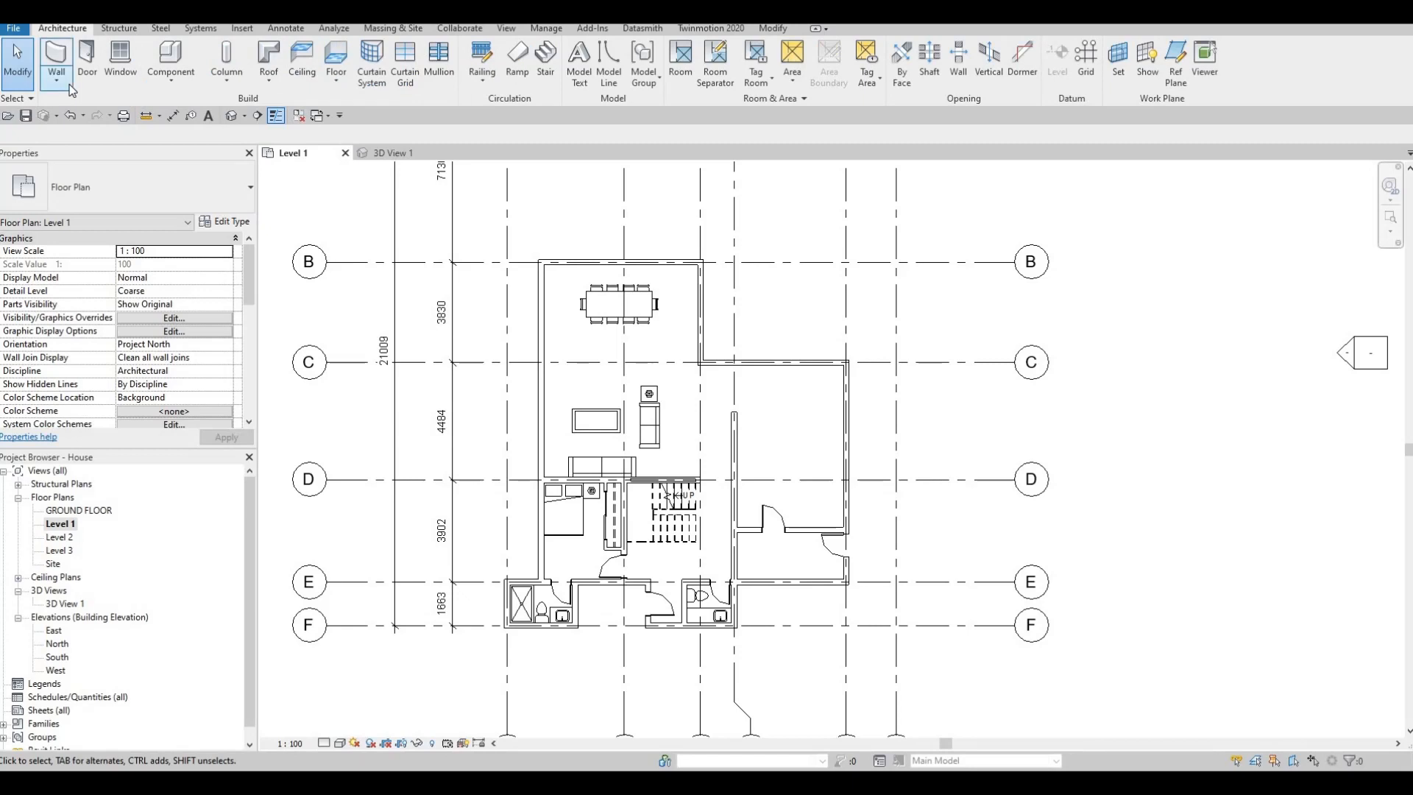
- Draw a Curtain Wall about 2560 mm long inside the west exterior wall beside the dining table, flipped to the inner side
left_click(72, 90)
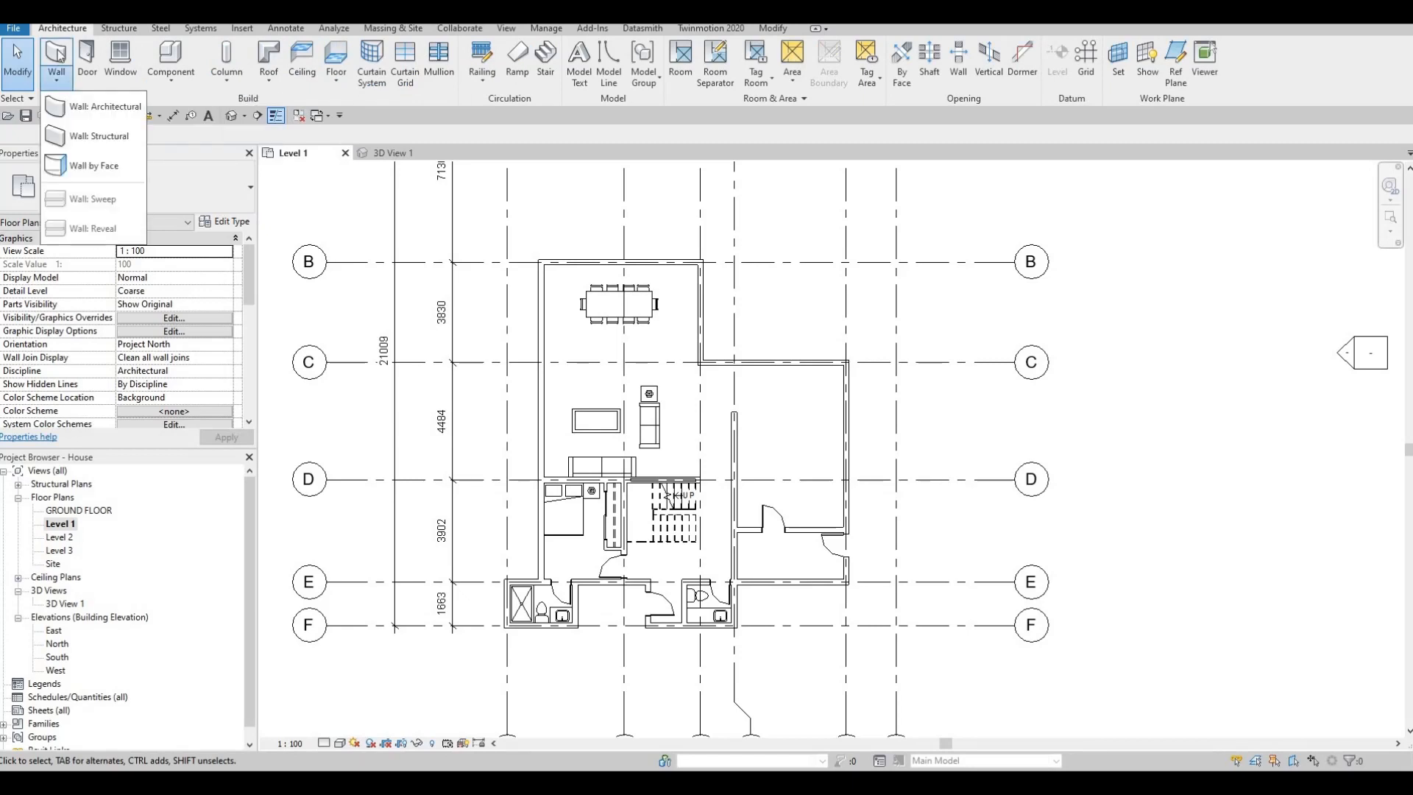
left_click(91, 109)
left_click(92, 182)
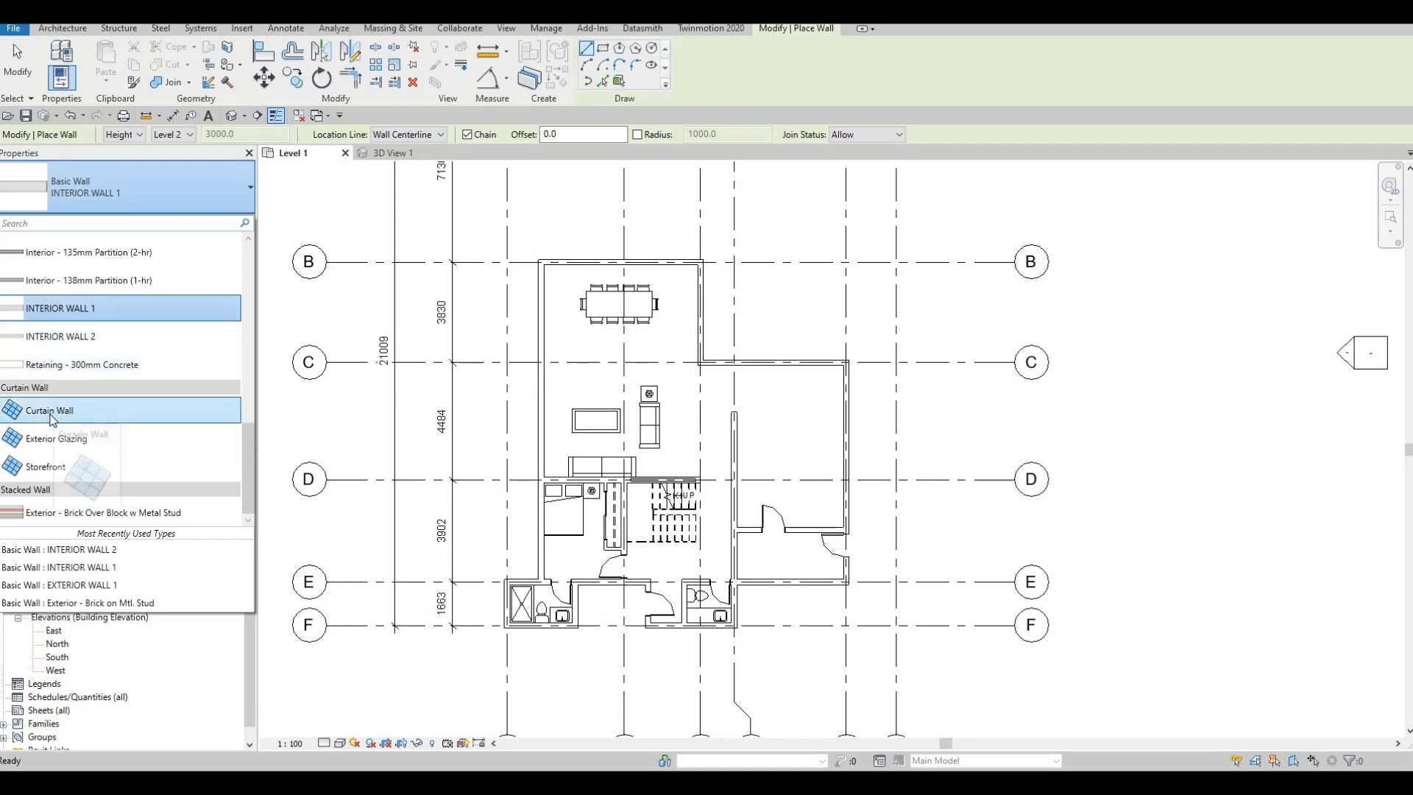
left_click(53, 418)
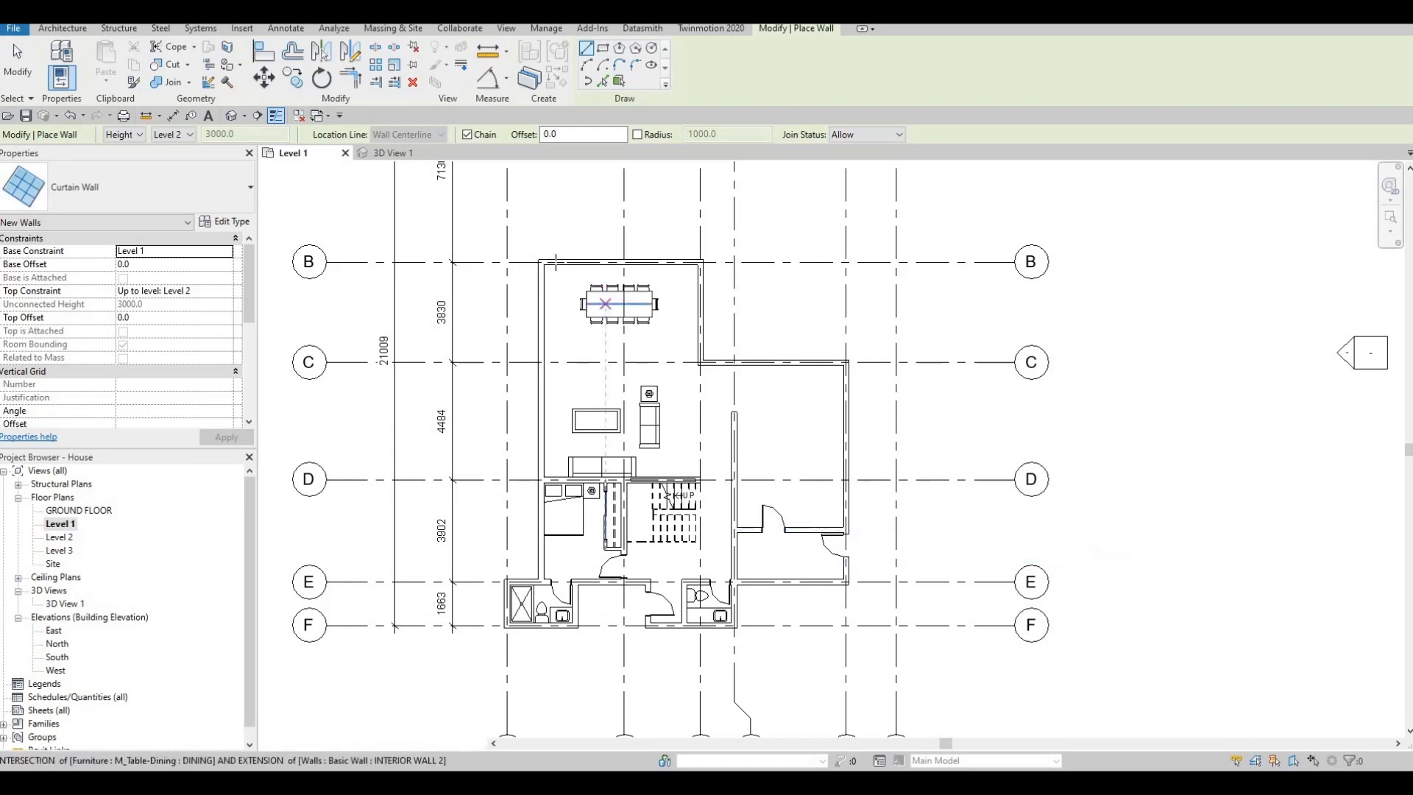
scroll(552, 278, "up", 2)
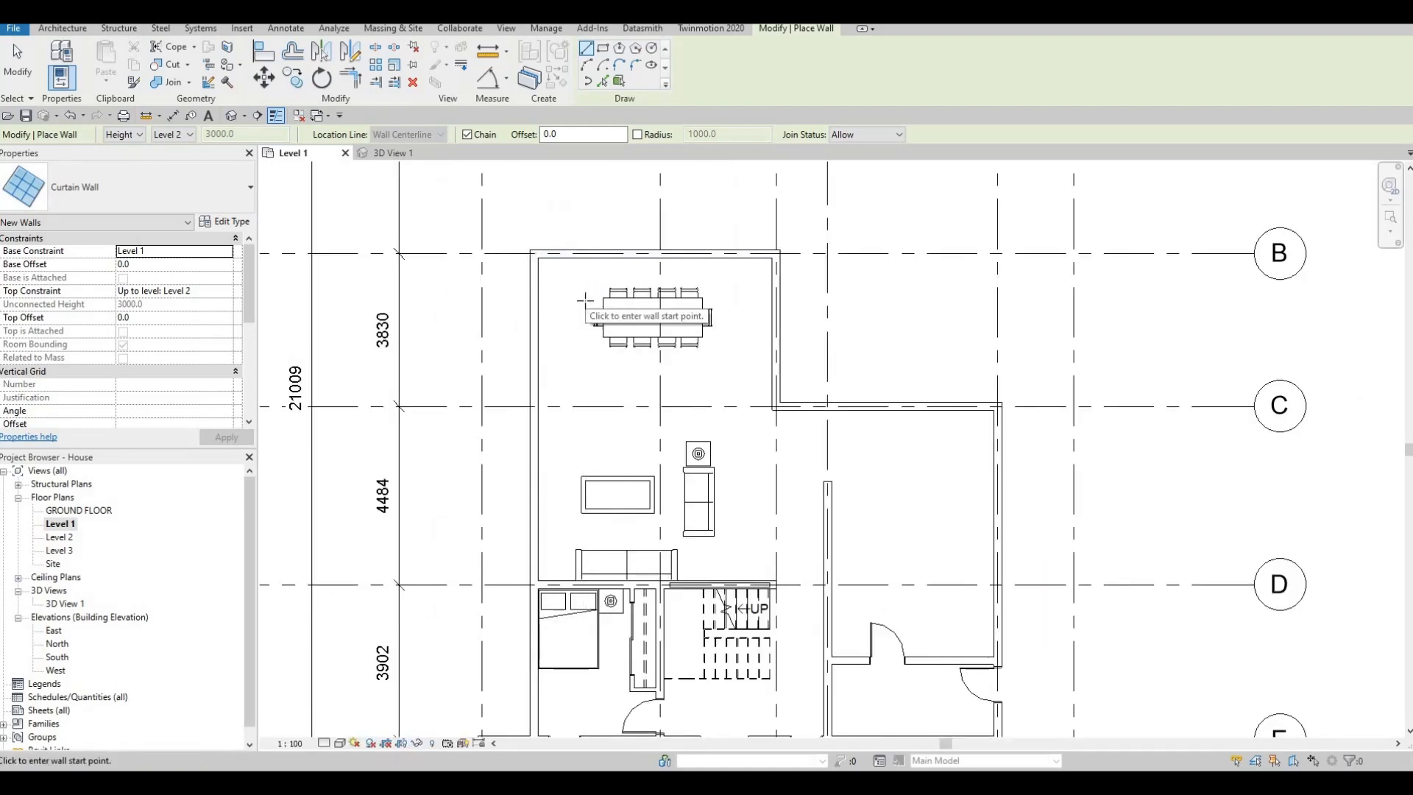
middle_click_drag(524, 343, 520, 381)
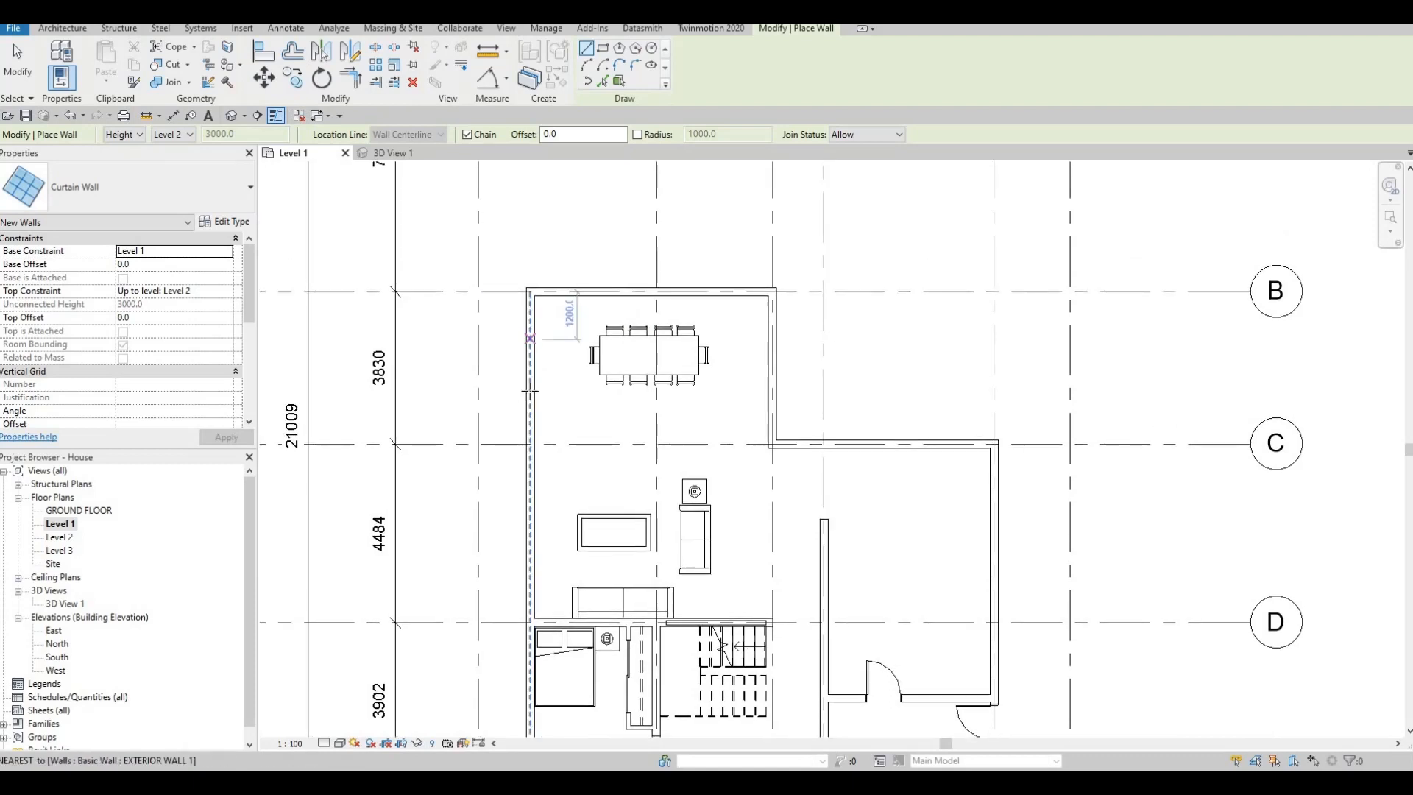
left_click(529, 403)
scroll(528, 317, "up", 3)
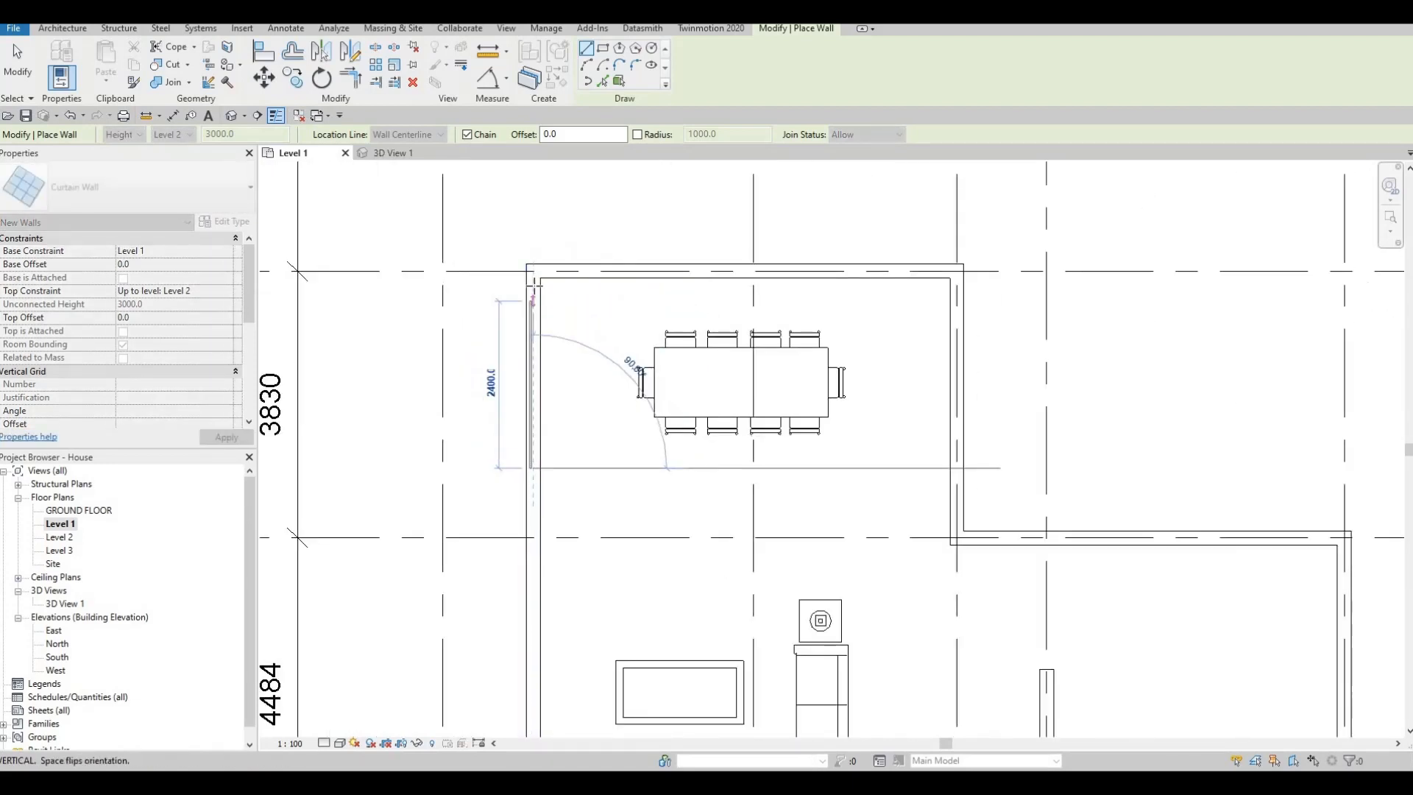
scroll(533, 285, "up", 2)
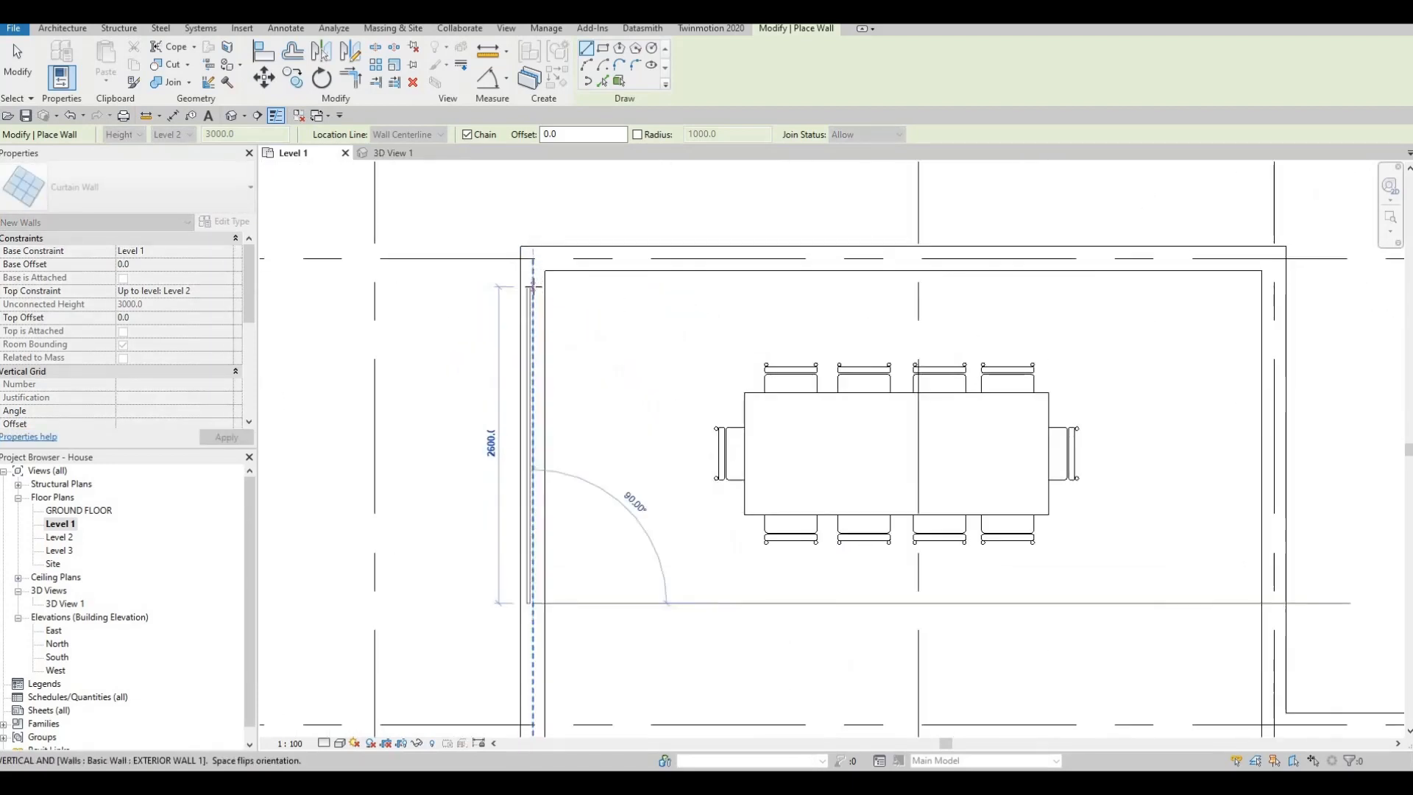
key("space")
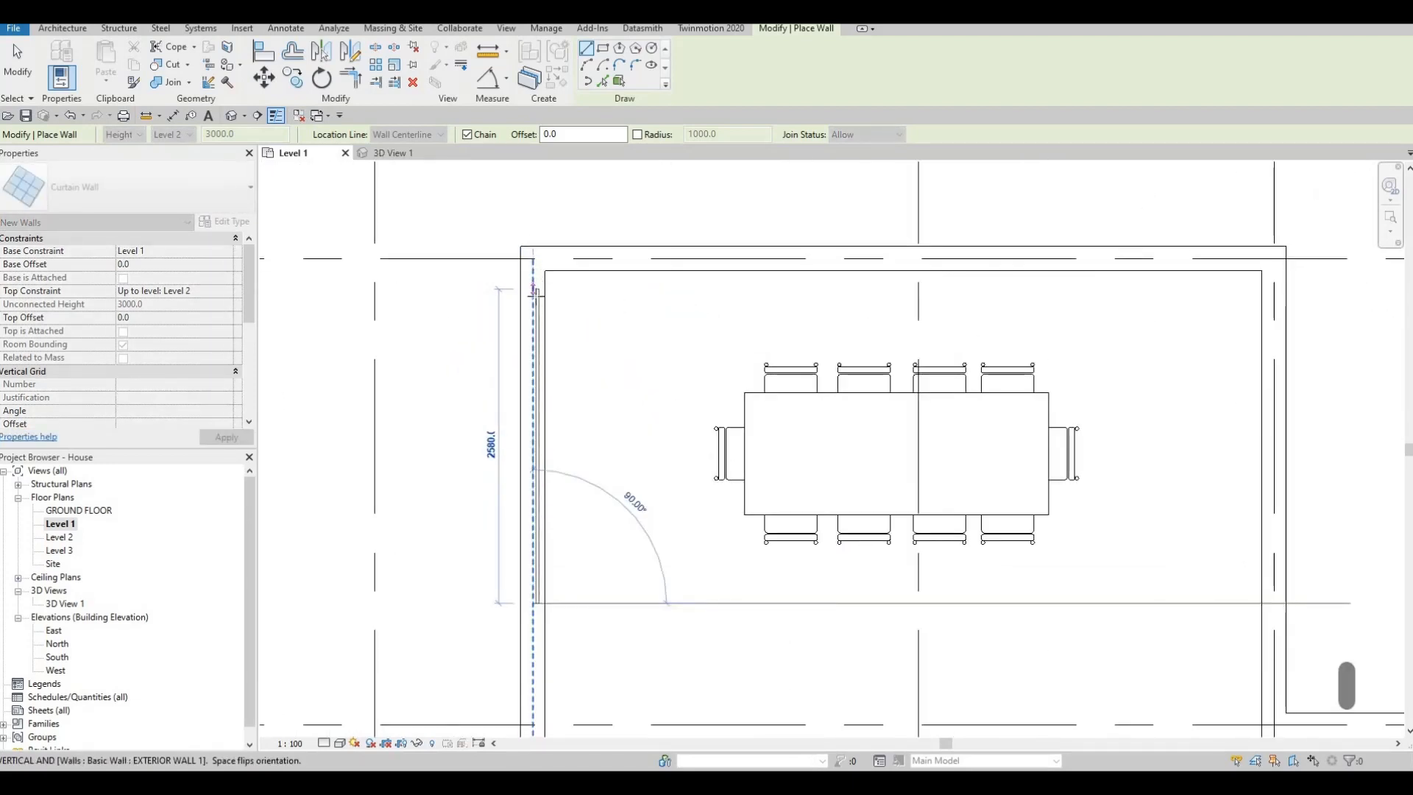
- Draw a Curtain Wall about 5280 mm long inside the dining area's exterior wall along grid B
left_click(587, 259)
key("Escape")
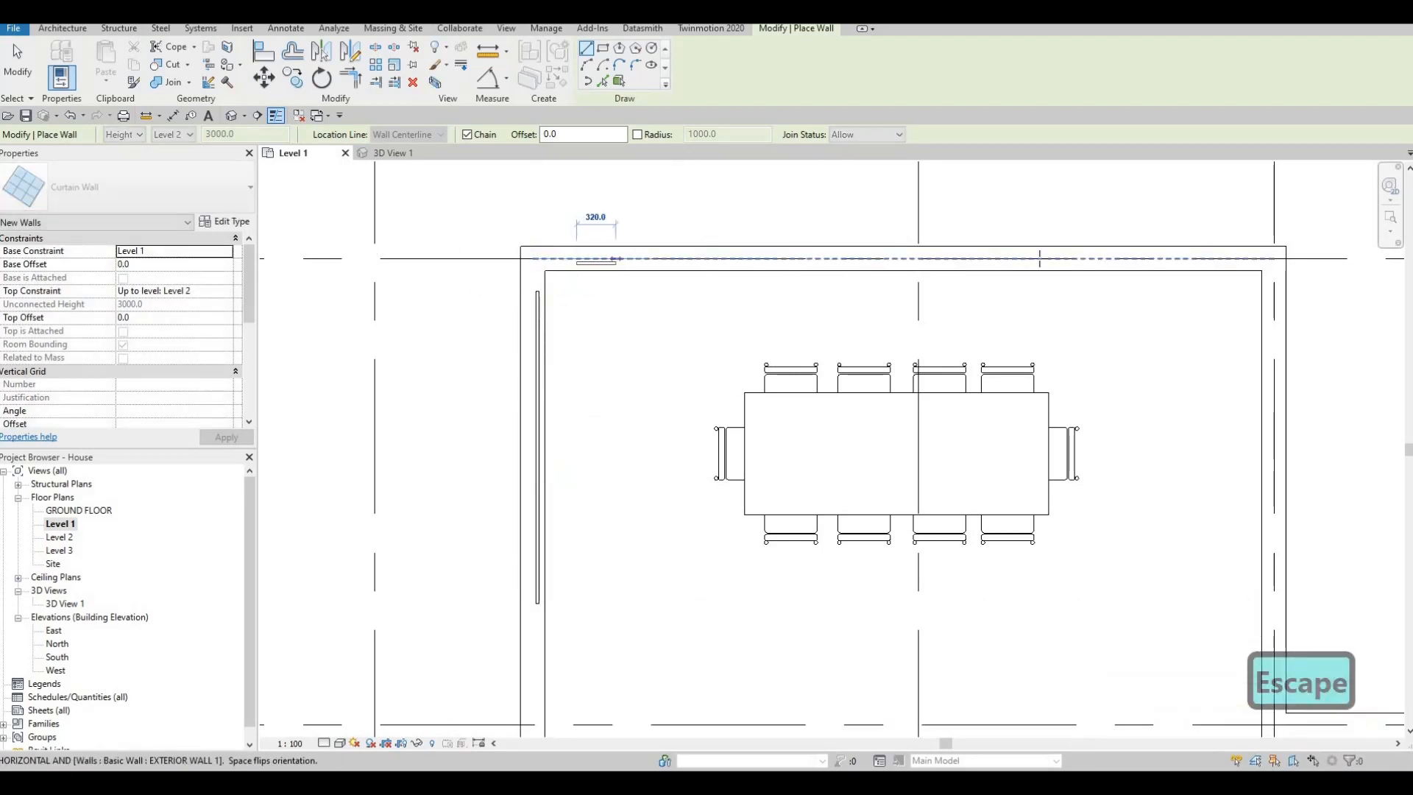
left_click(1219, 259)
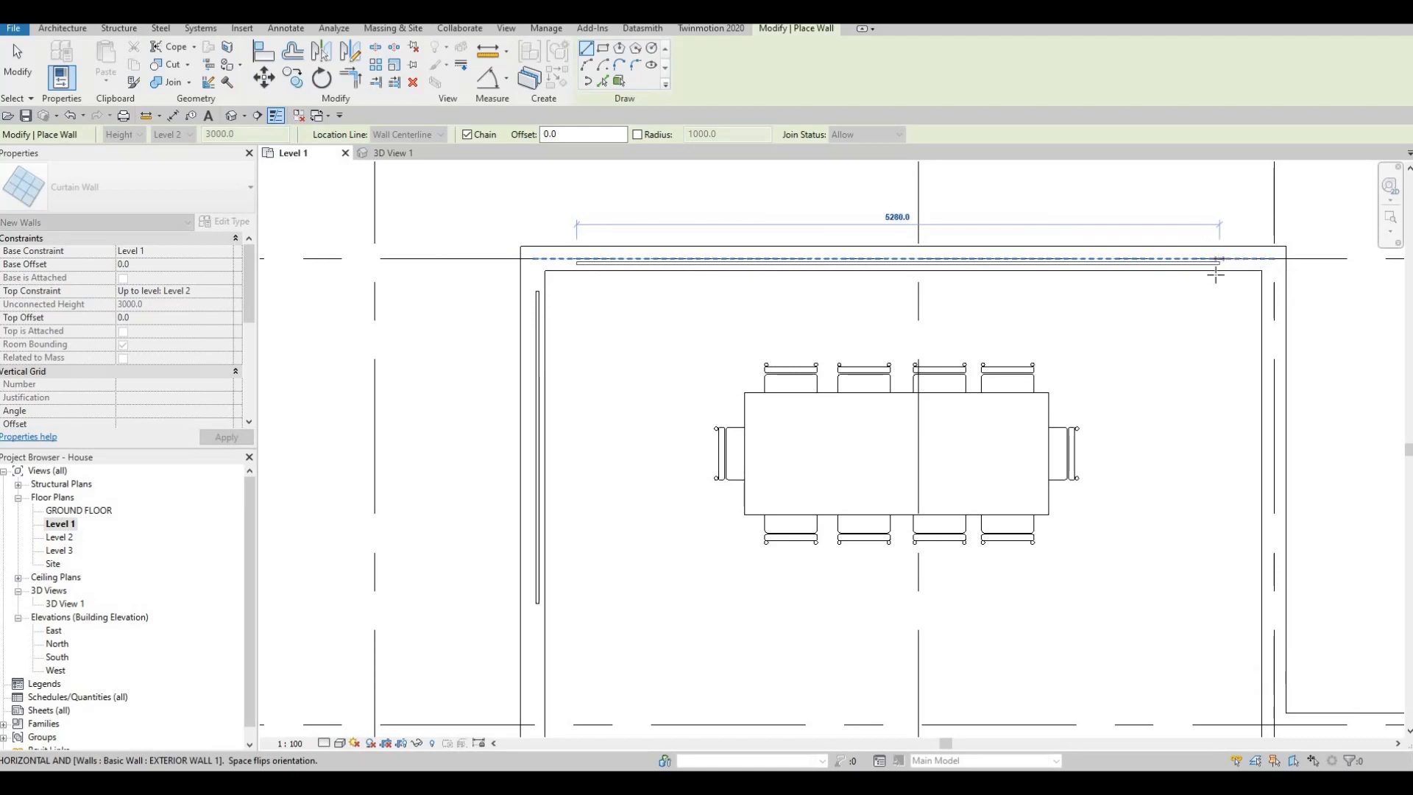
key("Escape")
- Draw a Curtain Wall about 3400 mm long inside the dining area's east exterior wall between grids B and C
middle_click_drag(1277, 284, 1124, 195)
left_click(1120, 195)
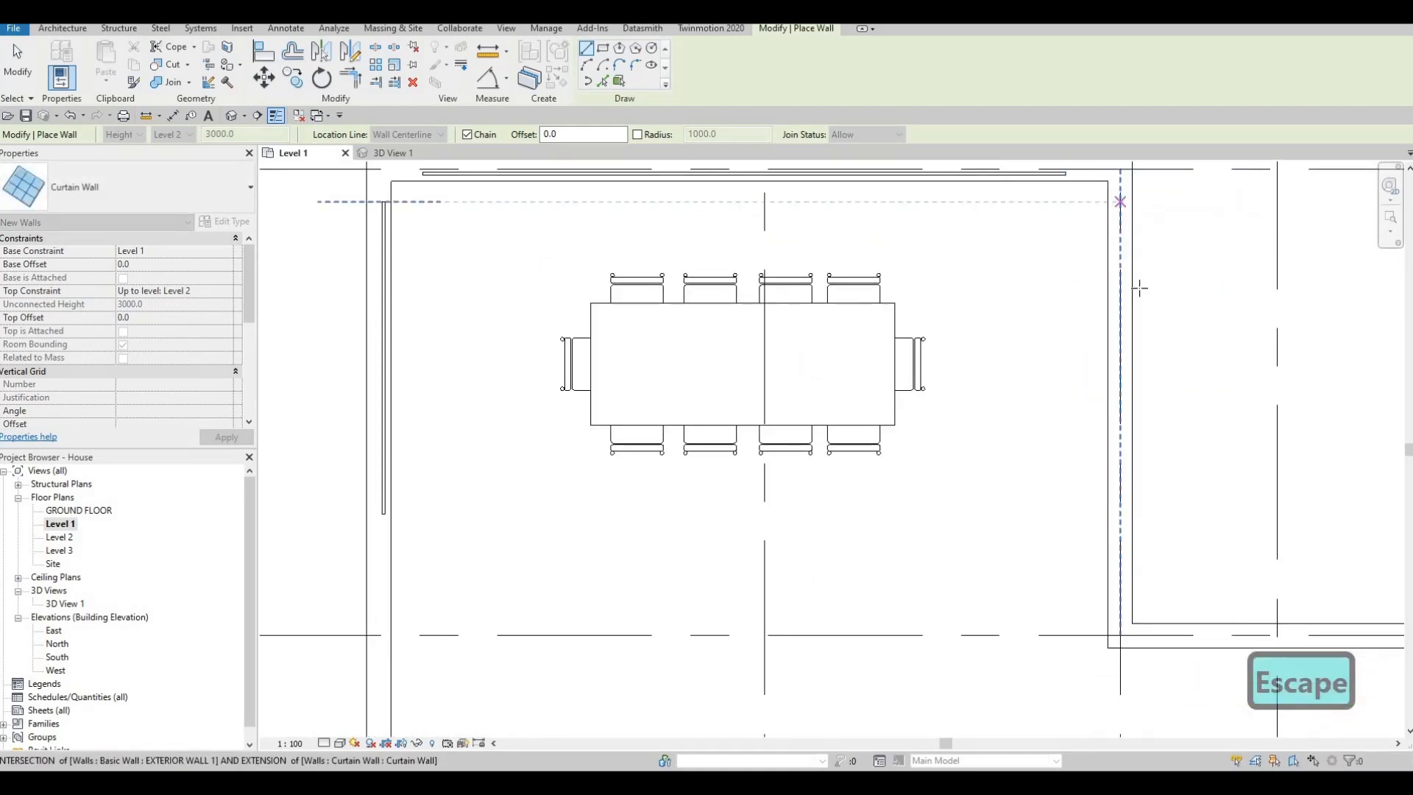
left_click(1118, 591)
key("Escape")
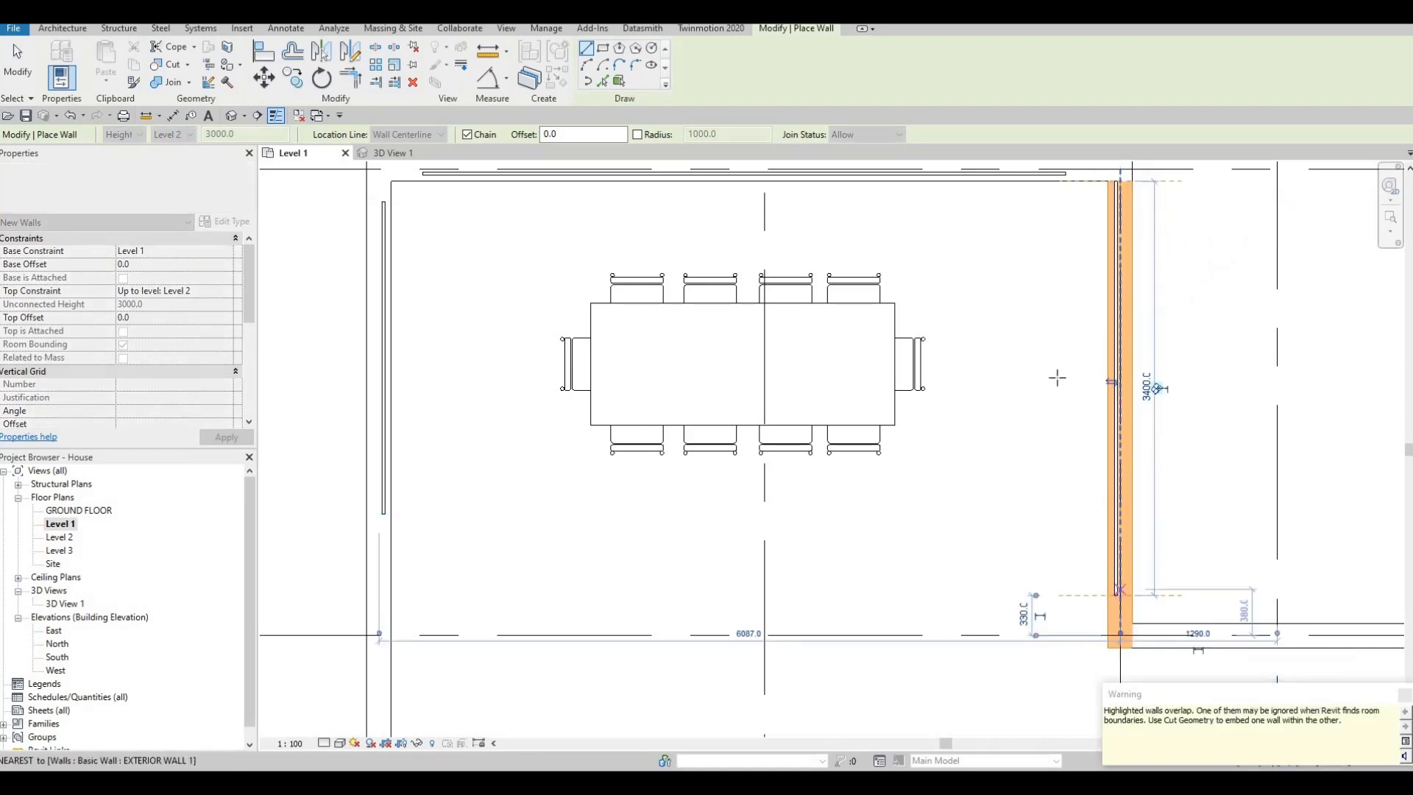
middle_click_drag(1079, 351, 1035, 447)
key("Escape")
key("Escape")
- Shorten the east dining curtain wall at its upper end to about 3230 mm, clear of the corner
left_click(1074, 292)
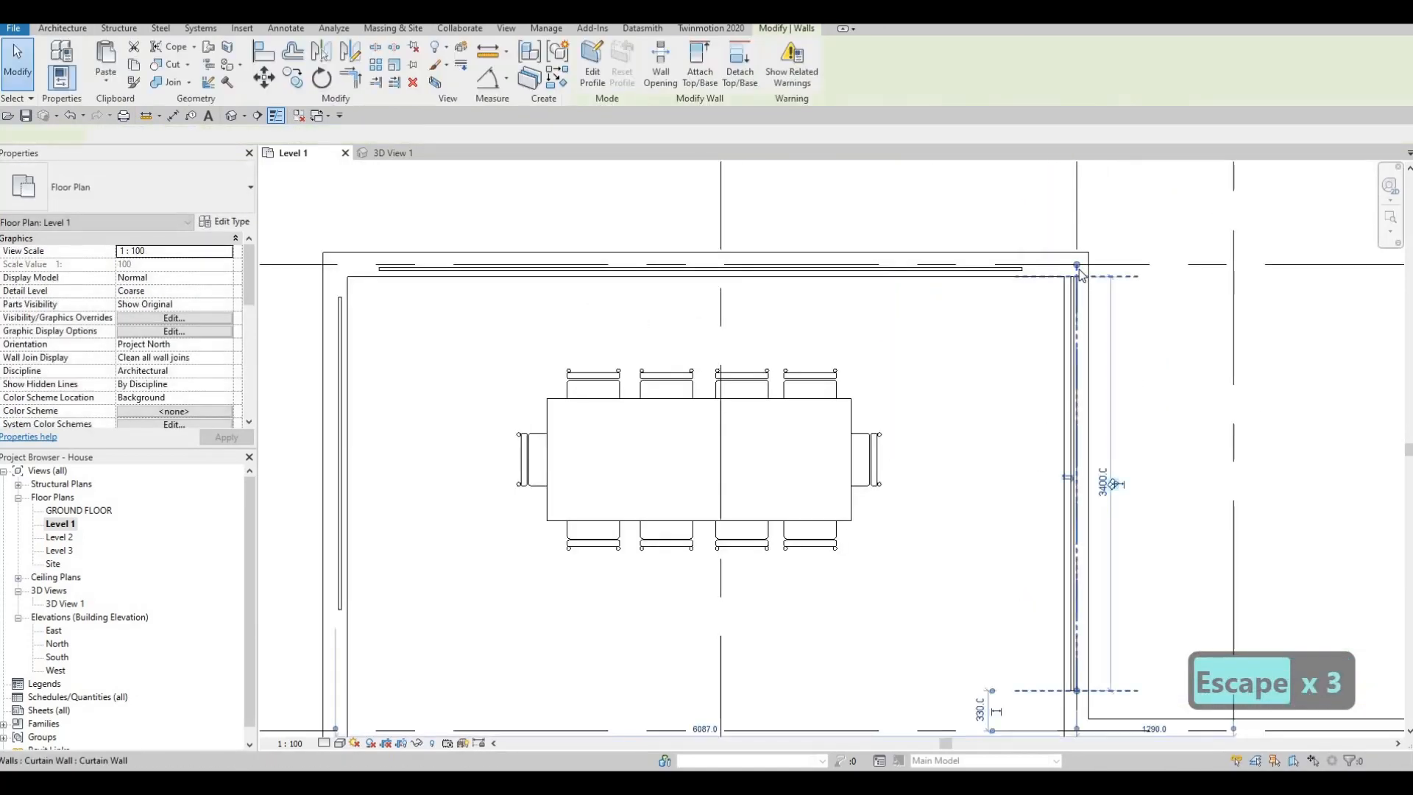
left_click_drag(1077, 265, 1080, 304)
middle_click_drag(1051, 403, 1078, 391)
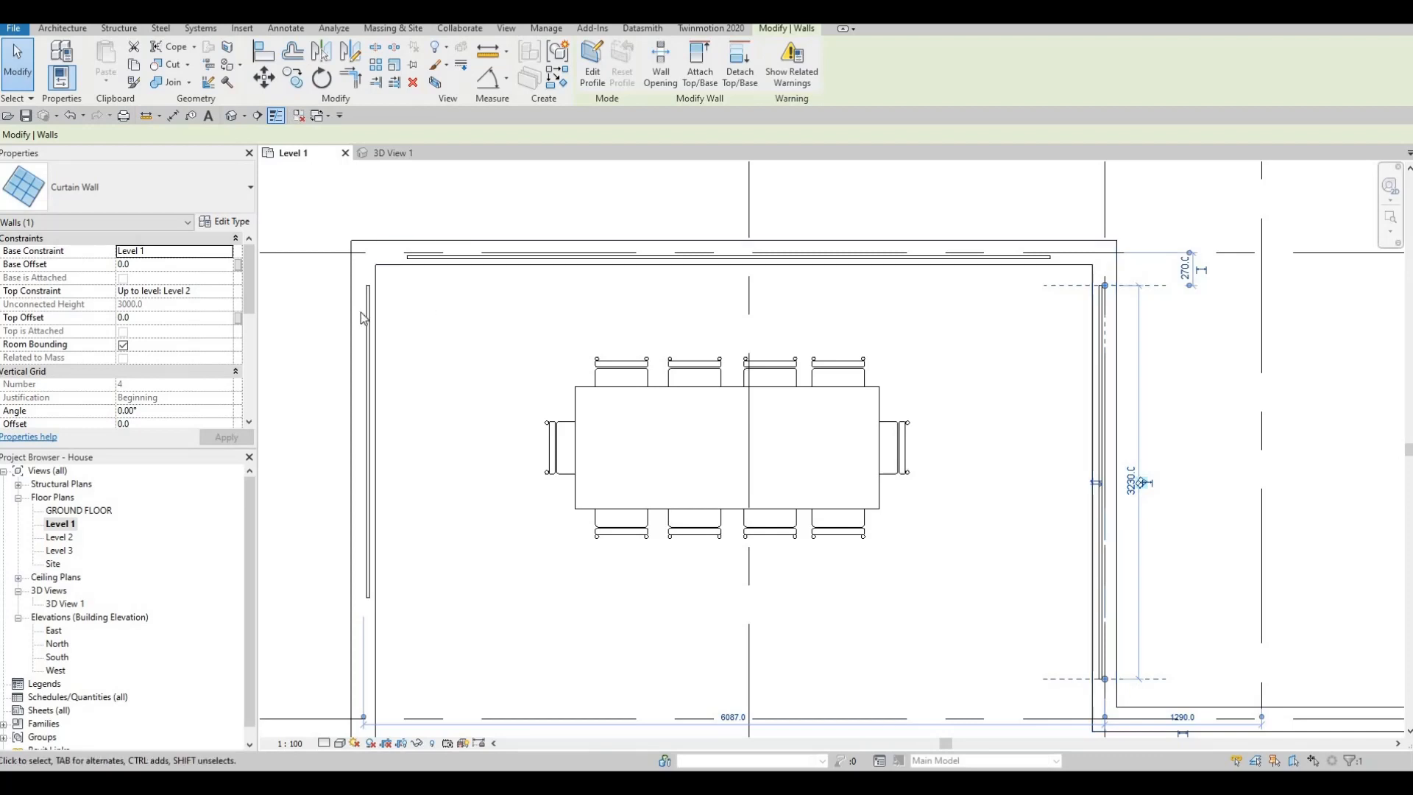
key("Escape")
key("Escape")
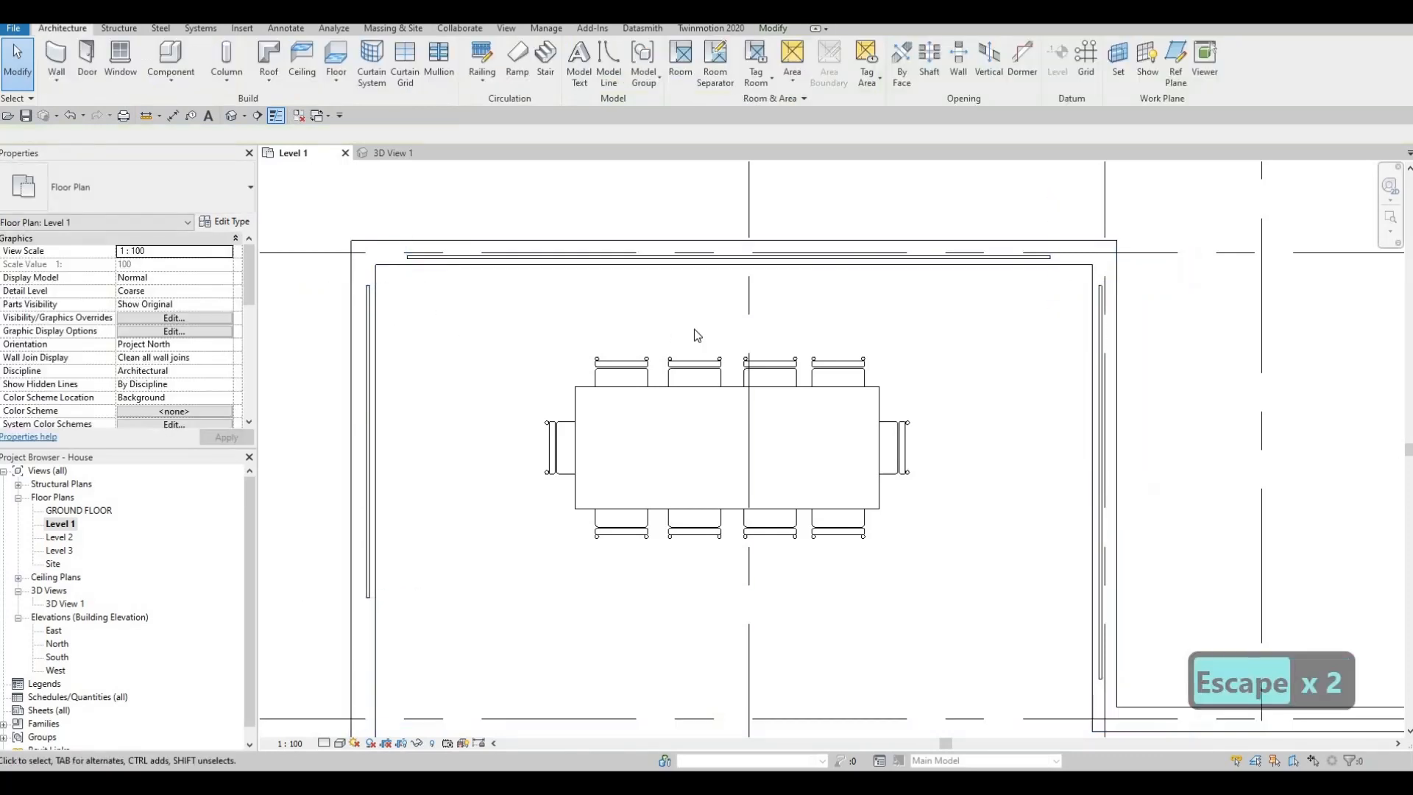
key("a")
key("l")
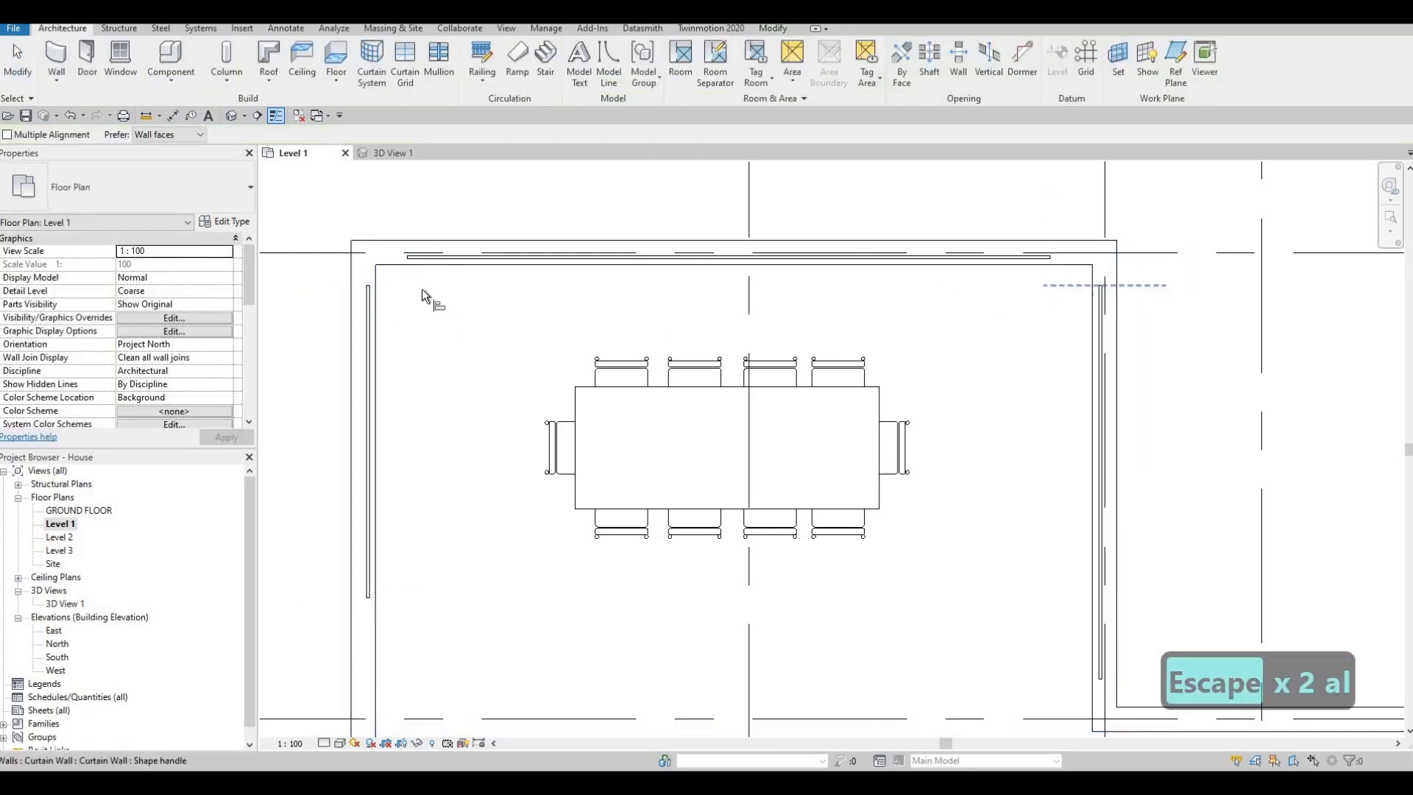
key("Escape")
key("Escape")
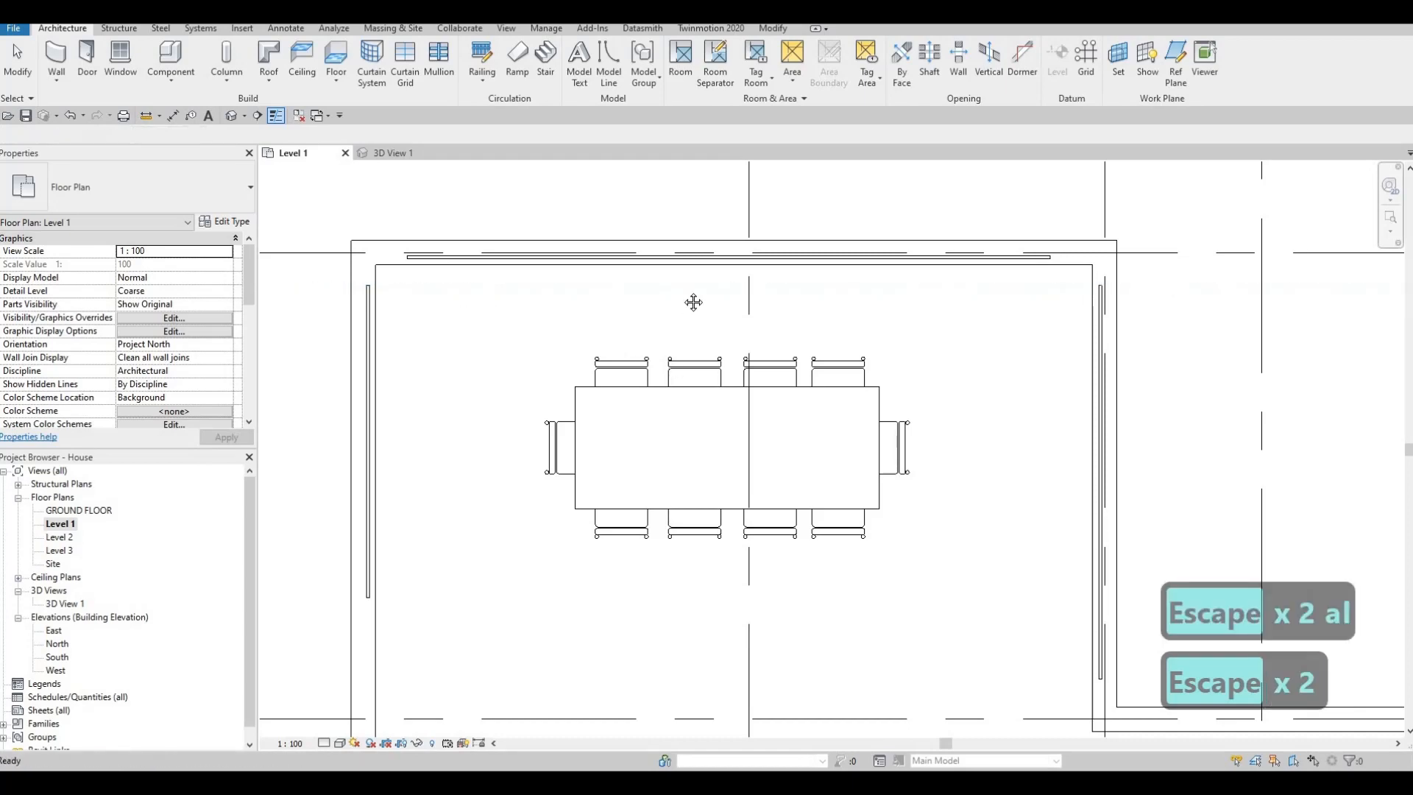
- Look over the living area and bedroom exterior walls on the Level 1 plan for further curtain wall locations
middle_click_drag(775, 306, 783, 224)
scroll(766, 368, "down", 2)
key("Escape")
scroll(766, 385, "down", 1)
middle_click_drag(785, 455, 678, 350)
scroll(679, 350, "down", 2)
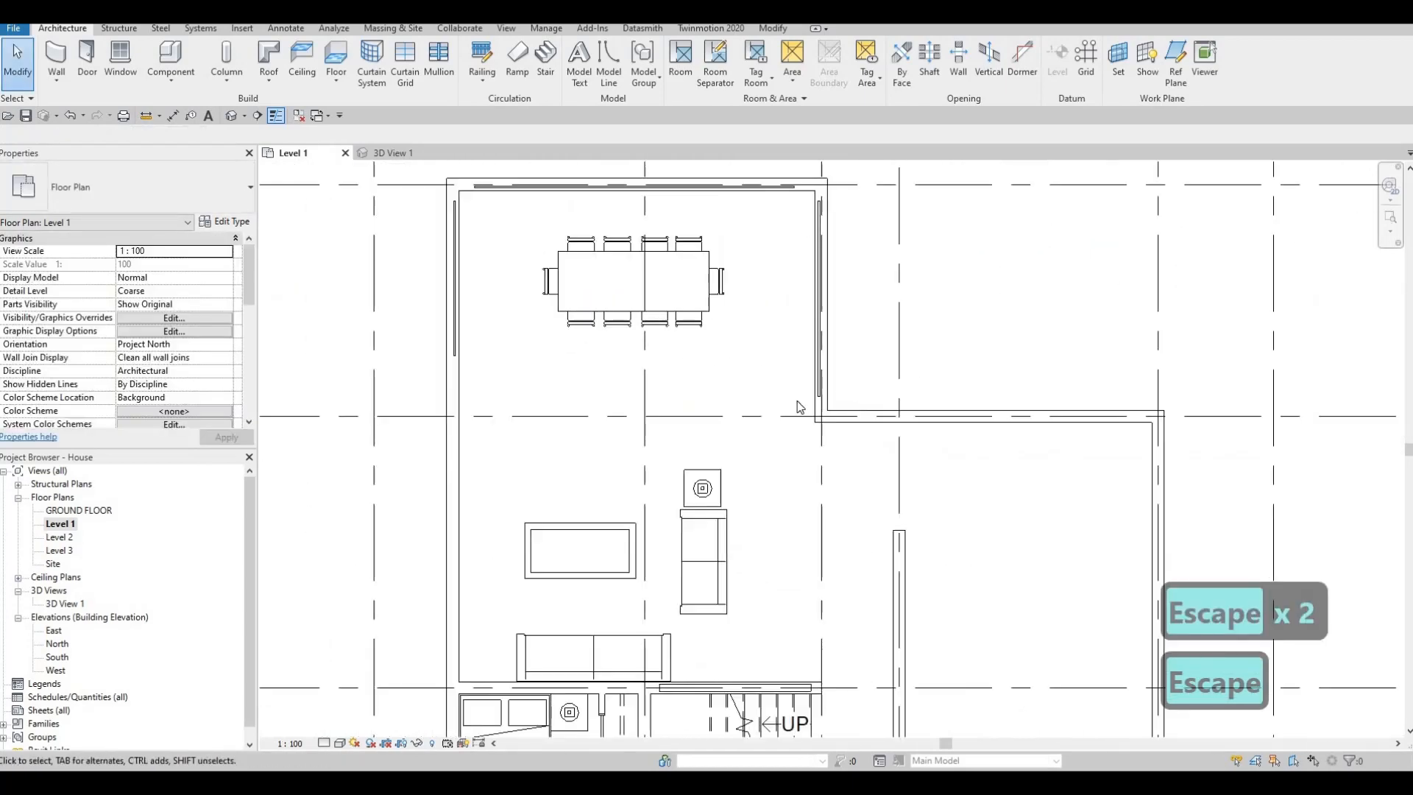
middle_click_drag(797, 404, 731, 372)
scroll(731, 373, "down", 1)
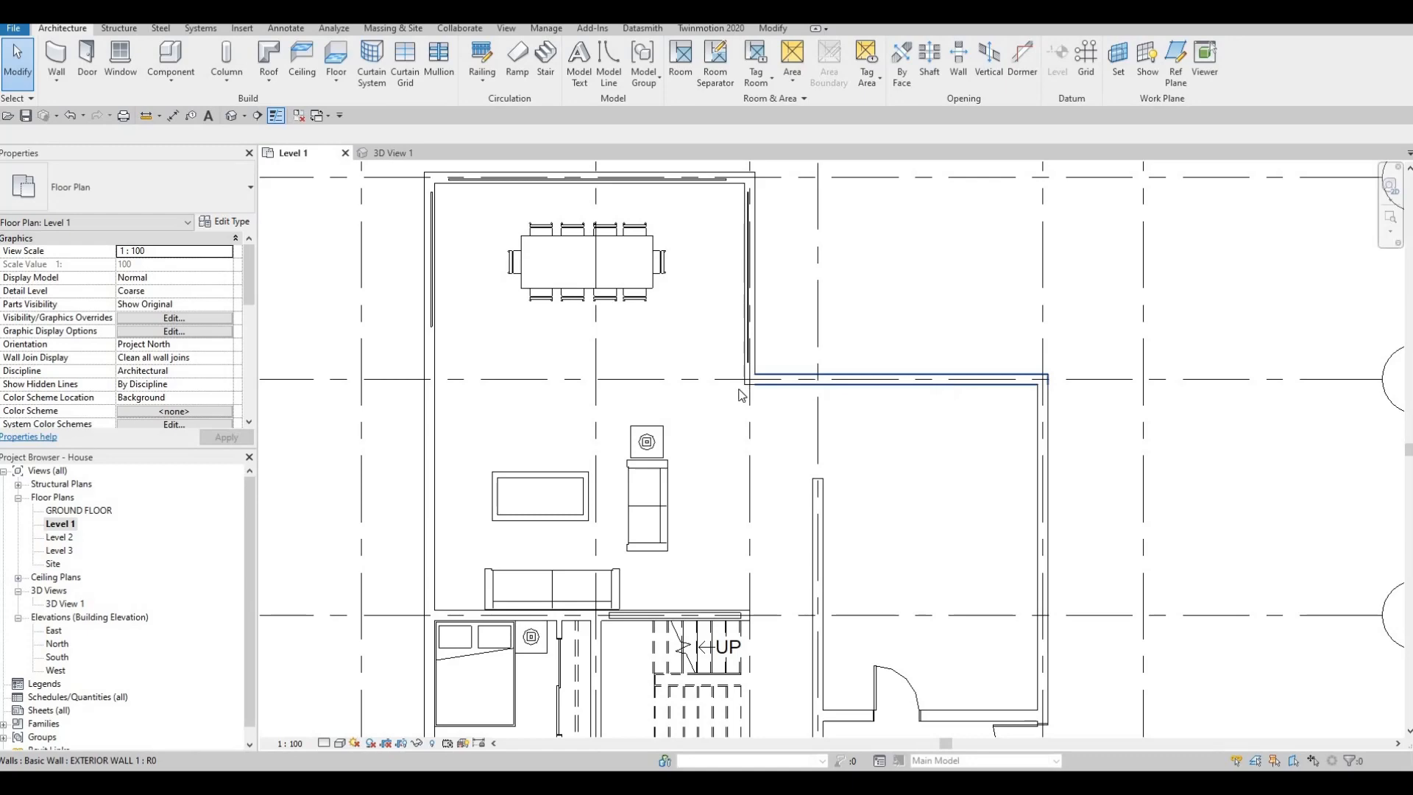
scroll(635, 354, "down", 1)
mouse_move(560, 369)
middle_mouse_down()
mouse_move(636, 354)
mouse_move(732, 379)
middle_mouse_up()
key("Escape")
middle_click_drag(586, 394, 696, 380)
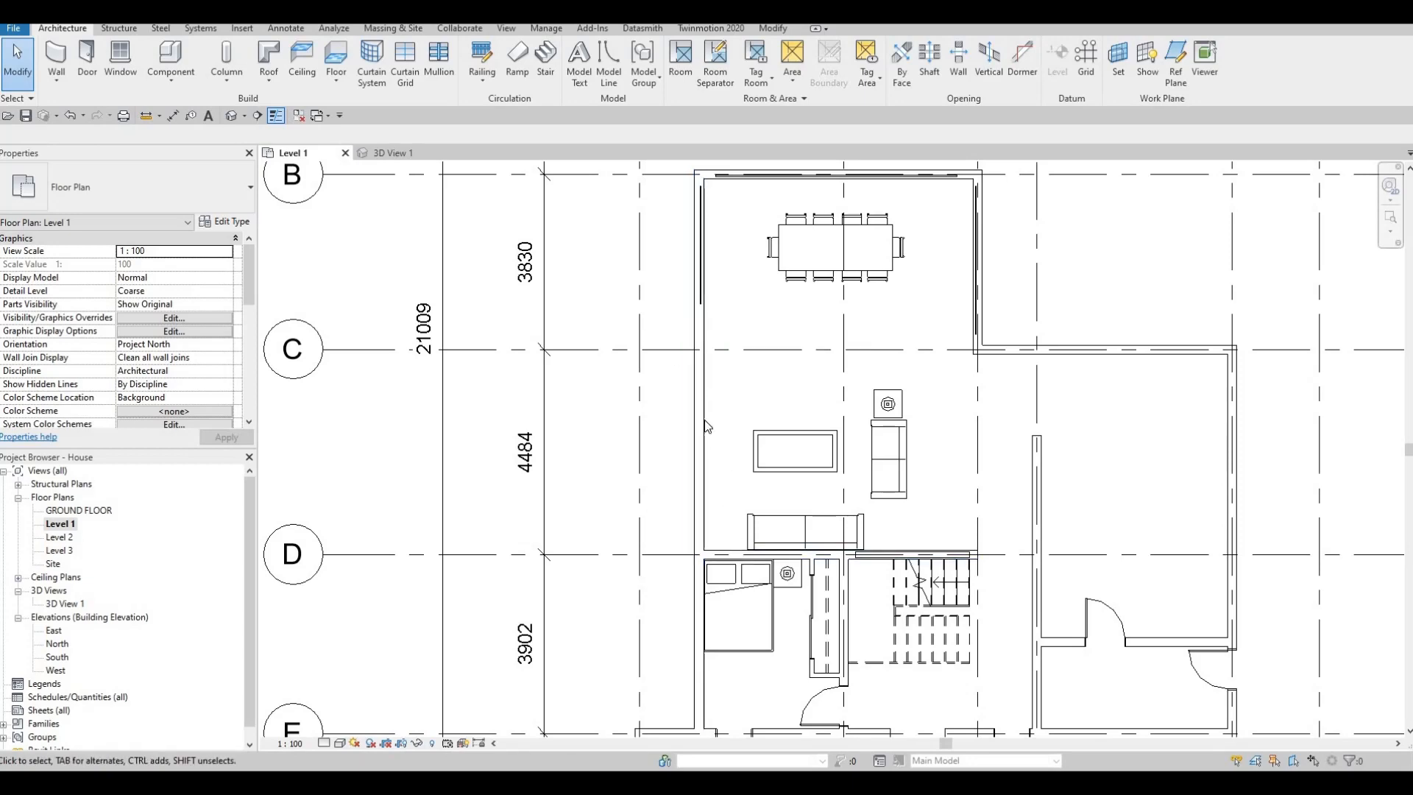
scroll(662, 295, "down", 2)
key("Escape")
key("Escape")
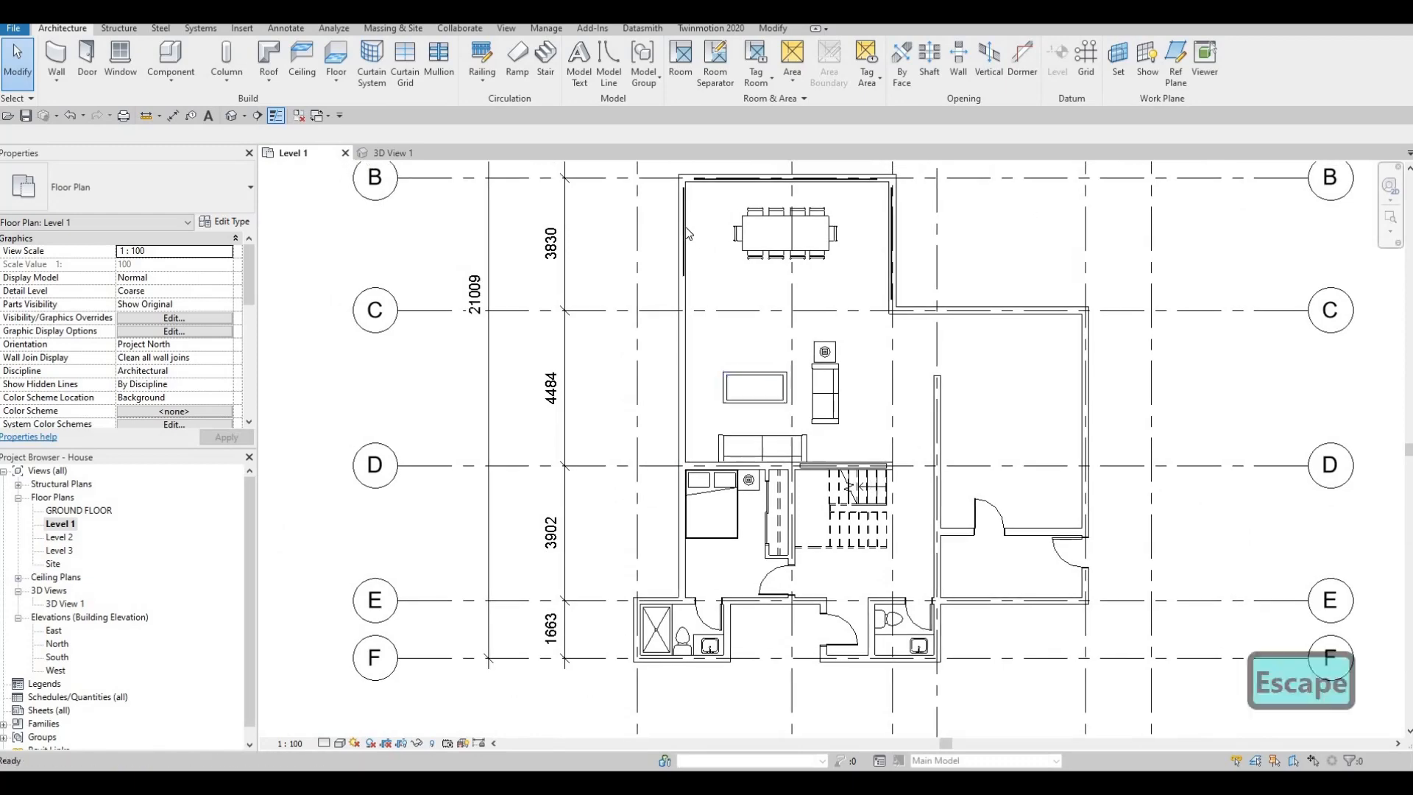
- Create a similar curtain wall about 3000 mm long in the west exterior wall beside the bedroom bed
left_click(686, 227)
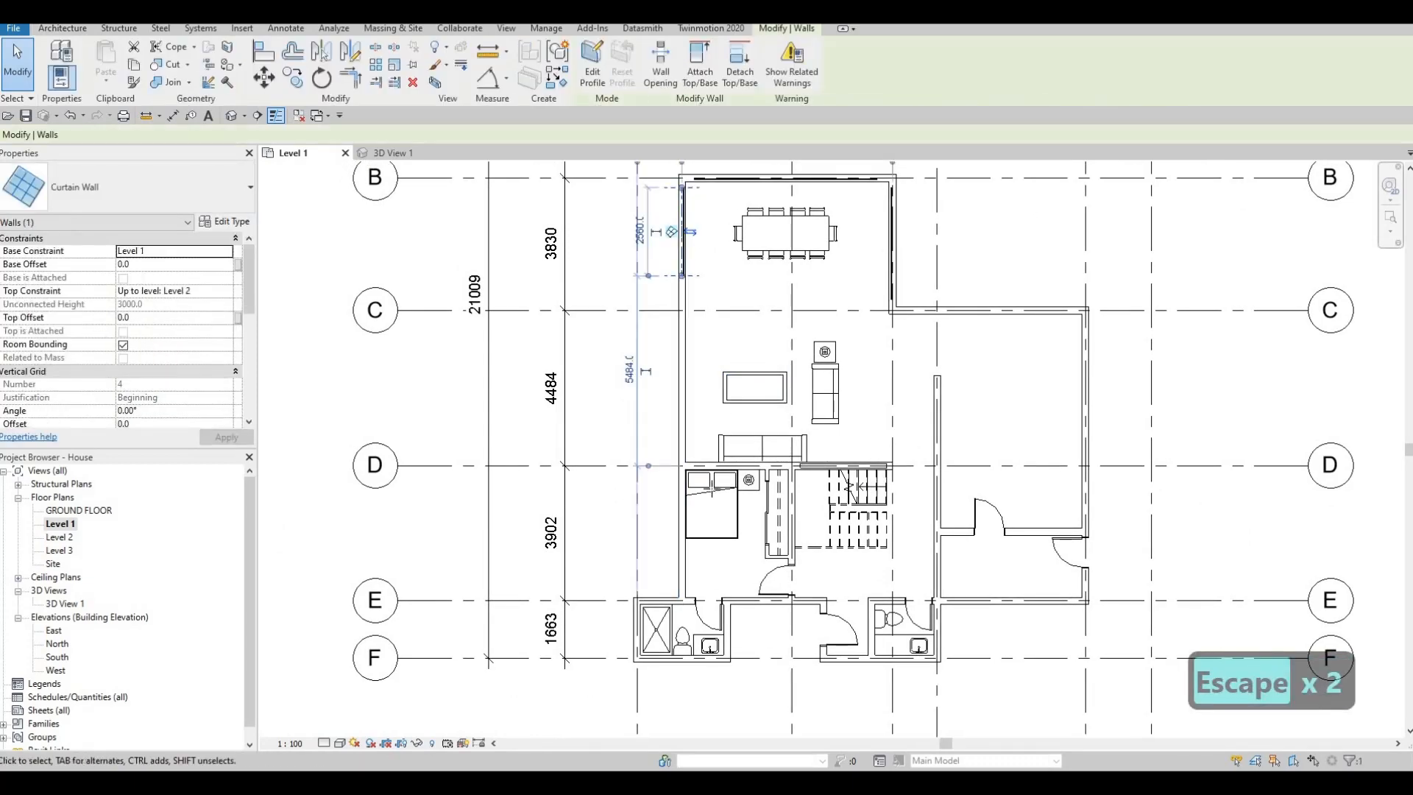
key("c")
key("s")
middle_click_drag(720, 463, 711, 275)
scroll(720, 346, "up", 3)
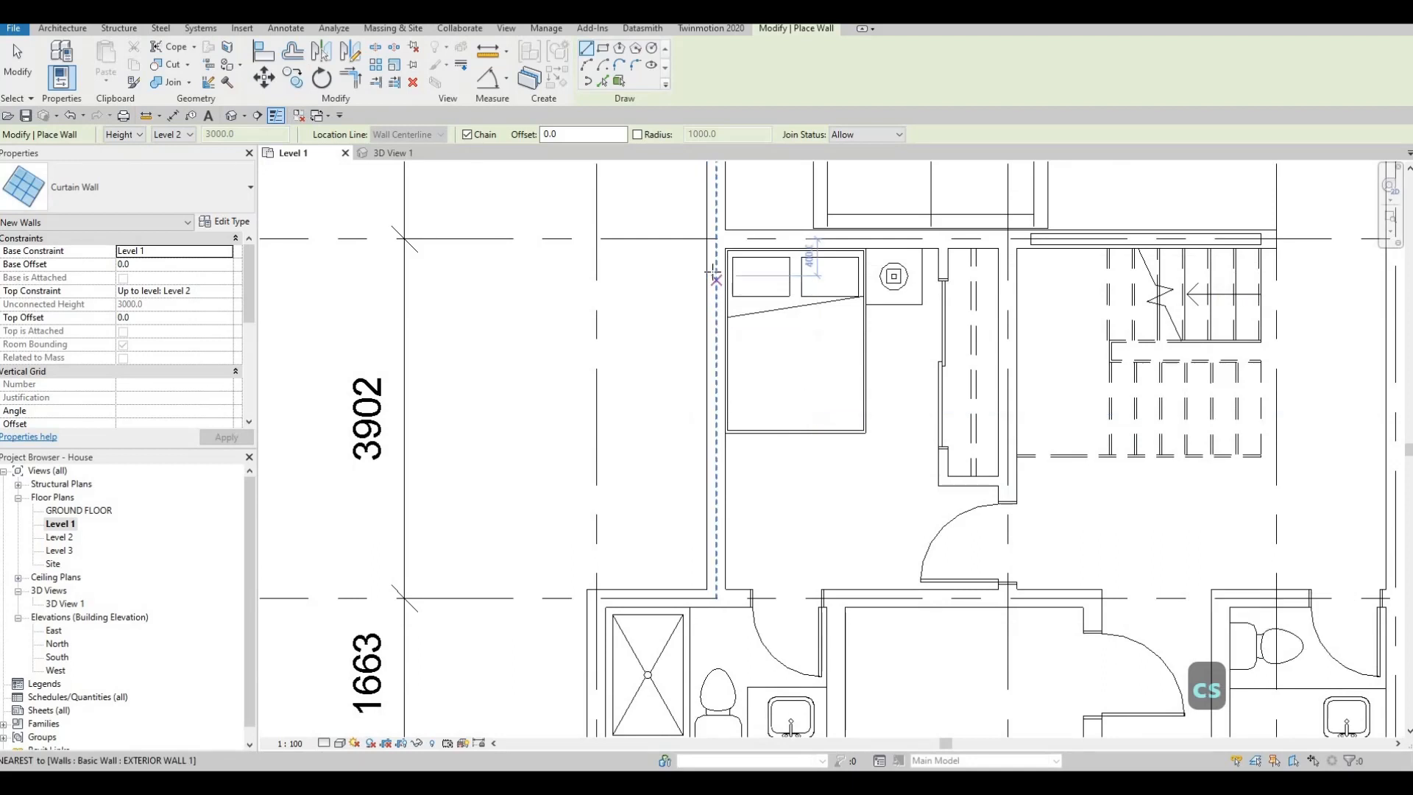
left_click(717, 276)
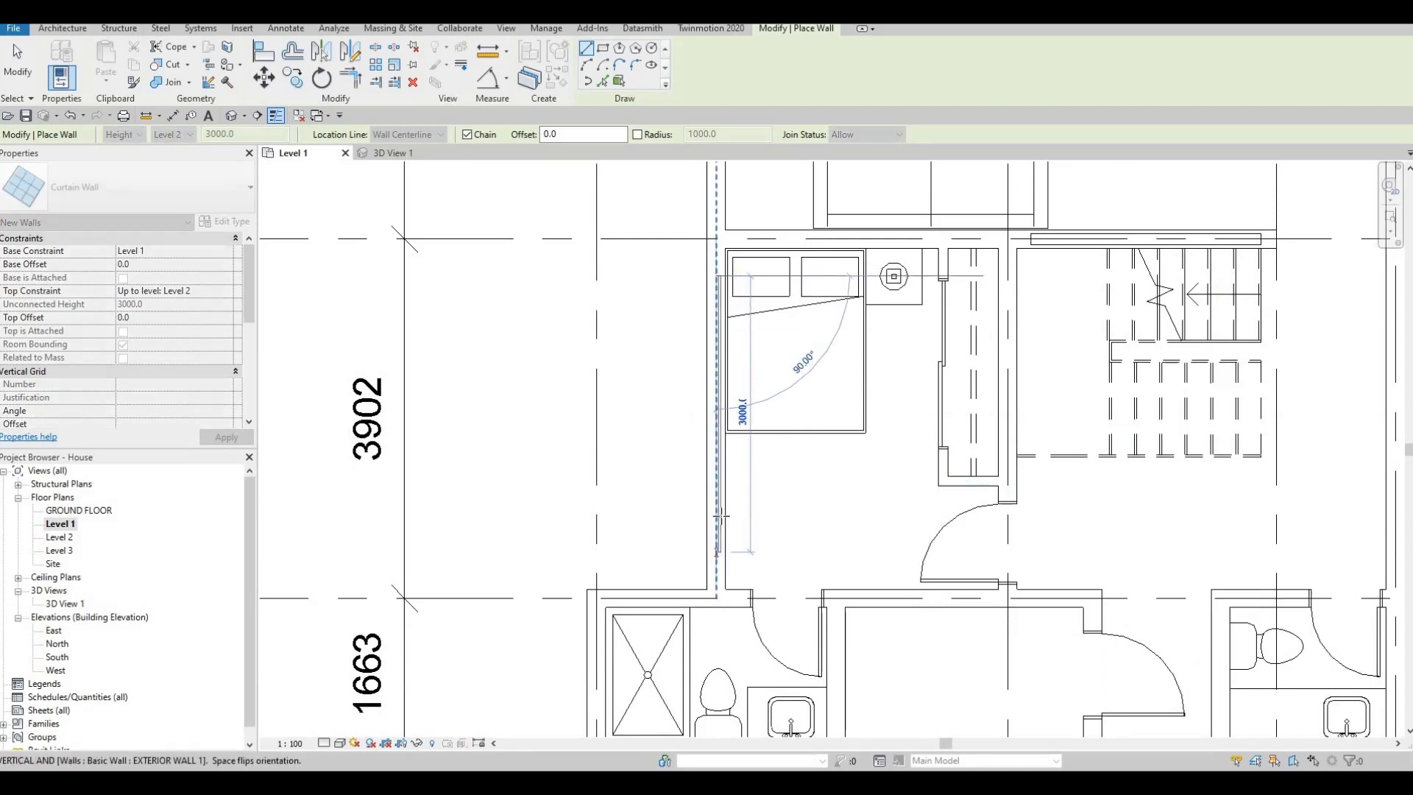
left_click(717, 597)
key("Escape")
- Draw a Curtain Wall about 620 mm long in the exterior wall along grid F below the bedroom bathroom's shower
scroll(741, 500, "down", 3)
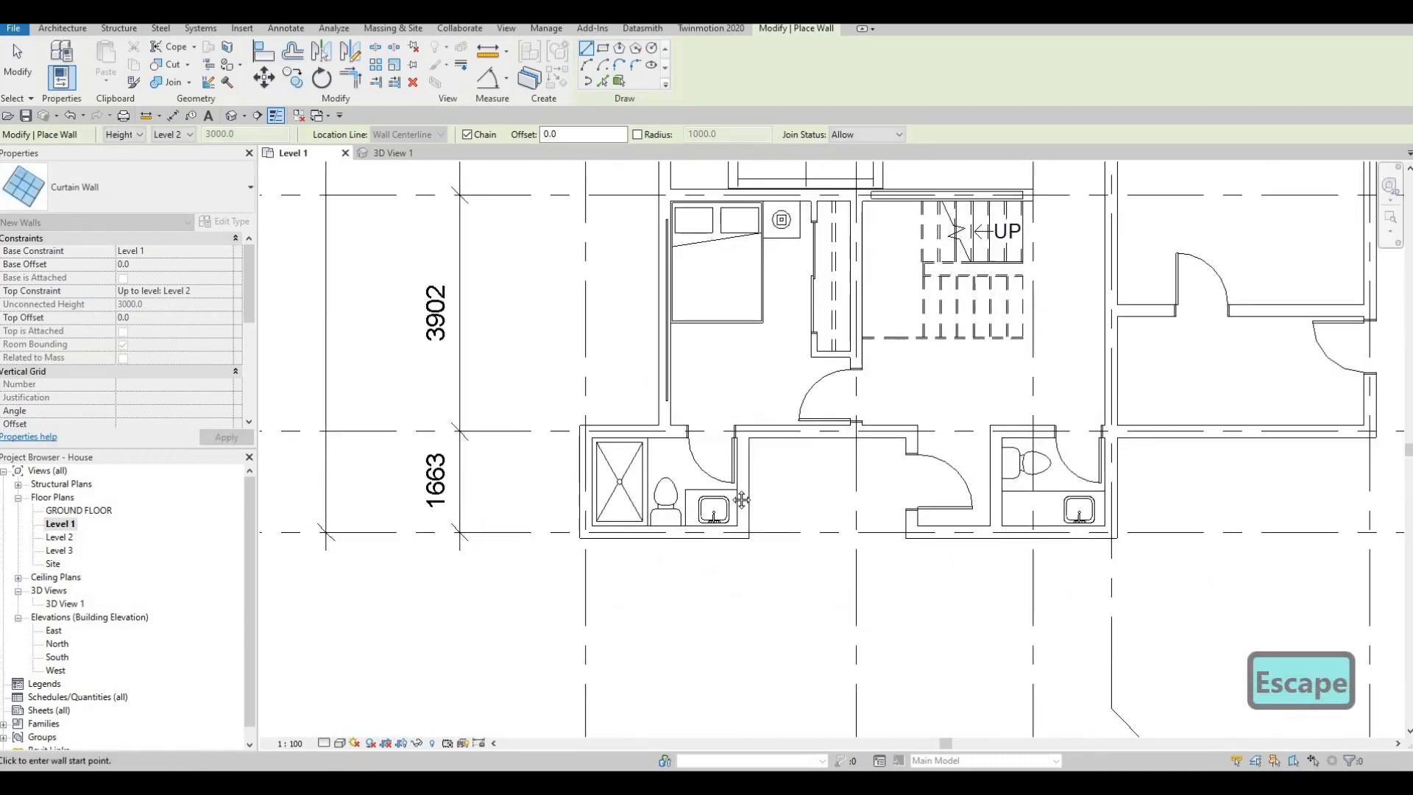
scroll(587, 451, "up", 3)
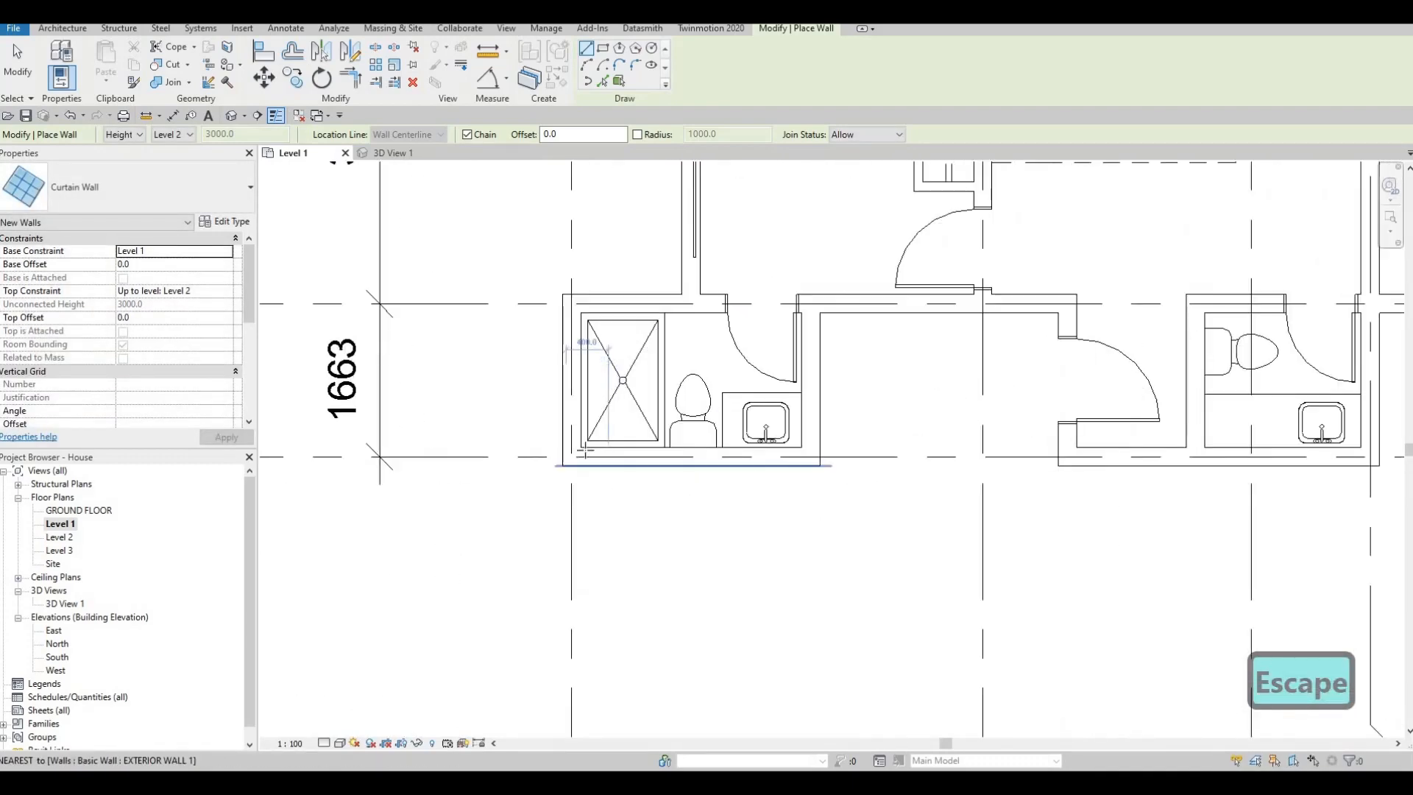
scroll(586, 452, "up", 2)
left_click(676, 456)
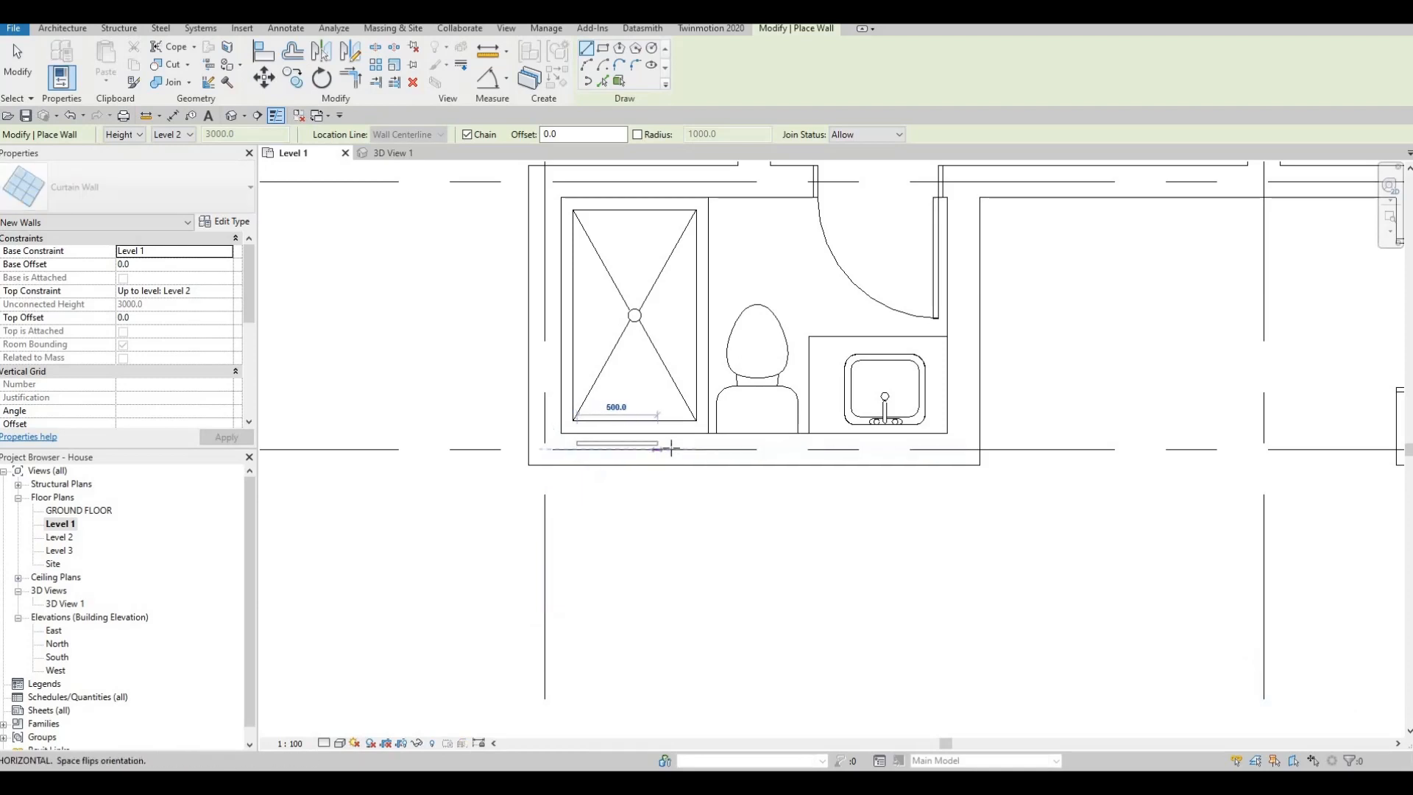
scroll(628, 495, "down", 4)
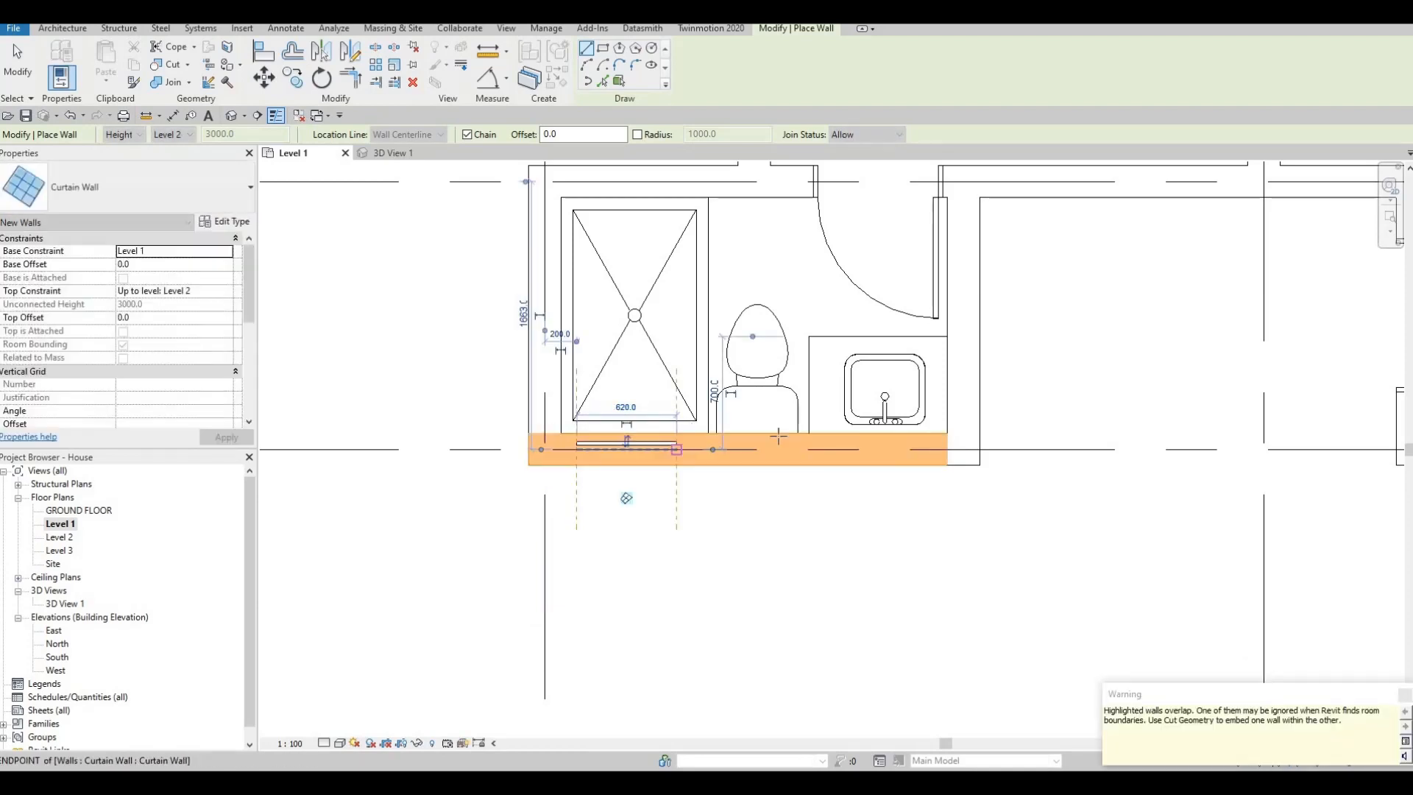
key("Escape")
middle_click_drag(609, 469, 577, 472)
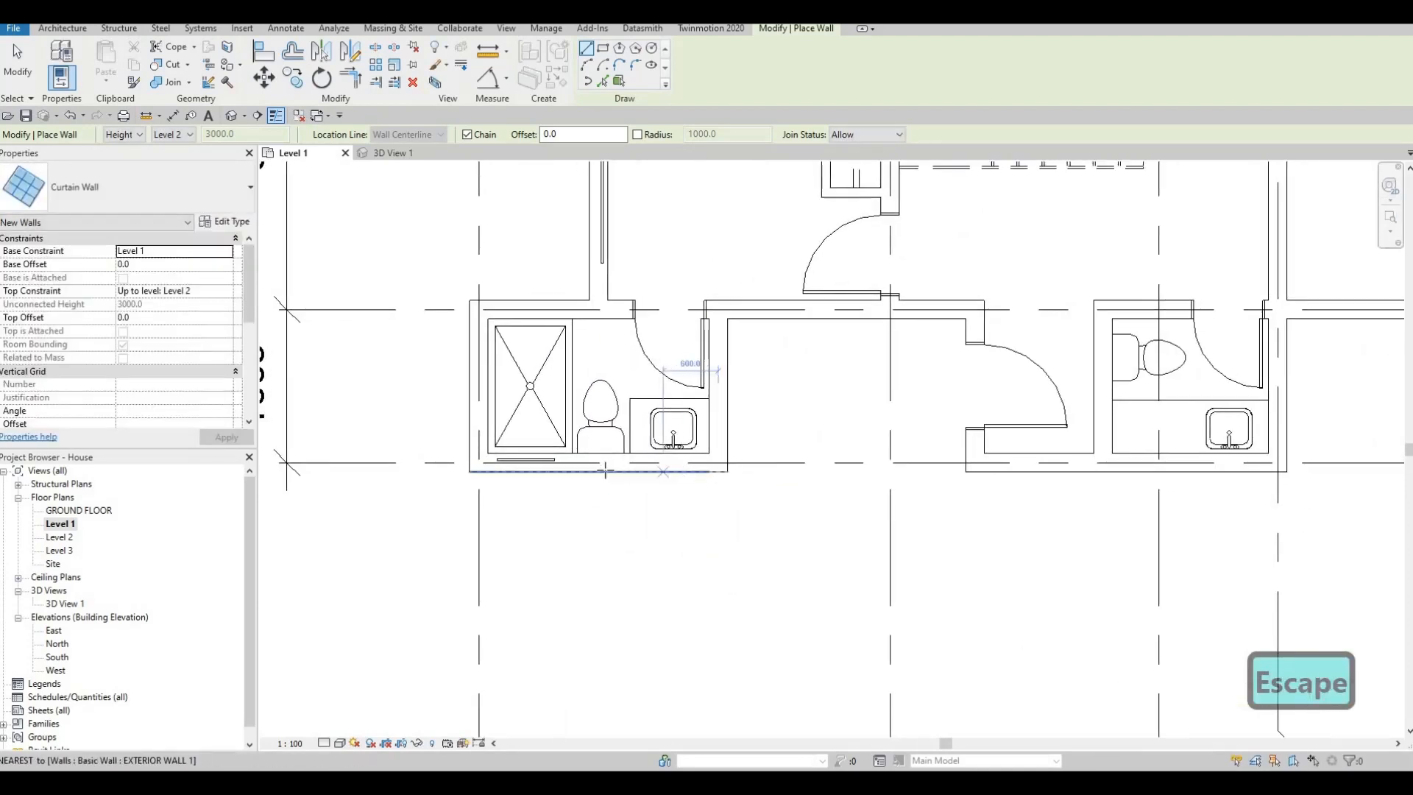
key("Escape")
key("Escape")
- Adjust both ends of the bathroom curtain wall so it spans about 1260 mm behind the toilet and sink
left_click(553, 460)
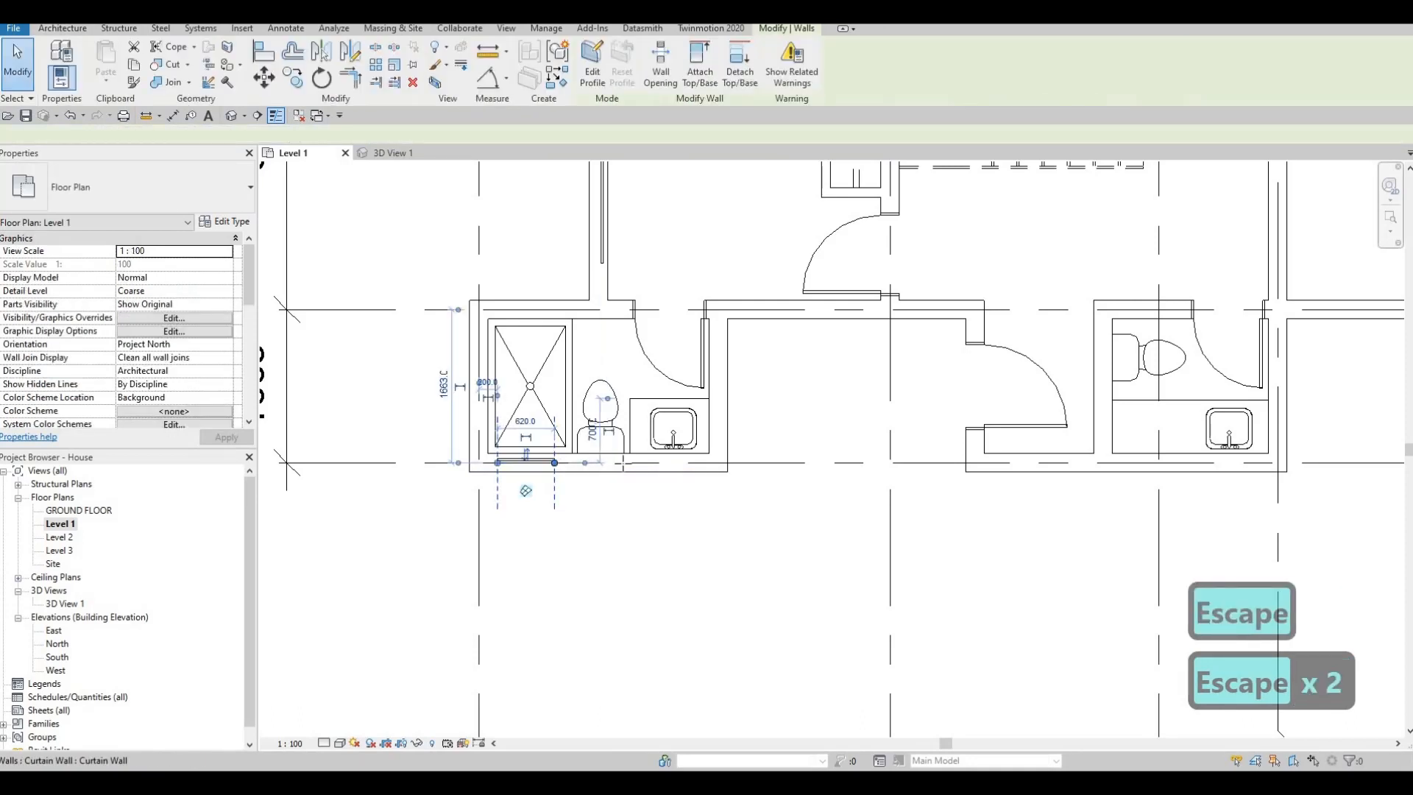
left_click_drag(555, 460, 694, 466)
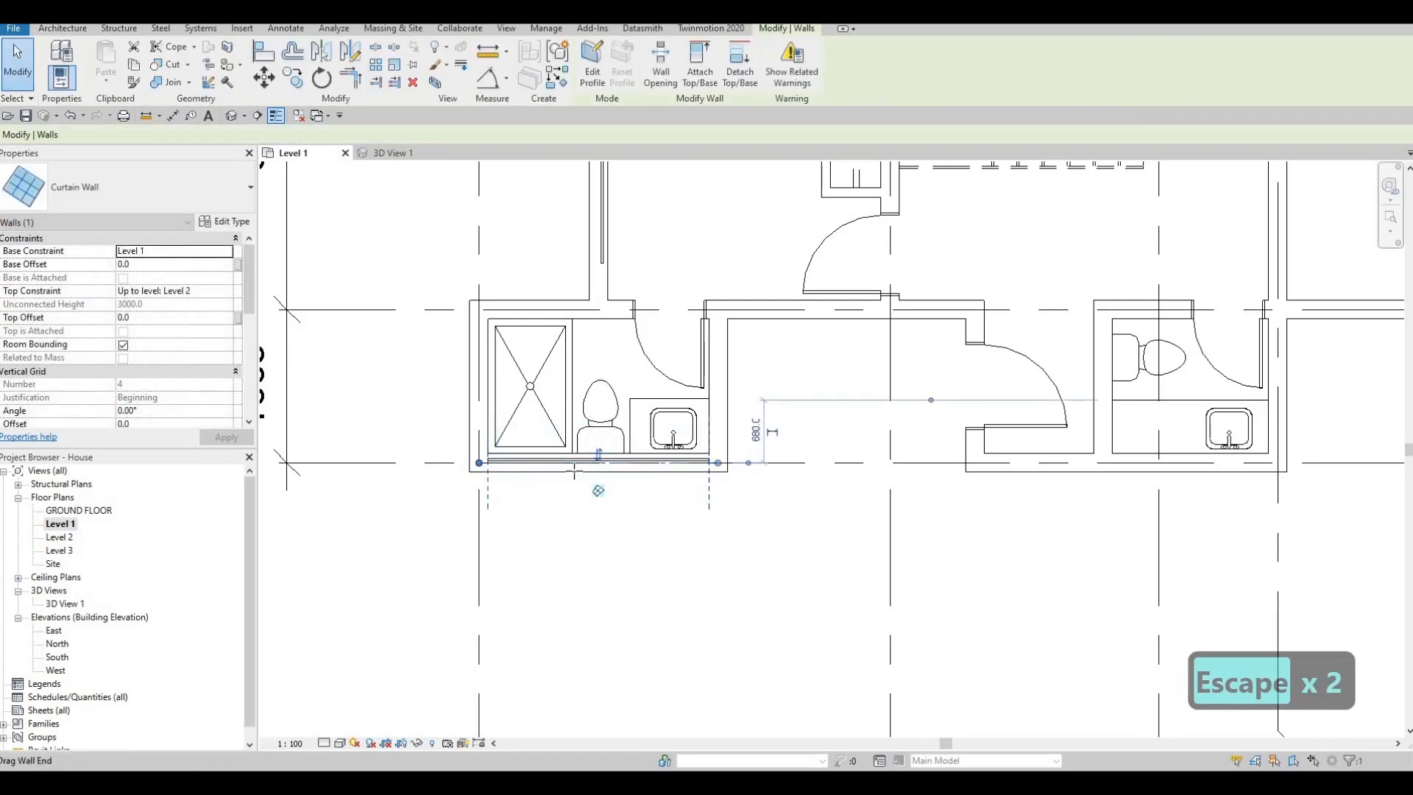
left_click_drag(480, 463, 698, 469)
scroll(718, 471, "up", 4)
key("Escape")
scroll(668, 452, "down", 4)
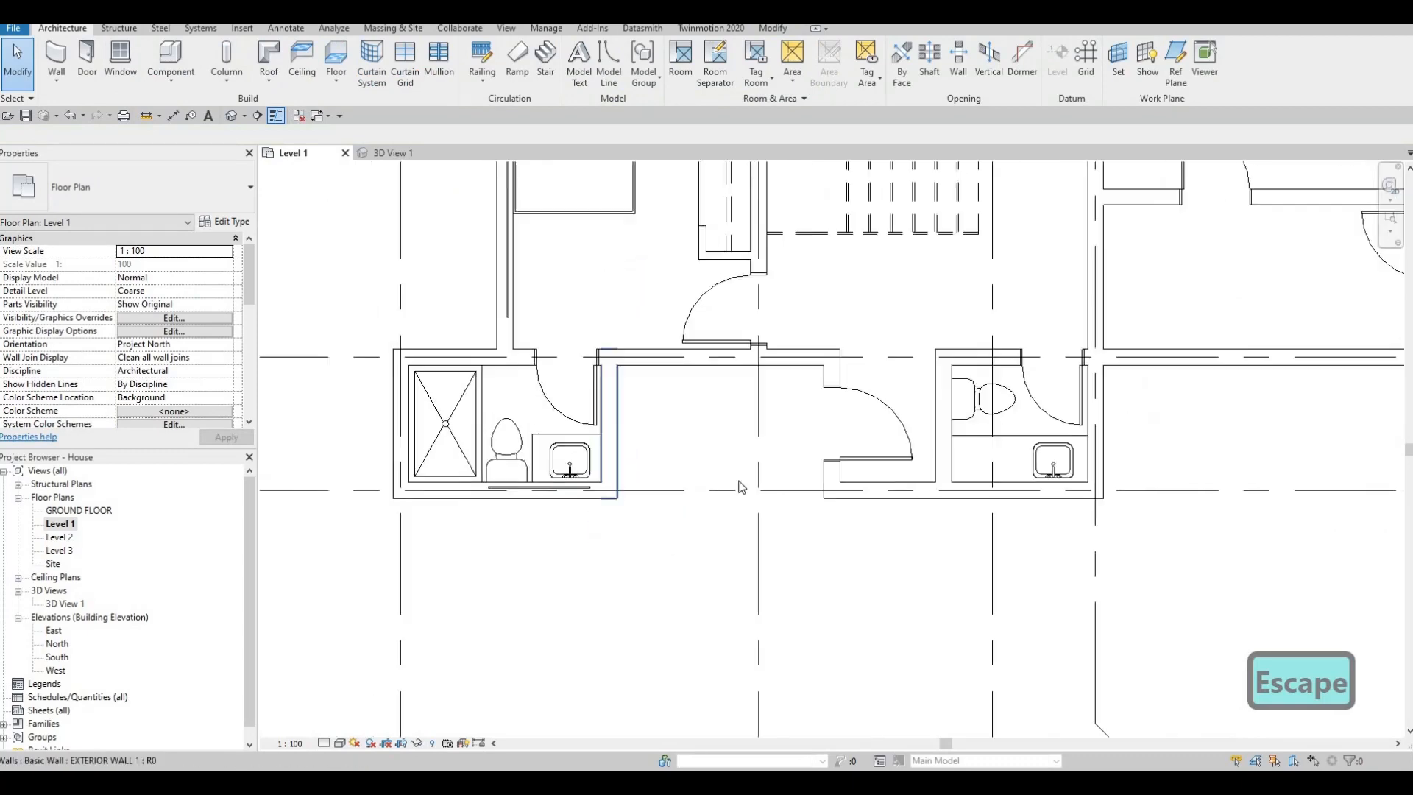
- Create a similar curtain wall about 1380 mm long in the grid F exterior wall behind the sink of the small bathroom near grid 3
key("Escape")
scroll(740, 487, "down", 2)
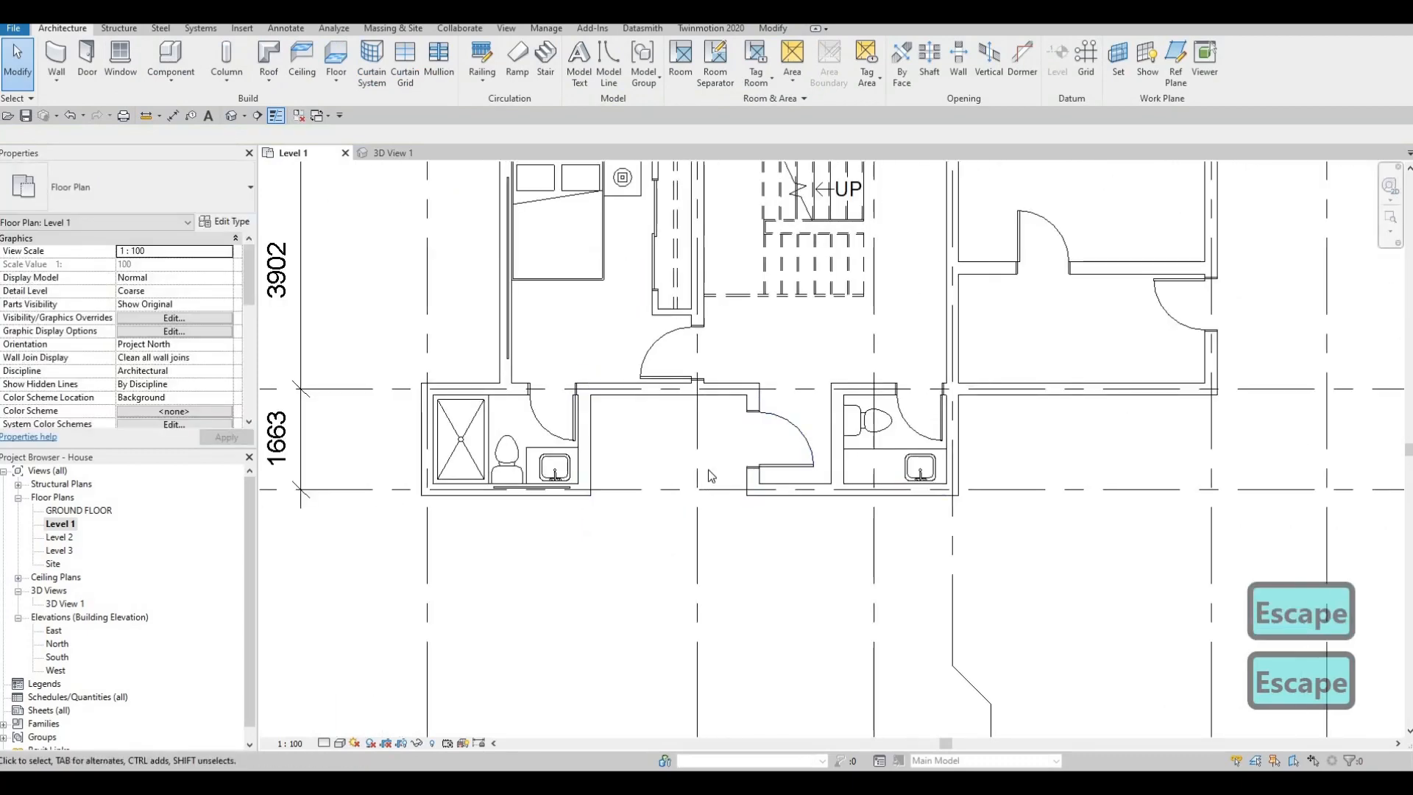
middle_click_drag(863, 490, 784, 477)
scroll(796, 474, "up", 1)
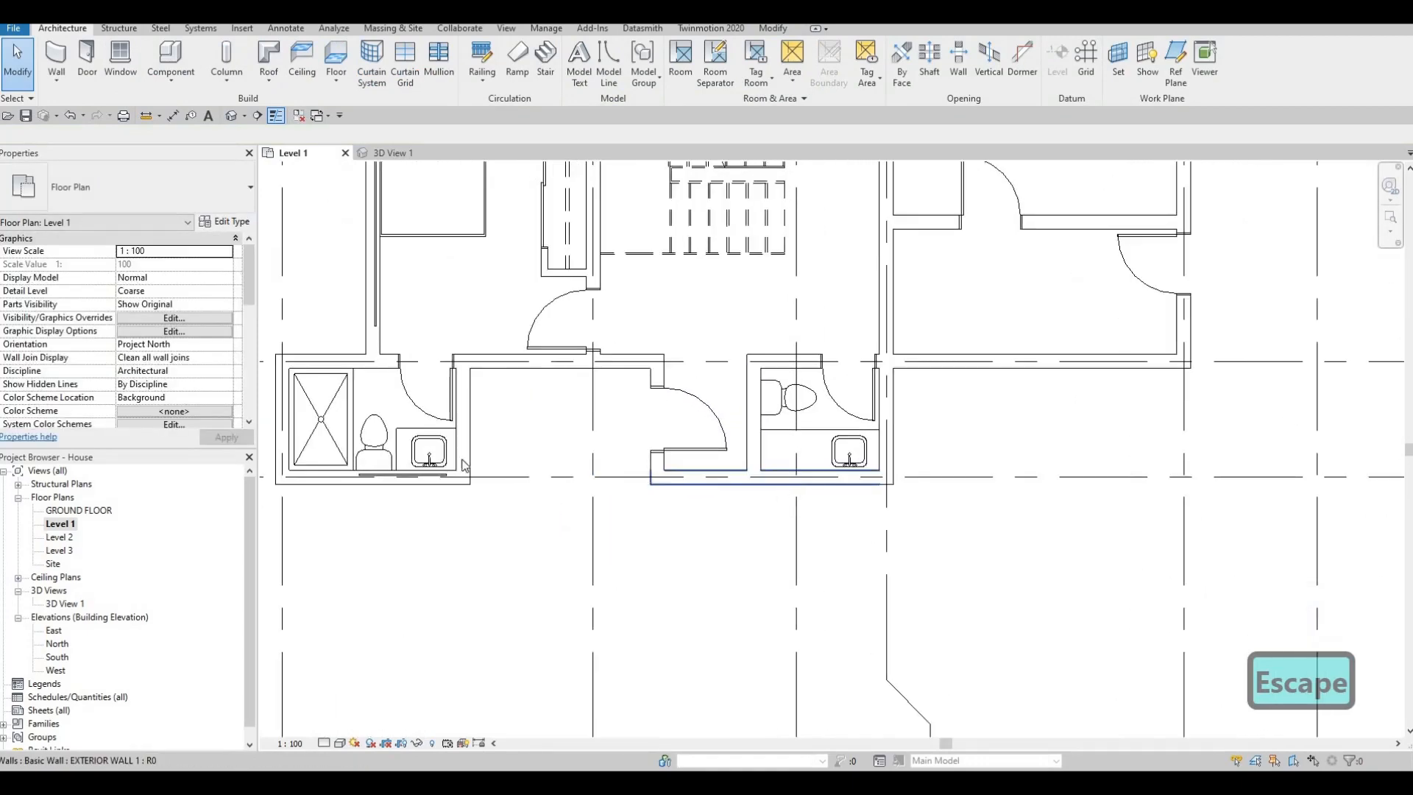
left_click(419, 478)
key("c")
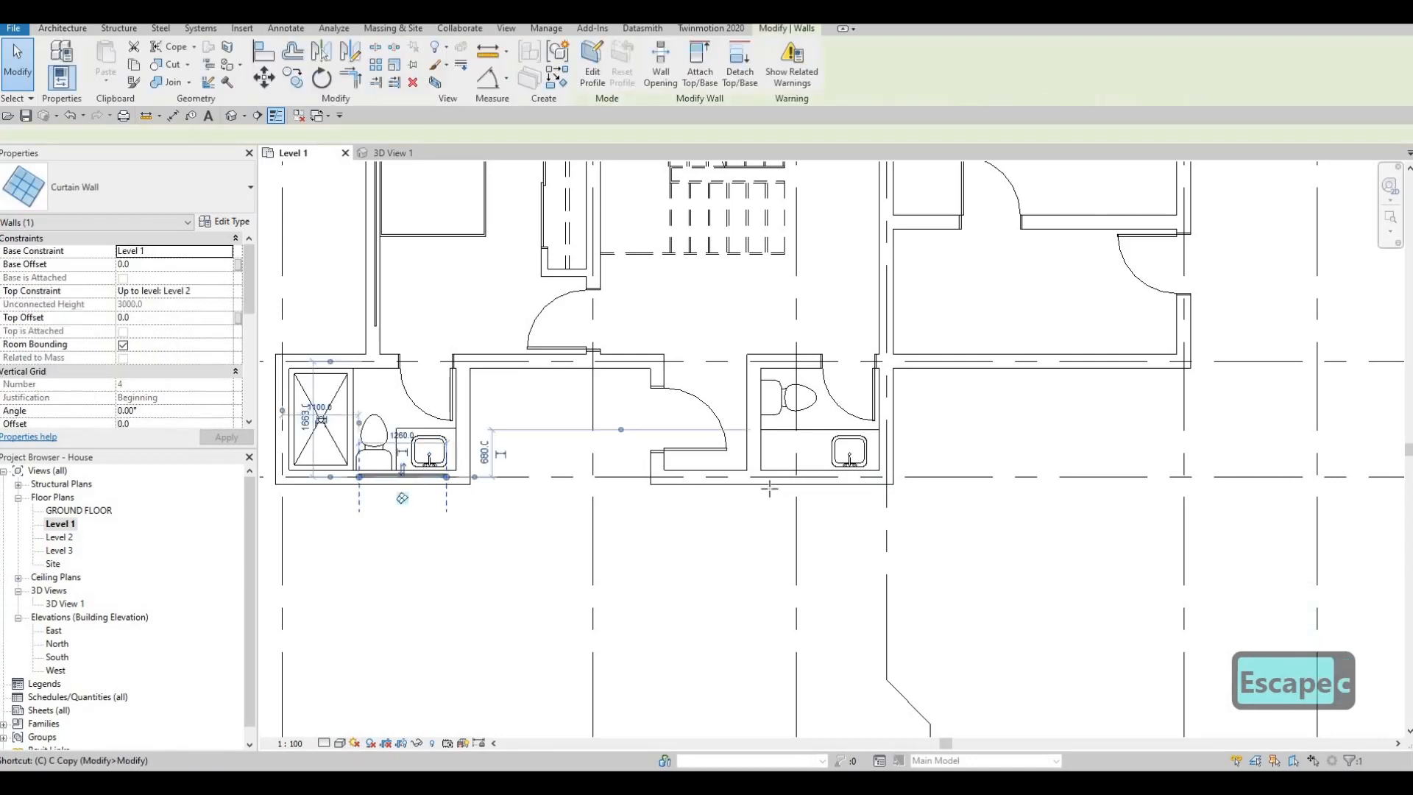
key("s")
scroll(763, 482, "up", 3)
middle_click_drag(764, 482, 732, 491)
scroll(731, 492, "up", 1)
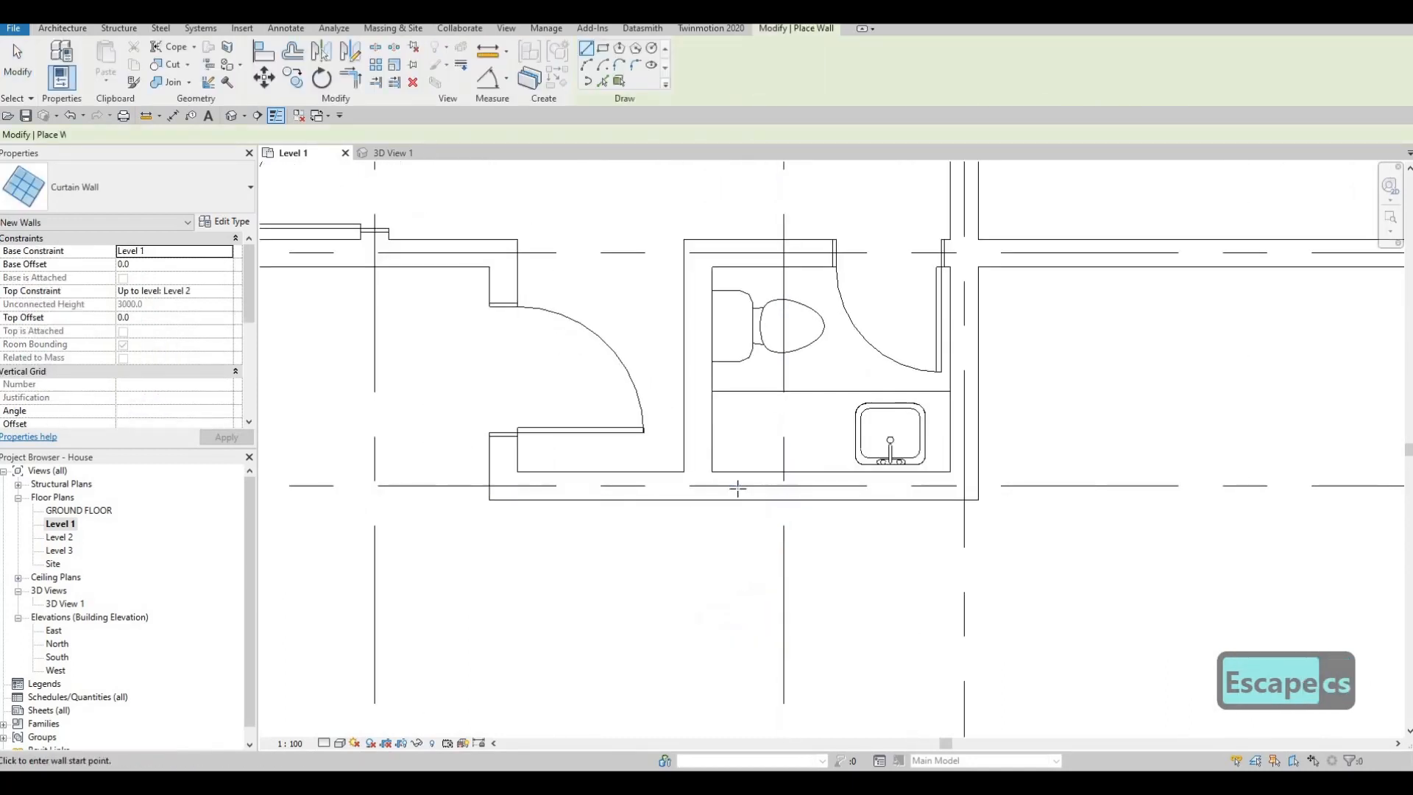
left_click(902, 488)
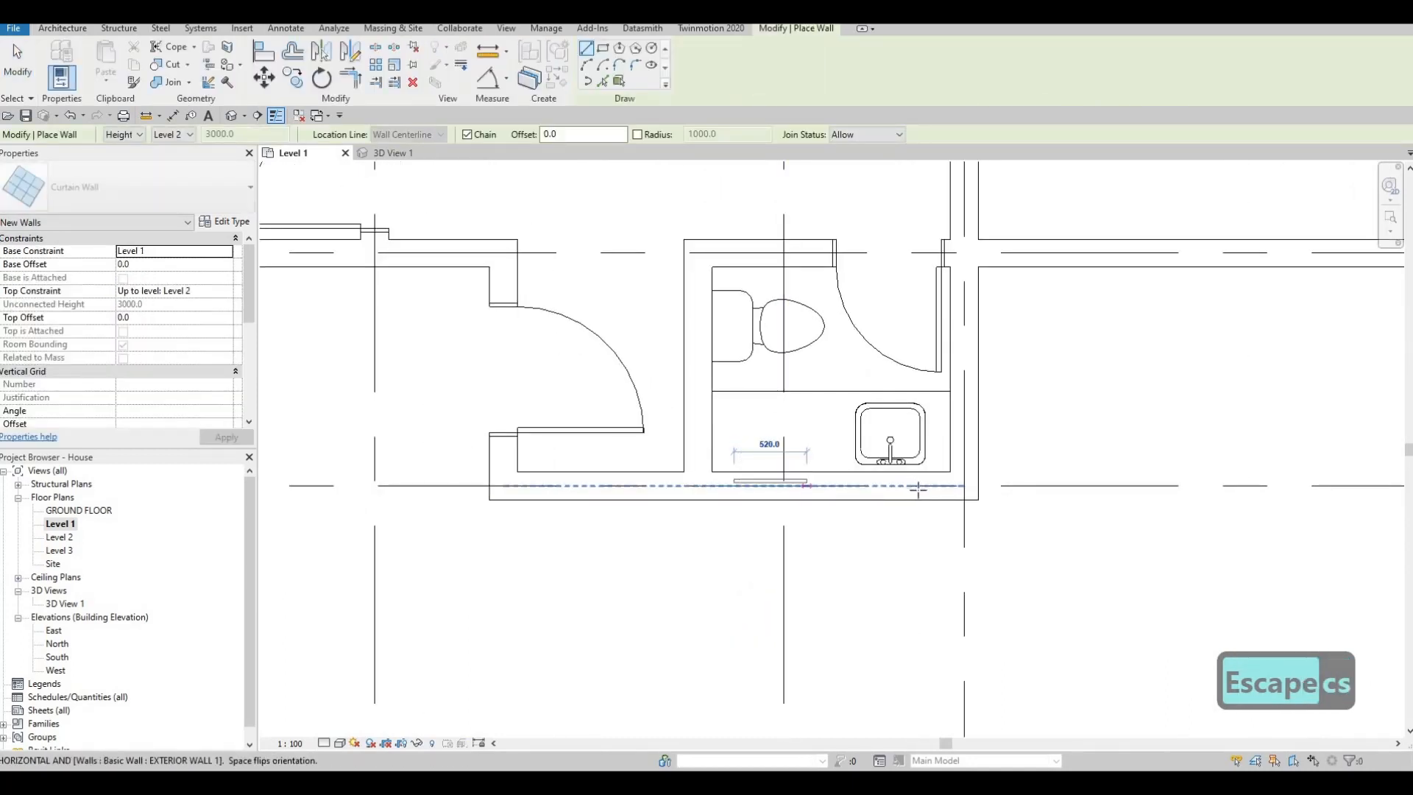
left_click(844, 490)
scroll(869, 491, "down", 3)
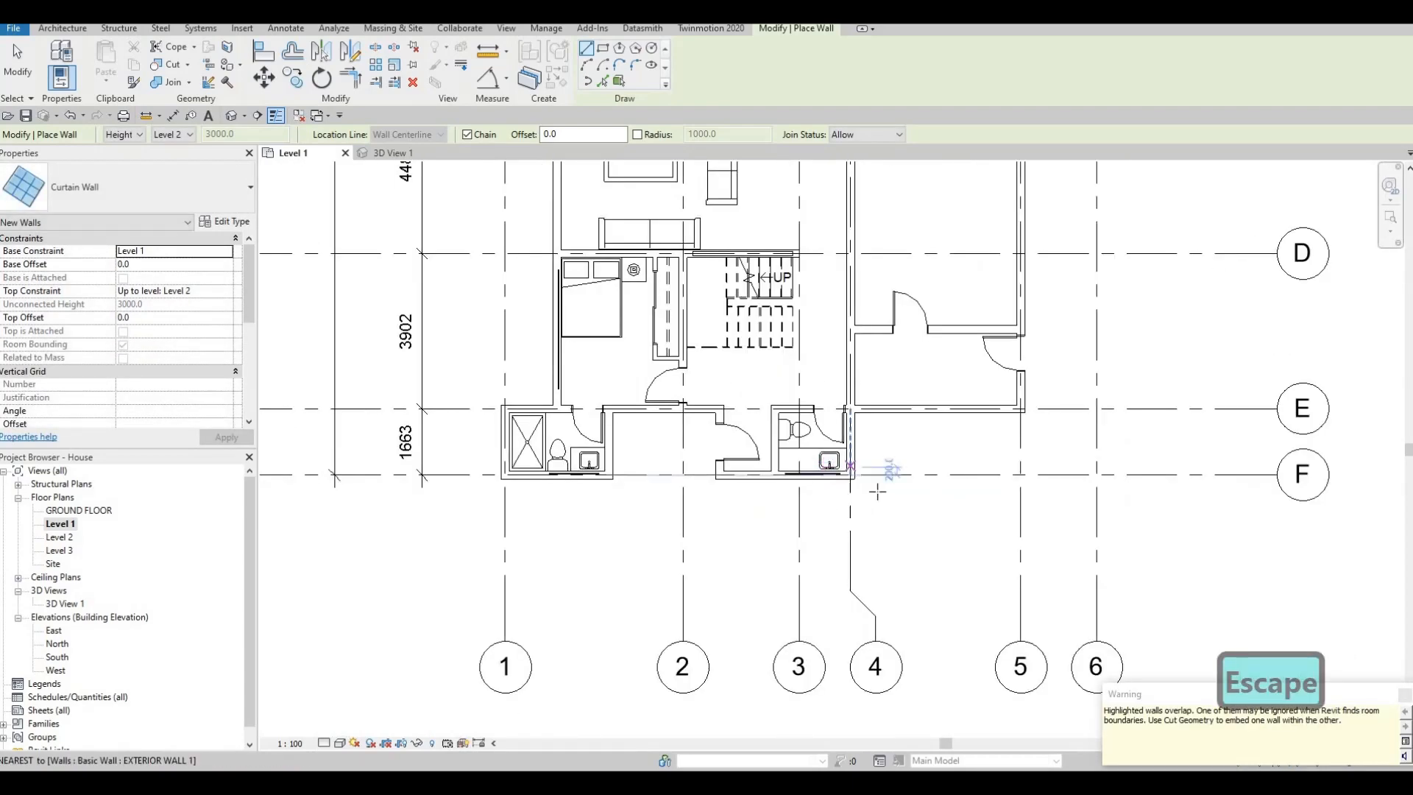
- Draw a Curtain Wall about 4500 mm long in the east exterior wall along grid 5, from below grid D up towards grid C
middle_click_drag(896, 474, 838, 549)
scroll(835, 526, "down", 1)
middle_click_drag(867, 448, 864, 473)
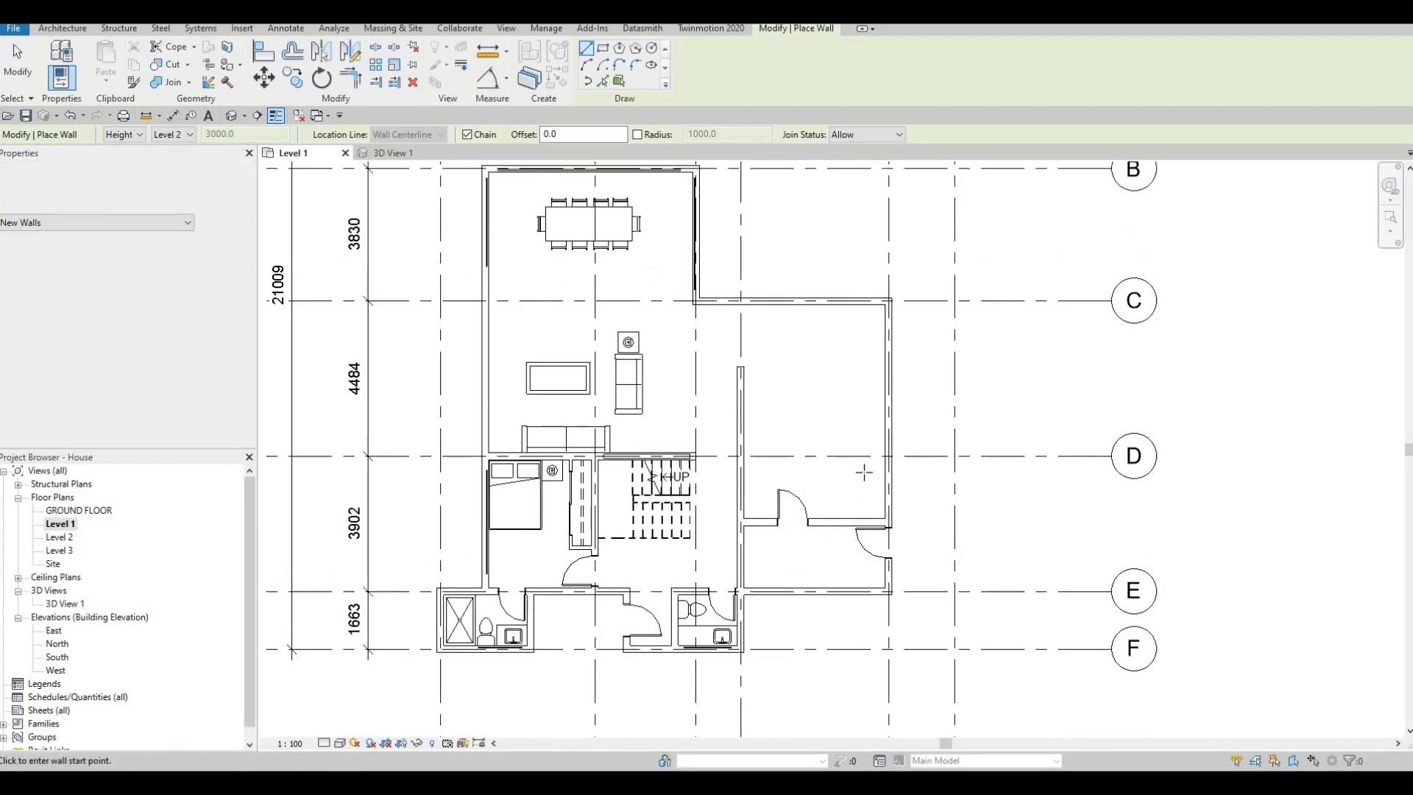
scroll(864, 474, "down", 1)
middle_click_drag(877, 417, 862, 473)
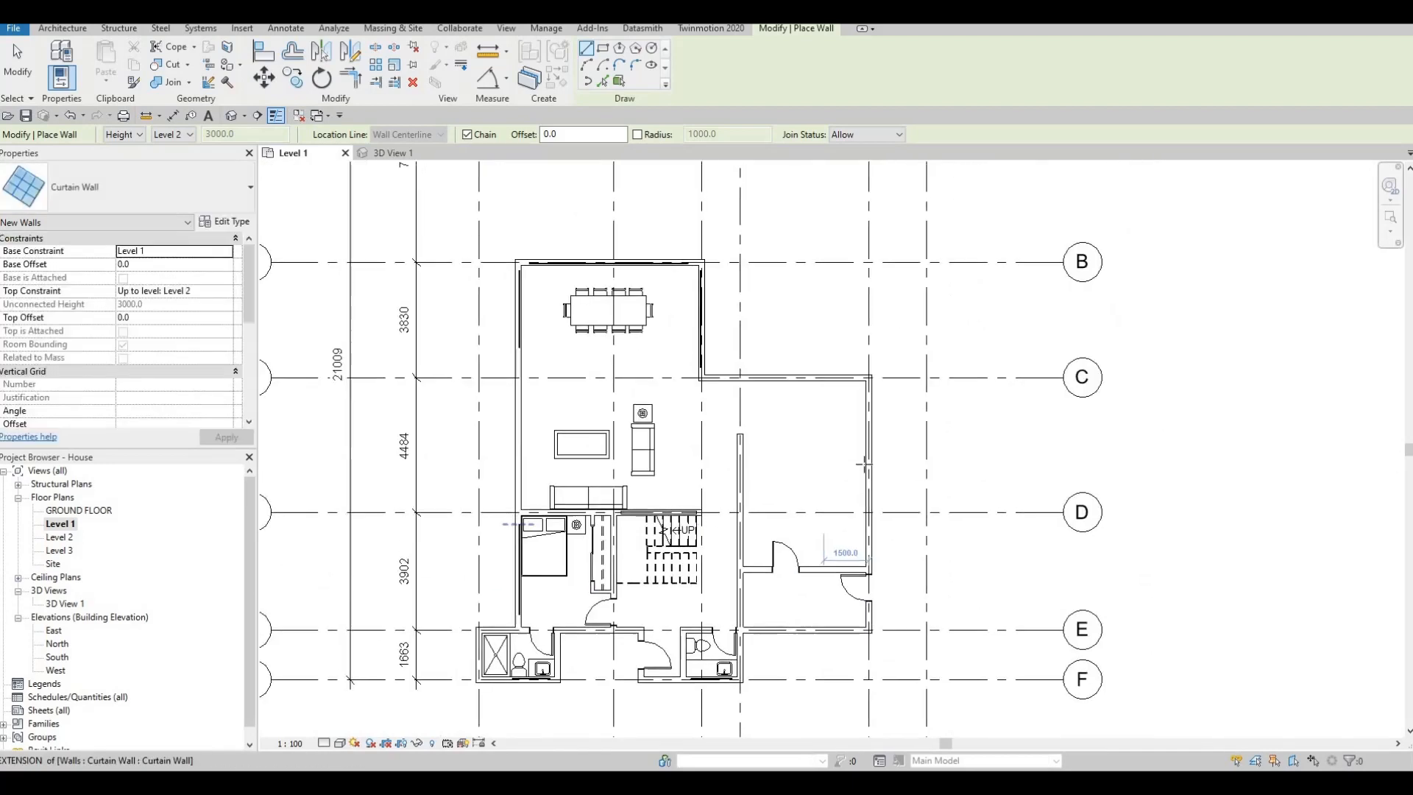
left_click(868, 537)
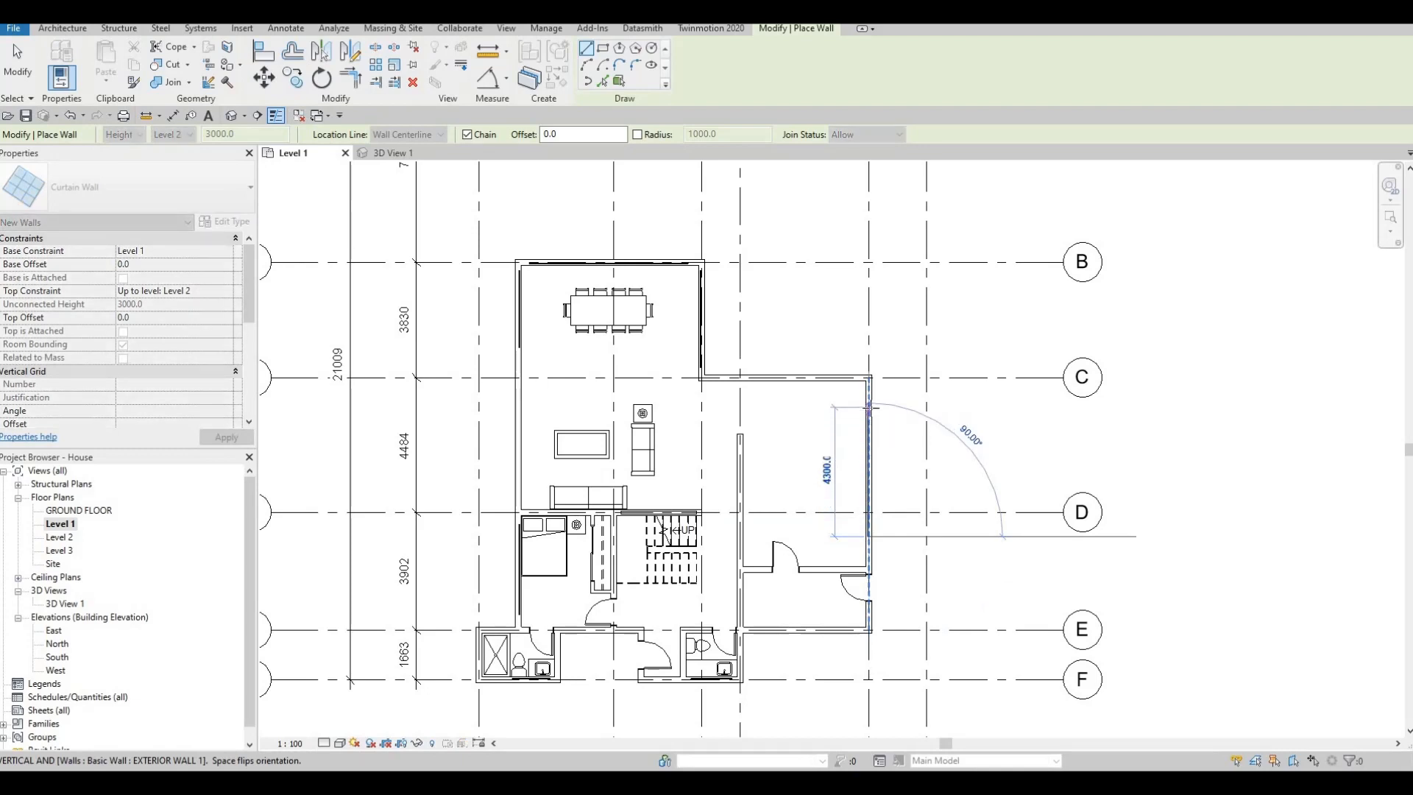
left_click(871, 401)
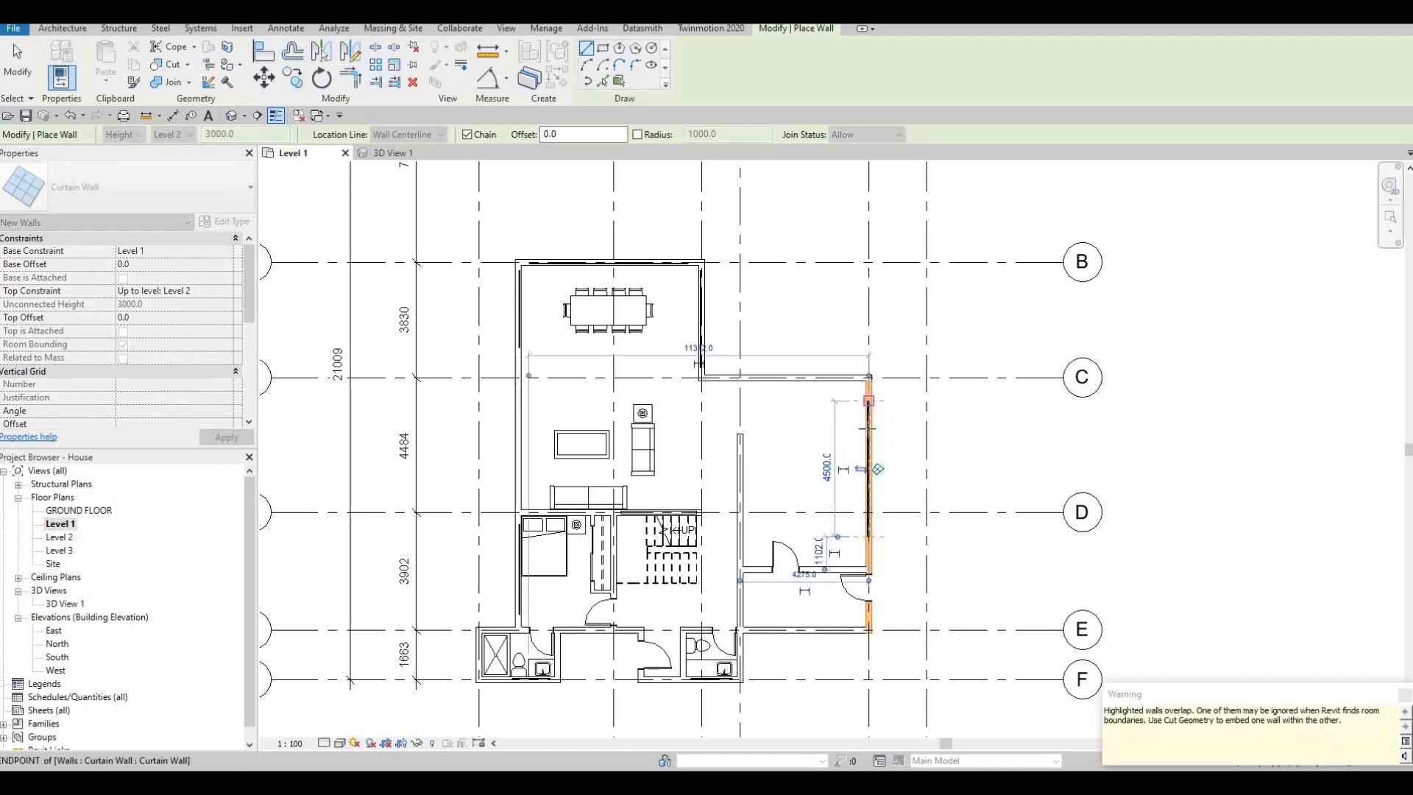
scroll(864, 403, "up", 5)
key("Escape")
key("Escape")
left_click(849, 398)
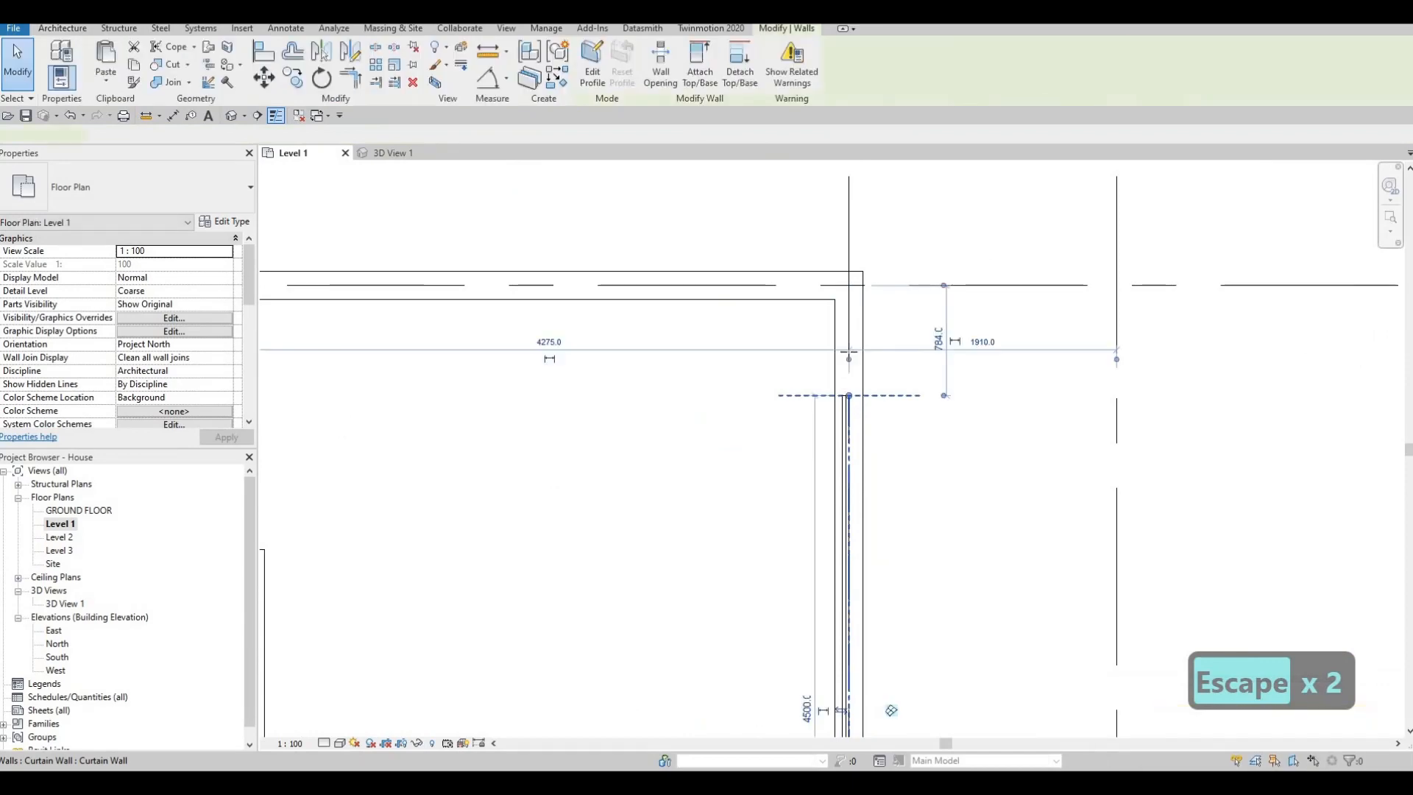
key("Escape")
scroll(812, 450, "down", 5)
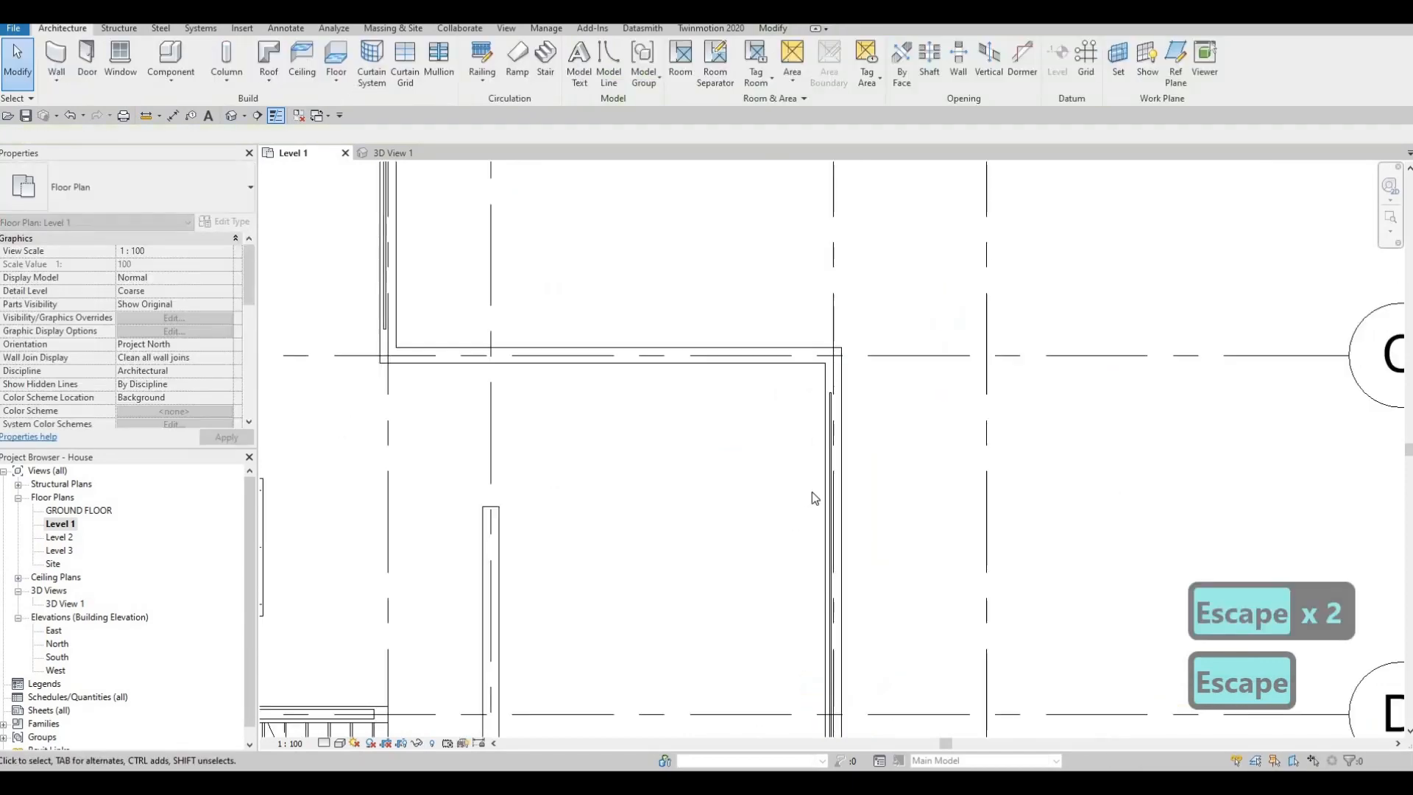
key("Escape")
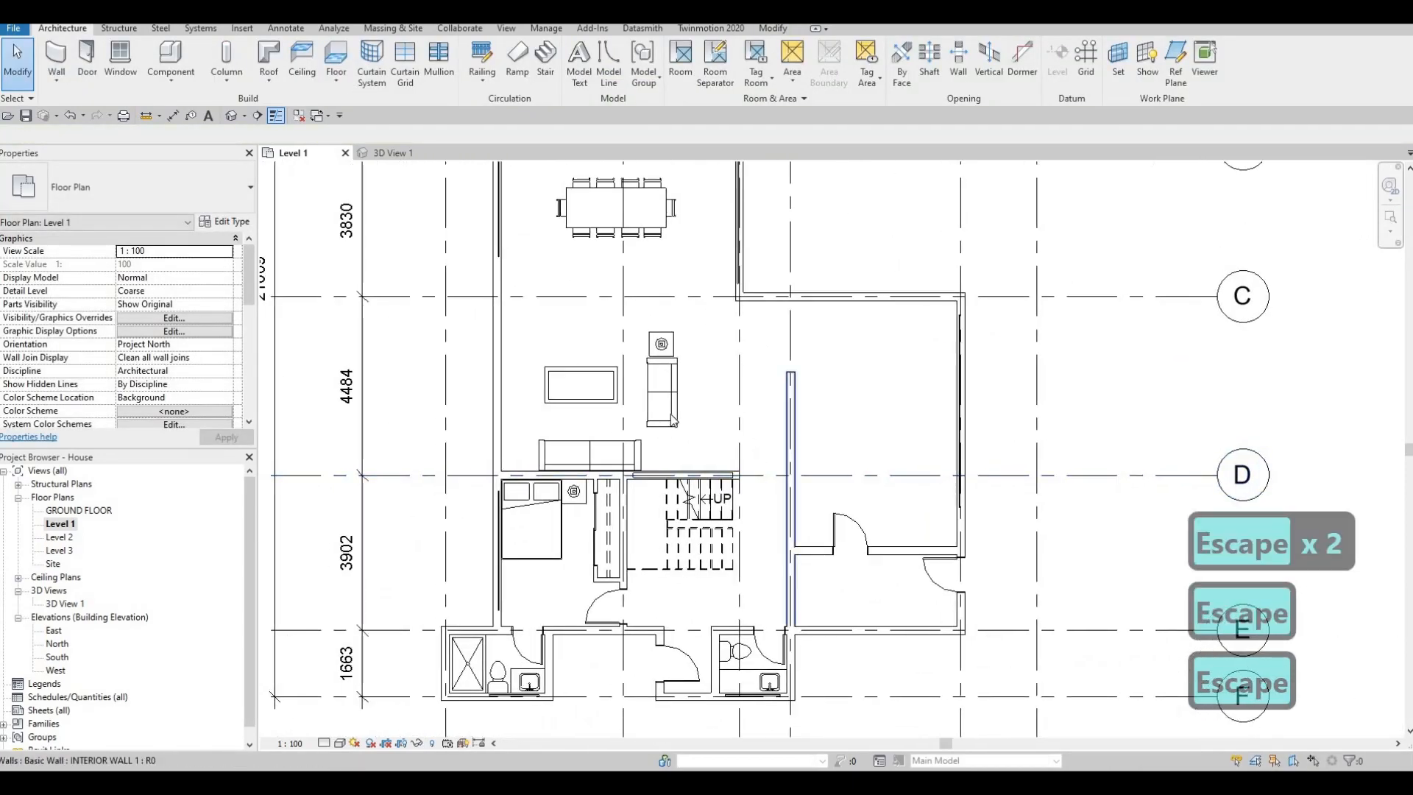
- Cut the three exterior walls around the dining area with their embedded curtain walls using Cut Geometry
middle_click_drag(624, 417, 656, 443)
middle_click_drag(582, 312, 587, 321)
middle_click_drag(762, 231, 773, 289)
left_click(773, 29)
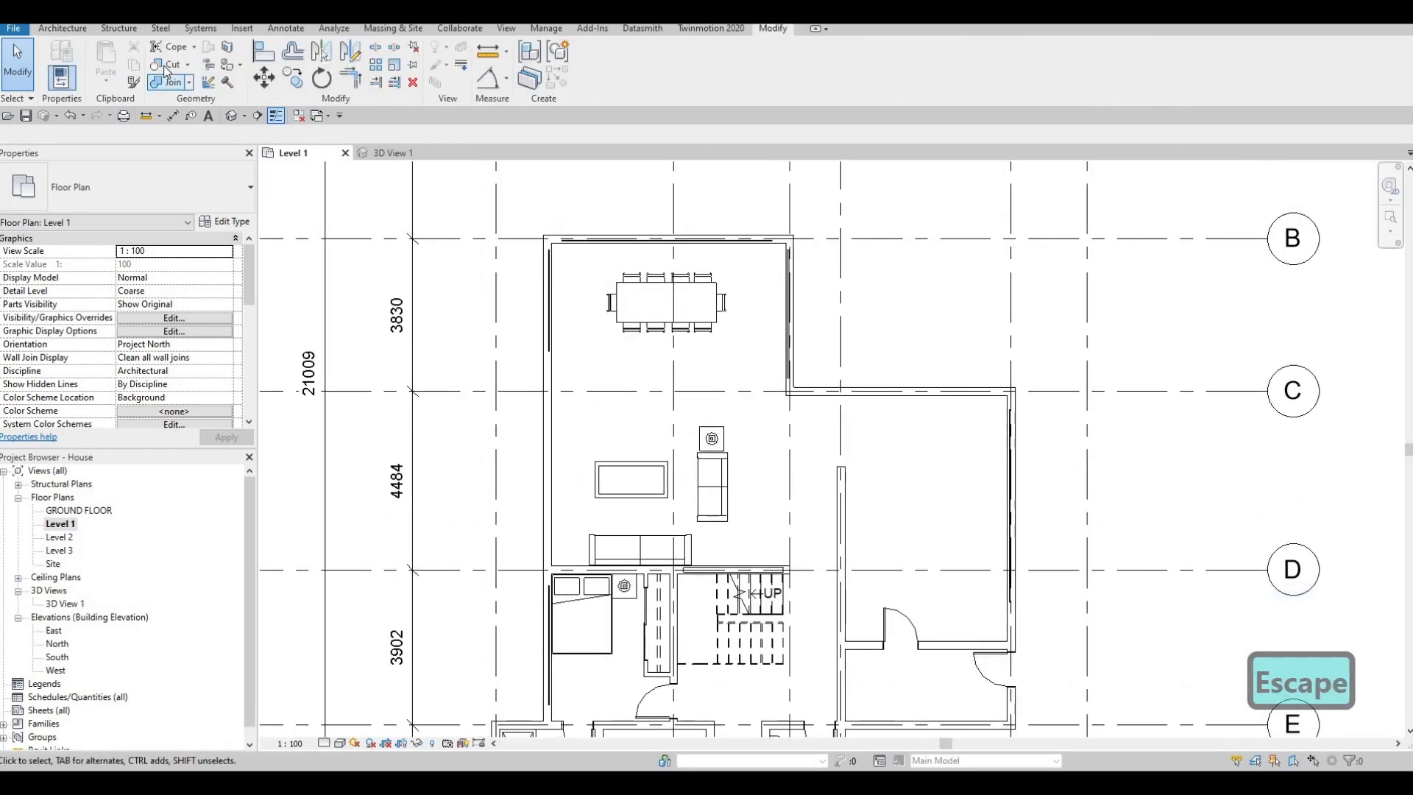
left_click(165, 68)
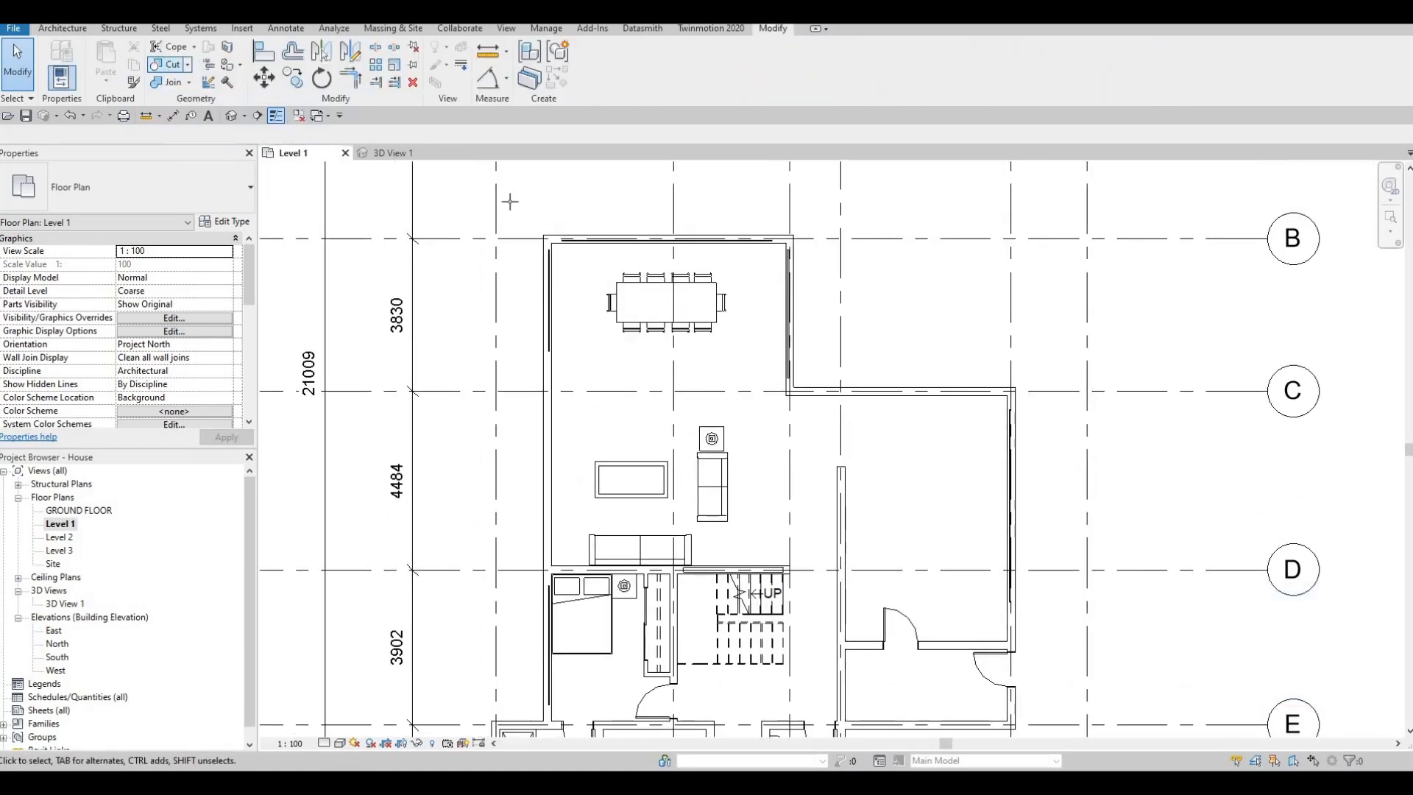
scroll(597, 235, "up", 4)
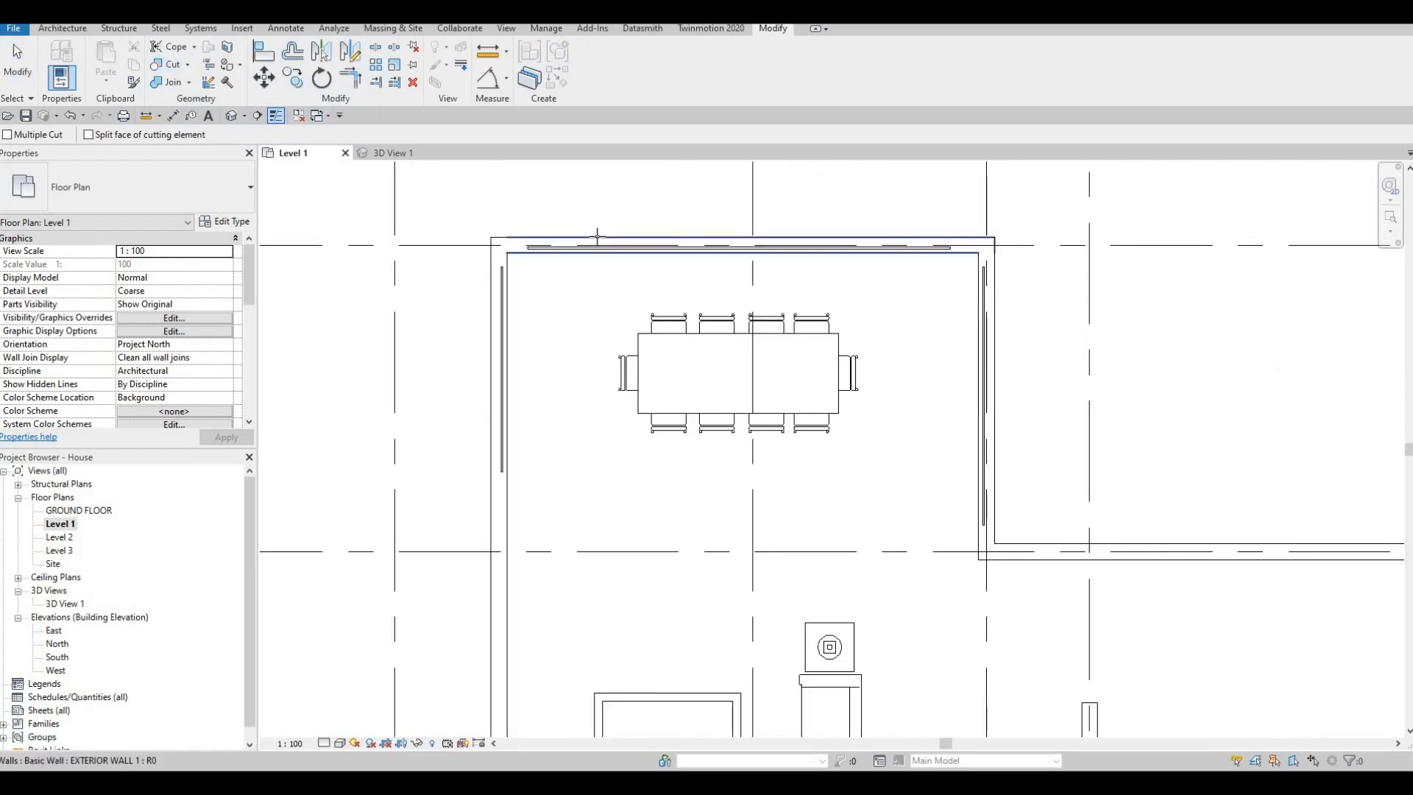
left_click(597, 237)
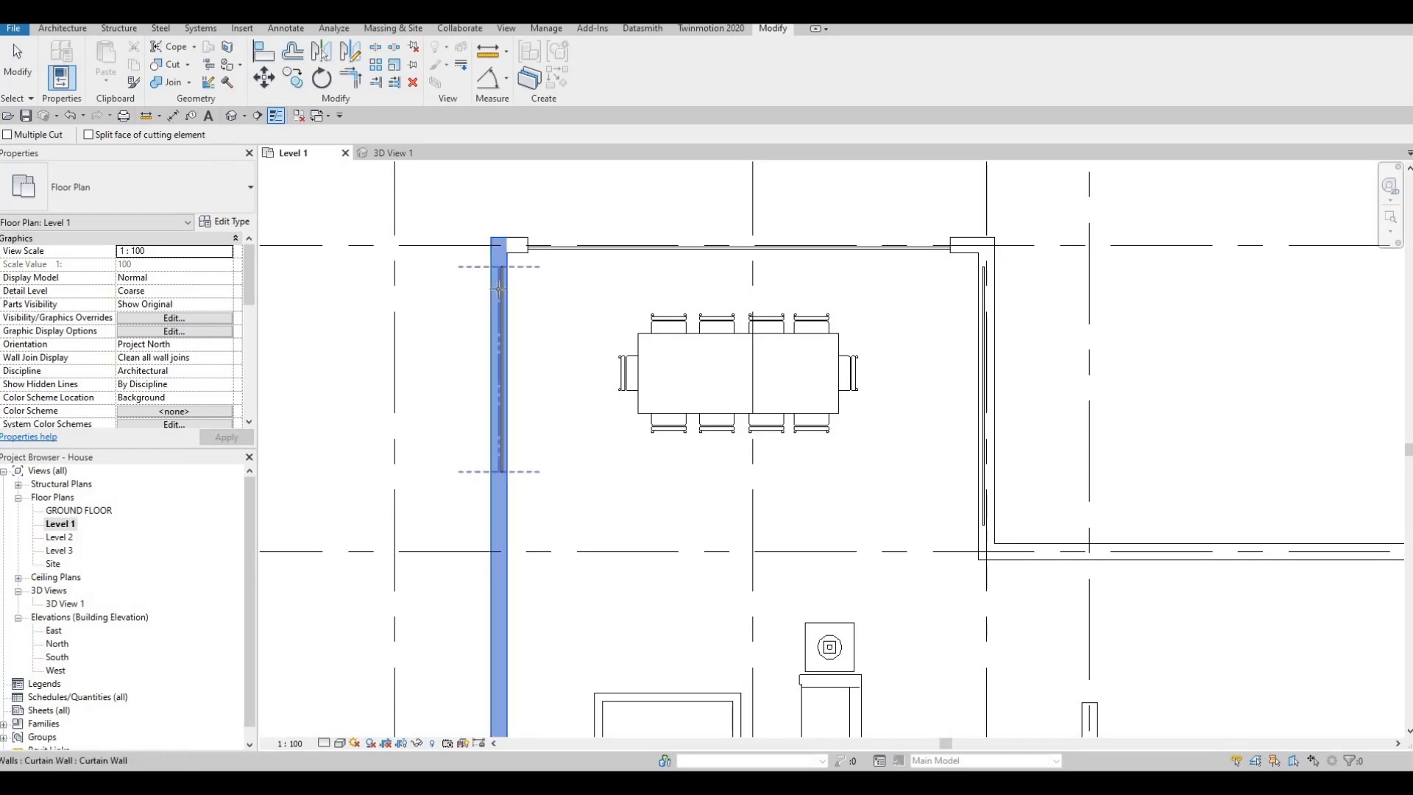
left_click(980, 315)
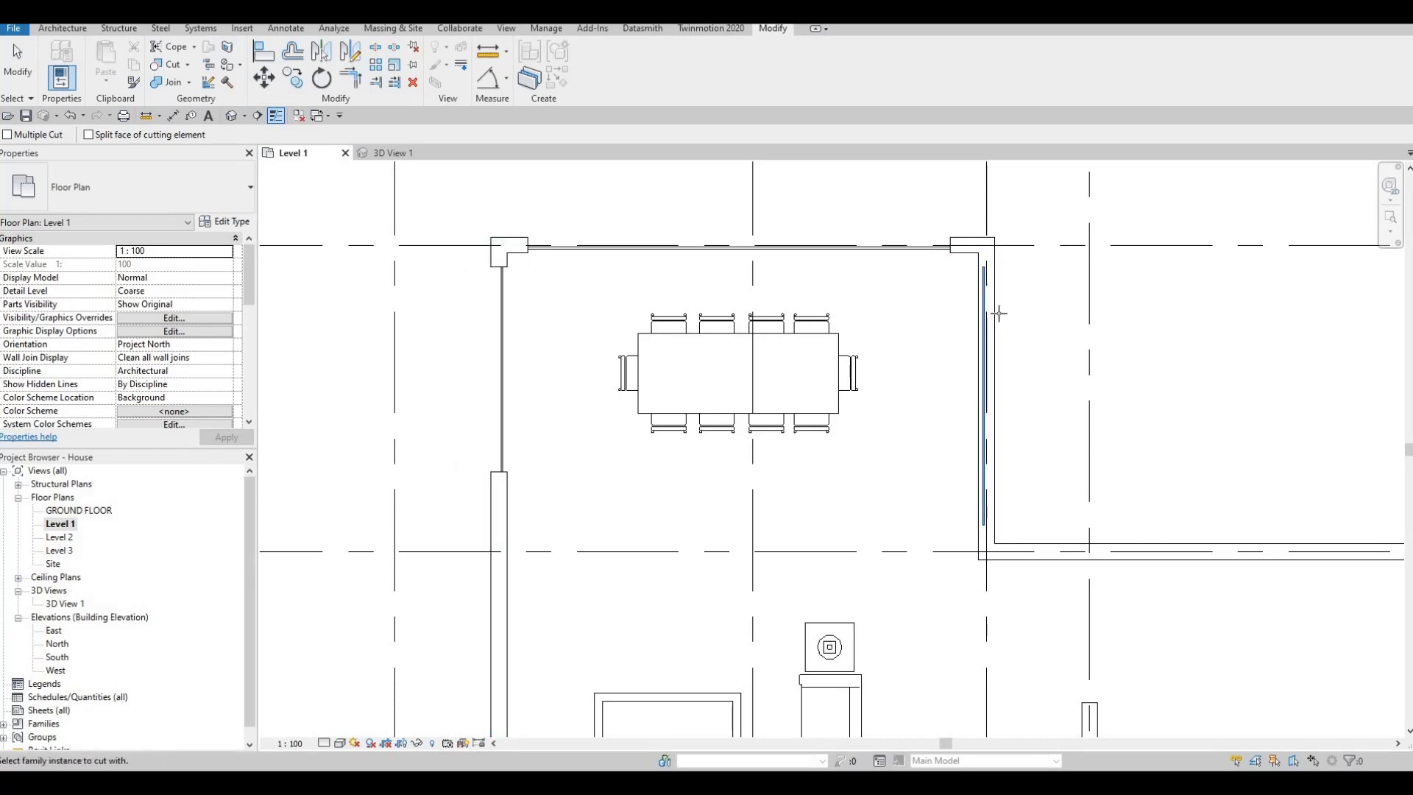
left_click(964, 410)
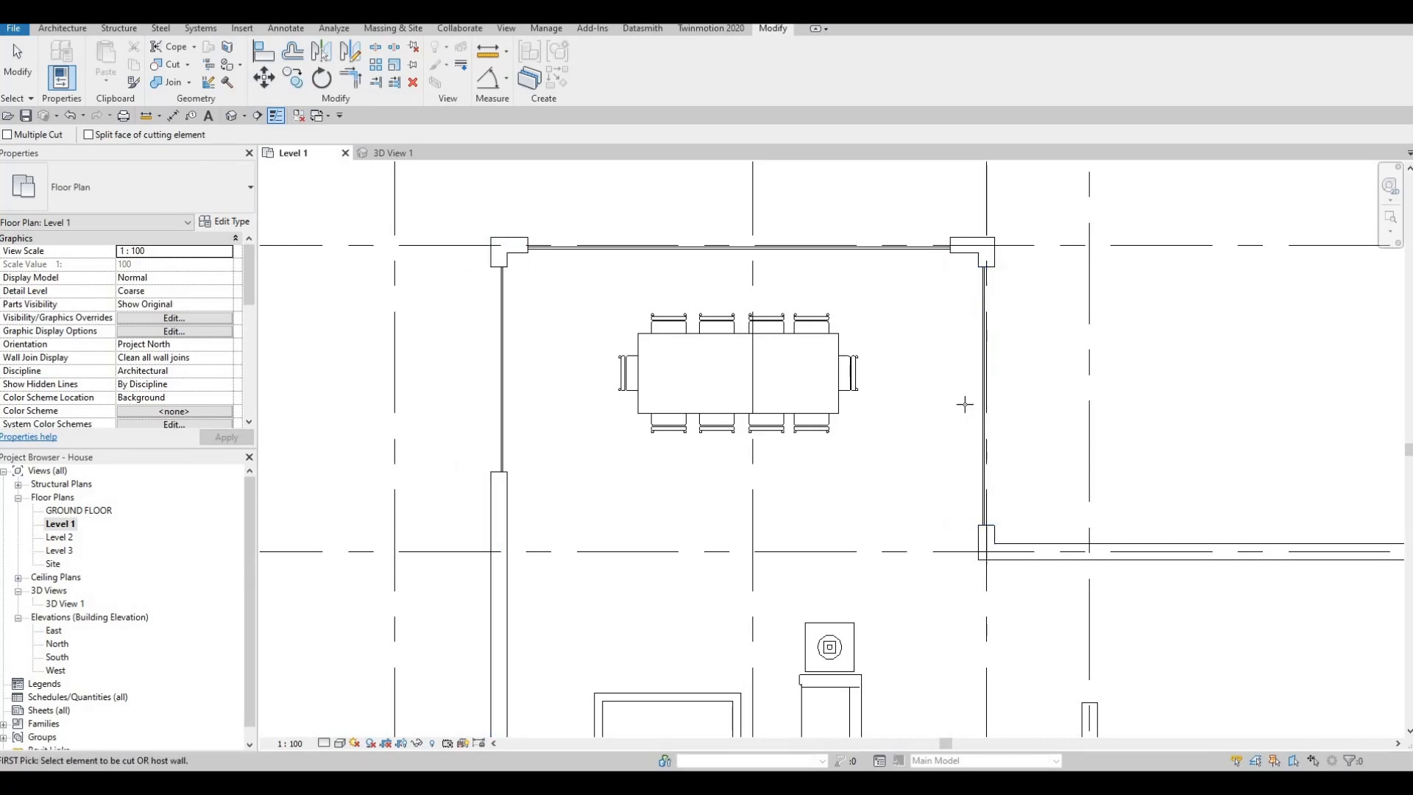
- Cut the east exterior wall along grid 5 and the small bathroom's grid F wall with their curtain walls
scroll(979, 412, "down", 1)
middle_click_drag(979, 412, 831, 361)
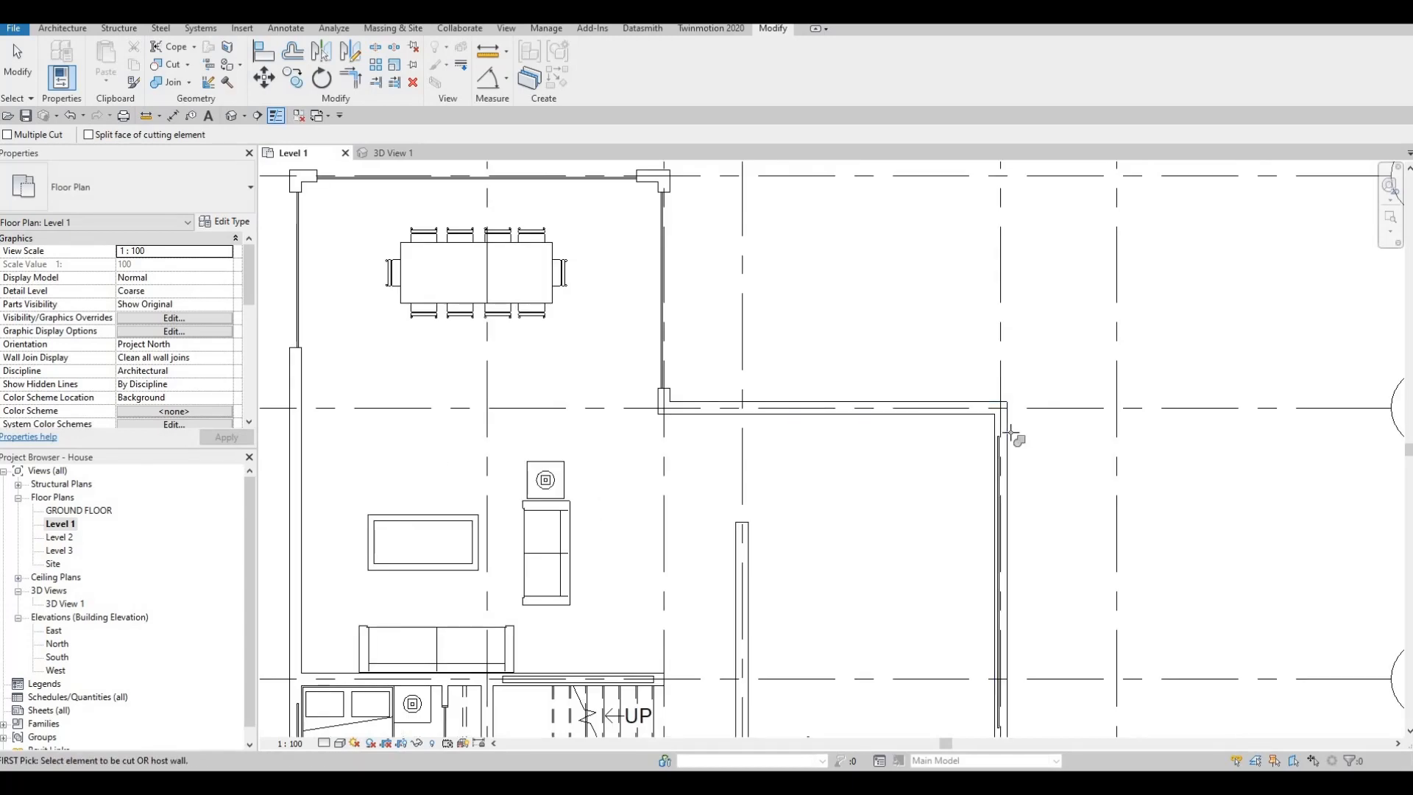
scroll(899, 375, "down", 2)
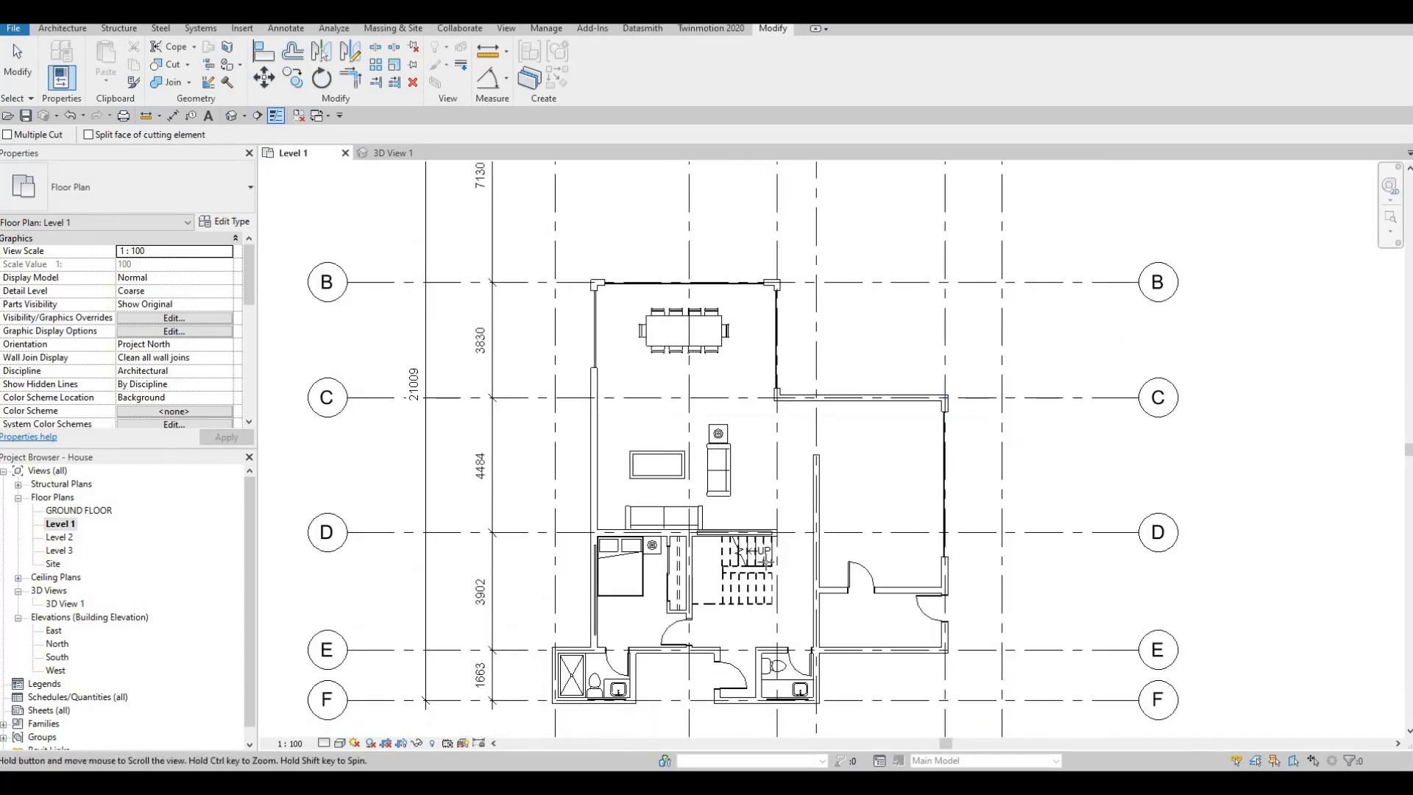
middle_click_drag(766, 562, 792, 452)
scroll(788, 588, "up", 3)
left_click(836, 602)
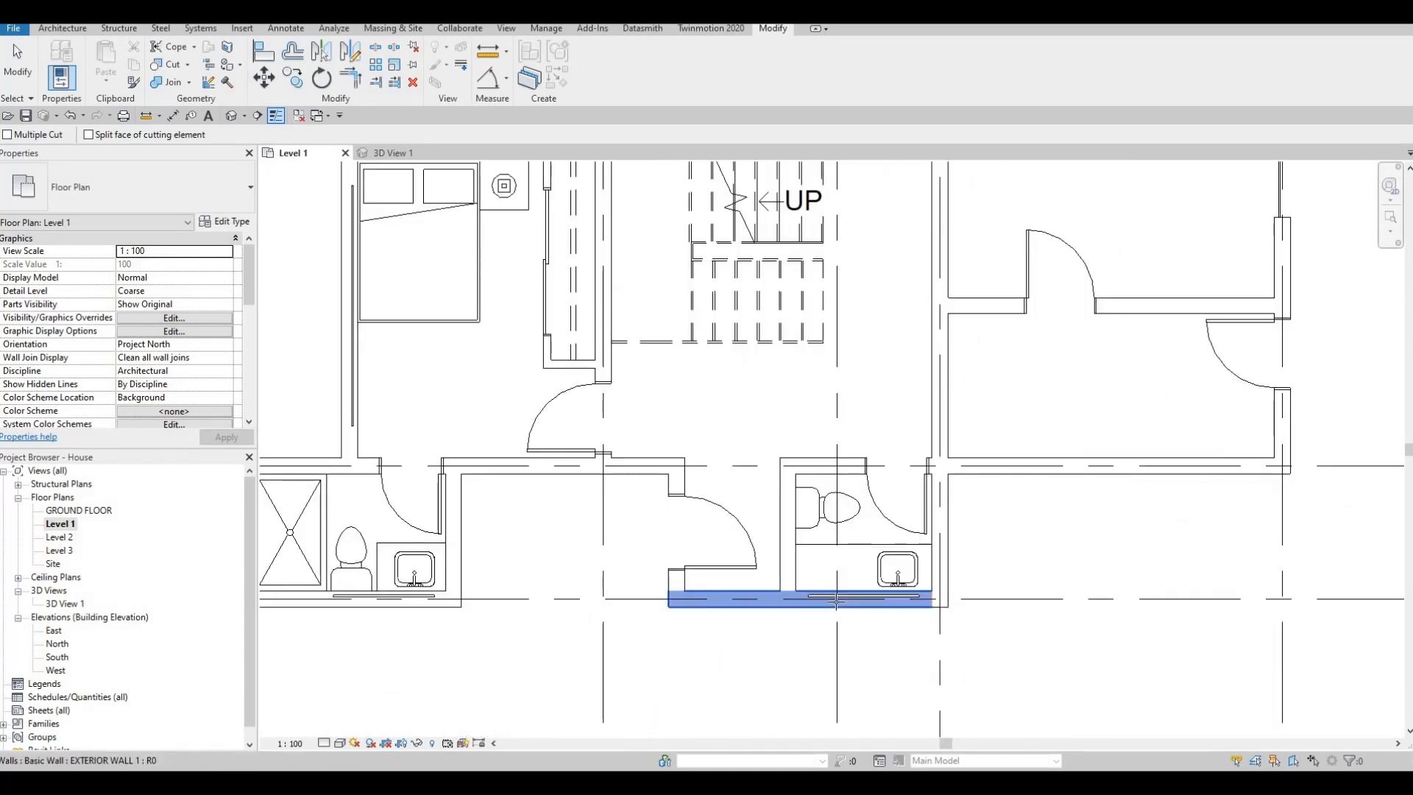
left_click(836, 597)
- Cut the bedroom bathroom's grid F wall and the bedroom's west exterior wall with their curtain walls
middle_click_drag(355, 617, 644, 589)
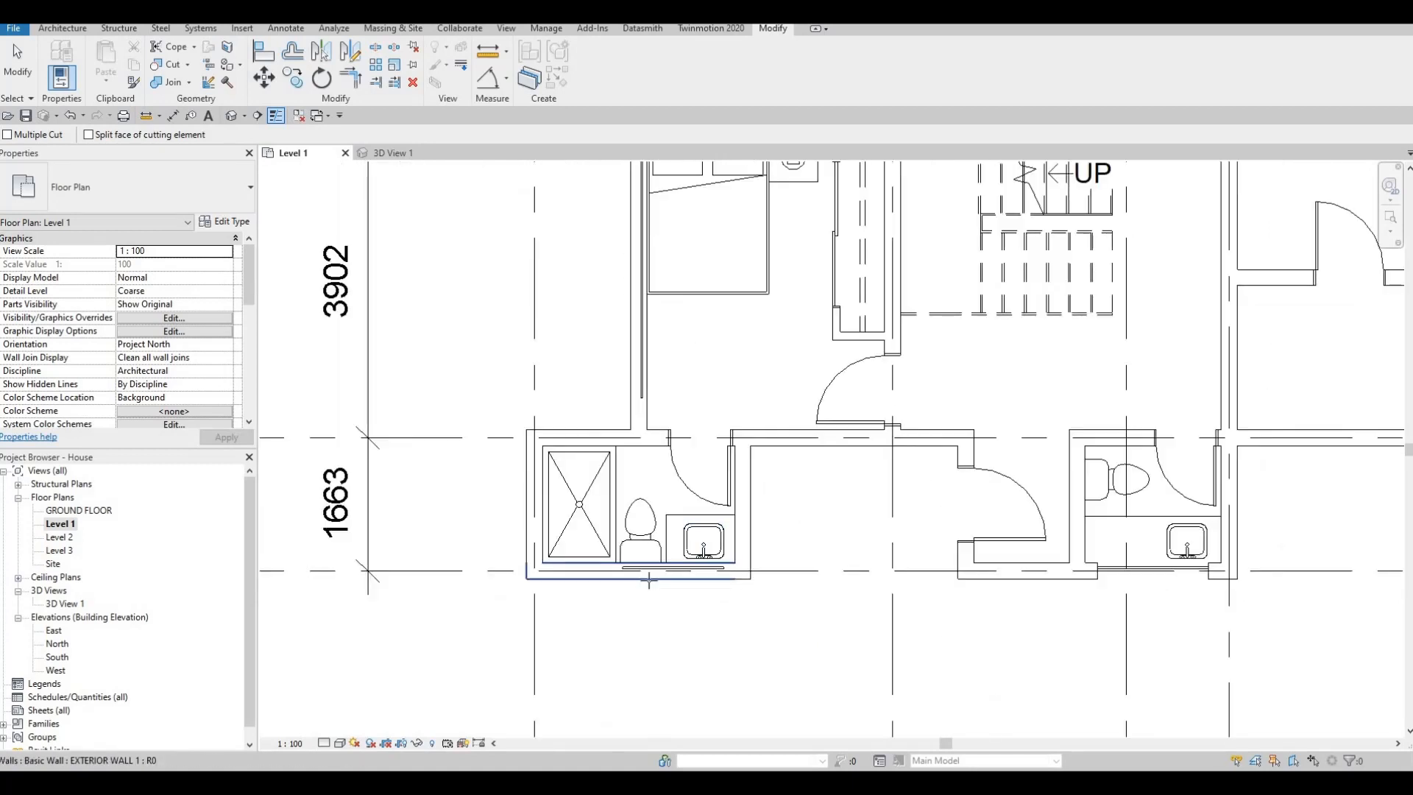
left_click(658, 576)
left_click(661, 568)
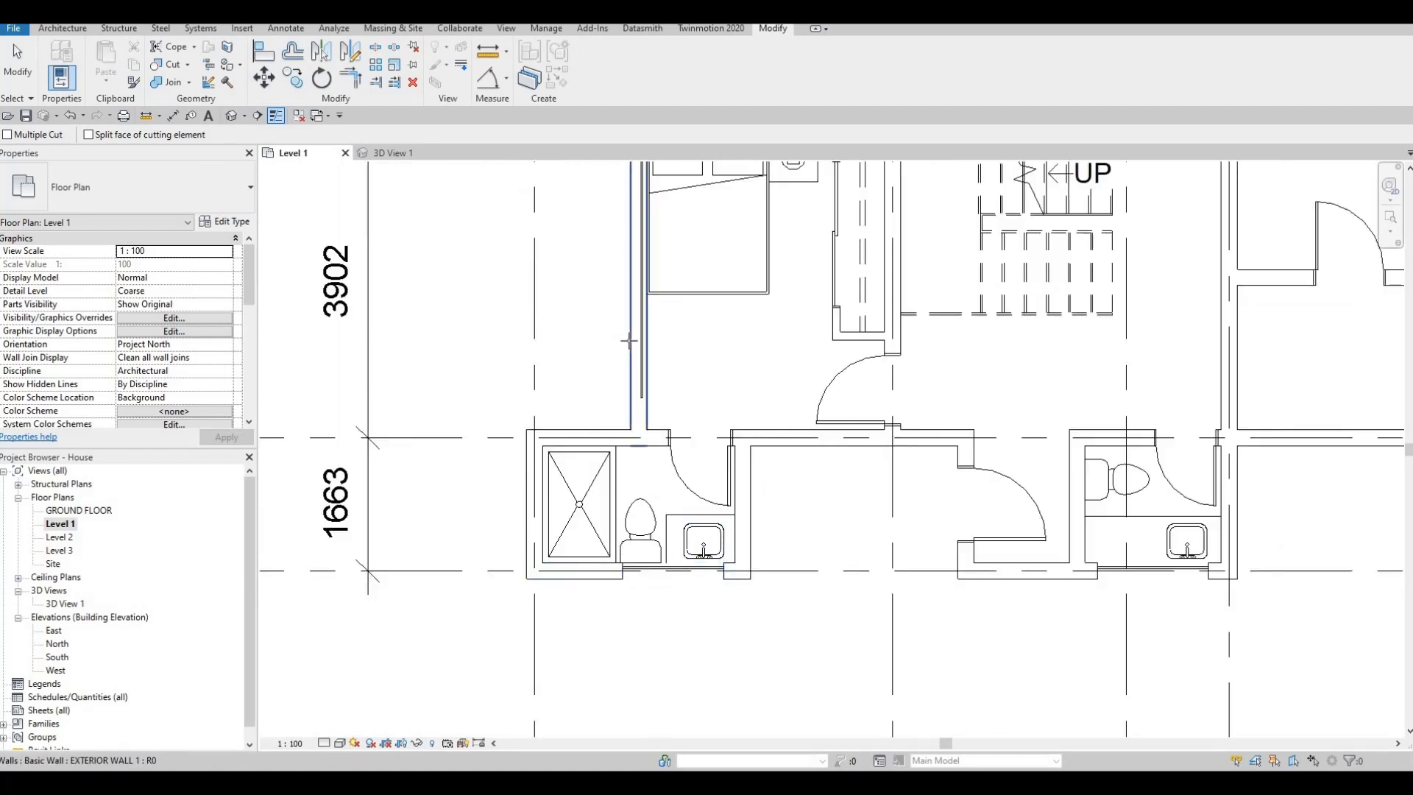
left_click(644, 335)
left_click(662, 458)
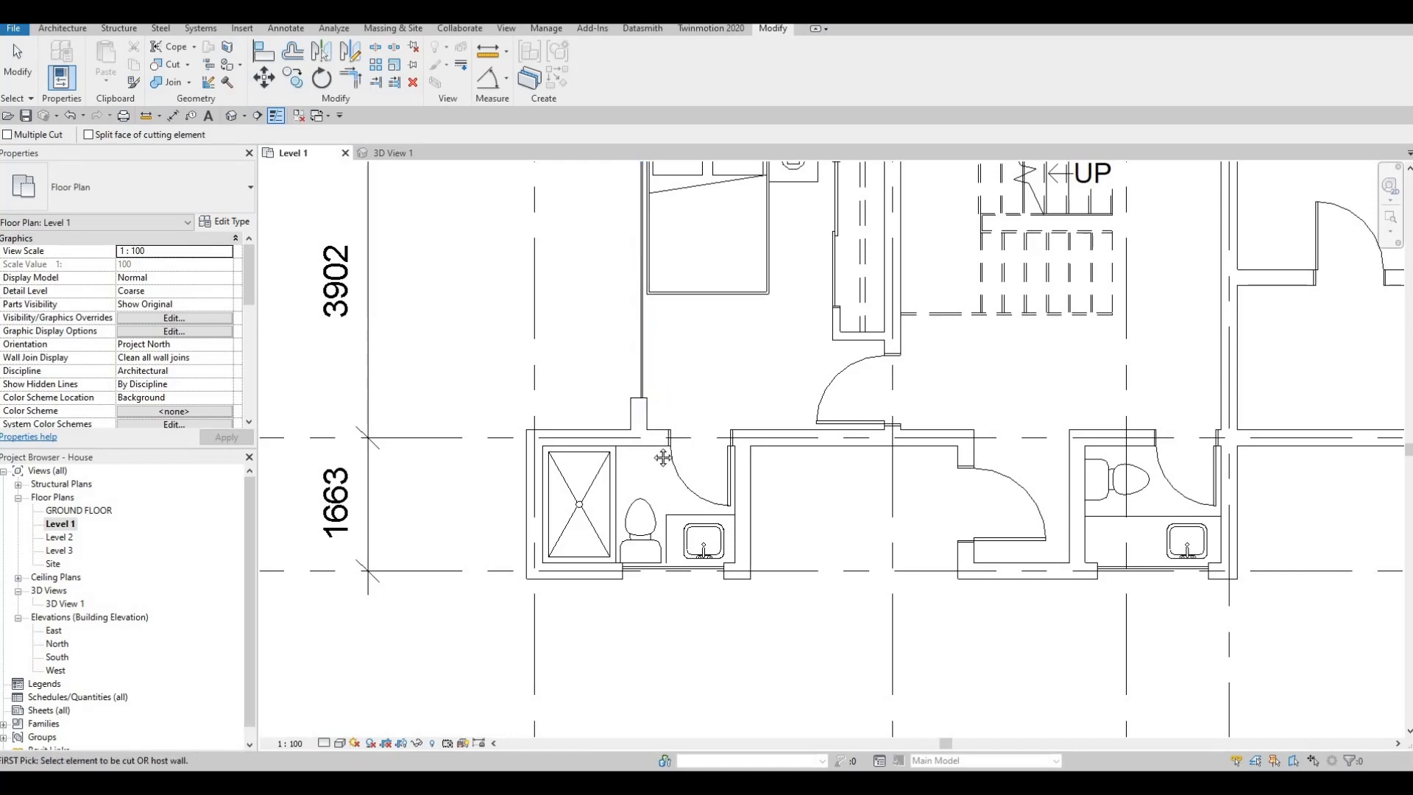
- Open the default 3D view and orbit the house to show the west facade with the dining area's glazing
scroll(659, 463, "down", 2)
scroll(658, 462, "down", 4)
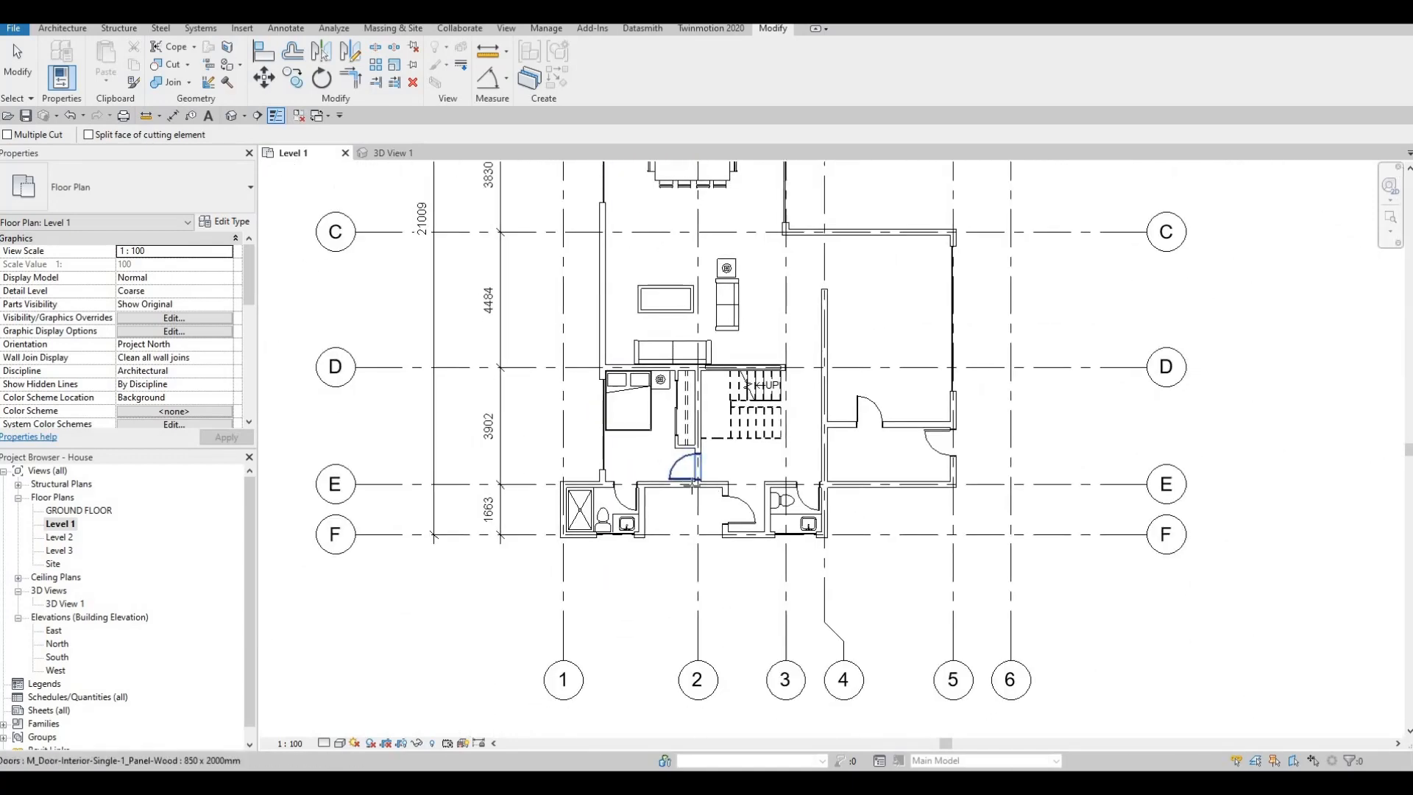
middle_click_drag(726, 499, 775, 446)
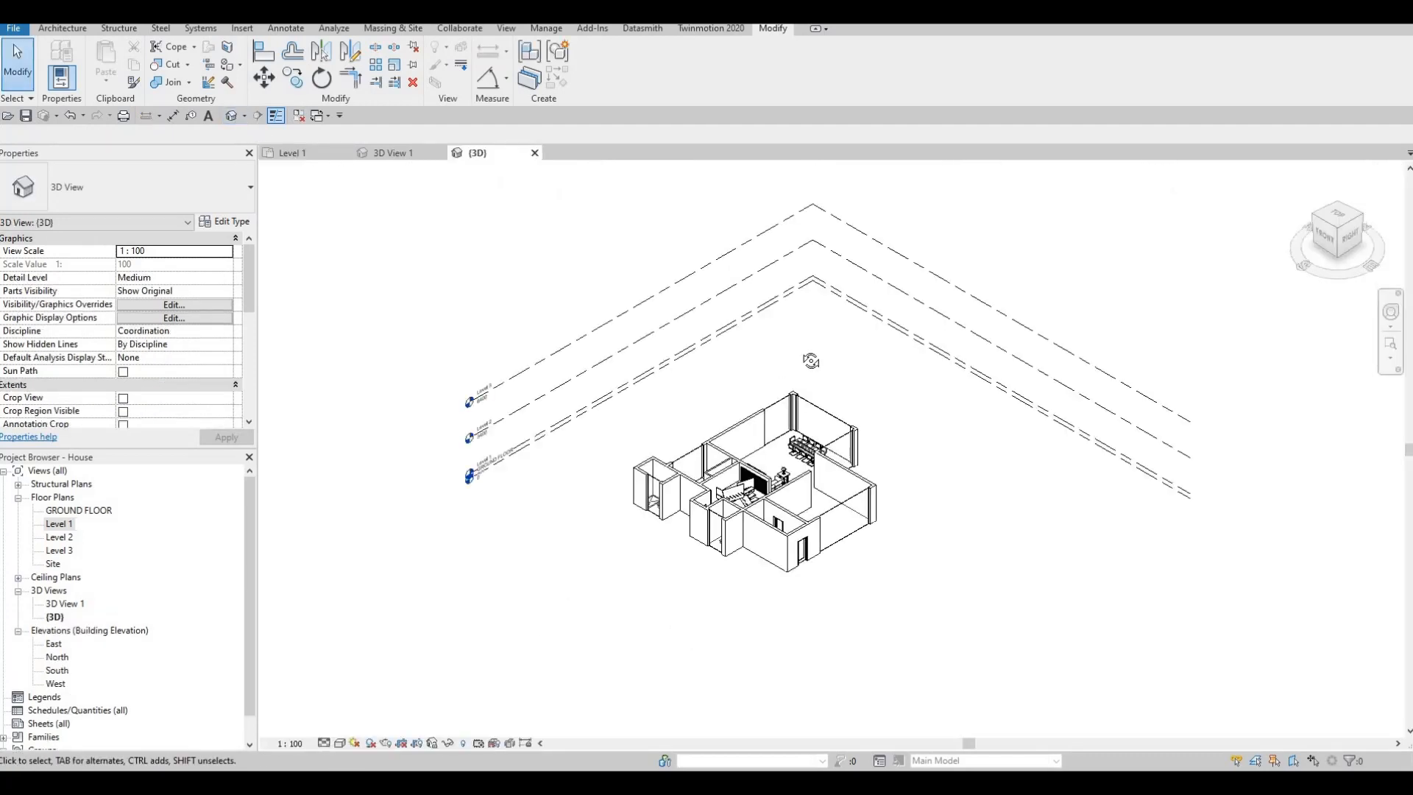
middle_click_drag(883, 466, 691, 330)
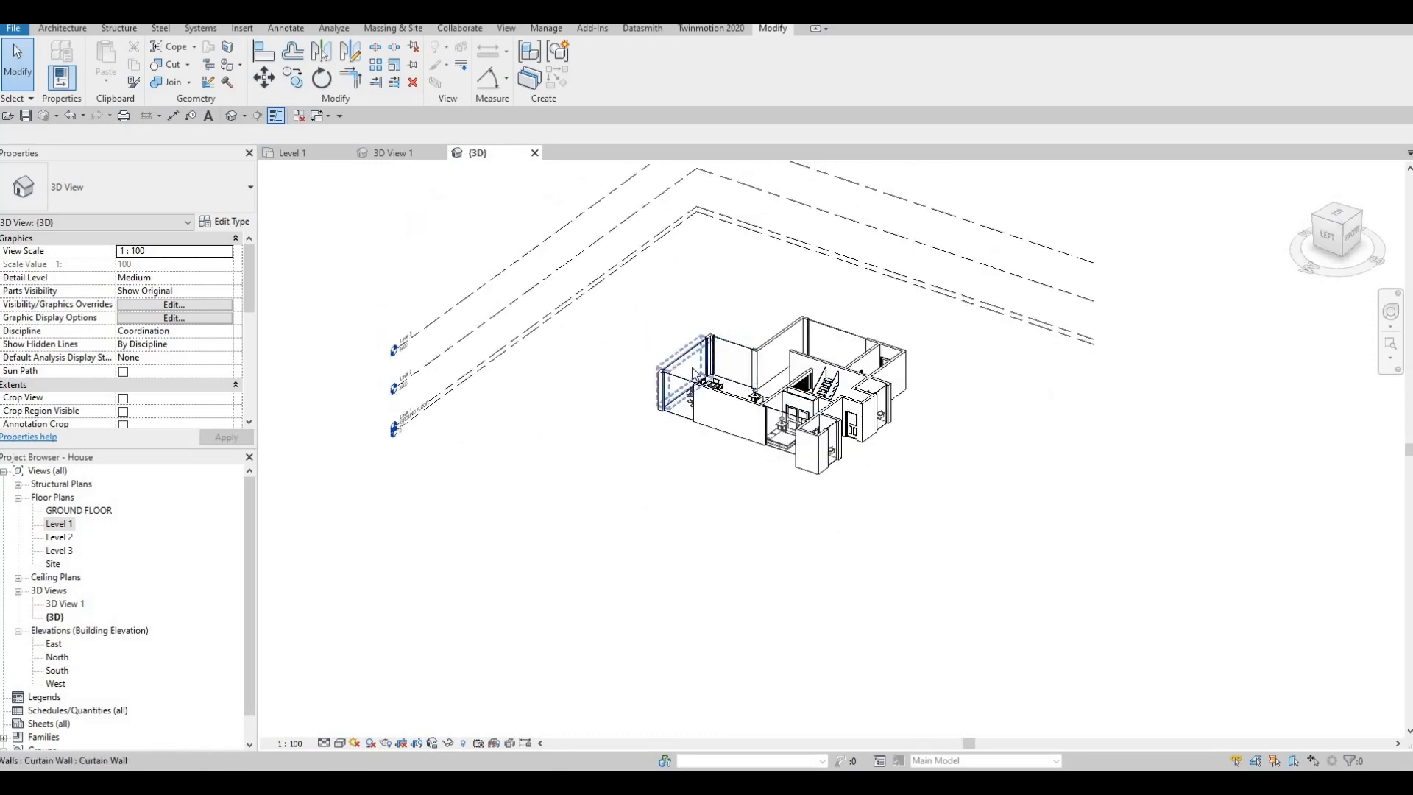
scroll(690, 330, "up", 5)
- Lower the top edge of the dining area's west curtain wall to a top offset of about -531 mm
left_click(692, 326)
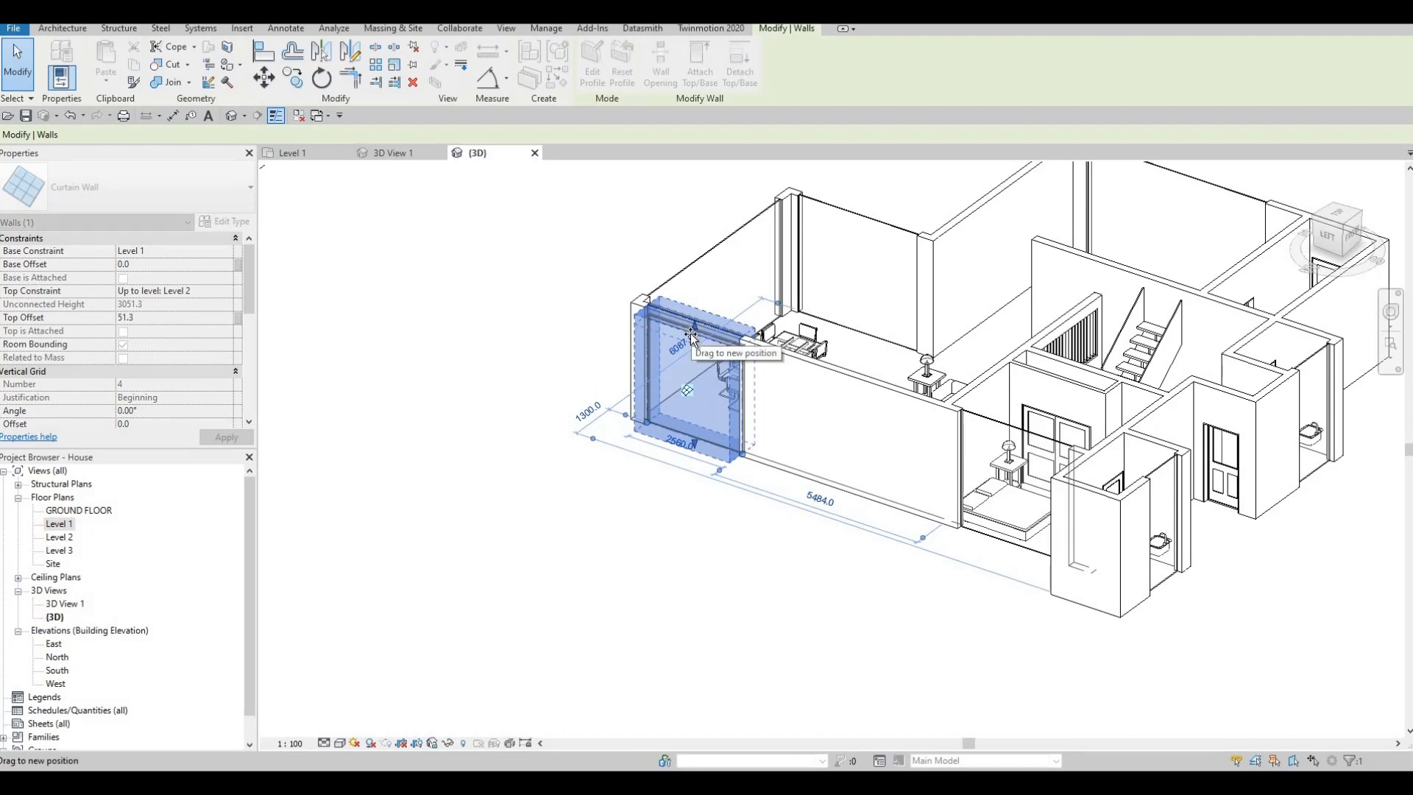
left_click_drag(732, 316, 837, 357)
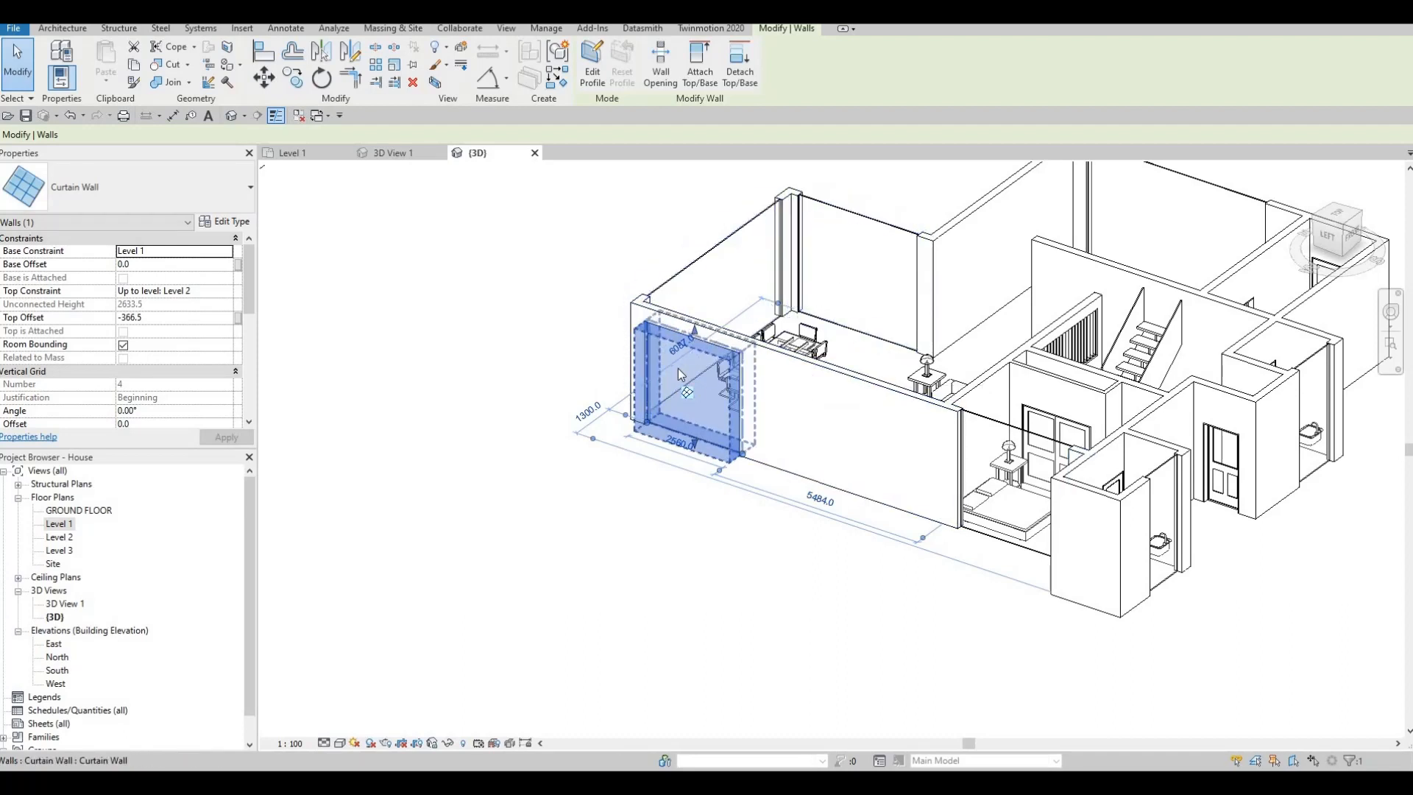
middle_click_drag(697, 348, 657, 394)
key("Escape")
scroll(659, 396, "up", 3)
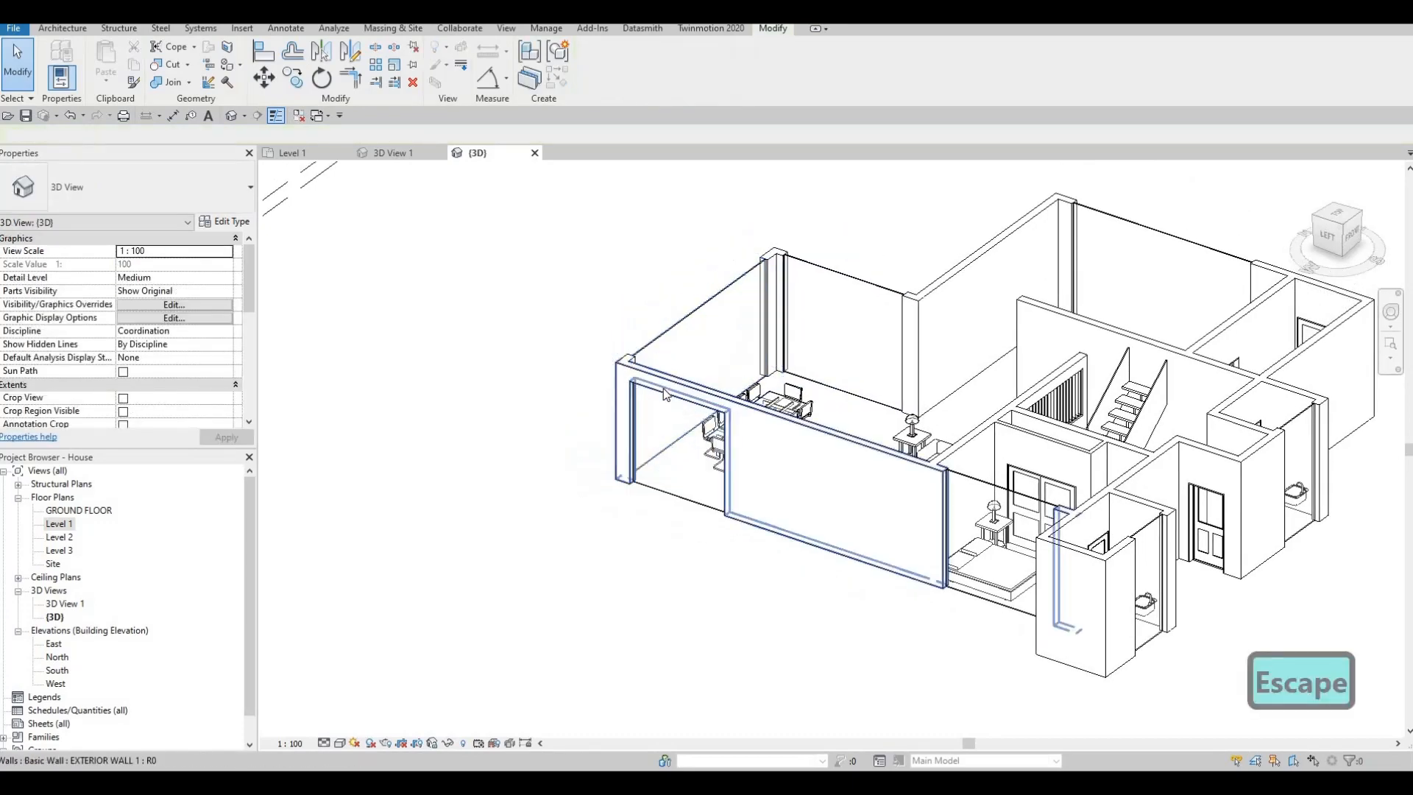
left_click(678, 401)
key("Escape")
left_click(687, 401)
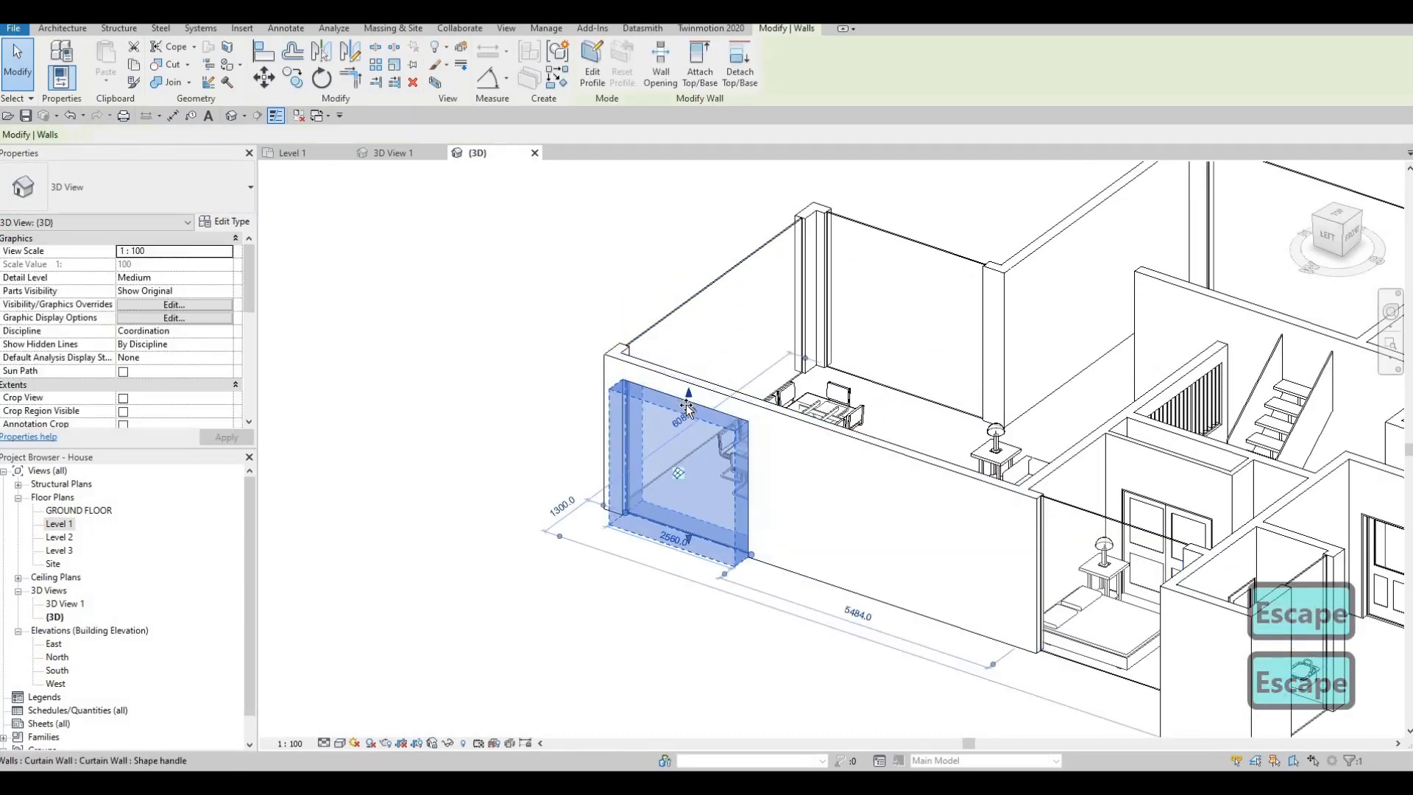
left_click_drag(702, 410, 703, 413)
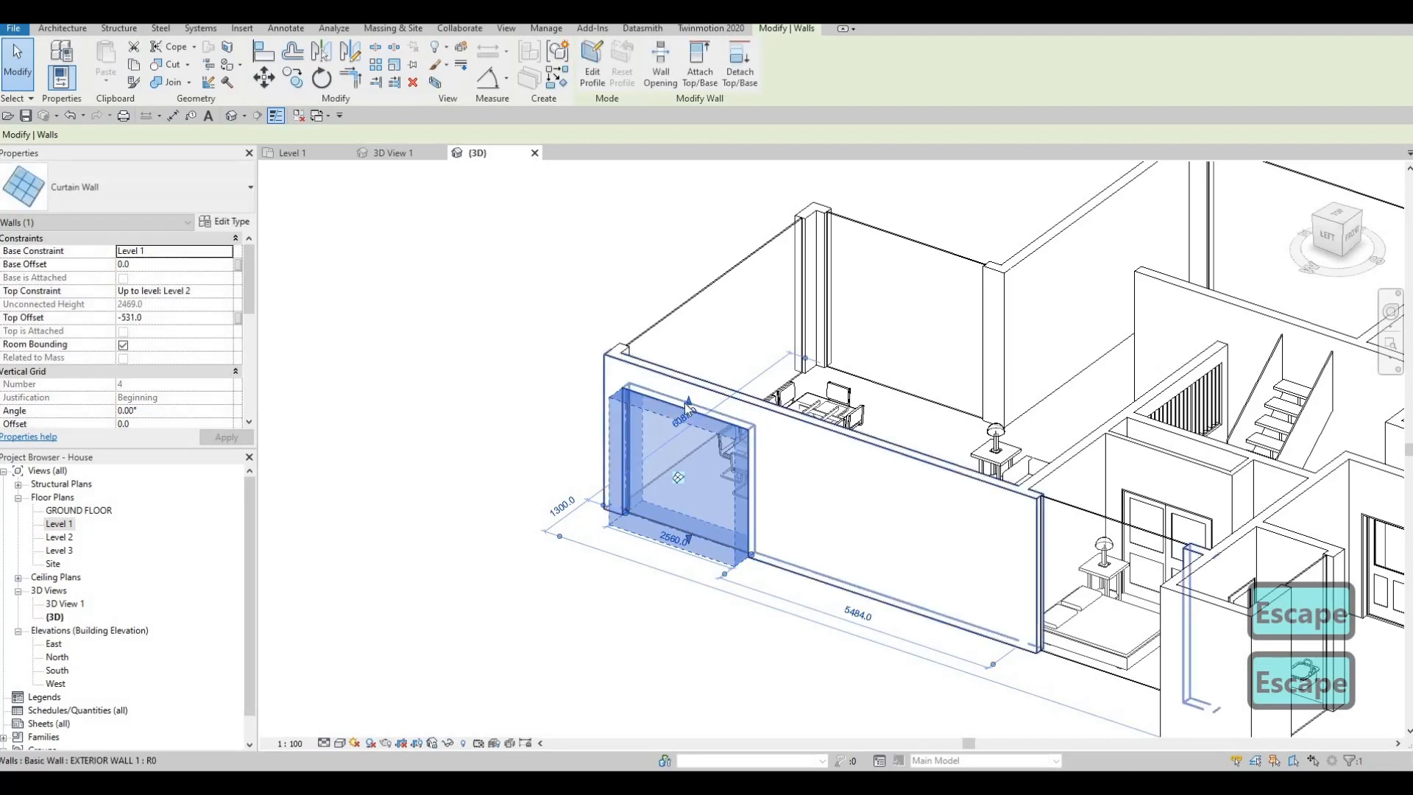
- Set the top offset of the dining area's west curtain wall to -500 mm
left_click(160, 320)
type("250.")
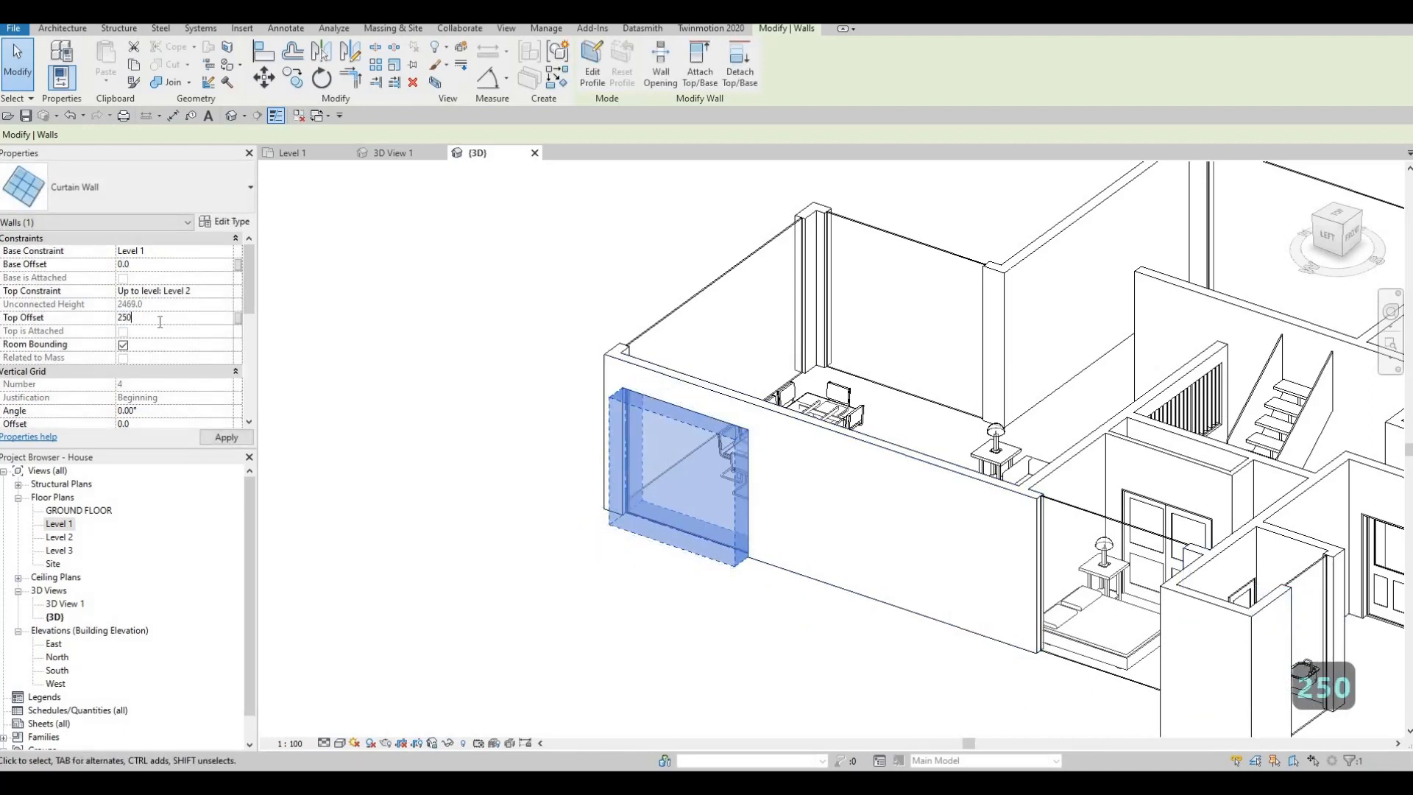
key("BackSpace")
key("BackSpace")
key("BackSpace")
key("BackSpace")
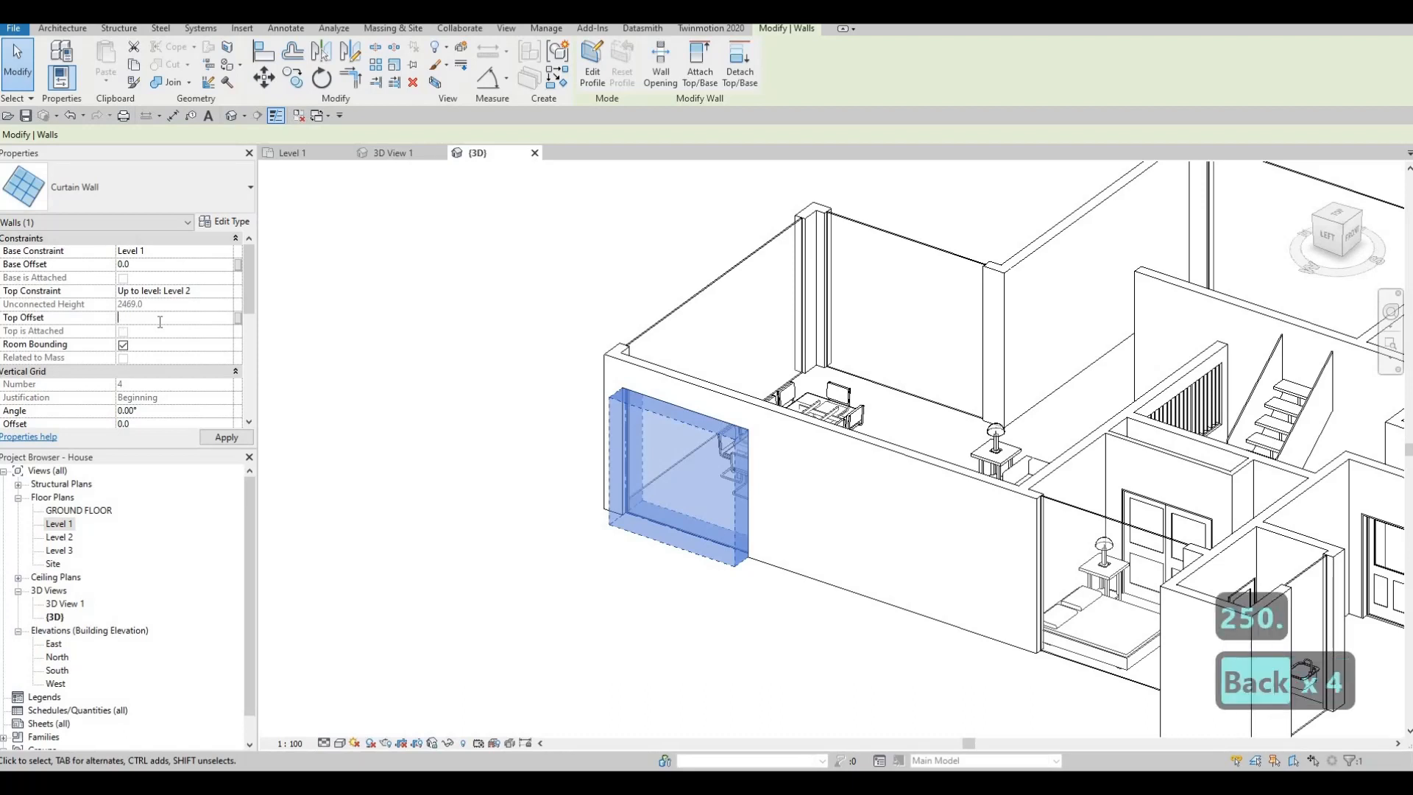
type("*")
key("BackSpace")
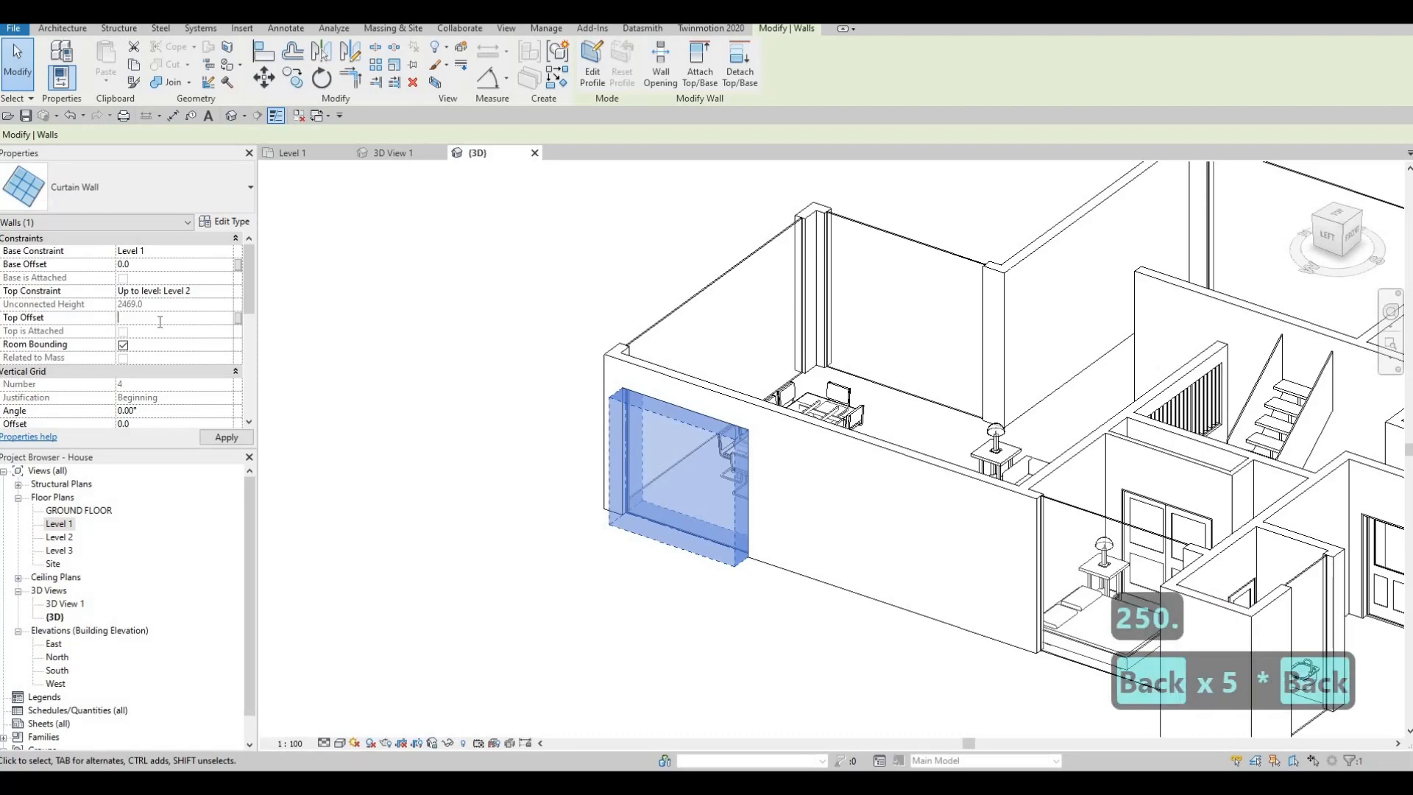
type("-500")
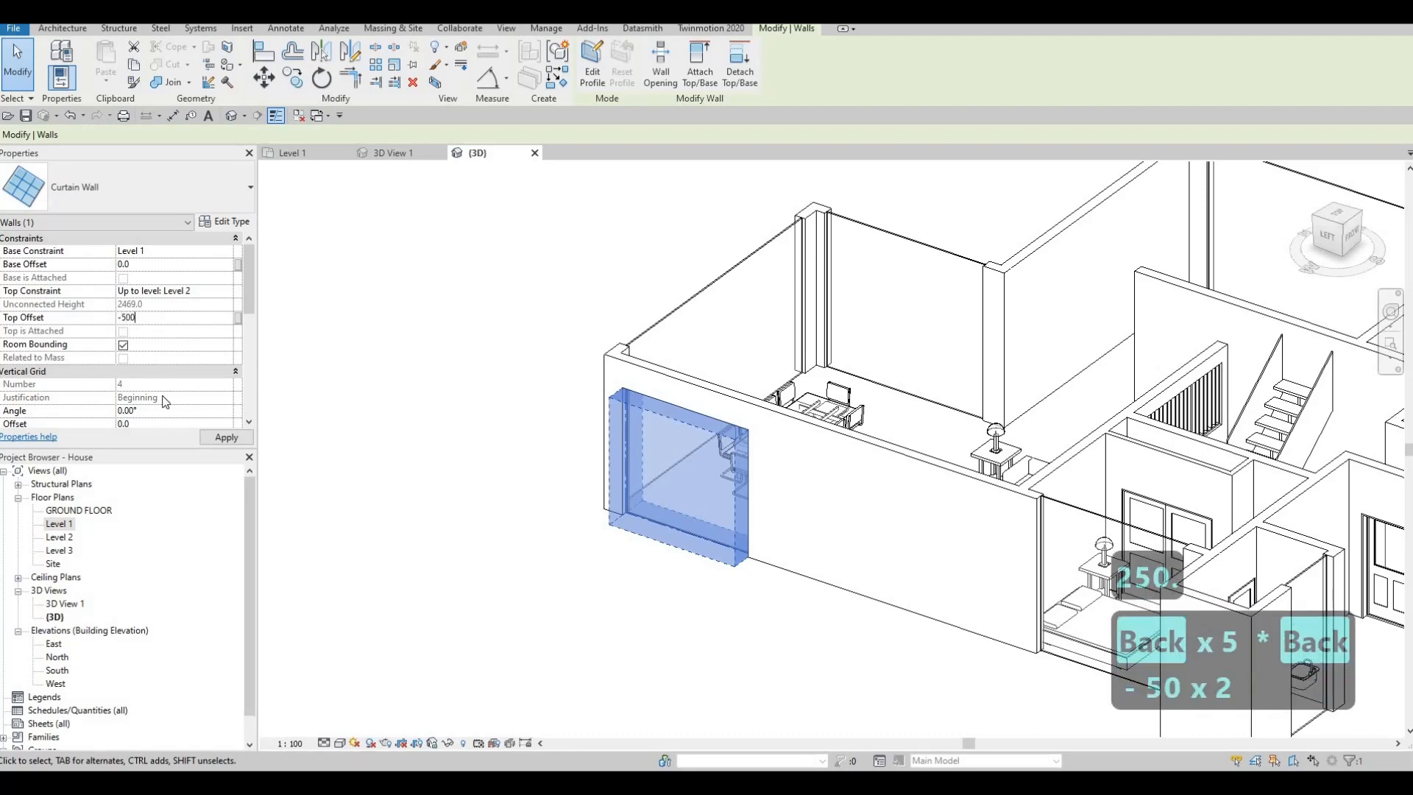
left_click(221, 439)
key("Escape")
key("Escape")
key("Escape")
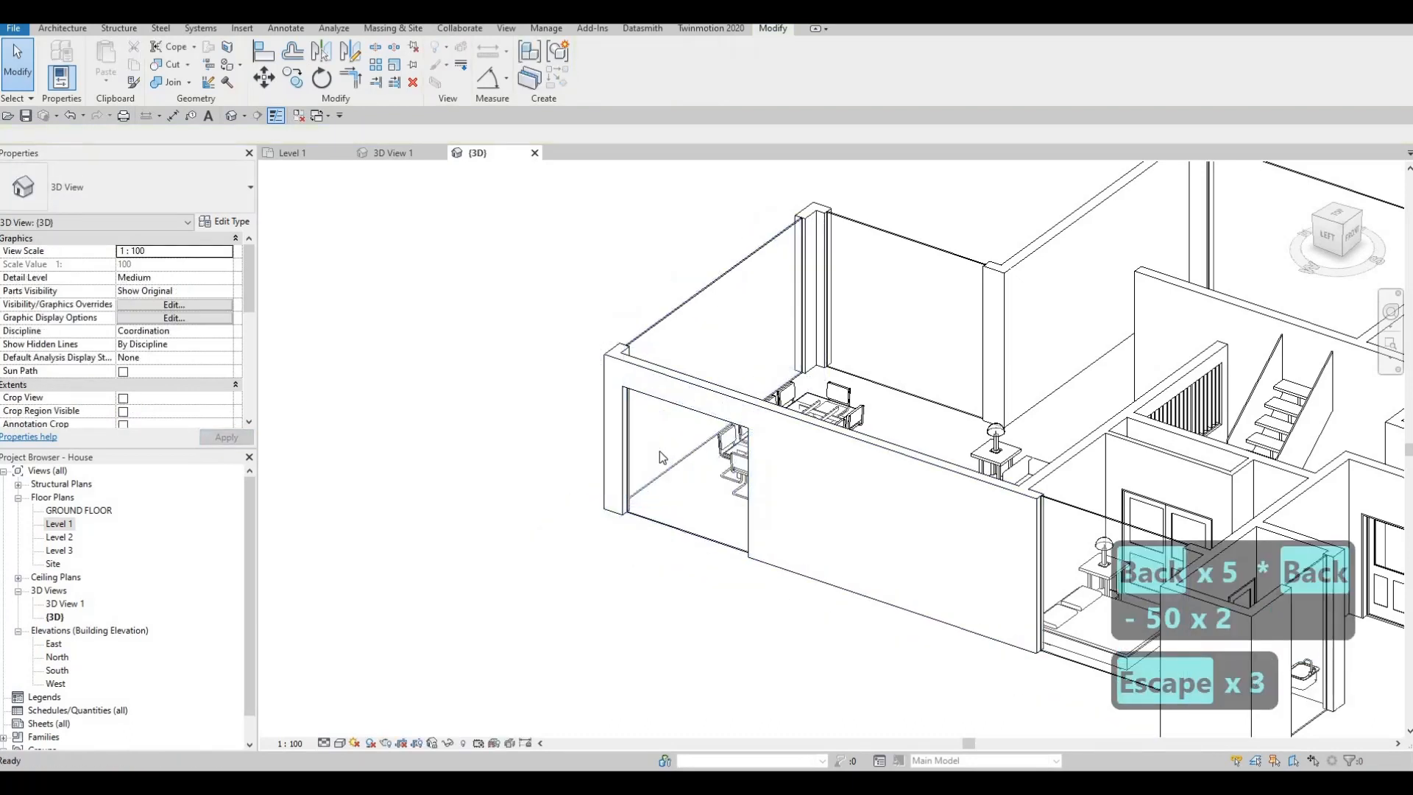
- Align the top edges of the dining area's north and east curtain walls with the top of its west curtain wall
key("a")
key("l")
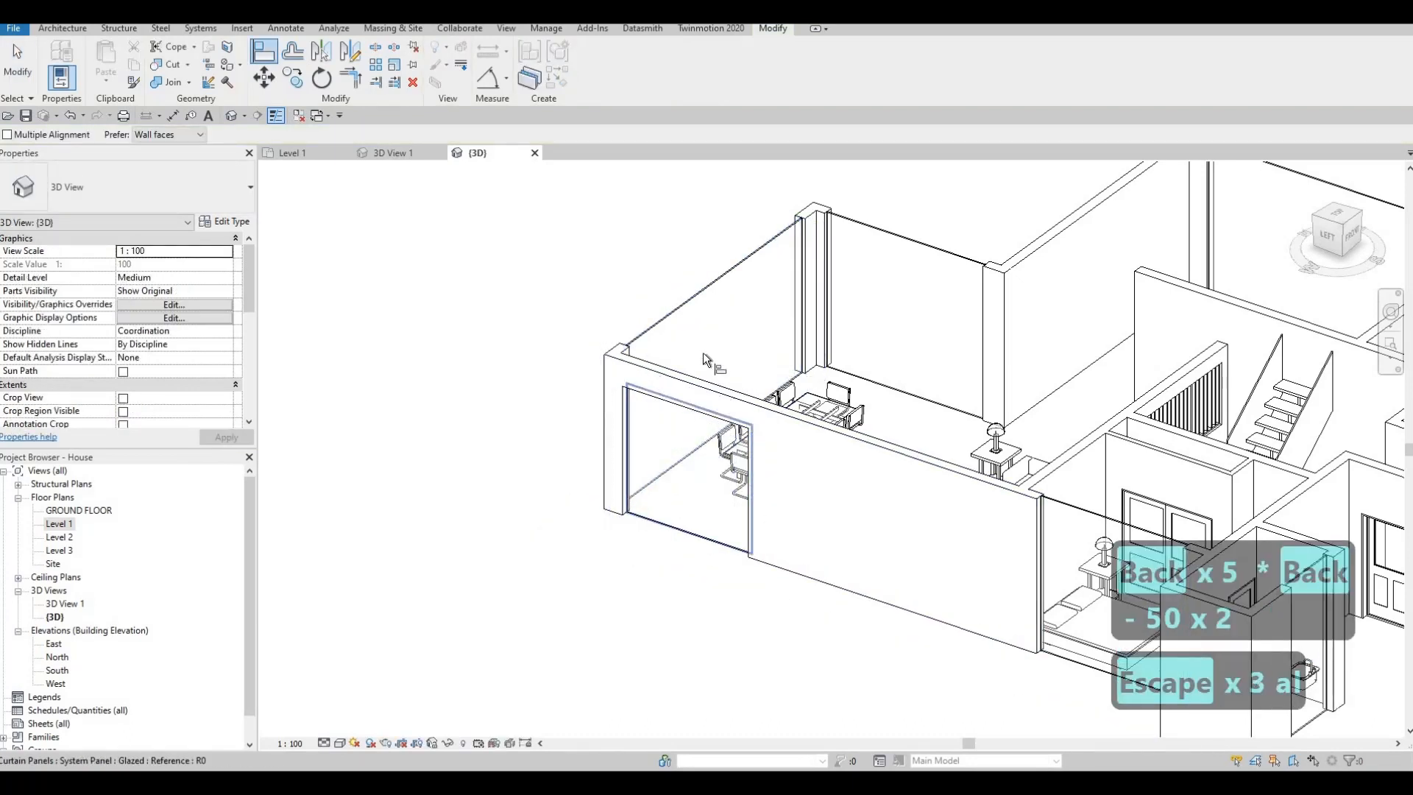
left_click(699, 412)
left_click(700, 296)
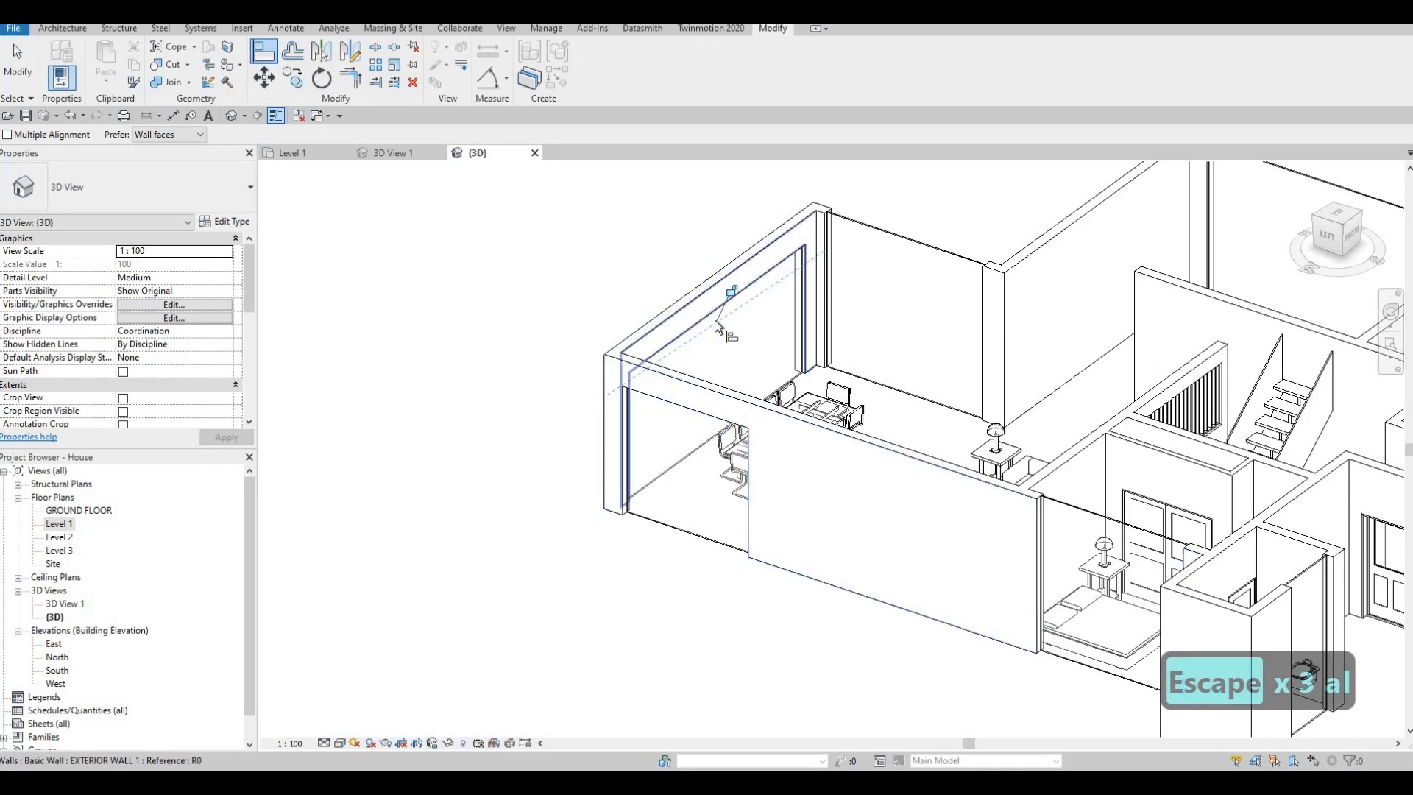
left_click(715, 319)
left_click(894, 233)
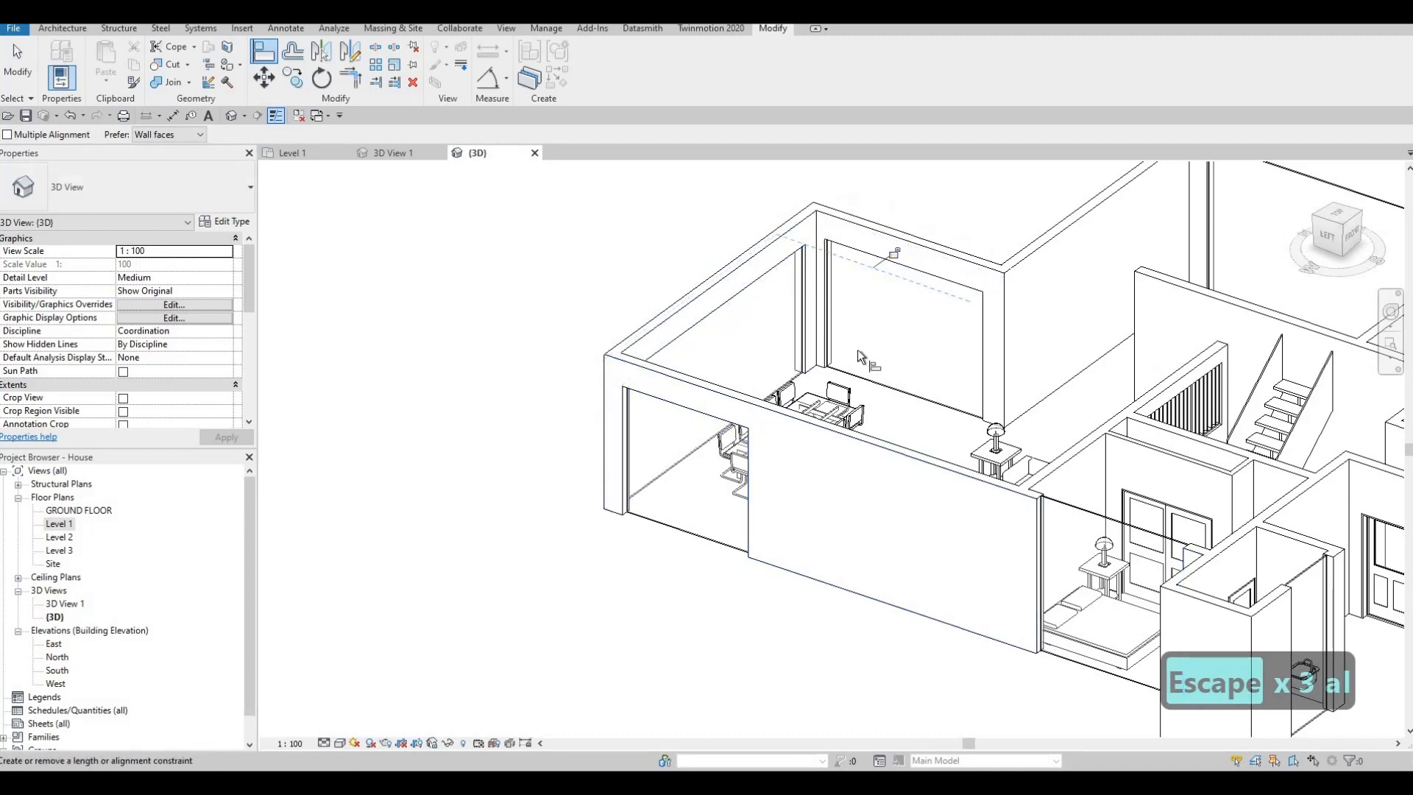
left_click(993, 356)
- Align the top edges of the east exterior, both bathroom and bedroom curtain walls with the top of the dining area's glazing
scroll(1048, 277, "down", 2)
middle_click_drag(1225, 247, 1095, 251)
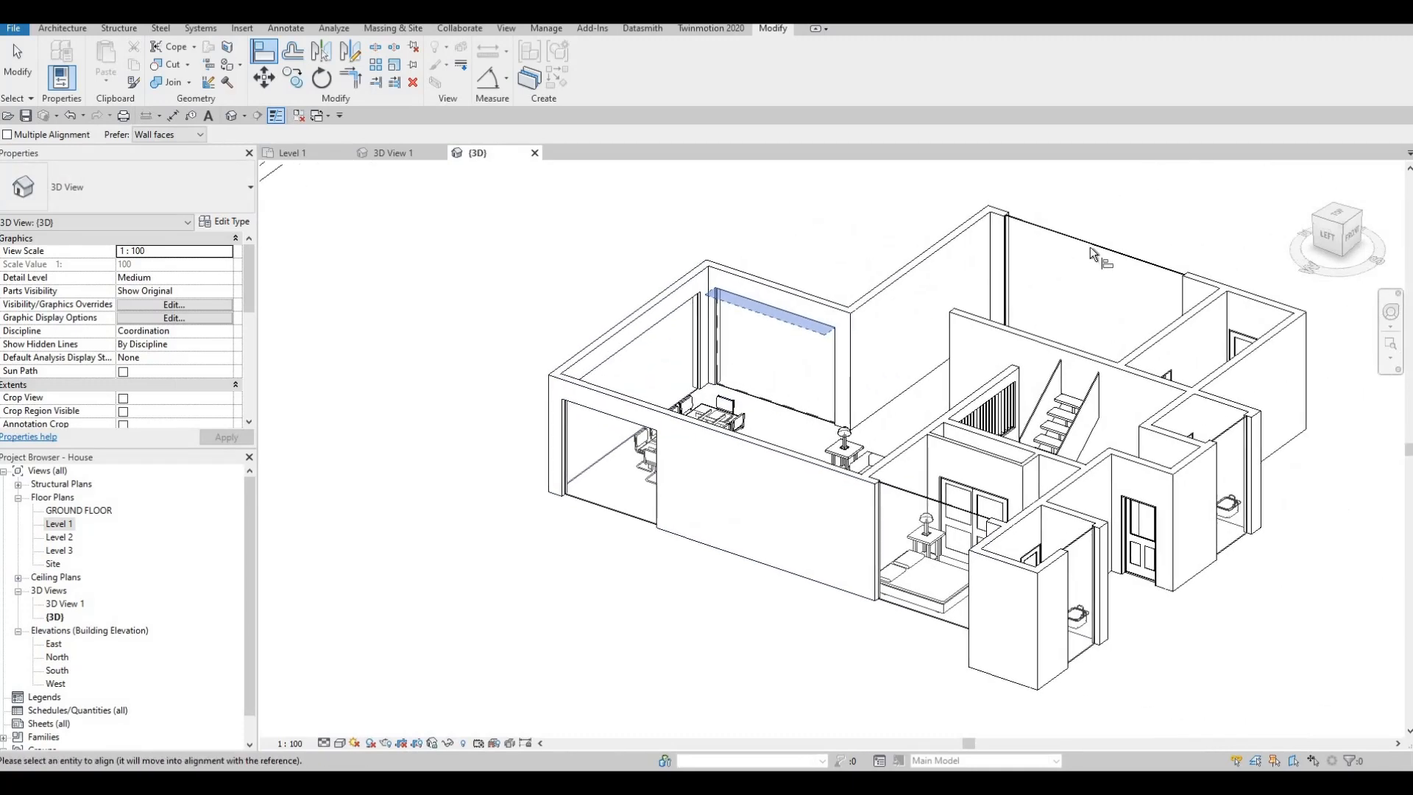
left_click(1113, 287)
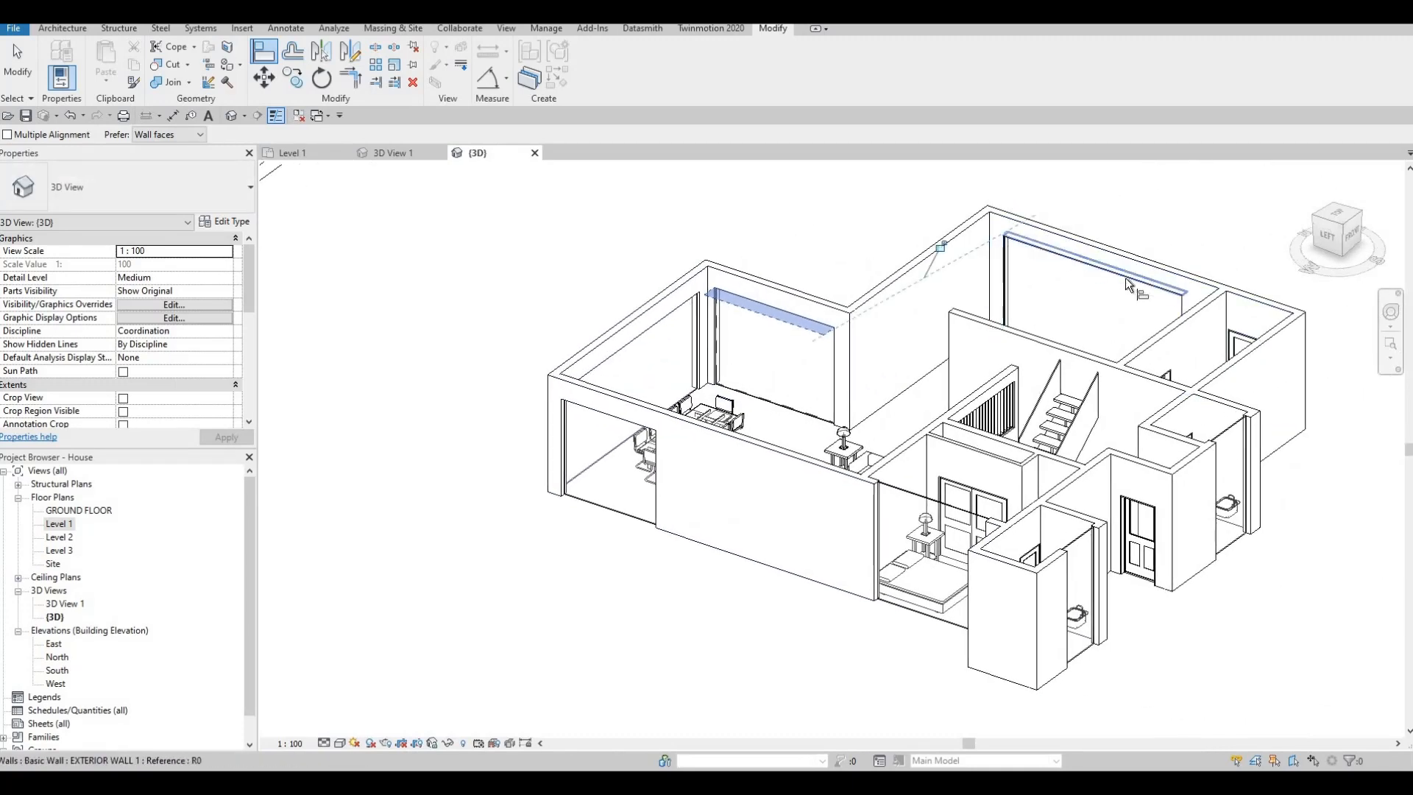
left_click(1239, 467)
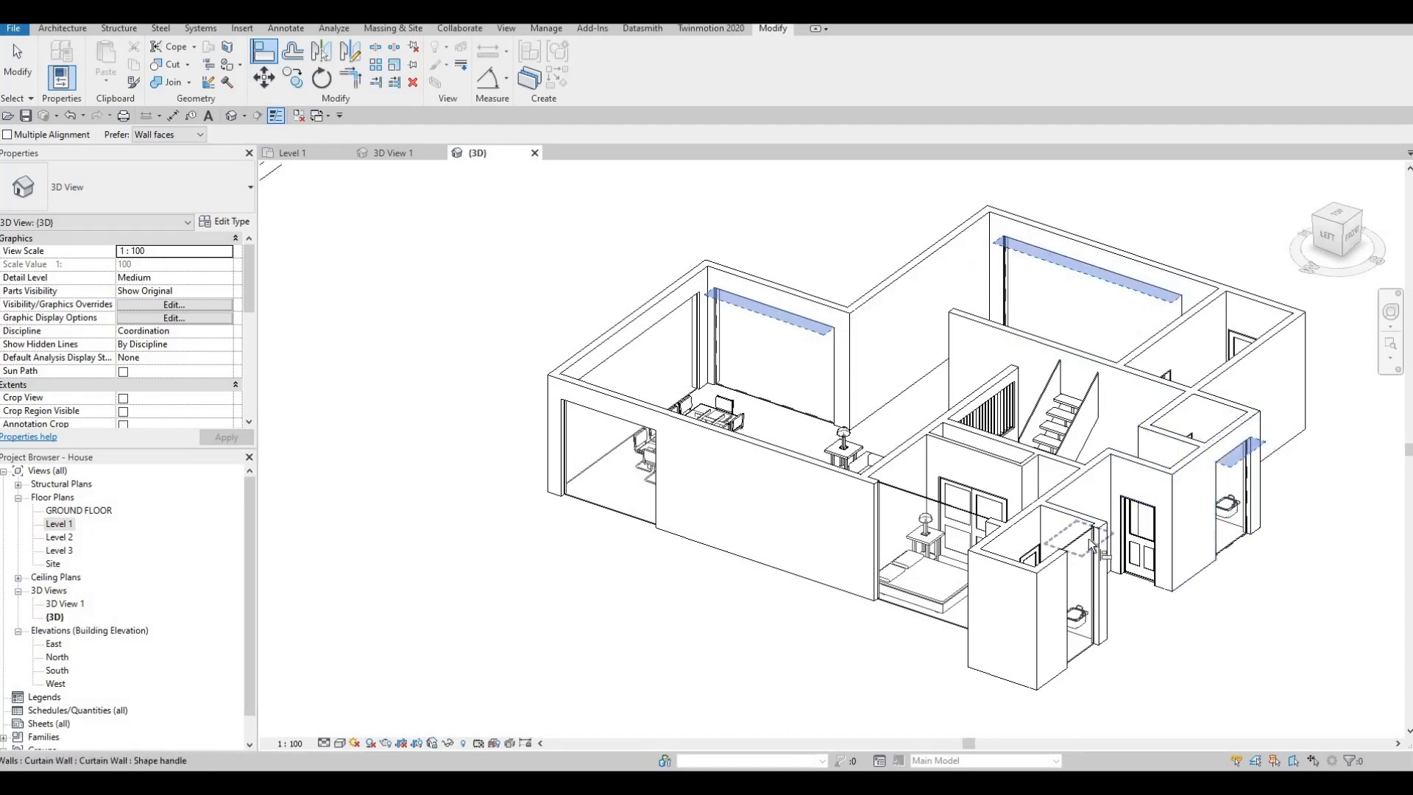
left_click(1084, 565)
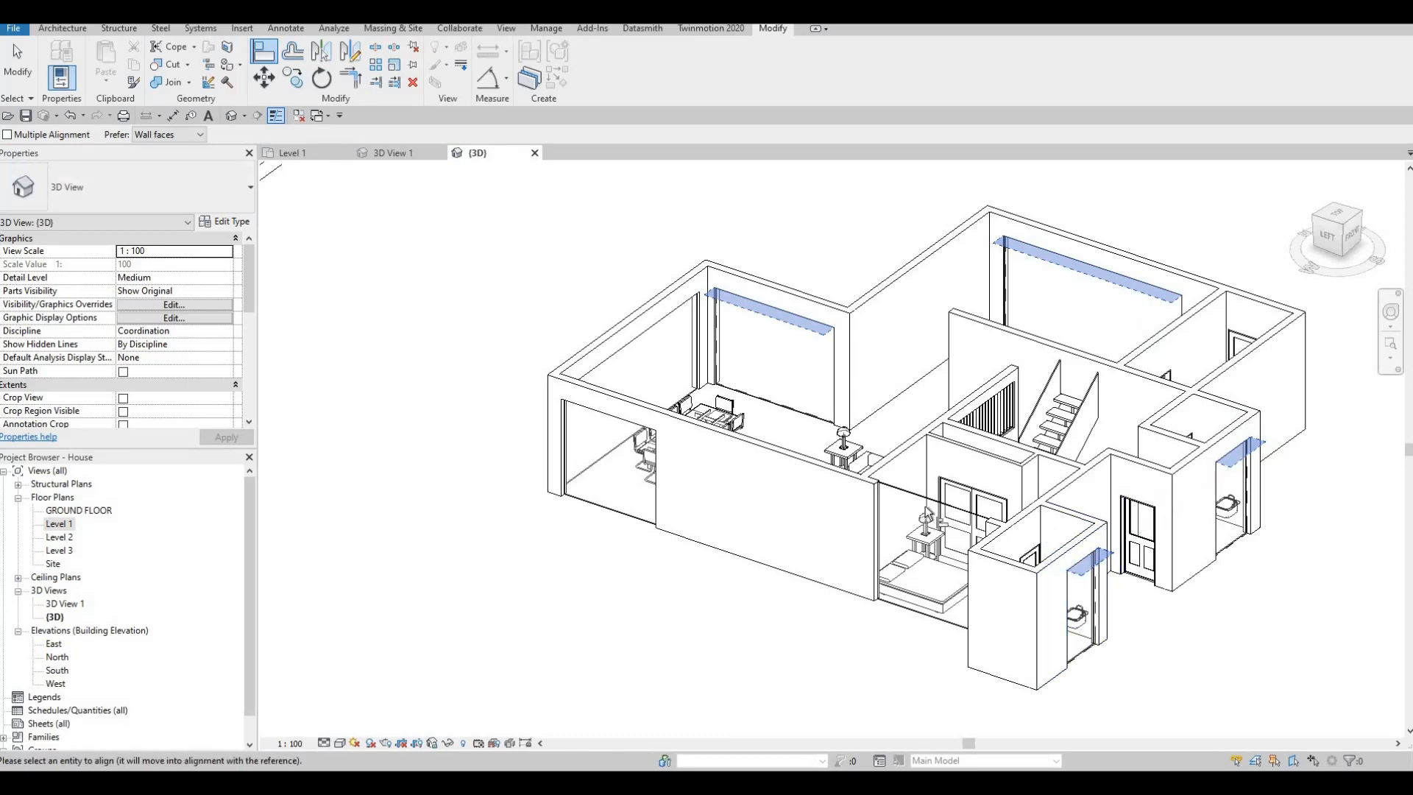
scroll(933, 541, "up", 5)
key("Escape")
key("Escape")
key("Escape")
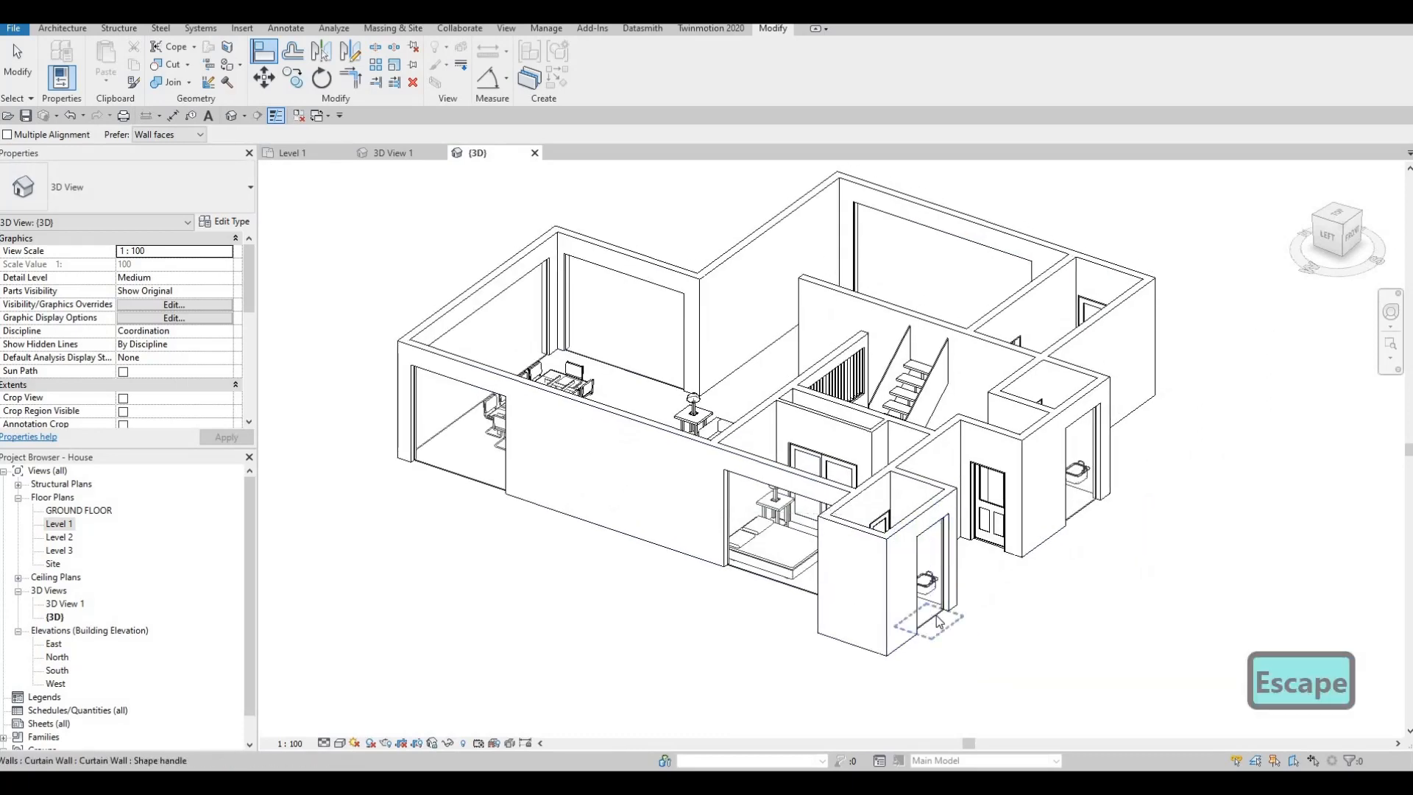
- Raise the bottom edge of the bedroom bathroom's curtain wall to leave a short, high strip window
left_click(929, 631)
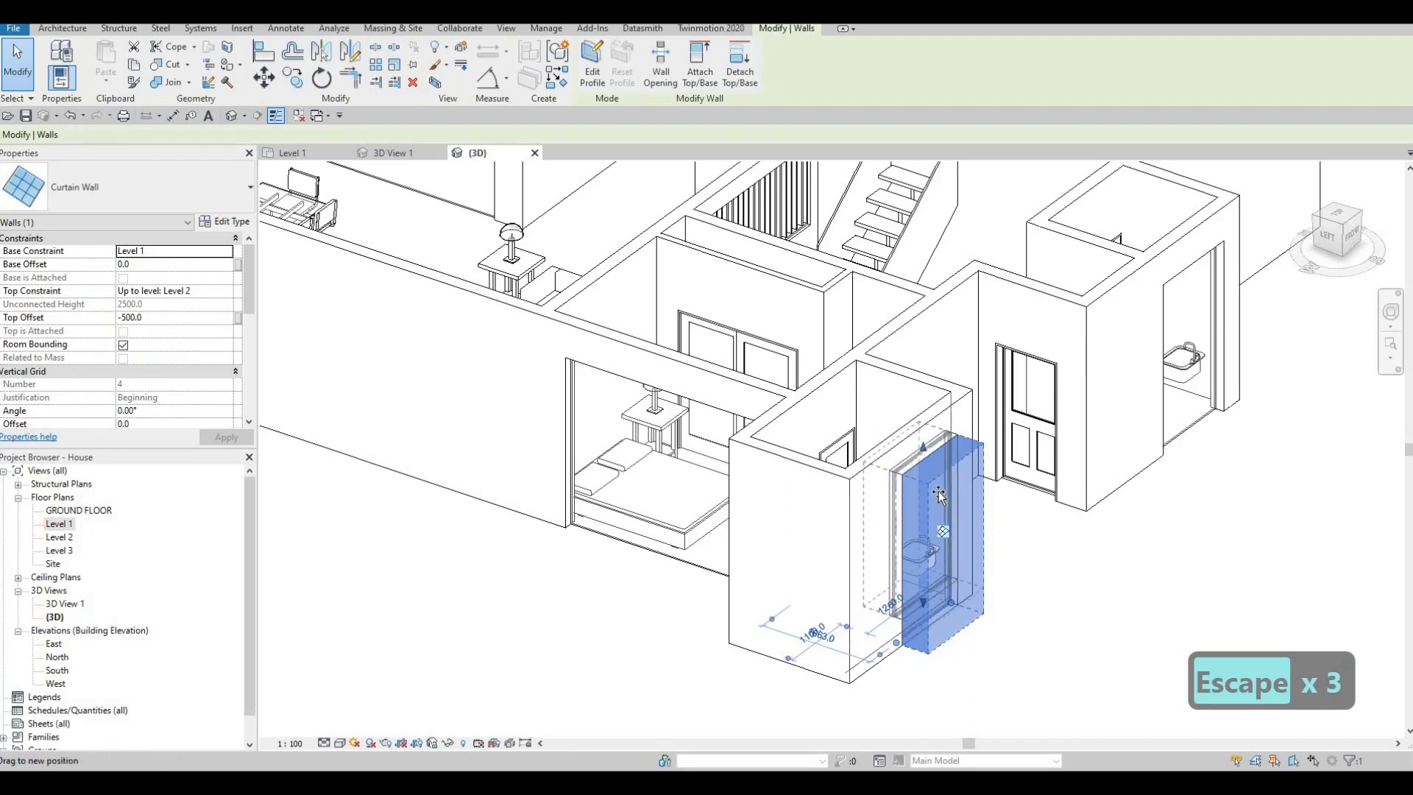
left_click_drag(939, 499, 929, 511)
key("Escape")
key("Escape")
key("Escape")
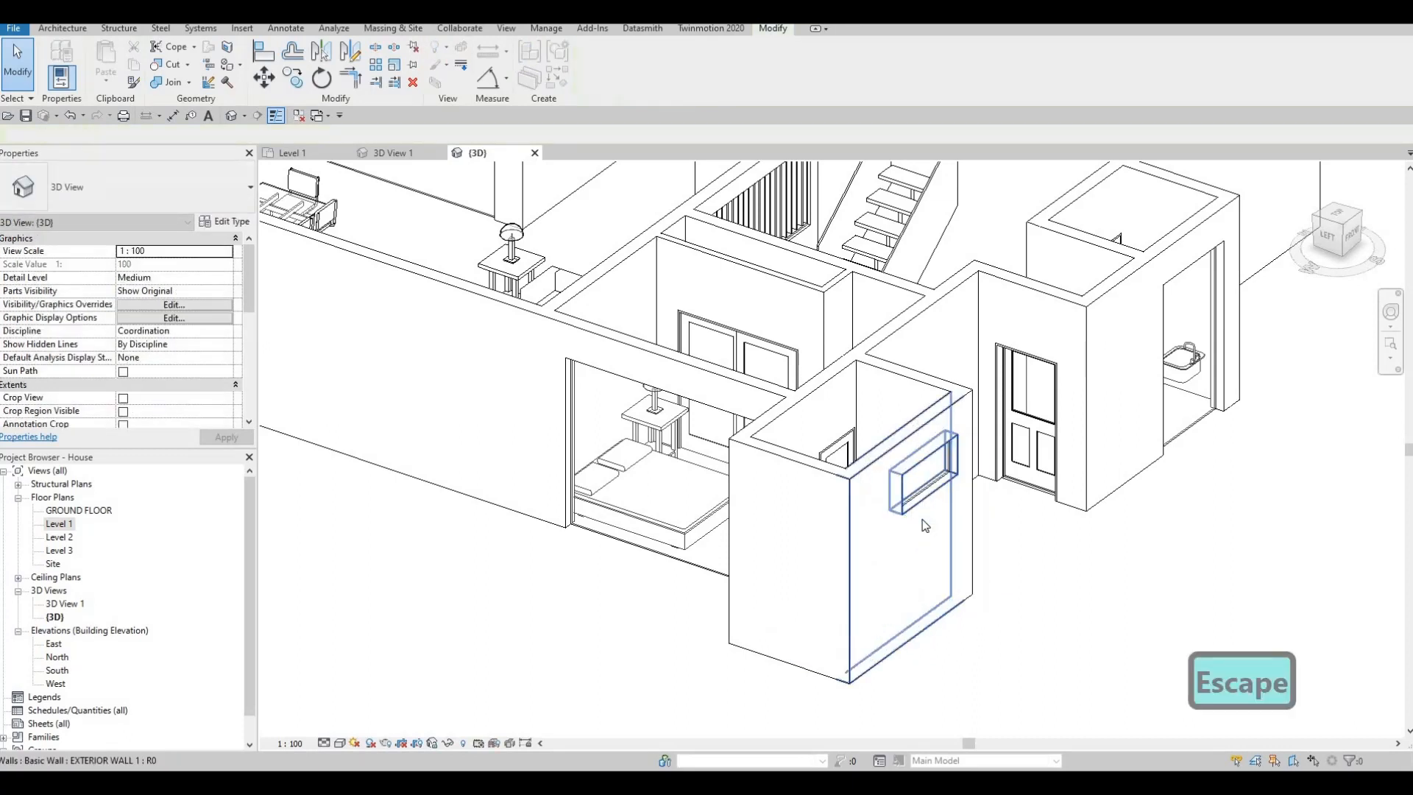
- Align the bottom edge of the small bathroom's curtain wall with the raised bottom of the bedroom bathroom's window
key("a")
key("l")
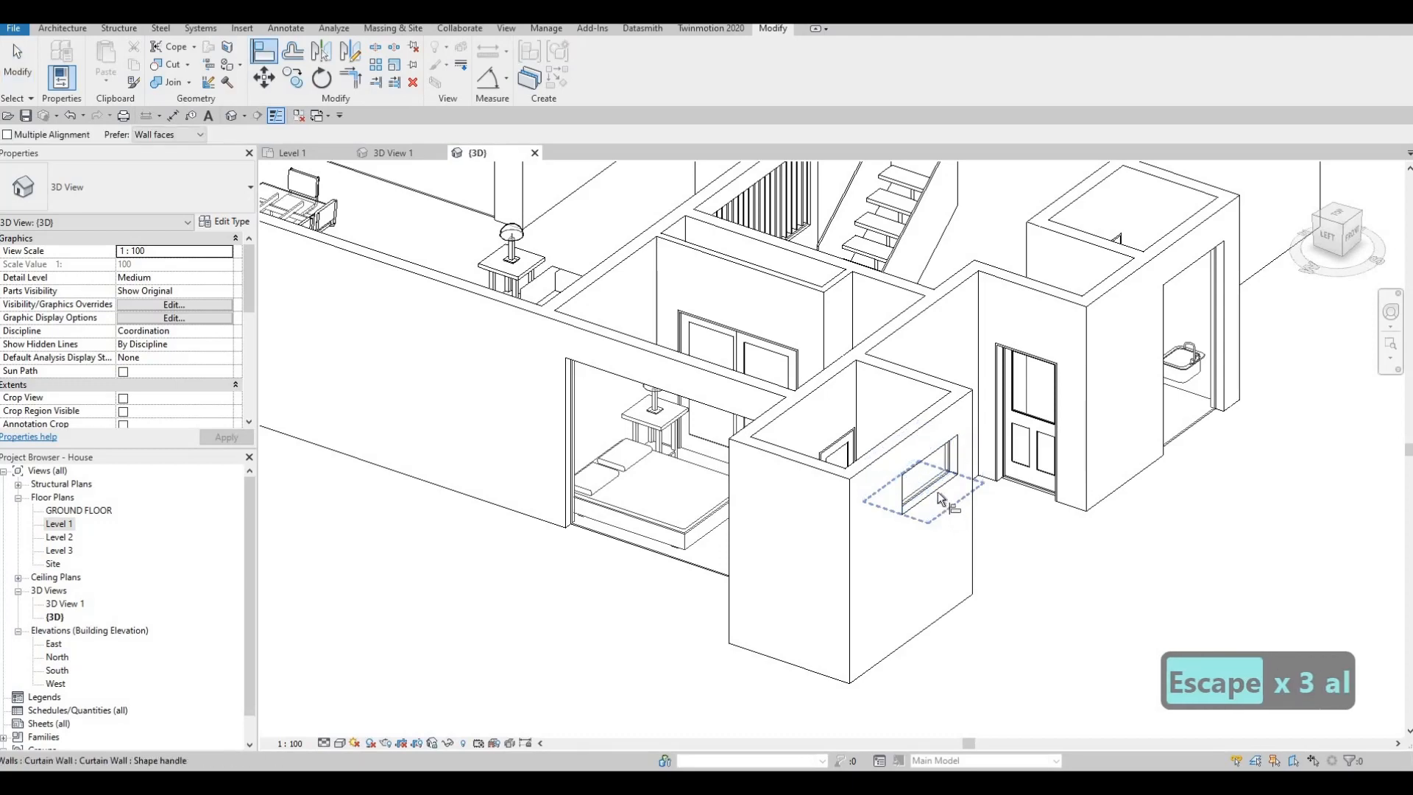
left_click(939, 488)
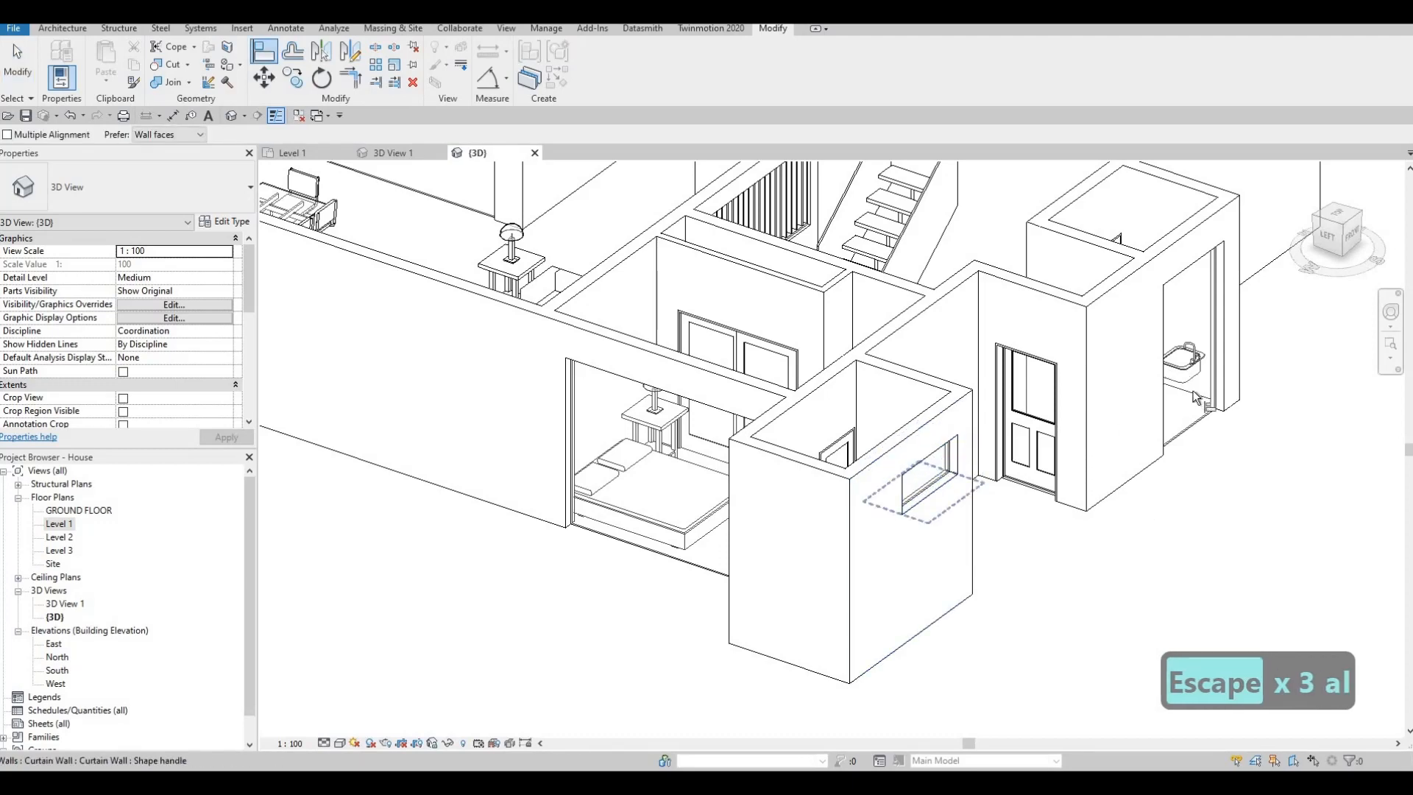
left_click(1187, 432)
scroll(1089, 423, "down", 3)
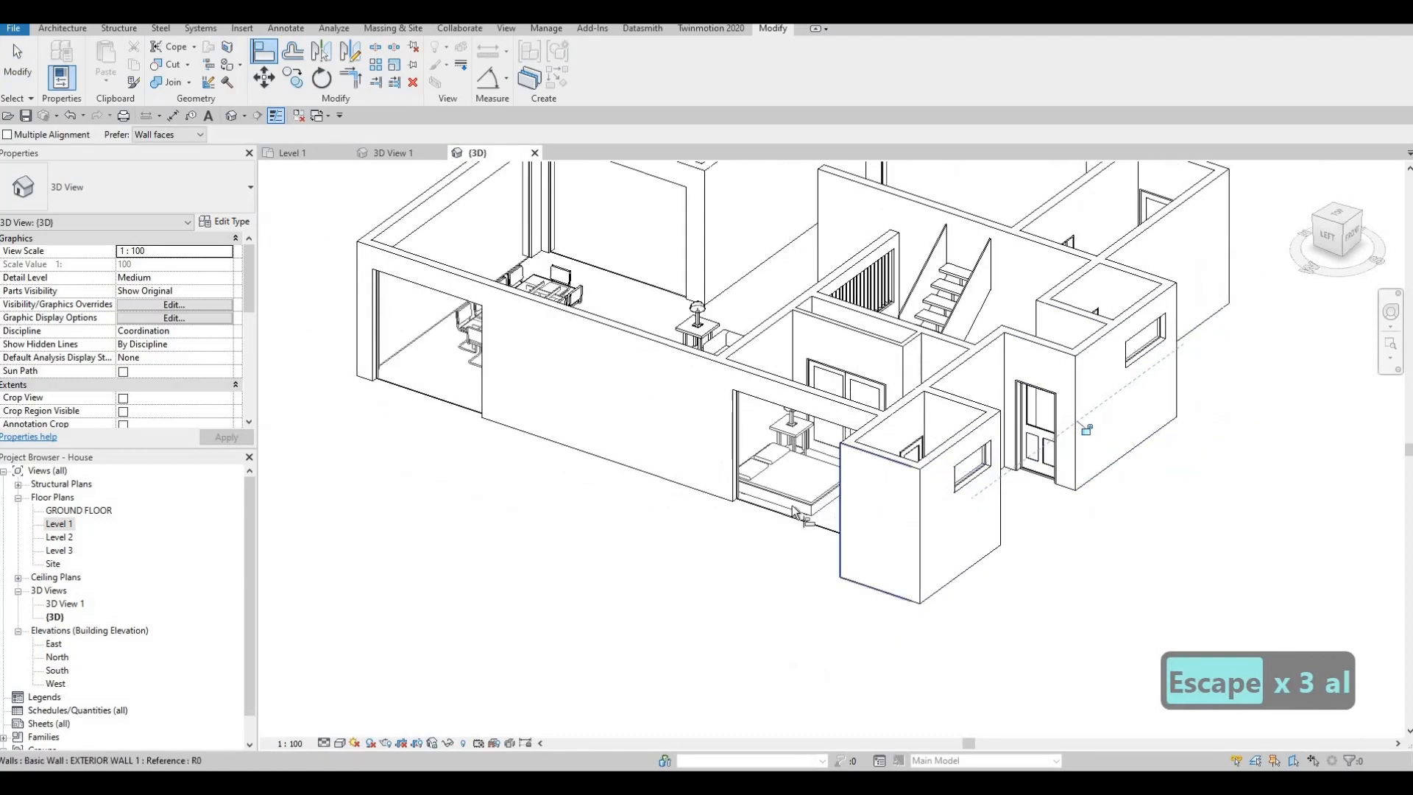
middle_click_drag(1085, 426, 1112, 411)
key("Escape")
key("Escape")
middle_click_drag(805, 507, 622, 423, "shift")
scroll(623, 429, "up", 2)
key("Escape")
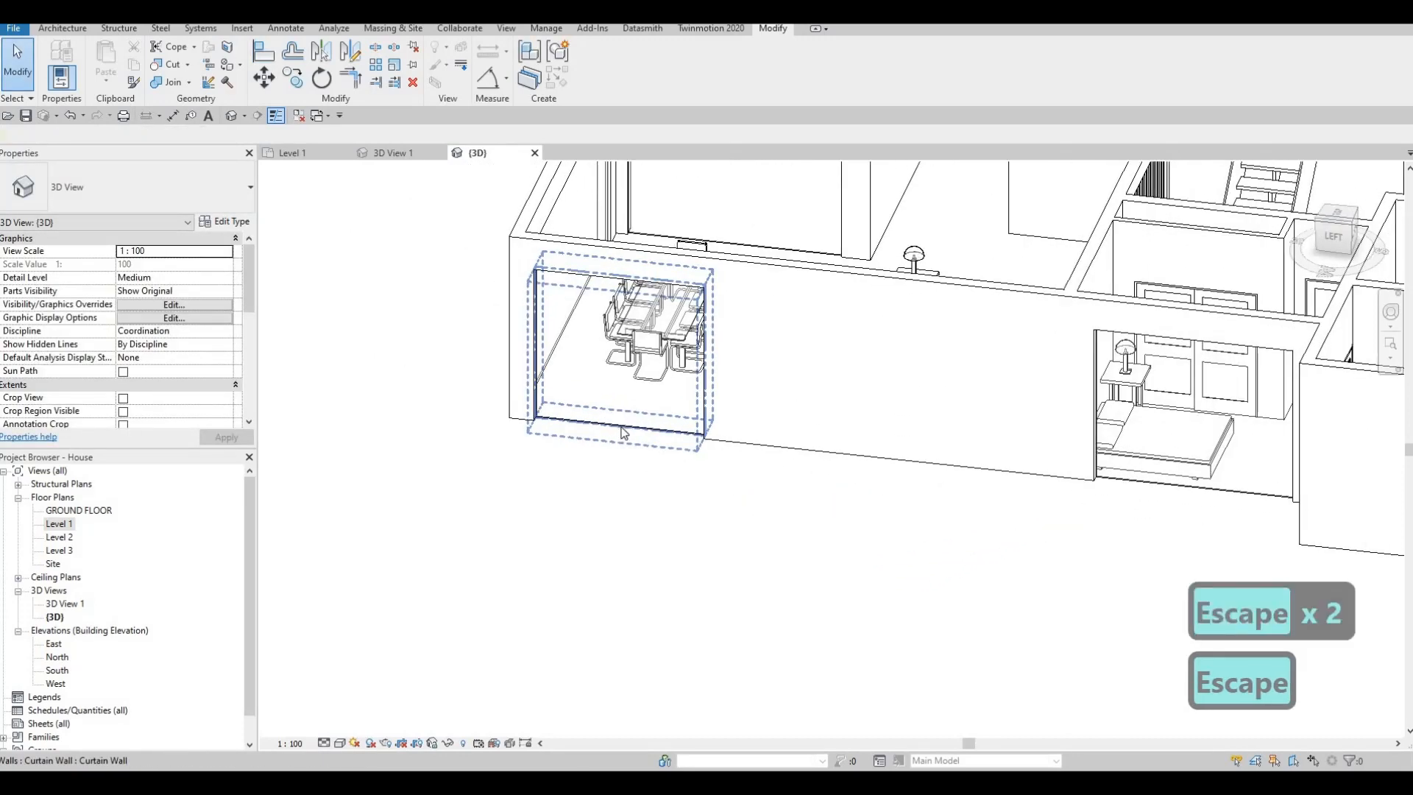
left_click(620, 421)
left_click(615, 432)
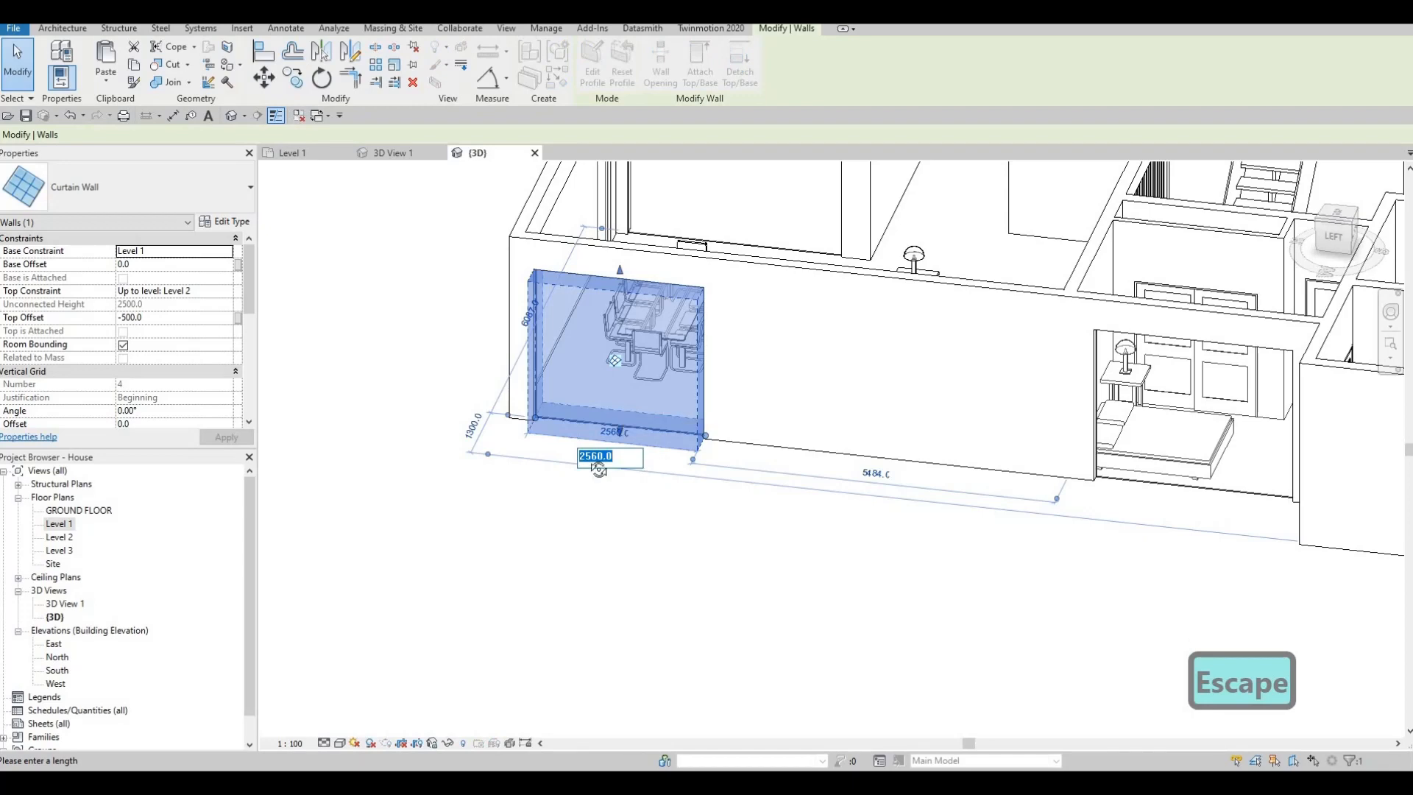
key("Escape")
key("Escape")
scroll(679, 450, "up", 4)
left_click(570, 411)
middle_click_drag(586, 430, 761, 485)
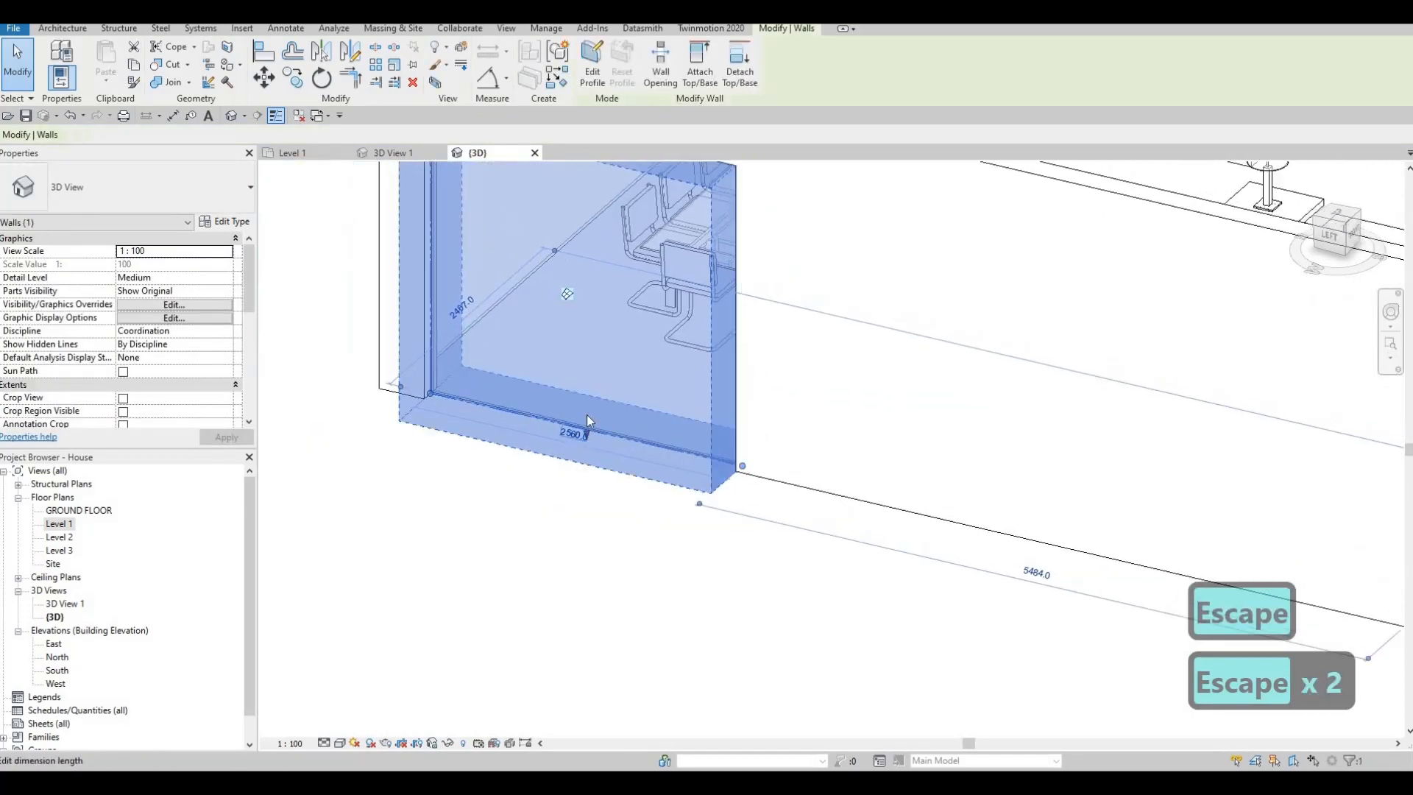
left_click(585, 430)
middle_click_drag(566, 389, 552, 364, "shift")
scroll(581, 408, "up", 4)
left_click(601, 465)
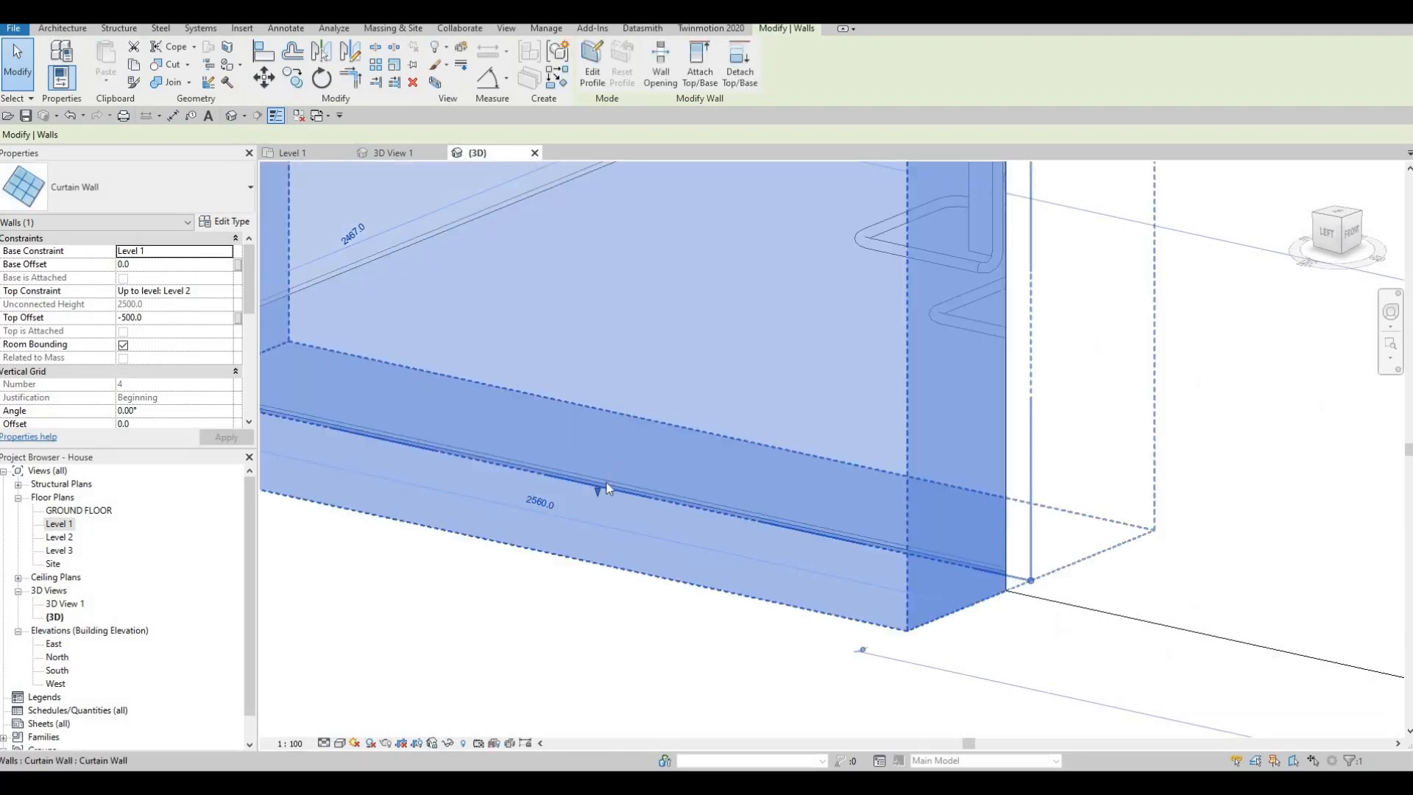
key("Escape")
key("Escape")
- Raise the bottom edge of the dining area's west curtain wall to a base offset of 100 mm
left_click(597, 491)
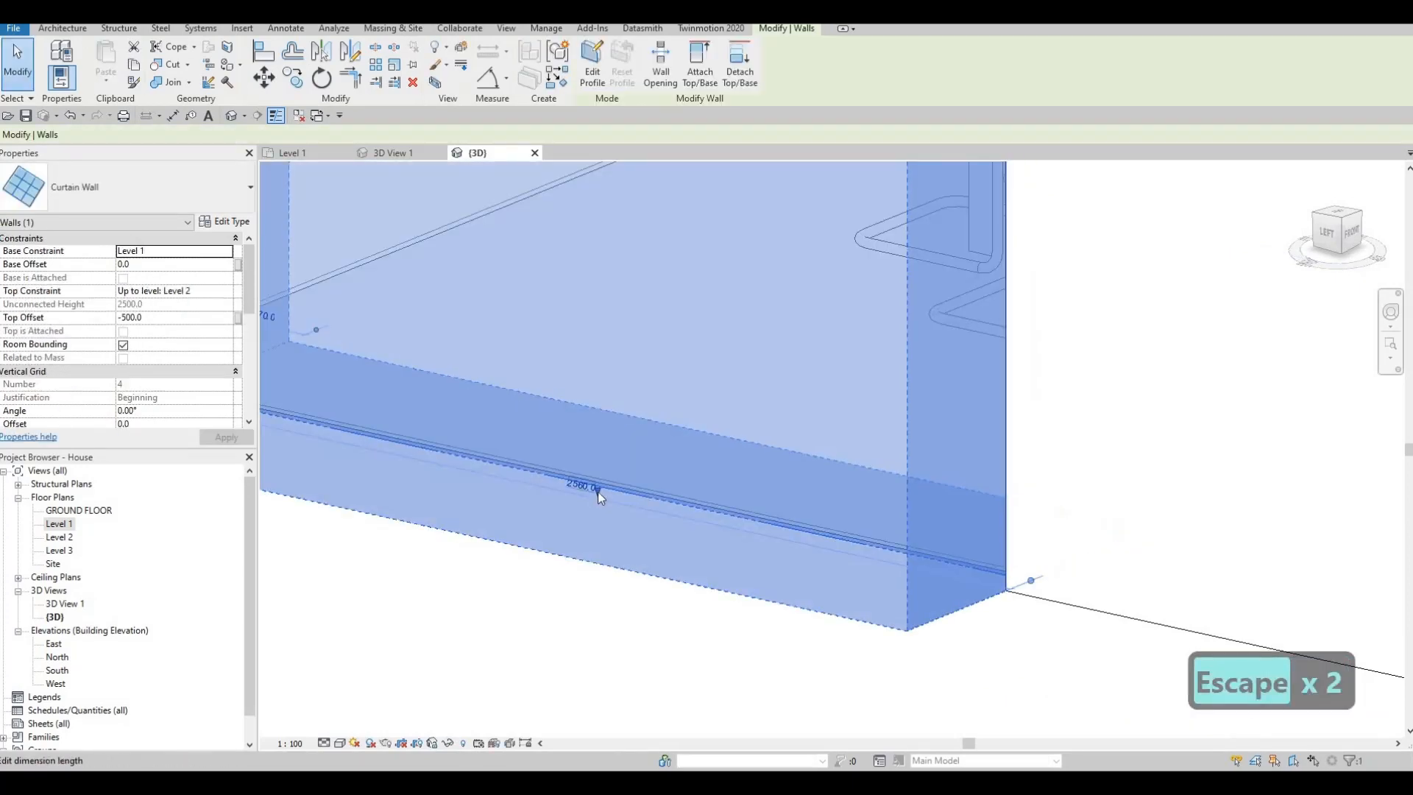
left_click(597, 490)
key("Escape")
left_click_drag(598, 491, 604, 450)
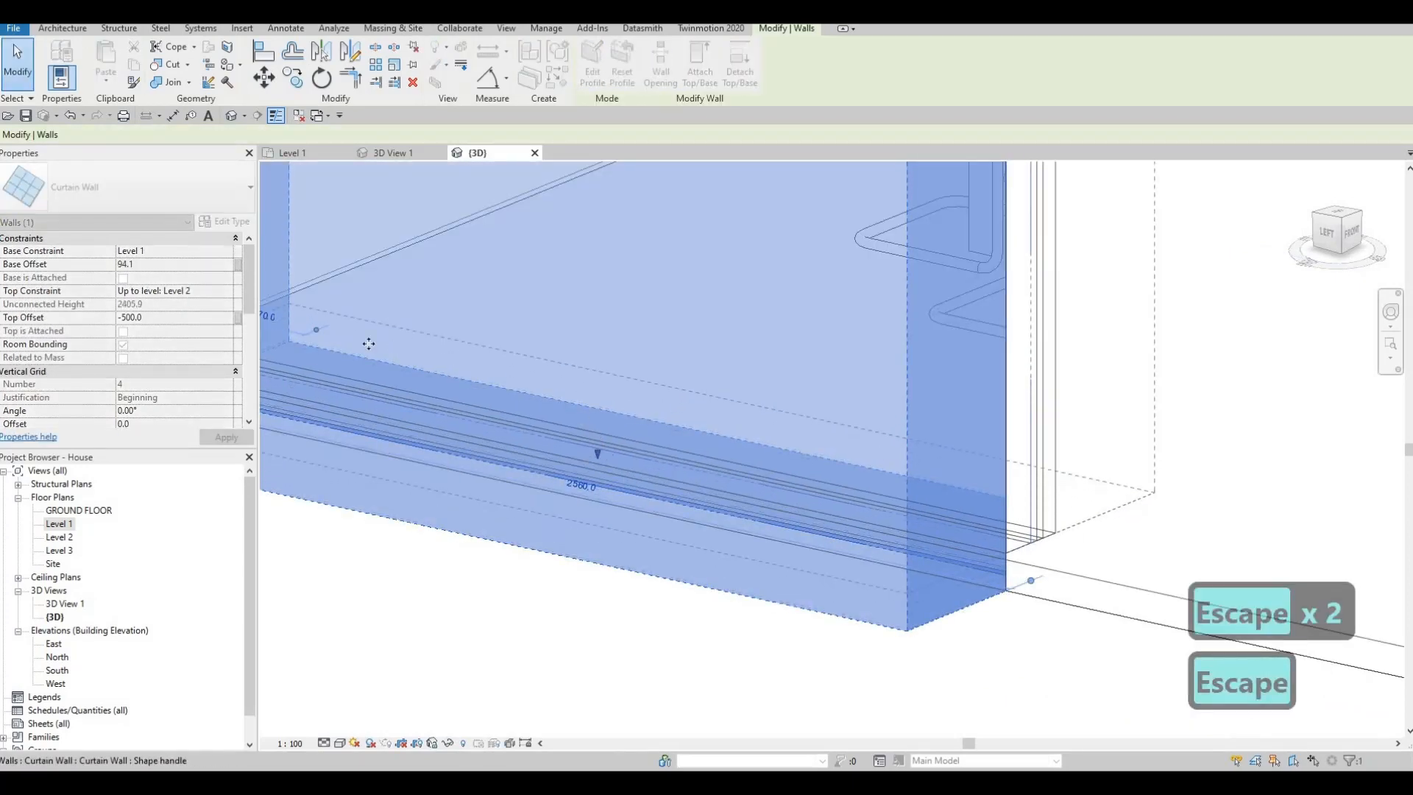
left_click(161, 265)
type("100")
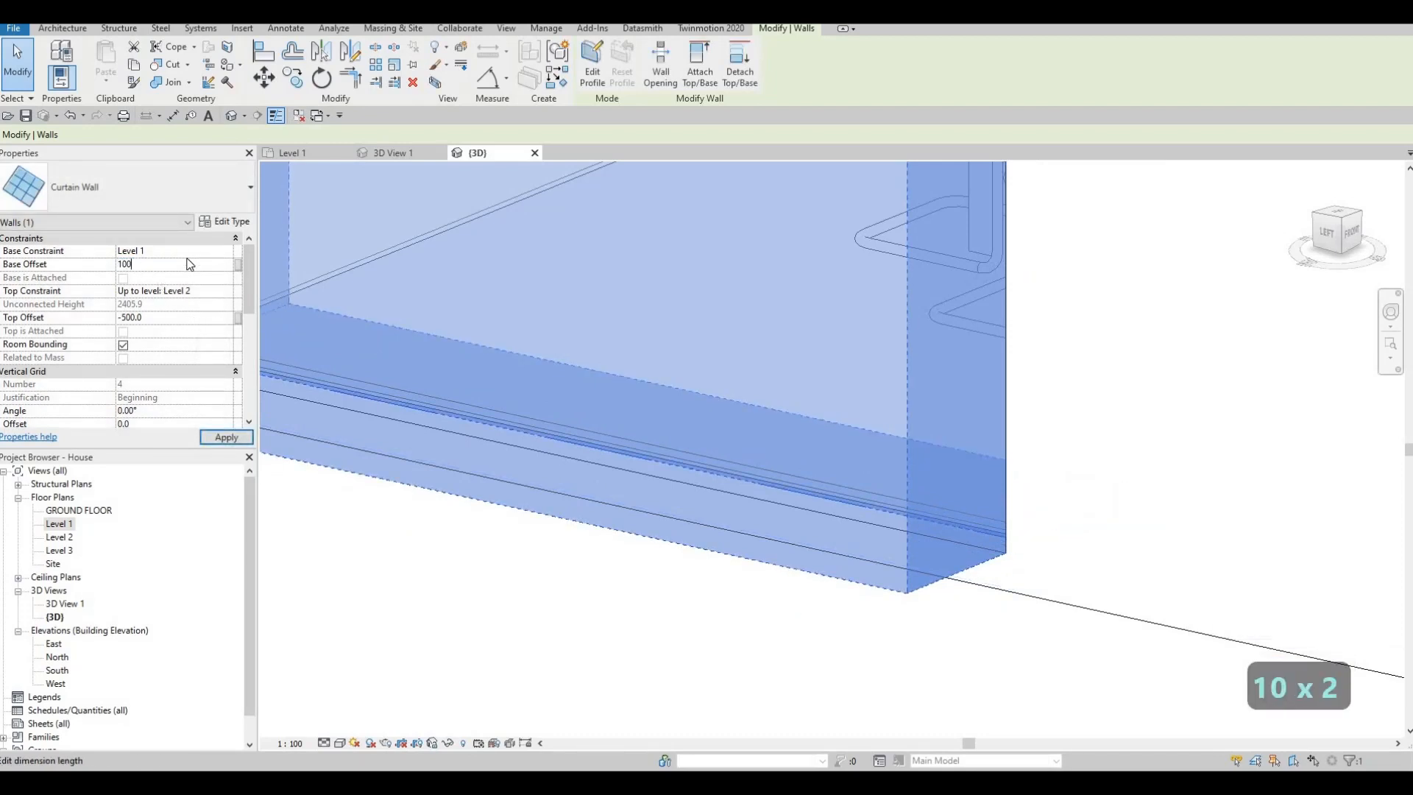
key("Return")
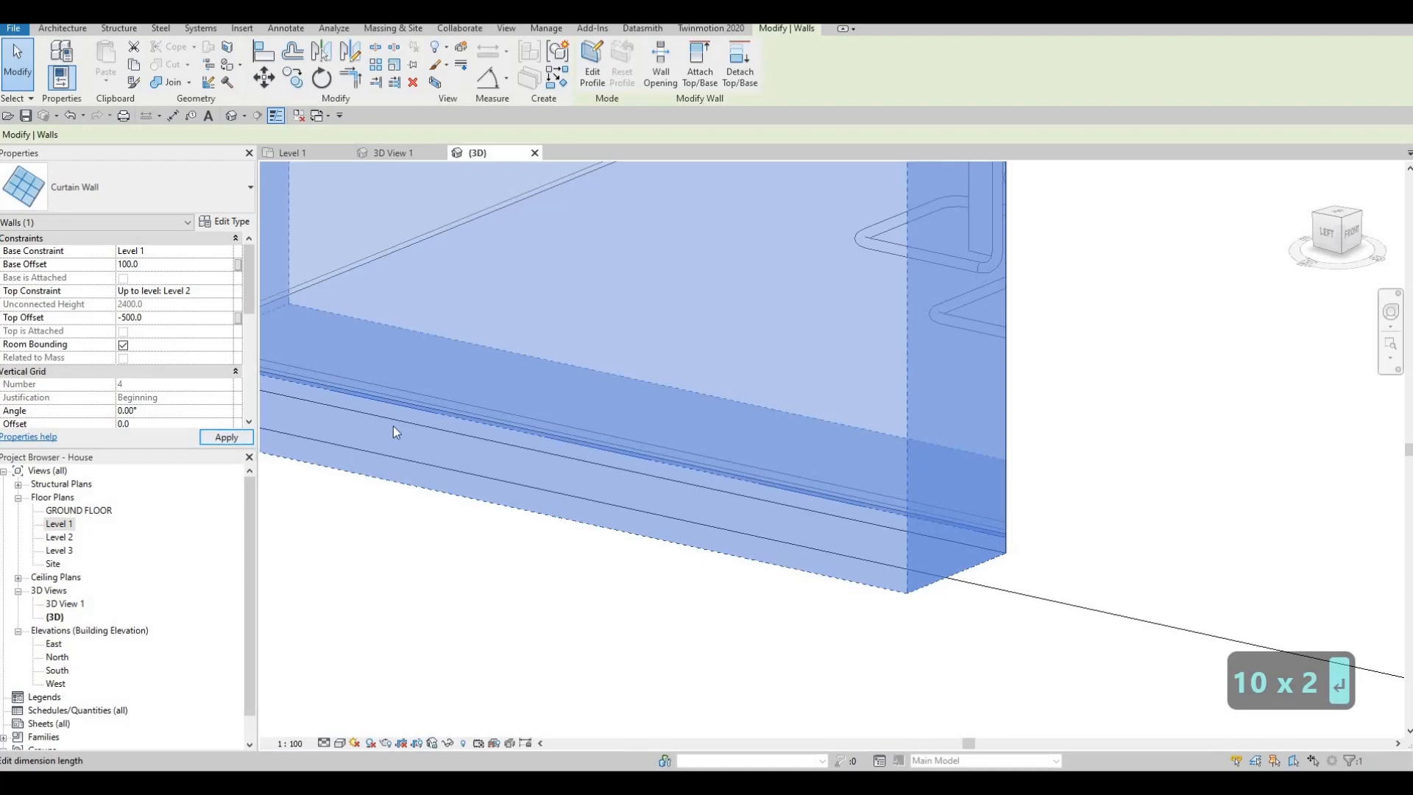
key("Escape")
key("Escape")
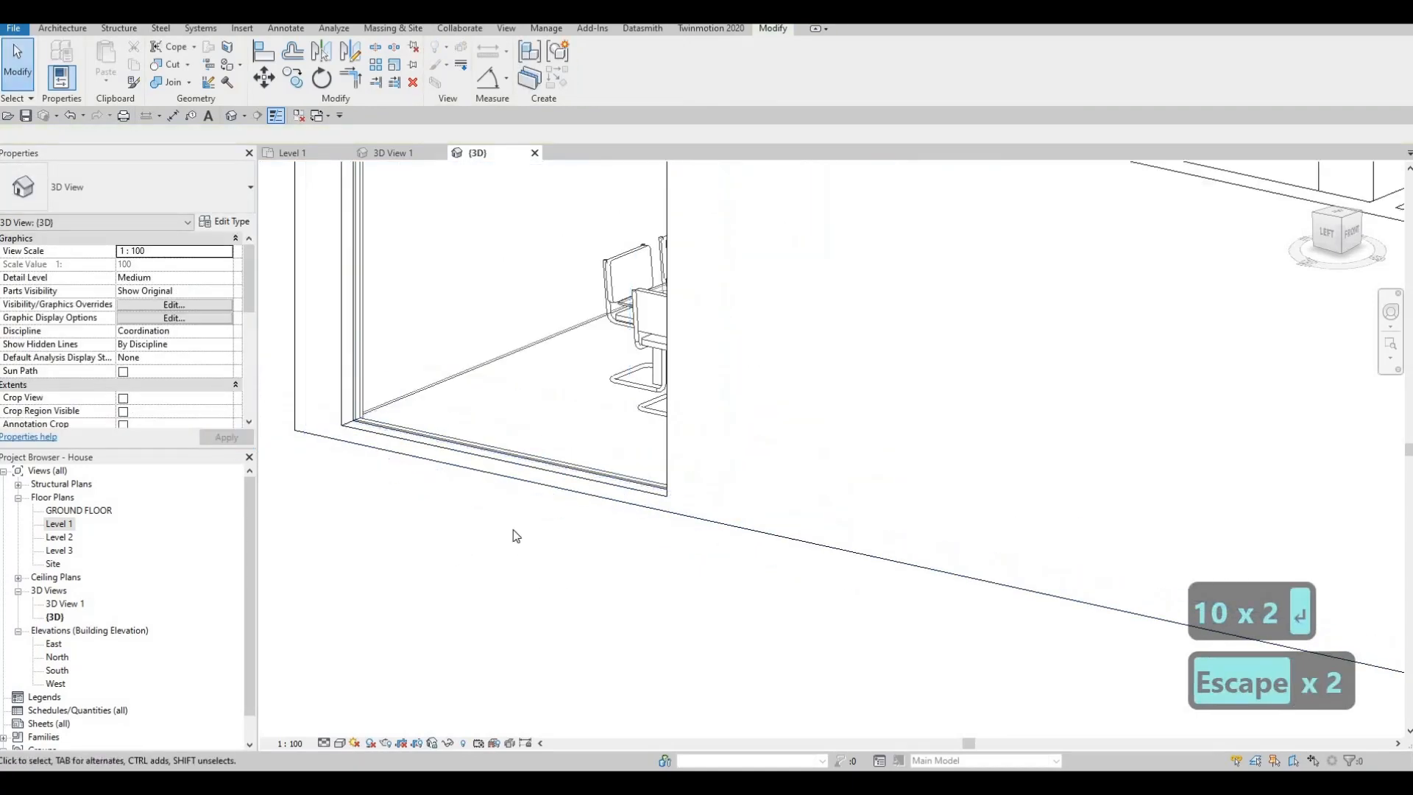
- Align the bottom edges of the dining area's north and east curtain walls with the raised base of its west curtain wall
middle_click_drag(549, 524, 681, 531, "shift")
scroll(680, 531, "down", 2)
key("a")
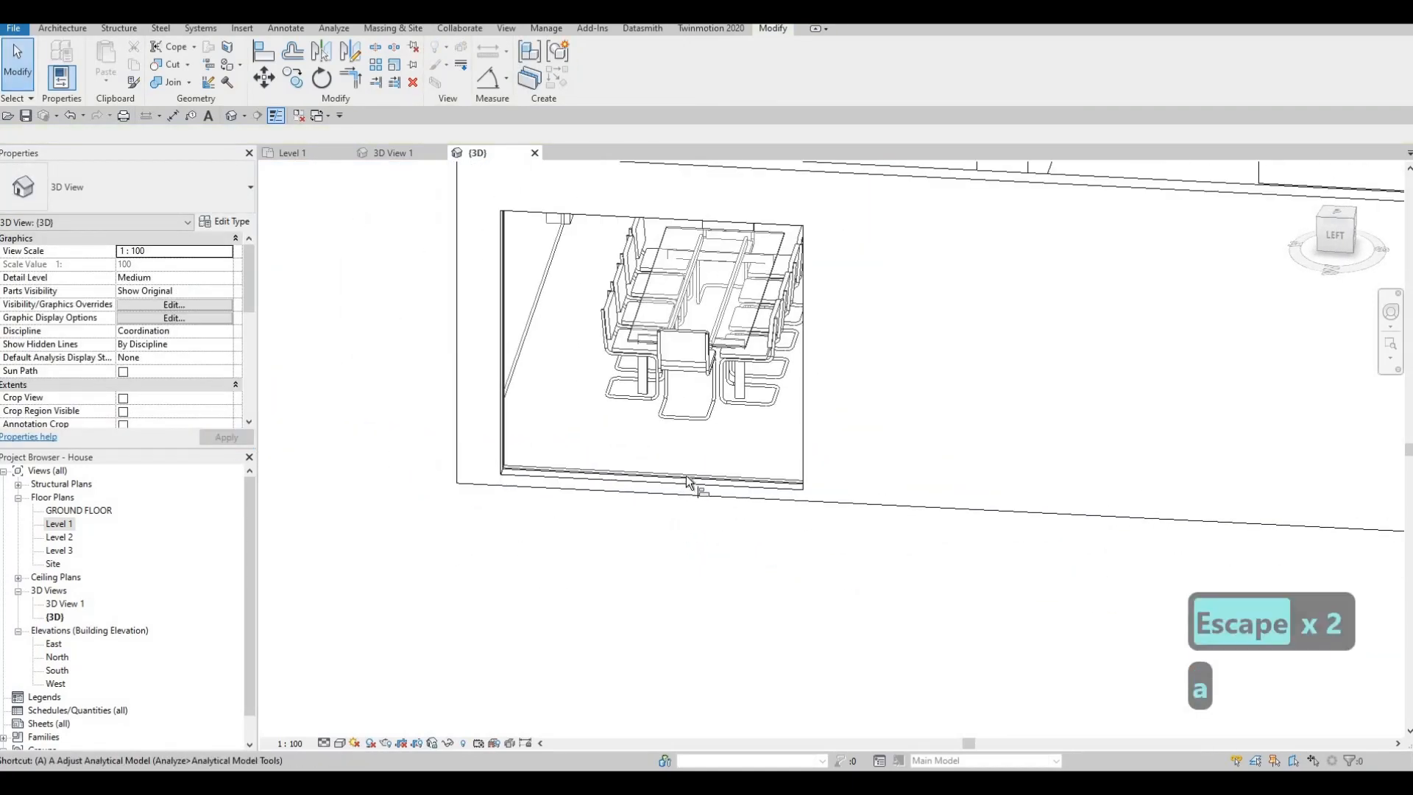
key("l")
left_click(549, 478)
middle_click_drag(467, 471, 526, 478, "shift")
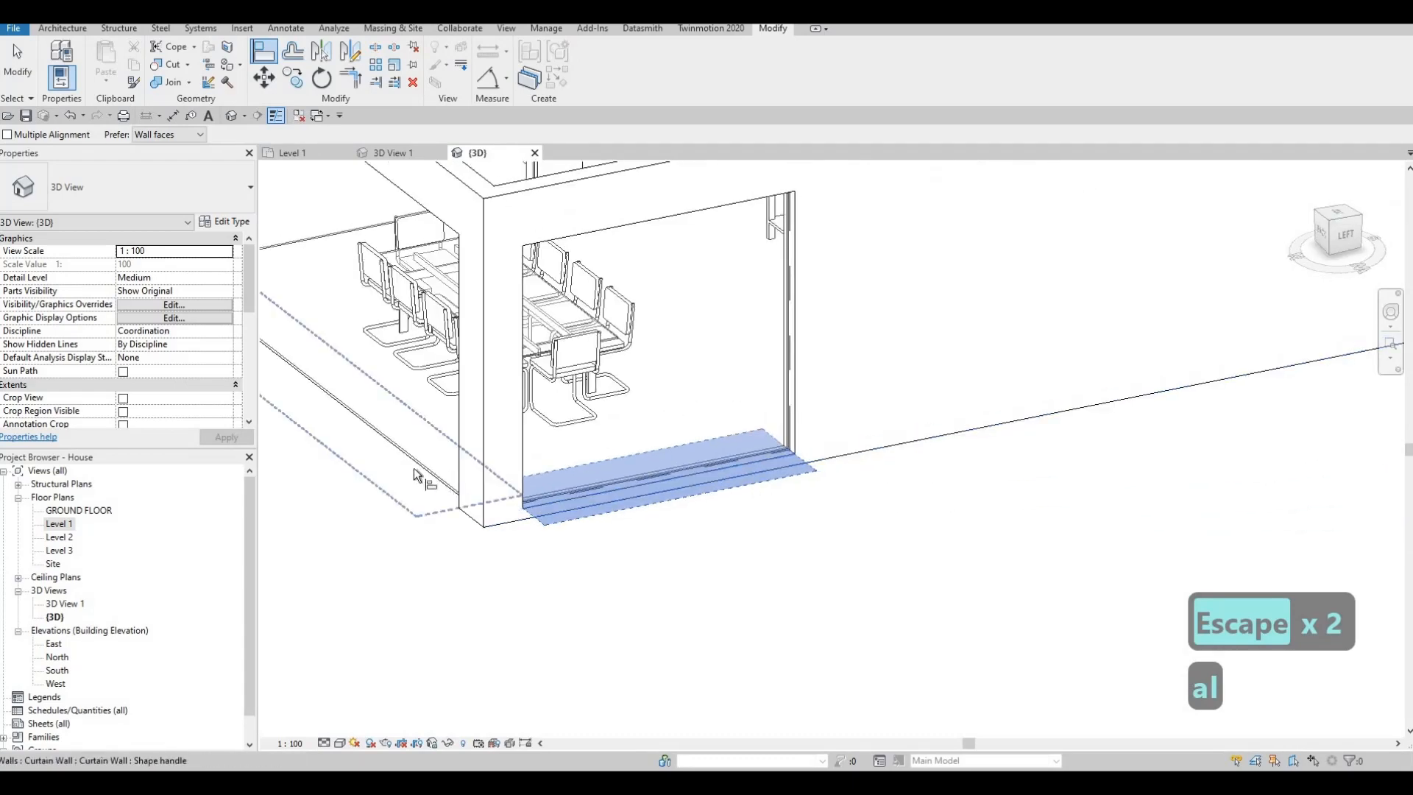
left_click(414, 470)
middle_click_drag(344, 422, 596, 465)
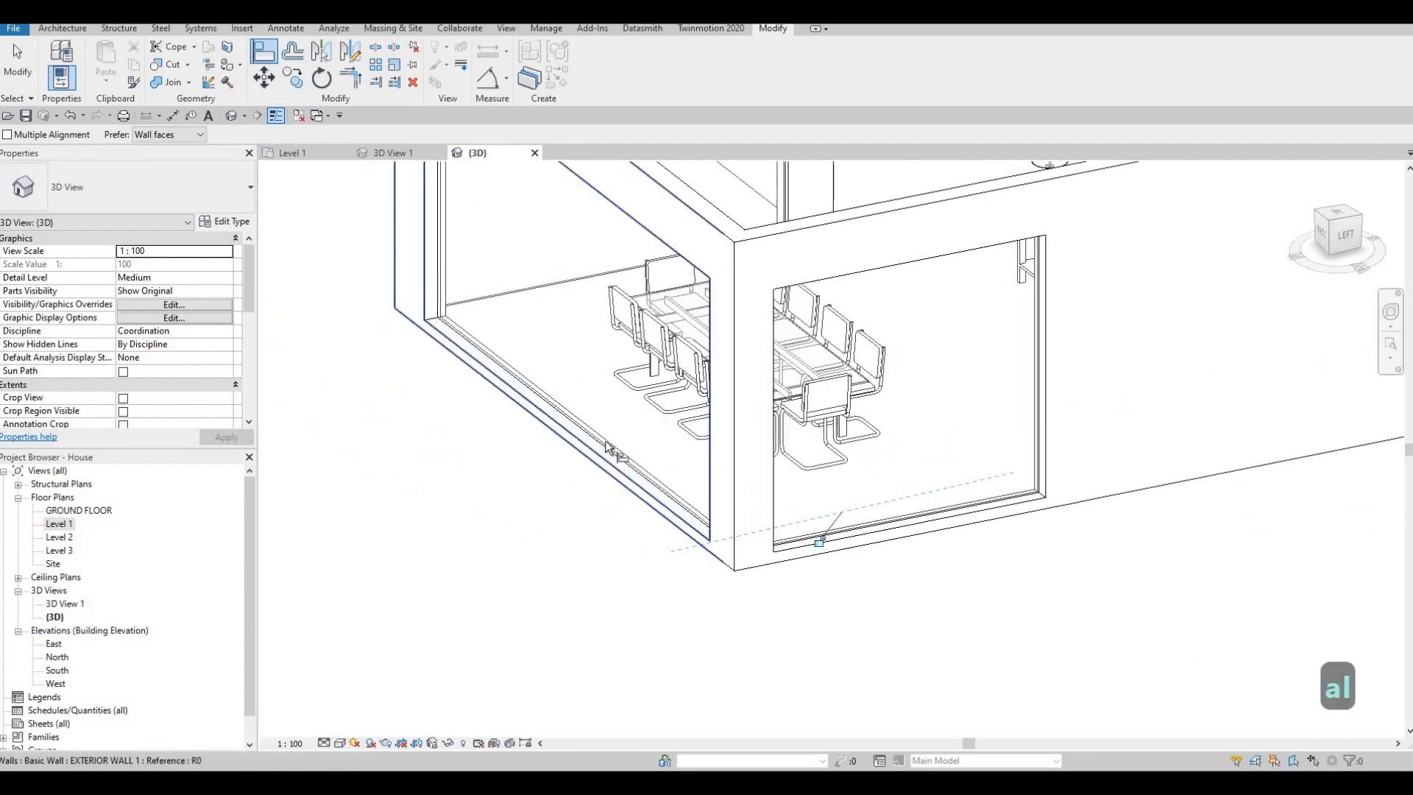
left_click(560, 286)
left_click(535, 377)
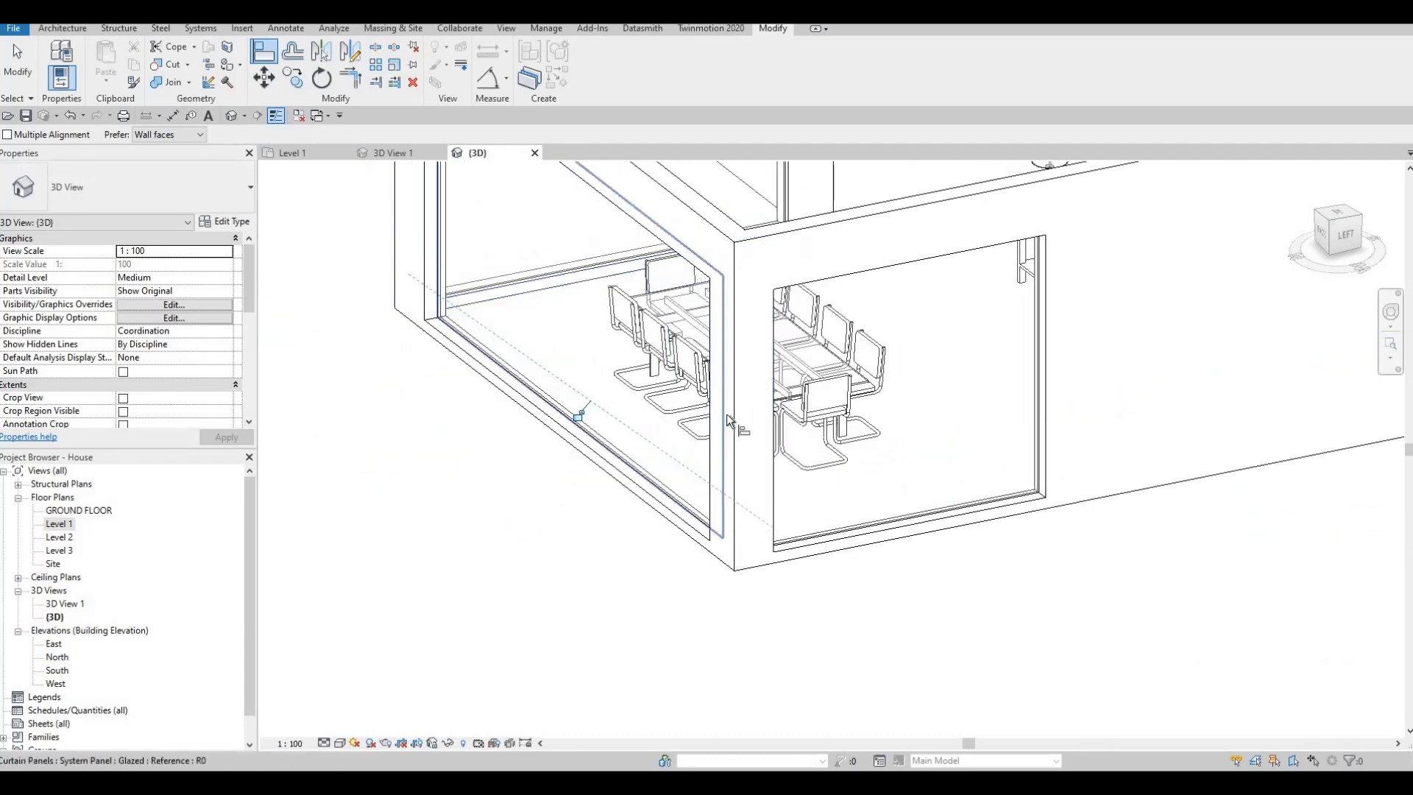
- Align the bottom edges of the bedroom's west curtain wall and the east exterior curtain wall with the base of the dining area's west glazing
scroll(628, 434, "down", 4)
middle_click_drag(648, 436, 610, 445, "shift")
left_click(610, 444)
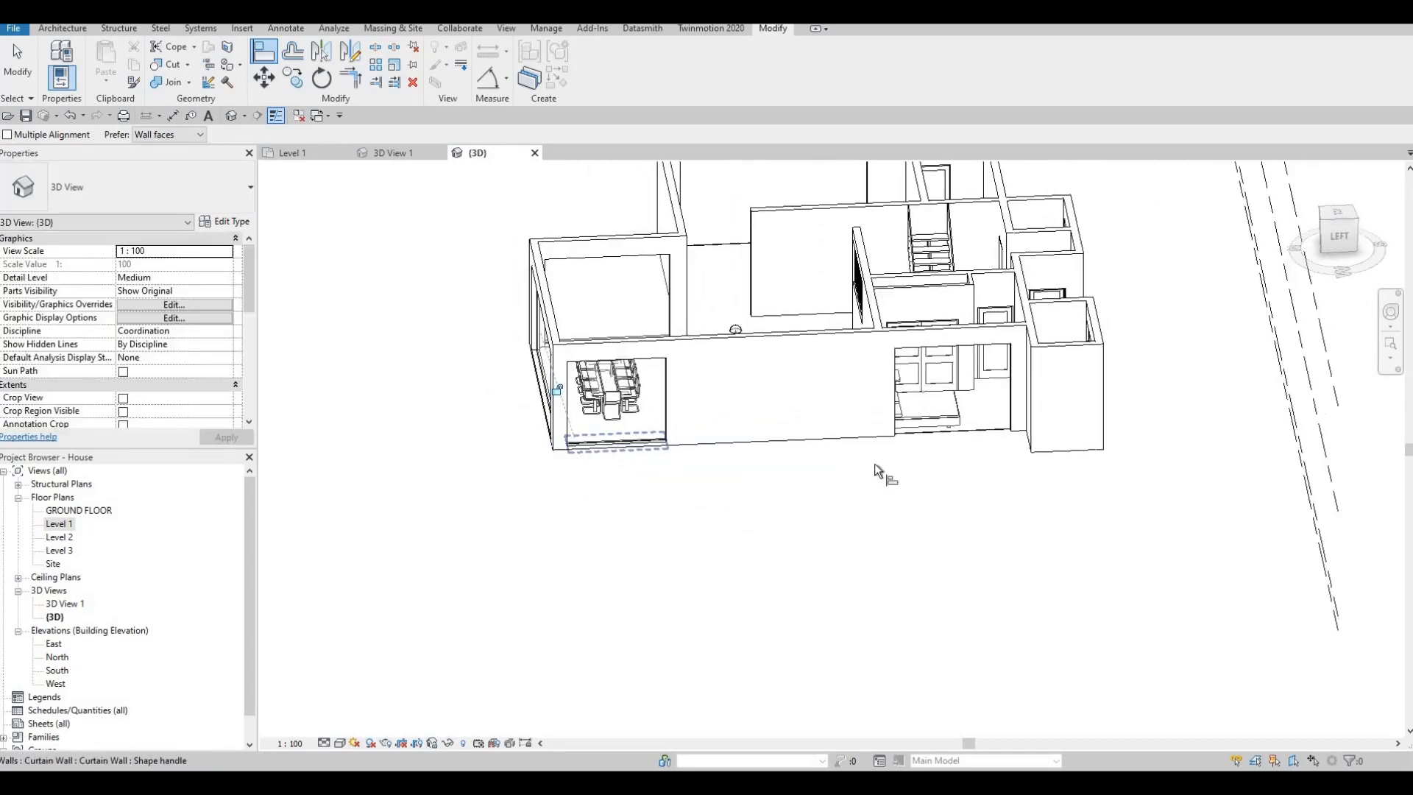
left_click(954, 430)
left_click(613, 456)
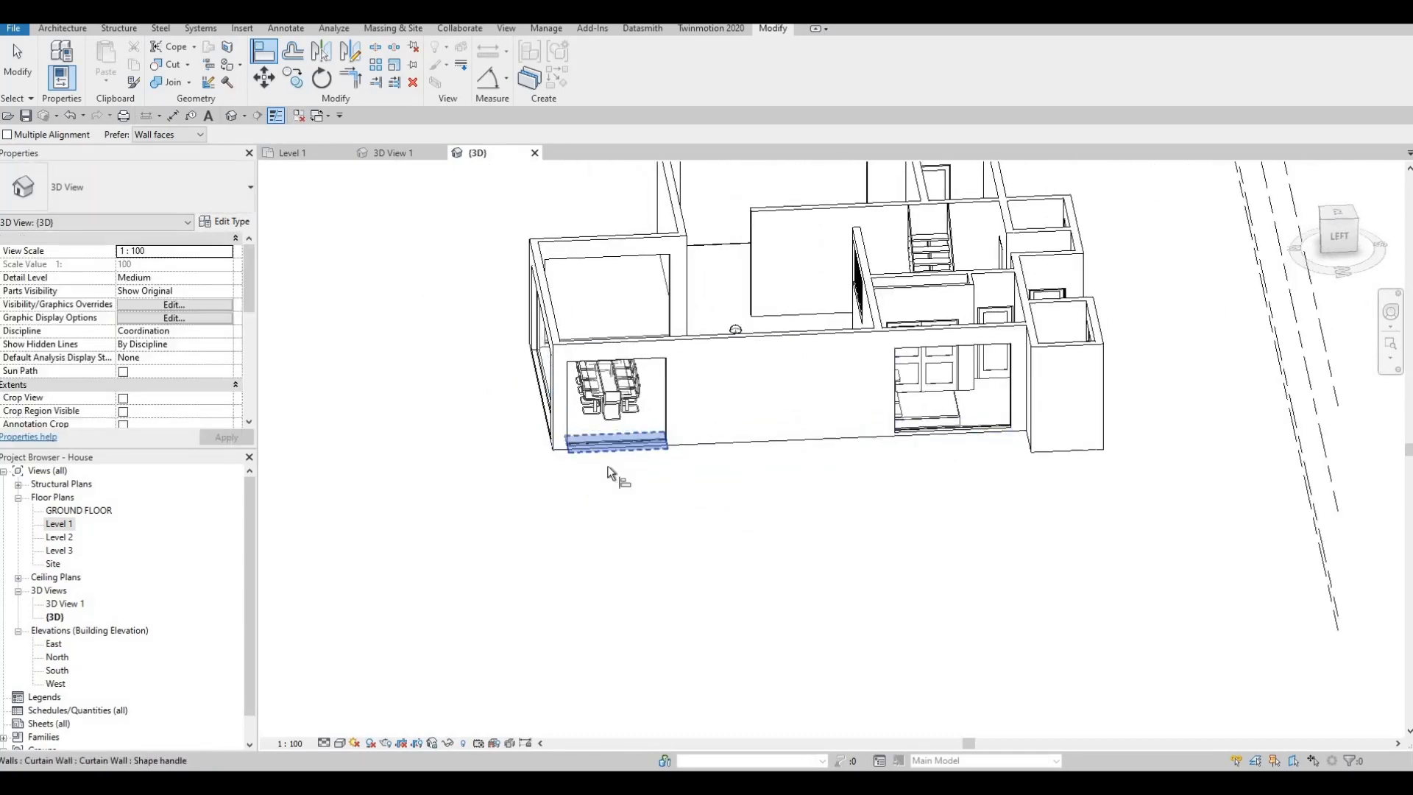
middle_click_drag(608, 473, 892, 513, "shift")
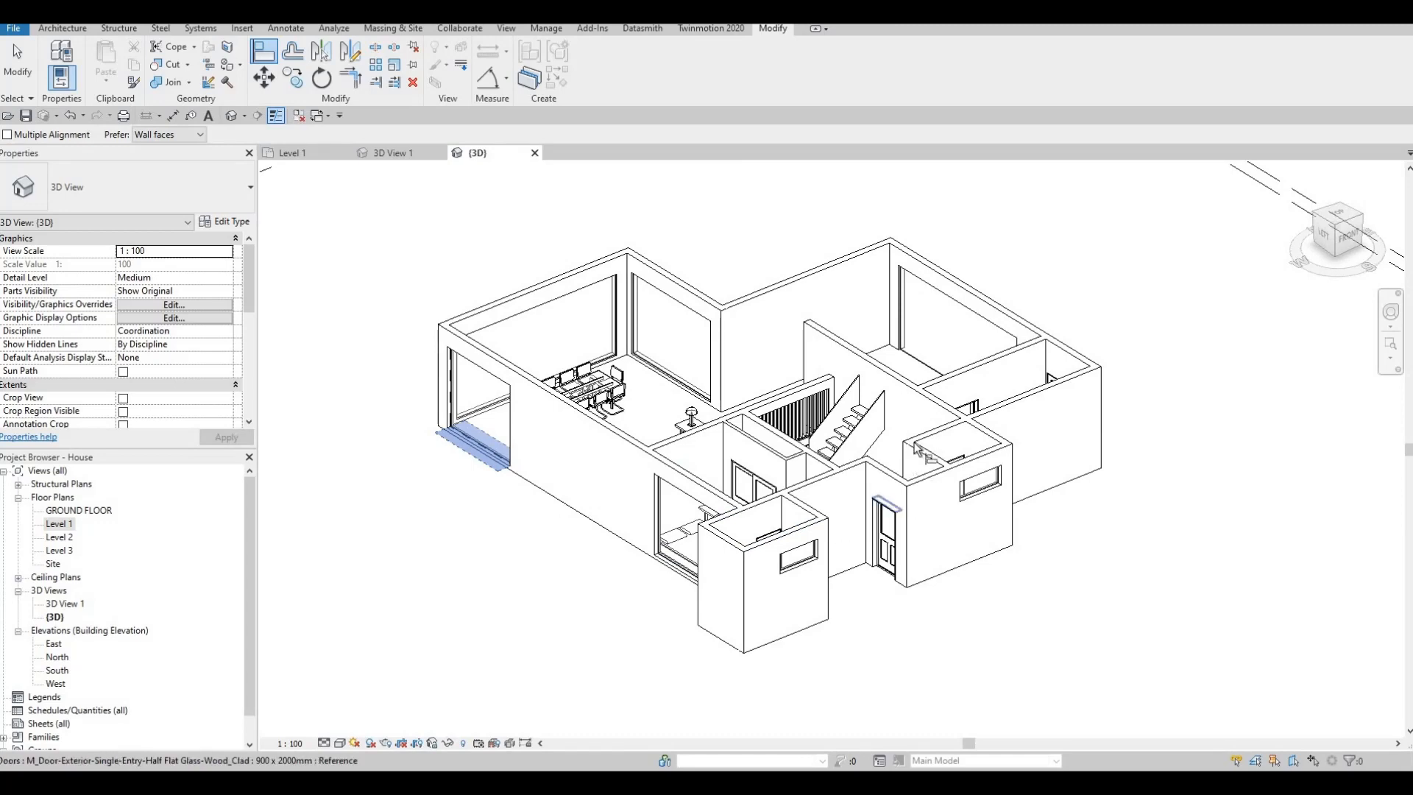
mouse_move(925, 453)
middle_mouse_down("shift")
mouse_move(917, 425)
mouse_move(929, 436)
middle_mouse_up("shift")
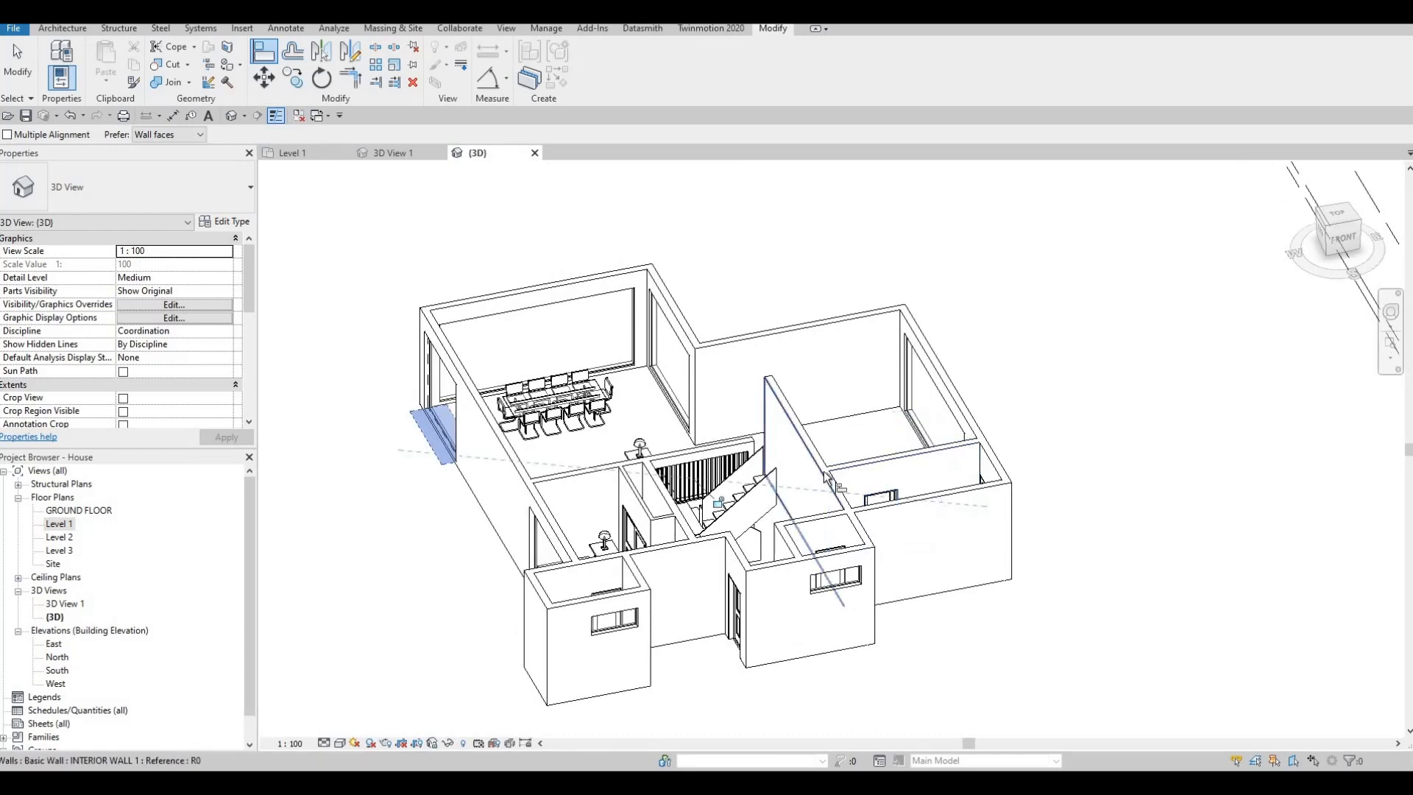
- Examine the aligned bottom edge of the dining area's west curtain wall up close in the 3D view
key("Escape")
middle_click_drag(811, 484, 499, 431, "shift")
scroll(499, 432, "up", 4)
scroll(550, 409, "up", 2)
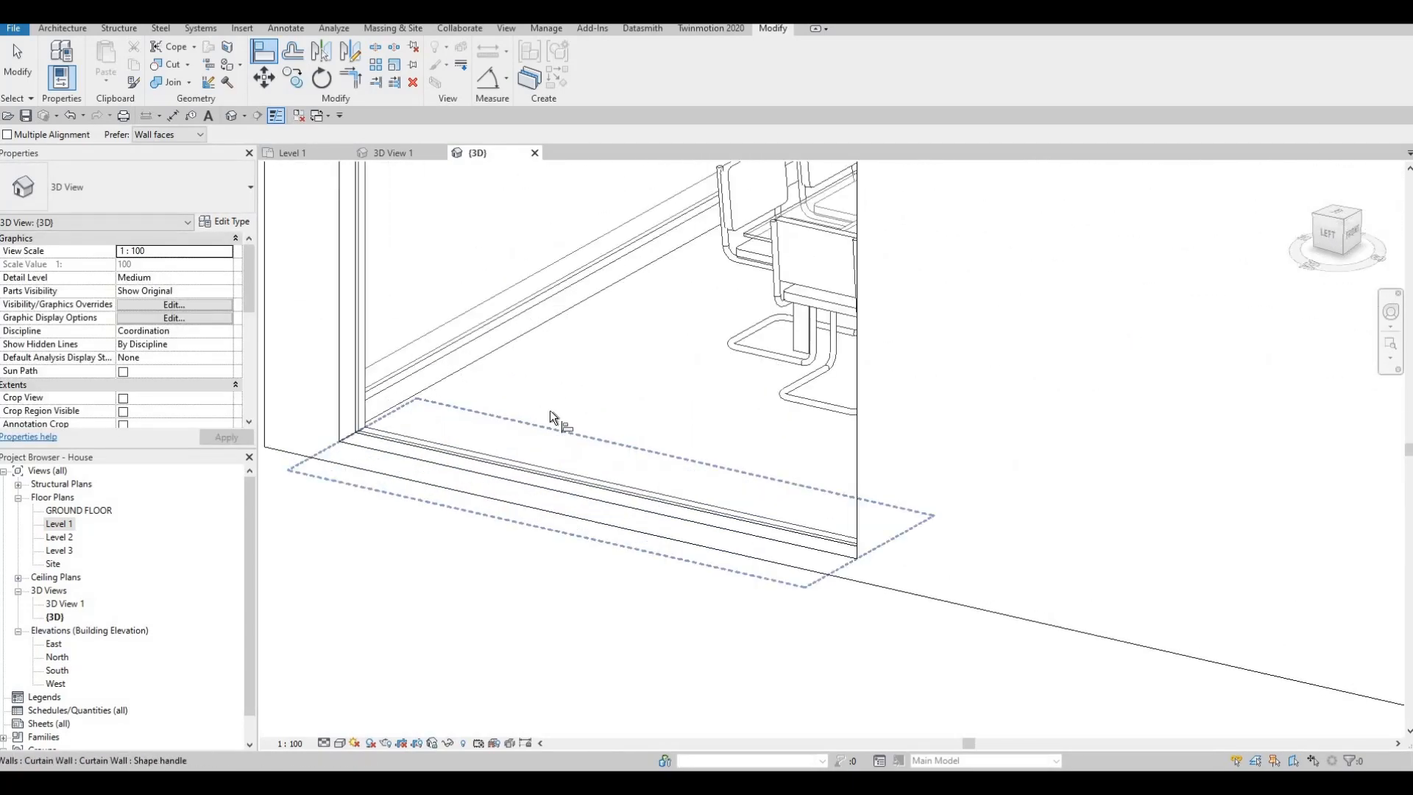
scroll(672, 404, "down", 7)
middle_click_drag(633, 447, 599, 479, "shift")
key("F1")
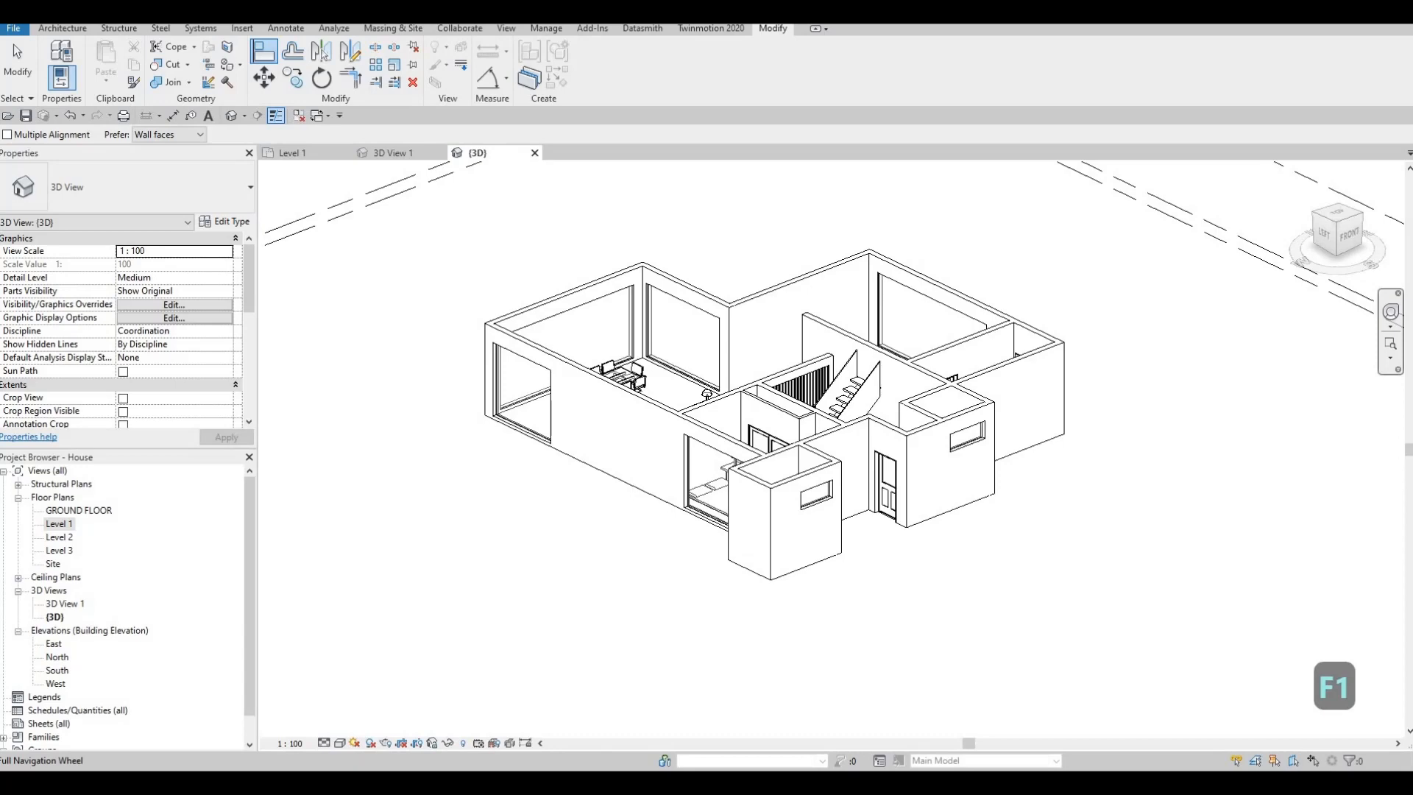
- Switch to Google Drive in the browser and download sliding door.rfa from the All Extra Families folder
left_click_drag(1409, 269, 804, 183)
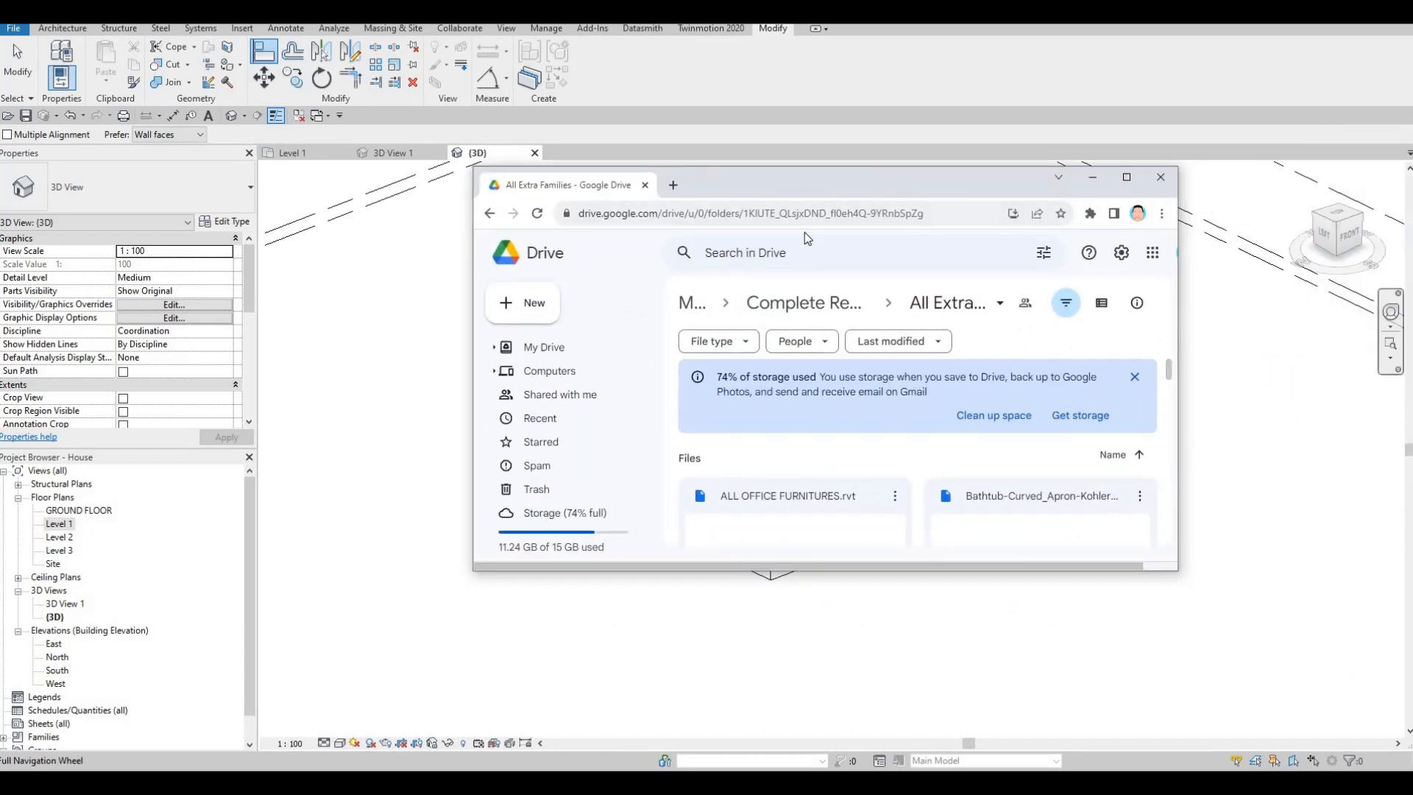
double_click(805, 184)
scroll(841, 371, "down", 2)
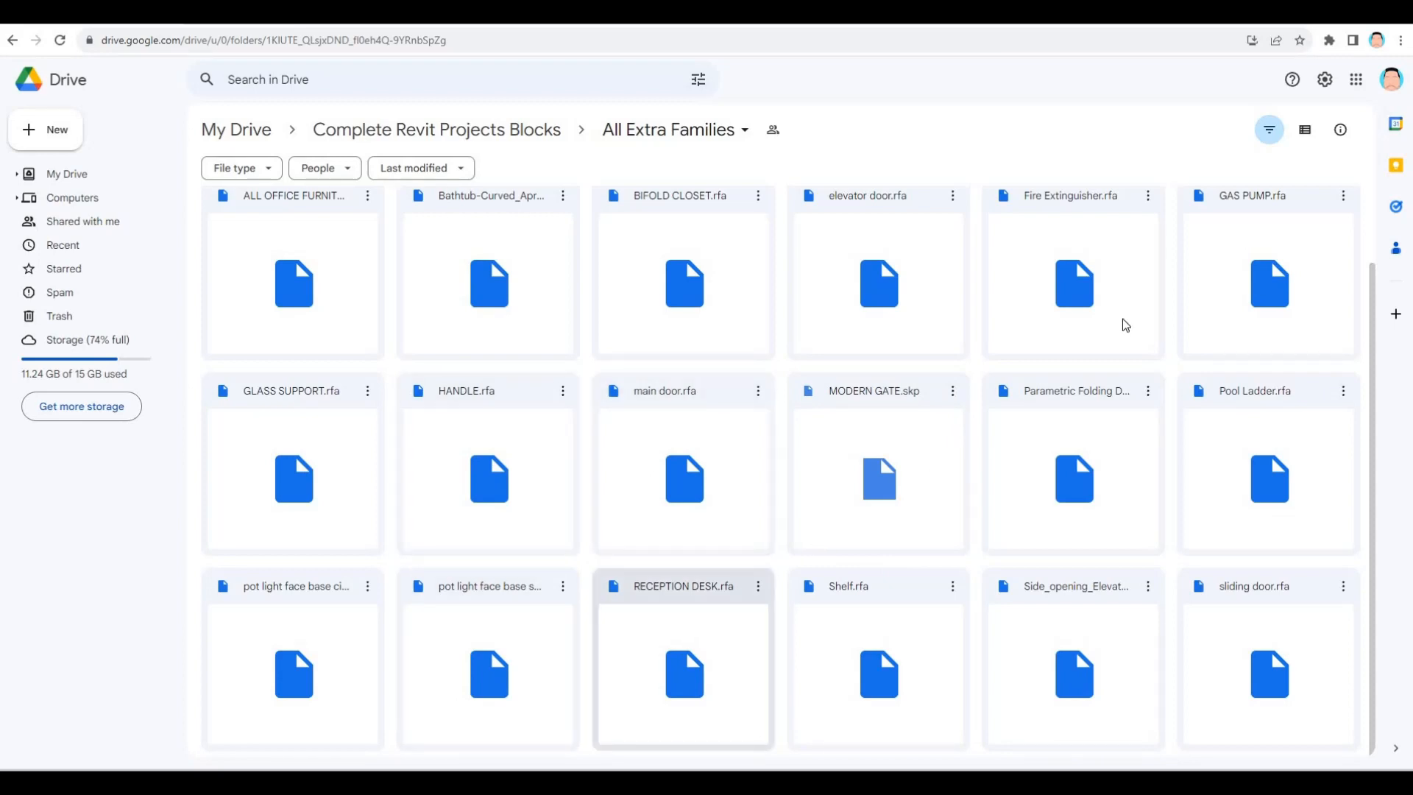
left_click(1344, 589)
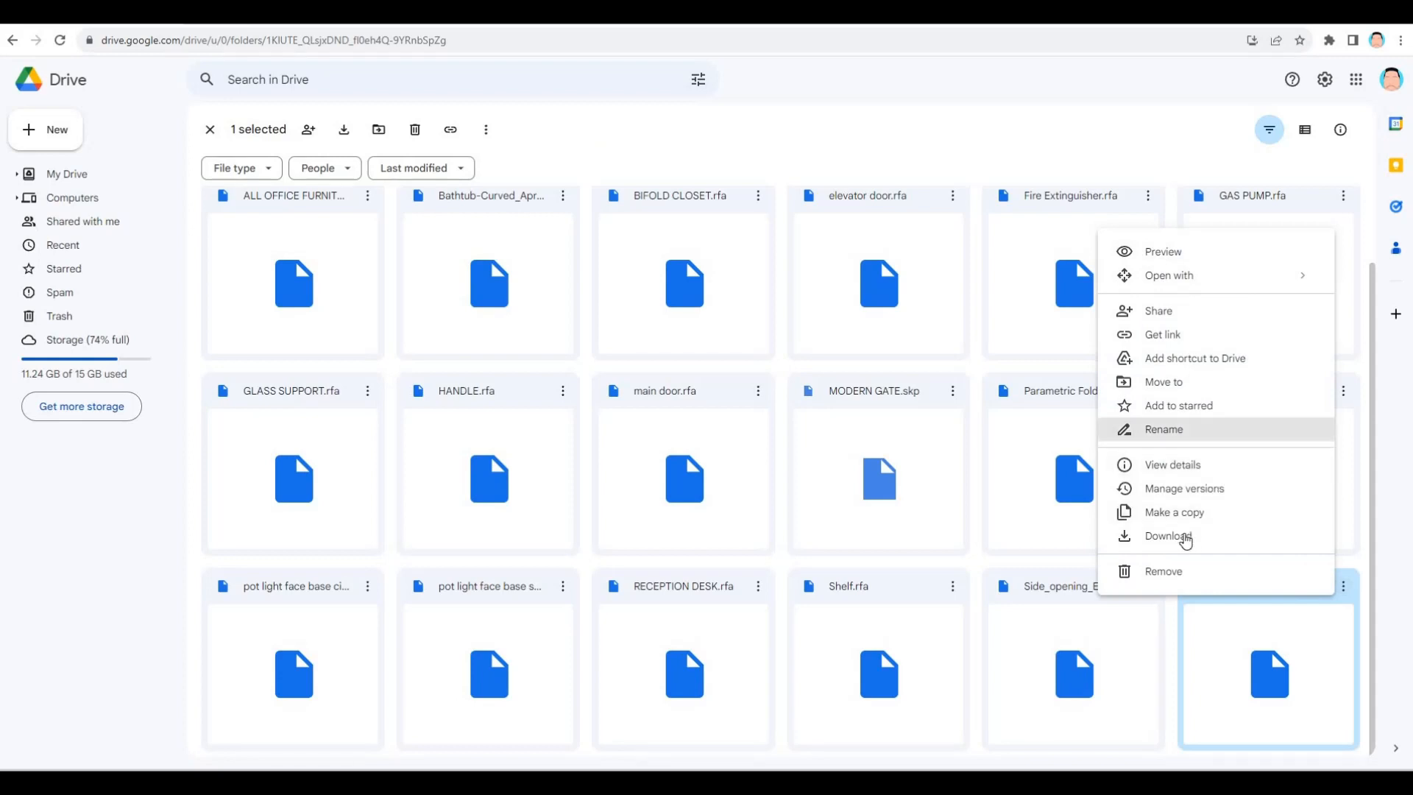
left_click(1184, 538)
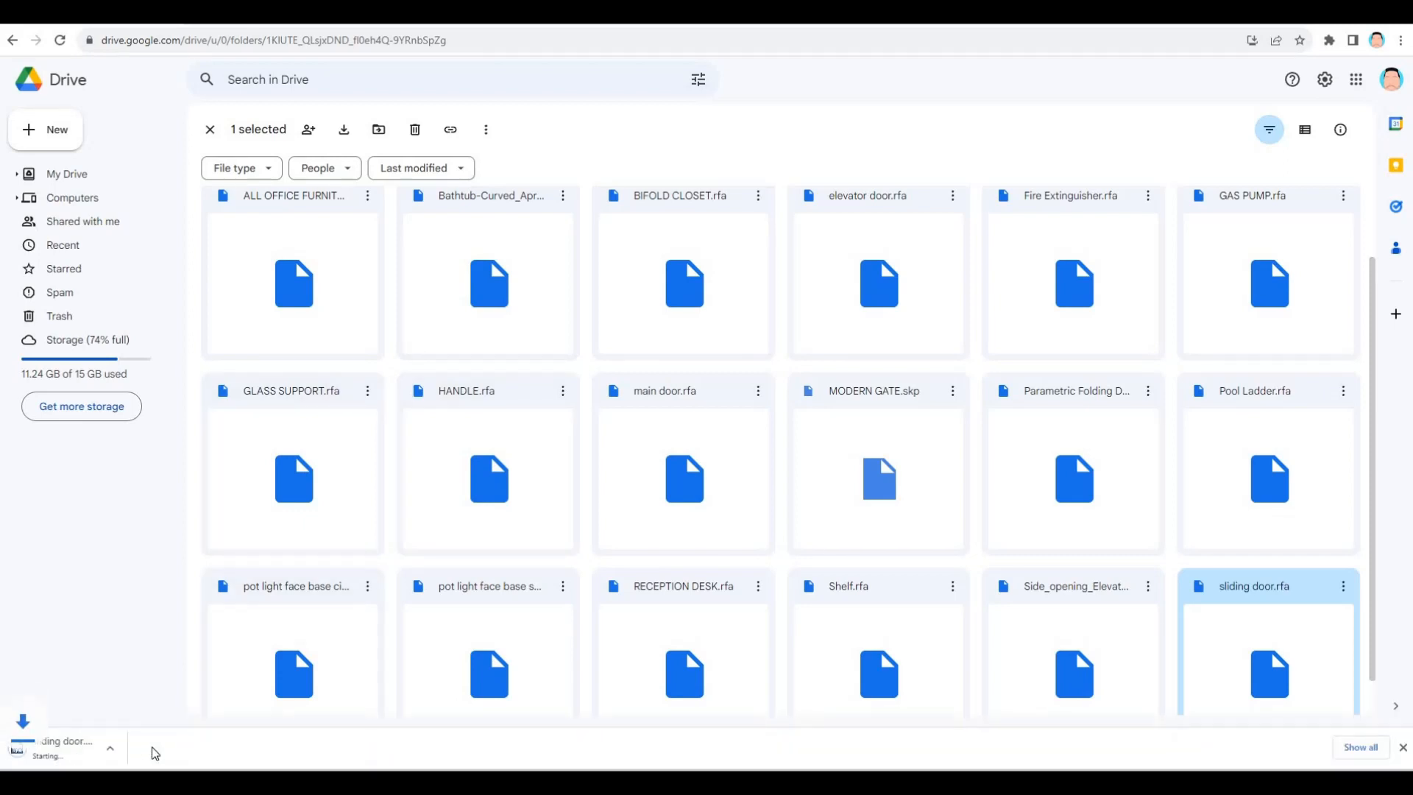
- Show the downloaded sliding door family in the Downloads folder and load it into the Revit house project
left_click(153, 749)
left_click(195, 696)
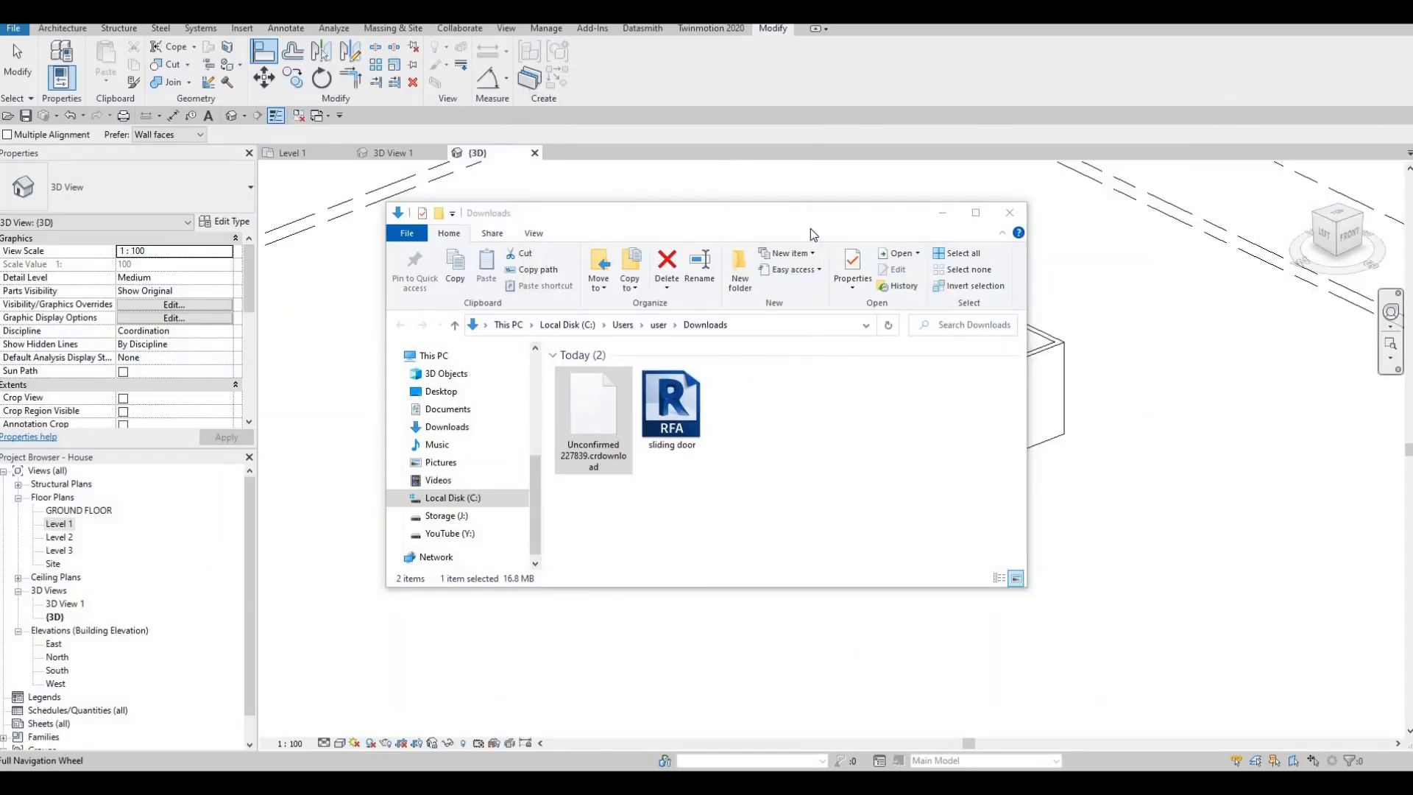
left_click_drag(832, 213, 1263, 303)
left_click_drag(1103, 494, 608, 476)
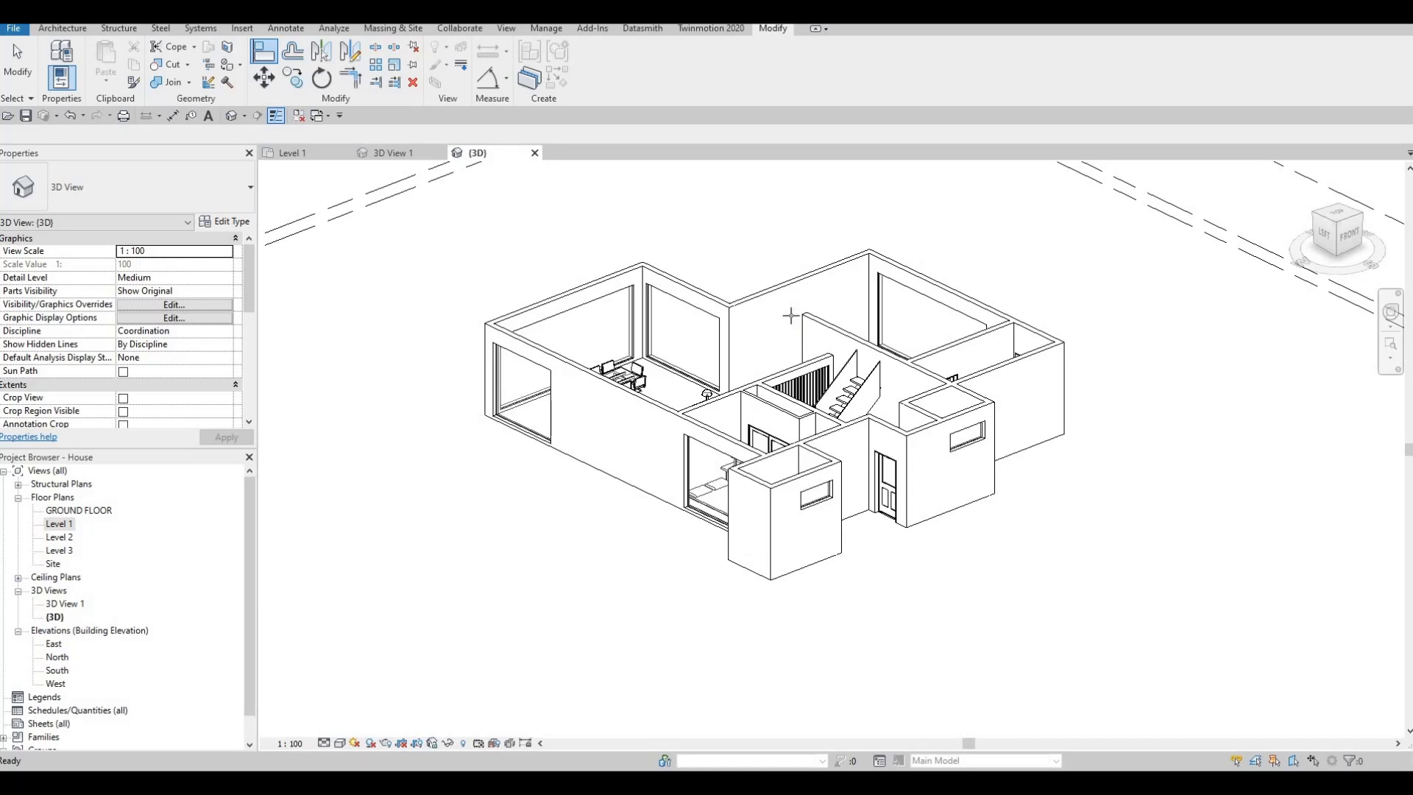
- Start placing a sliding door in the Level 1 plan with its Open option enabled and its Inset set to 0
key("d")
key("r")
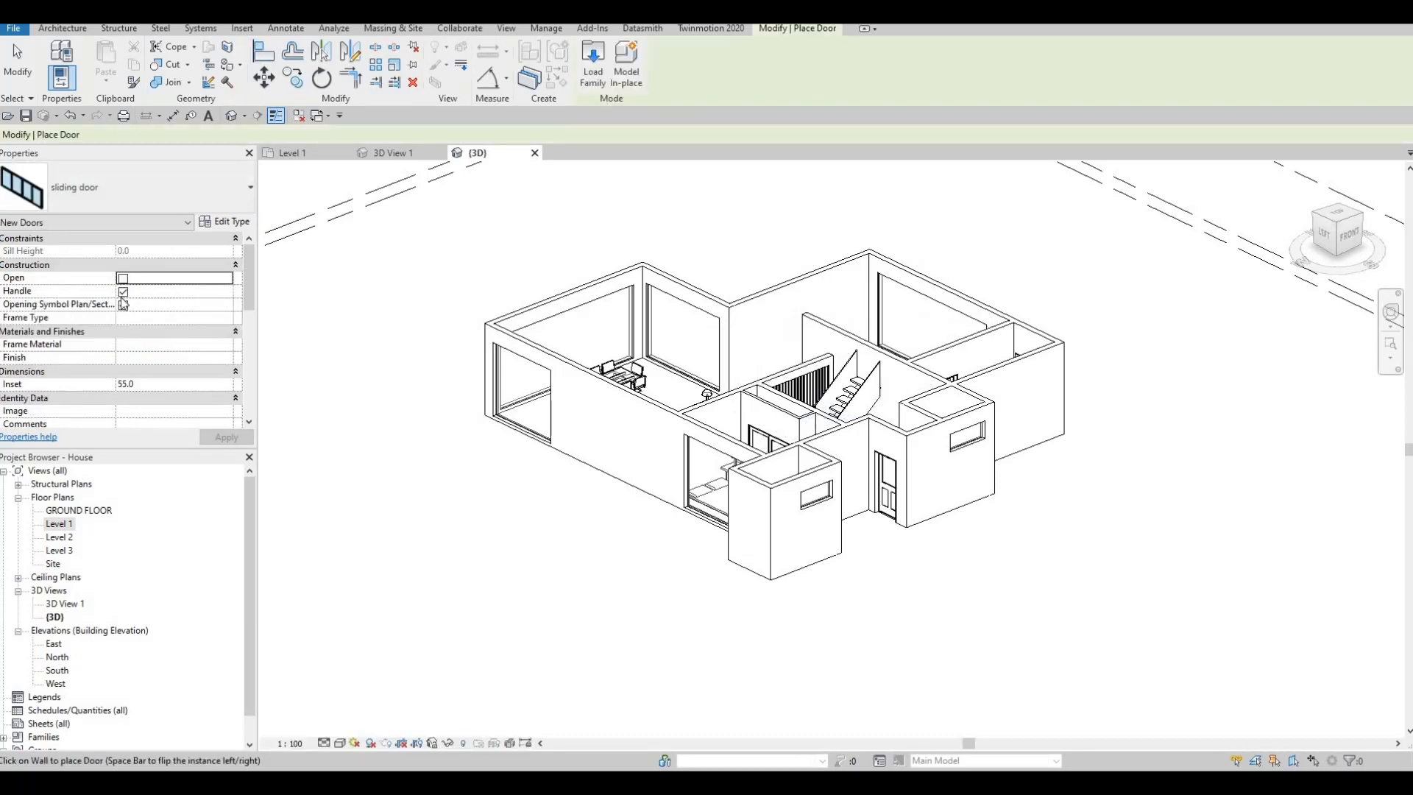
left_click(320, 154)
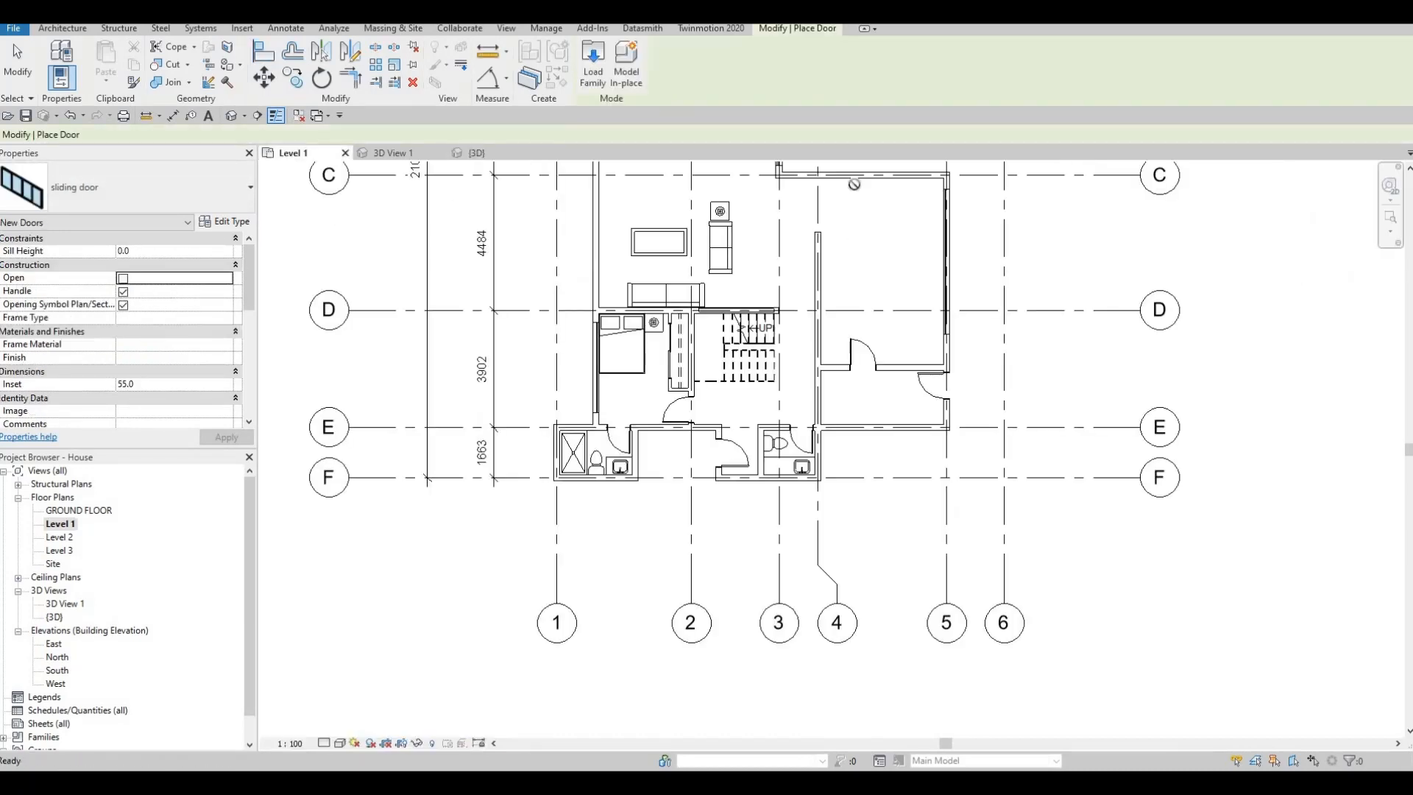
middle_click_drag(793, 397, 717, 604)
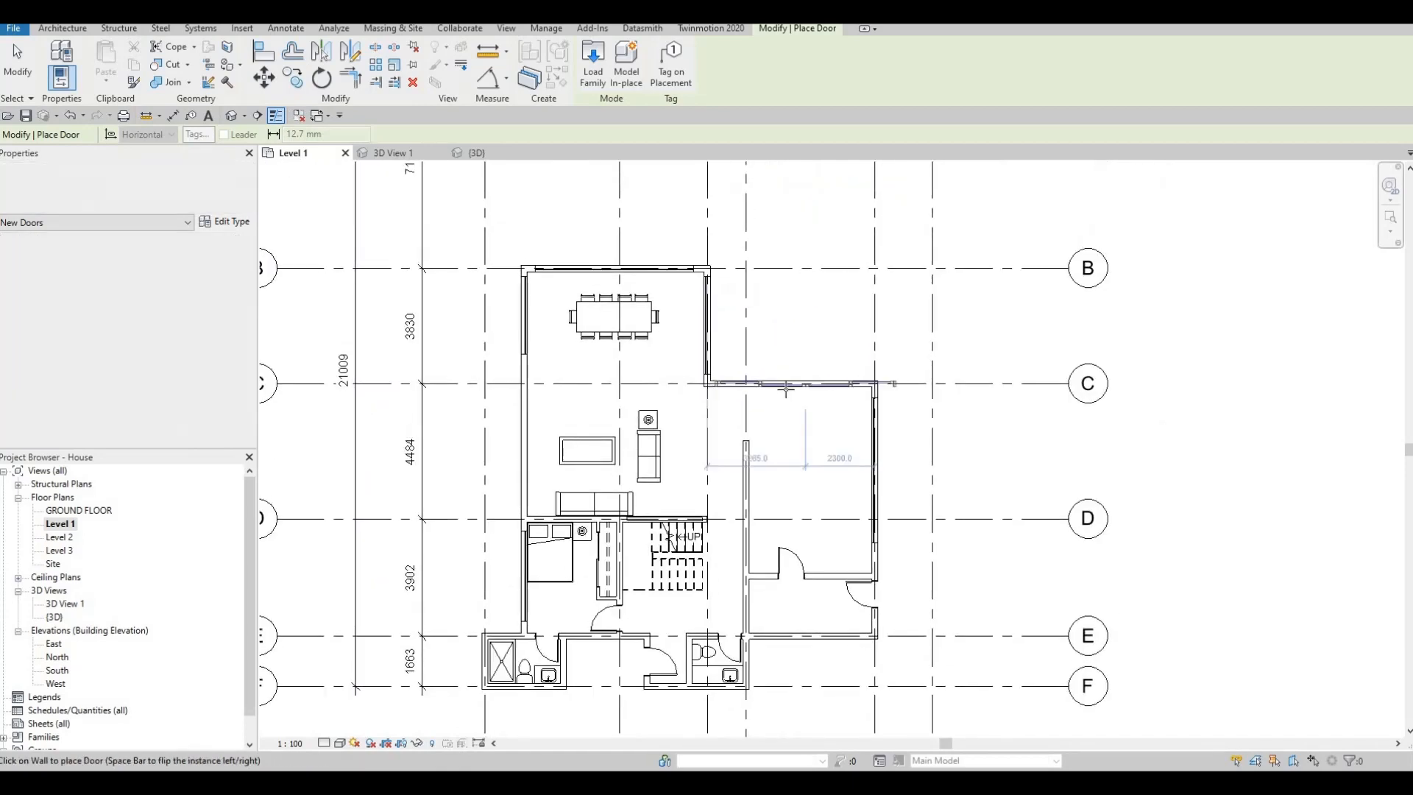
scroll(800, 382, "up", 2)
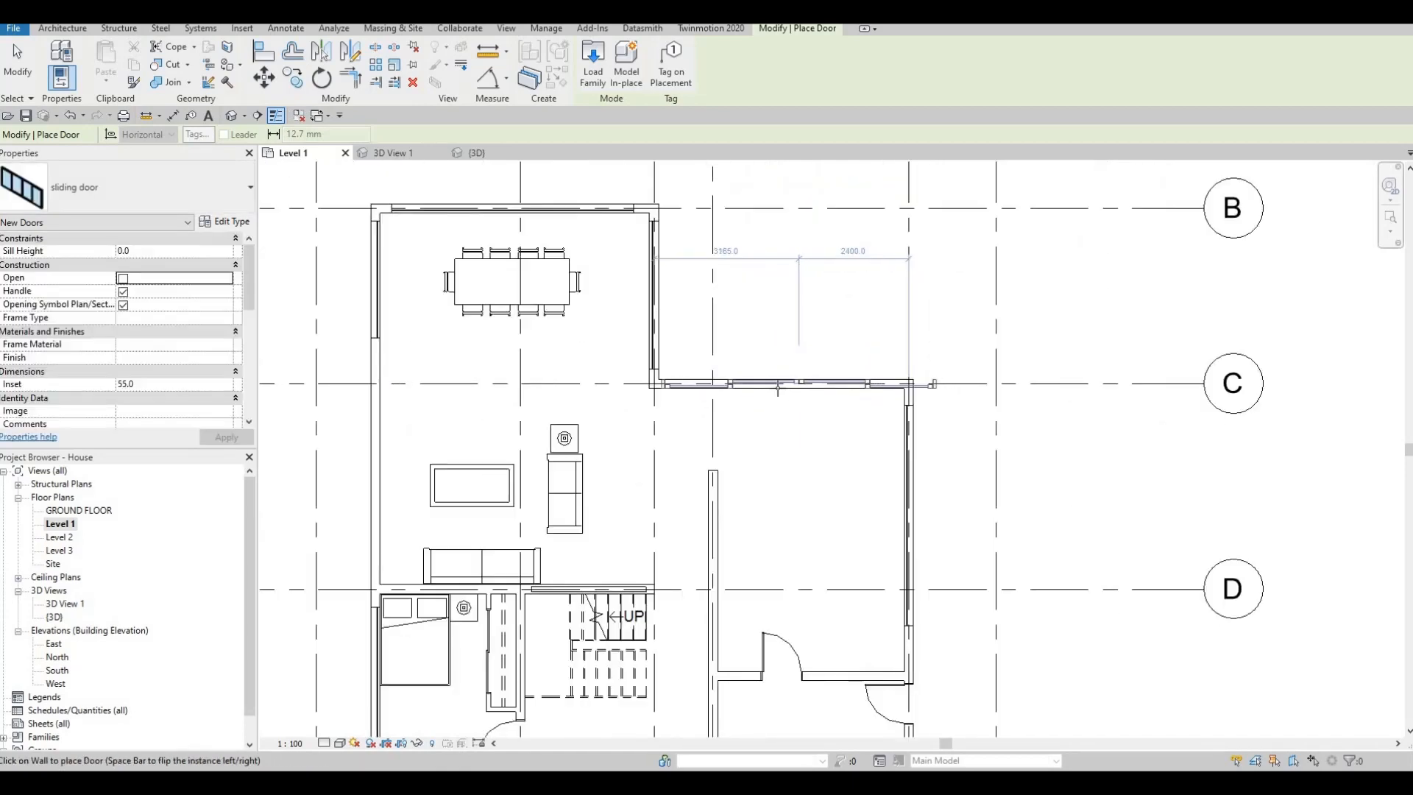
left_click(224, 220)
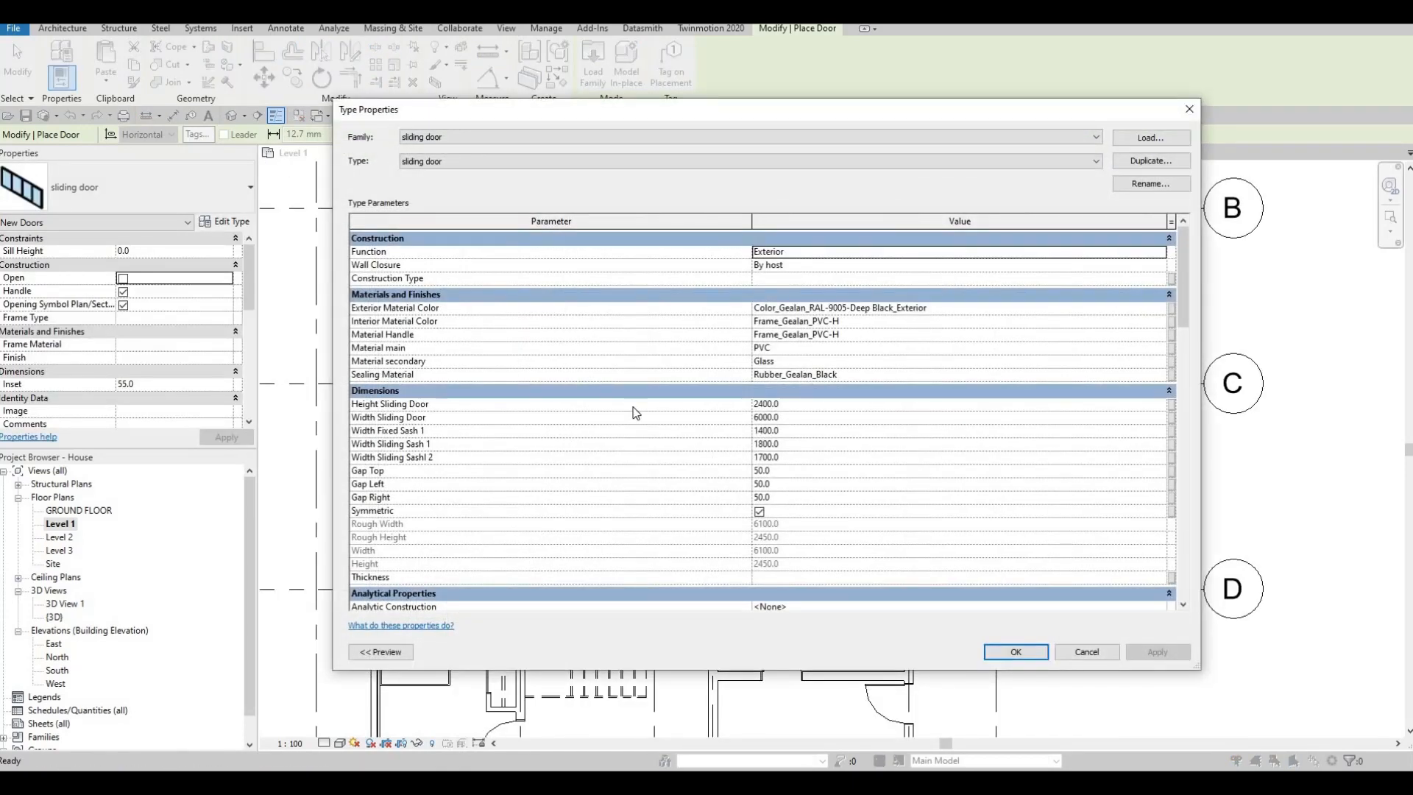
key("Escape")
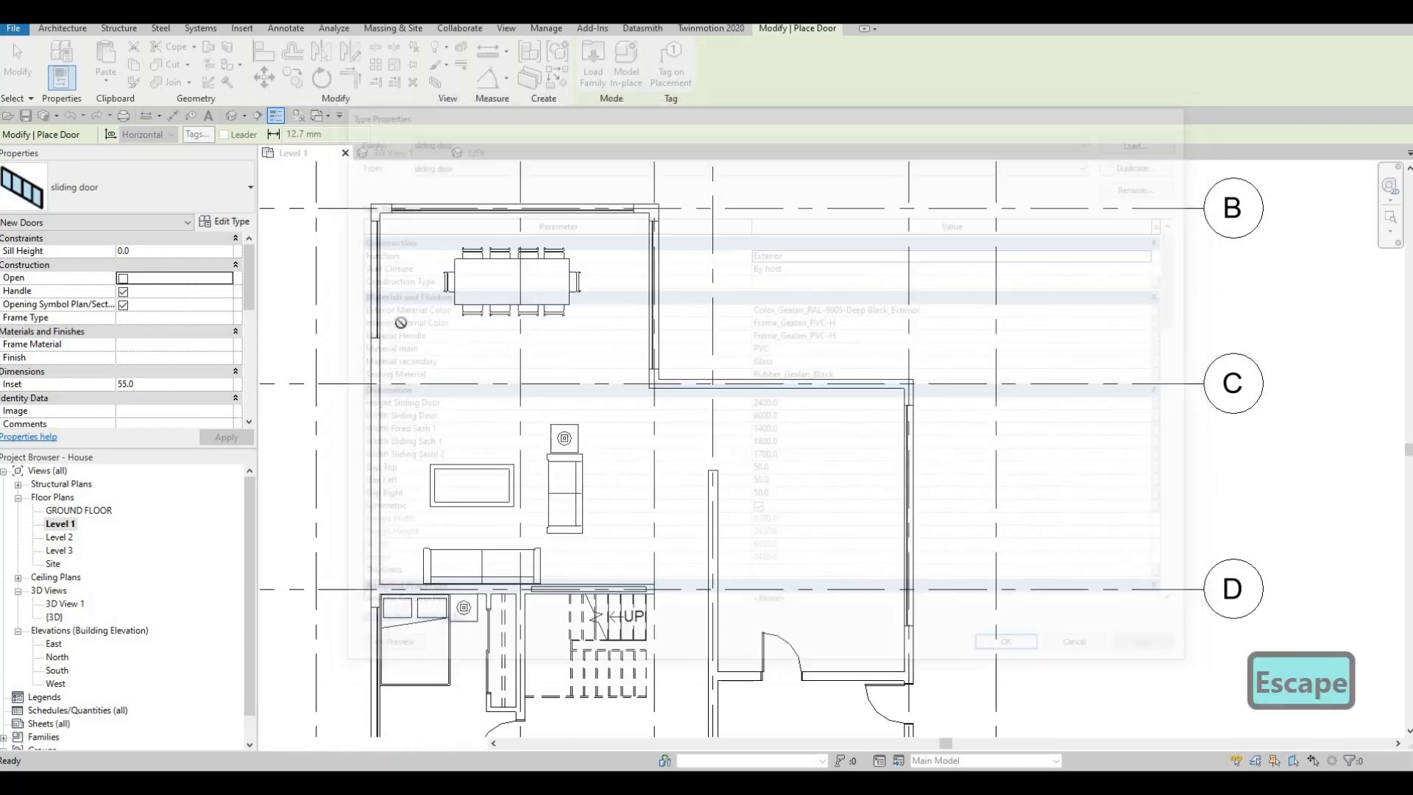
left_click(124, 305)
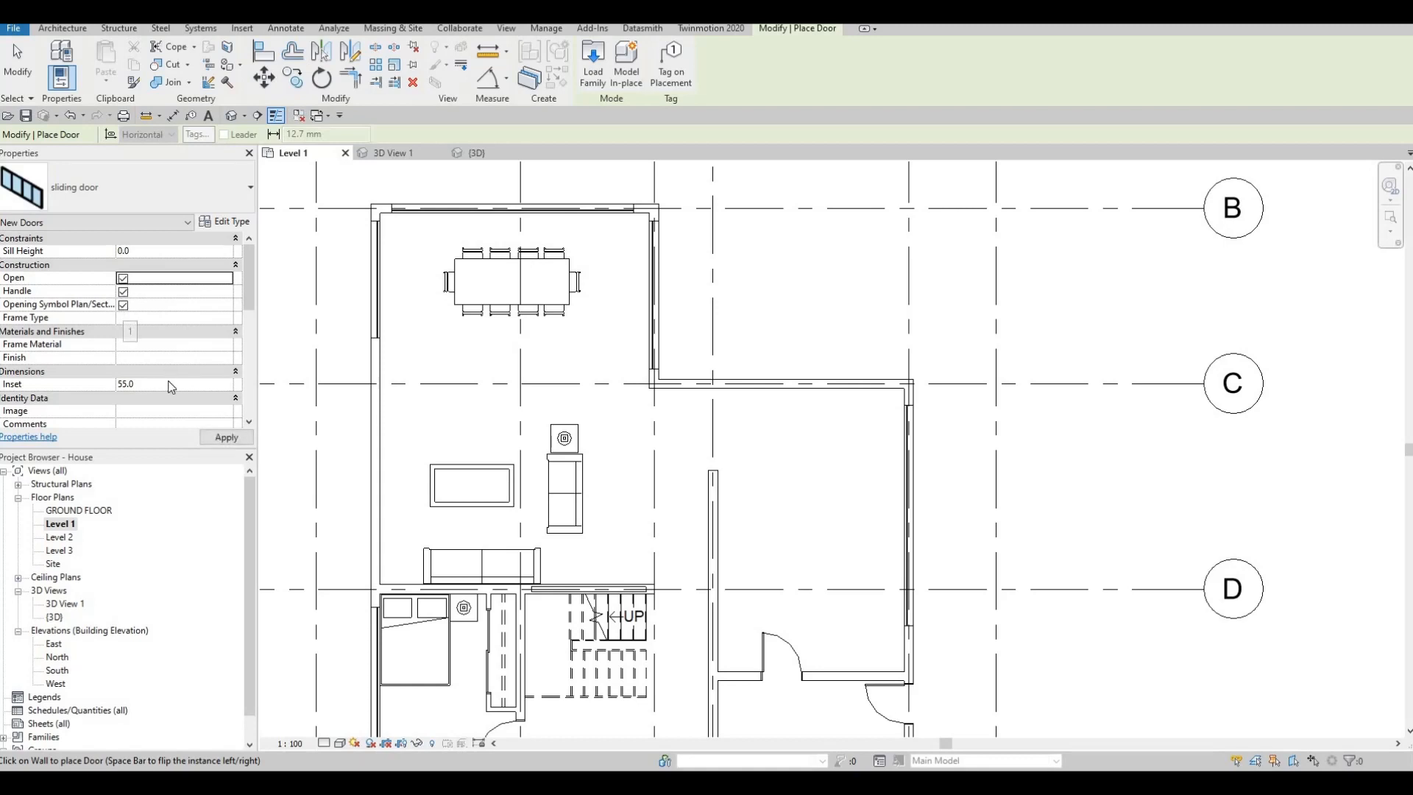
scroll(171, 388, "down", 2)
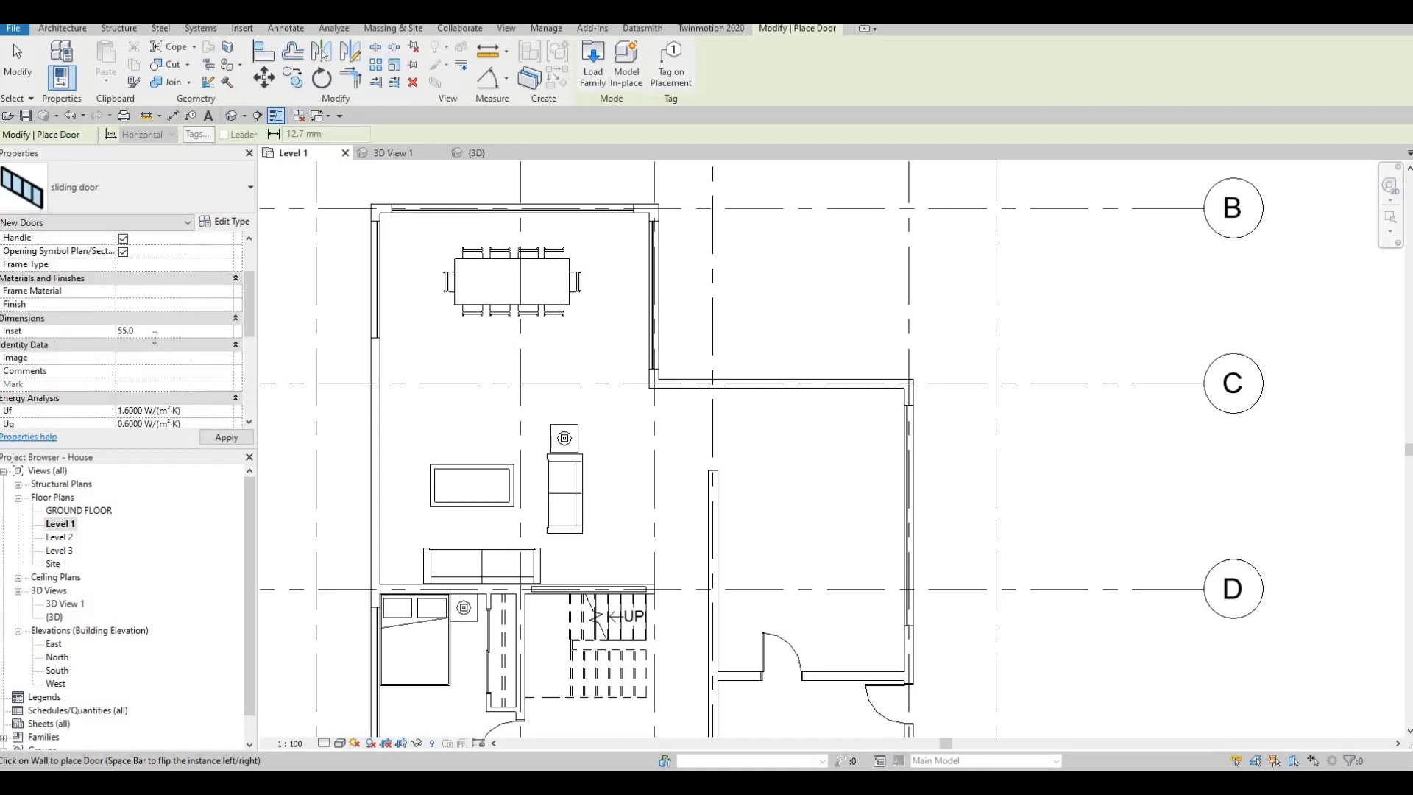
type("0")
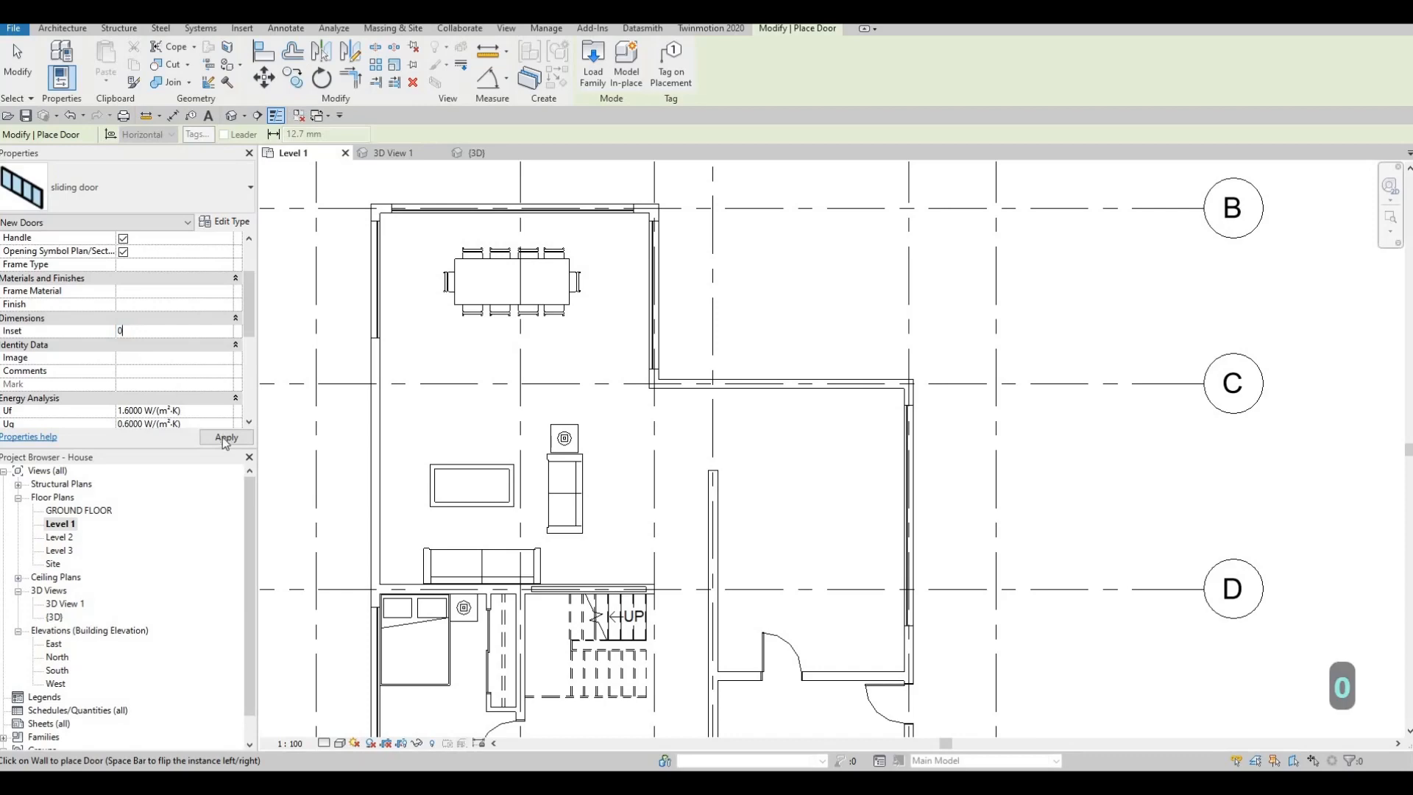
key("Return")
- Set the sliding door type's width to 5000 and its top, left and right gaps to 0
left_click(232, 223)
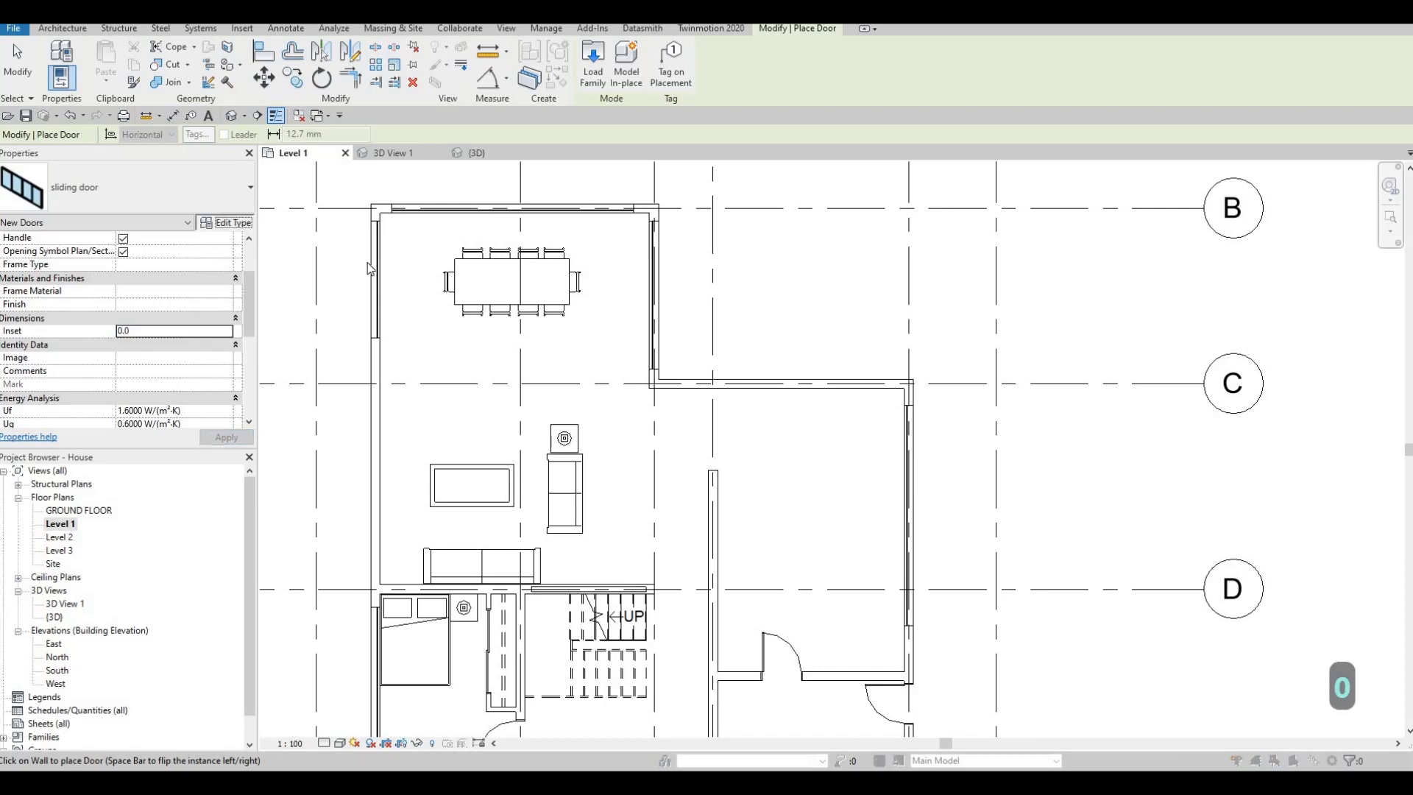
left_click(800, 419)
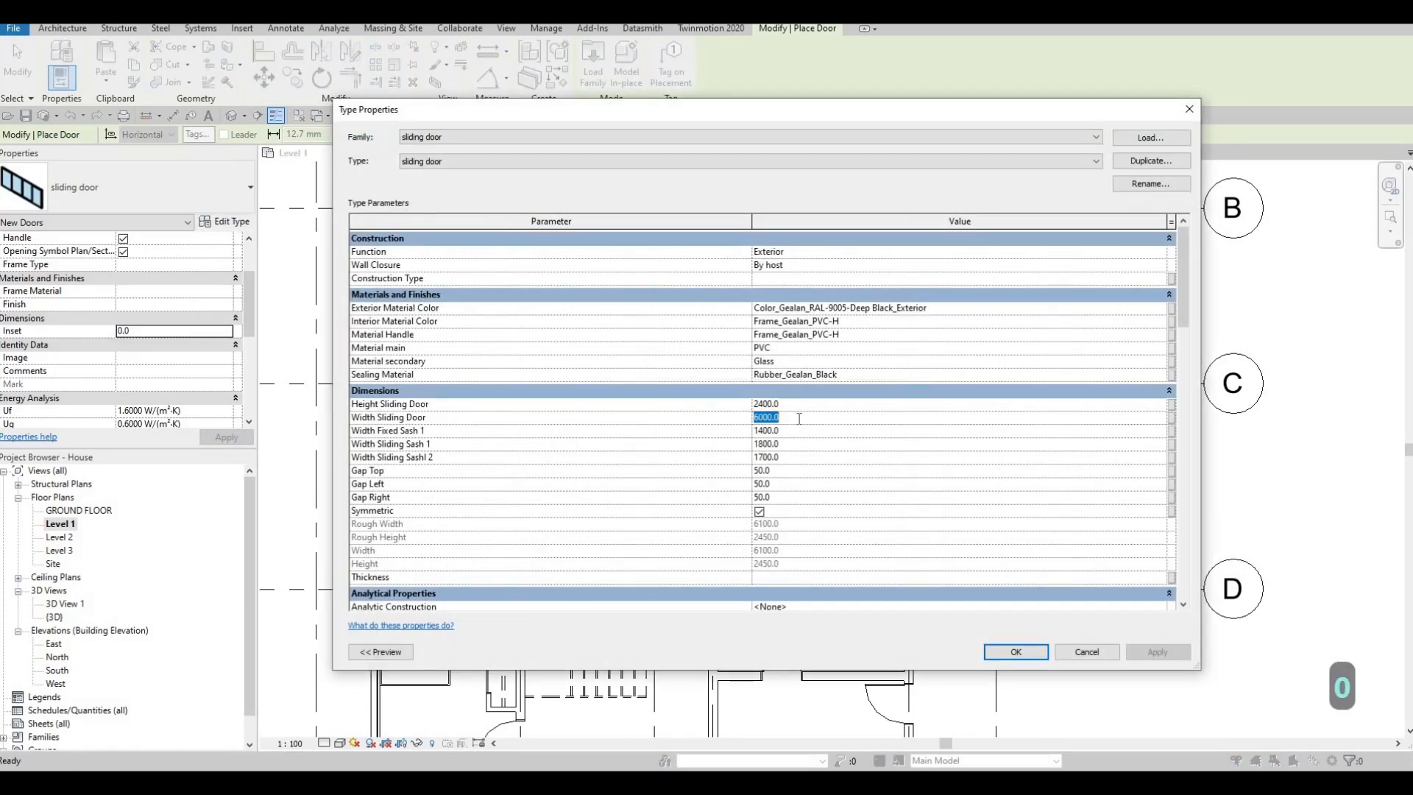
type("5000")
key("Return")
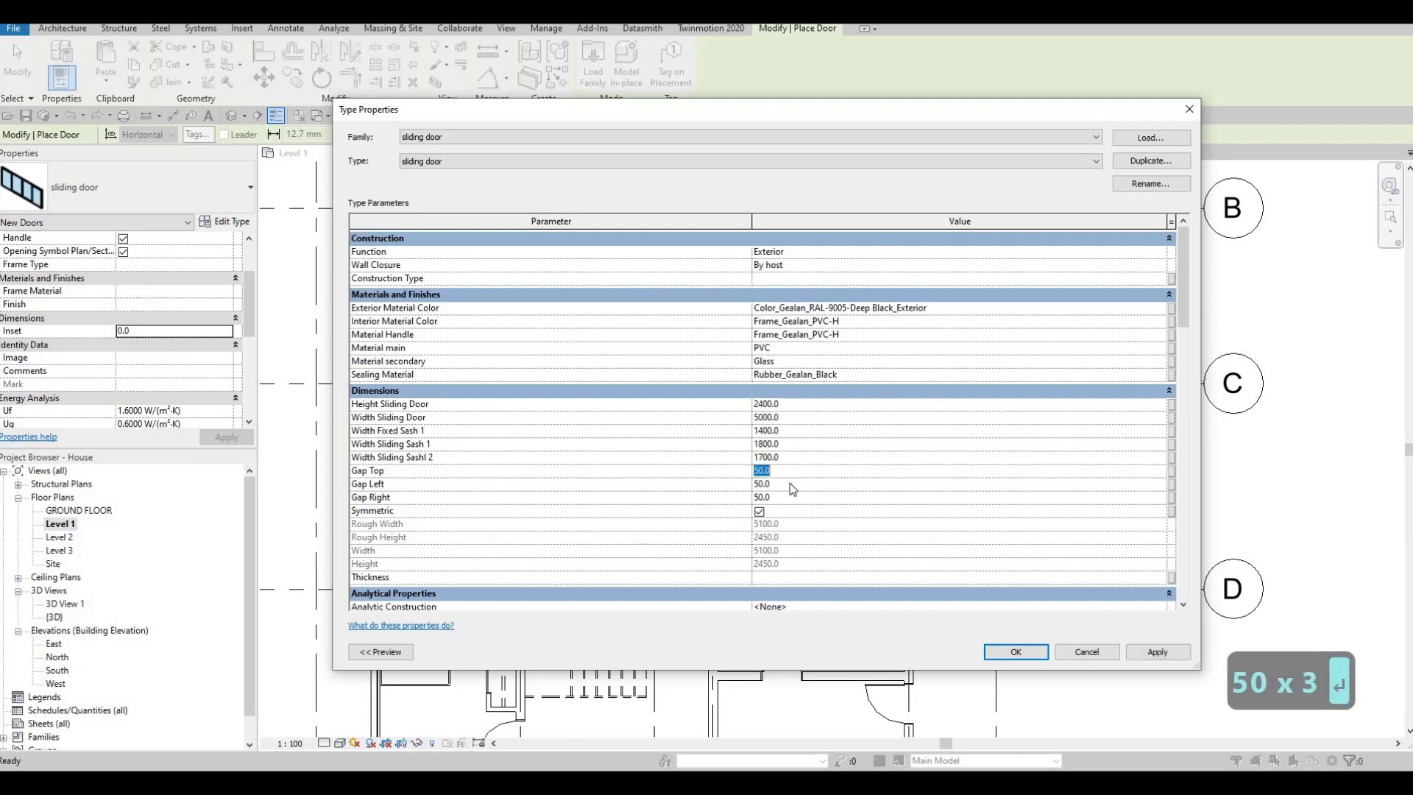
type("00")
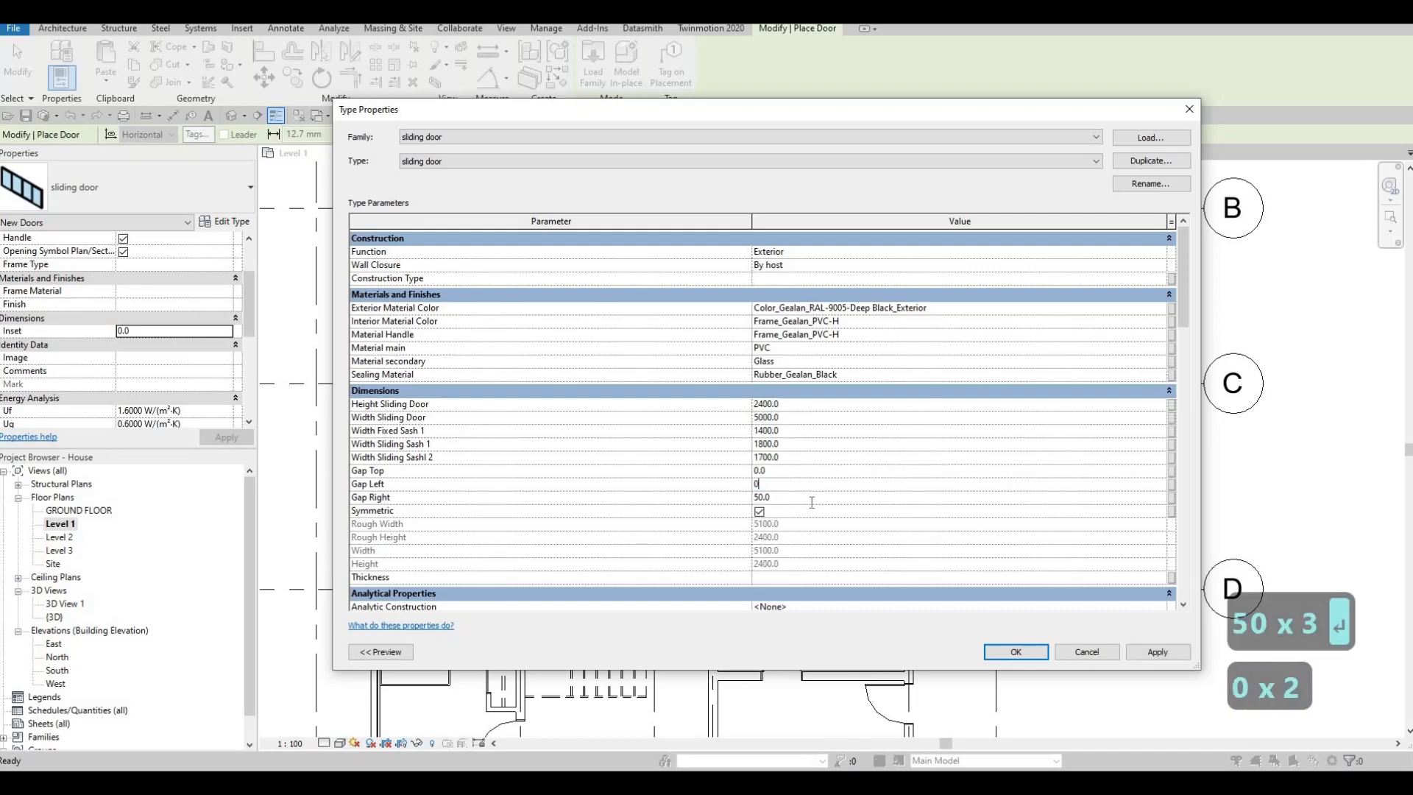
left_click(1153, 656)
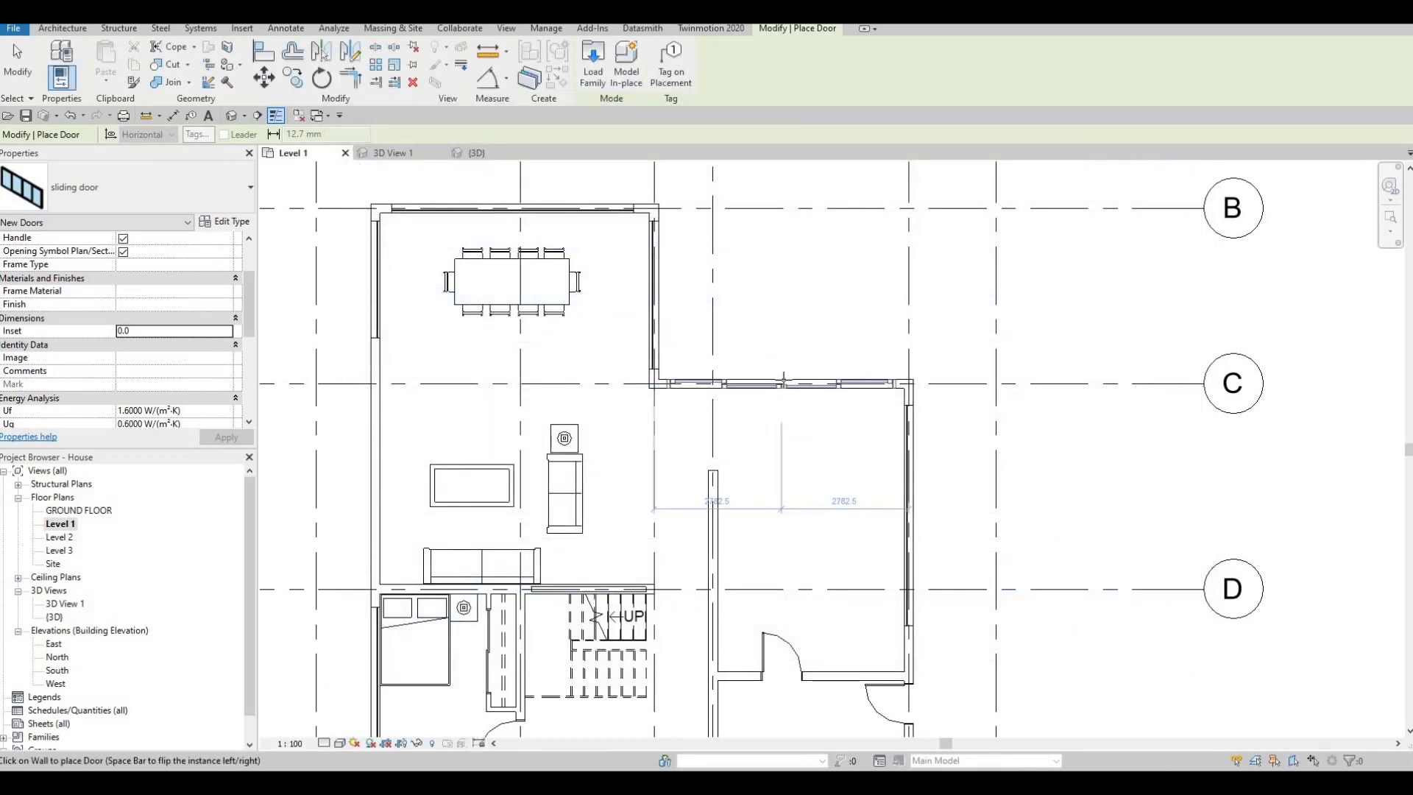
- Place the sliding door centred in the exterior wall along grid C, between grids 3 and 5
scroll(785, 381, "up", 3)
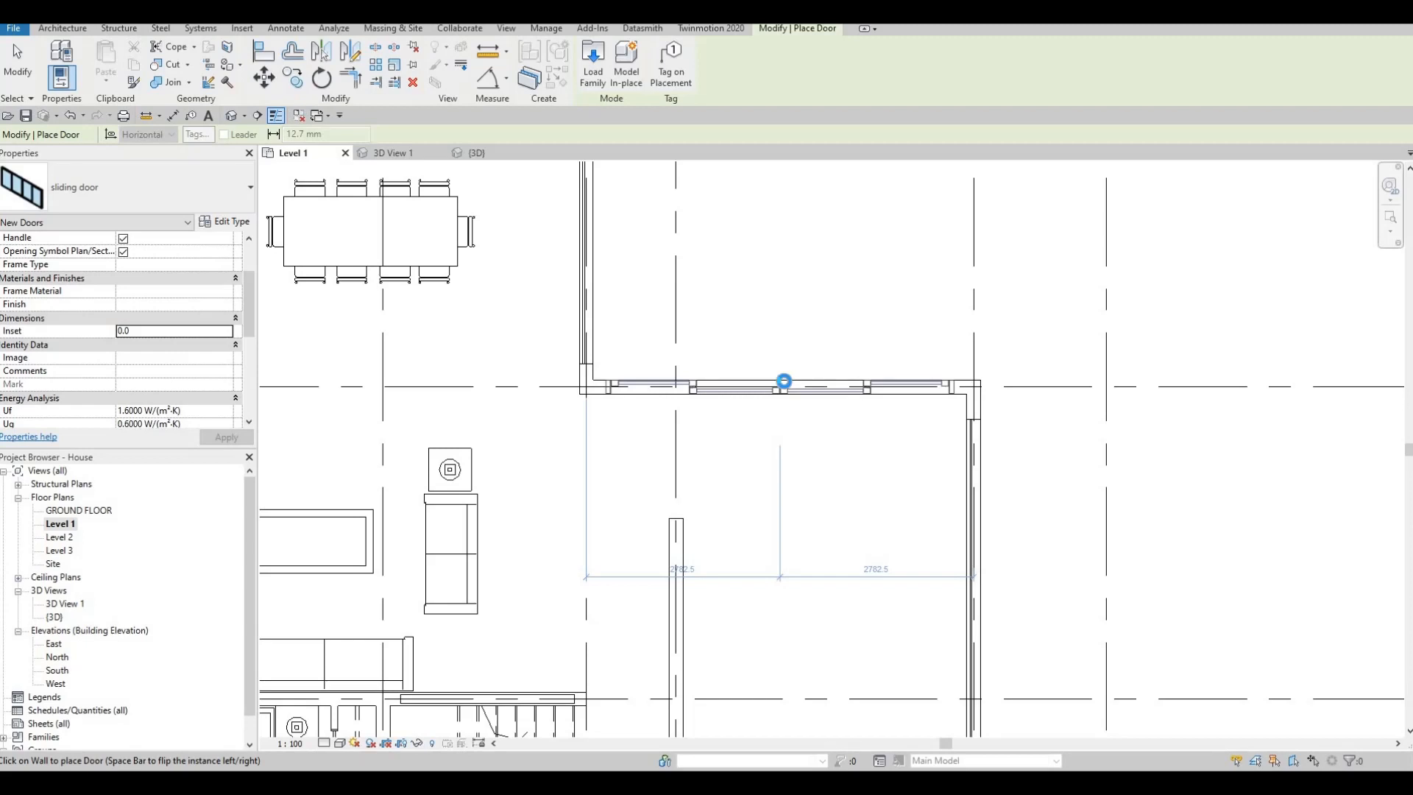
left_click(783, 382)
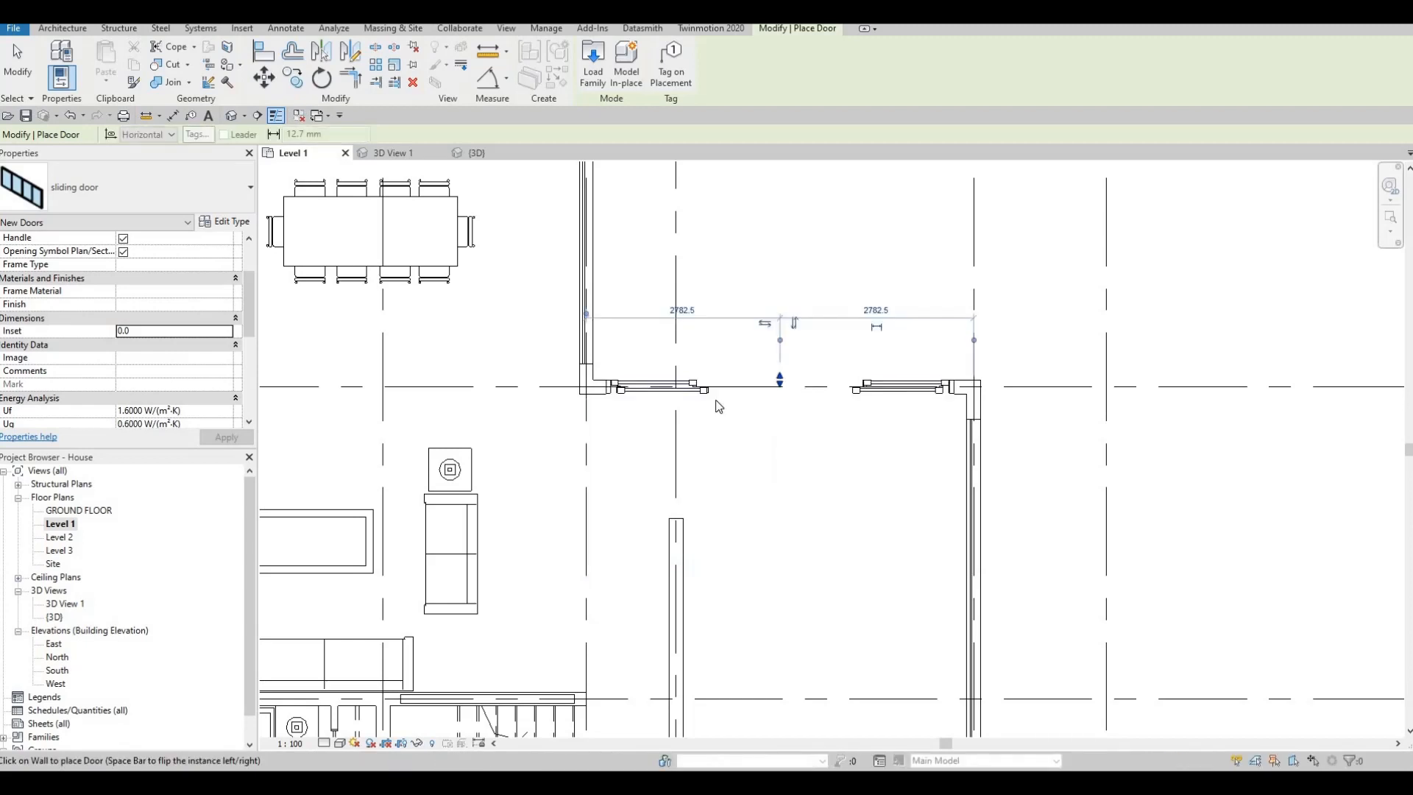
key("Escape")
key("Escape")
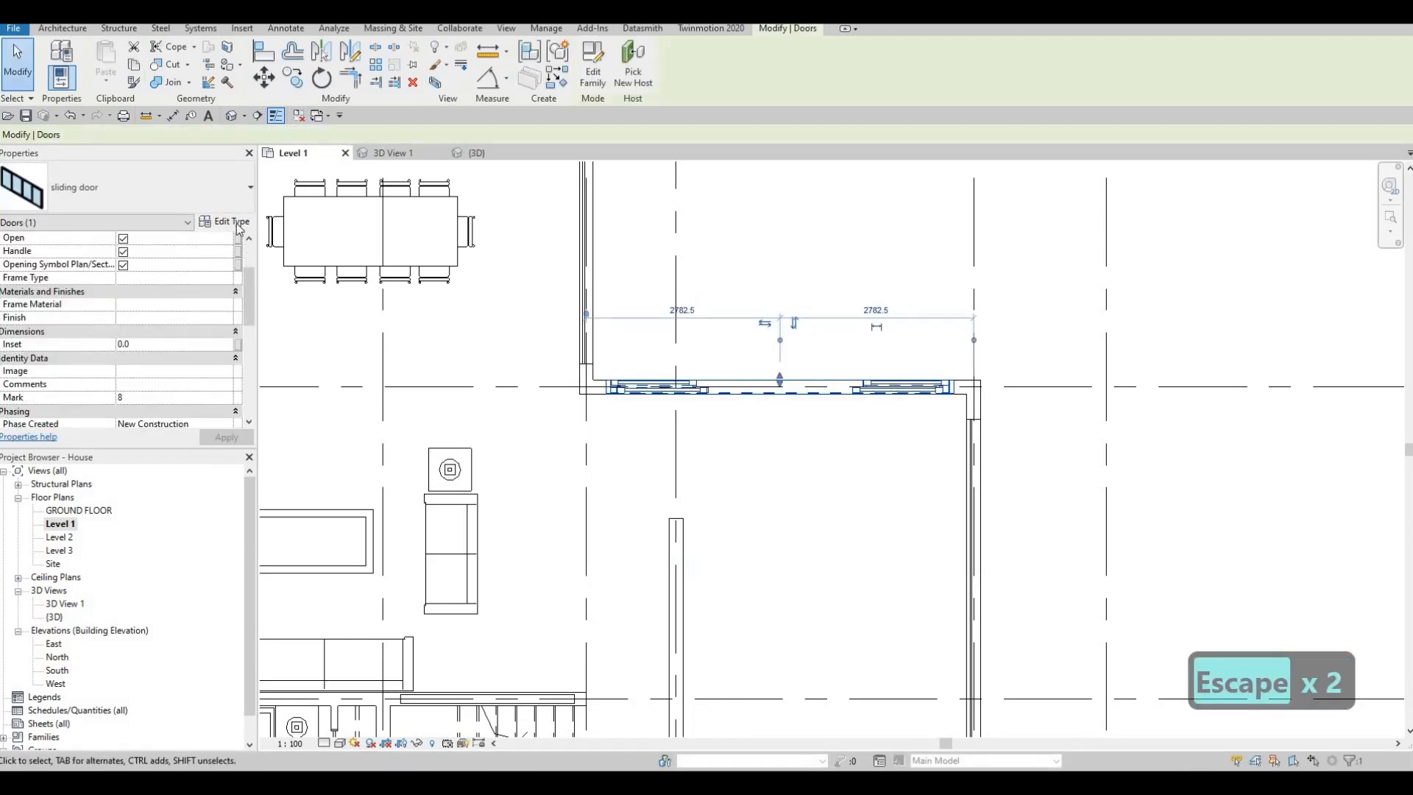
- Set the height of the placed sliding door's type to 2500
left_click(225, 221)
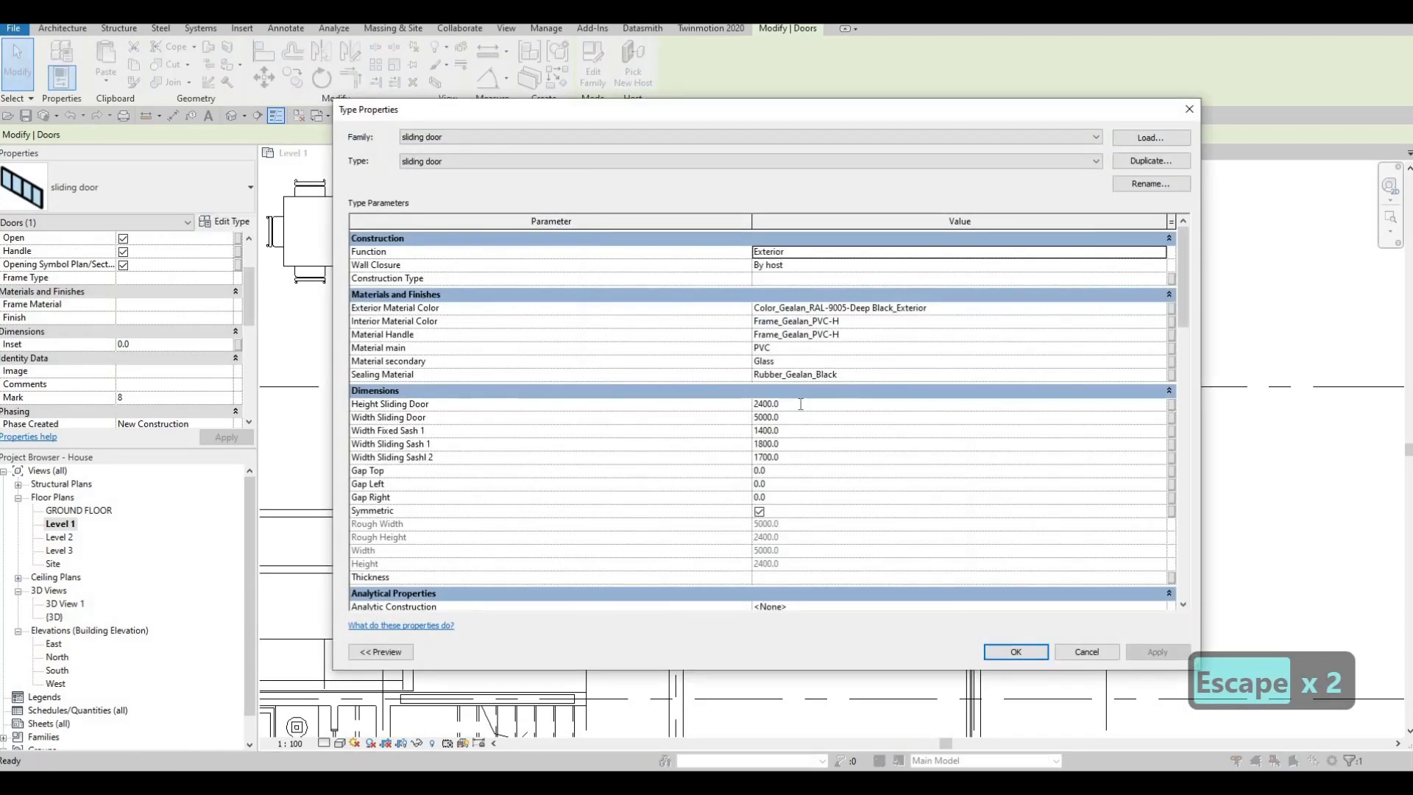
left_click(801, 404)
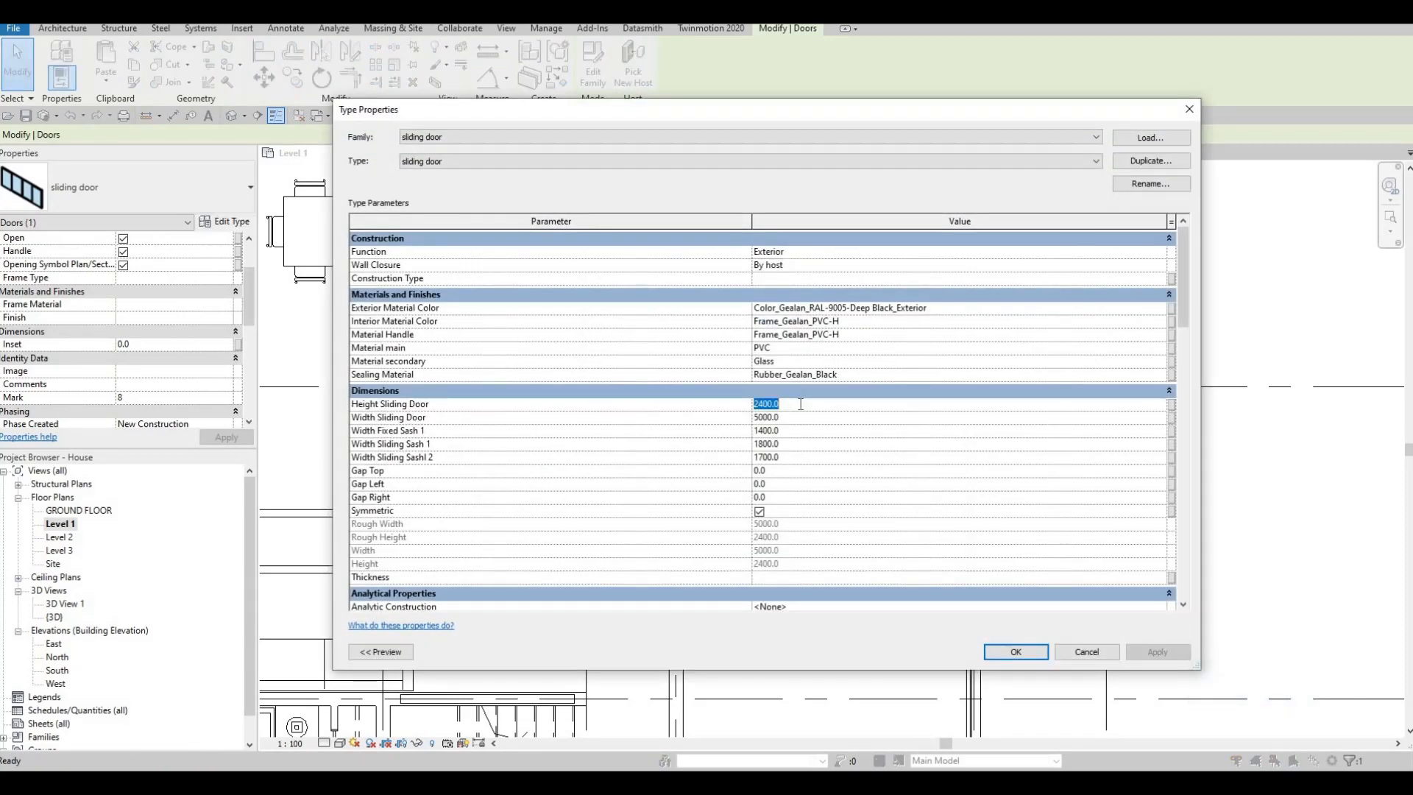
type("2500")
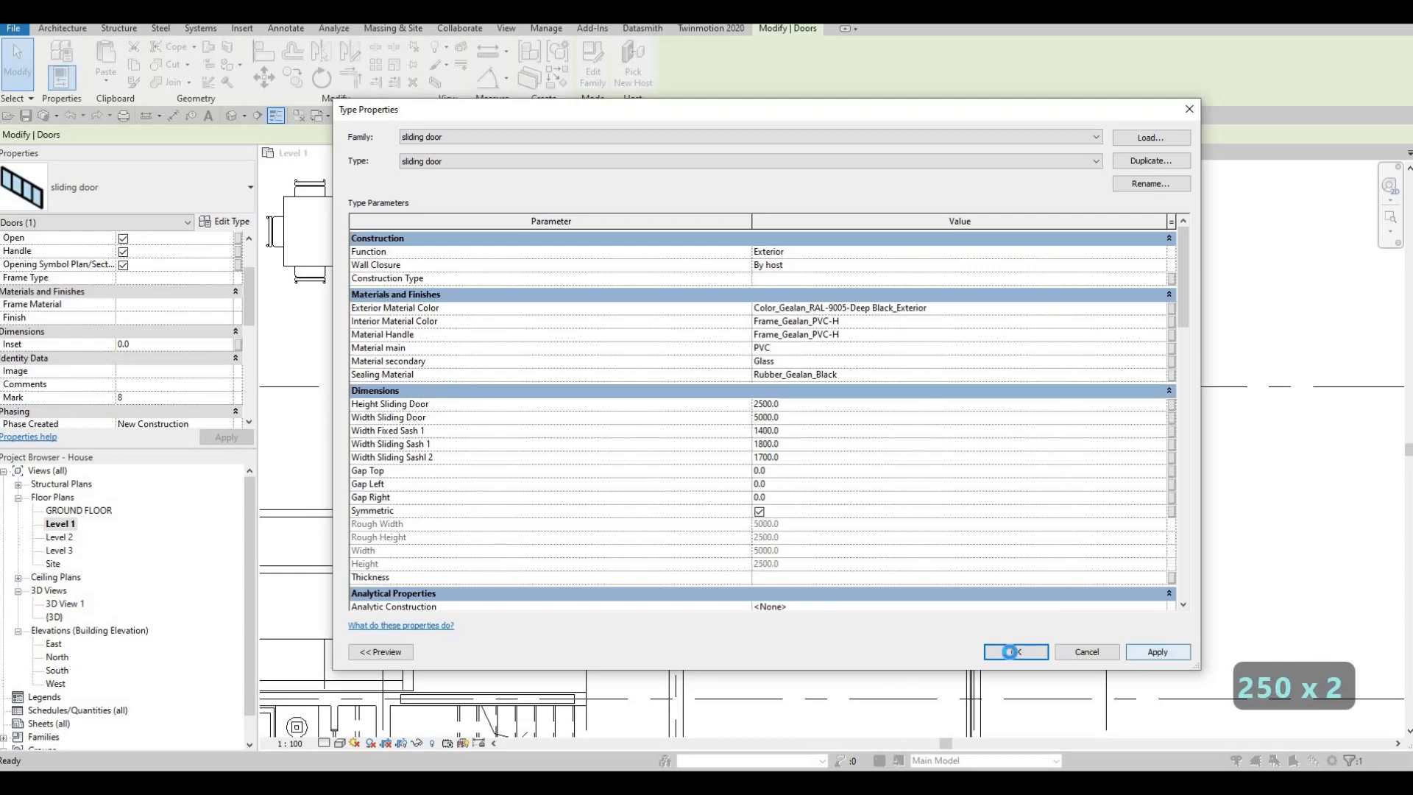
left_click(1011, 651)
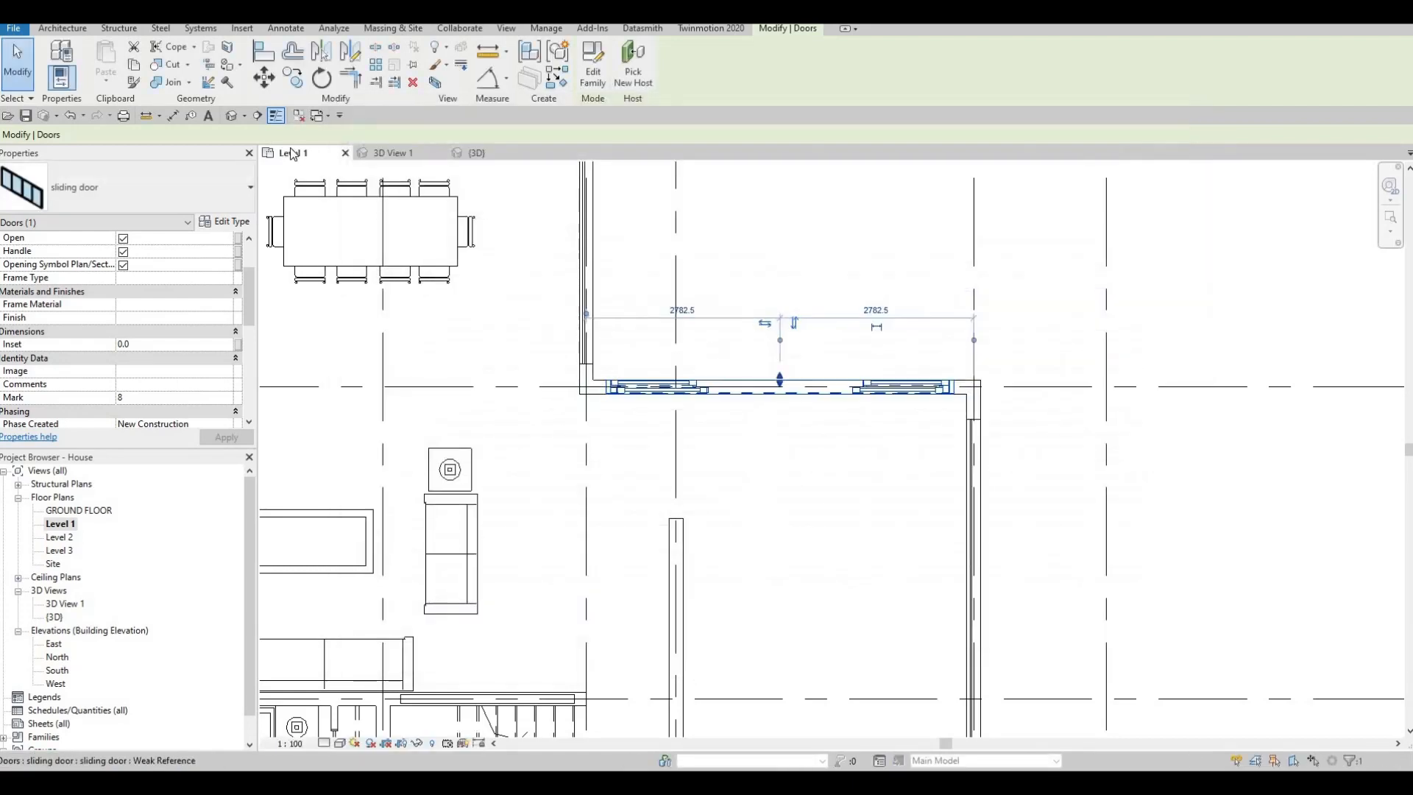
- Examine the new sliding door and the adjacent glazing in the 3D view from outside and inside the house
left_click(476, 152)
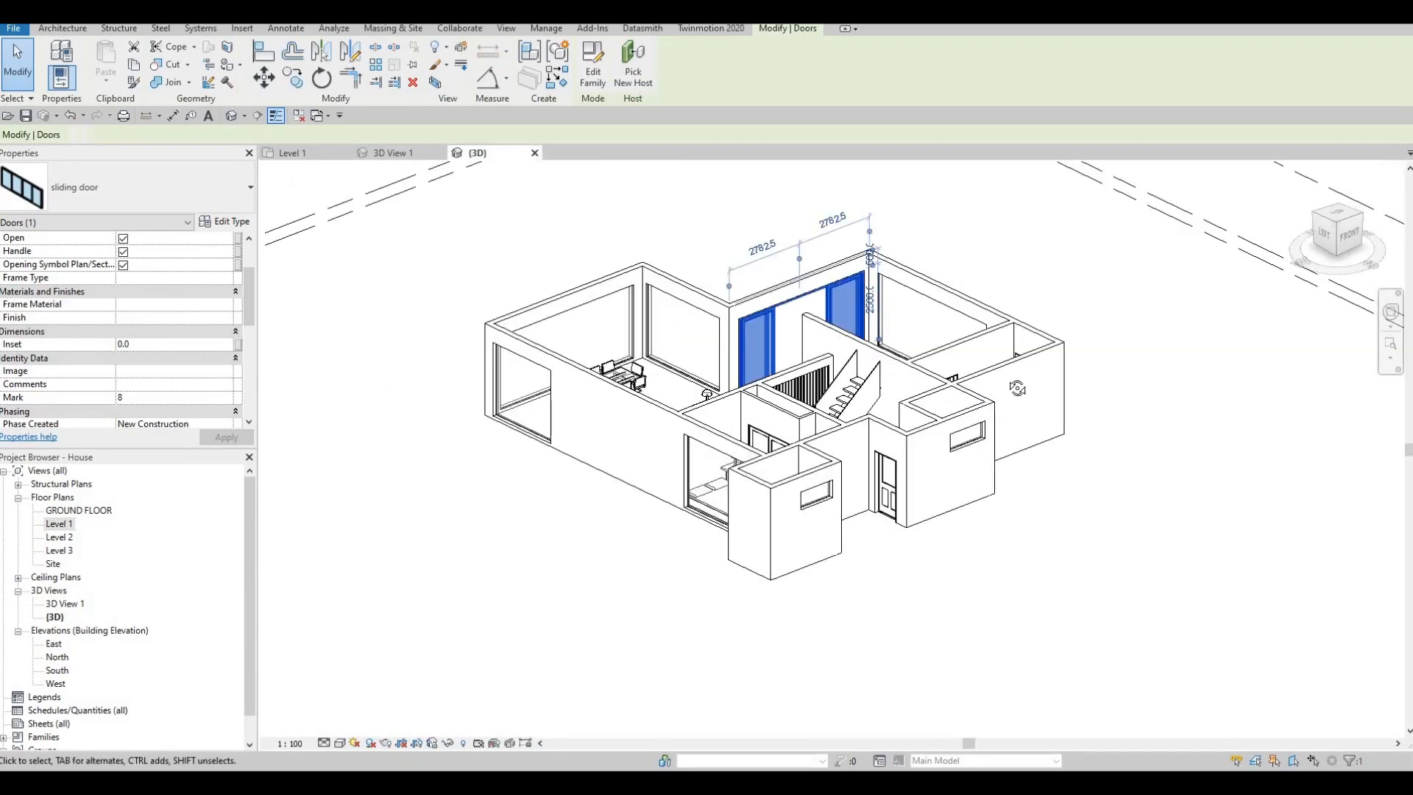
middle_click_drag(1058, 387, 1059, 347, "shift")
key("Escape")
middle_click_drag(914, 344, 1097, 283, "shift")
scroll(868, 261, "up", 3)
scroll(865, 259, "up", 2)
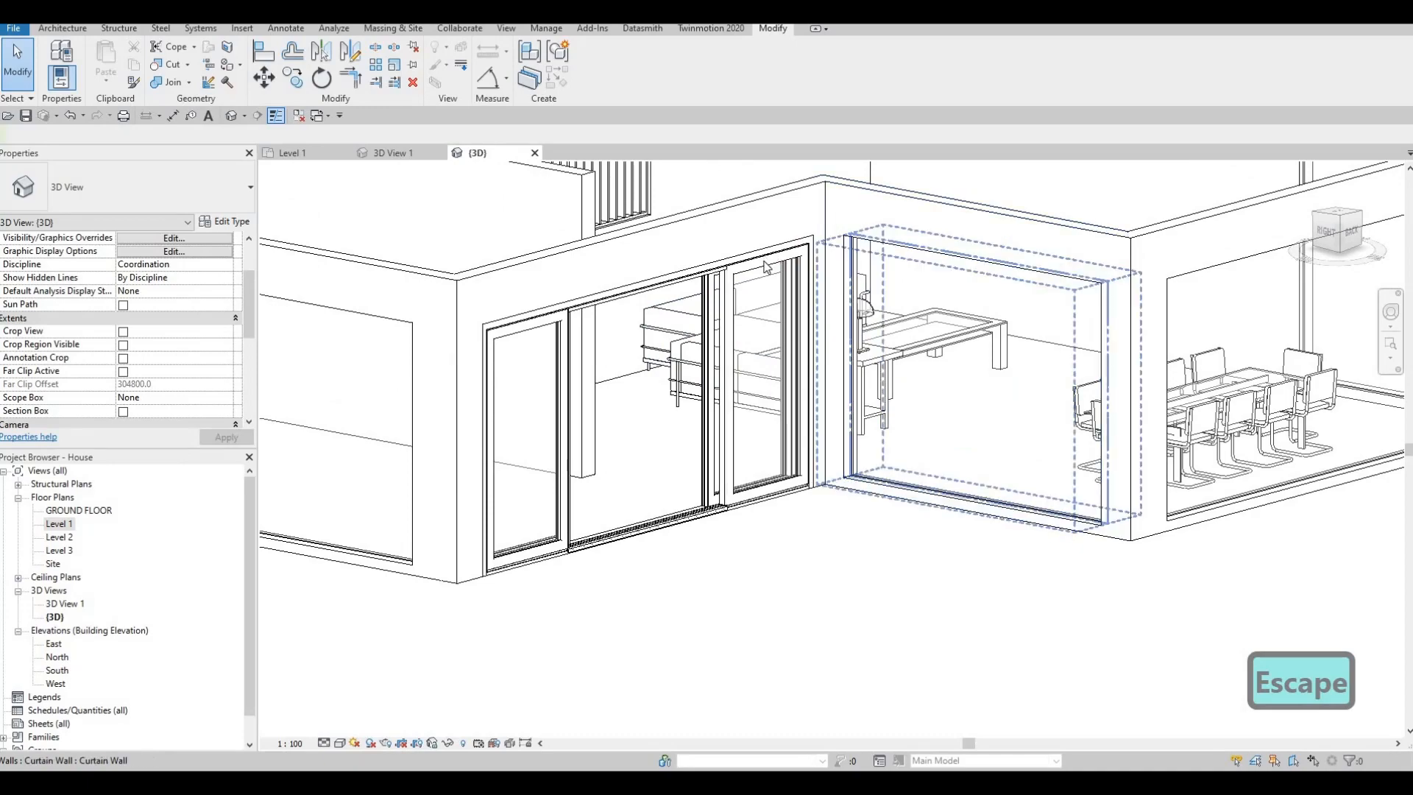
scroll(810, 302, "down", 1)
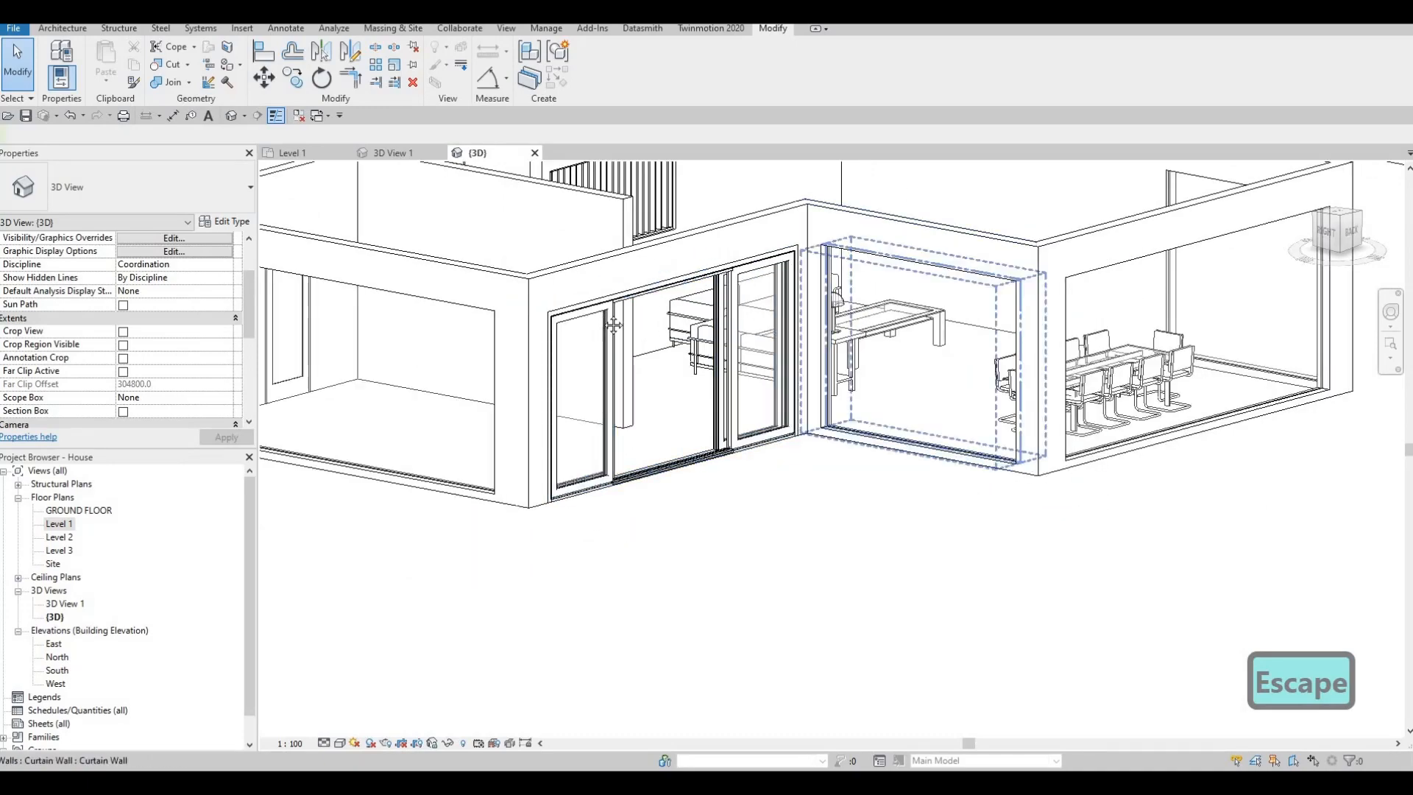
middle_click_drag(817, 298, 725, 302, "shift")
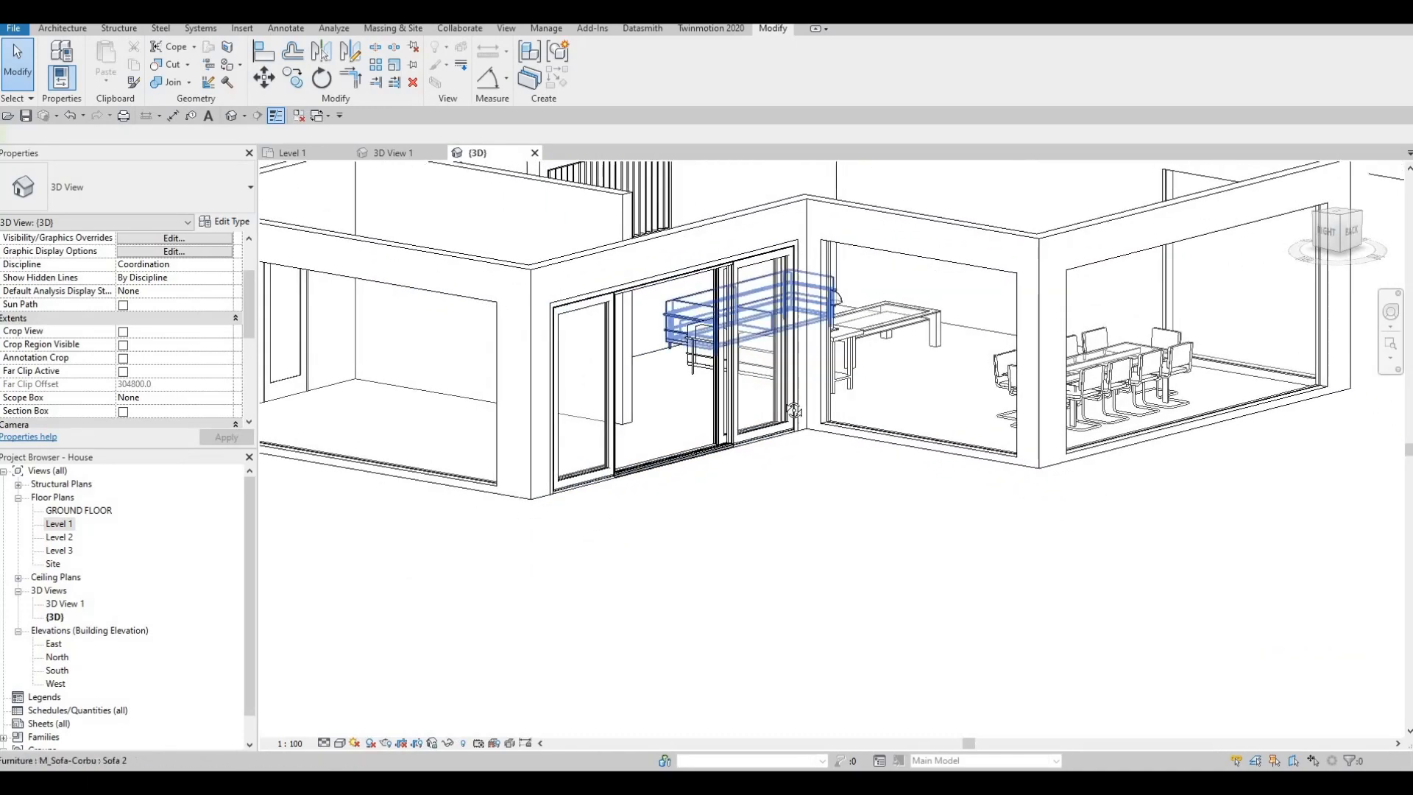
middle_click_drag(666, 445, 340, 511, "shift")
scroll(666, 438, "up", 3)
left_click(714, 403)
scroll(710, 405, "down", 4)
key("Escape")
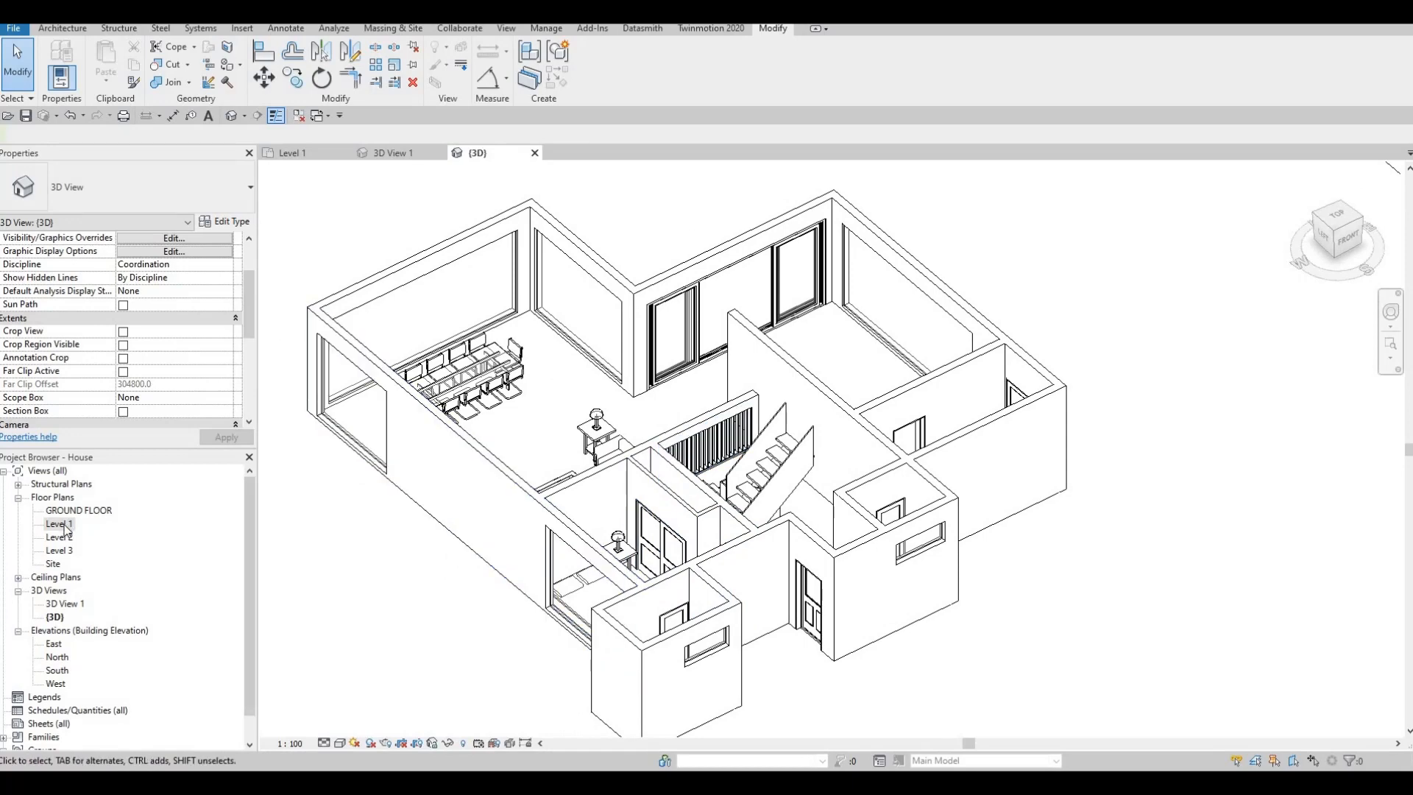
middle_click_drag(619, 570, 368, 273, "shift")
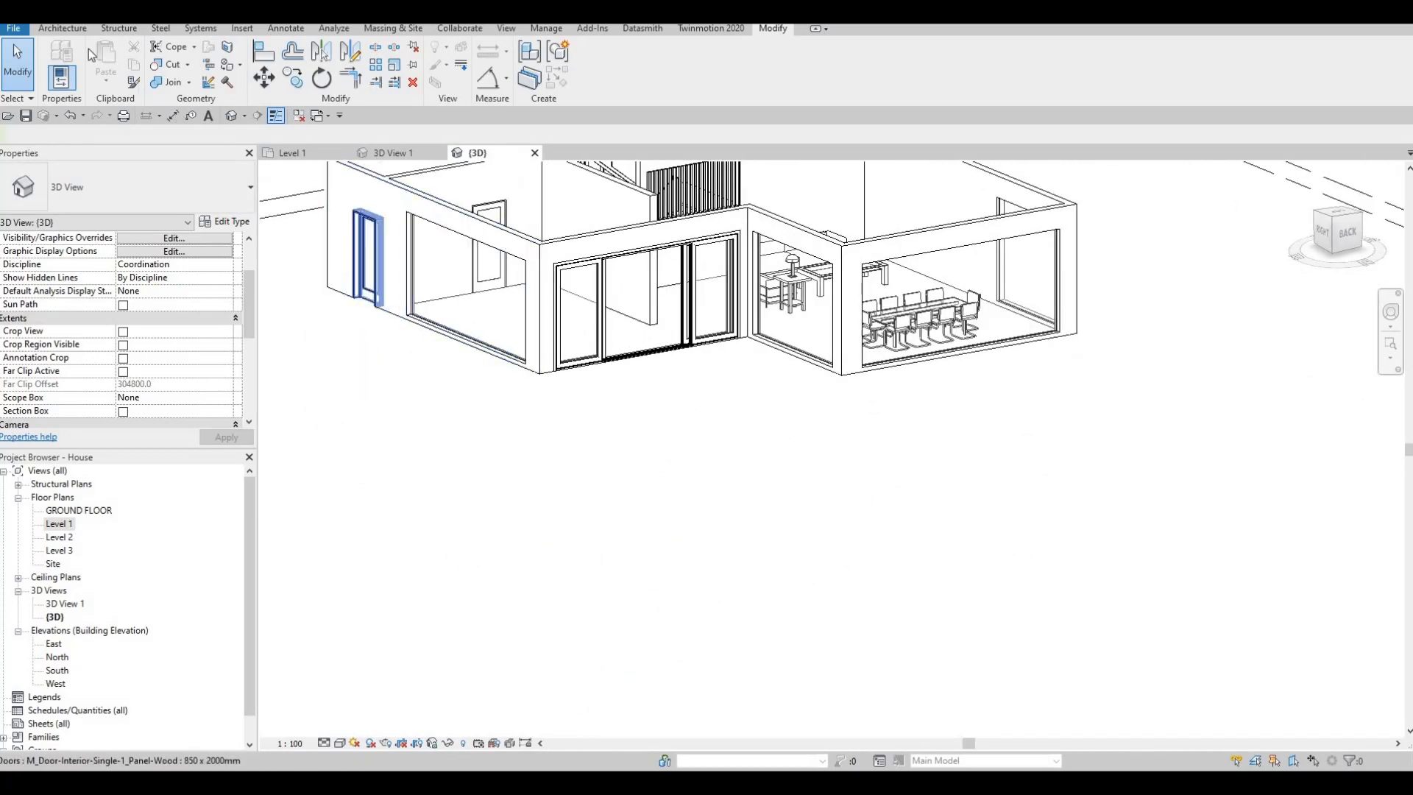
- Add vertical curtain grid lines to the glazing flanking the sliding door: four 1205 mm panels on one wall, 1076.7 mm thirds on the other
left_click(64, 32)
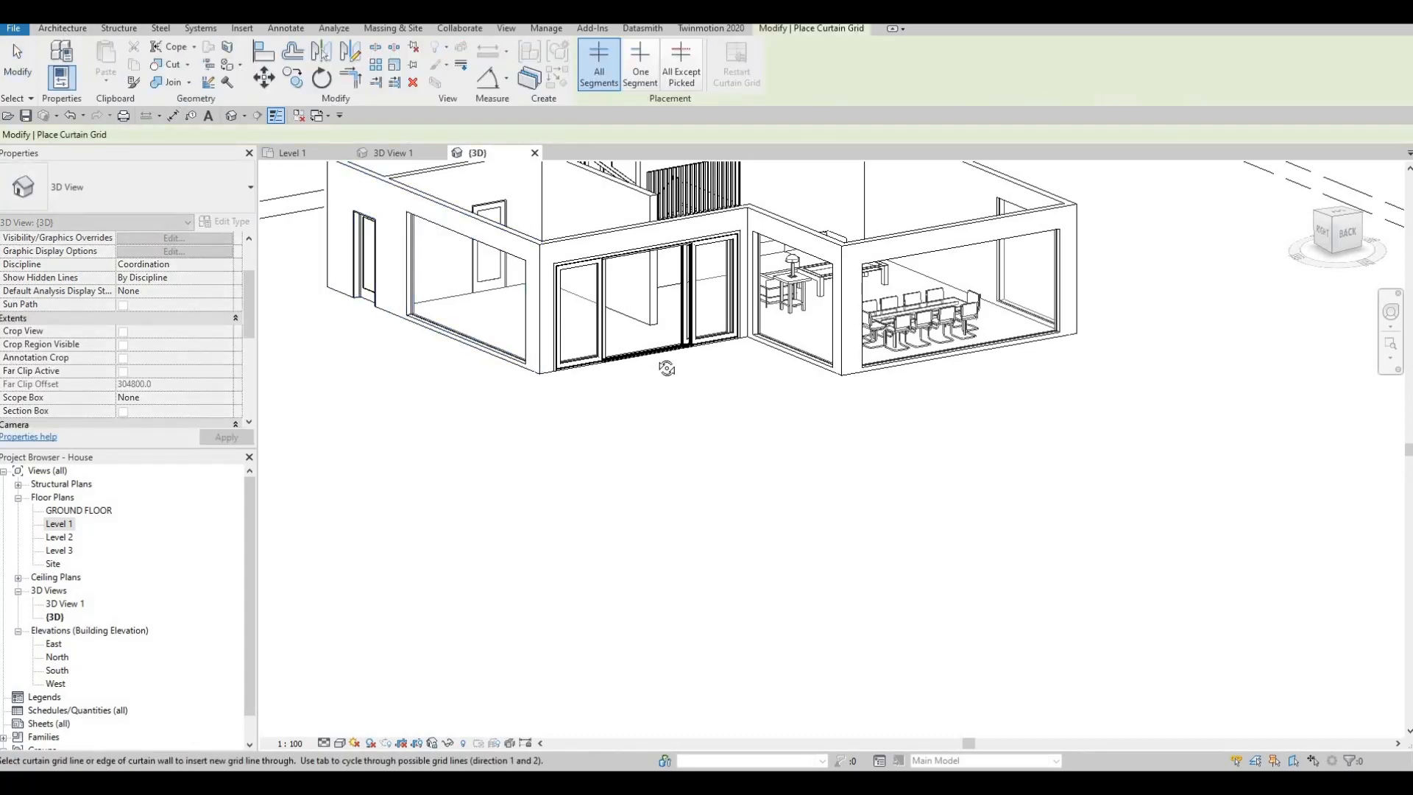
middle_click_drag(484, 278, 419, 259, "shift")
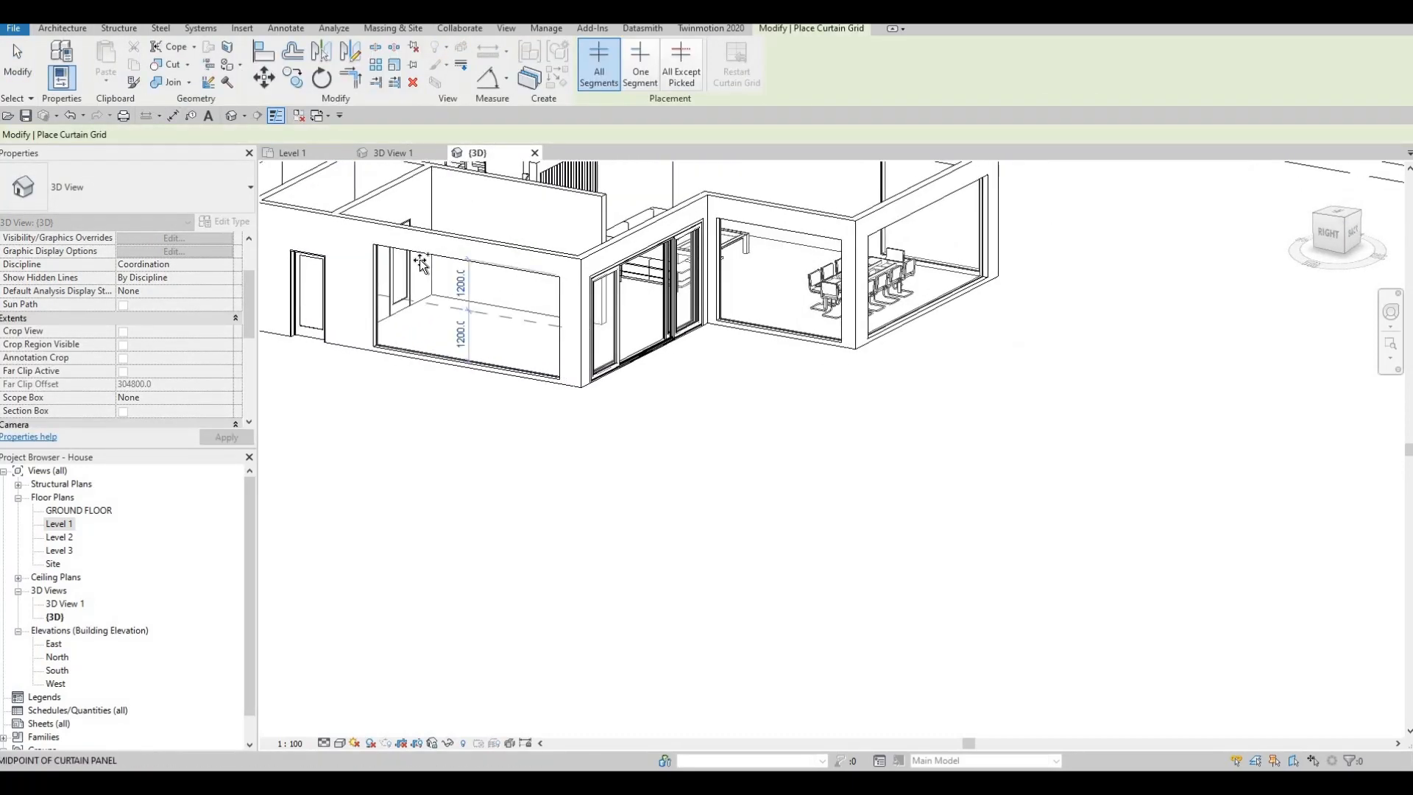
left_click(466, 267)
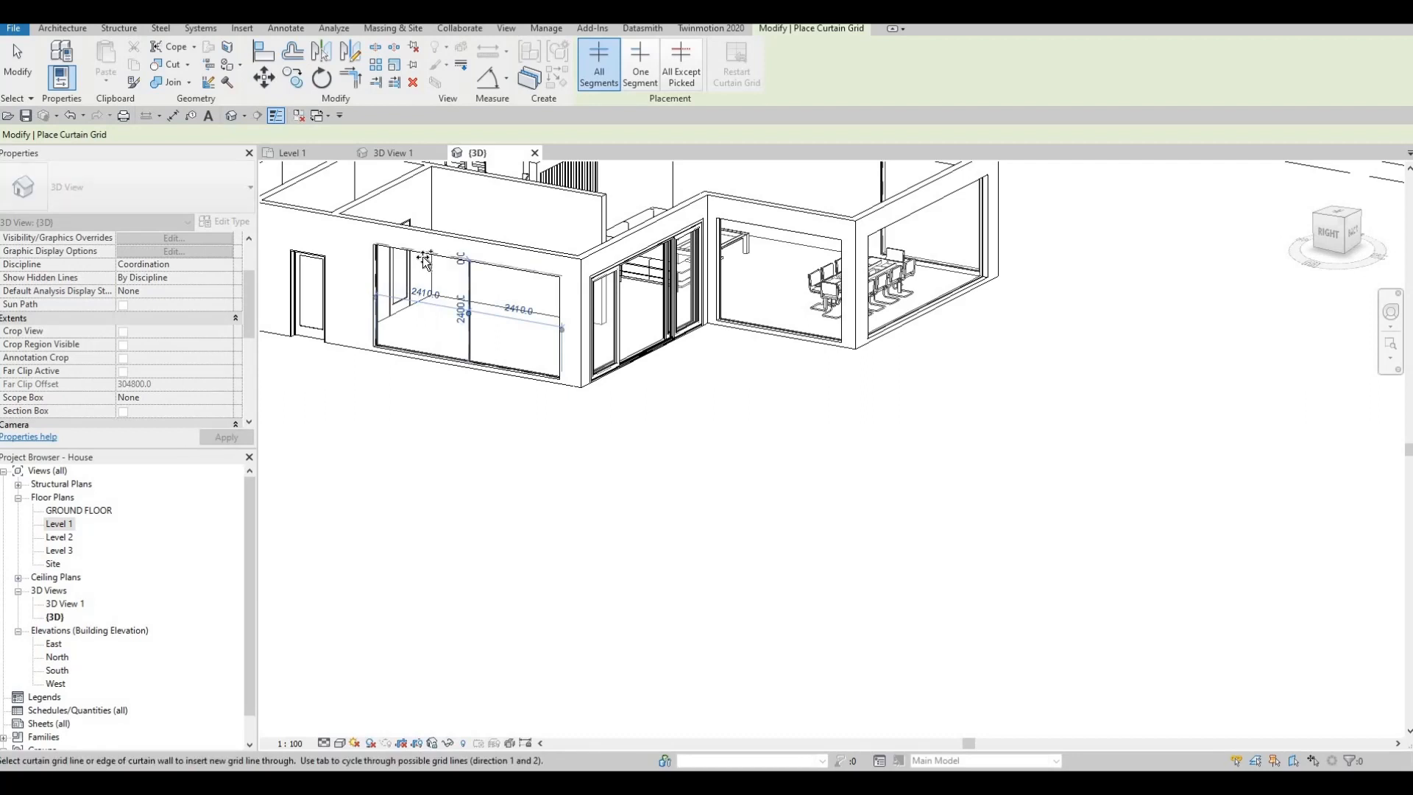
left_click(527, 279)
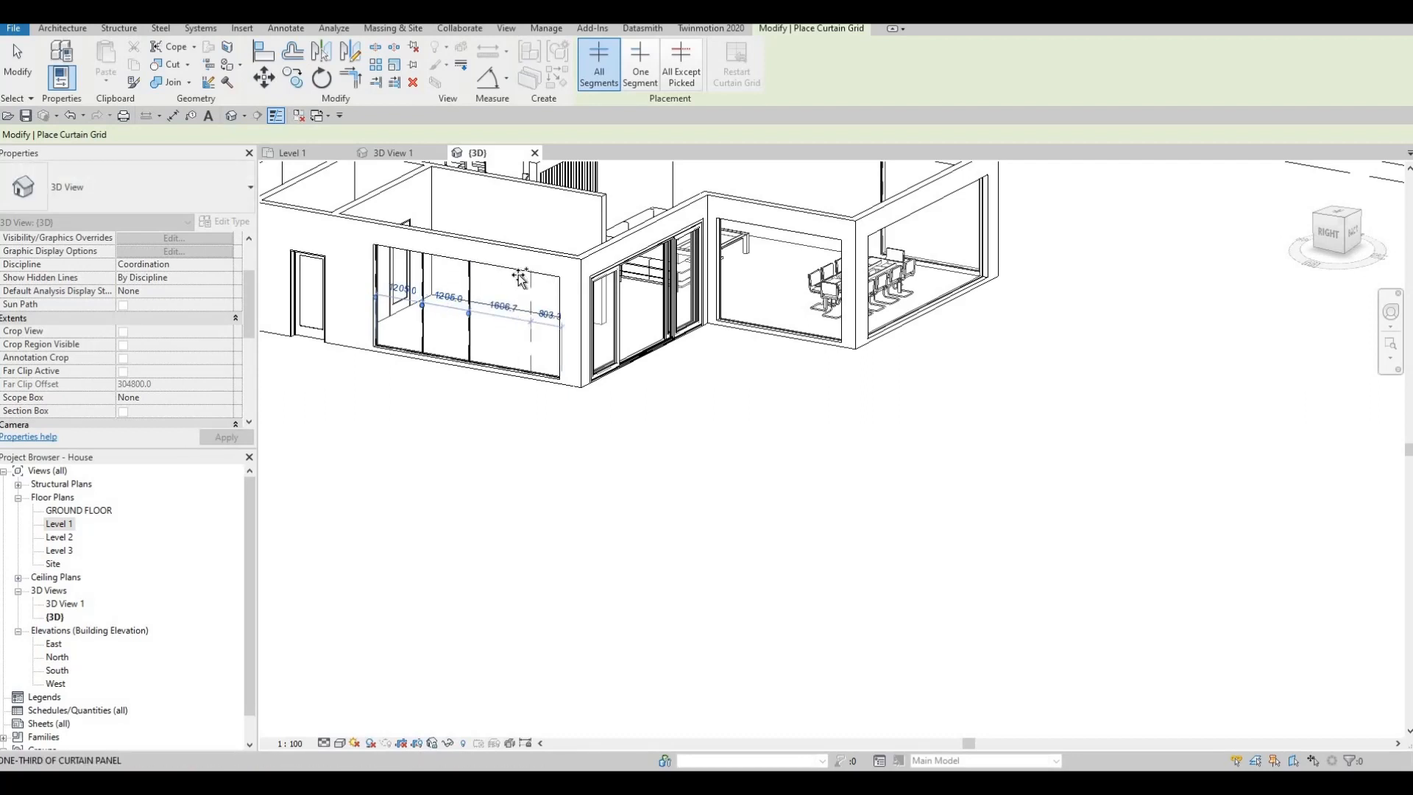
middle_click_drag(744, 301, 694, 332)
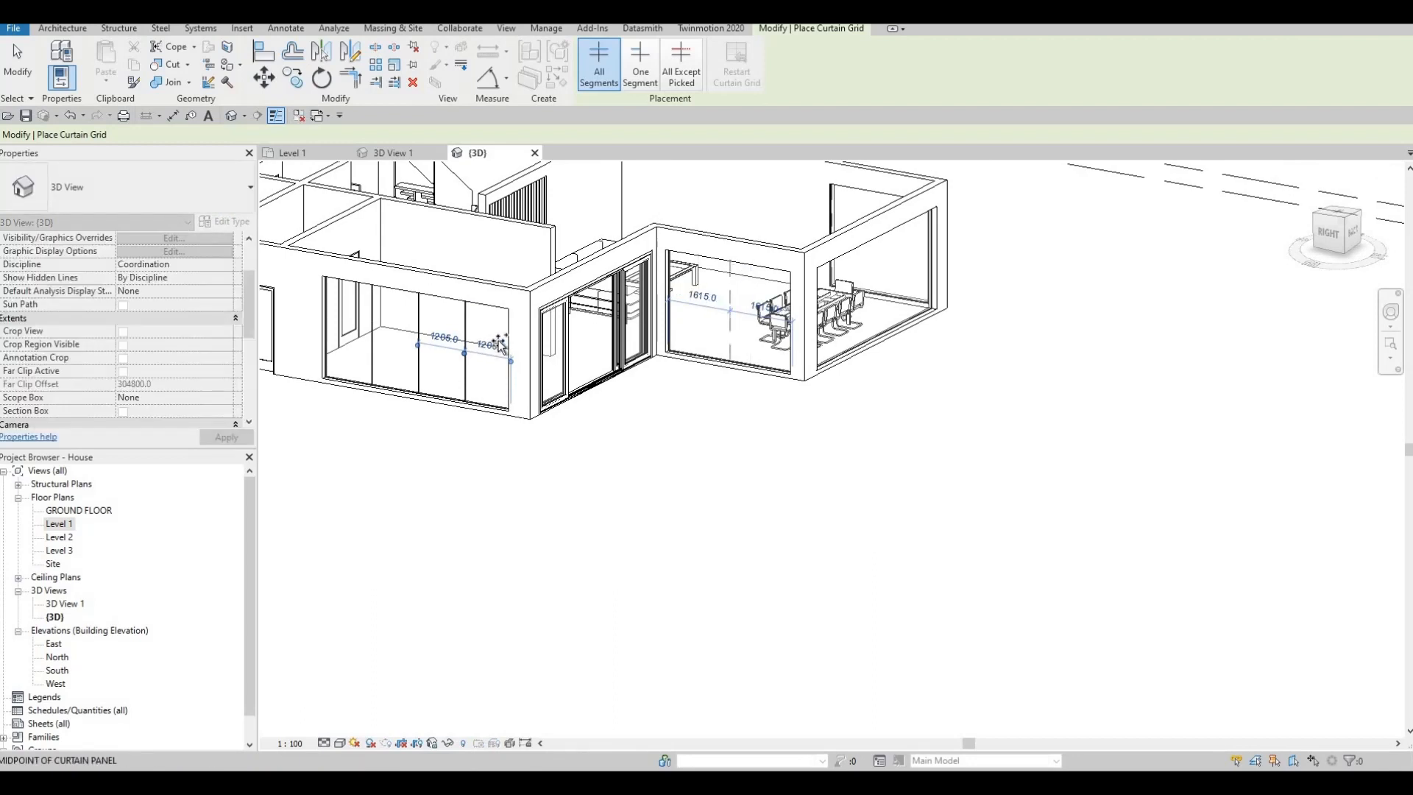
left_click(747, 270)
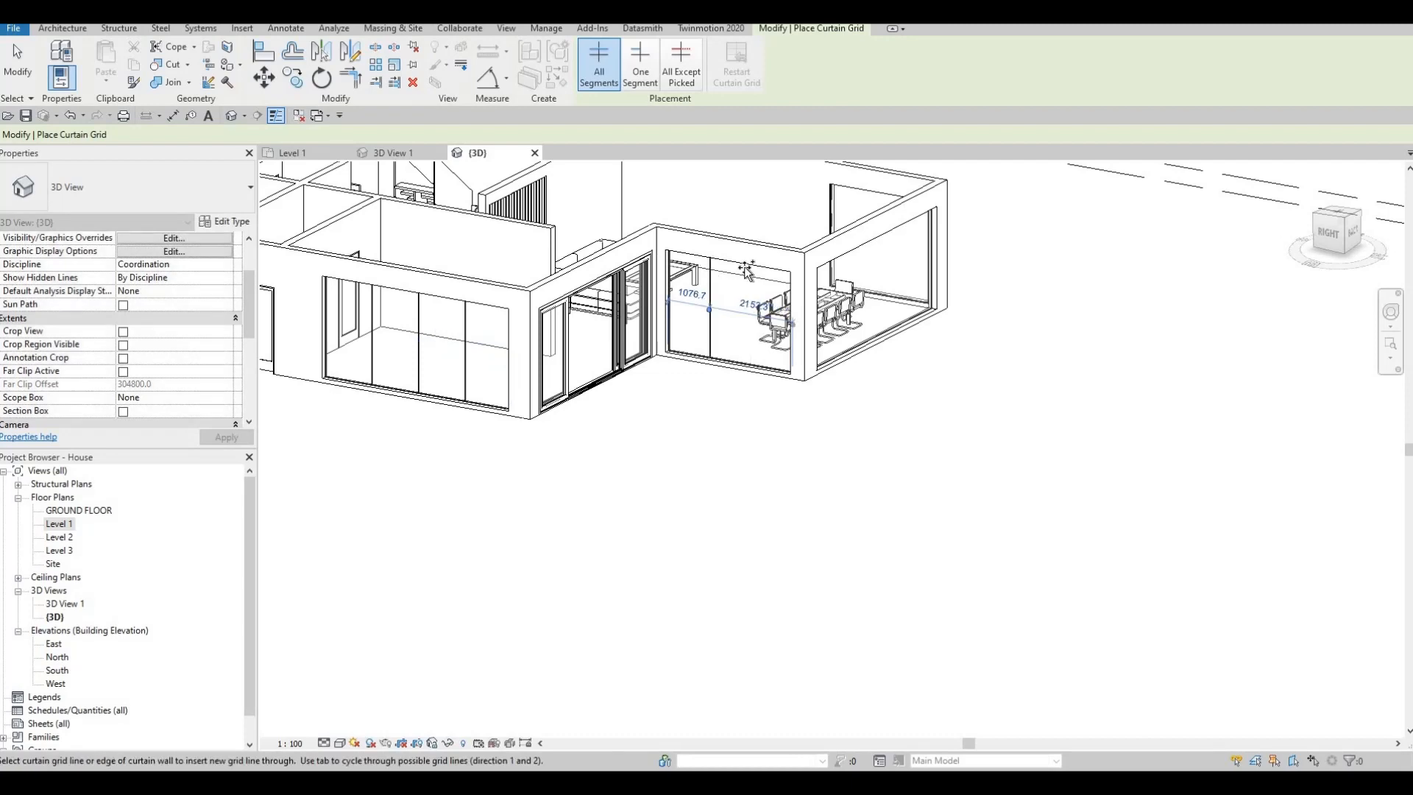
- Divide the dining area's long curtain wall into six equal panels and its side curtain wall into two 1280 mm panels
middle_click_drag(697, 395, 821, 291, "shift")
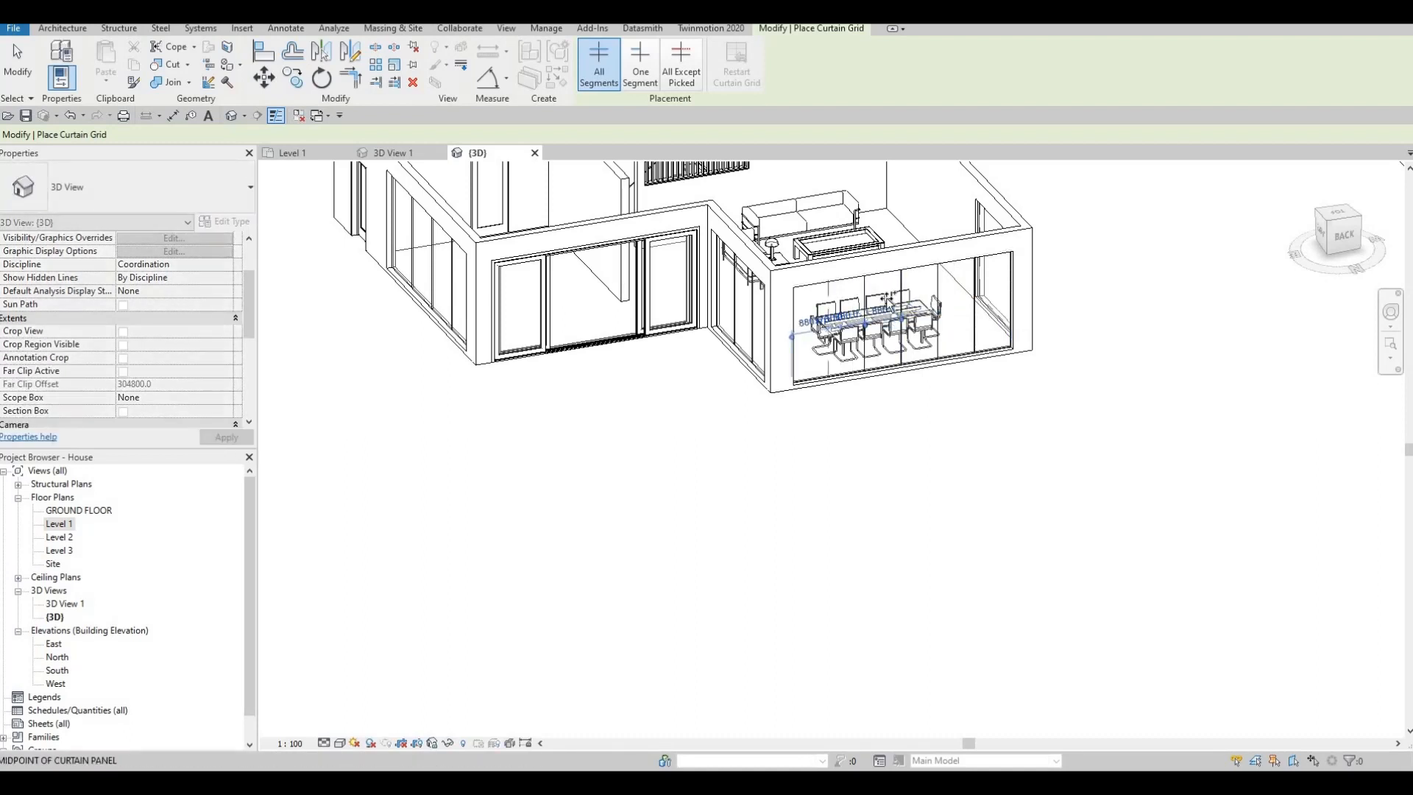
middle_click_drag(934, 328, 738, 337, "shift")
middle_click_drag(1030, 344, 765, 303)
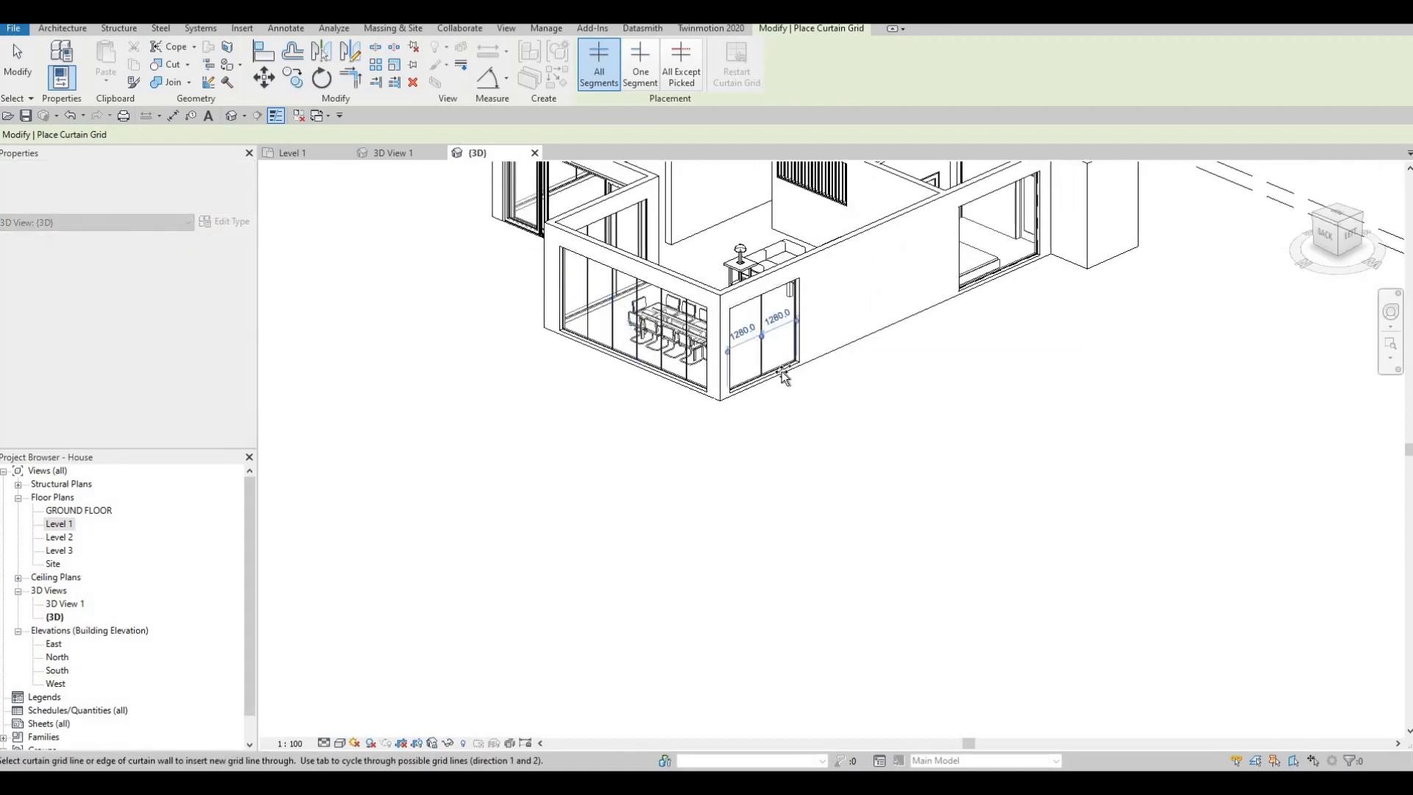
- Divide the bedroom's curtain wall into three 1000 mm panels with vertical curtain grid lines
middle_click_drag(792, 378, 913, 344, "shift")
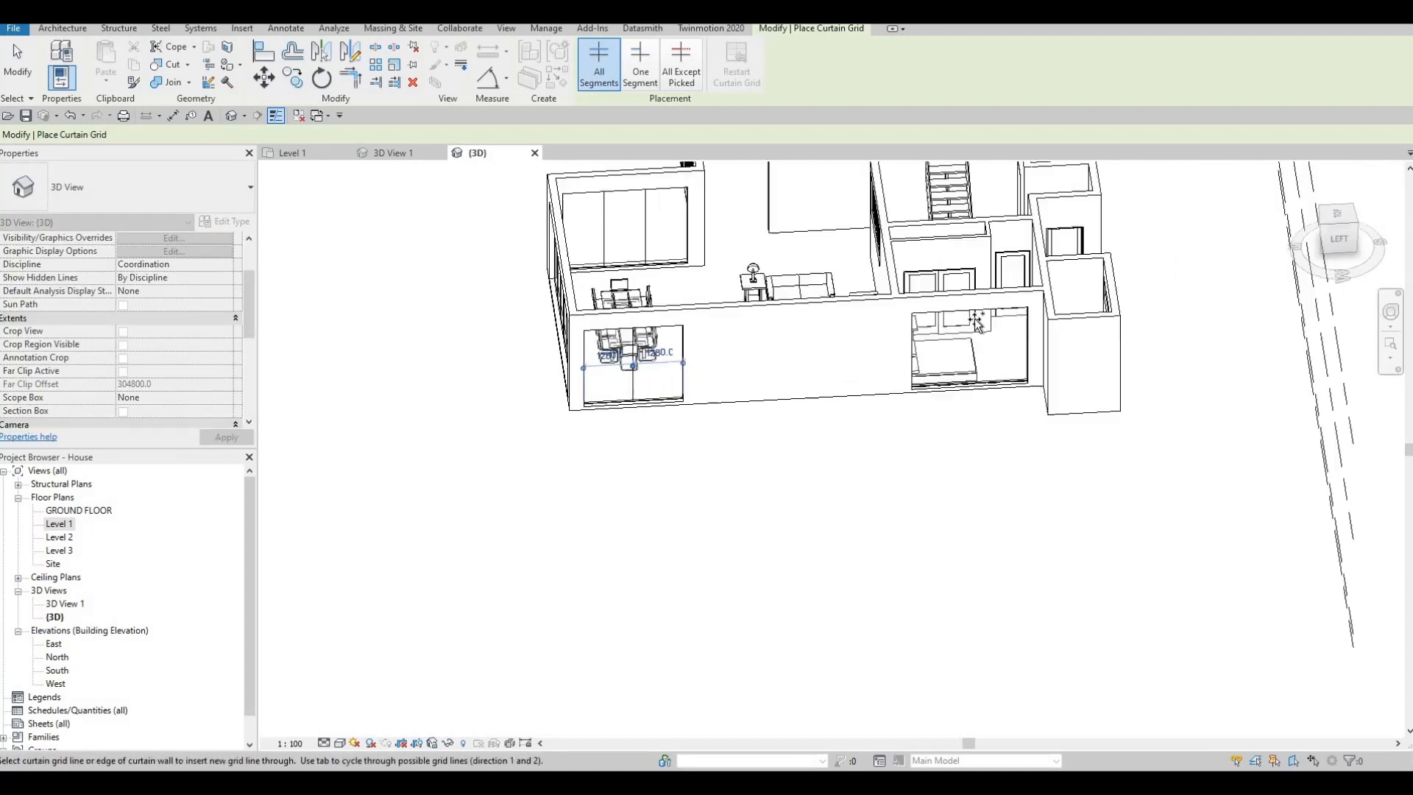
left_click(953, 318)
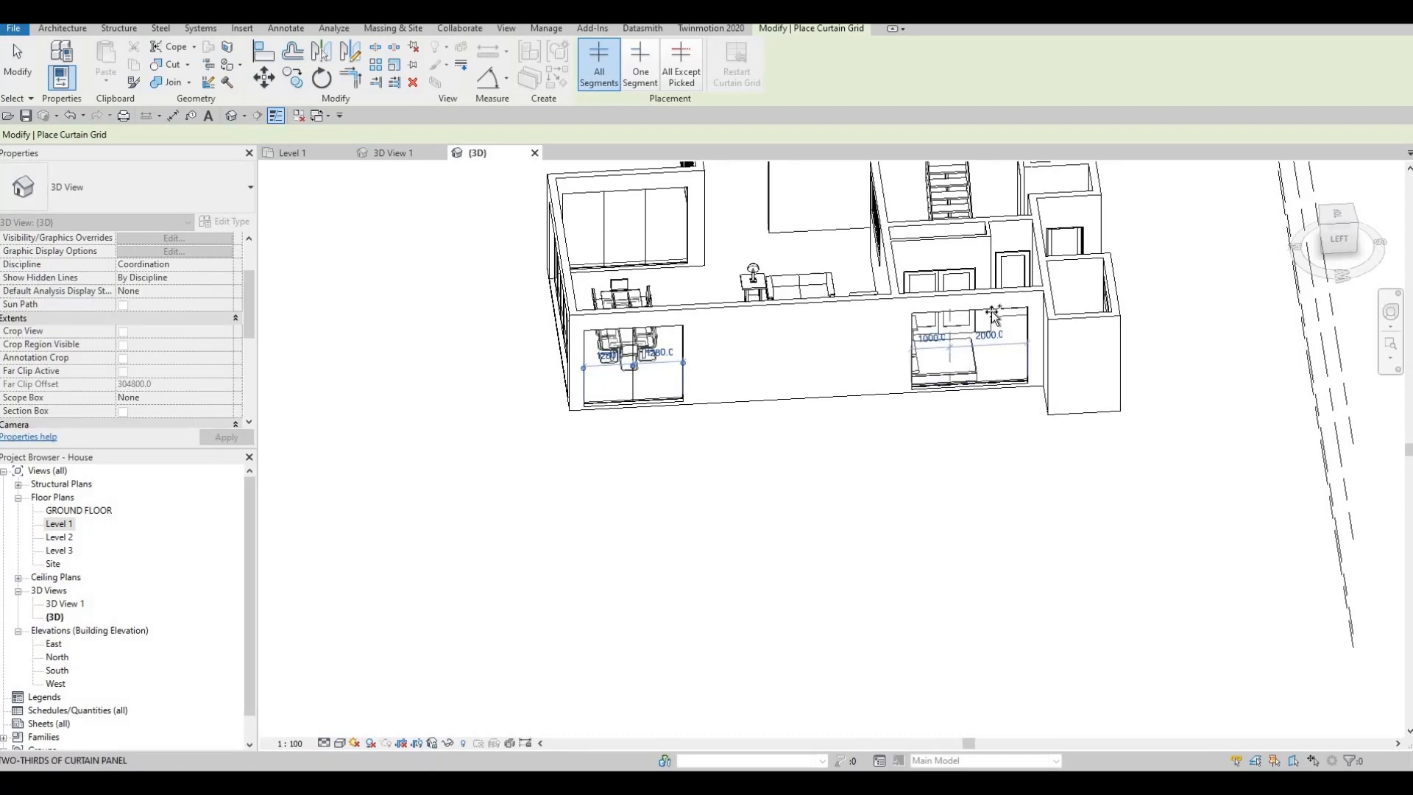
- Split both small curtain wall windows on the front facade at their midpoints, giving 630 mm and 690 mm panels
middle_click_drag(922, 393, 791, 364, "shift")
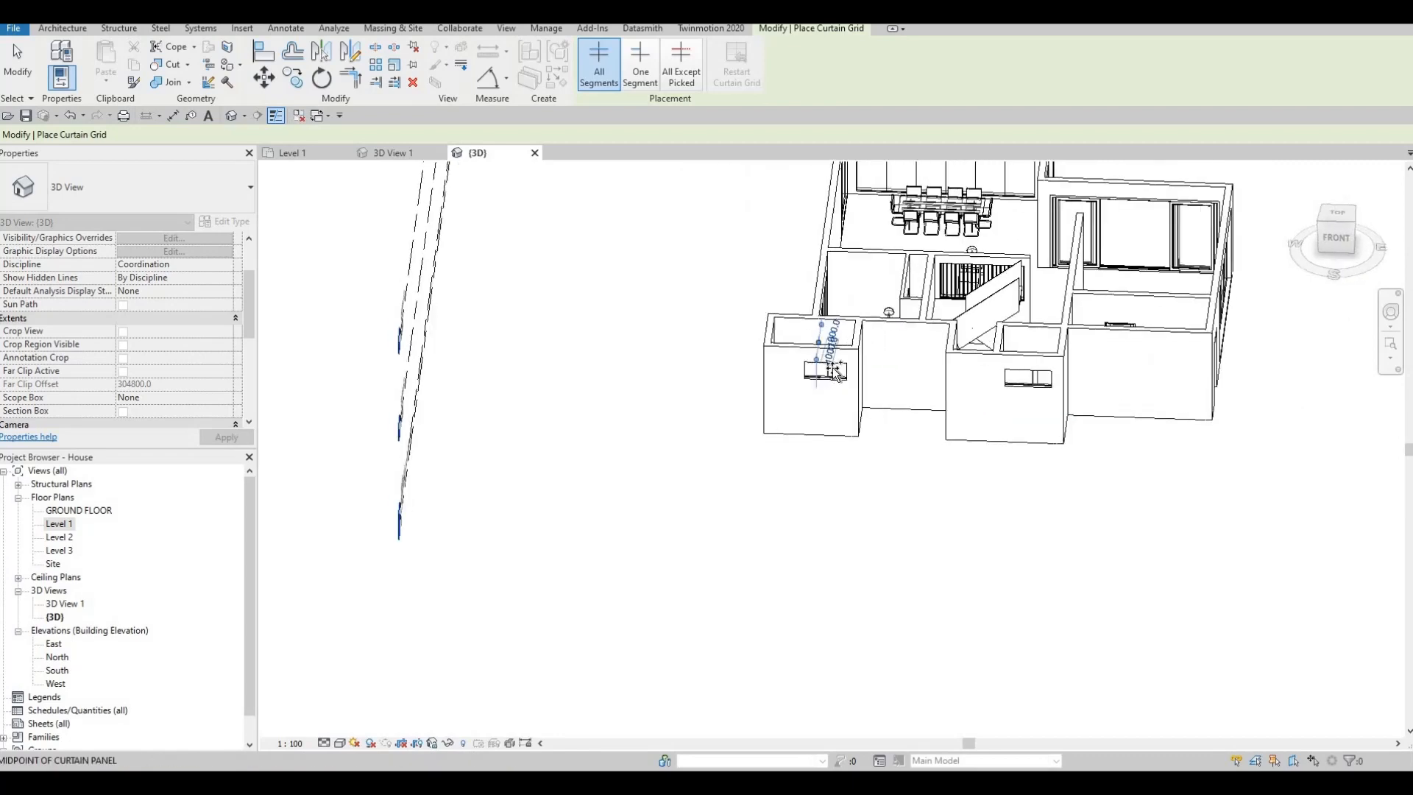
scroll(835, 363, "up", 5)
left_click(809, 357)
scroll(810, 357, "down", 3)
middle_click_drag(1029, 374, 868, 379)
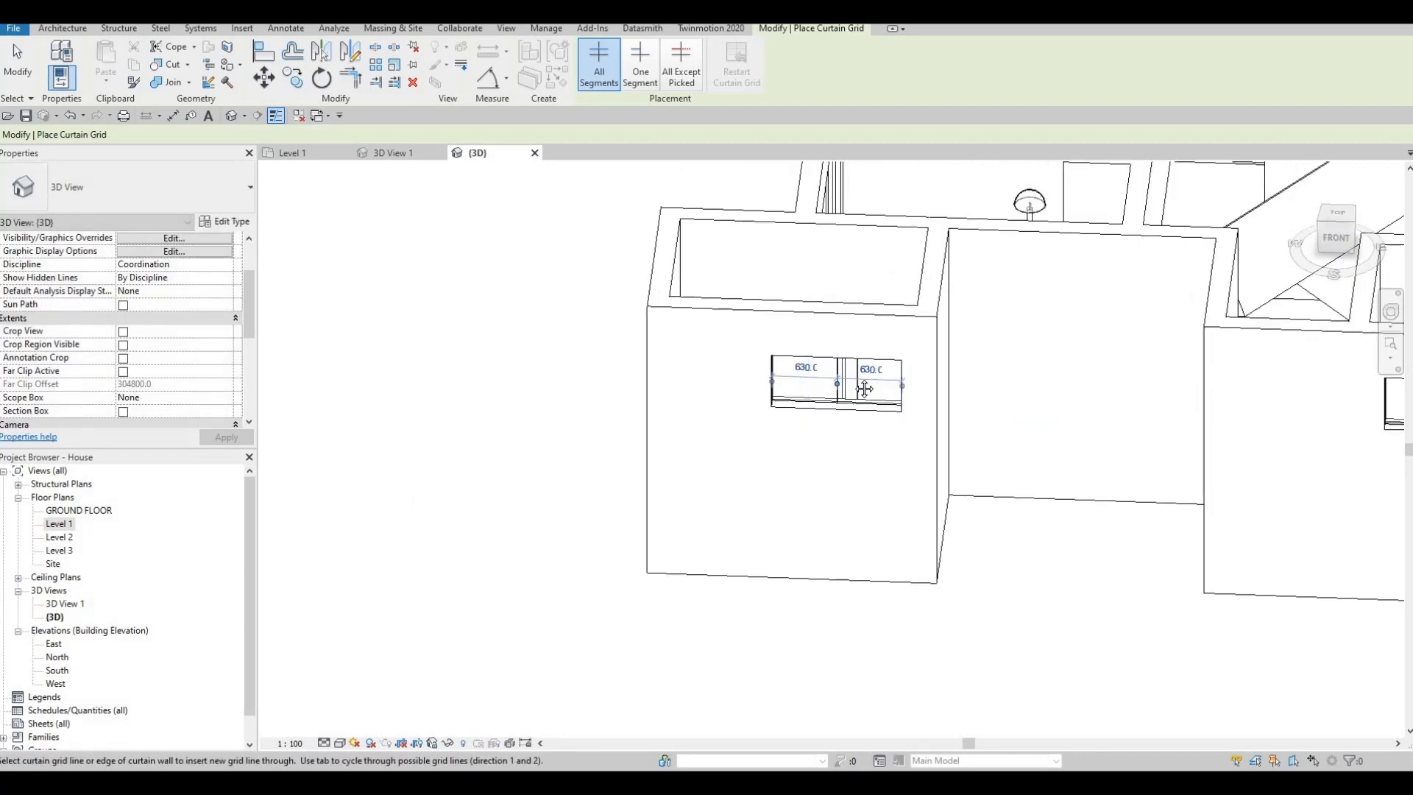
scroll(1071, 383, "up", 1)
left_click(1072, 382)
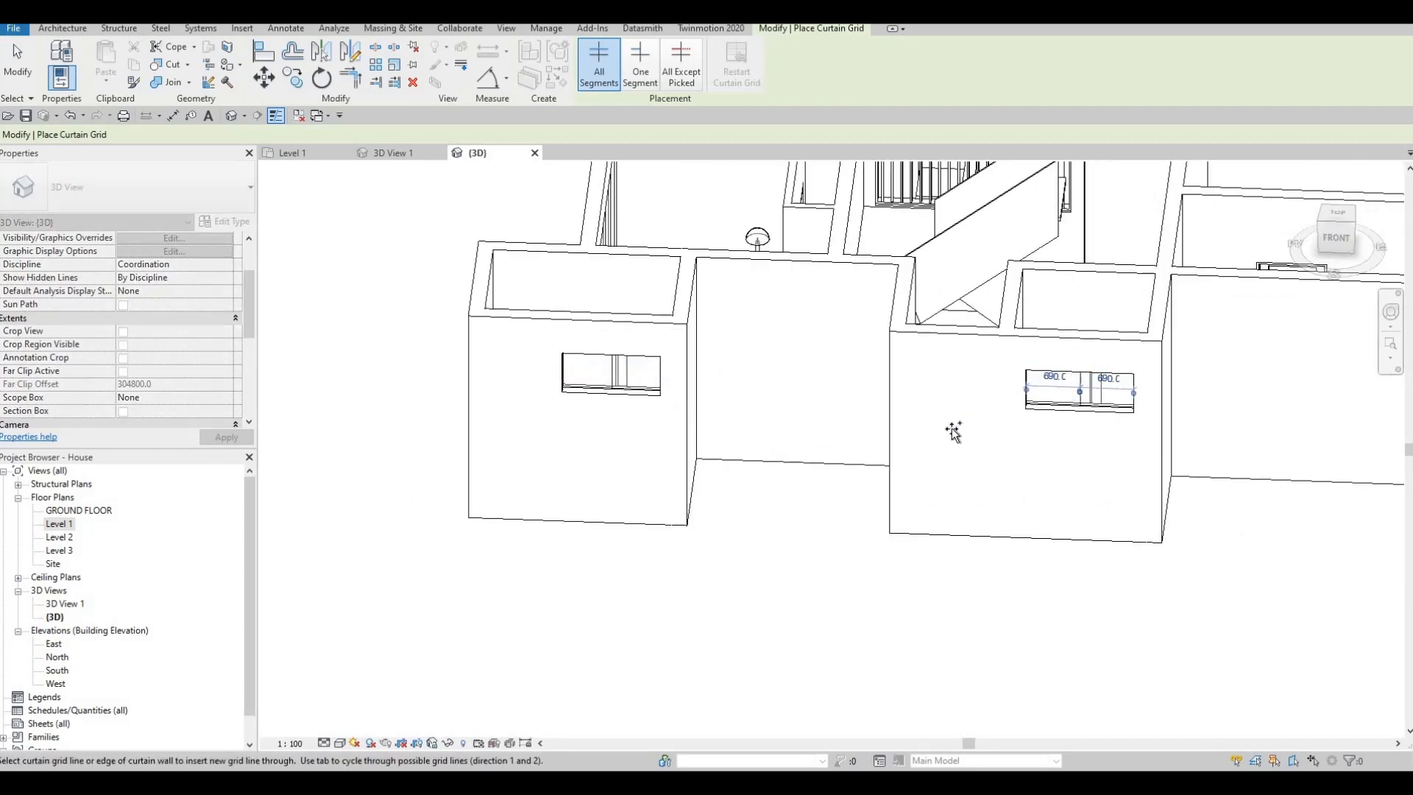
- Place Rectangular Mullion 50mm x 65mm on all grid lines of every curtain wall around the house
scroll(997, 435, "down", 3)
scroll(1010, 470, "up", 2)
middle_click_drag(1010, 469, 919, 411, "shift")
scroll(929, 433, "down", 2)
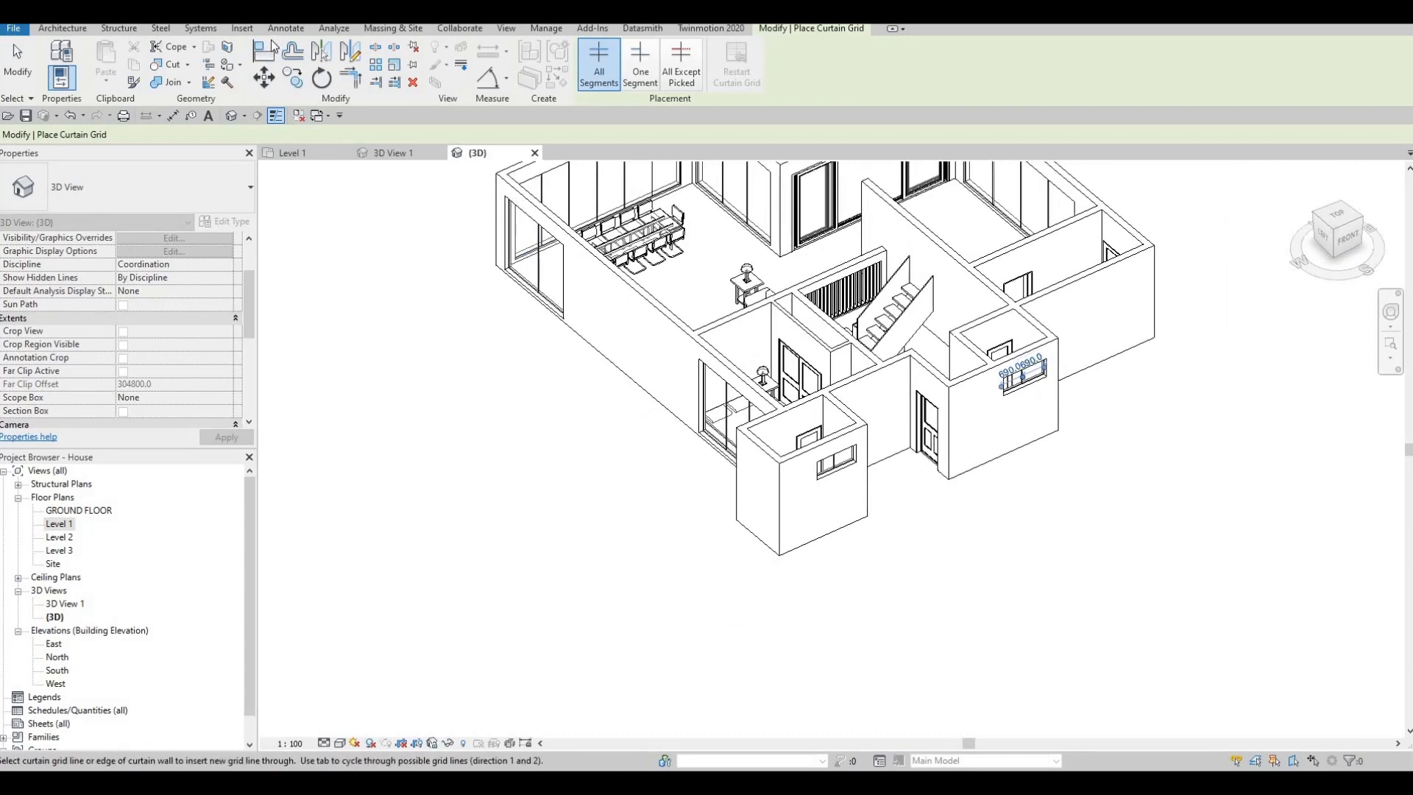
left_click(90, 30)
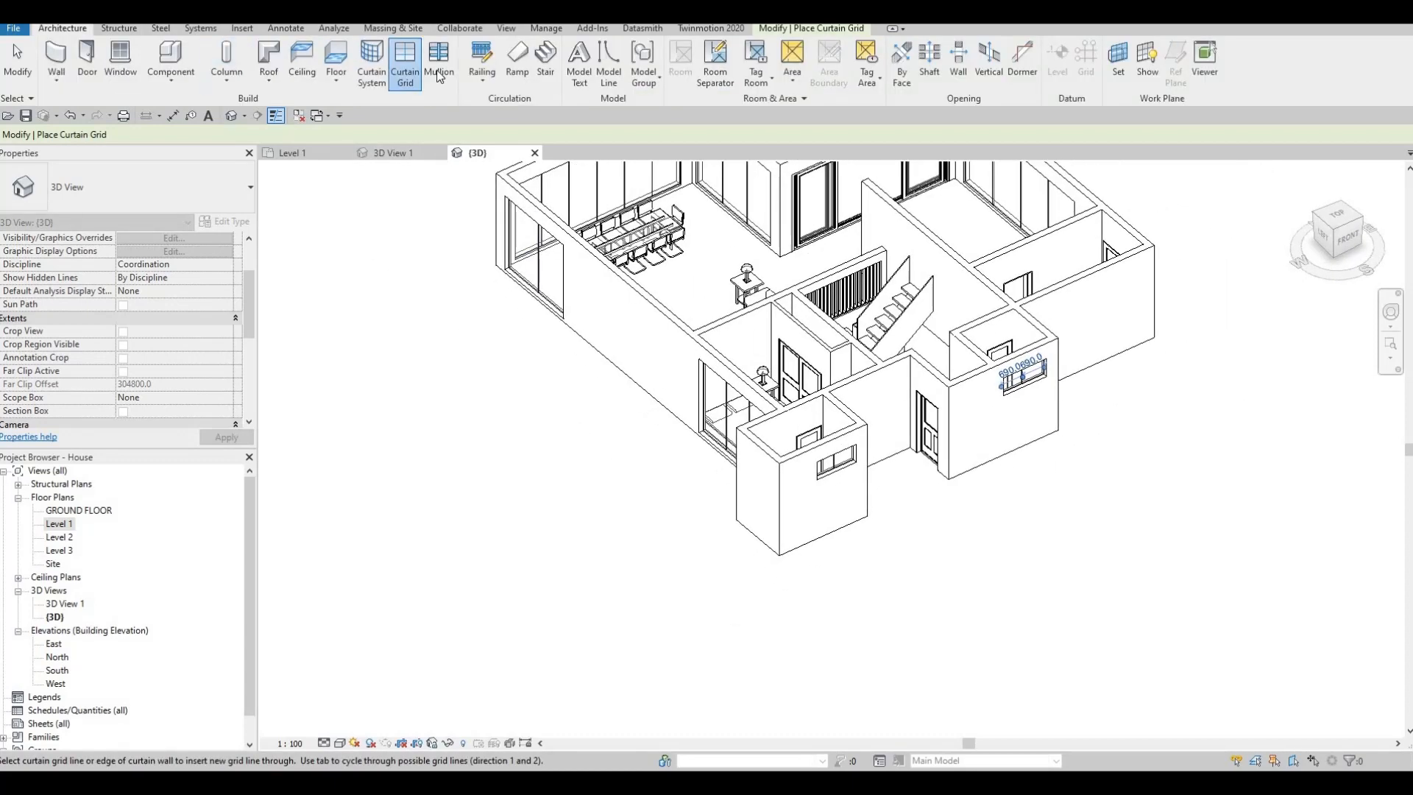
left_click(657, 77)
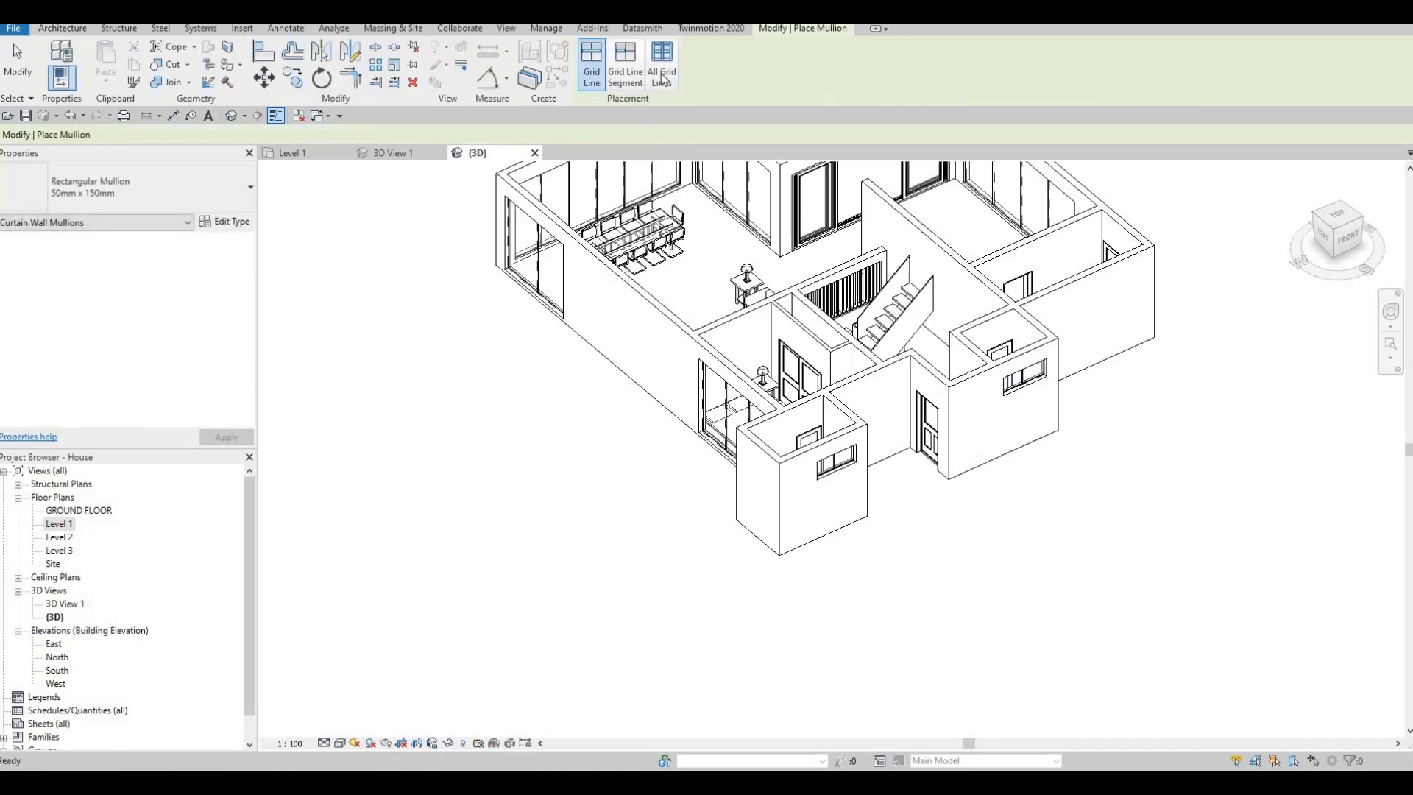
left_click(167, 194)
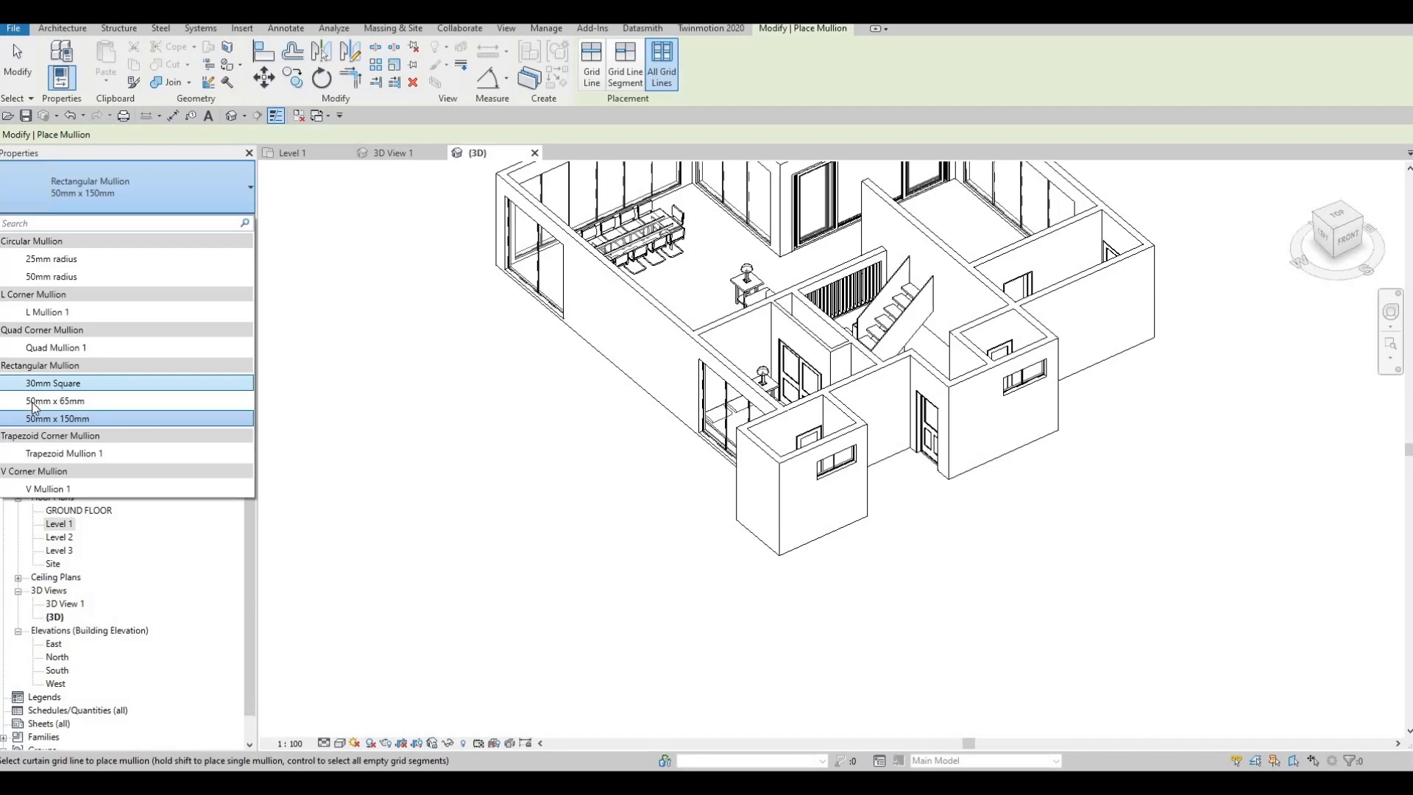
left_click(33, 403)
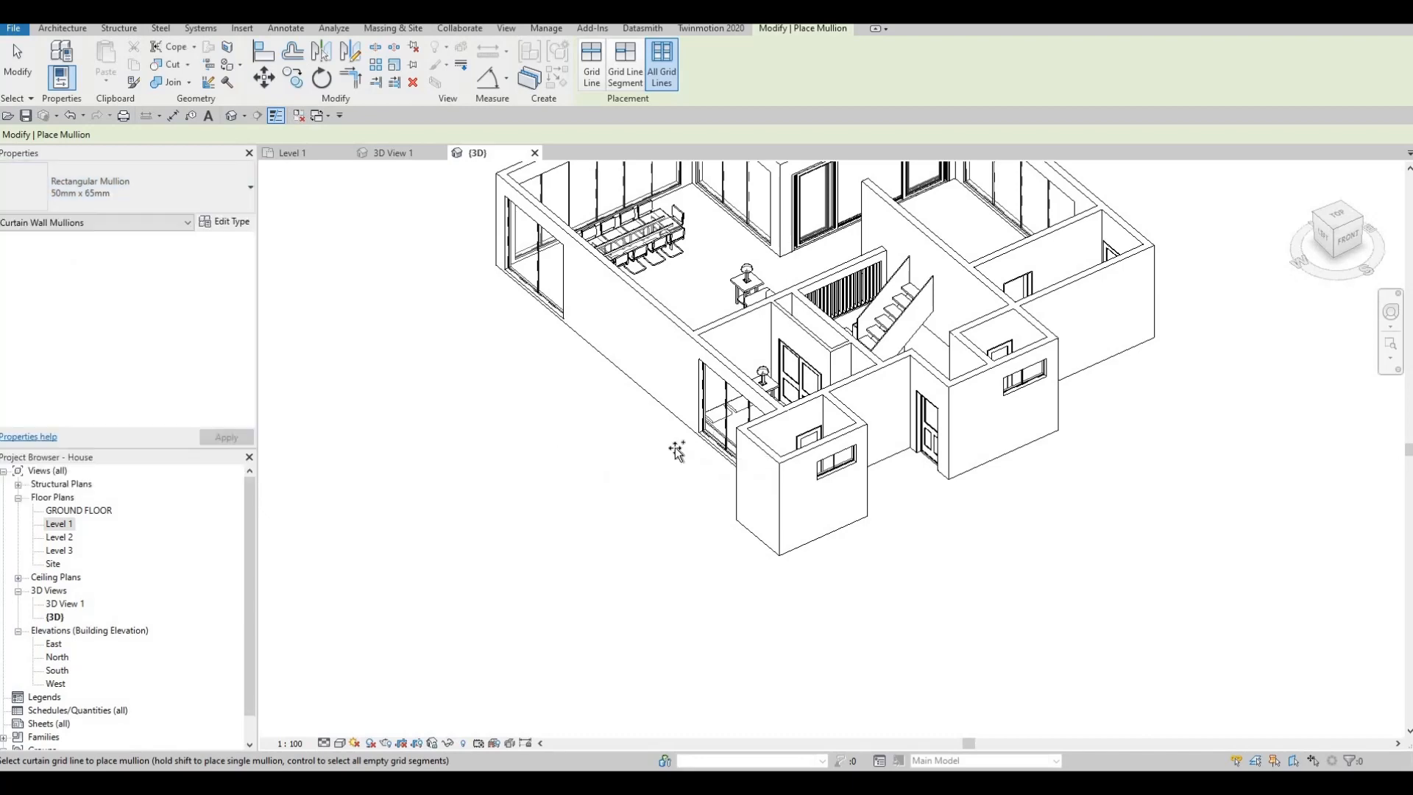
middle_click_drag(675, 450, 550, 486, "shift")
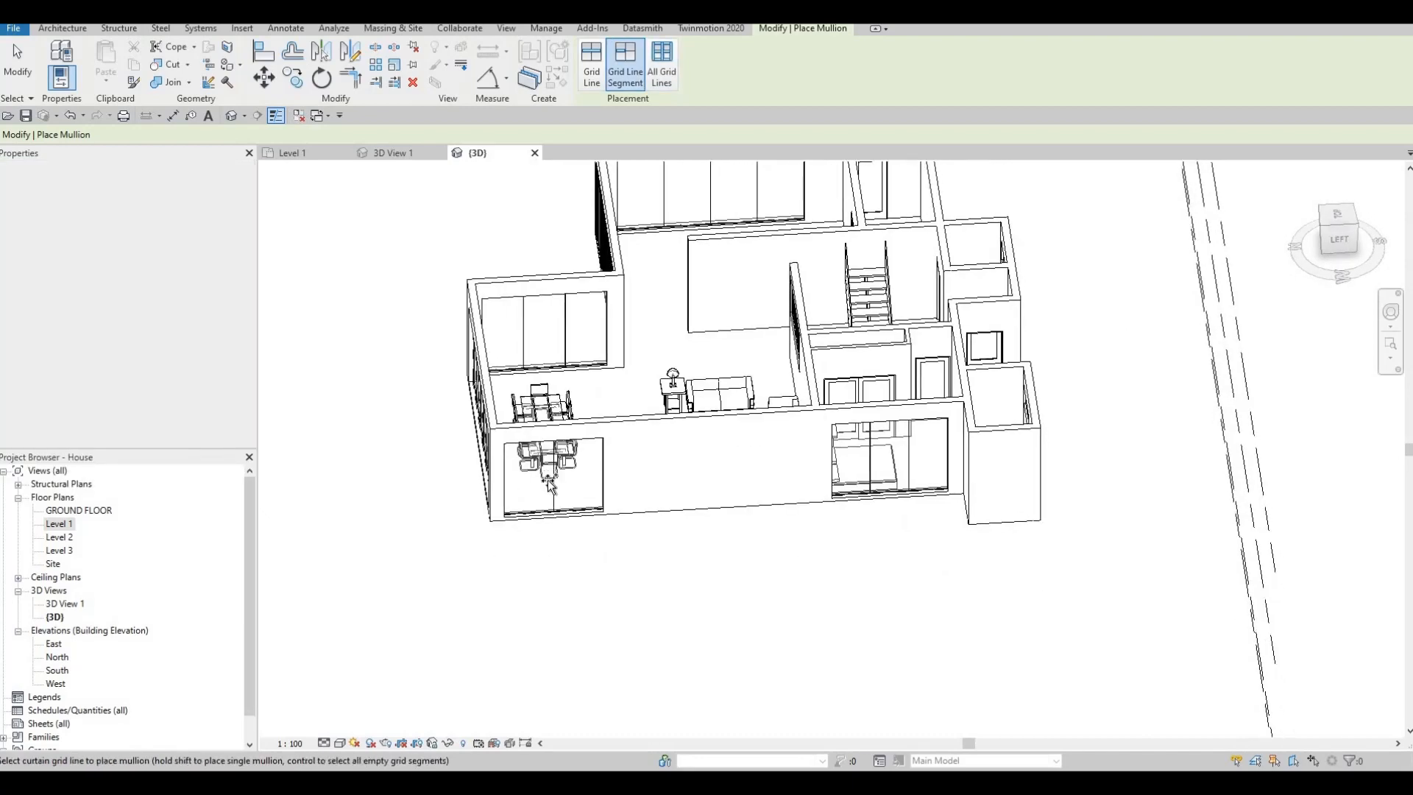
left_click(504, 480)
middle_click_drag(655, 517, 769, 511, "shift")
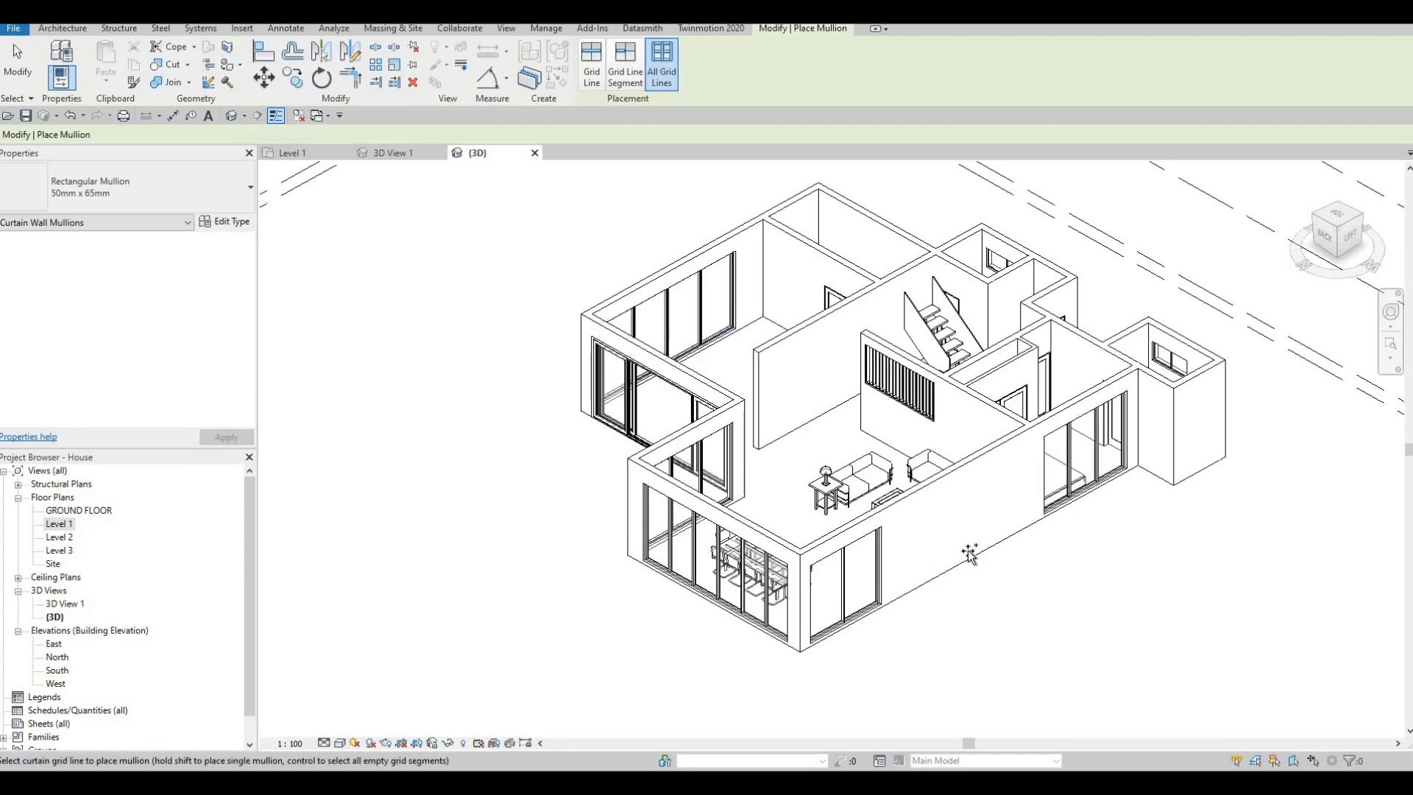
middle_click_drag(962, 543, 1009, 324, "shift")
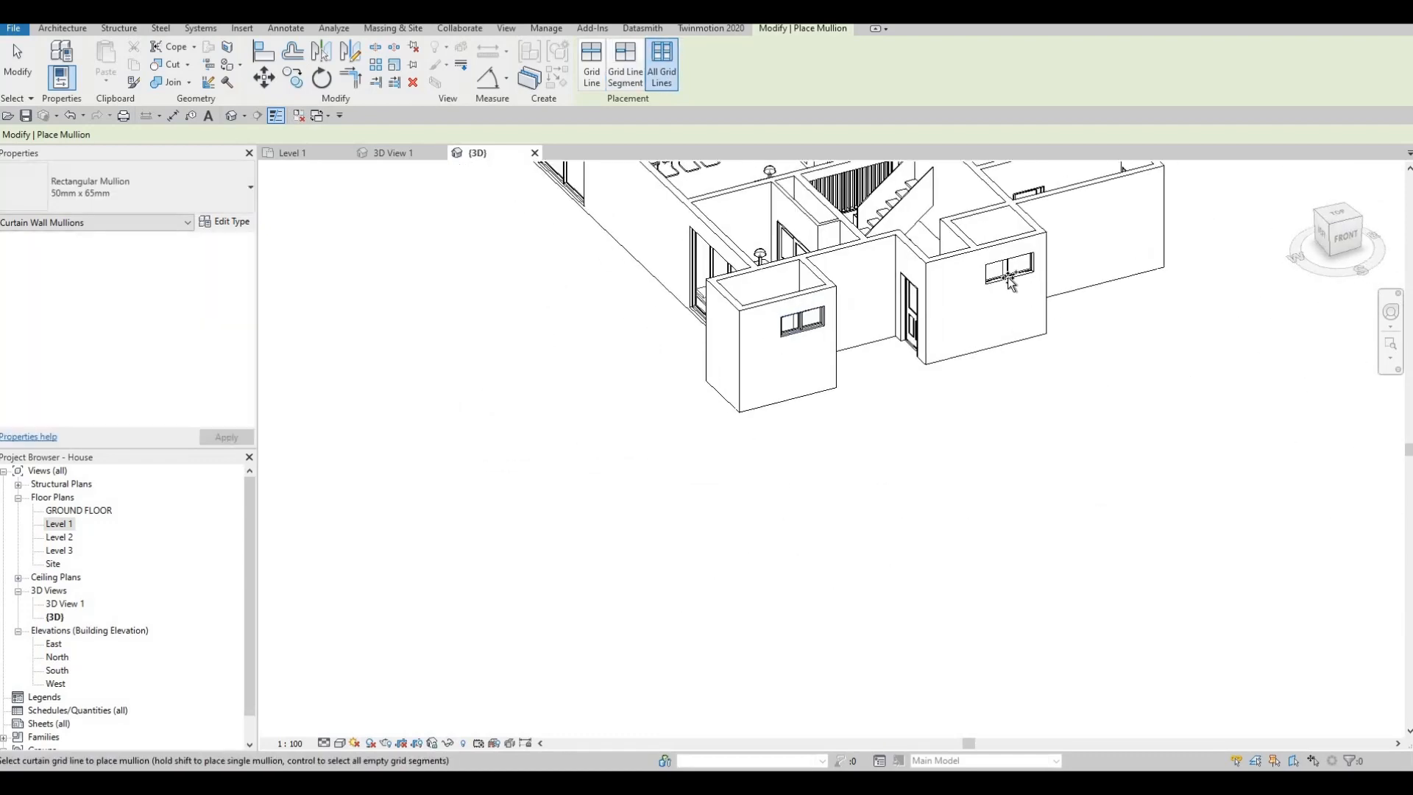
- Set the 3D view's visual style to Shaded and end the mullion placement
middle_click_drag(1027, 400, 329, 748, "shift")
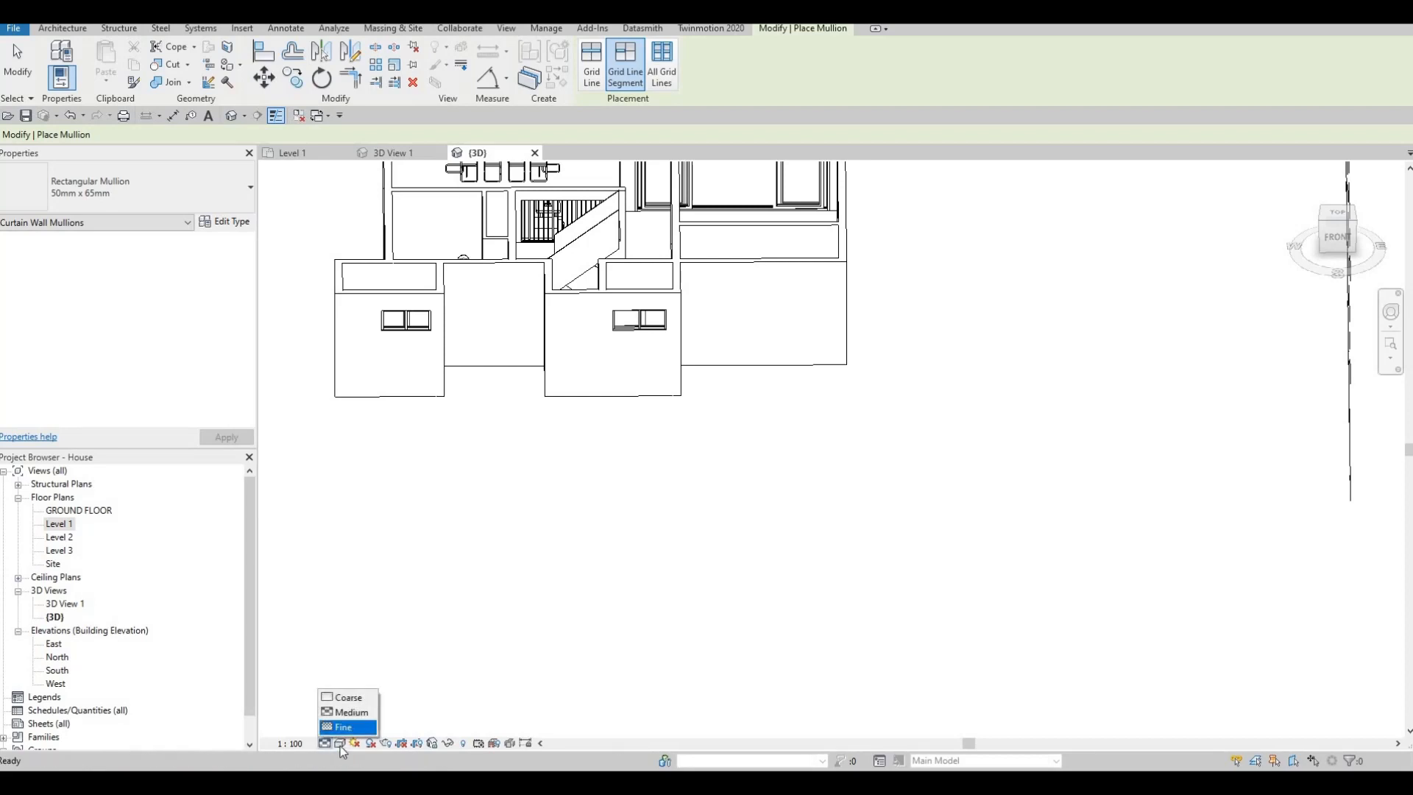
left_click(340, 744)
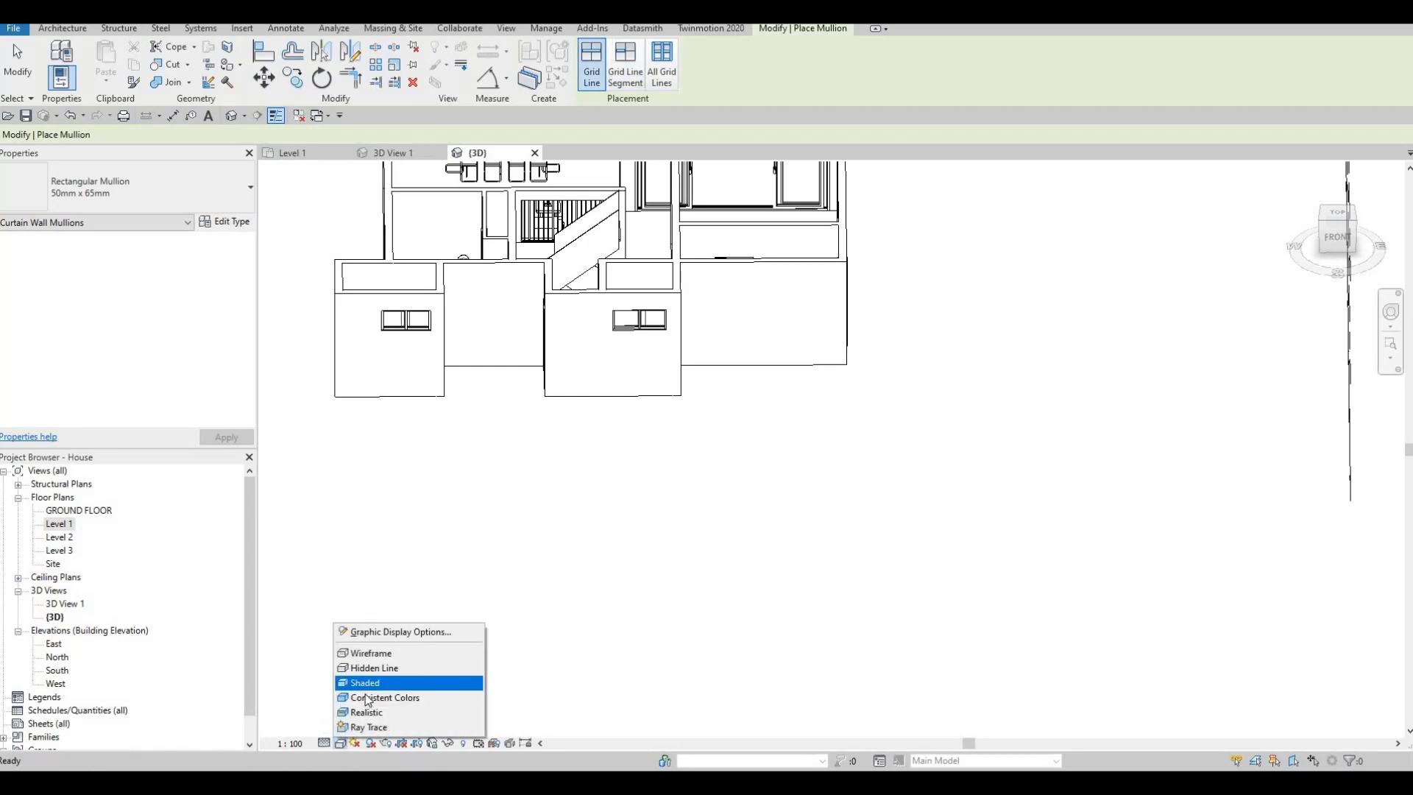
left_click(404, 682)
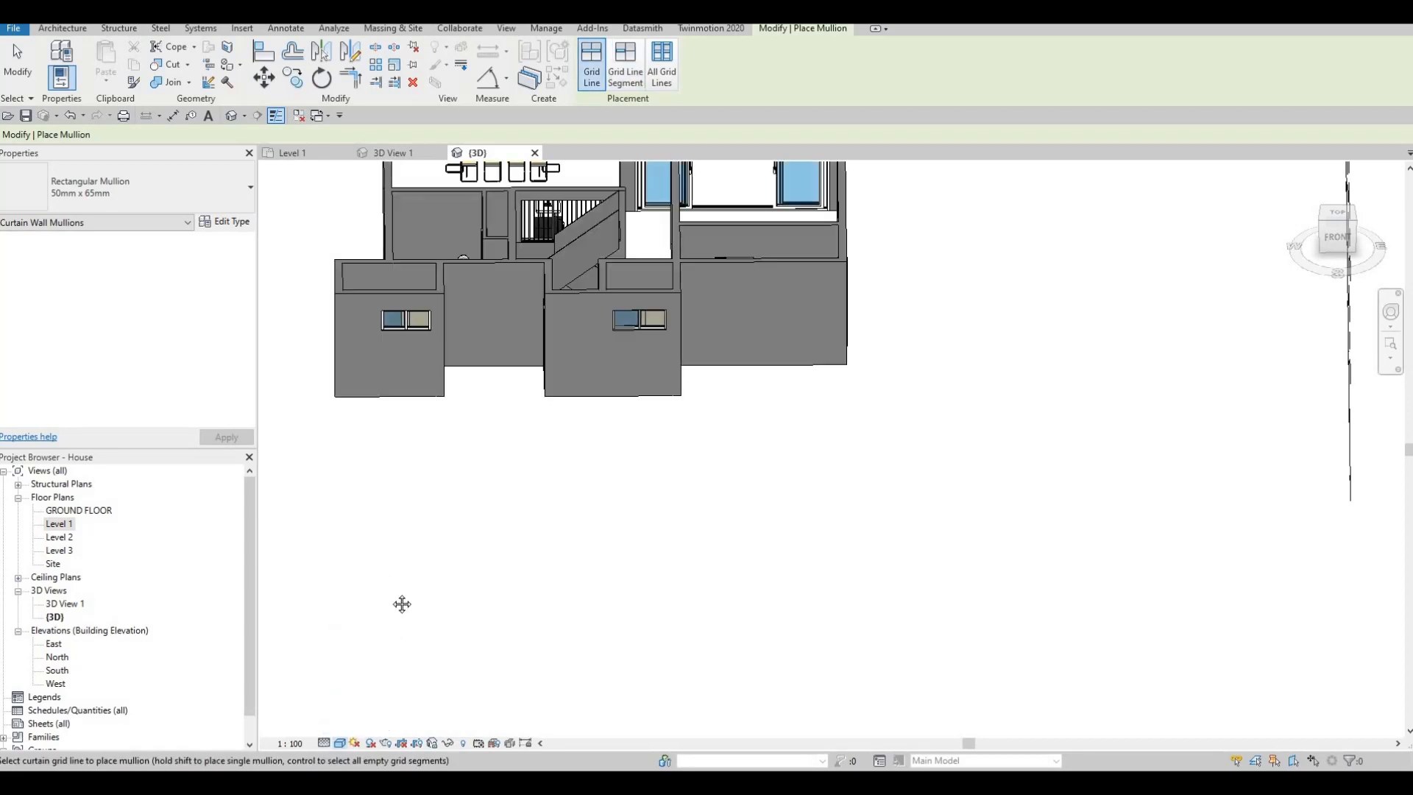
middle_click_drag(435, 575, 688, 609, "shift")
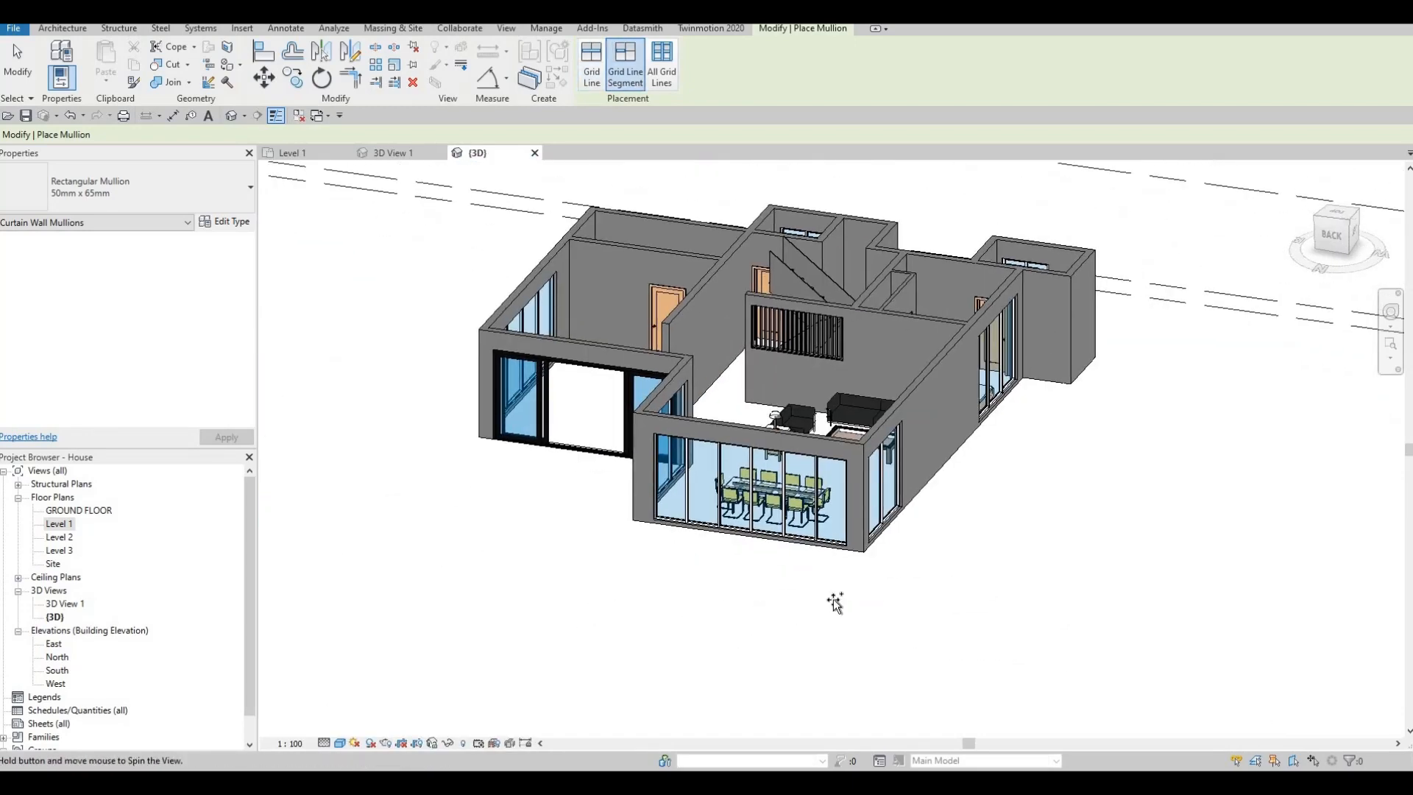
middle_click_drag(836, 599, 604, 294, "shift")
scroll(646, 199, "up", 2)
key("Escape")
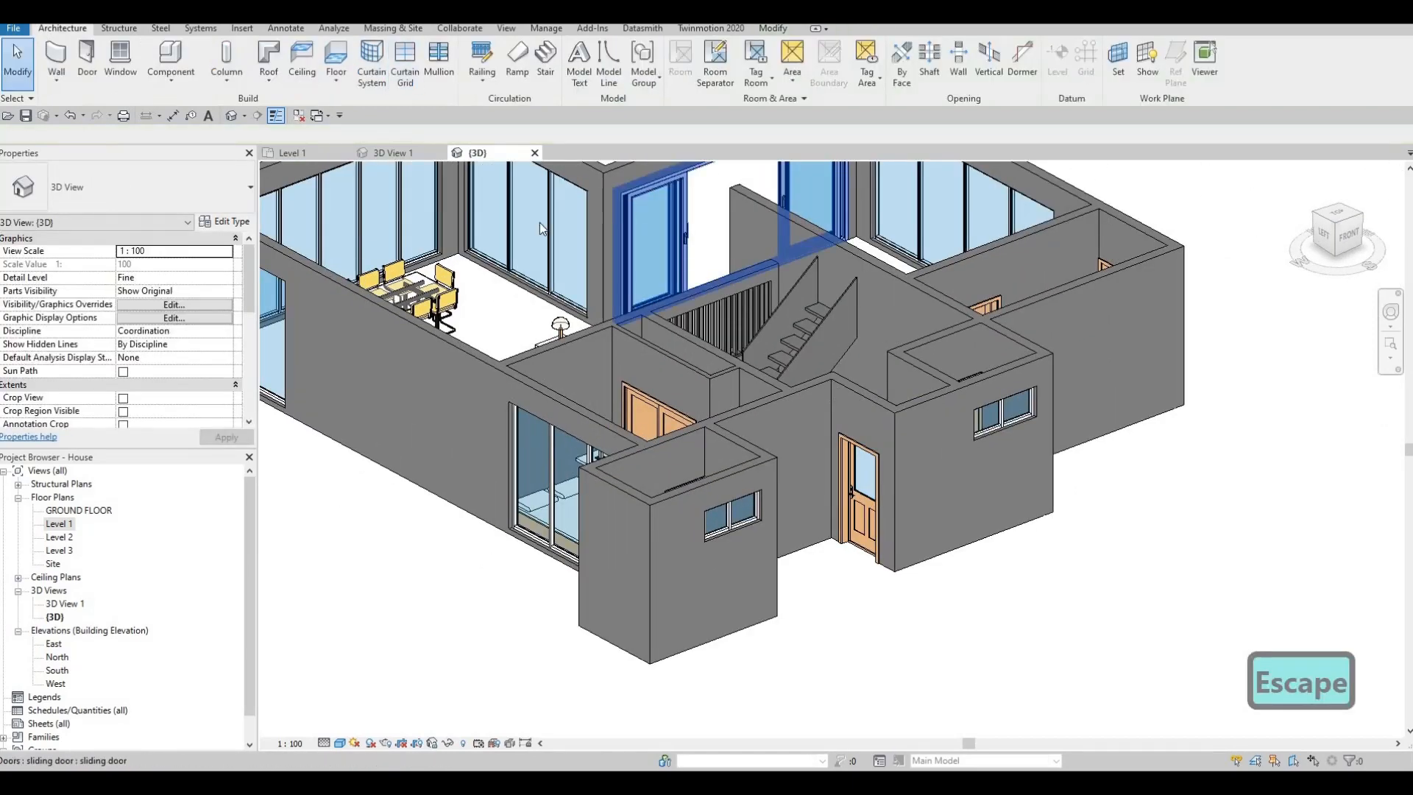
- Set the sliding door type's interior material color and handle material to the exterior's Color_Gealan_RAL-9005-Deep Black_Exterior
left_click(639, 200)
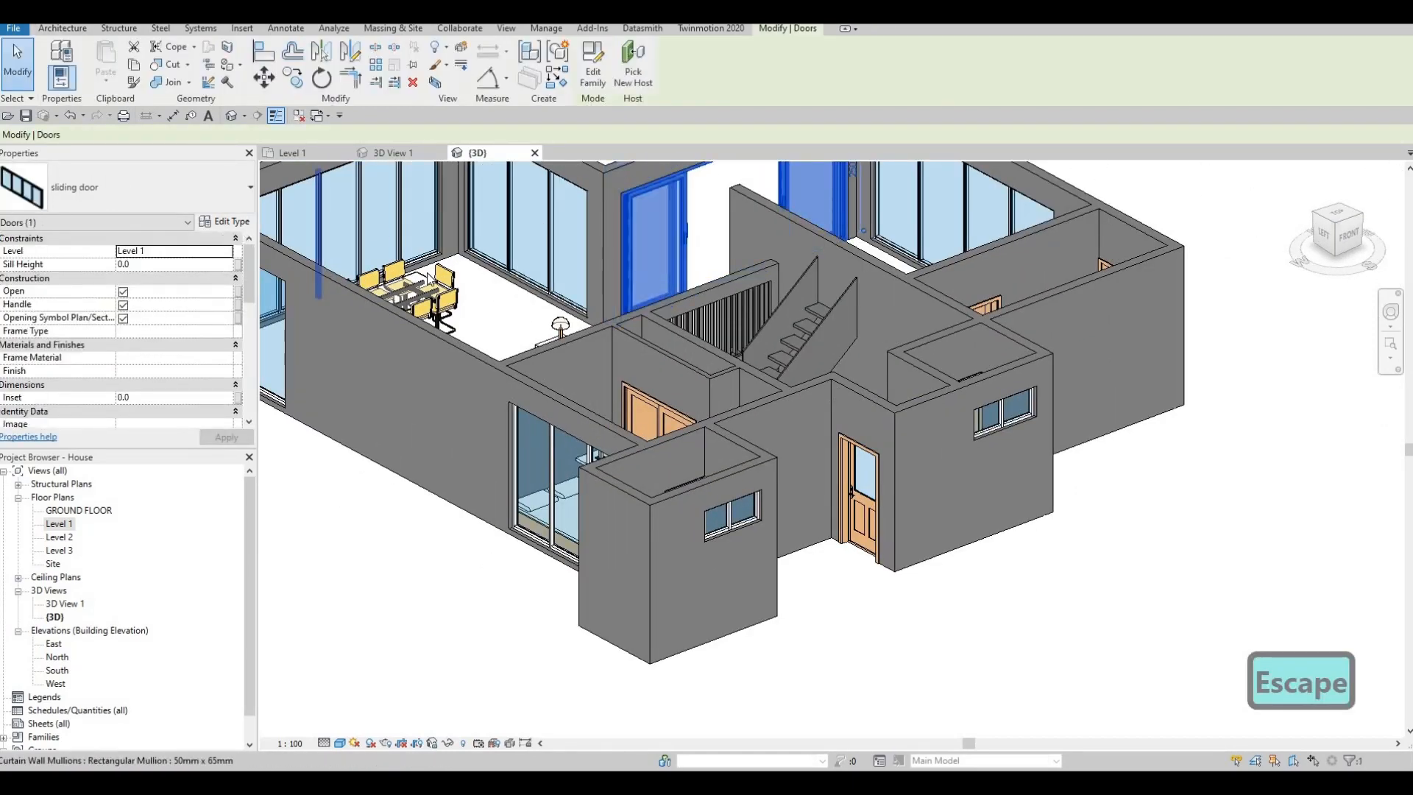
left_click(225, 221)
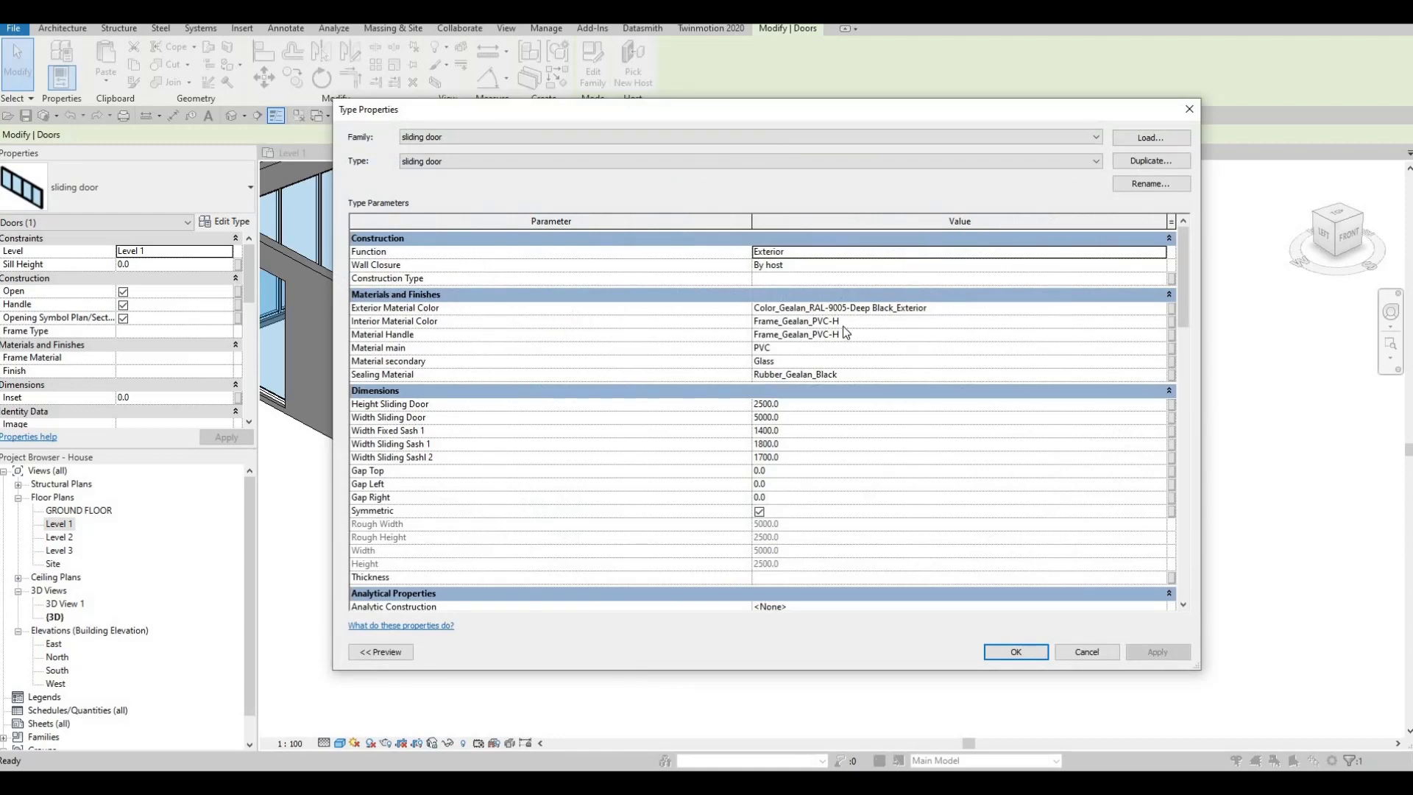
left_click(958, 309)
key("ctrl+c")
left_click(883, 321)
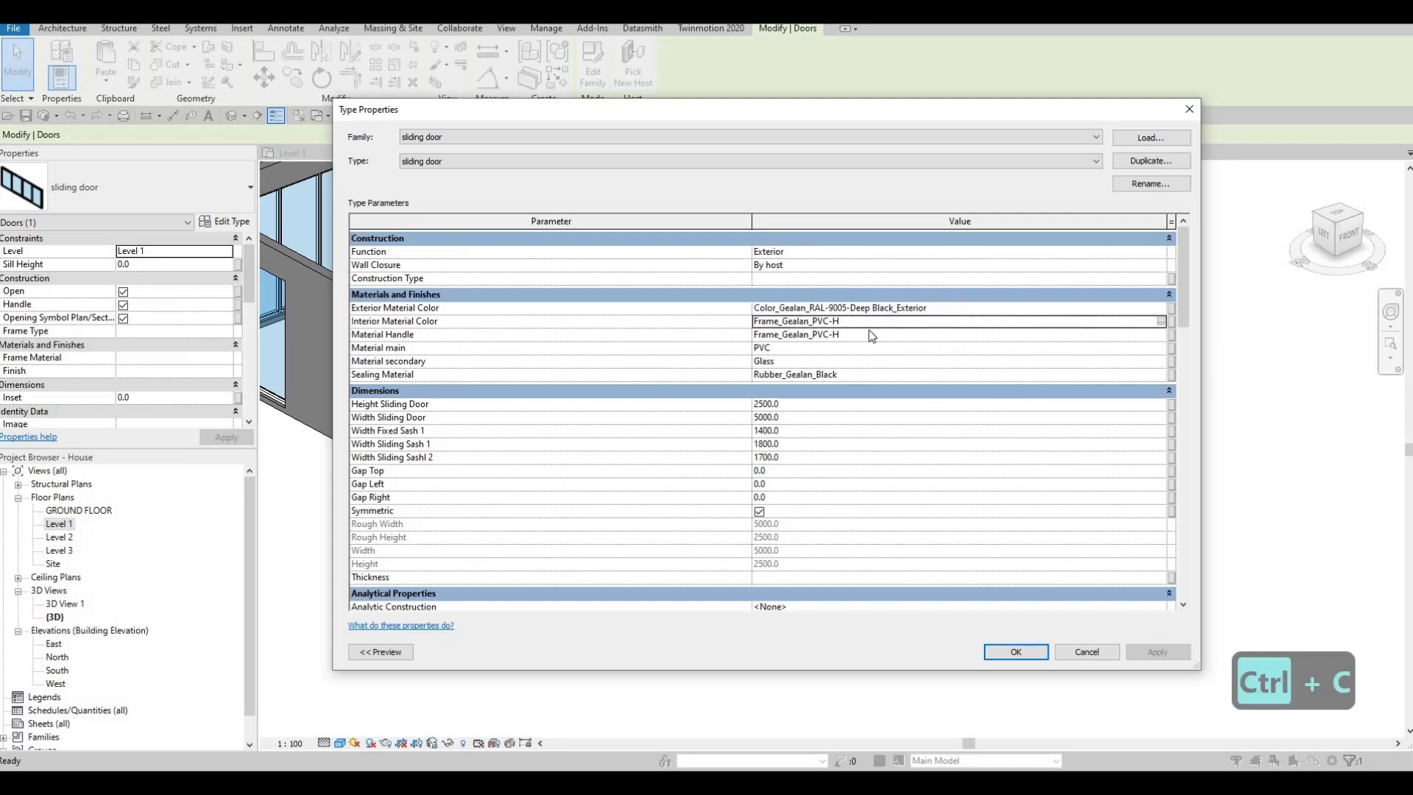
key("ctrl+v")
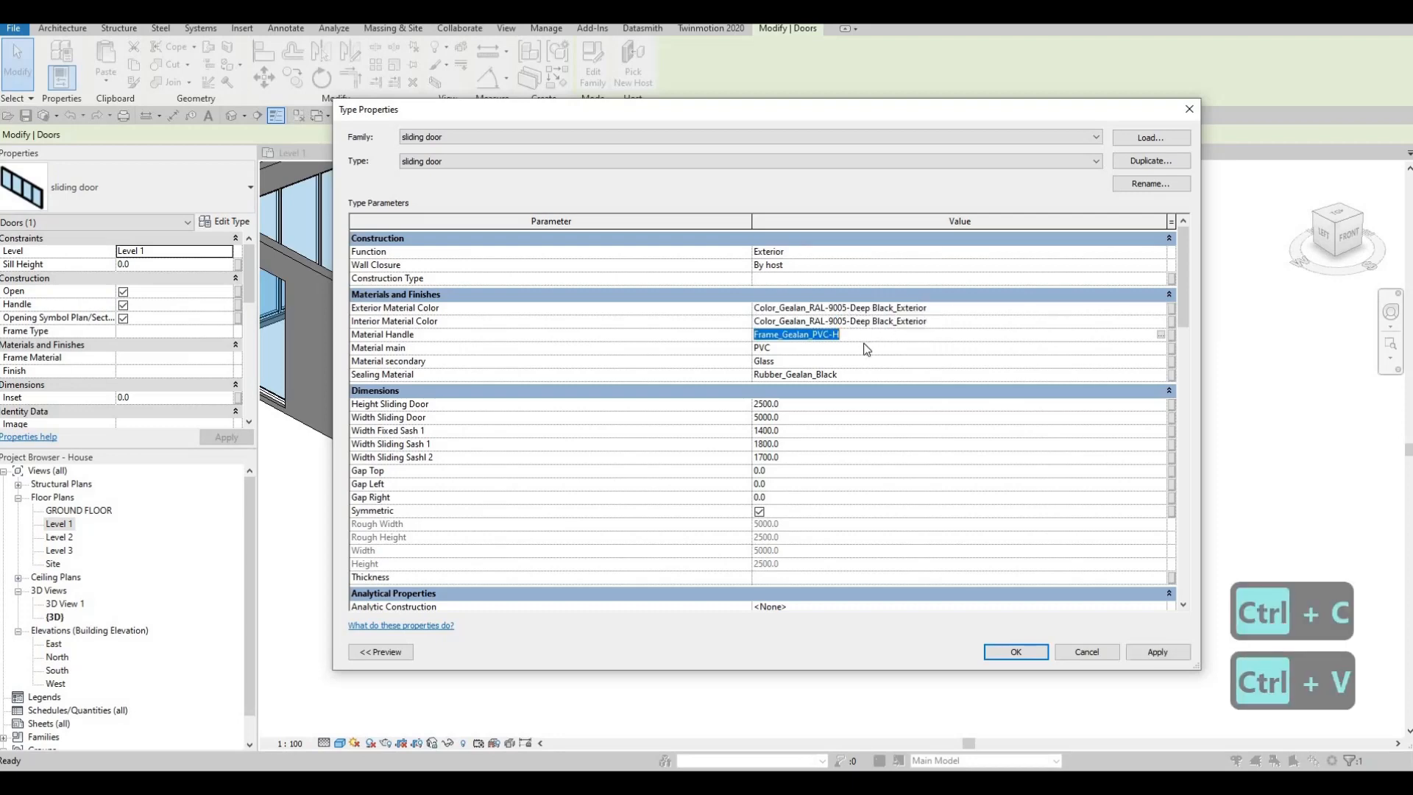
key("ctrl+v")
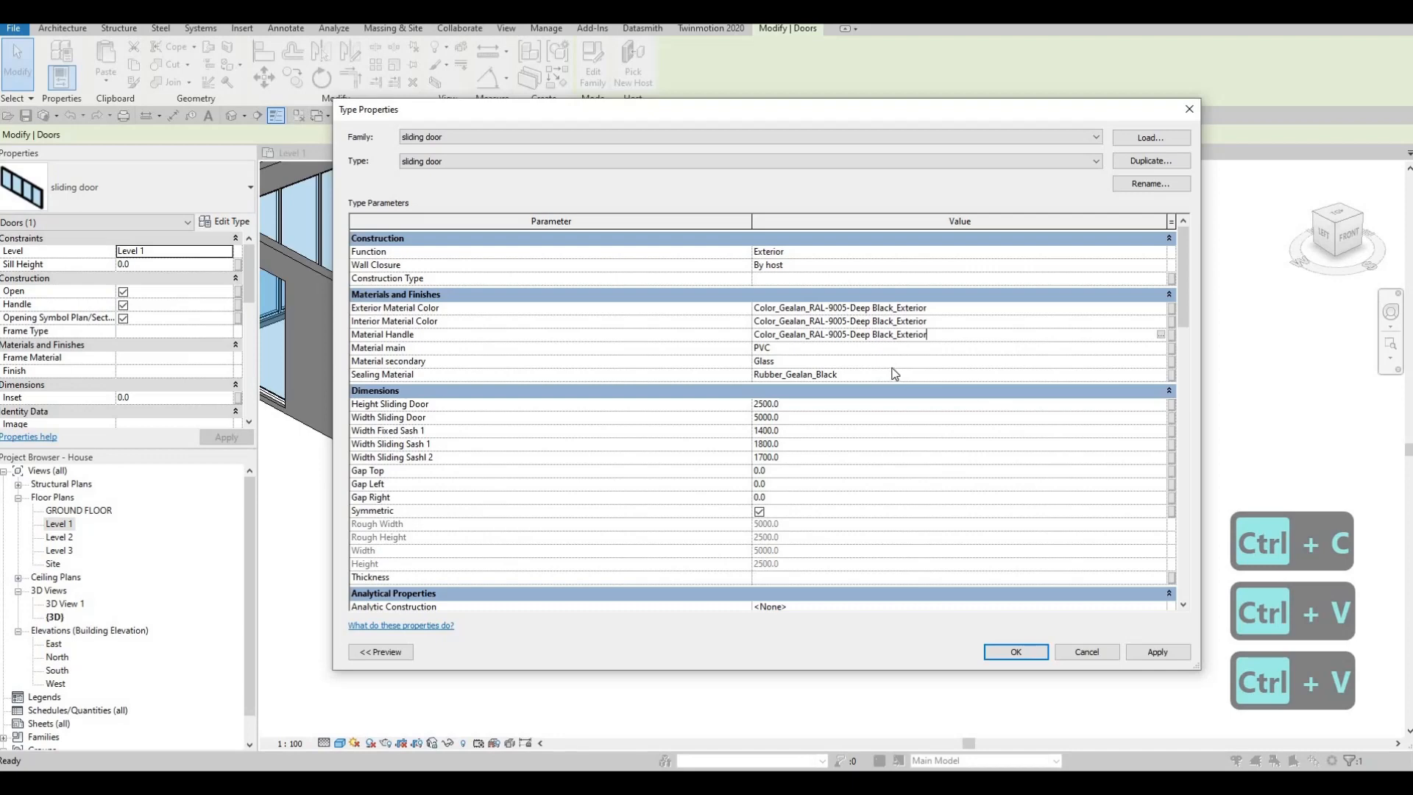
- Set the sliding door type's sealing material to Color_Gealan_RAL-9005-Deep Black_Exterior as well
key("ctrl+z")
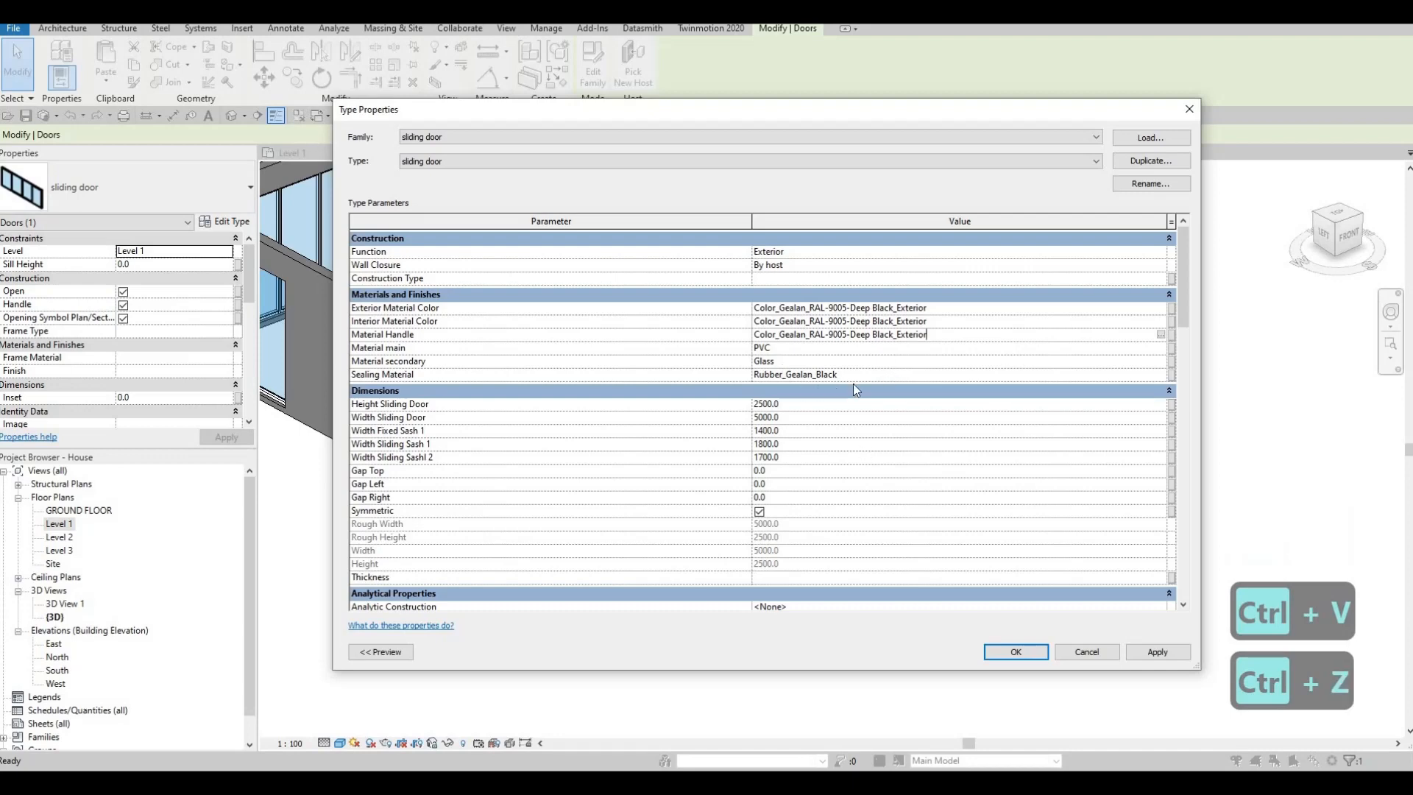
left_click(883, 375)
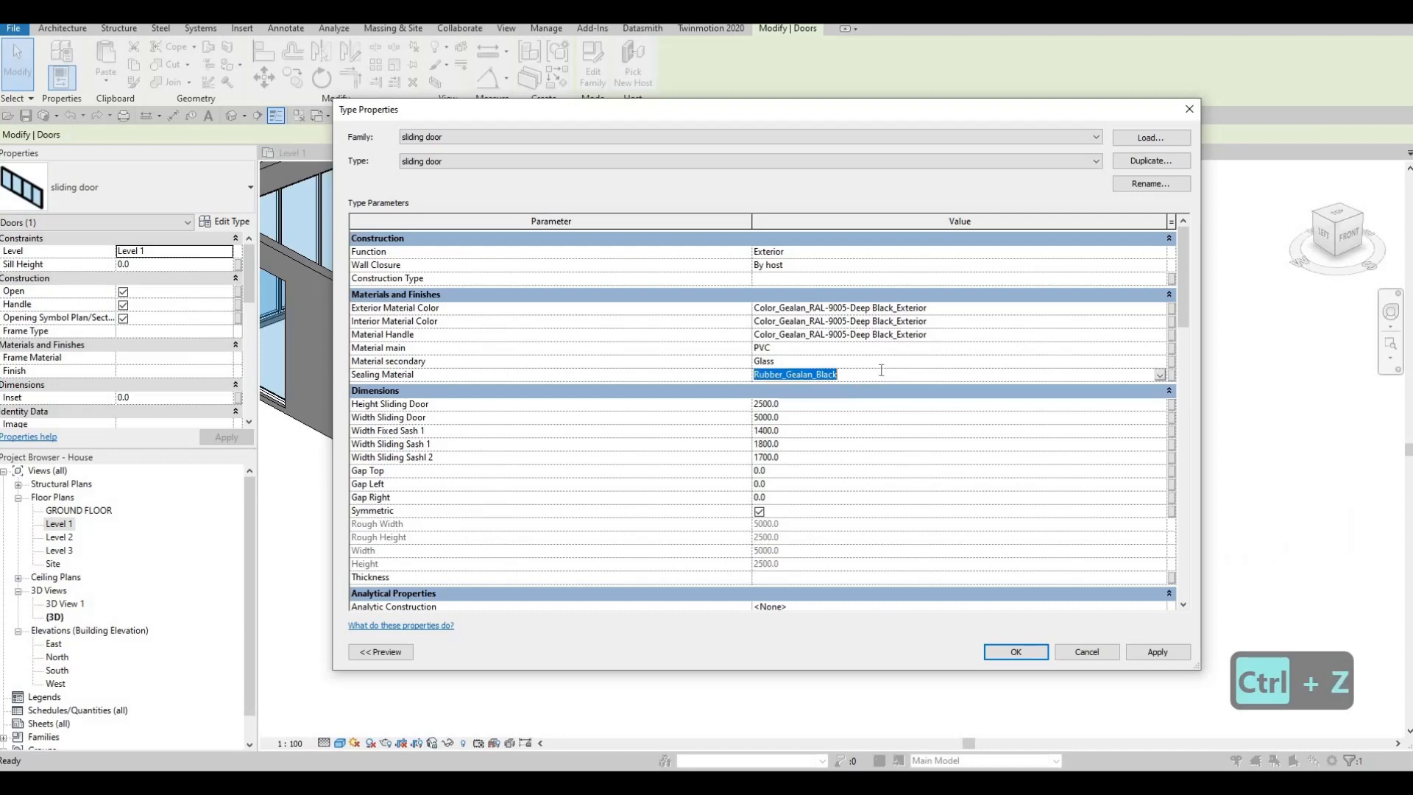
key("ctrl+v")
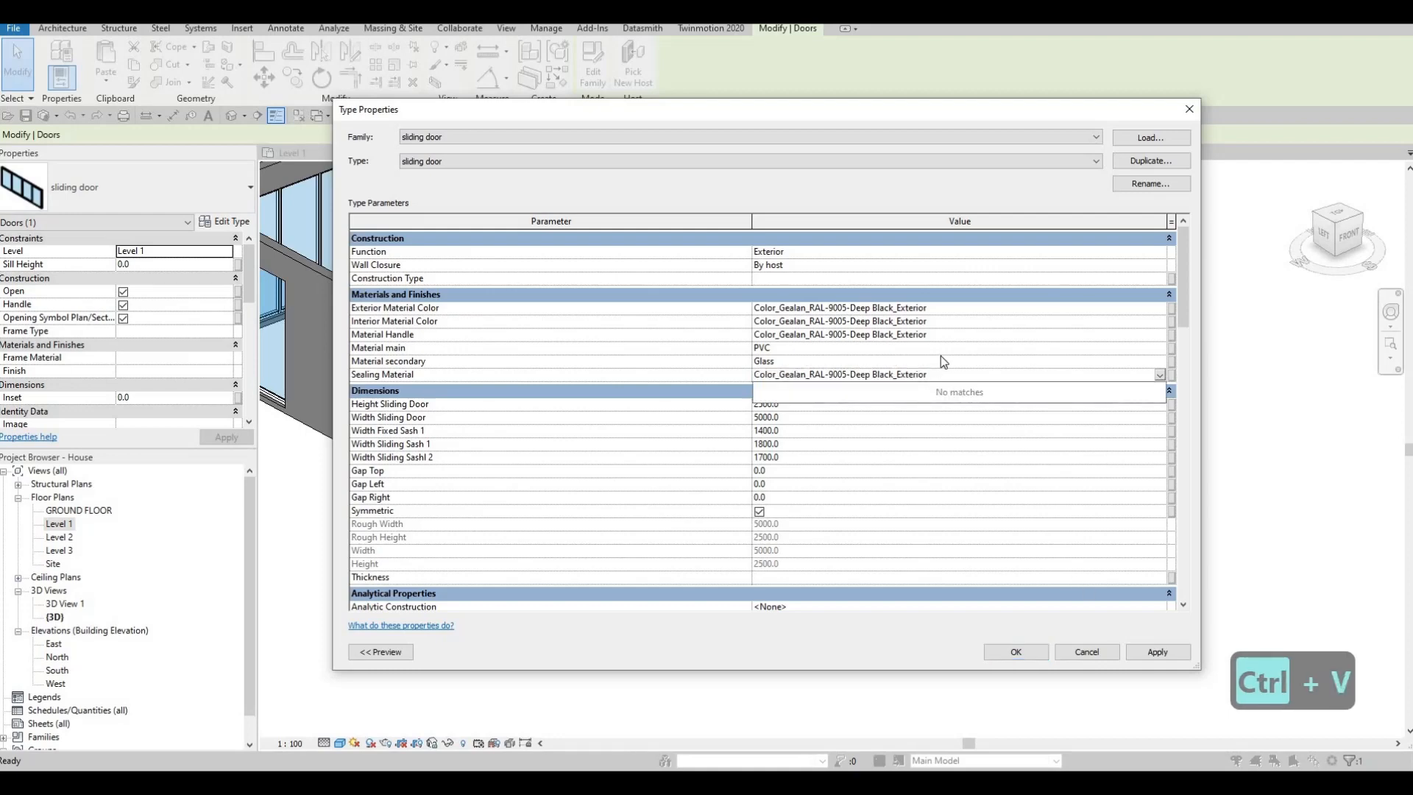
key("Return")
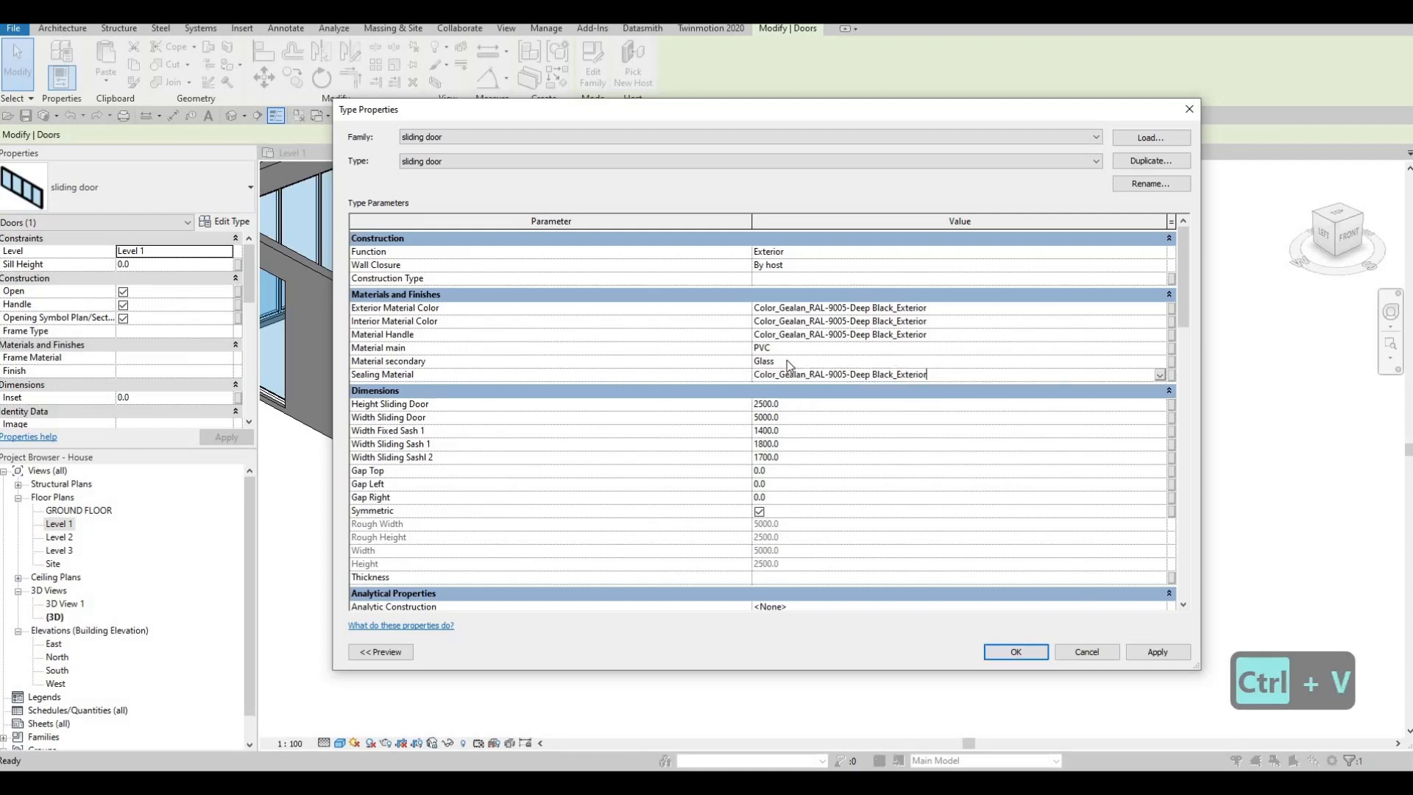
- Apply the sliding door's type changes, close its type properties and clear the selection
left_click(789, 348)
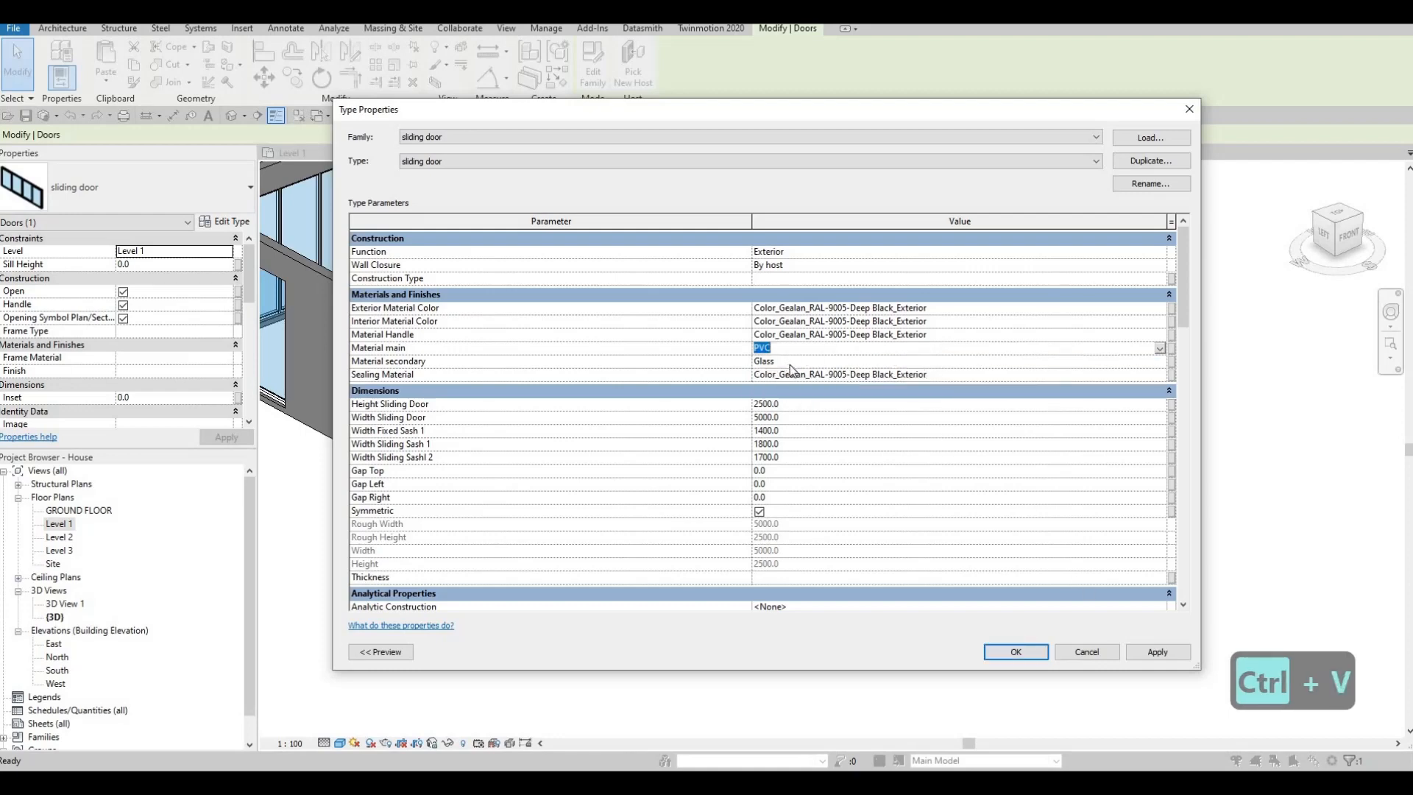
left_click(1151, 654)
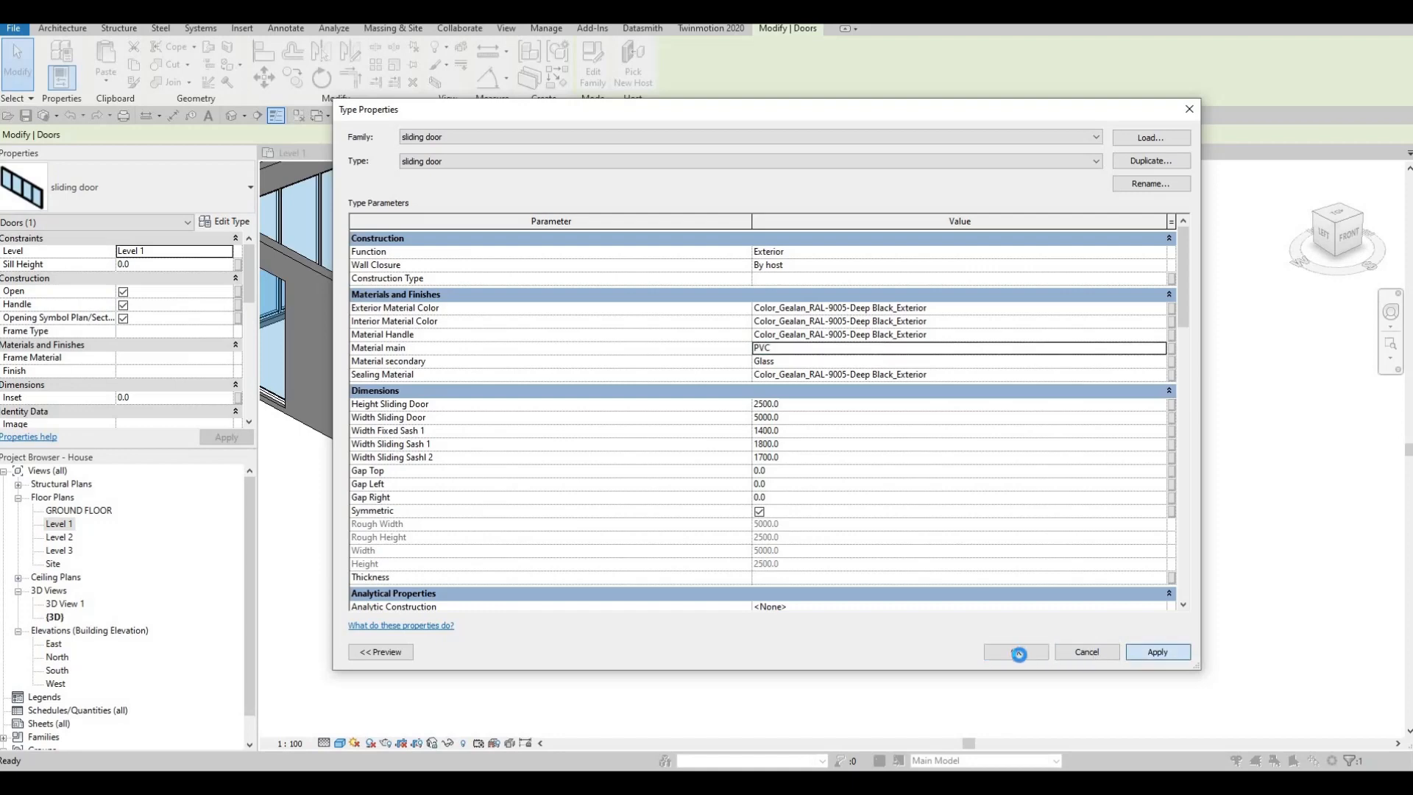
left_click(1019, 654)
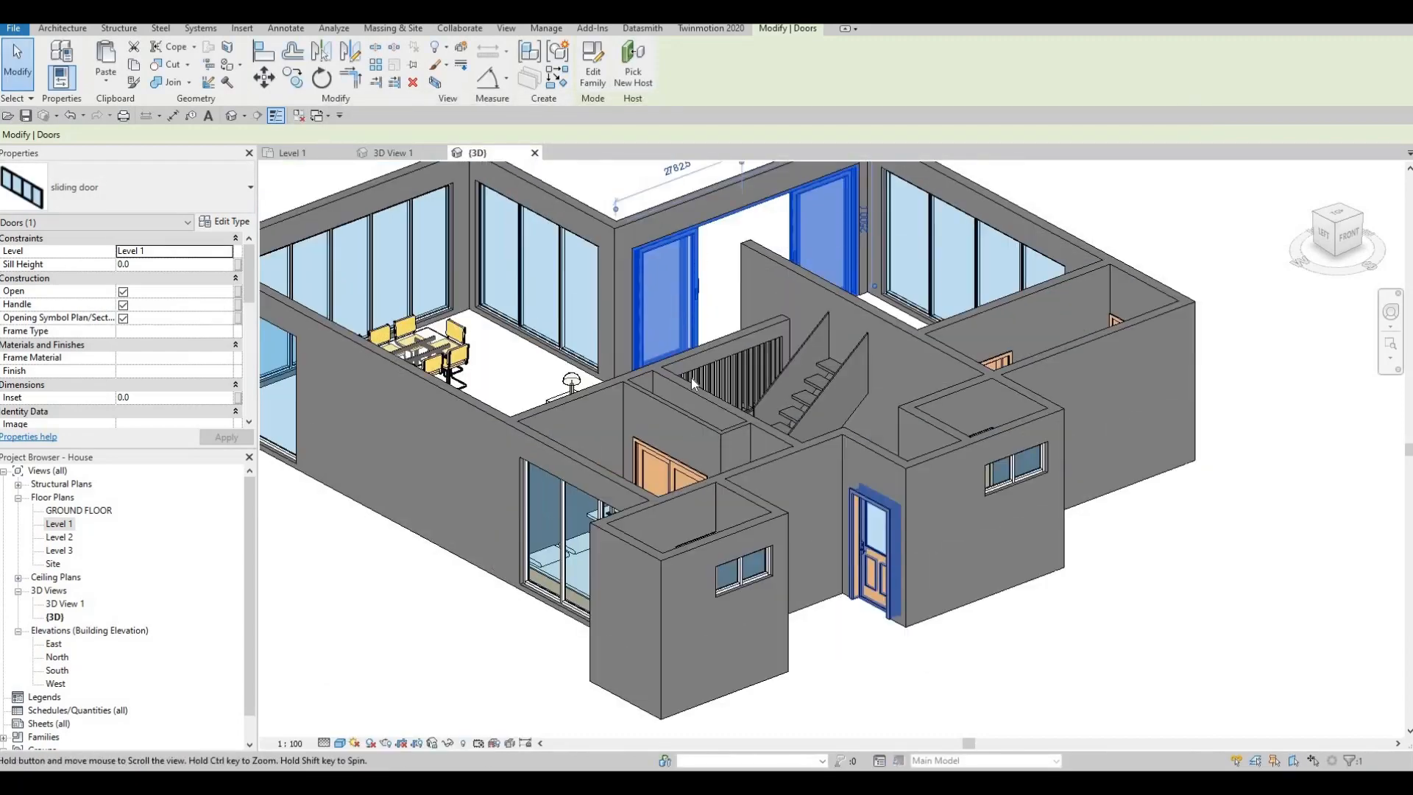
key("Escape")
key("Escape")
middle_click_drag(691, 377, 744, 531)
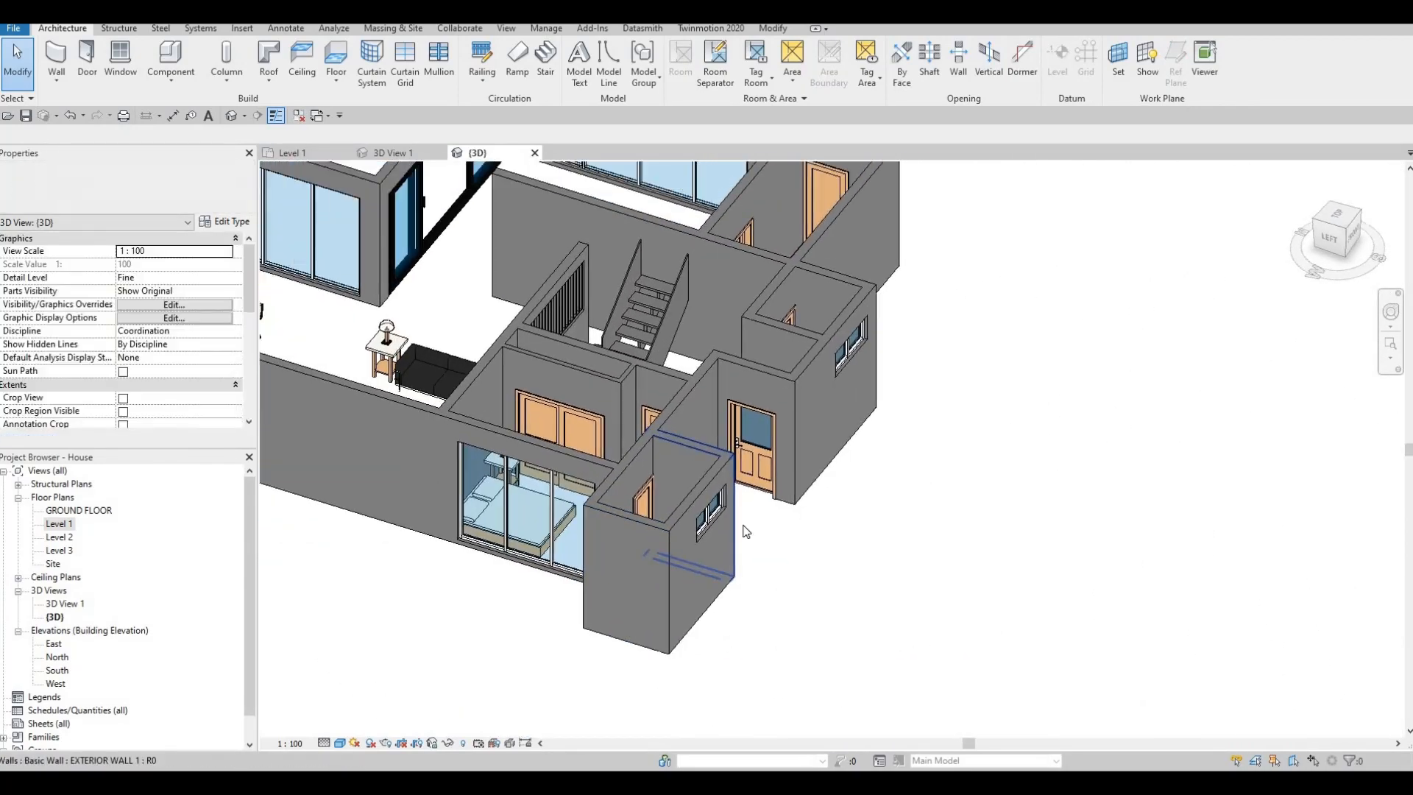
key("F1")
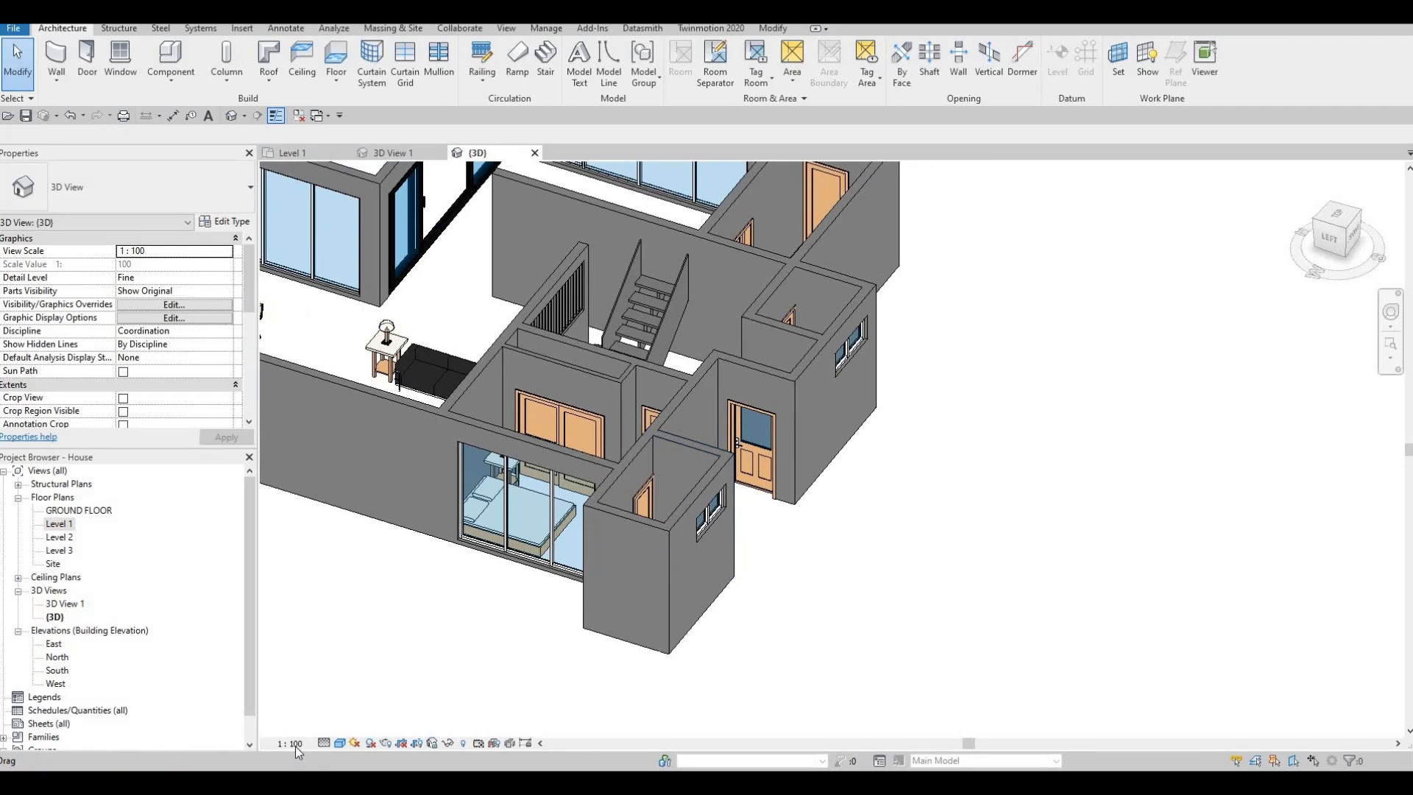
- Start a floor in the Level 1 floor plan and duplicate the Generic Floor - 400mm type as FLOOR 1
left_click(294, 154)
middle_click_drag(558, 407, 683, 390)
scroll(680, 390, "down", 5)
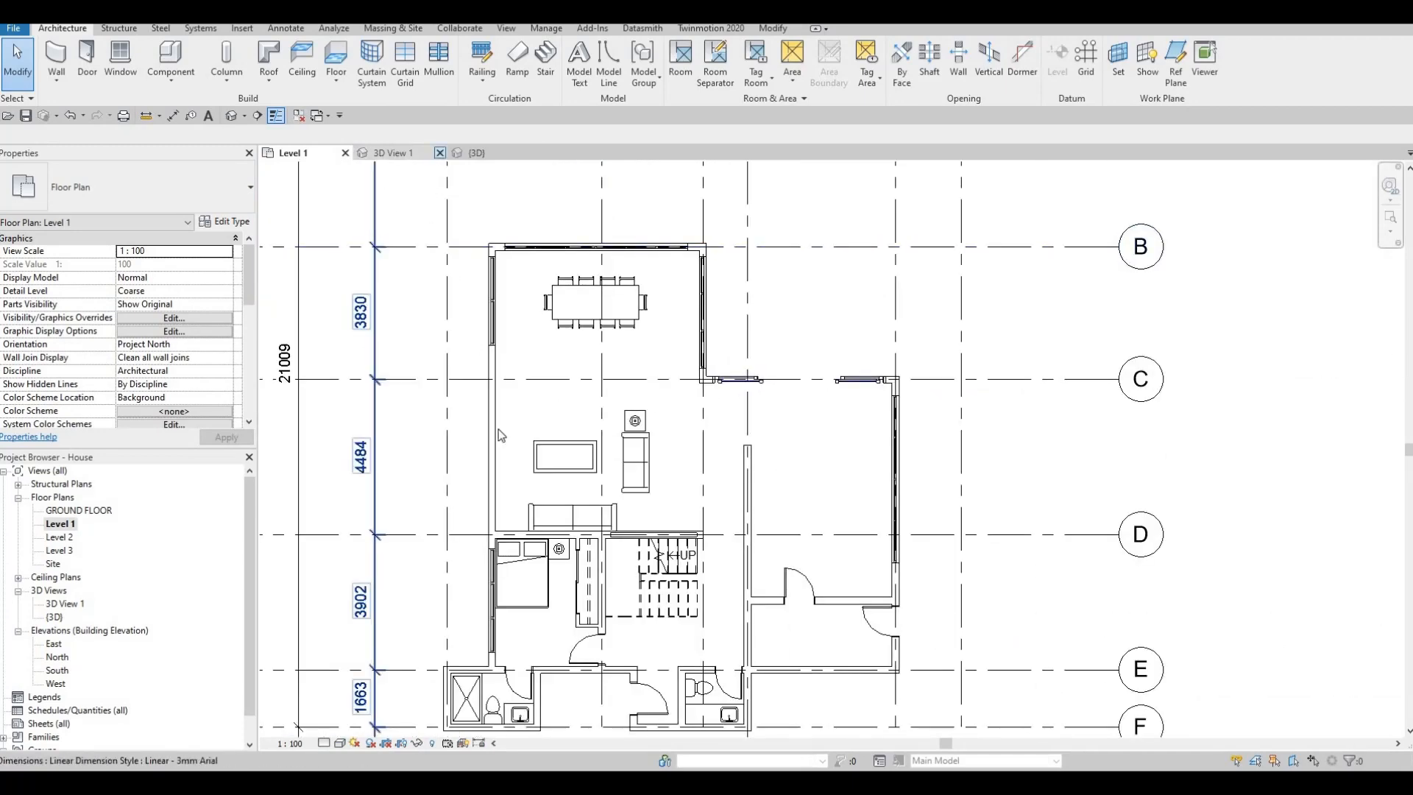
middle_click_drag(537, 493, 539, 437)
scroll(538, 437, "down", 2)
key("Escape")
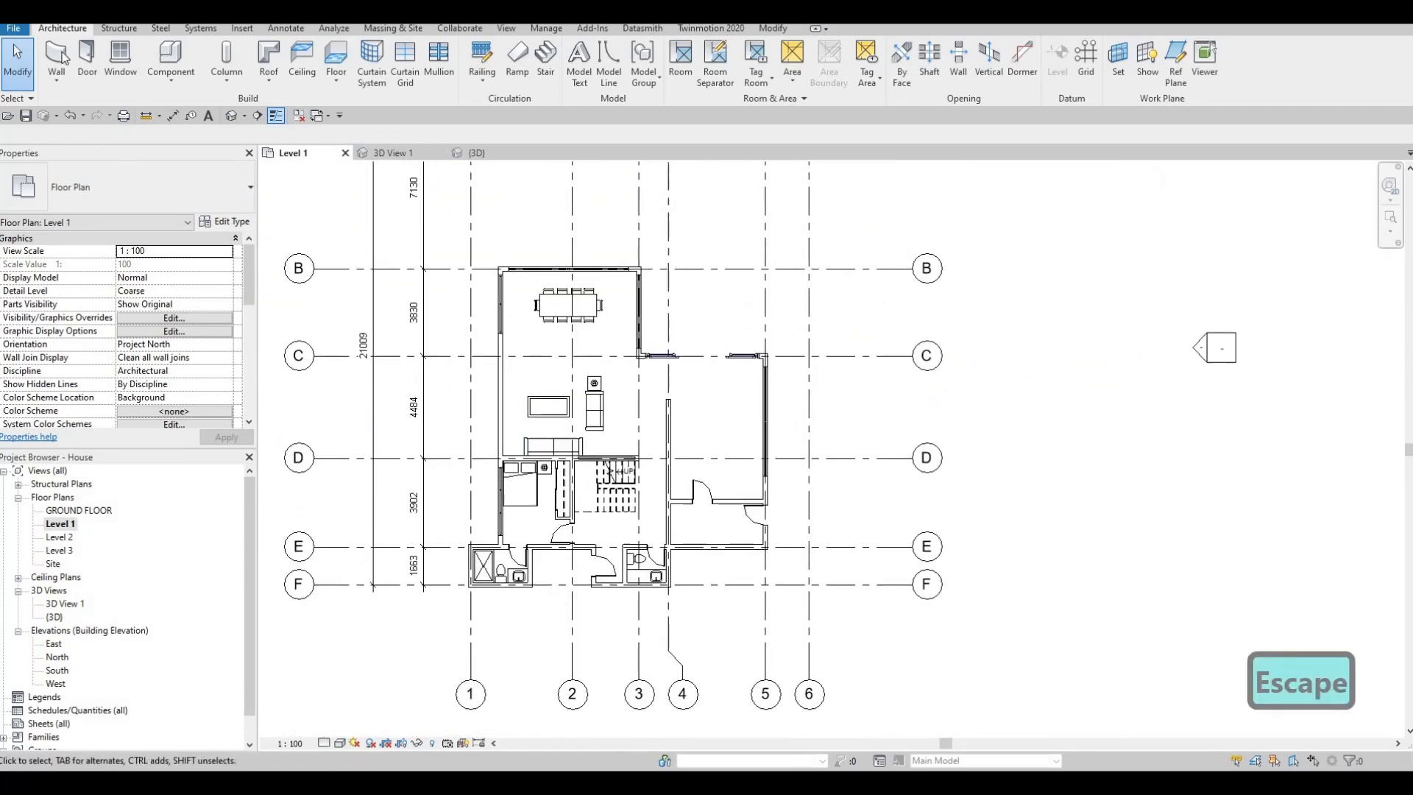
left_click(334, 56)
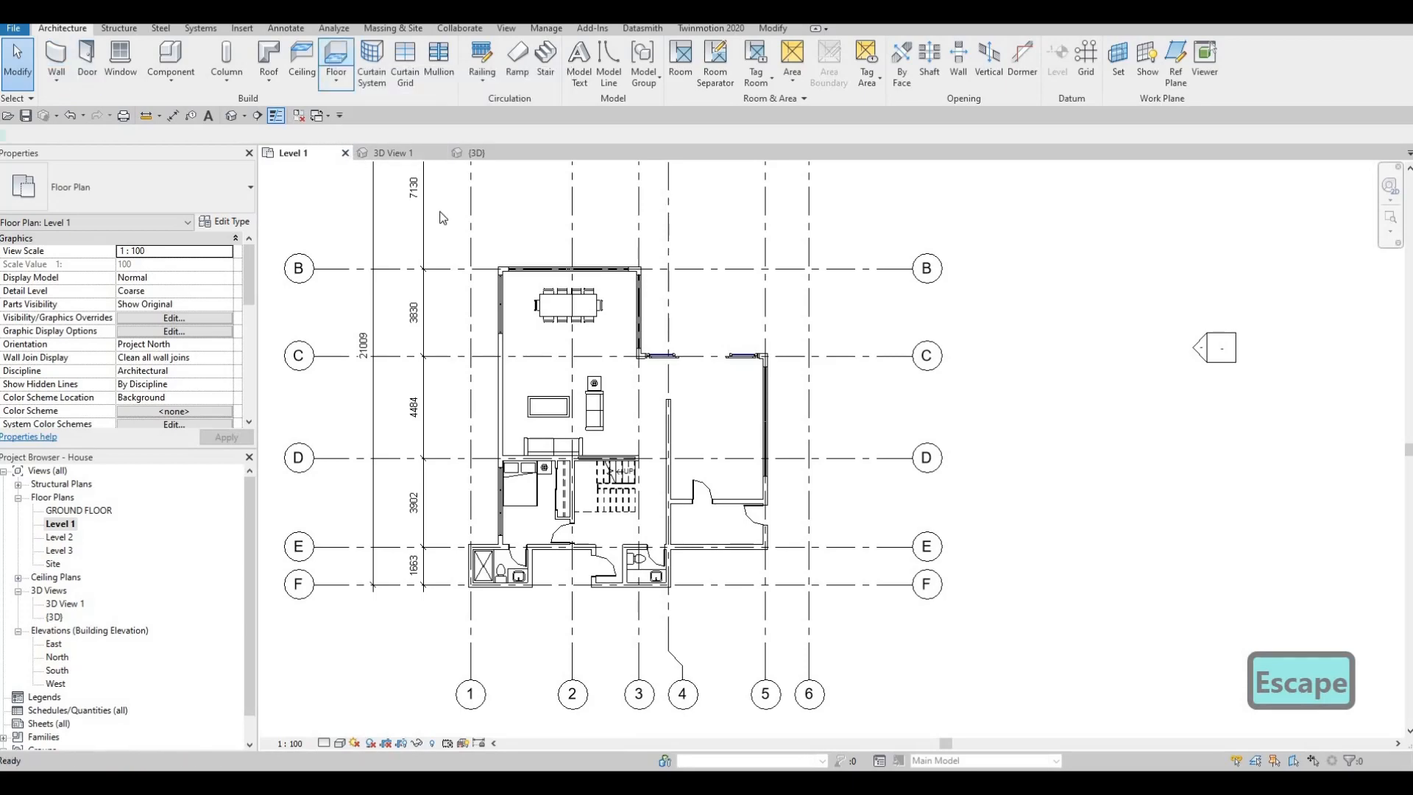
left_click(225, 221)
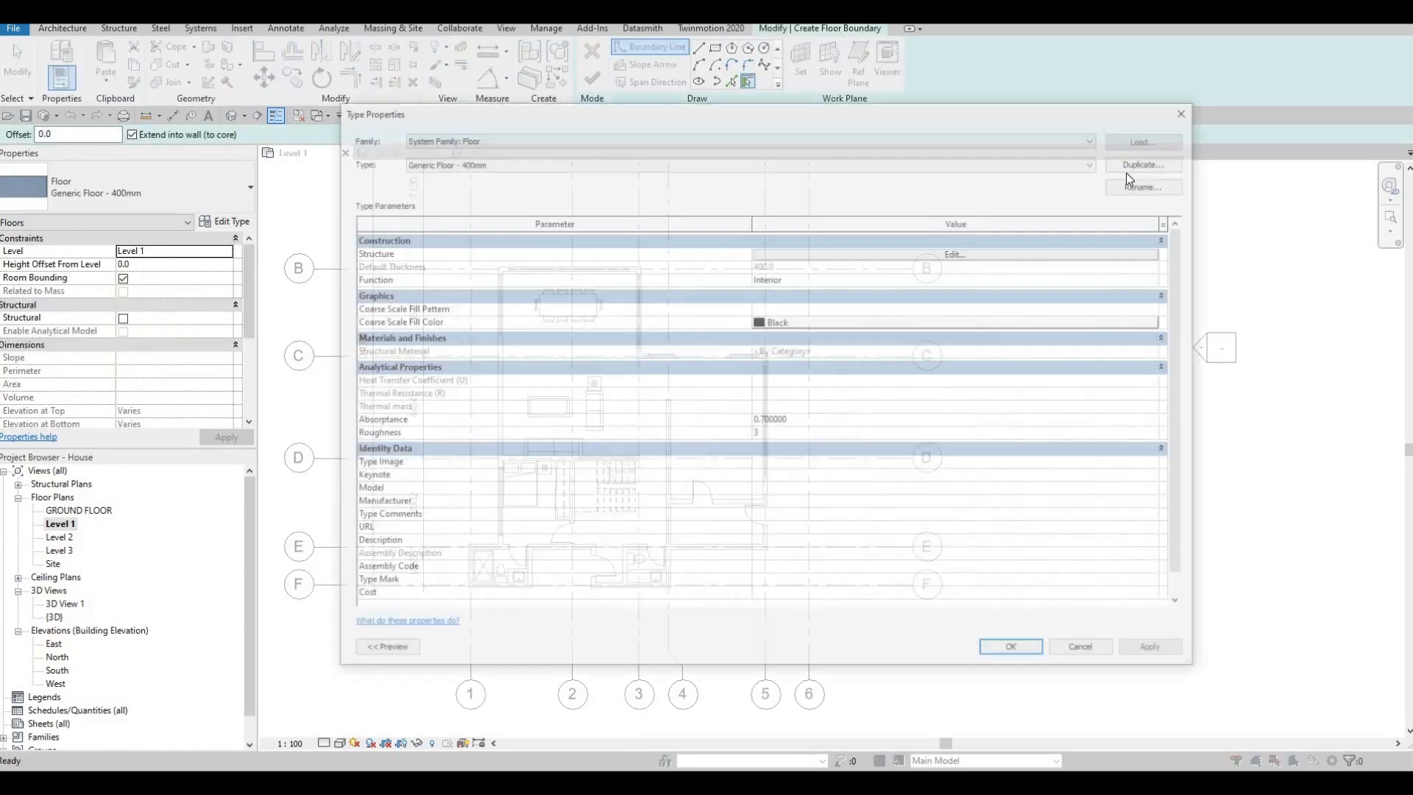
left_click(1151, 160)
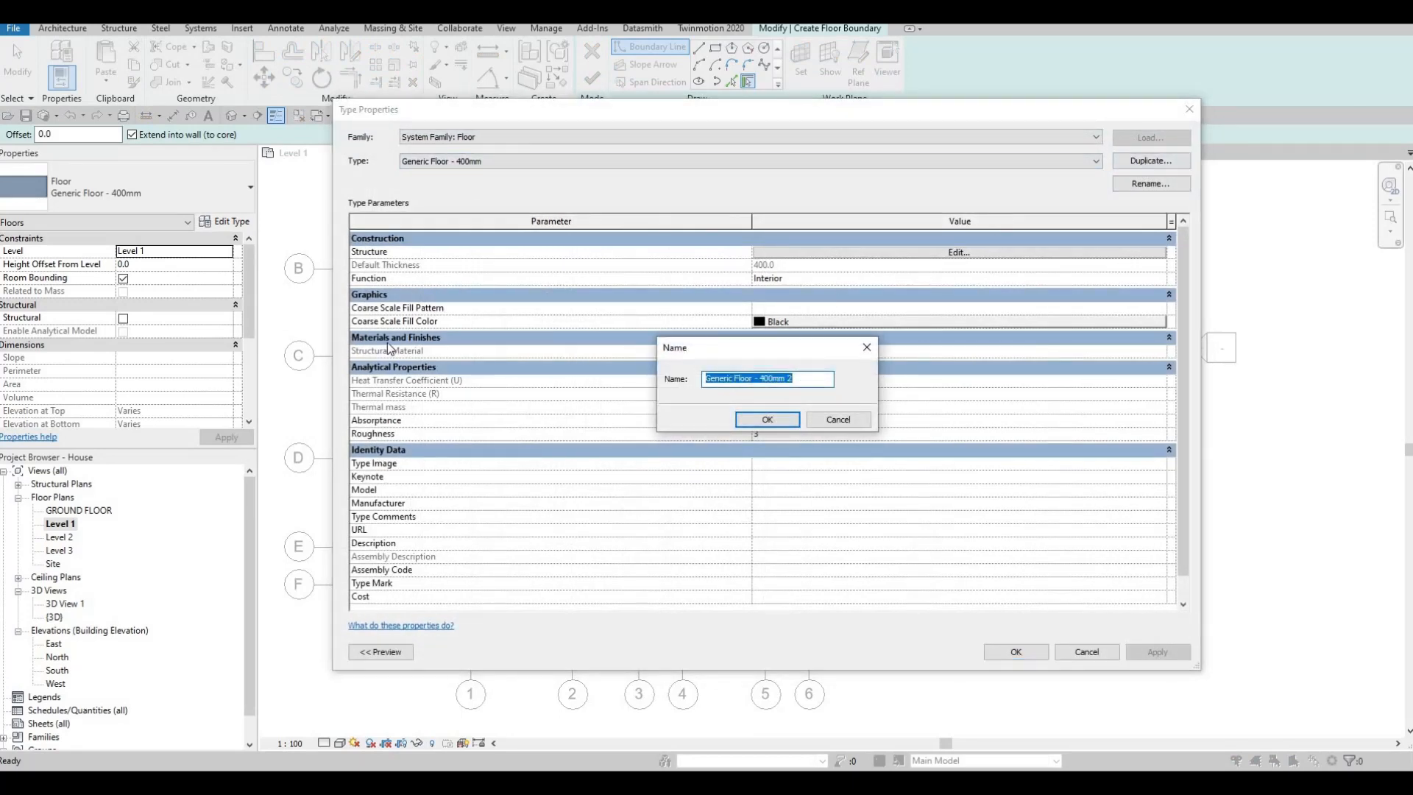
type("FLOOR 1")
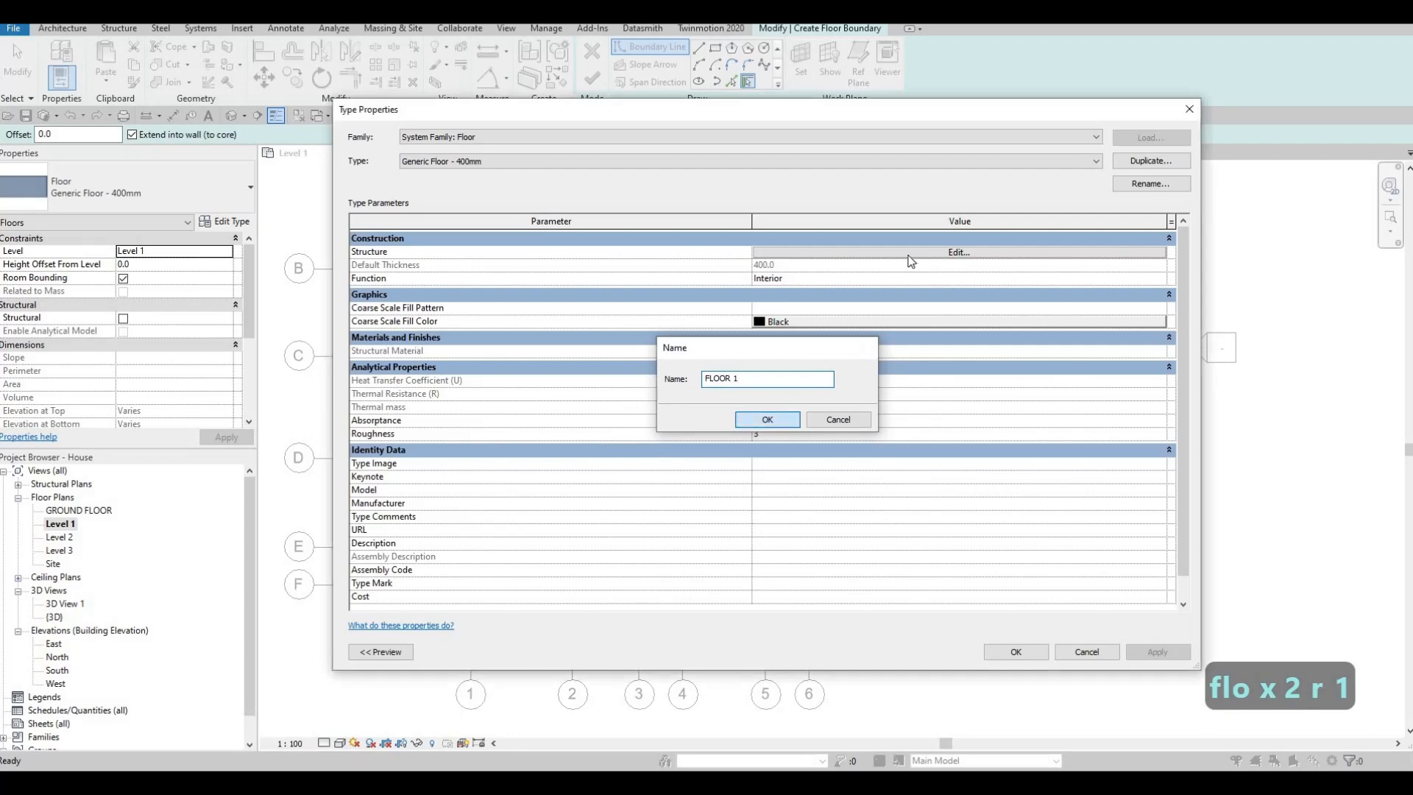
left_click(765, 418)
- Set the structure layer thickness of the FLOOR 1 type to 200
left_click(762, 252)
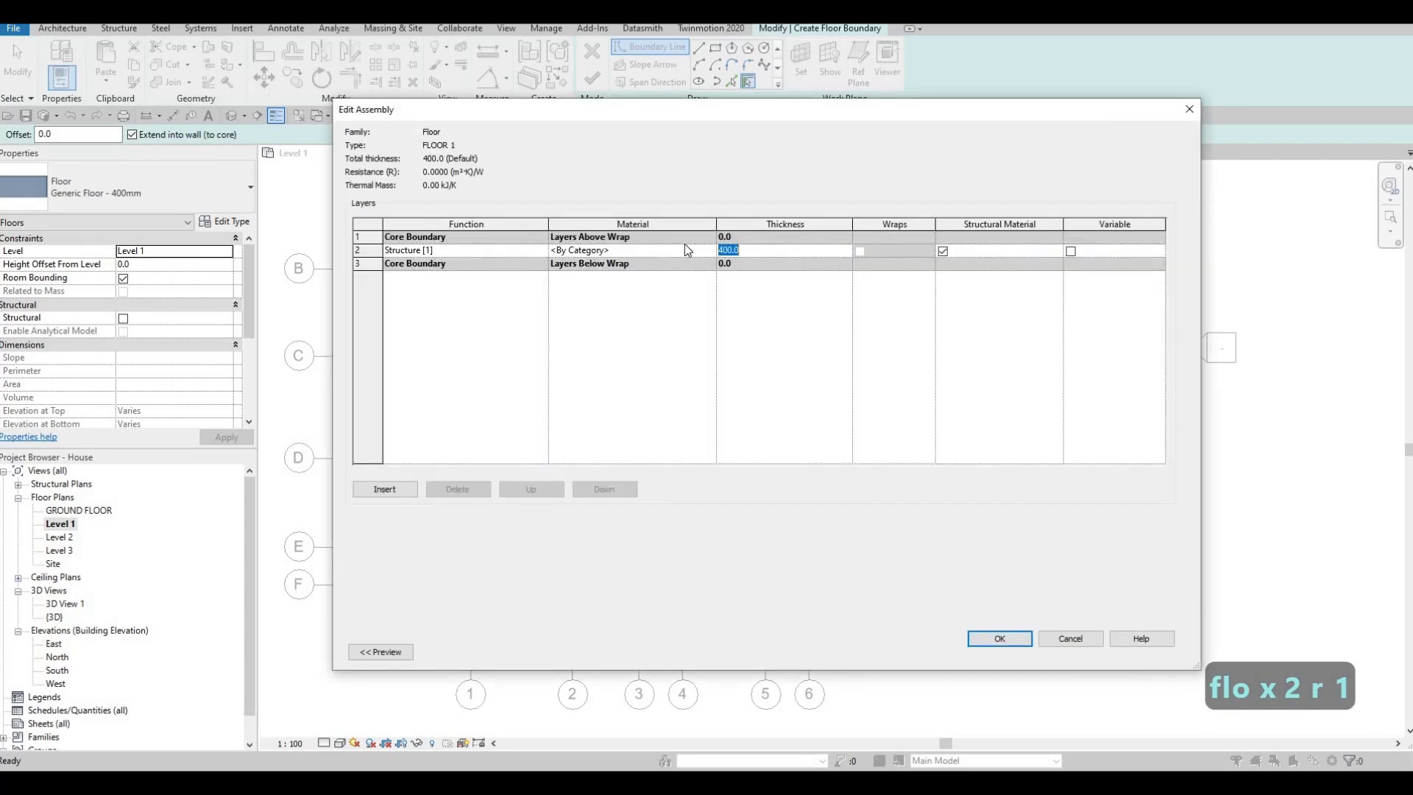
type("200")
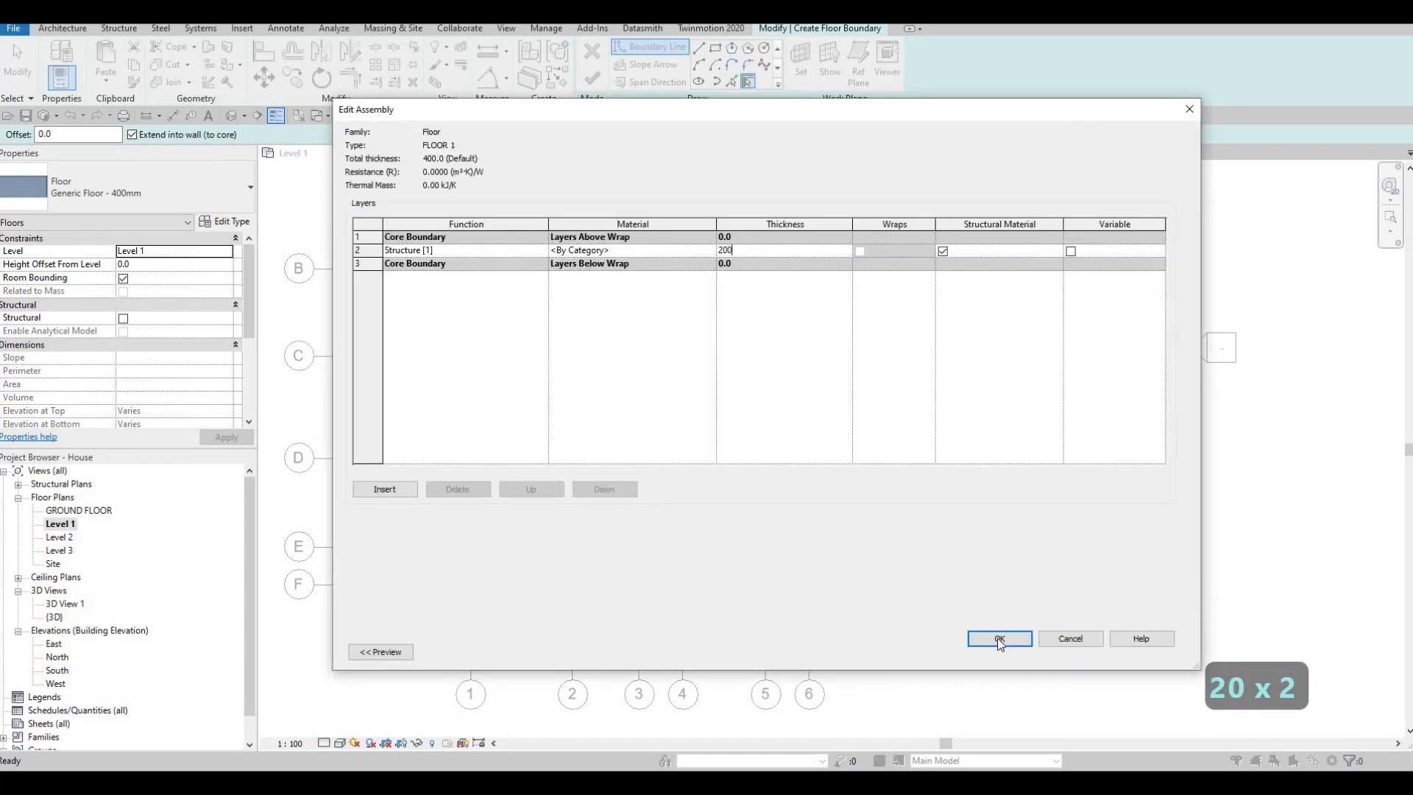
key("Return")
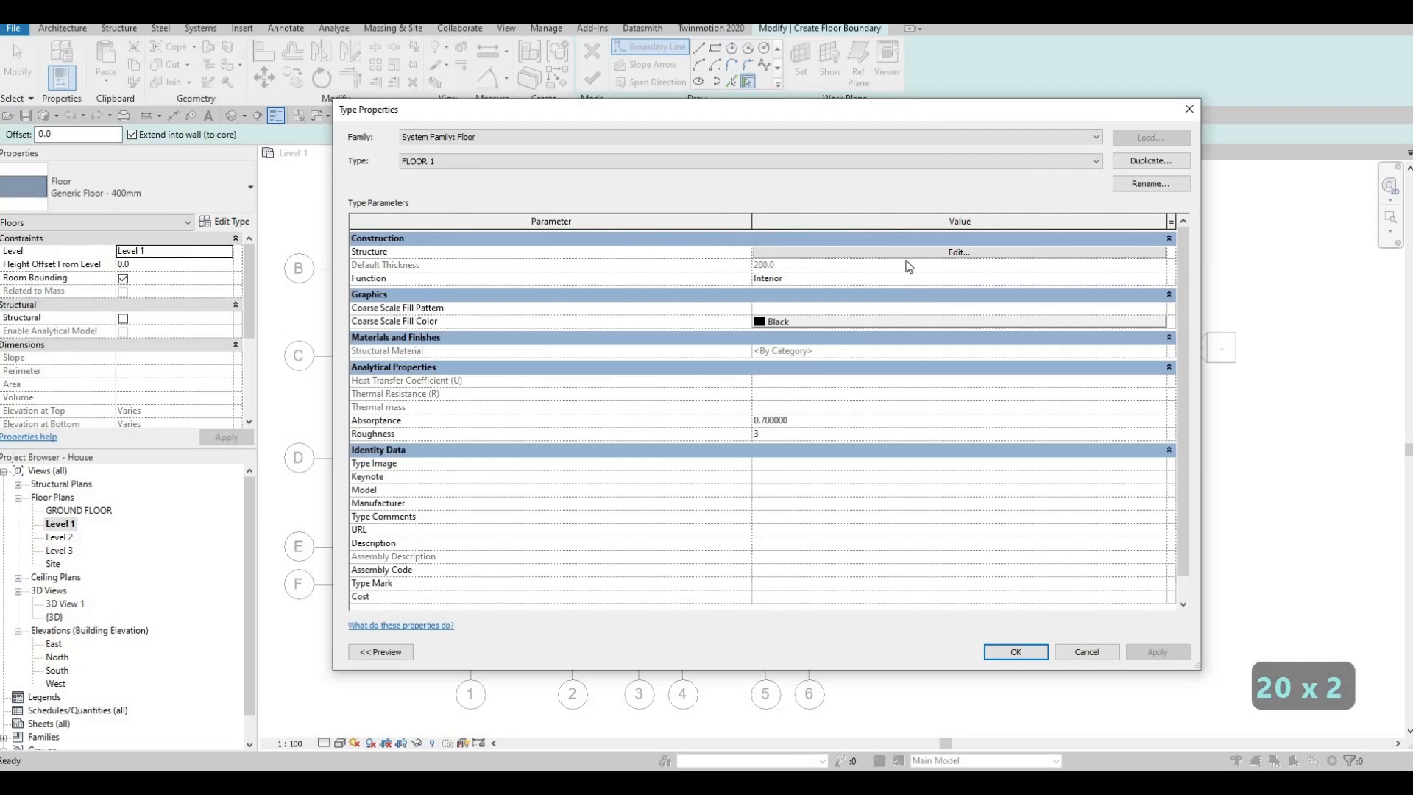
- Assign the Fieldstone material from the AEC Stone library to FLOOR 1's structure layer and confirm the type
left_click(809, 253)
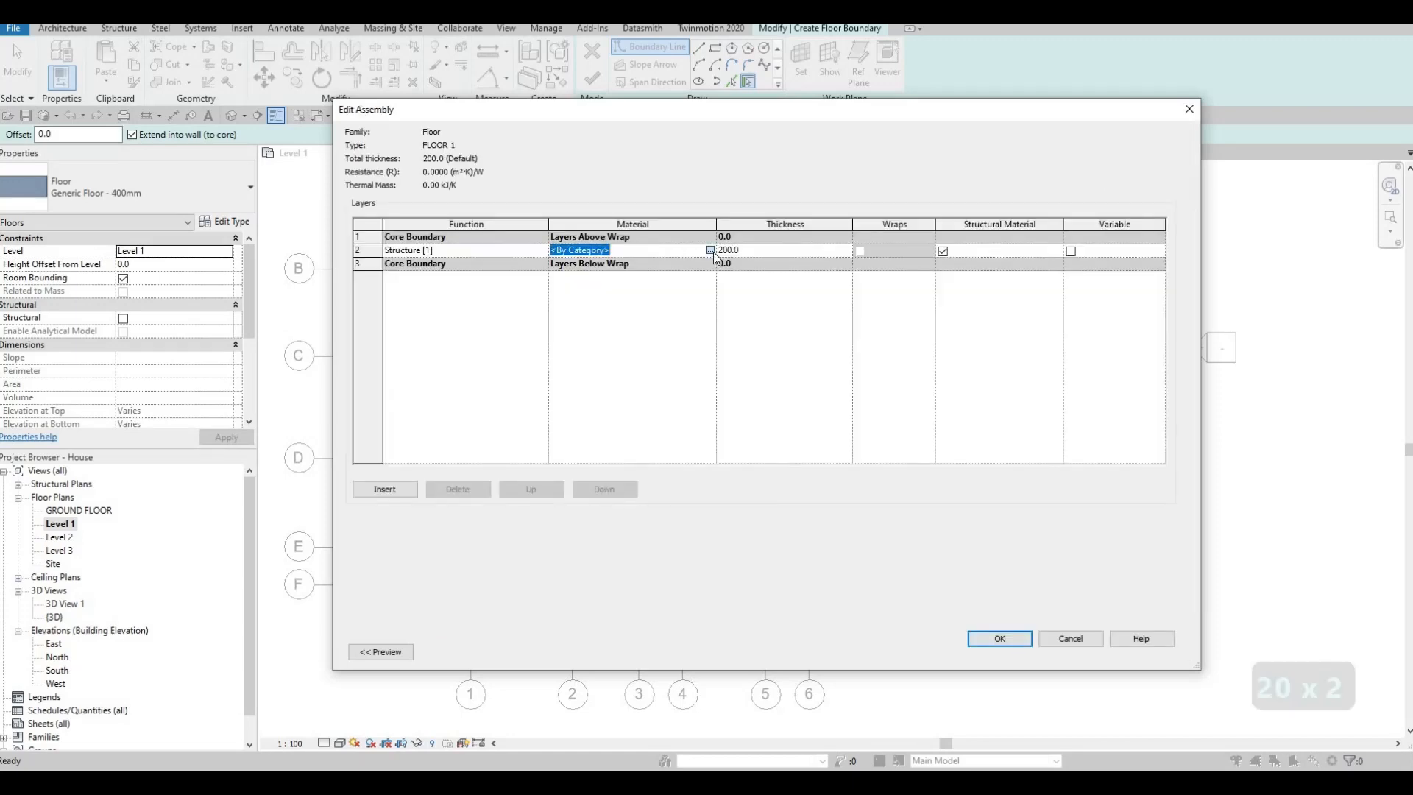
left_click(711, 251)
left_click(390, 462)
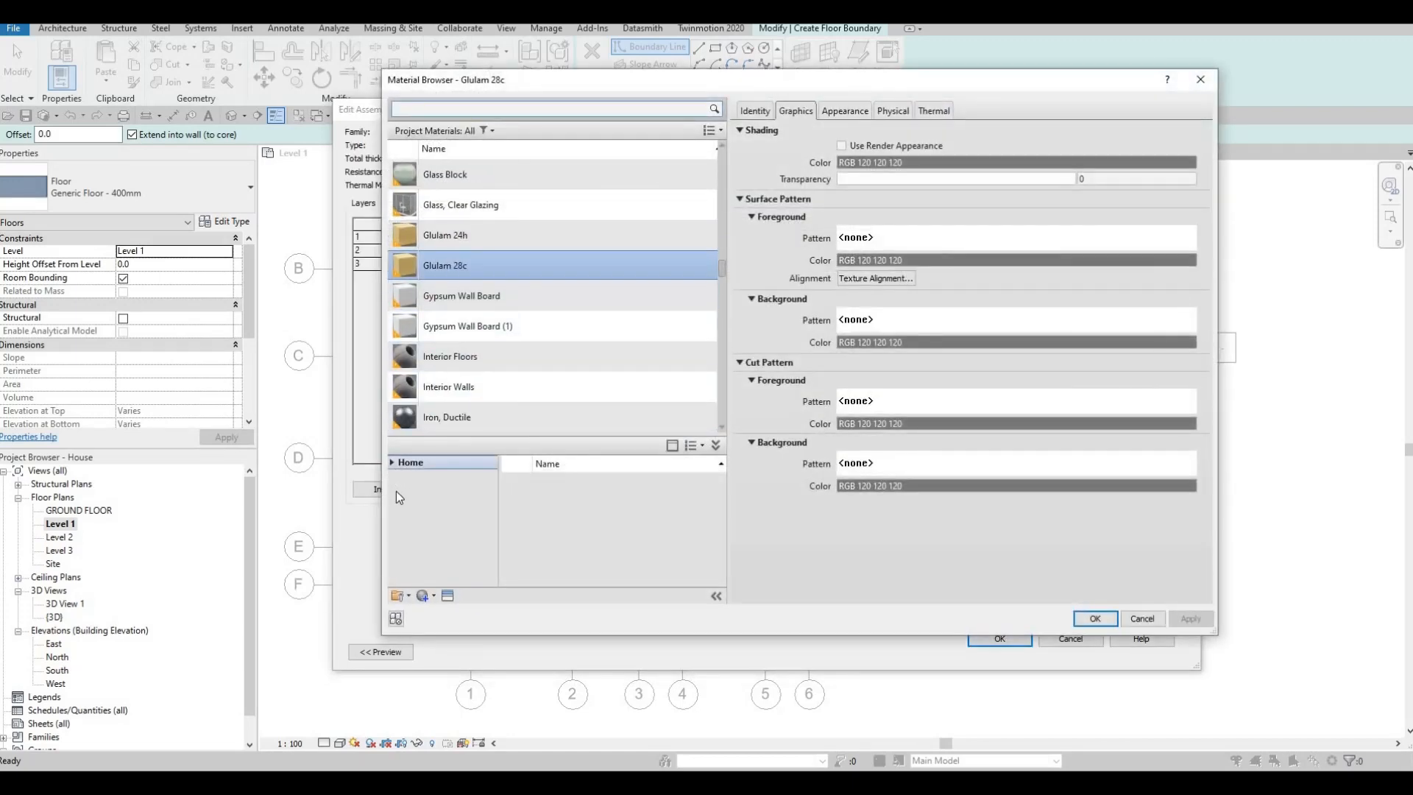
scroll(444, 551, "down", 3)
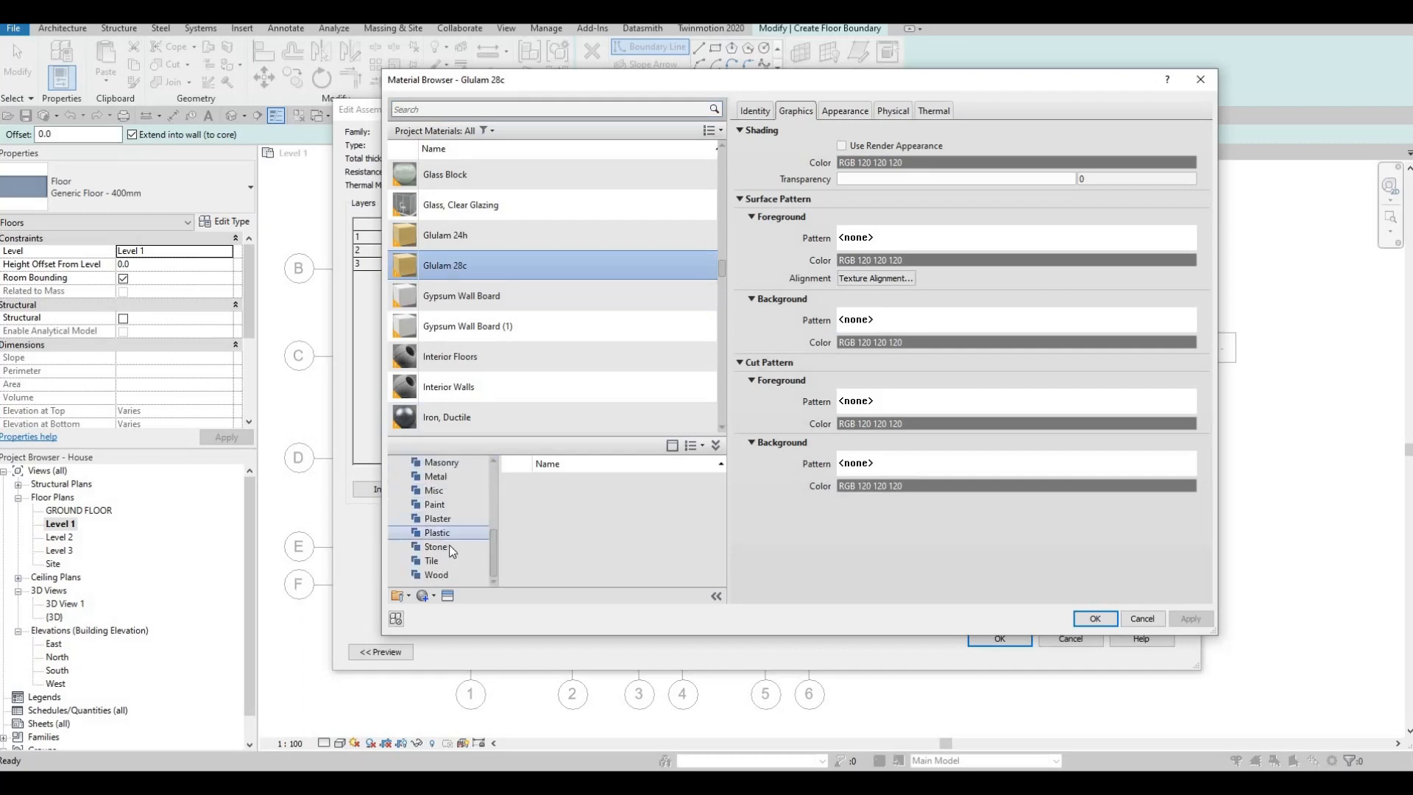
left_click(449, 544)
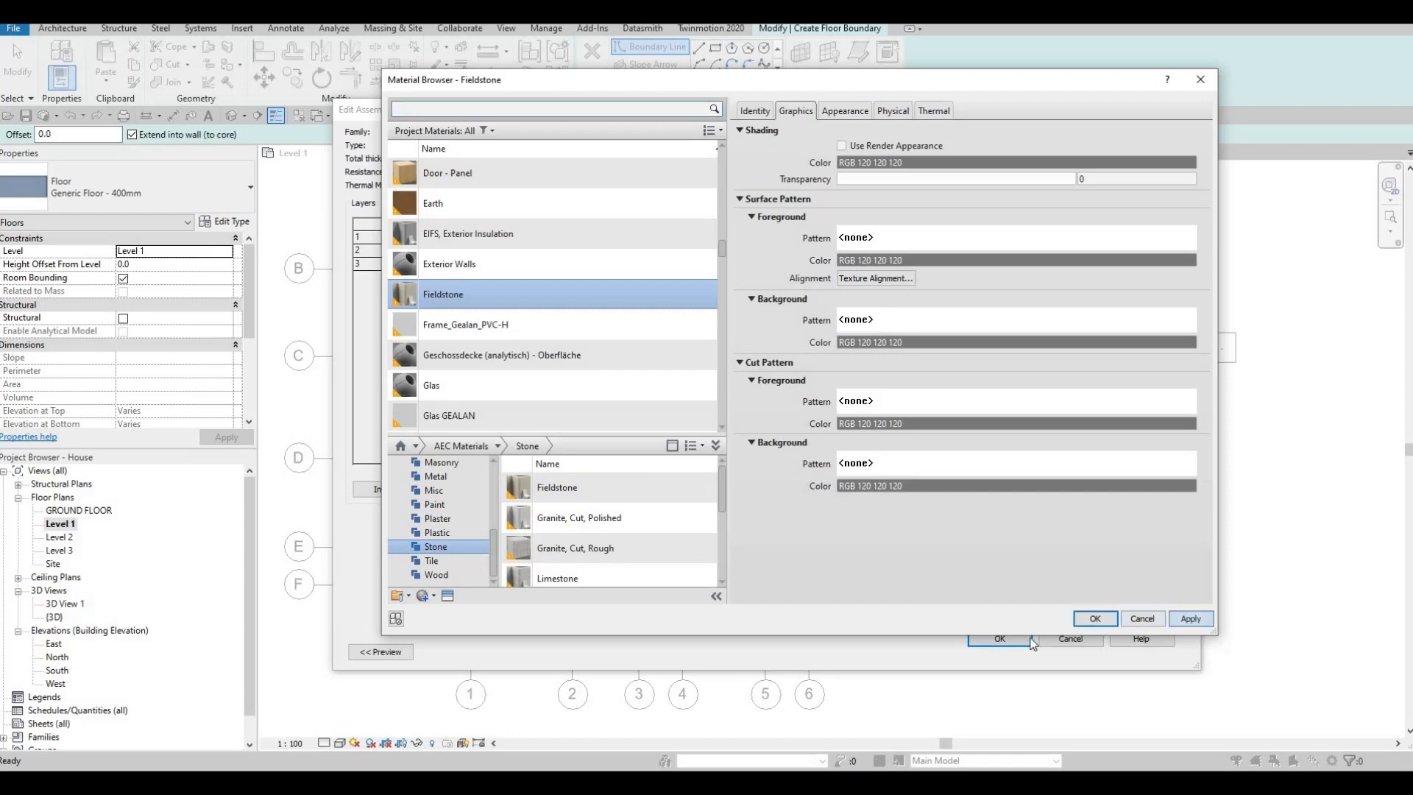
left_click(1095, 618)
left_click(993, 638)
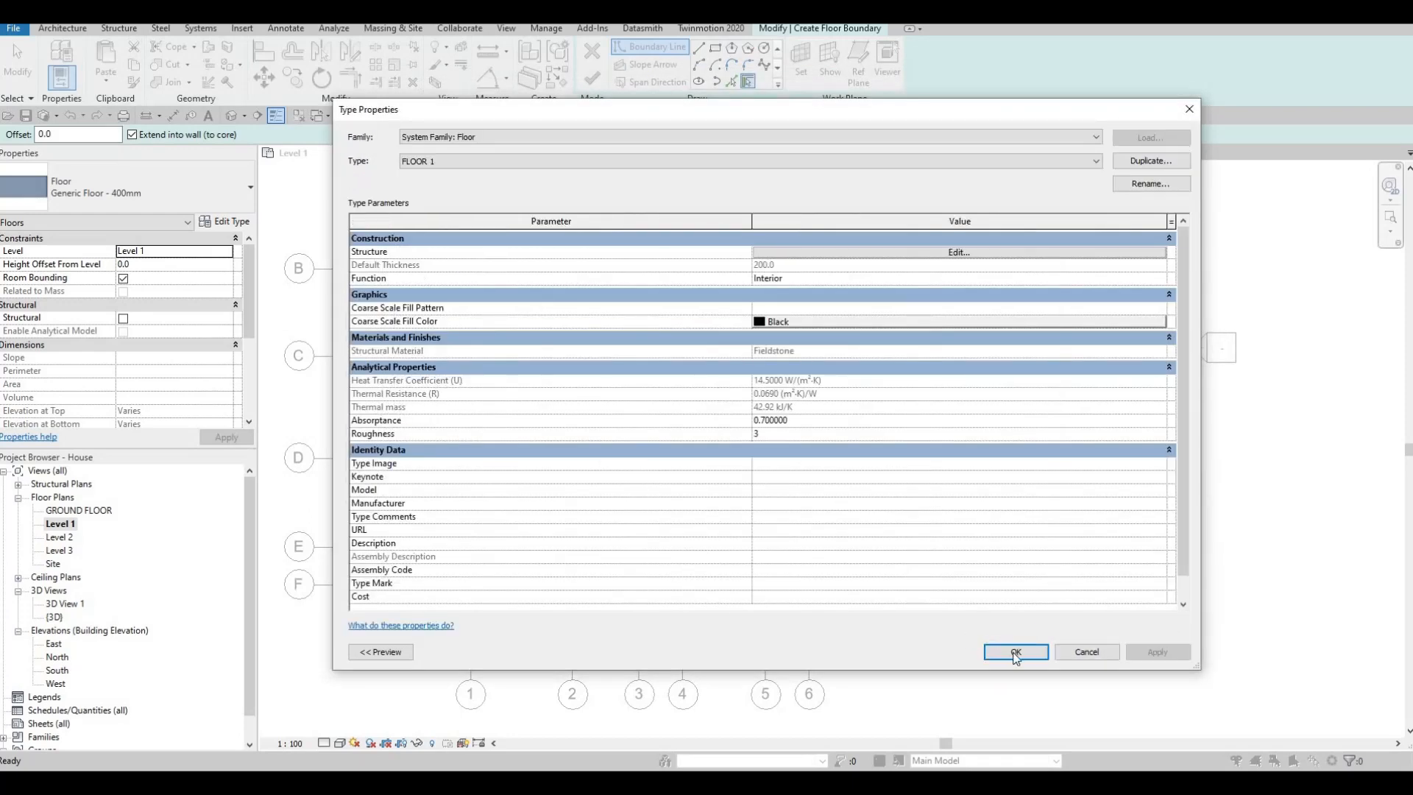
left_click(1016, 652)
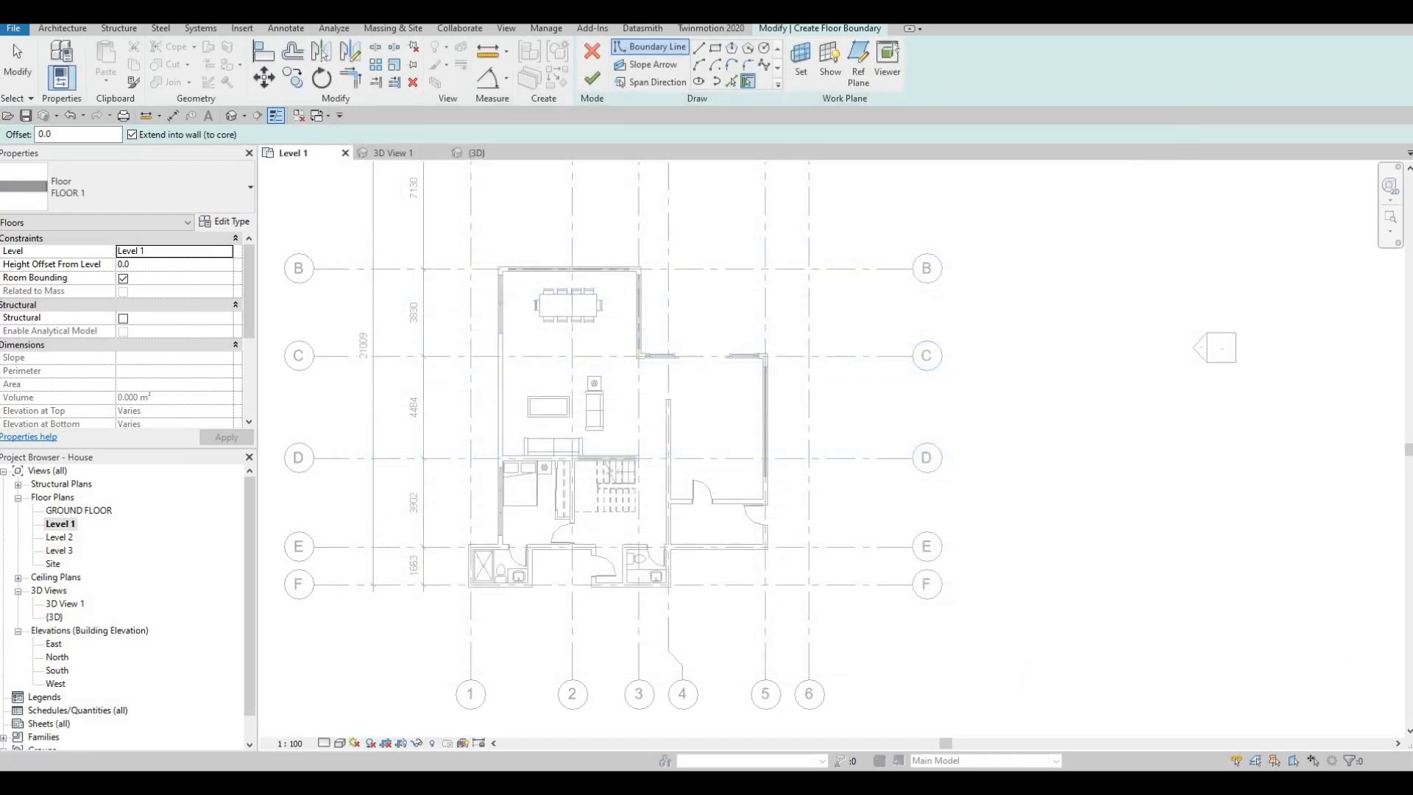
- Using Pick Lines, create floor boundary lines along the inner faces of the long exterior wall beside the living area and the dining area's grid B wall
left_click(732, 83)
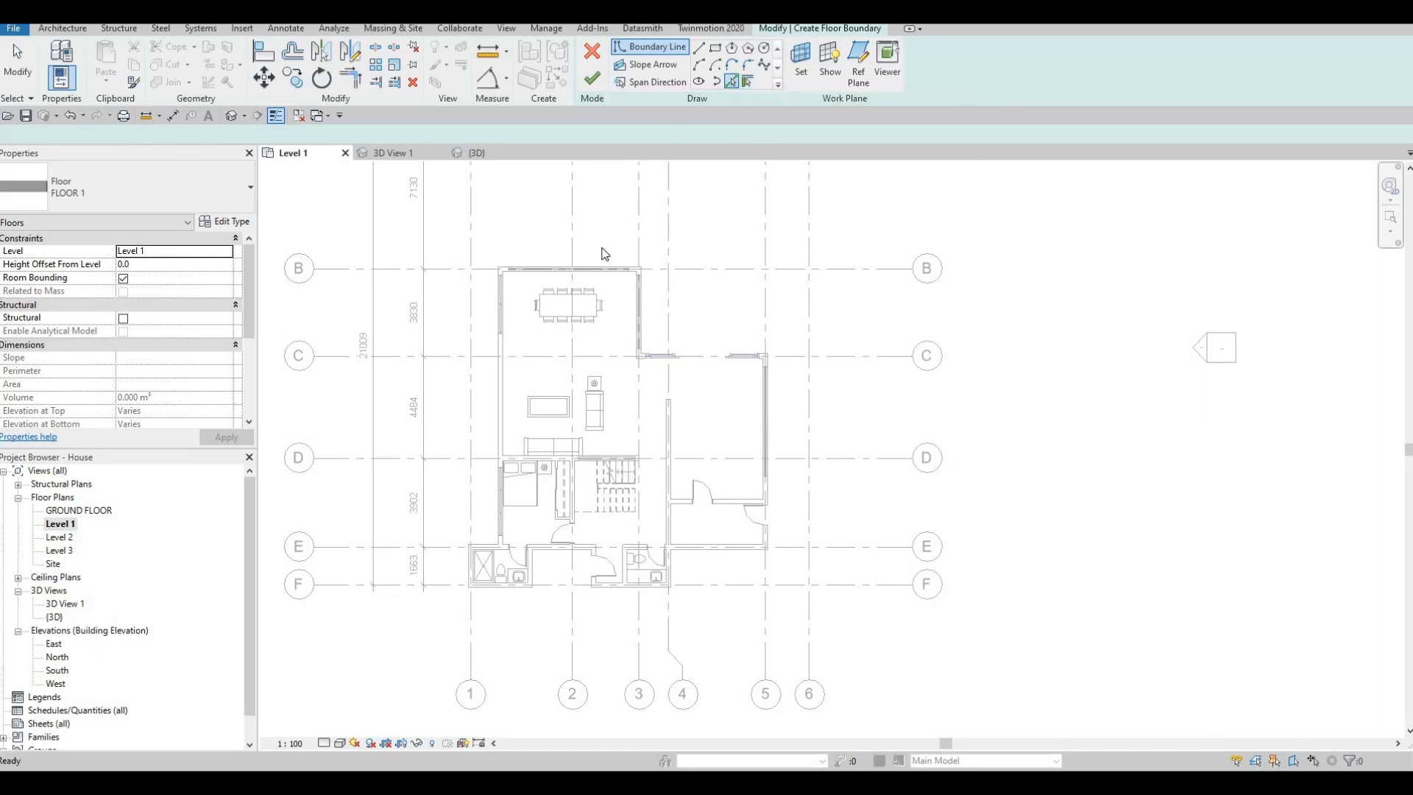
scroll(527, 363, "up", 2)
left_click(524, 360)
scroll(524, 359, "up", 1)
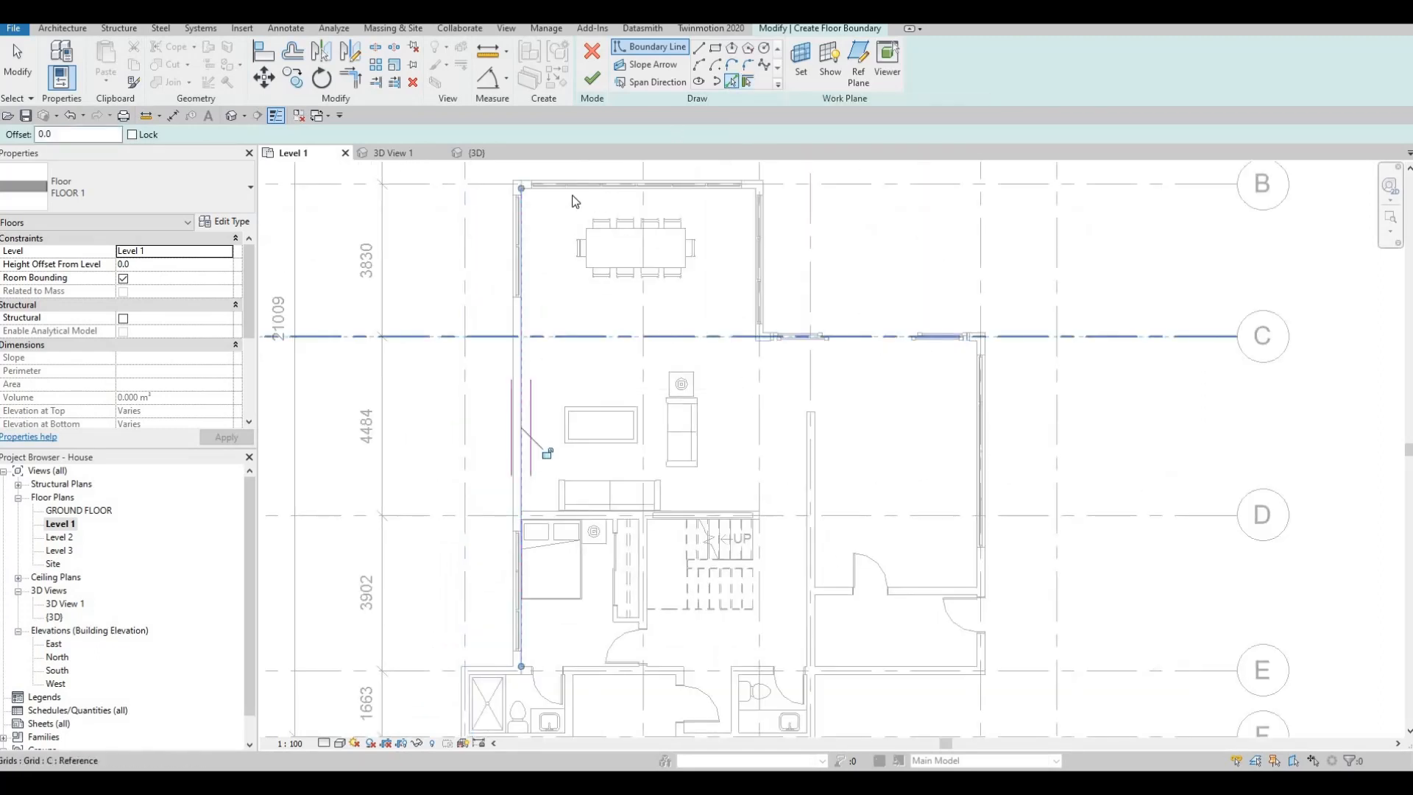
scroll(515, 219, "up", 3)
left_click(663, 202)
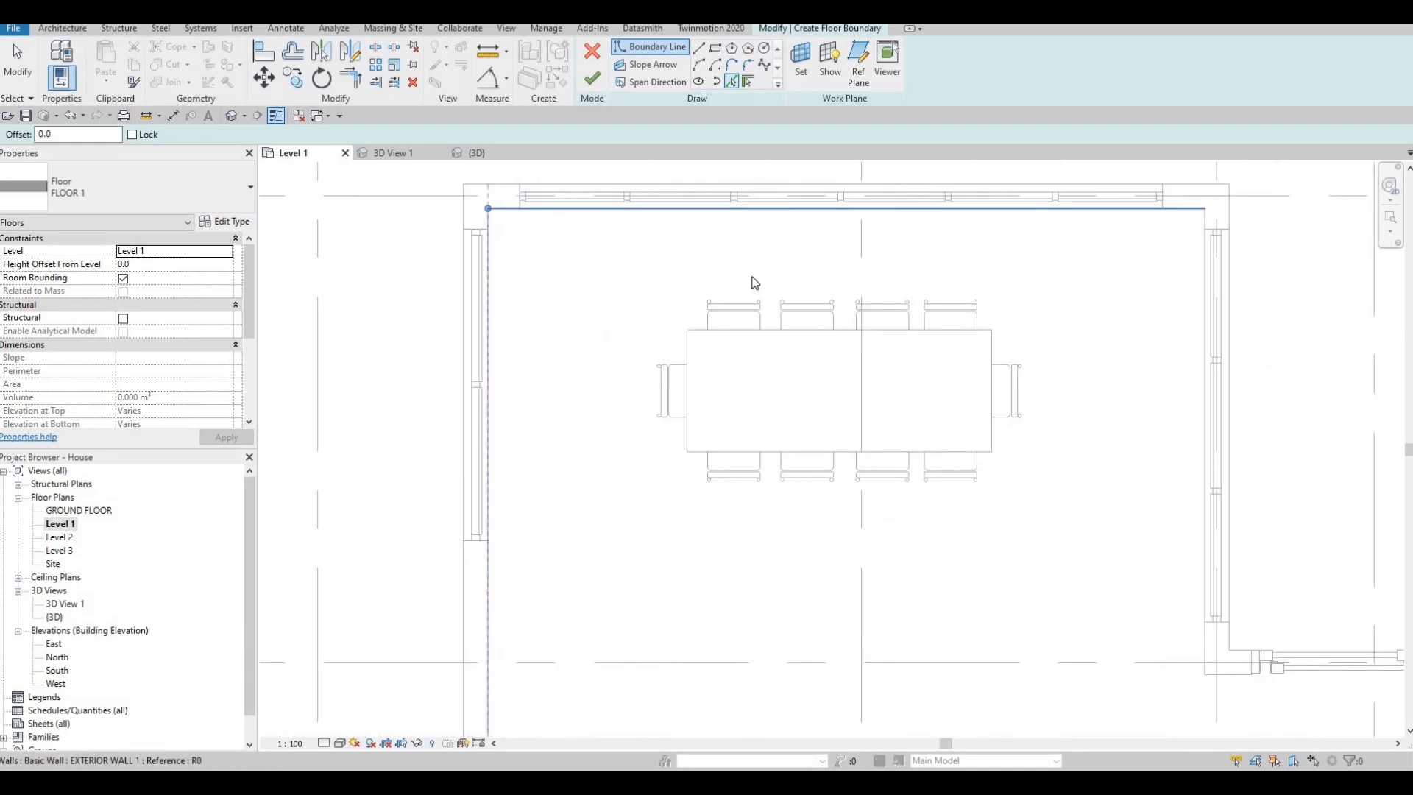
- Continue the floor boundary along the inner faces of the dining area's grid 3 wall and the sliding door wall on grid C
middle_click_drag(1207, 634, 982, 486)
scroll(981, 486, "down", 1)
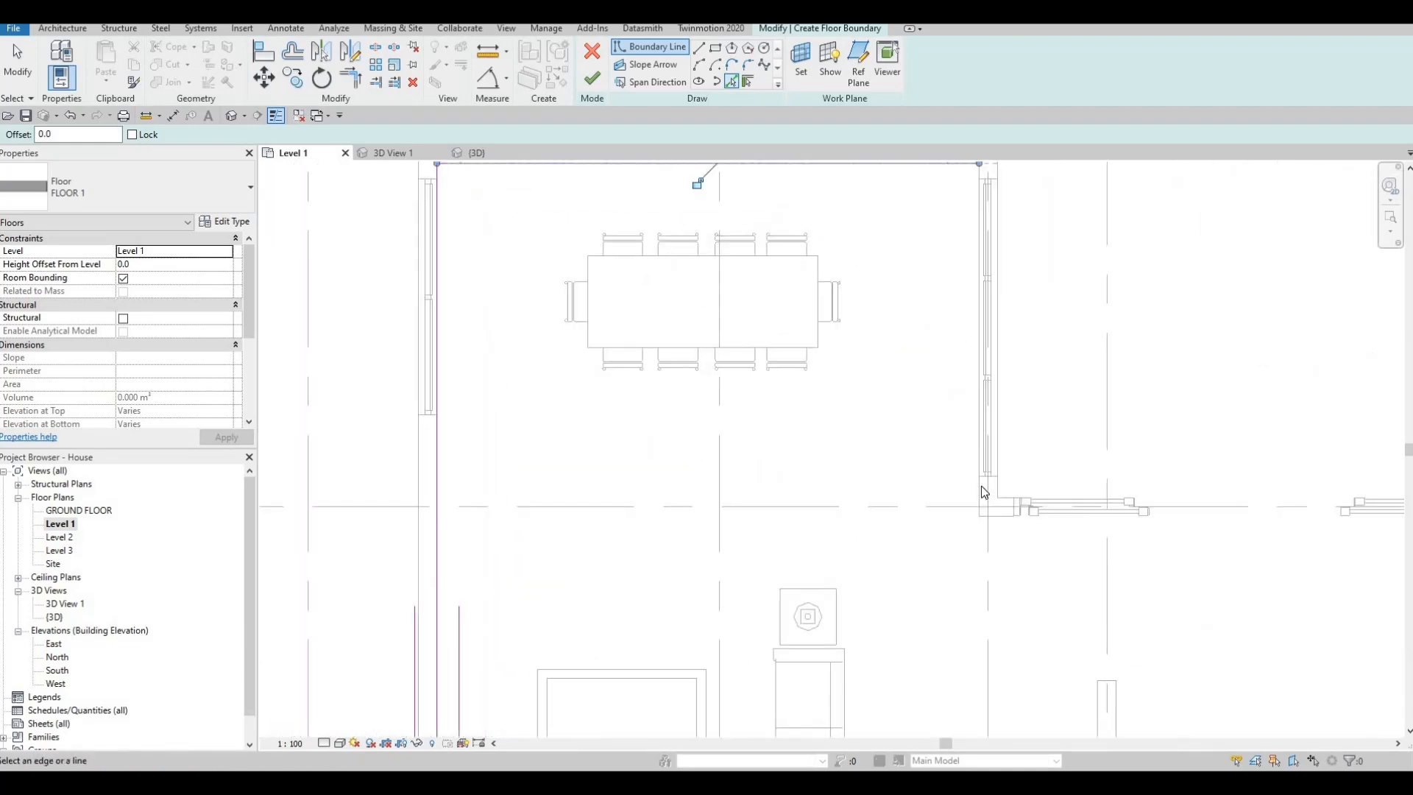
scroll(982, 485, "up", 1)
left_click(996, 525)
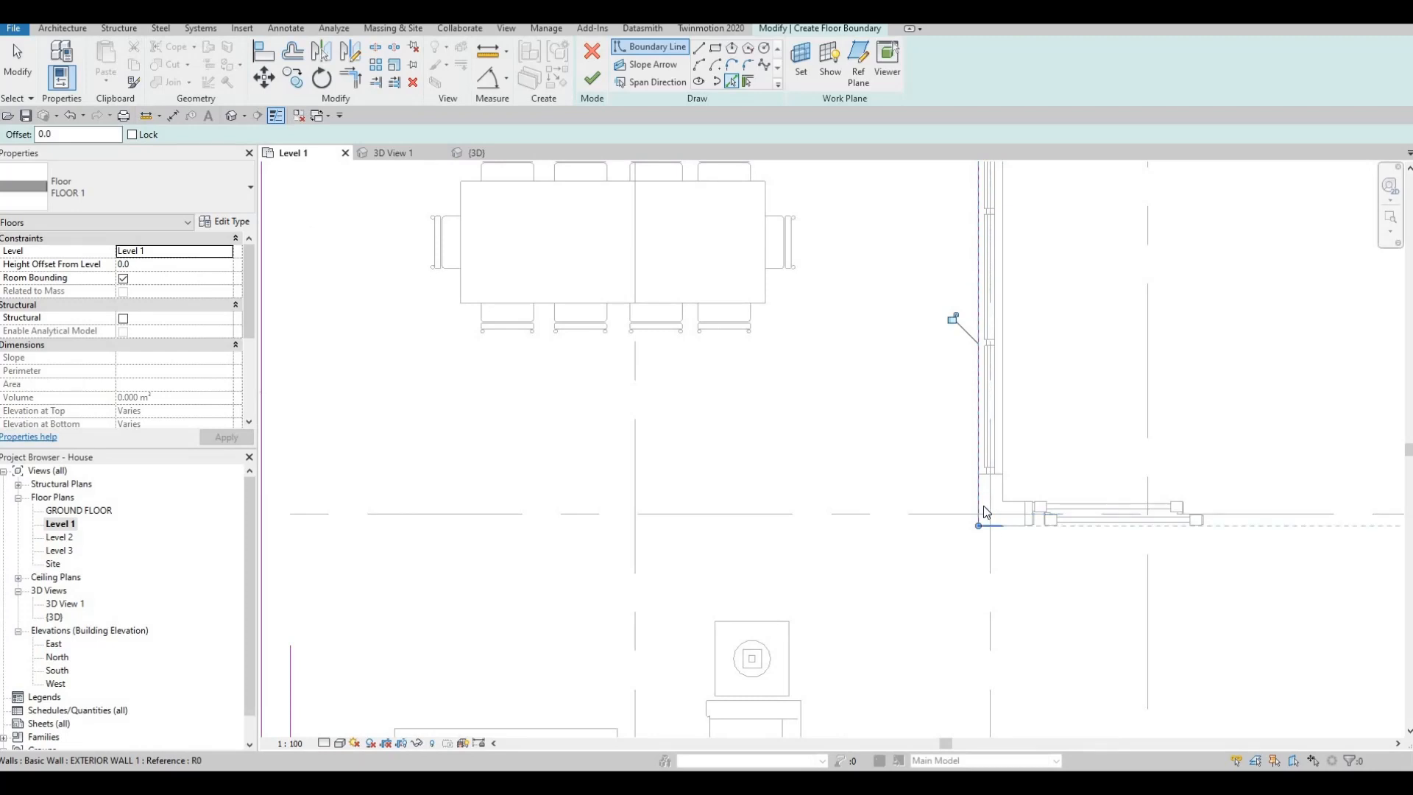
left_click(986, 513)
scroll(920, 456, "down", 5)
middle_click_drag(1275, 460, 1114, 328)
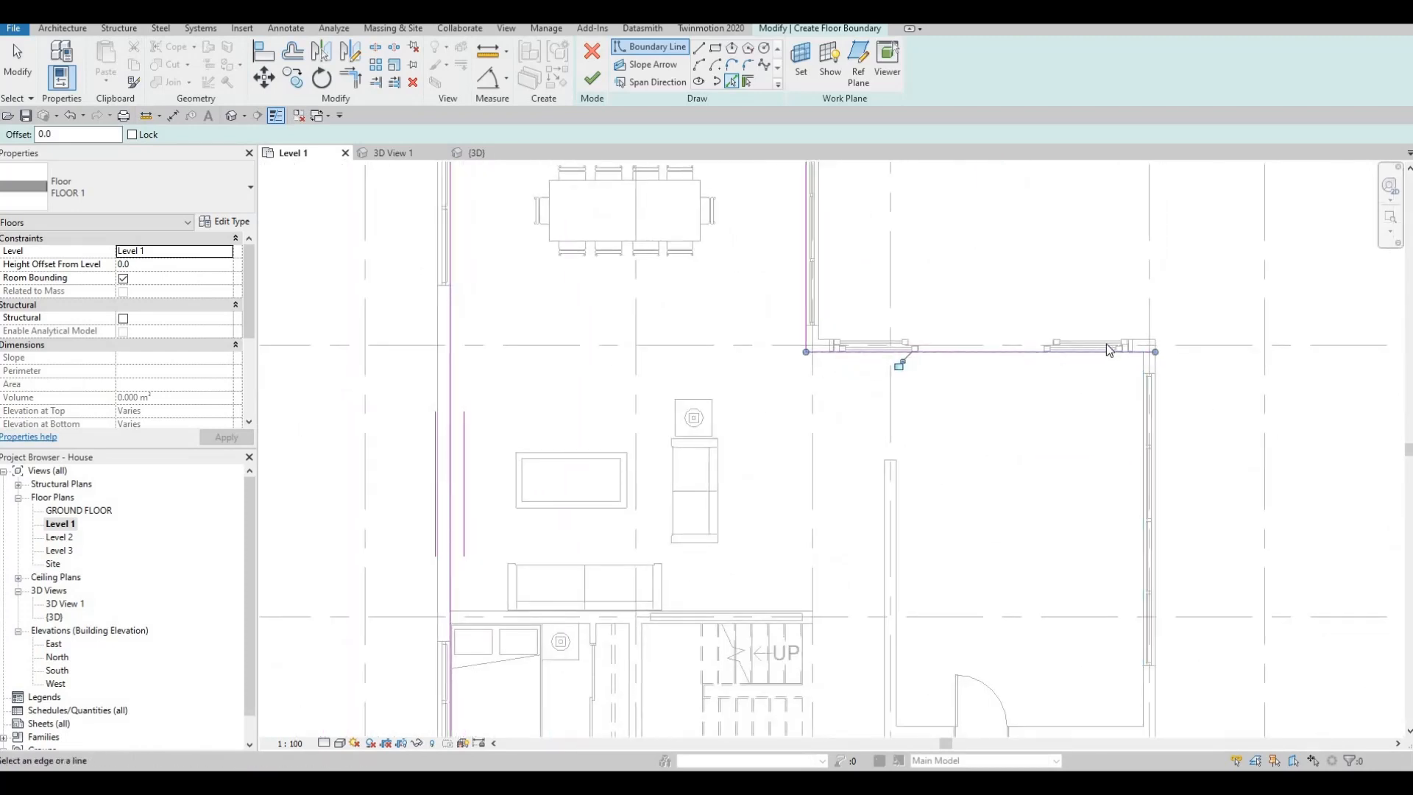
- Add floor boundary lines along the inner faces of the exterior wall on grid 5 and the adjoining wall on grid E
scroll(1177, 388, "up", 3)
left_click(1104, 369)
scroll(1001, 360, "down", 5)
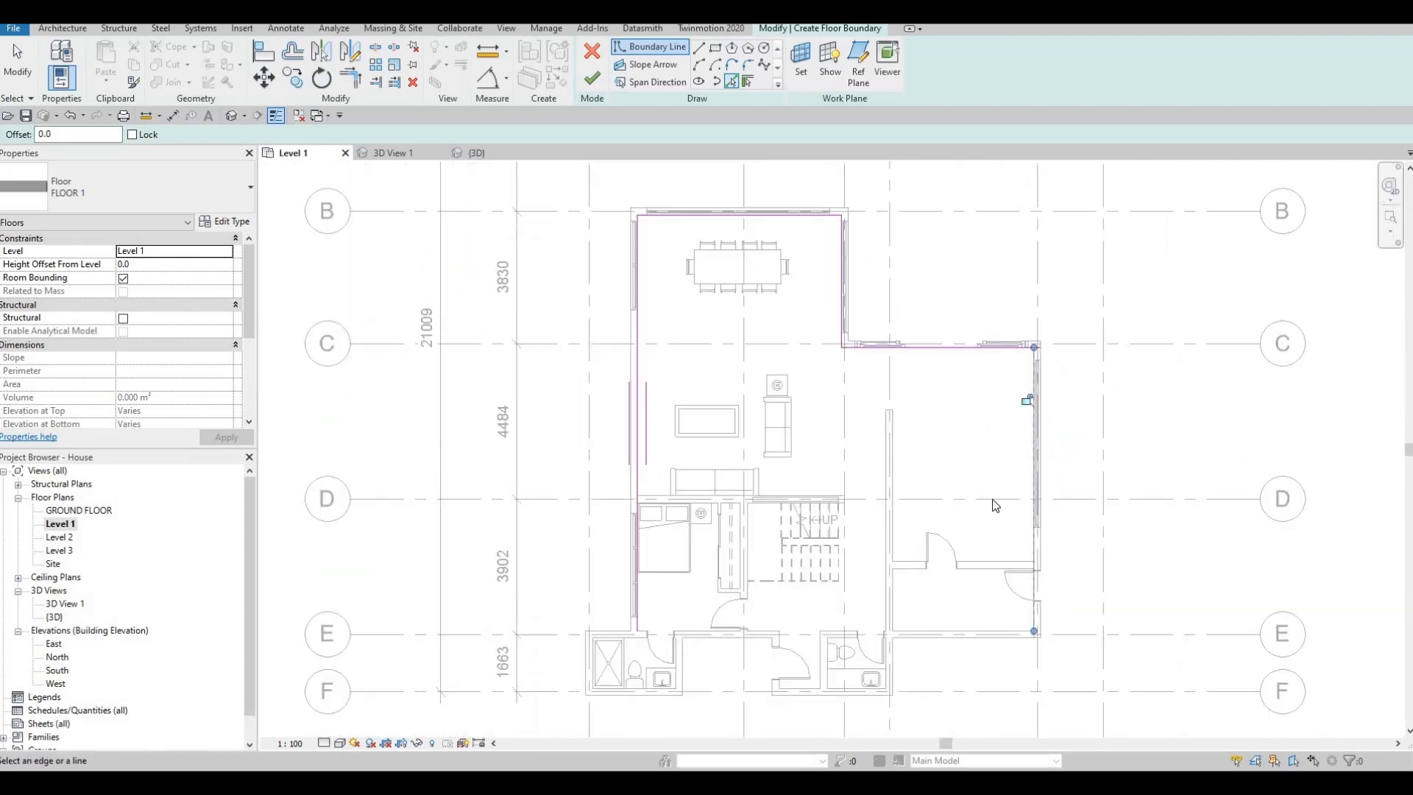
middle_click_drag(1015, 634, 1017, 509)
scroll(1006, 506, "up", 2)
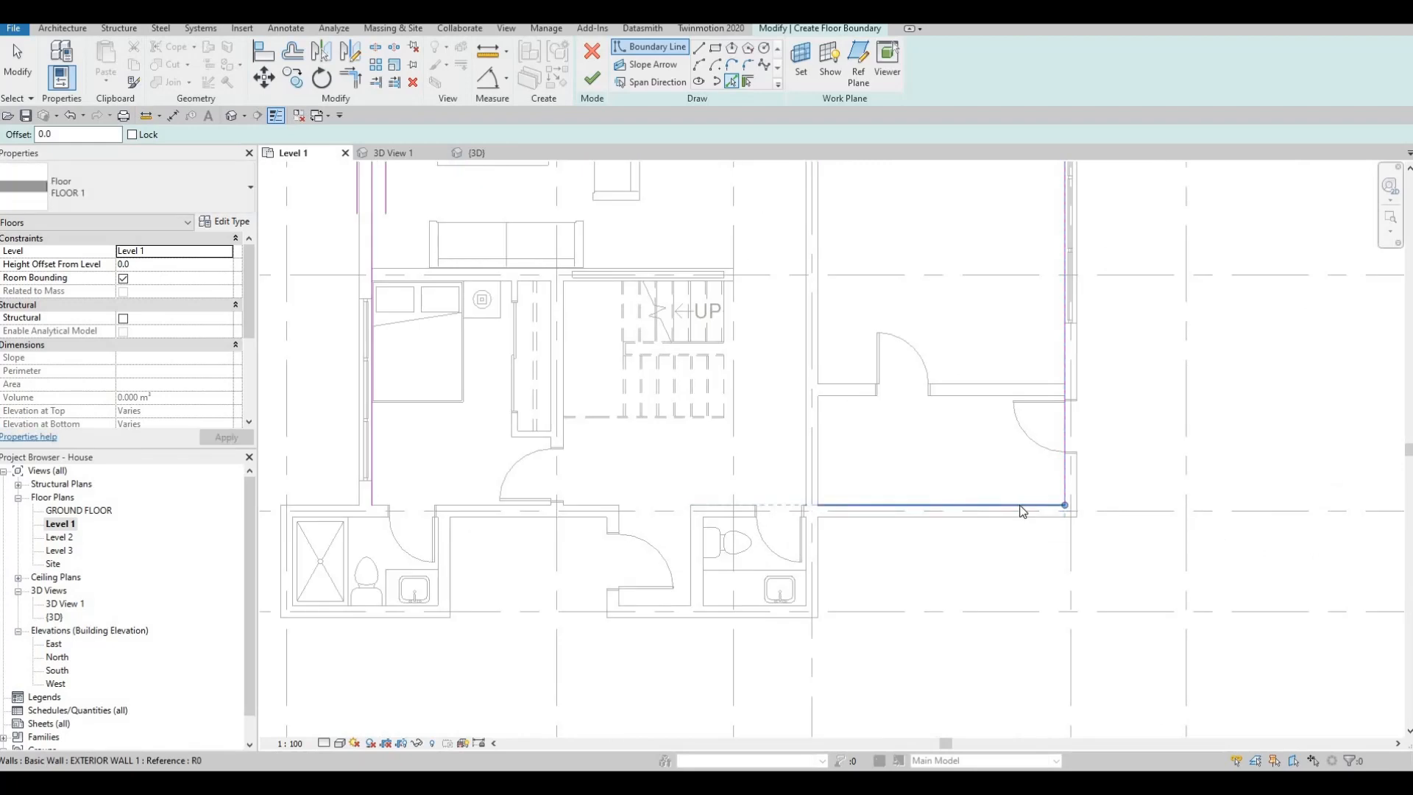
left_click(825, 475)
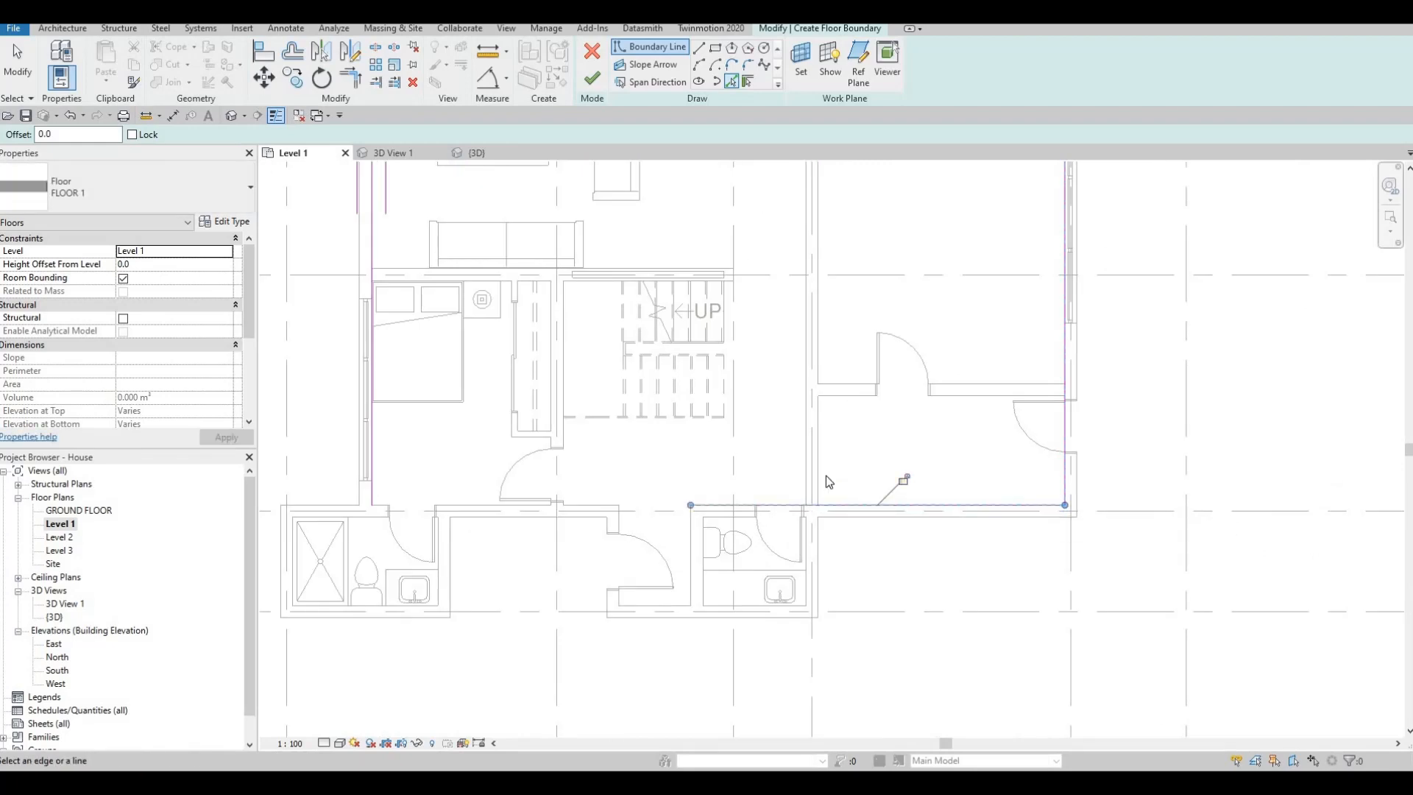
- Pick the inner wall faces around the two bathrooms, the entrance and the bedroom's grid E wall as floor boundary lines, and end line picking
left_click(810, 545)
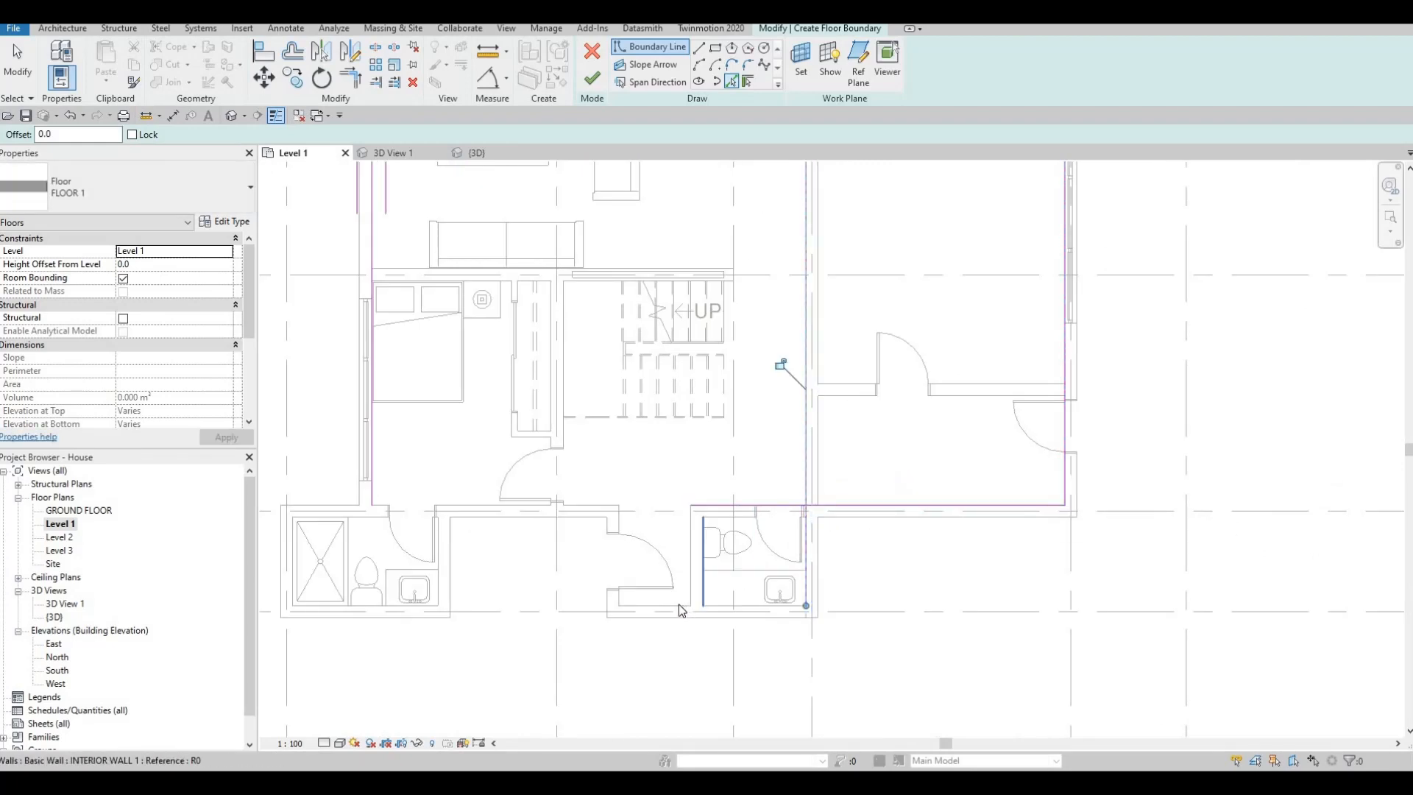
left_click(678, 604)
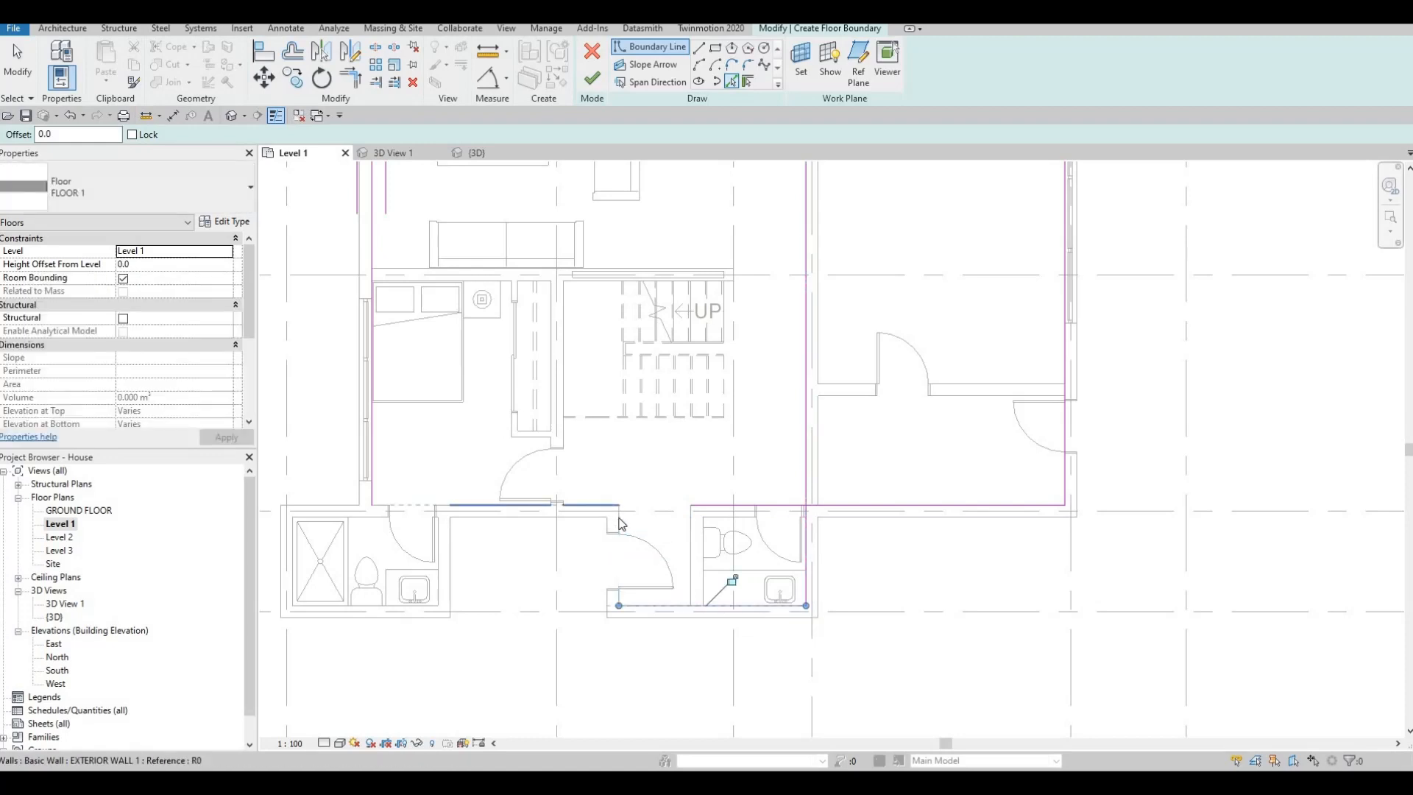
left_click(465, 503)
middle_click_drag(436, 575, 744, 566)
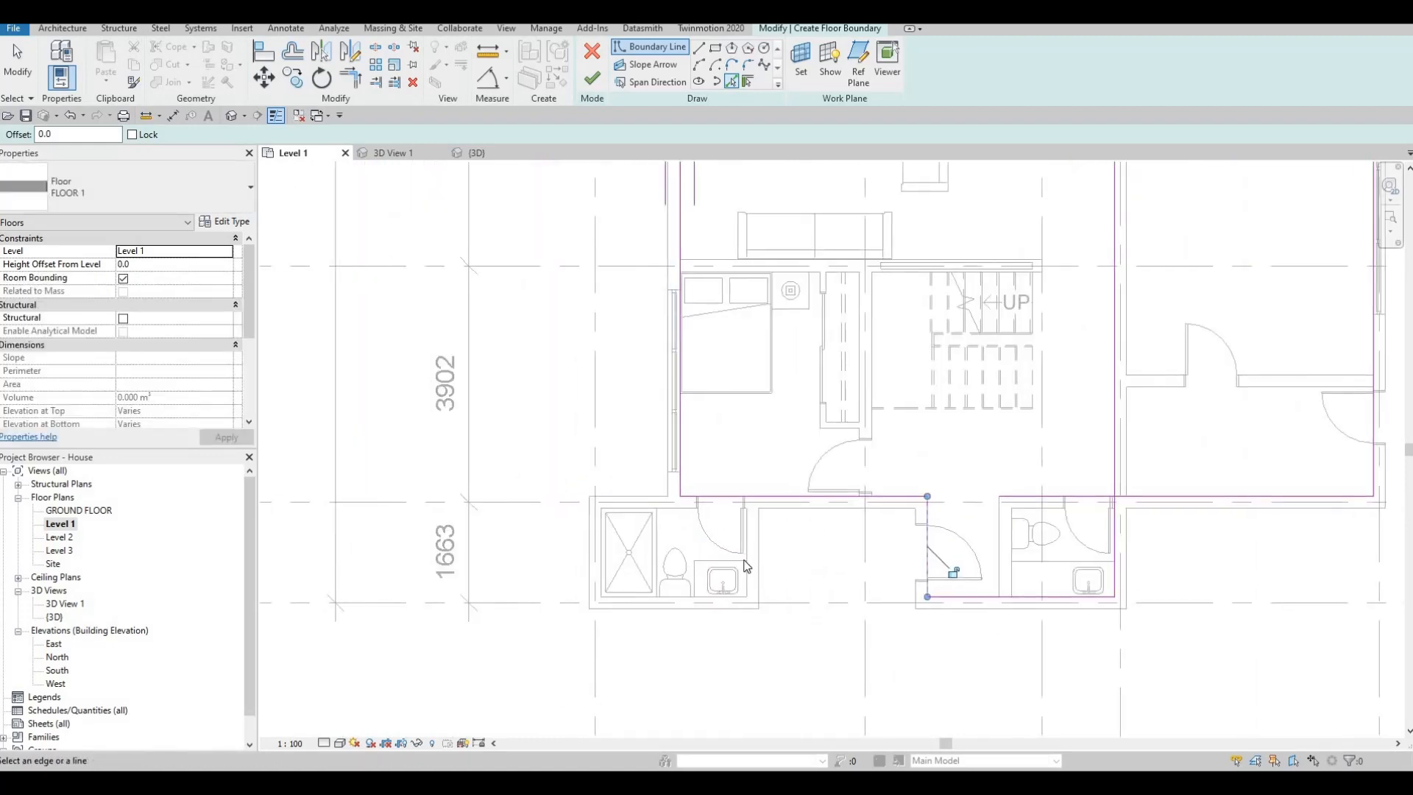
left_click(745, 567)
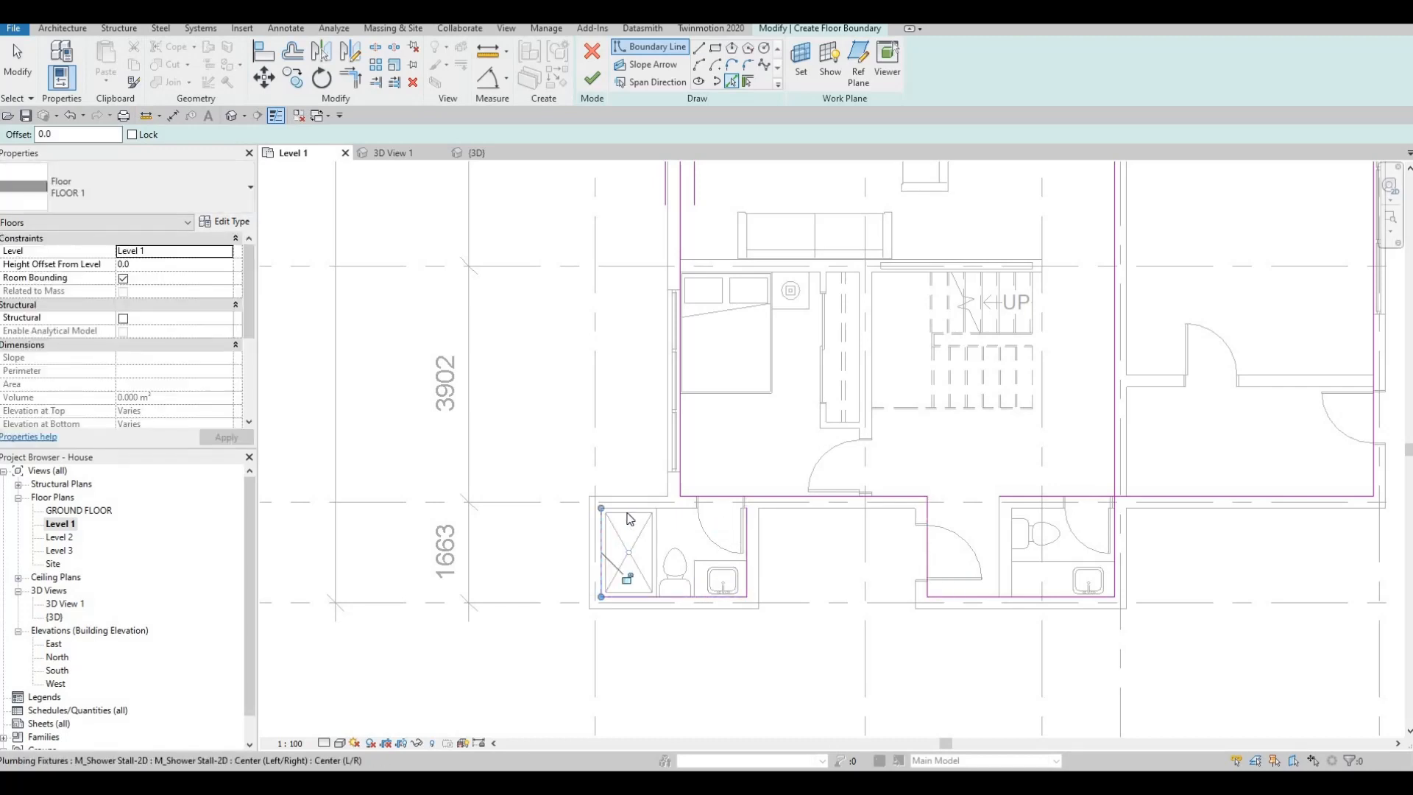
key("Escape")
key("Escape")
key("Escape")
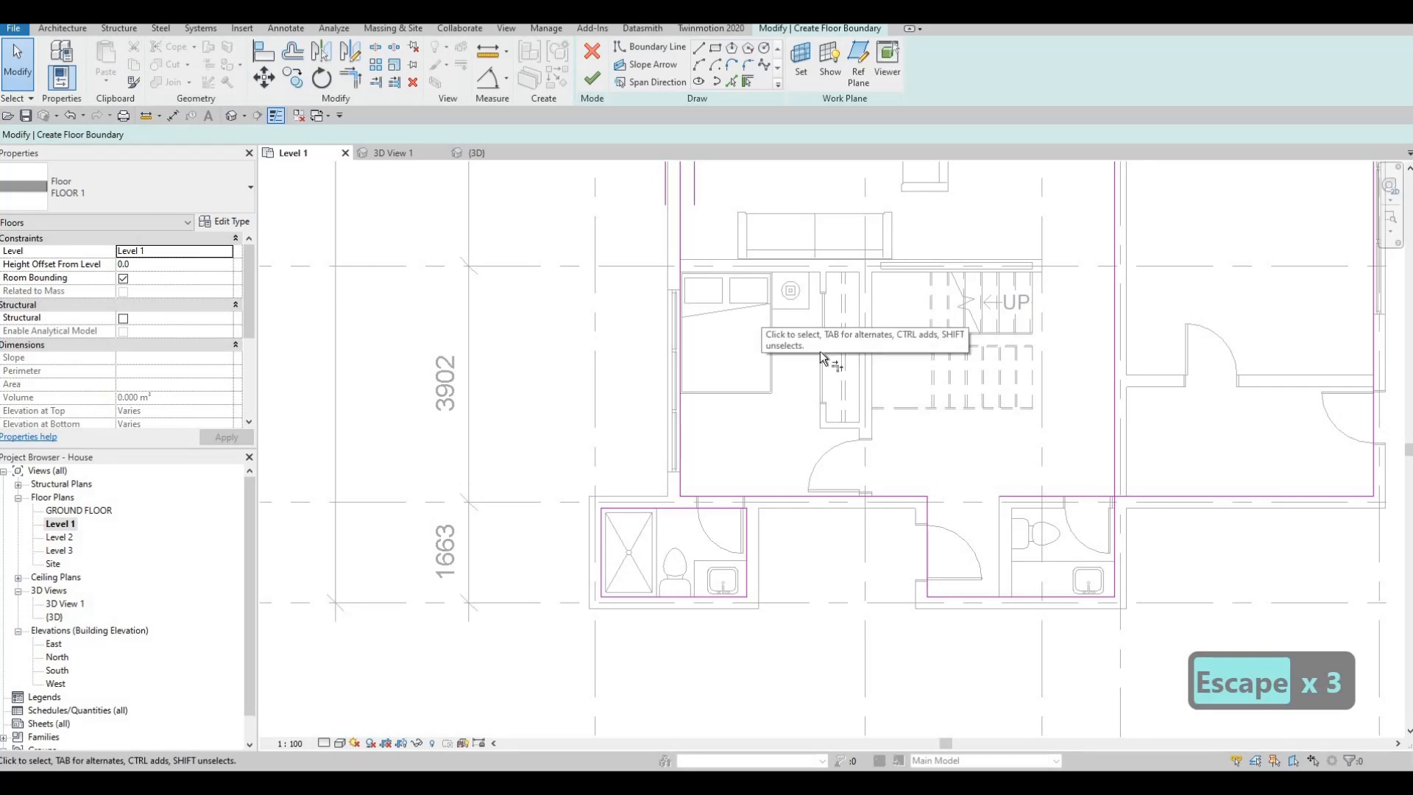
- Trim the floor boundary lines on grids E and 4 to a corner beside the toilet next to the entrance
key("t")
key("r")
middle_click_drag(1148, 501, 902, 465)
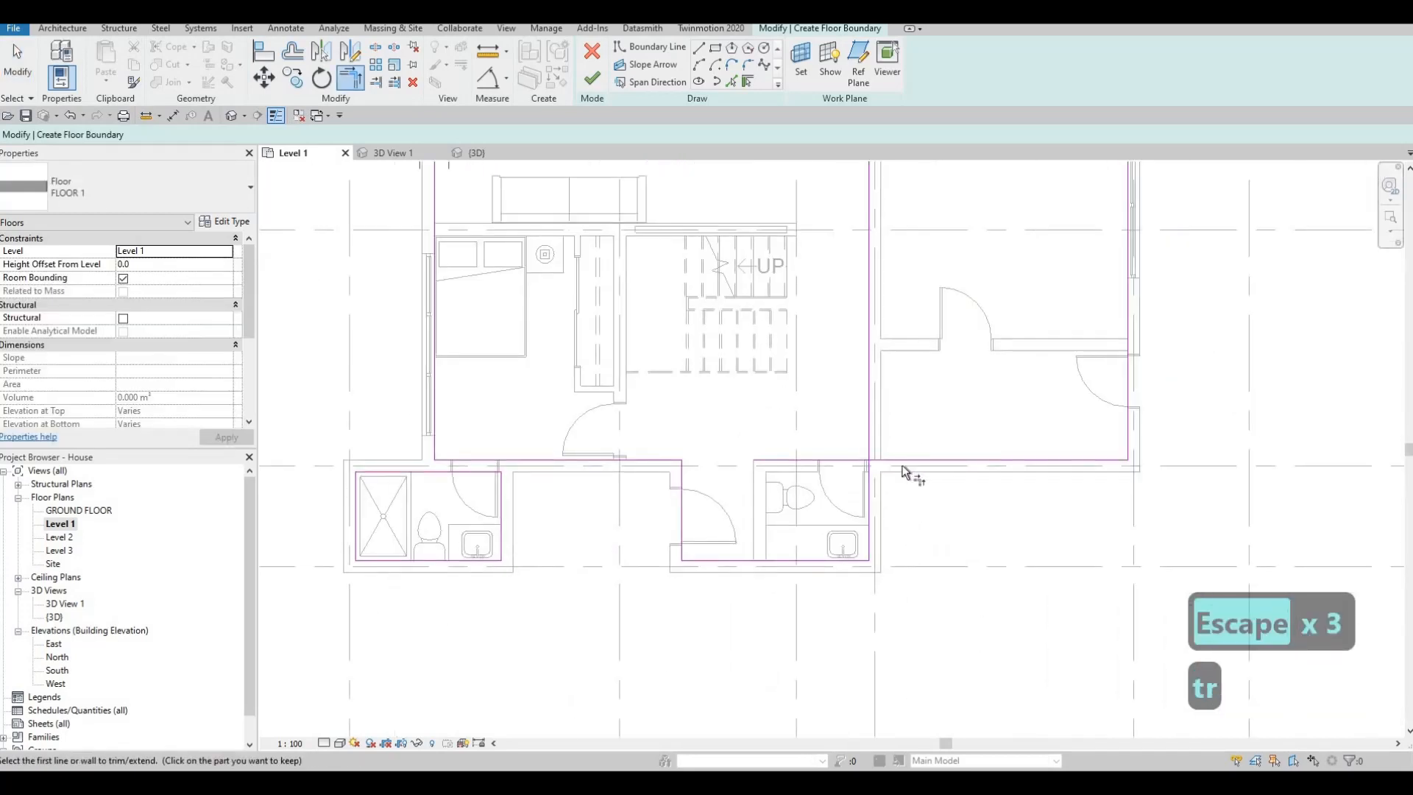
left_click(902, 465)
left_click(875, 487)
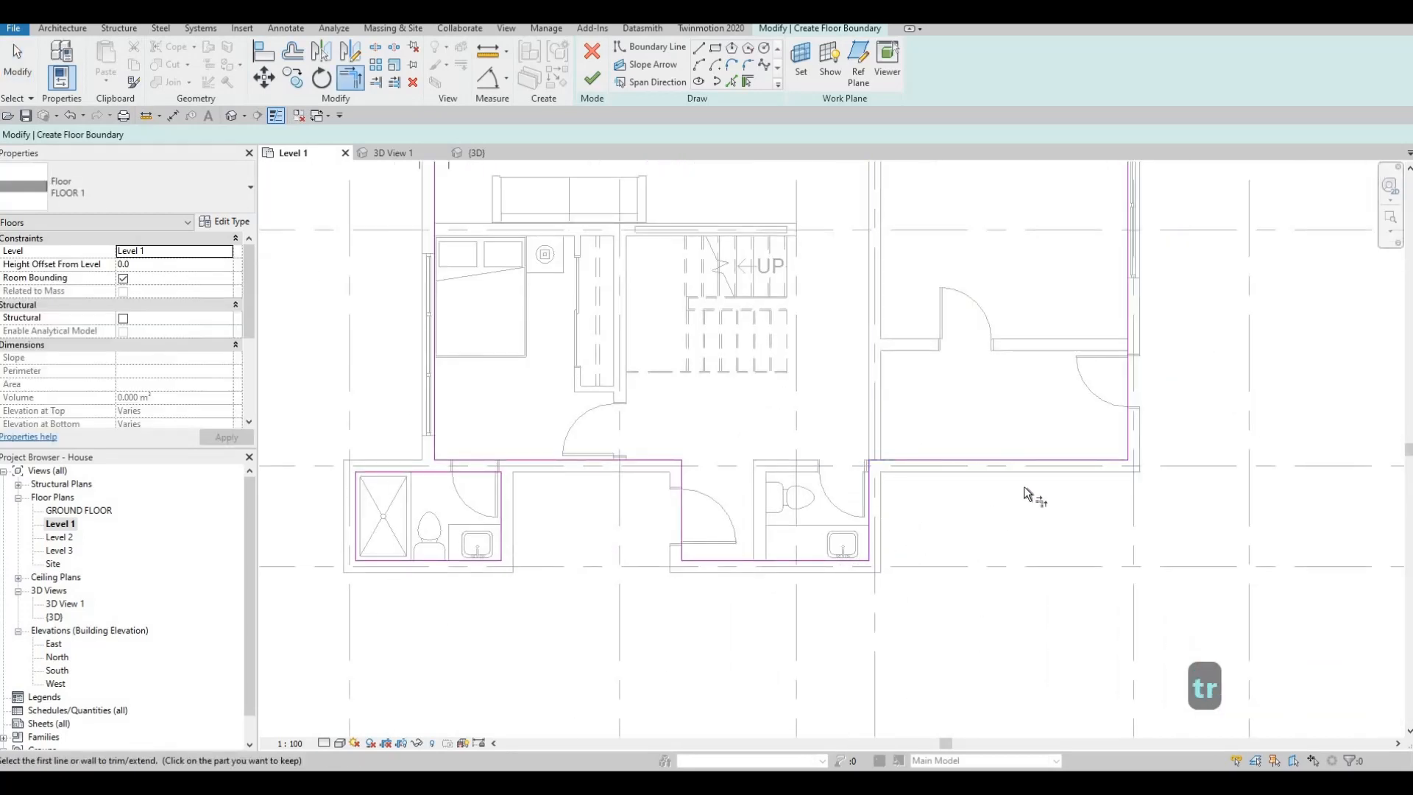
- Trim the bedroom's grid E and window wall boundary lines to corners with the shower bathroom's boundary lines
left_click(529, 460)
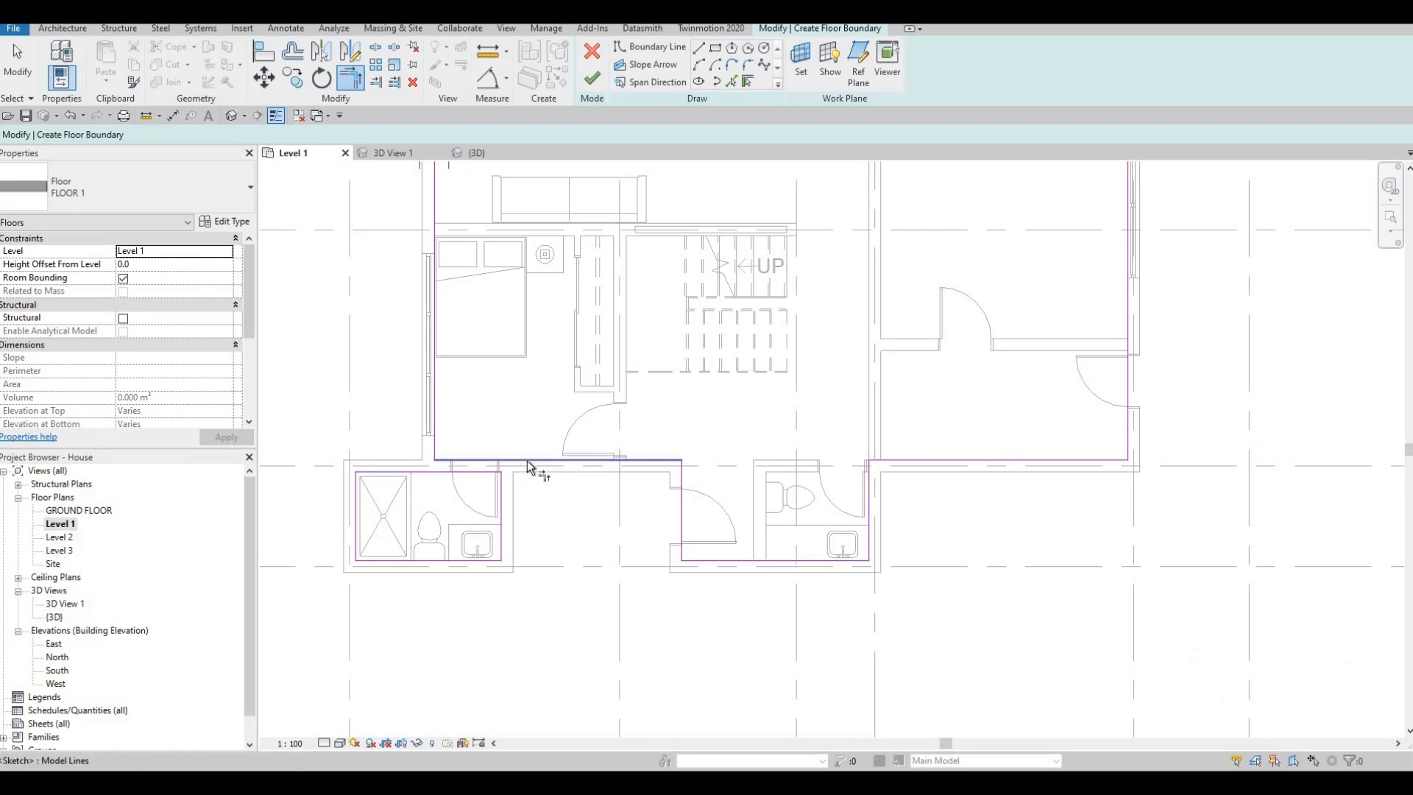
left_click(499, 505)
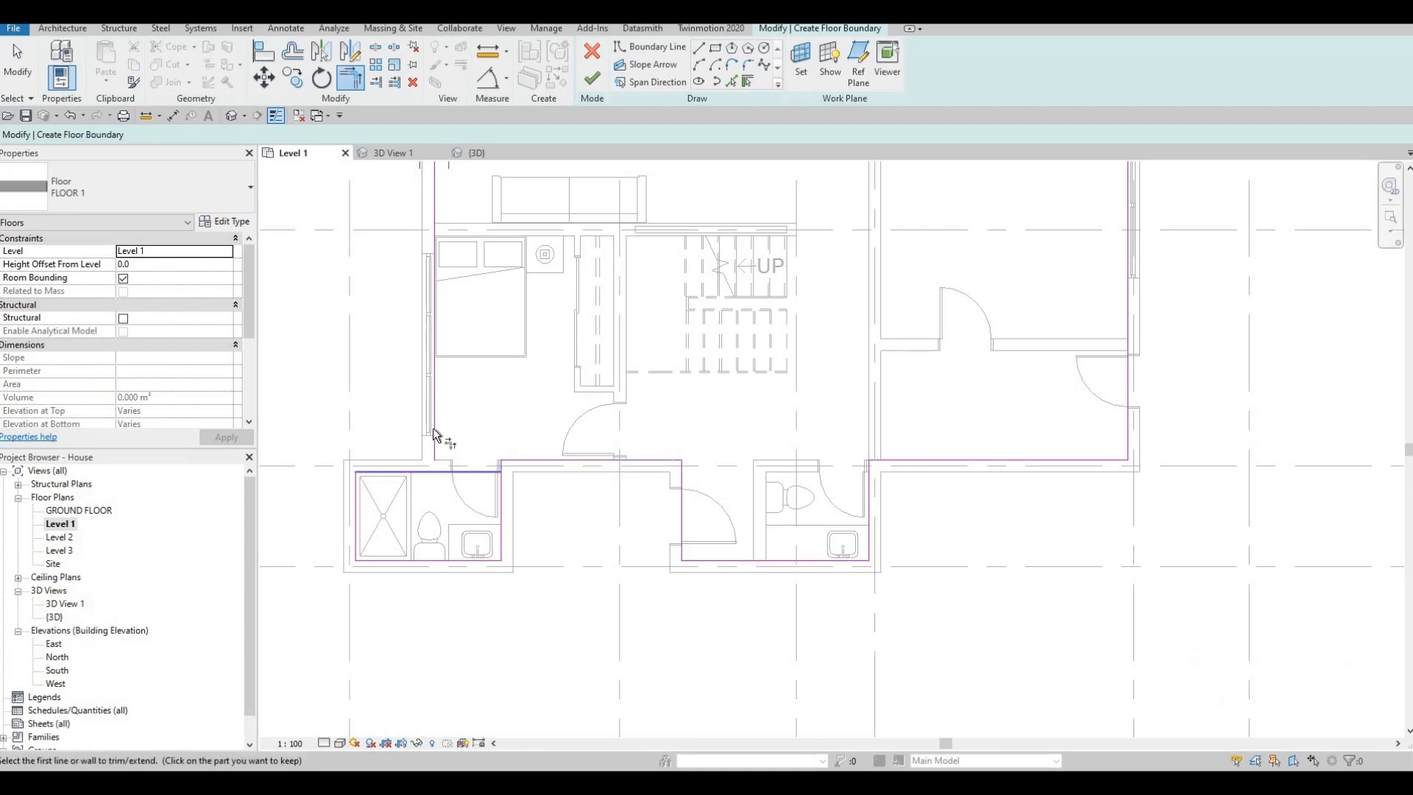
left_click(434, 430)
left_click(409, 472)
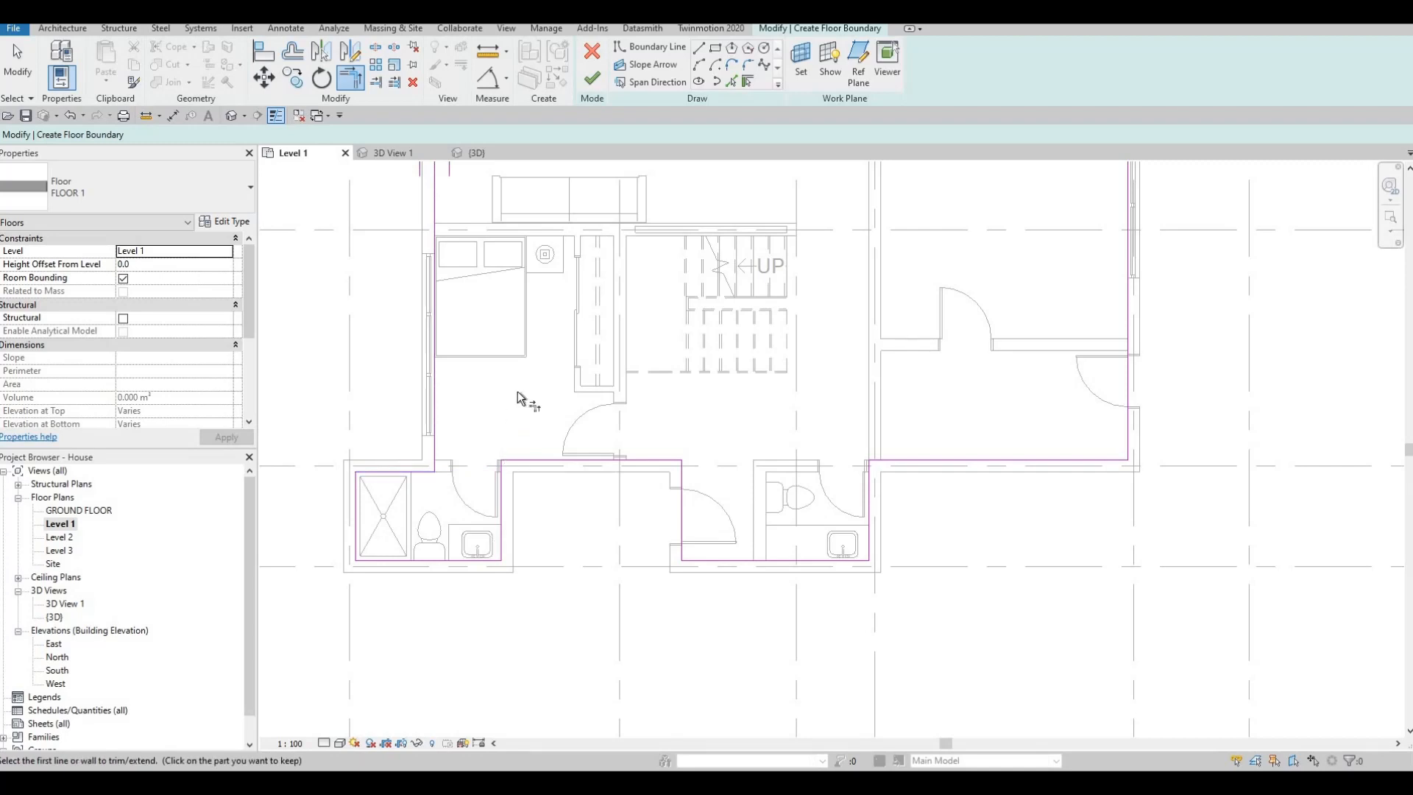
- Trim the floor boundary lines along the grid C sliding door wall and the grid 5 exterior wall to a corner
scroll(519, 391, "down", 2)
middle_click_drag(521, 393, 538, 531)
middle_click_drag(565, 391, 583, 505)
middle_click_drag(830, 367, 848, 463)
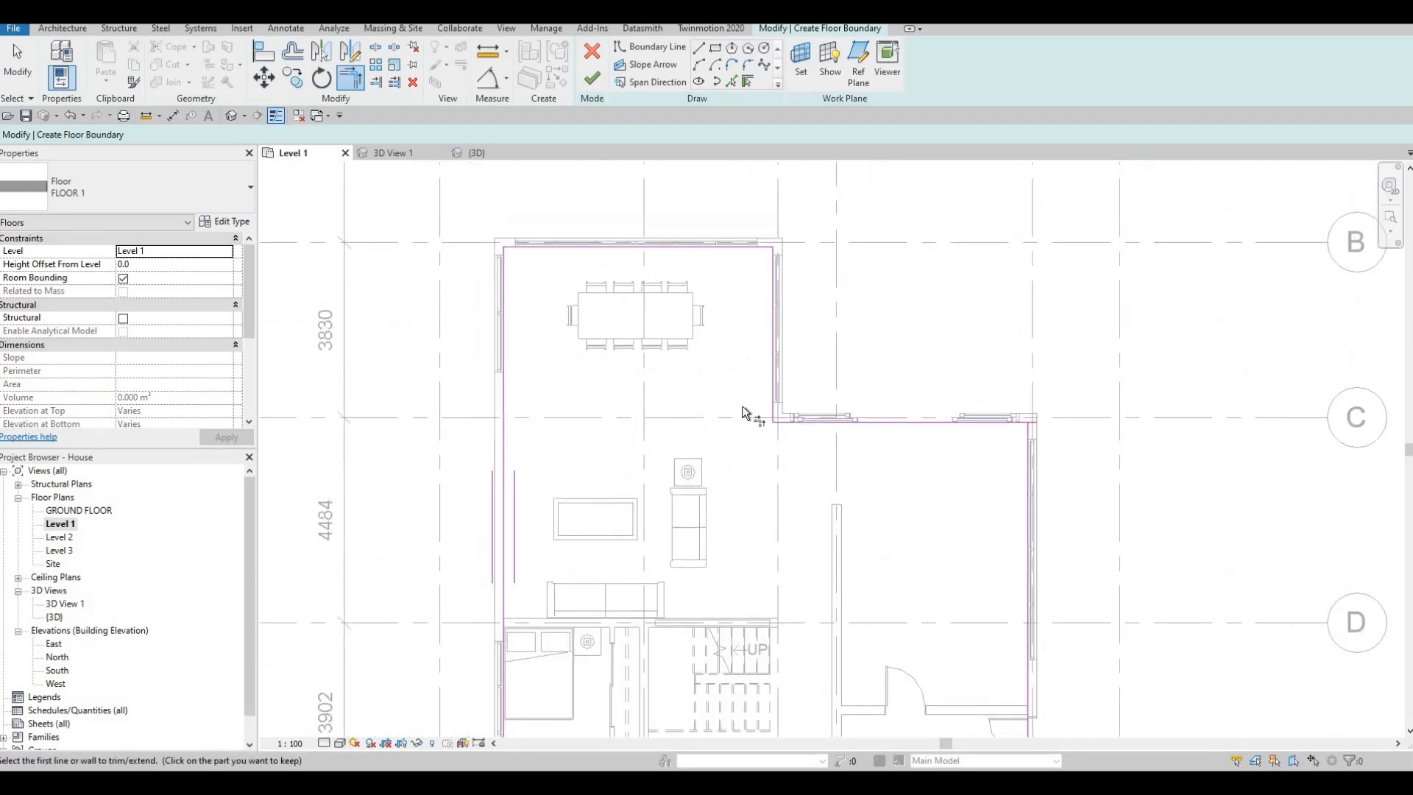
middle_click_drag(975, 401, 820, 306)
left_click(879, 351)
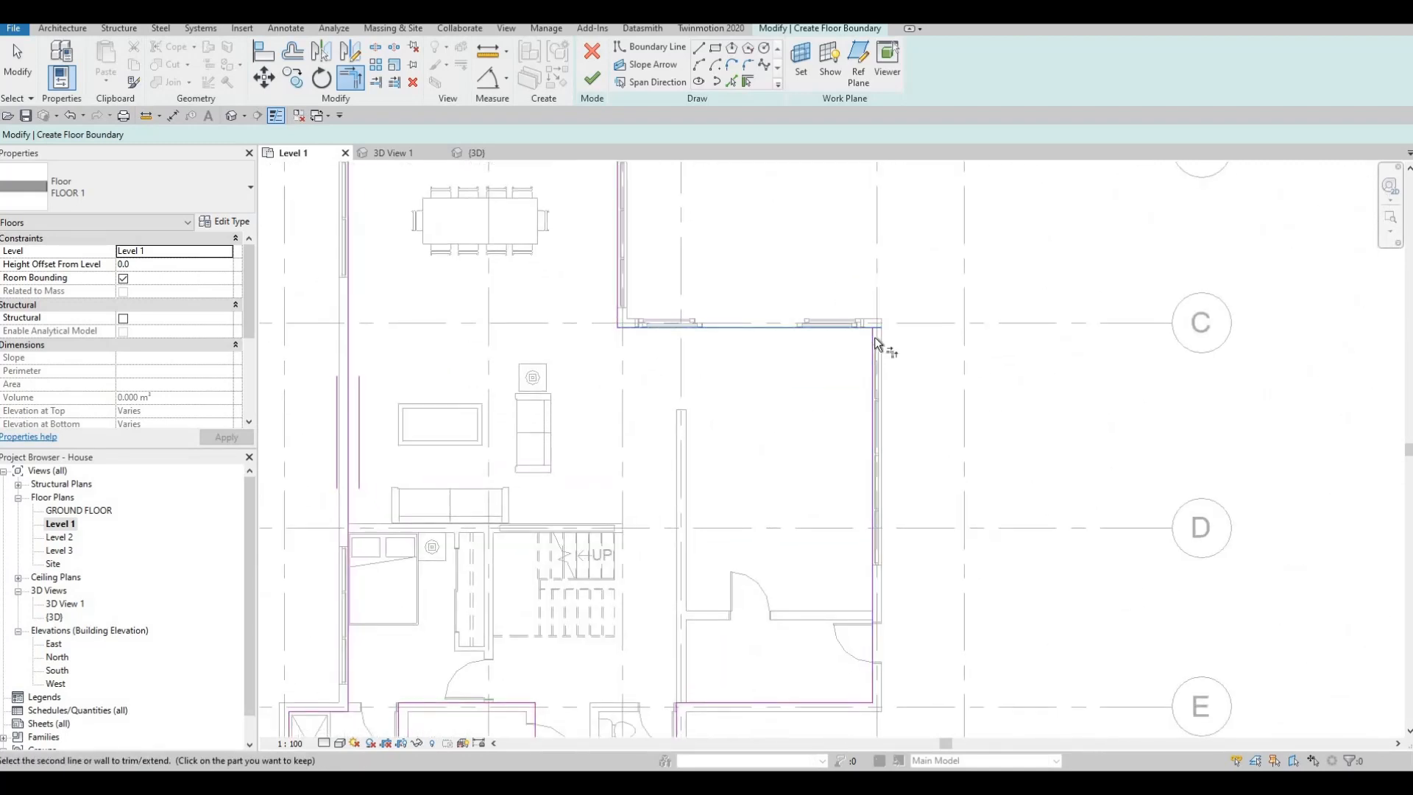
left_click(874, 340)
- Check the boundary loop around the rooms, finish the floor sketch and save the project
middle_click_drag(851, 375, 856, 319)
middle_click_drag(849, 444, 857, 347)
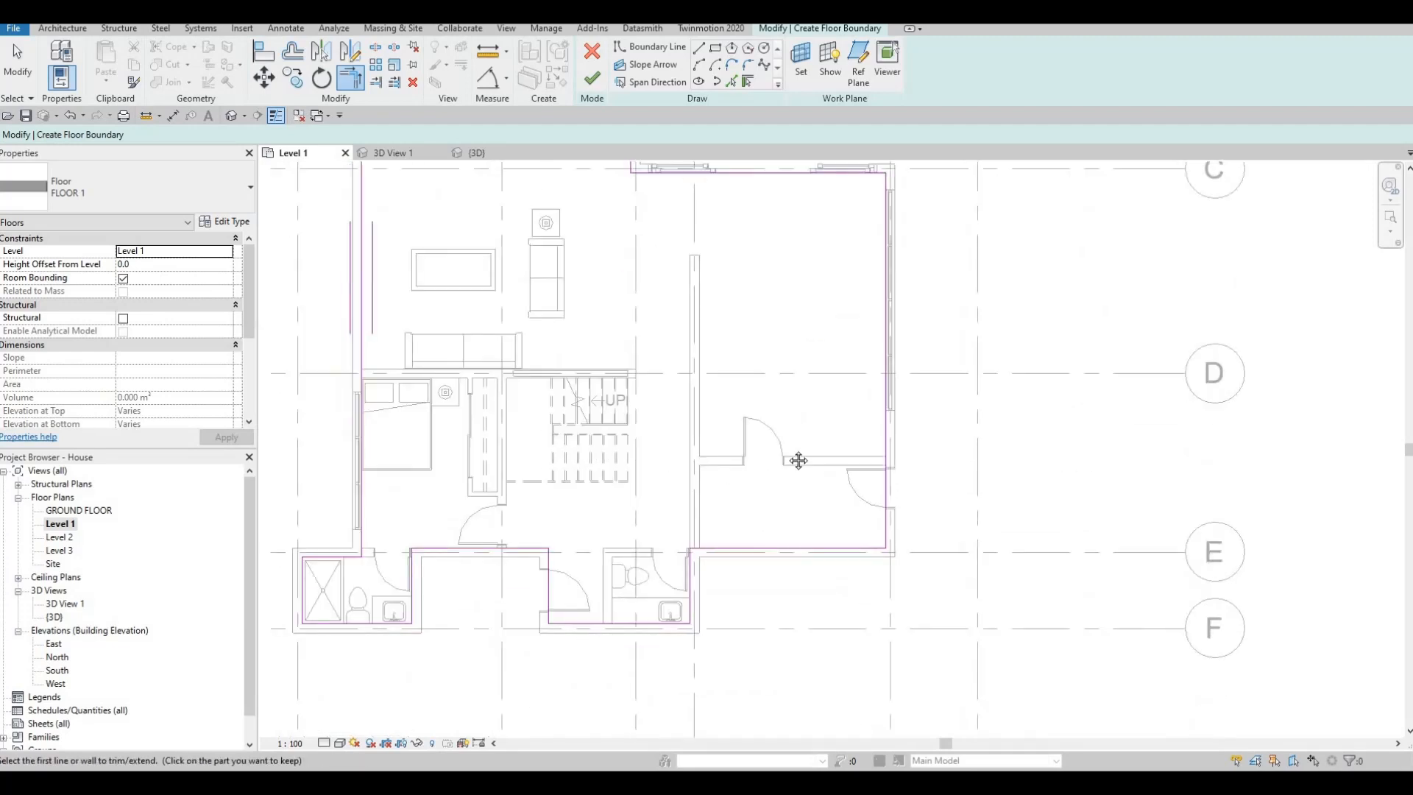
middle_click_drag(798, 461, 821, 413)
middle_click_drag(680, 511, 821, 484)
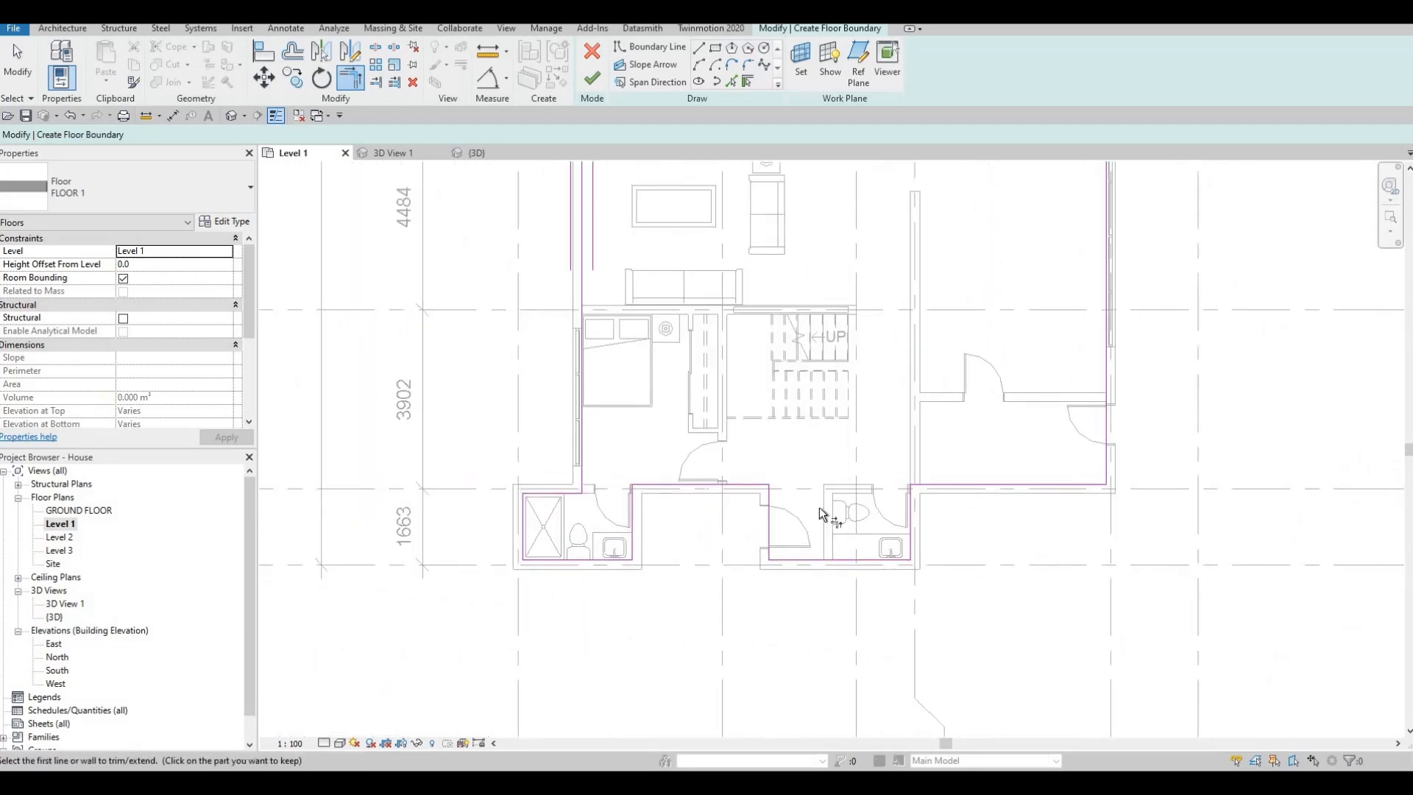
middle_click_drag(743, 410, 762, 437)
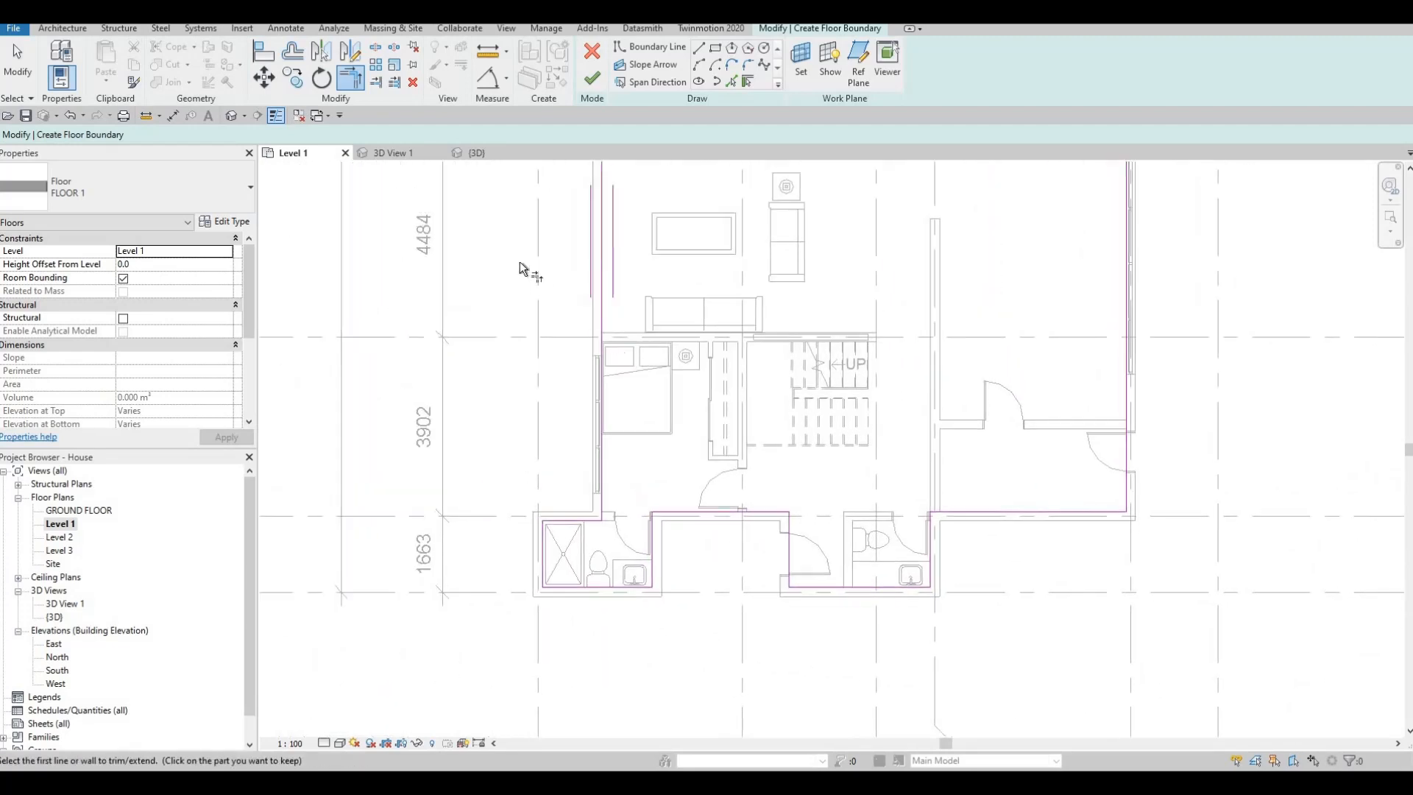
left_click(591, 77)
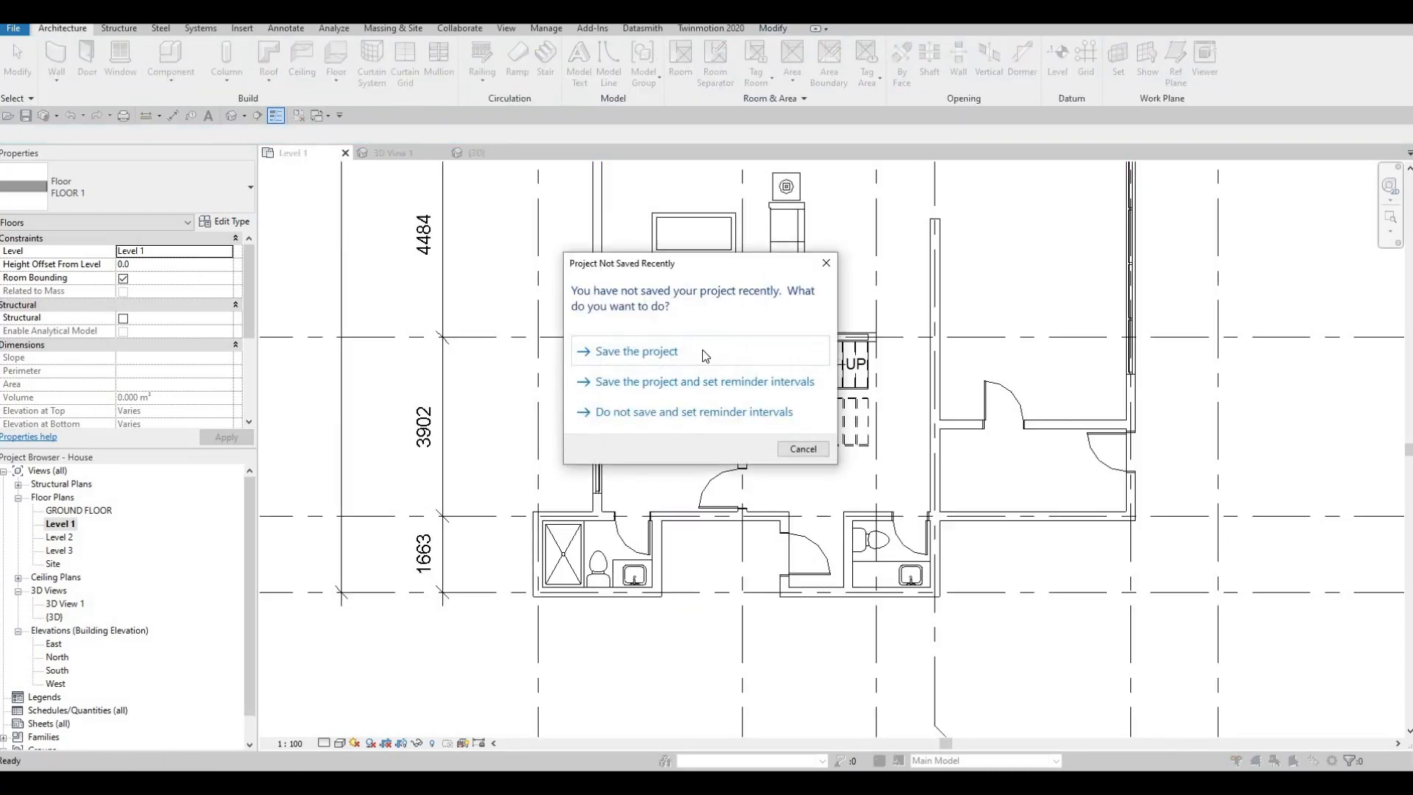
left_click(691, 357)
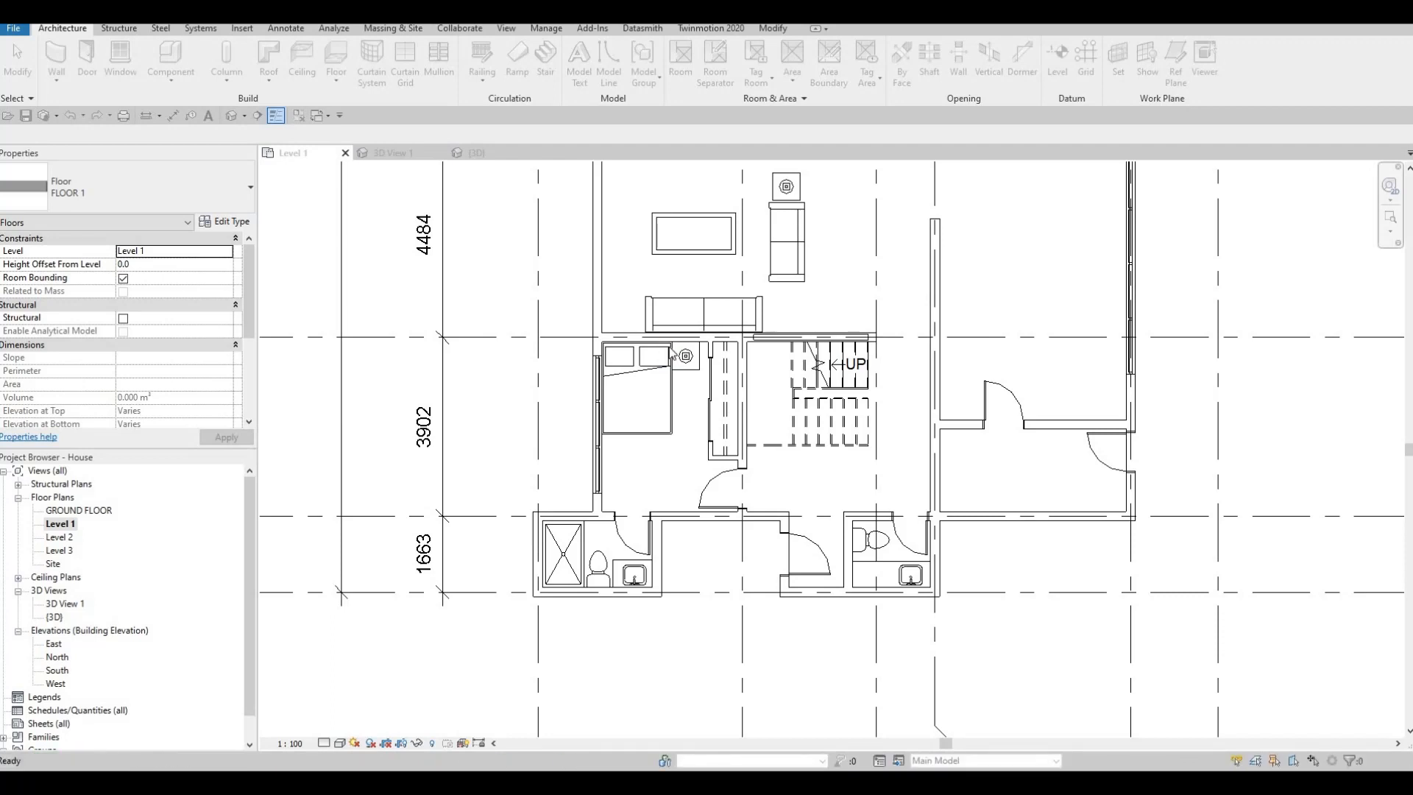
- Select the new floor and inspect it in the {3D} view, orbiting around the bathrooms and entrance with the selection cleared
left_click(613, 373)
middle_click_drag(613, 374, 465, 392)
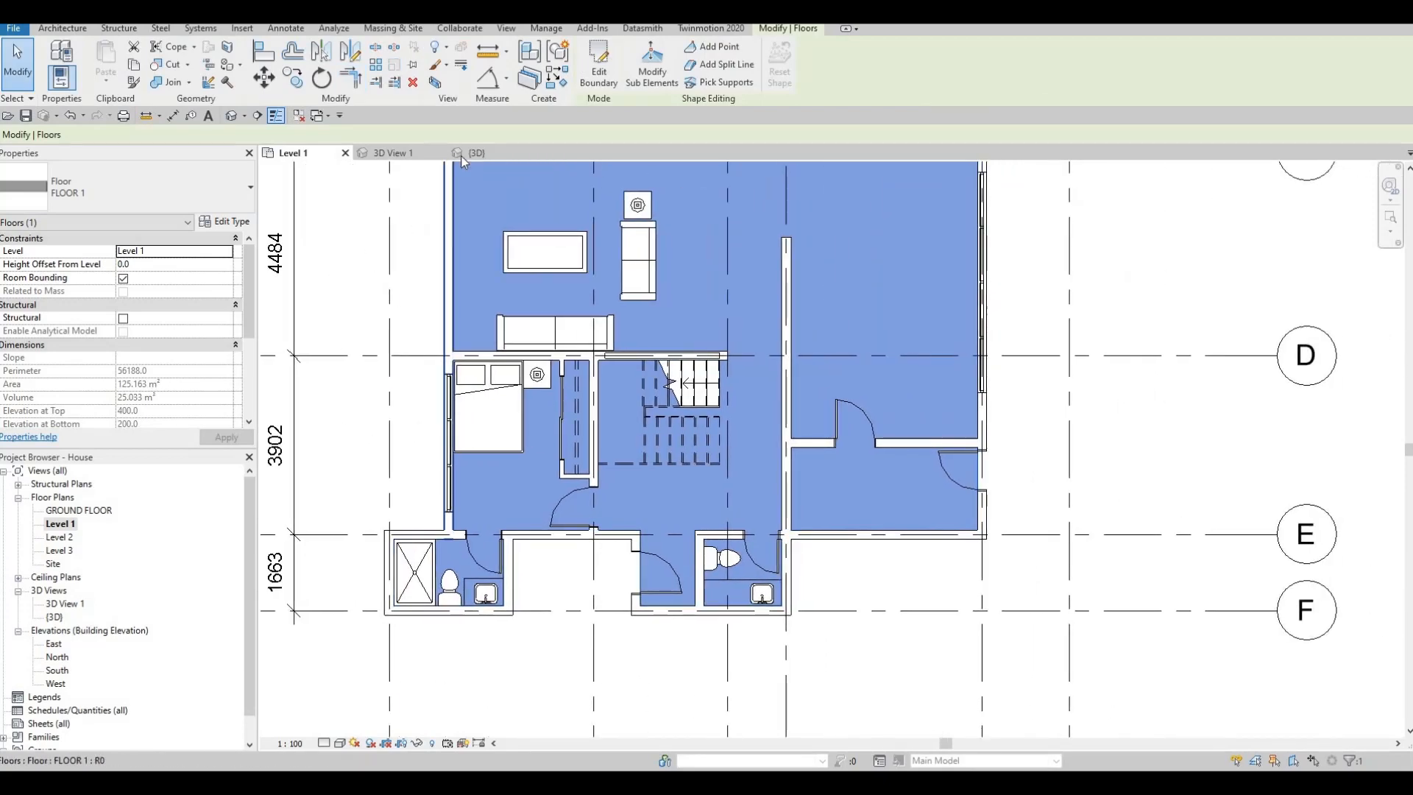
left_click(477, 150)
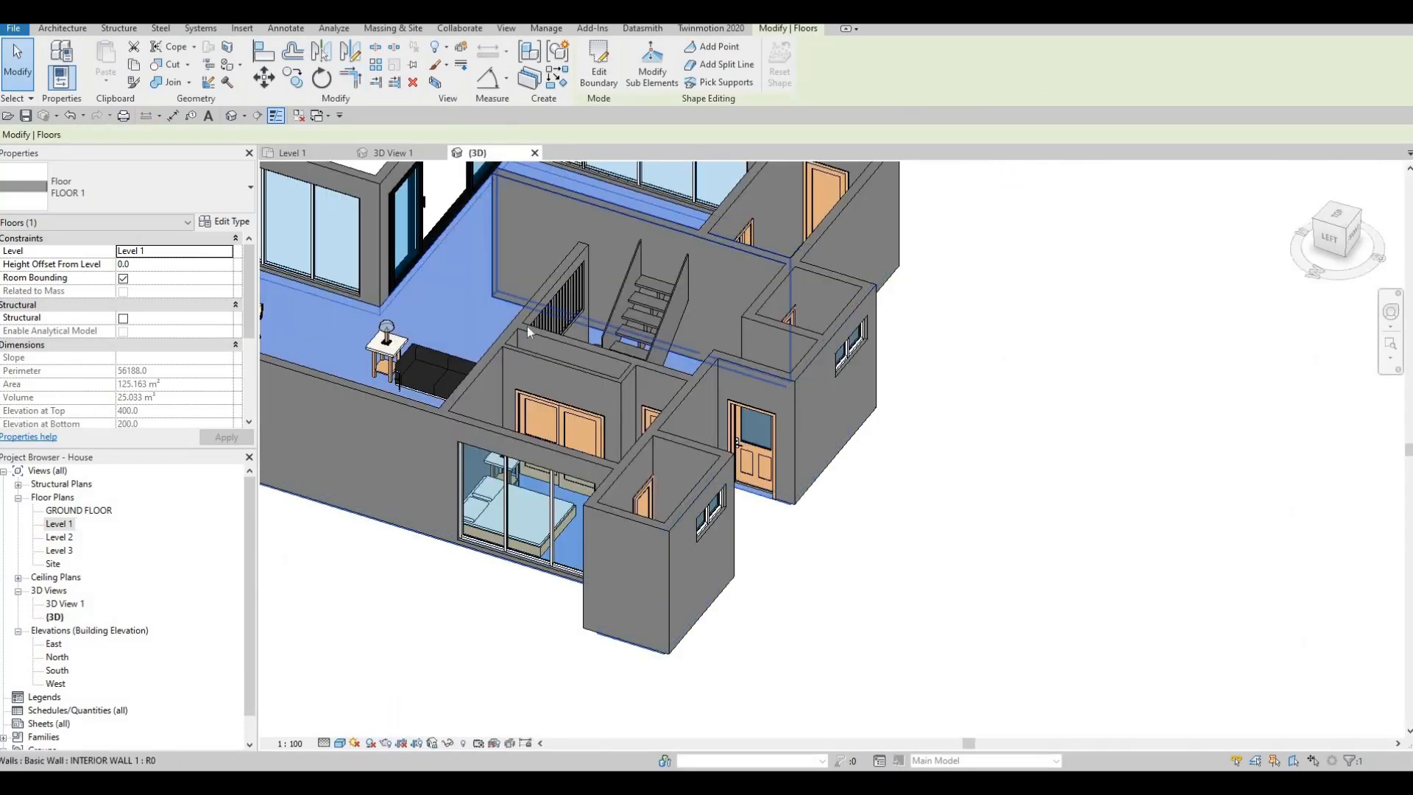
key("Escape")
key("Escape")
middle_click_drag(533, 359, 832, 379, "shift")
middle_click_drag(781, 379, 755, 329)
middle_click_drag(780, 442, 809, 324)
middle_click_drag(825, 427, 636, 423, "shift")
middle_click_drag(736, 508, 692, 508, "shift")
middle_click_drag(703, 523, 561, 552)
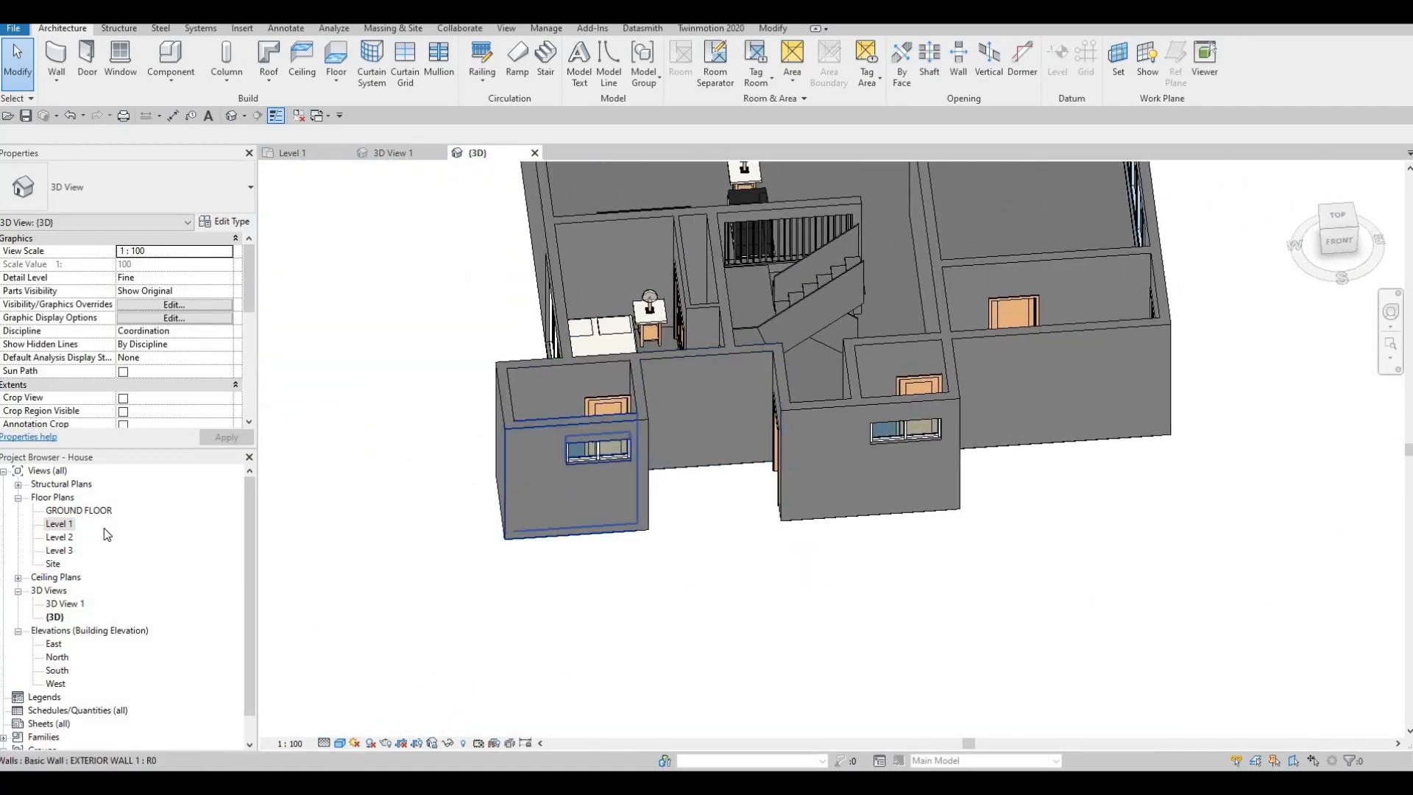
- Return to the Level 1 floor plan with the rooms between grids C and F in view
double_click(58, 524)
key("F1")
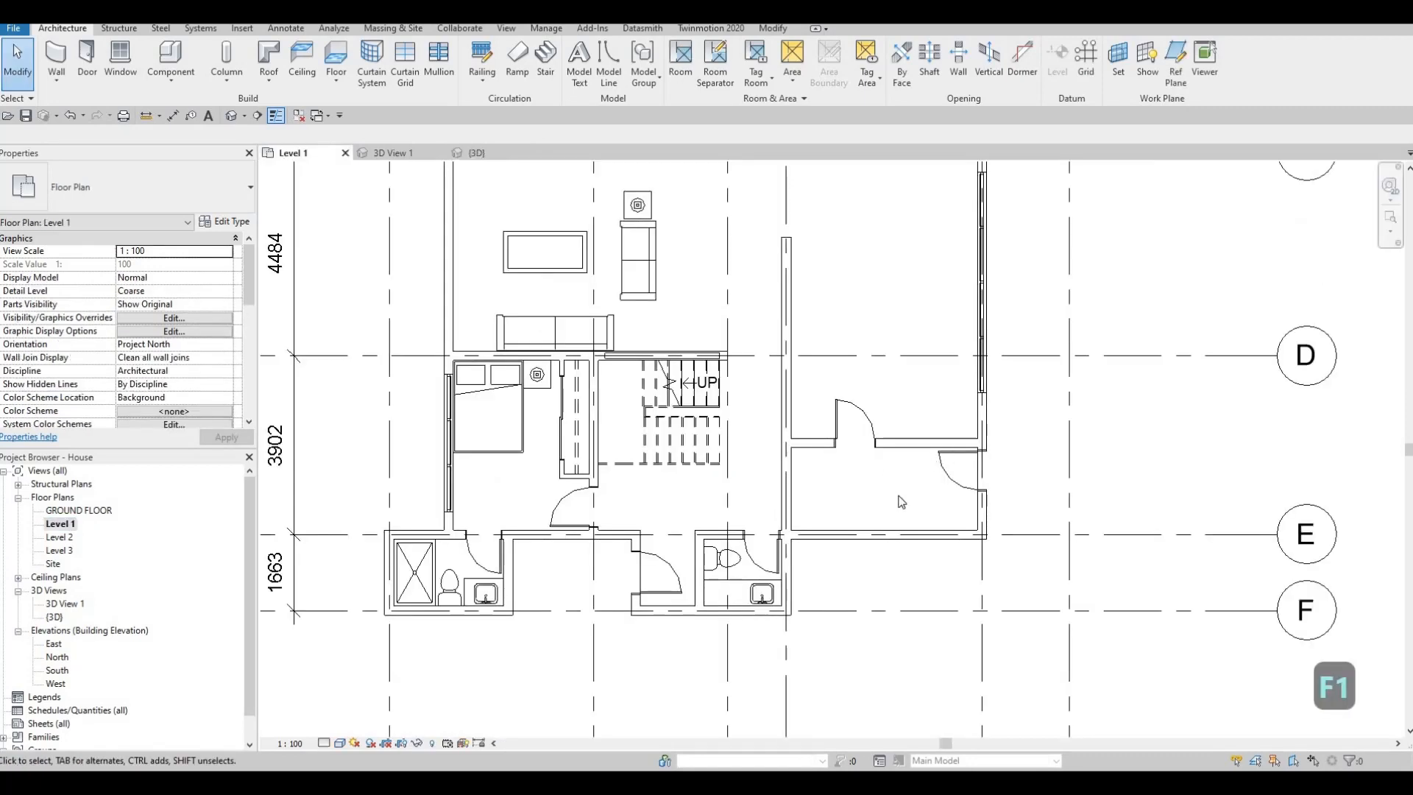
middle_click_drag(925, 508, 669, 546)
scroll(693, 486, "down", 1)
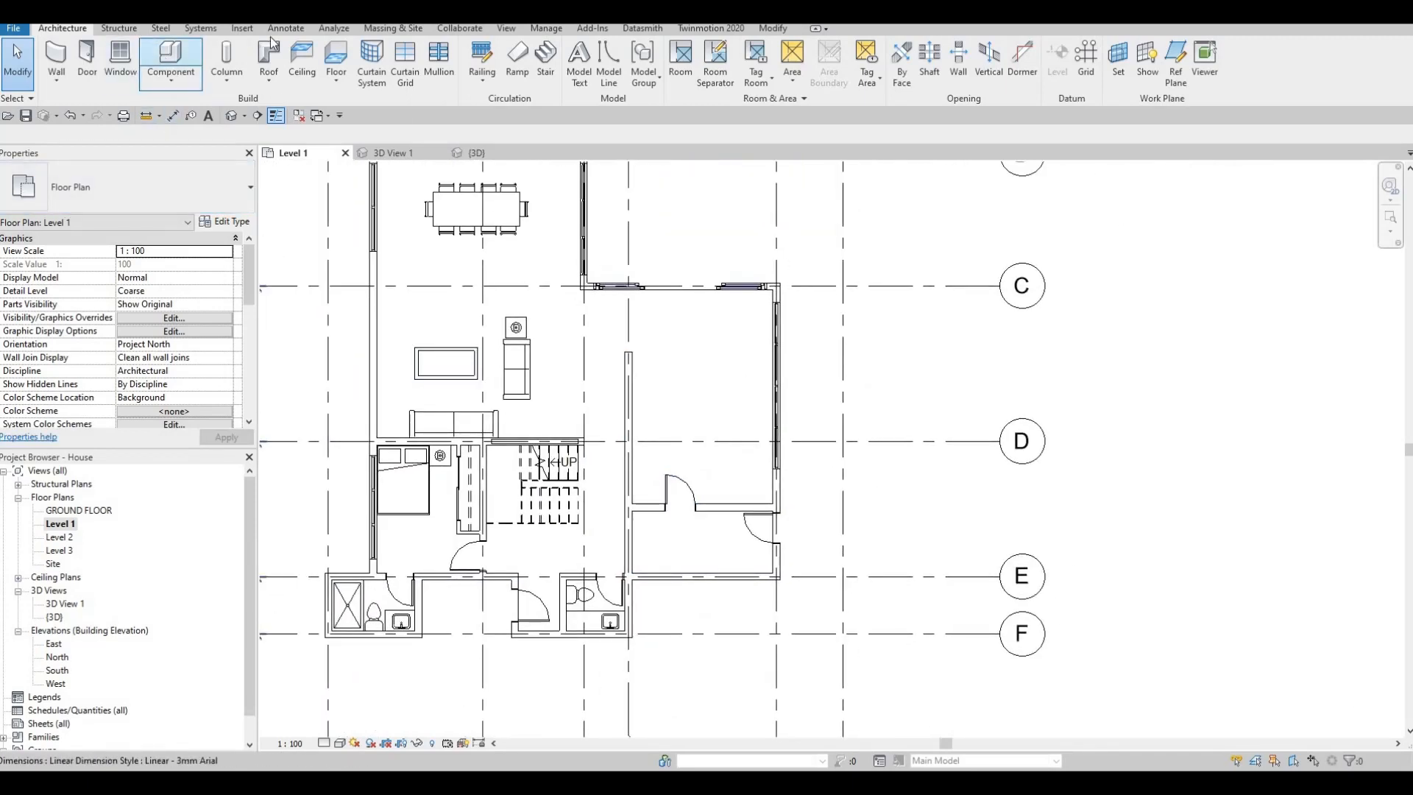
- Start loading a family and browse the Canada library to Specialty Equipment, Domestic, Mid-Range
left_click(242, 28)
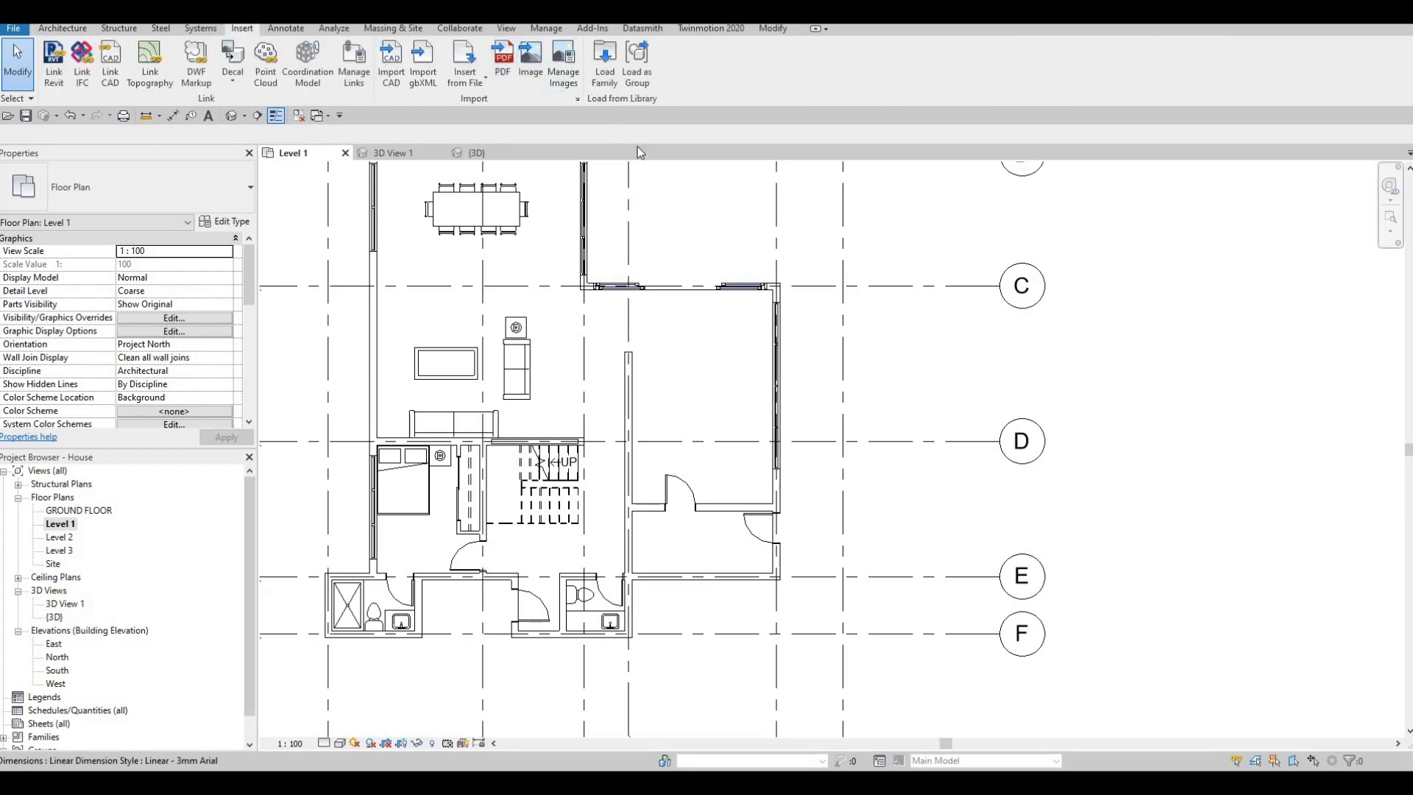
left_click(604, 62)
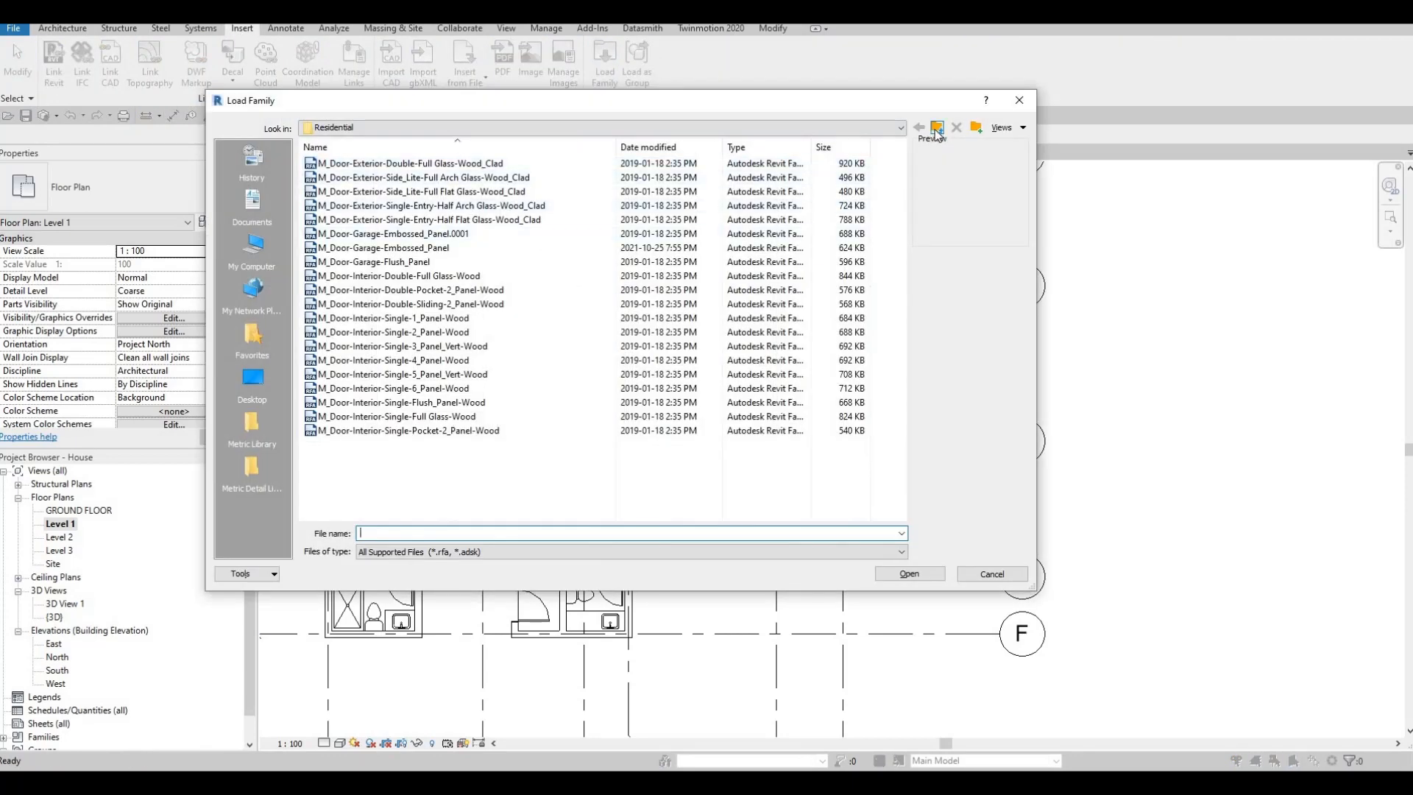
left_click(936, 128)
left_click(936, 130)
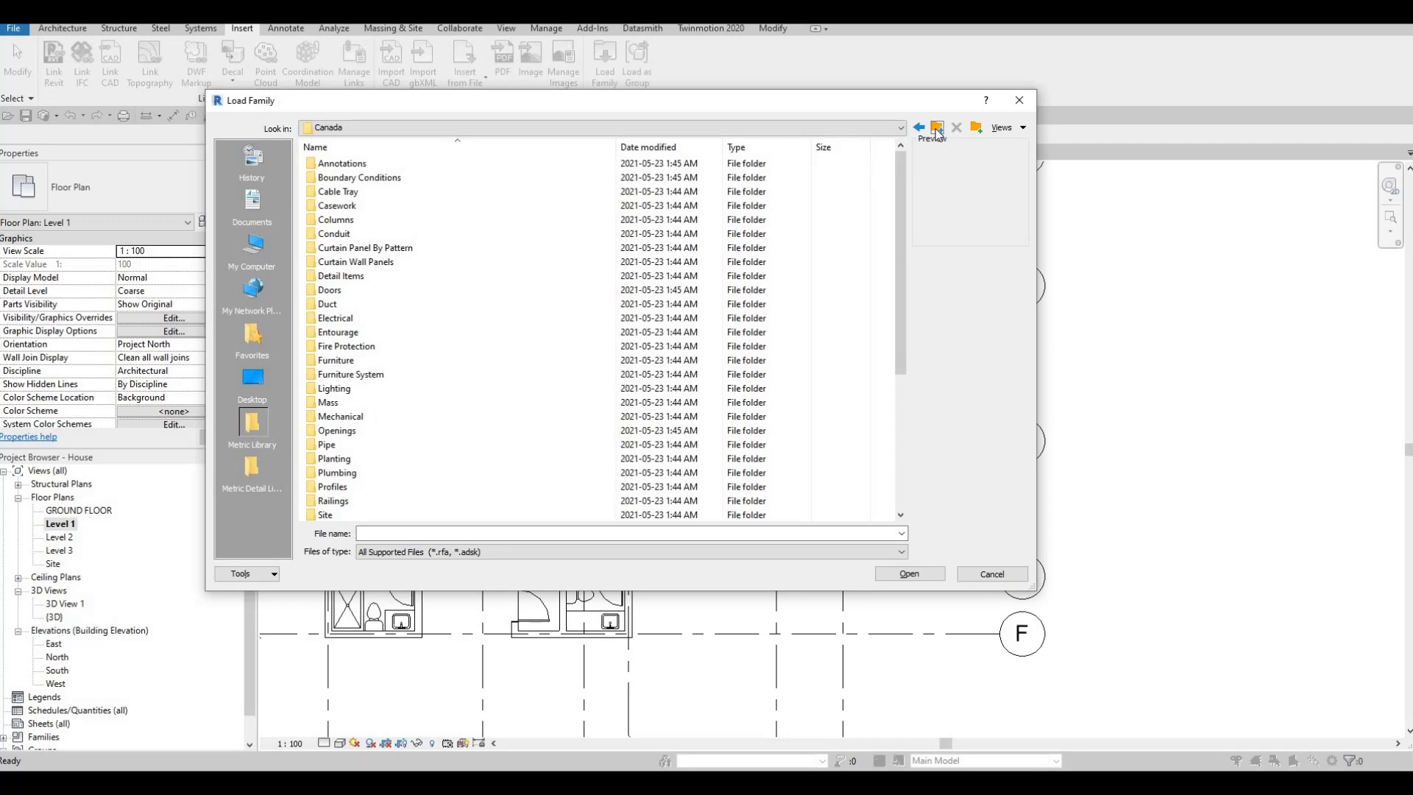
scroll(424, 440, "down", 2)
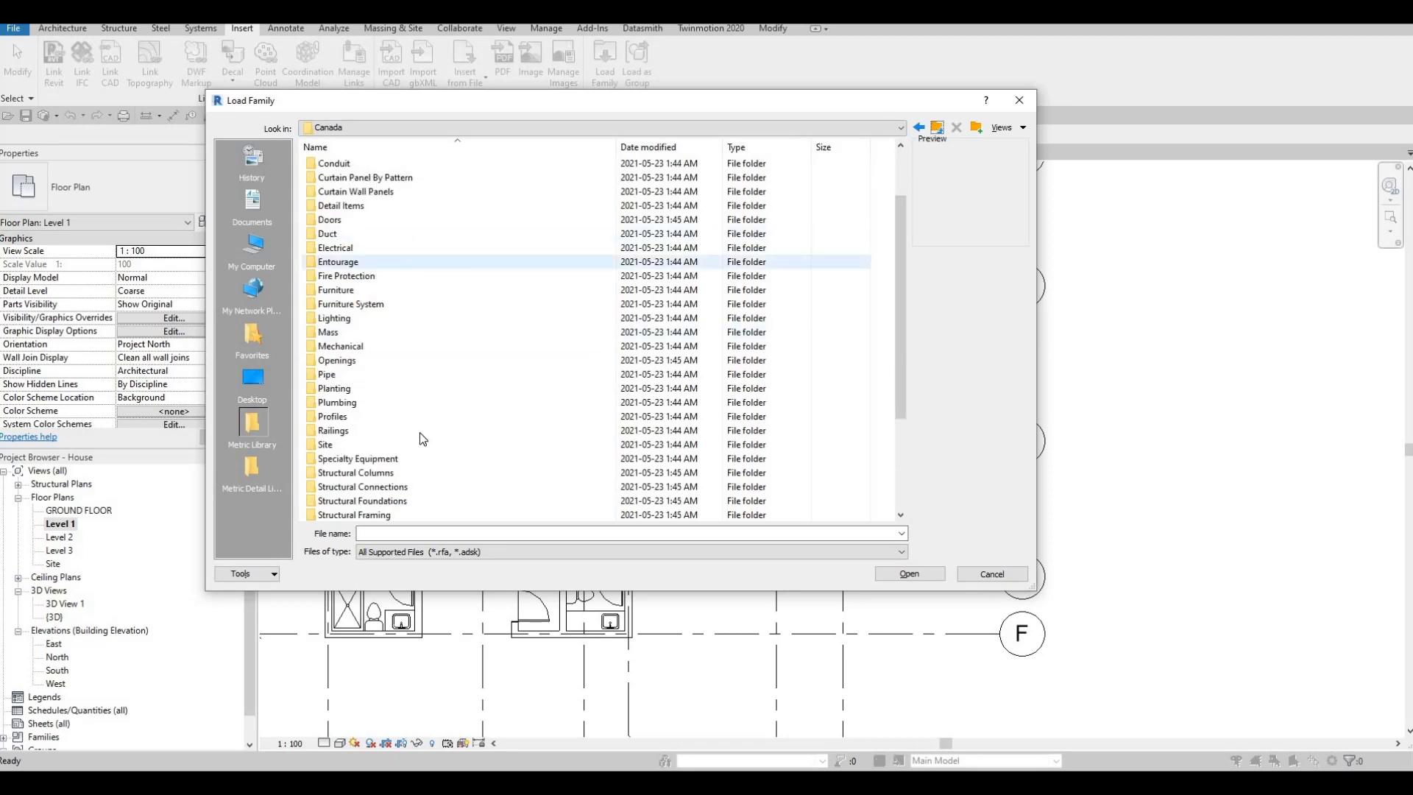
scroll(423, 440, "down", 2)
left_click(385, 387)
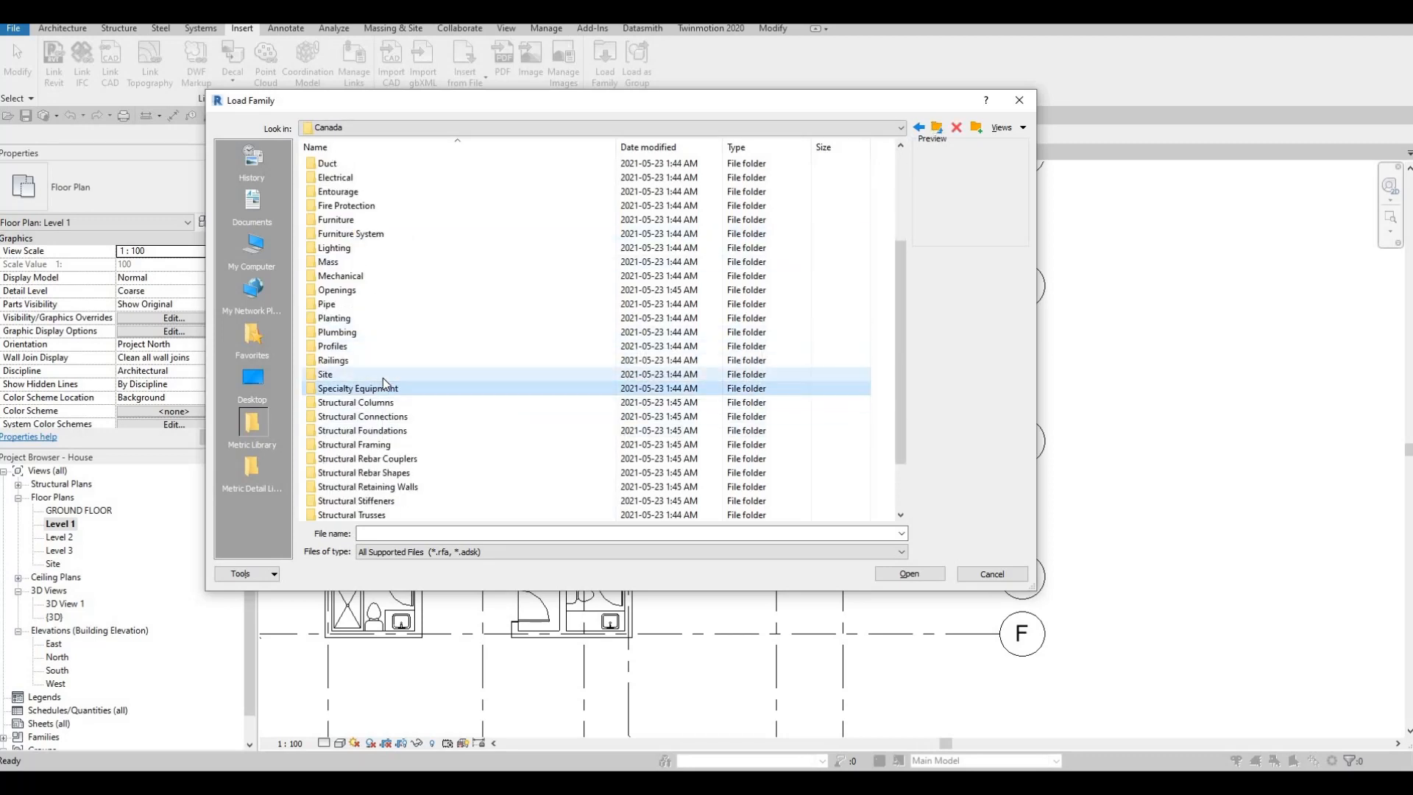
double_click(382, 388)
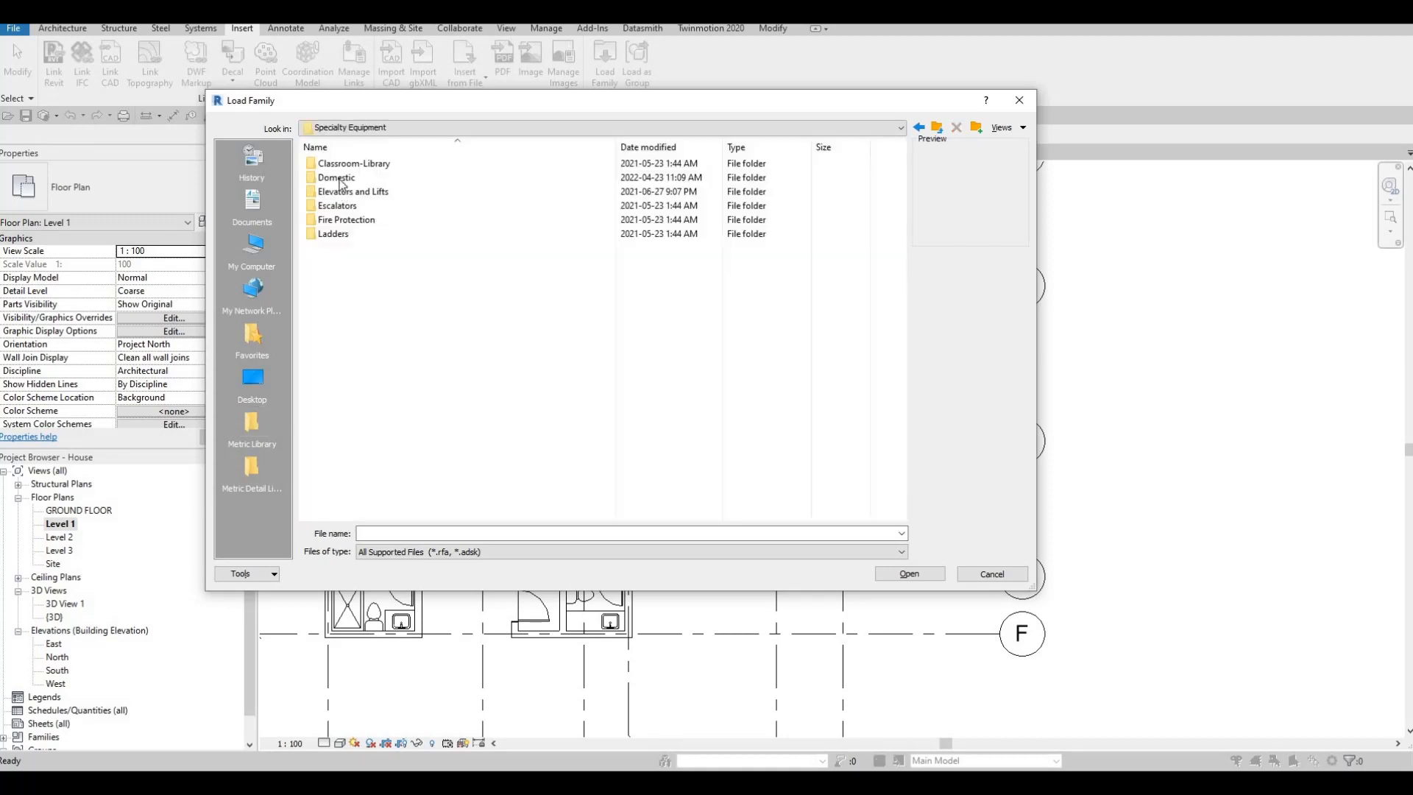
double_click(341, 179)
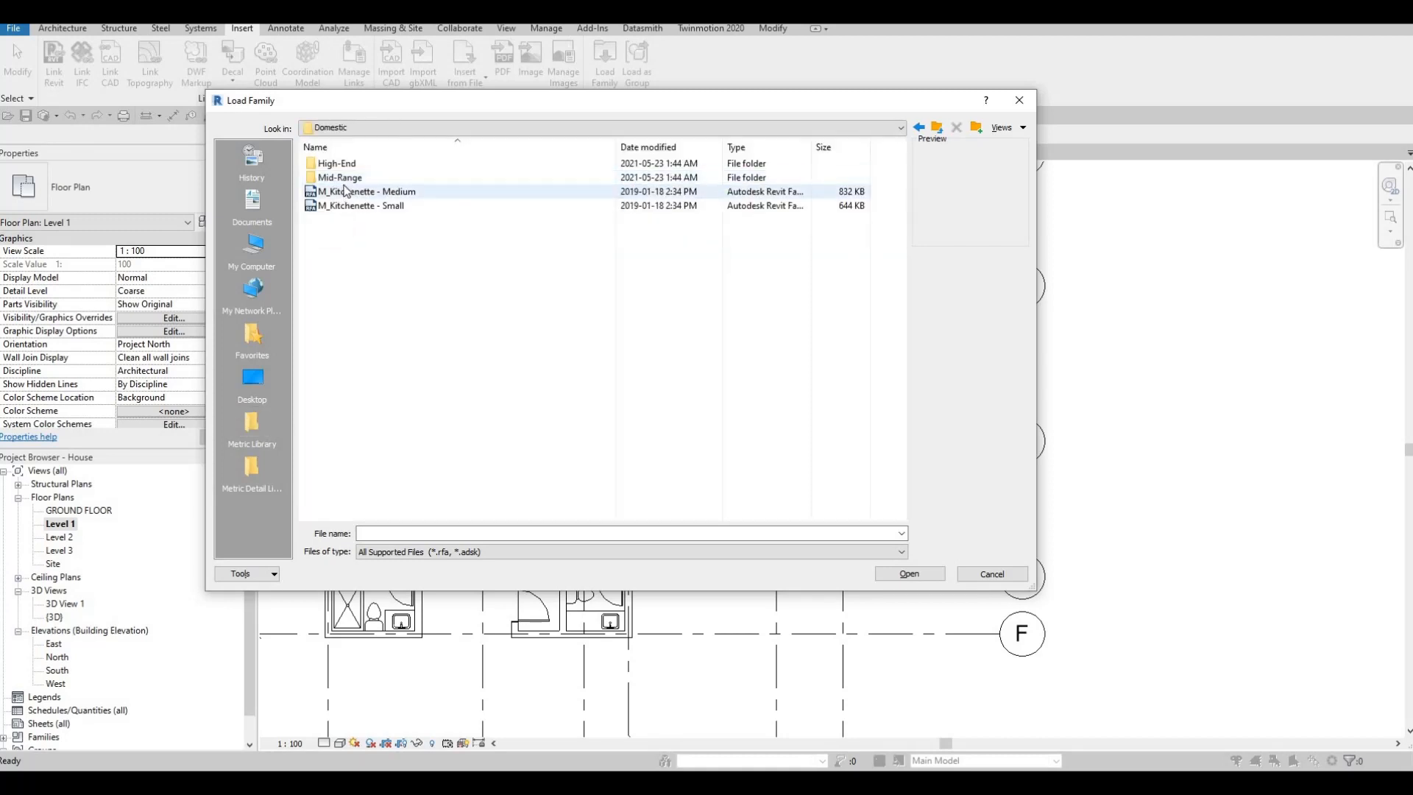
double_click(342, 179)
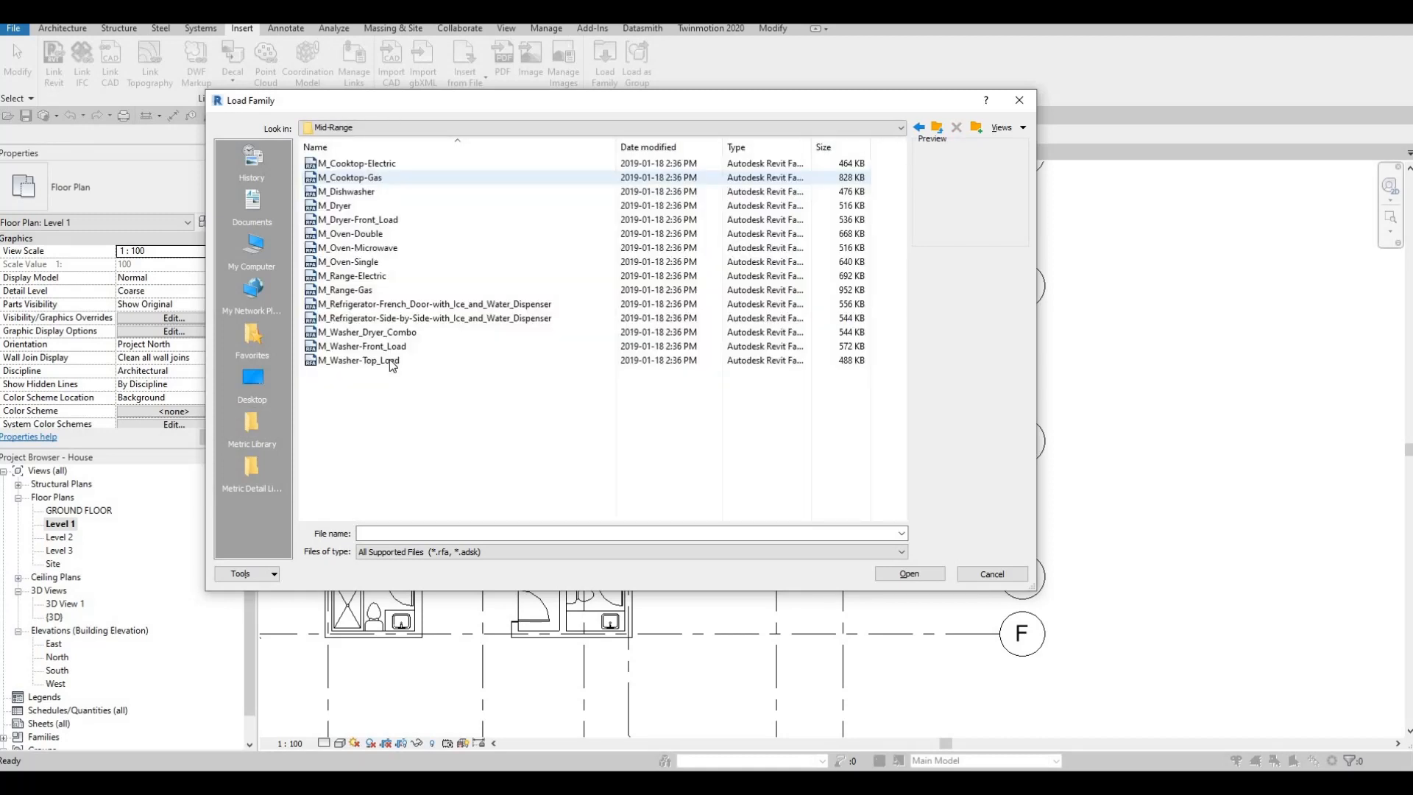
- Load the M_Washer_Dryer_Combo family into the project
left_click(366, 346)
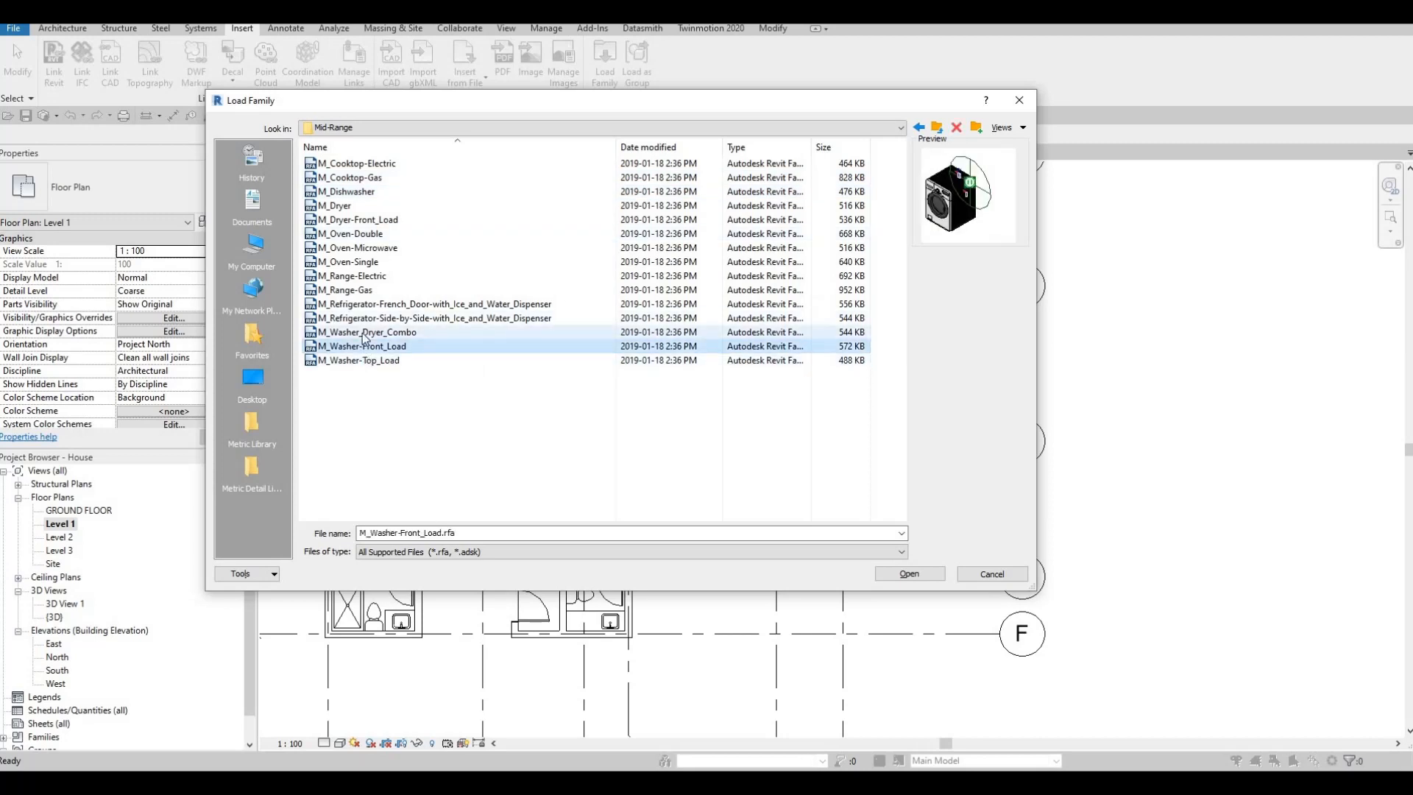
left_click(365, 332)
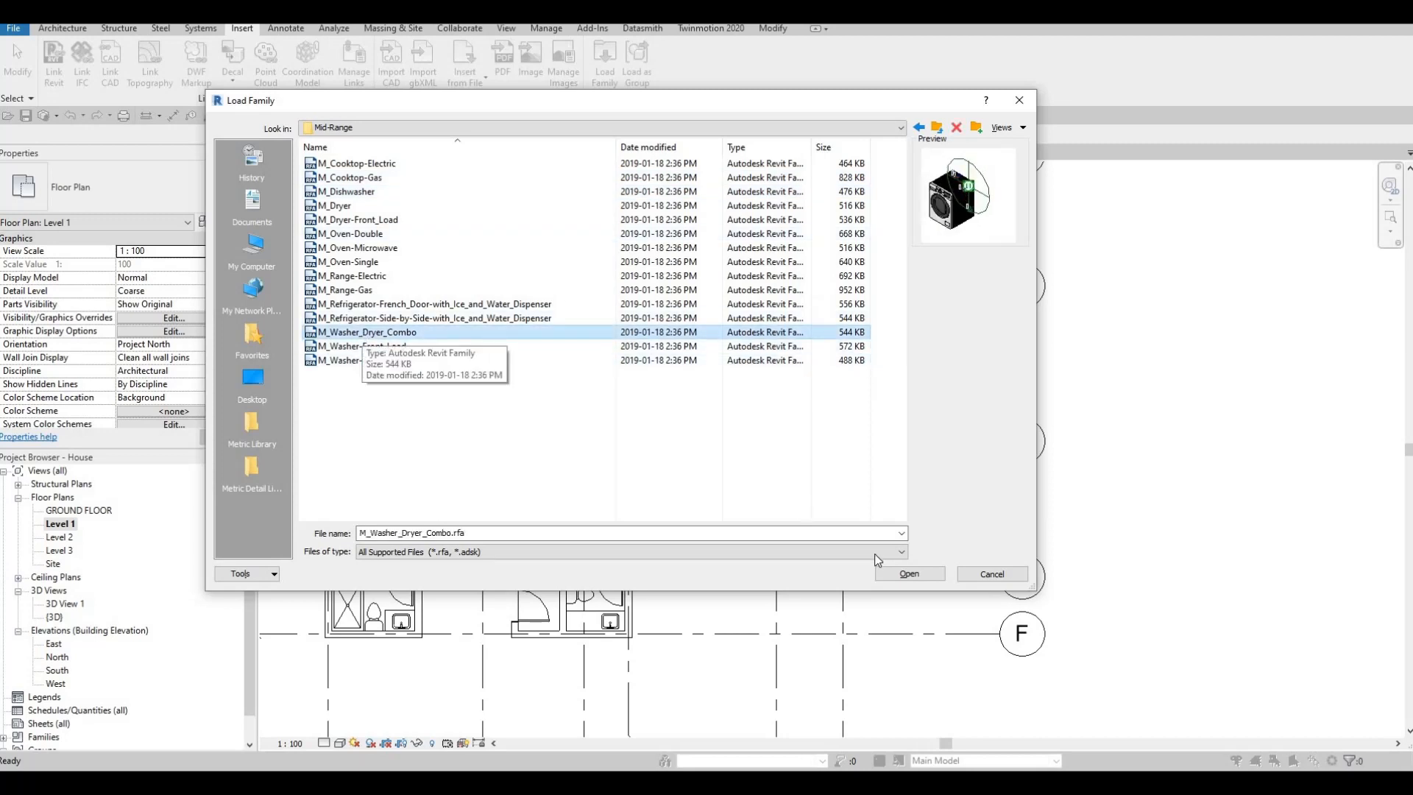
left_click(909, 573)
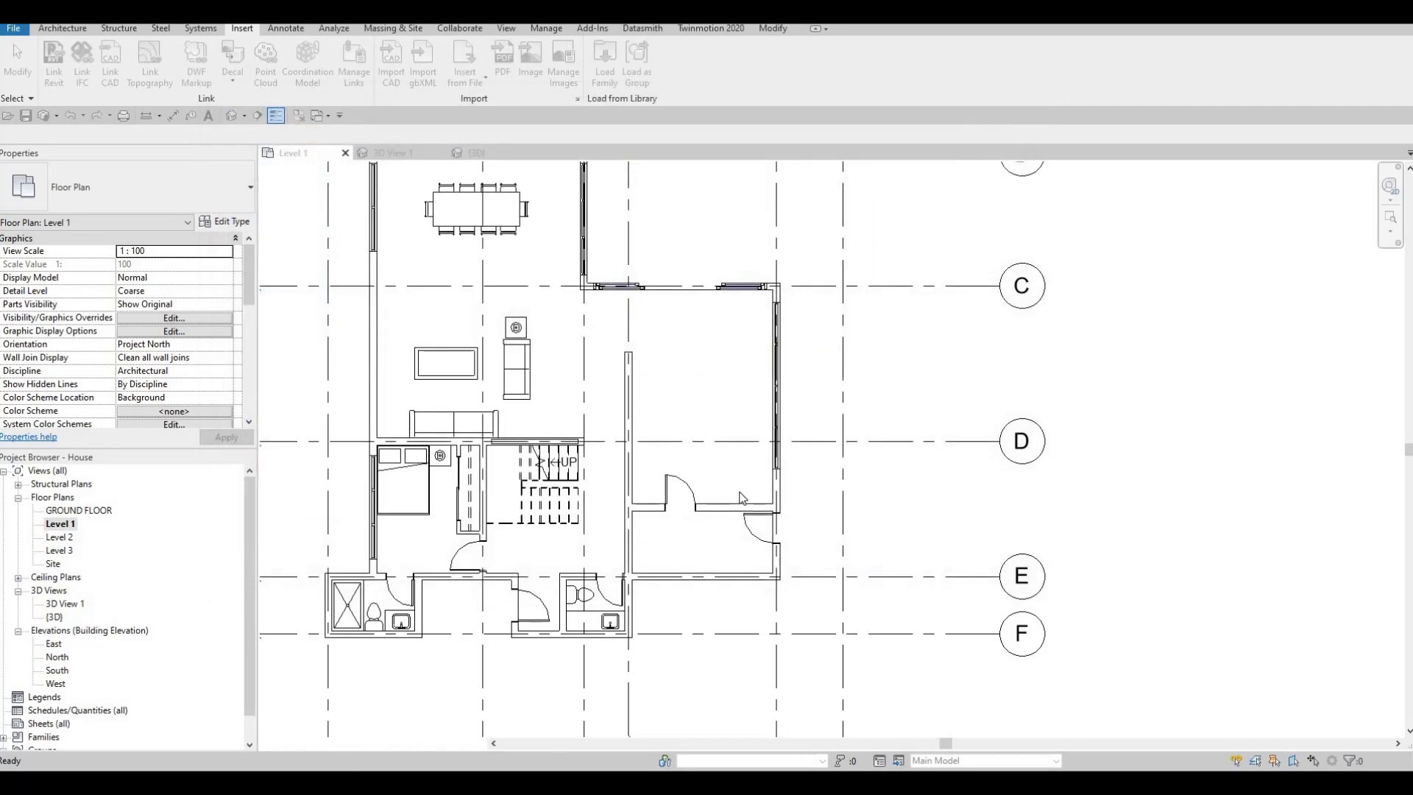
- Place a rotated 600mm M_Washer_Dryer_Combo against the grid E wall in the small room beside the toilet, and end placement
key("c")
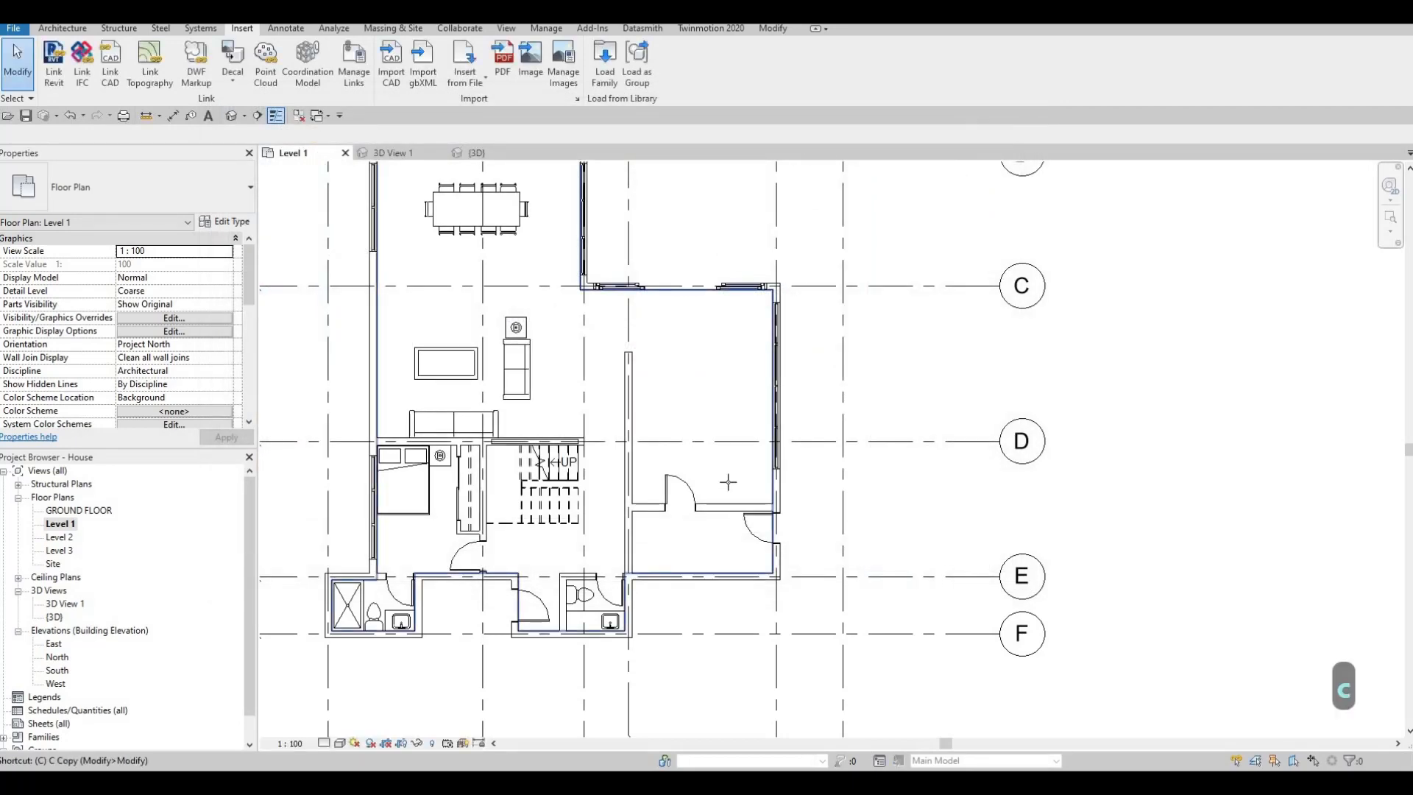
key("m")
middle_click_drag(662, 557, 669, 505)
scroll(669, 508, "up", 1)
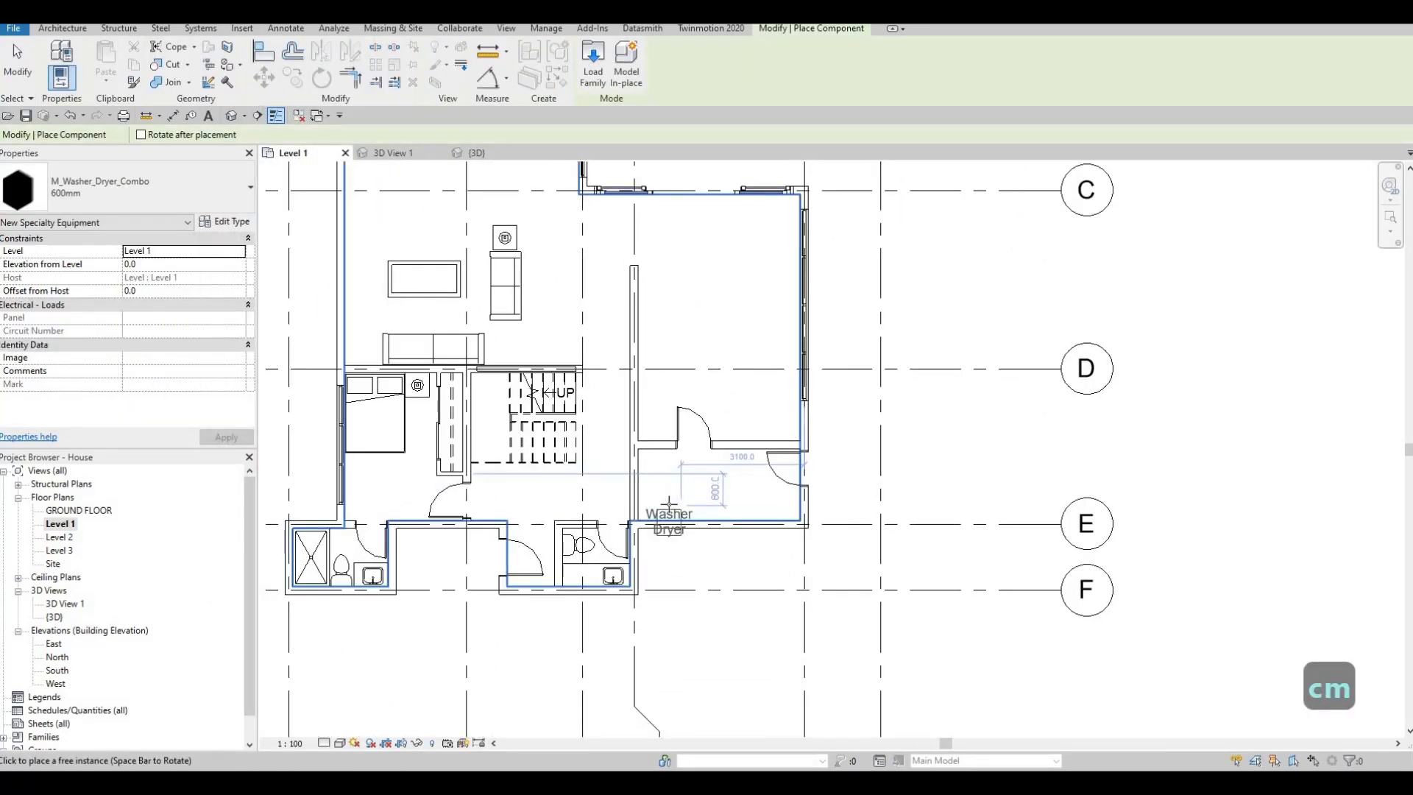
scroll(668, 505, "up", 2)
key("space")
key("space")
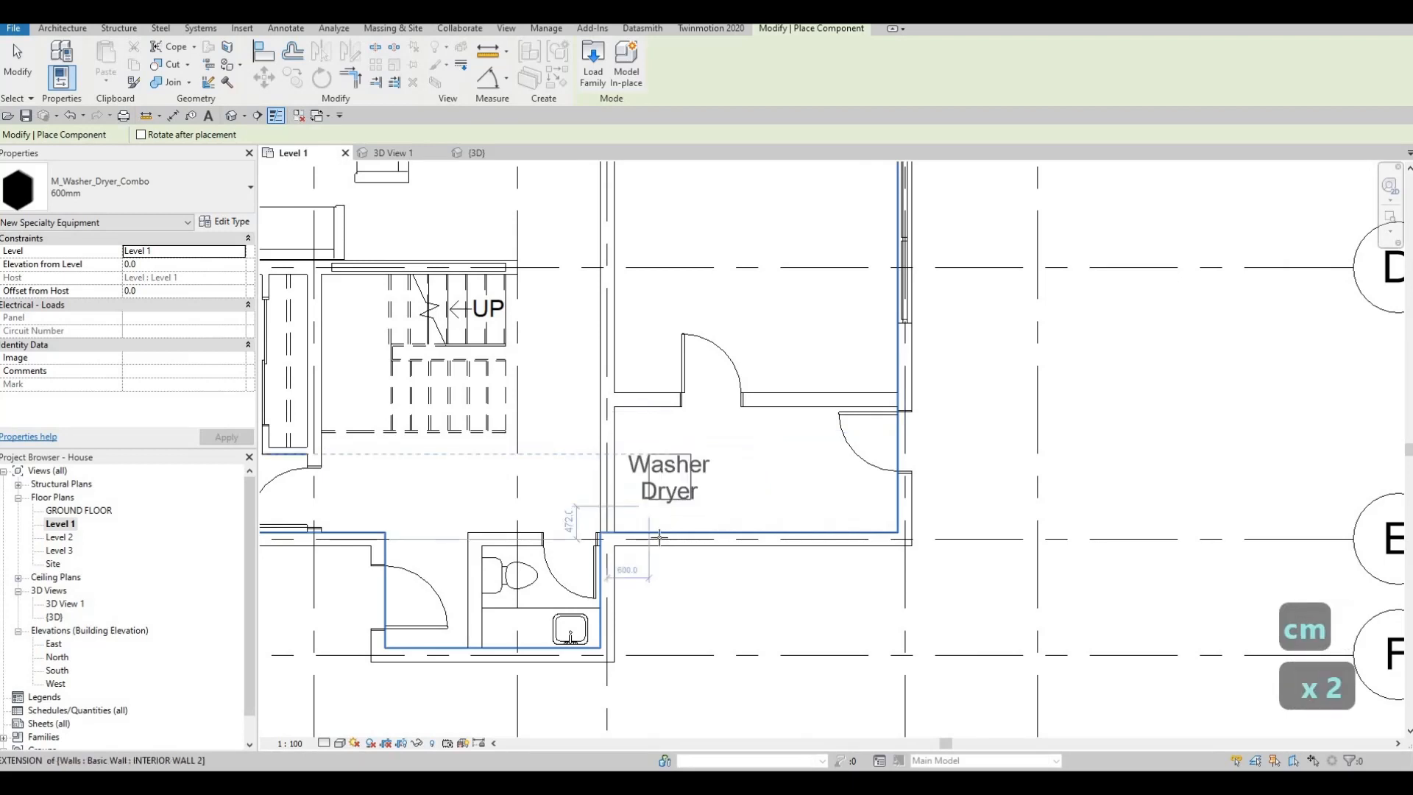
scroll(656, 542, "up", 3)
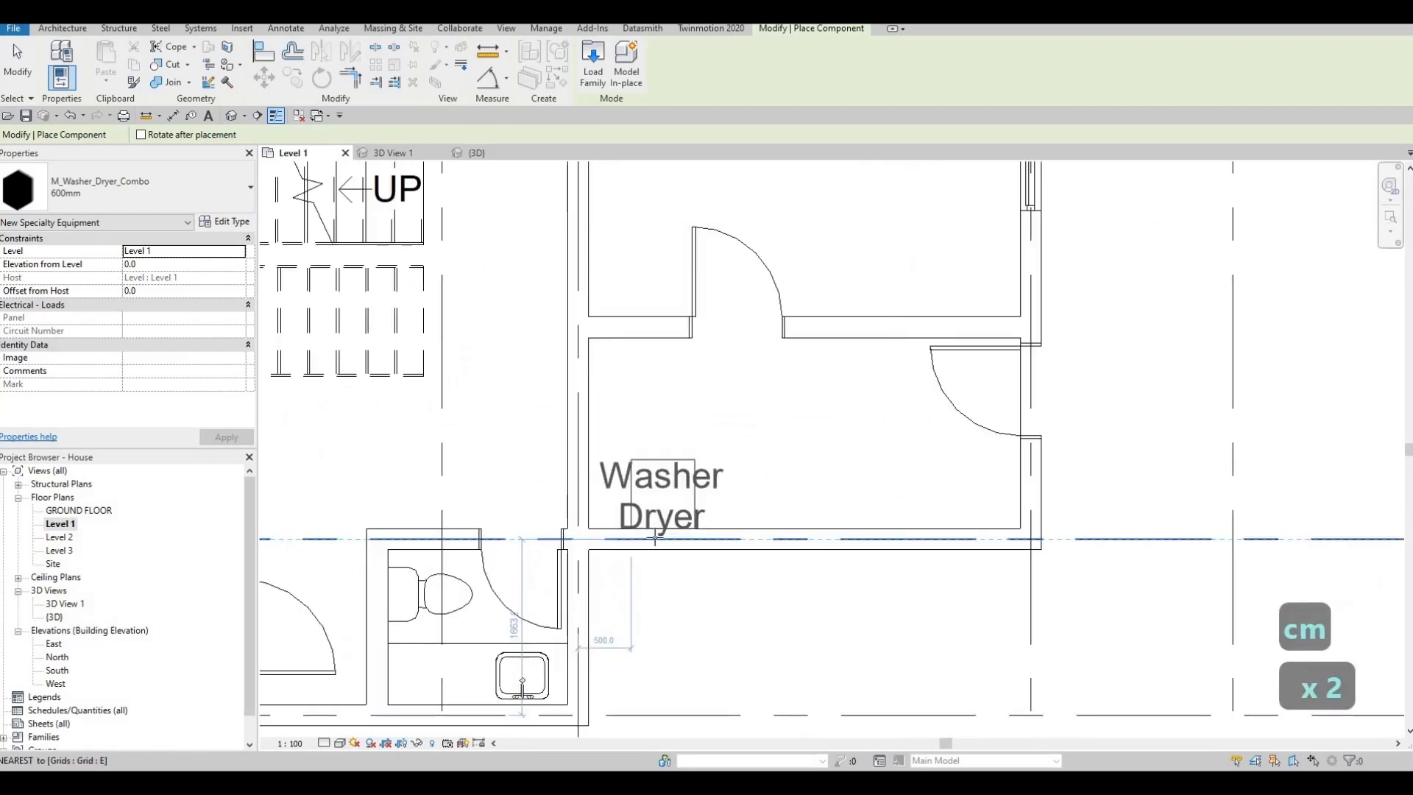
left_click(777, 556)
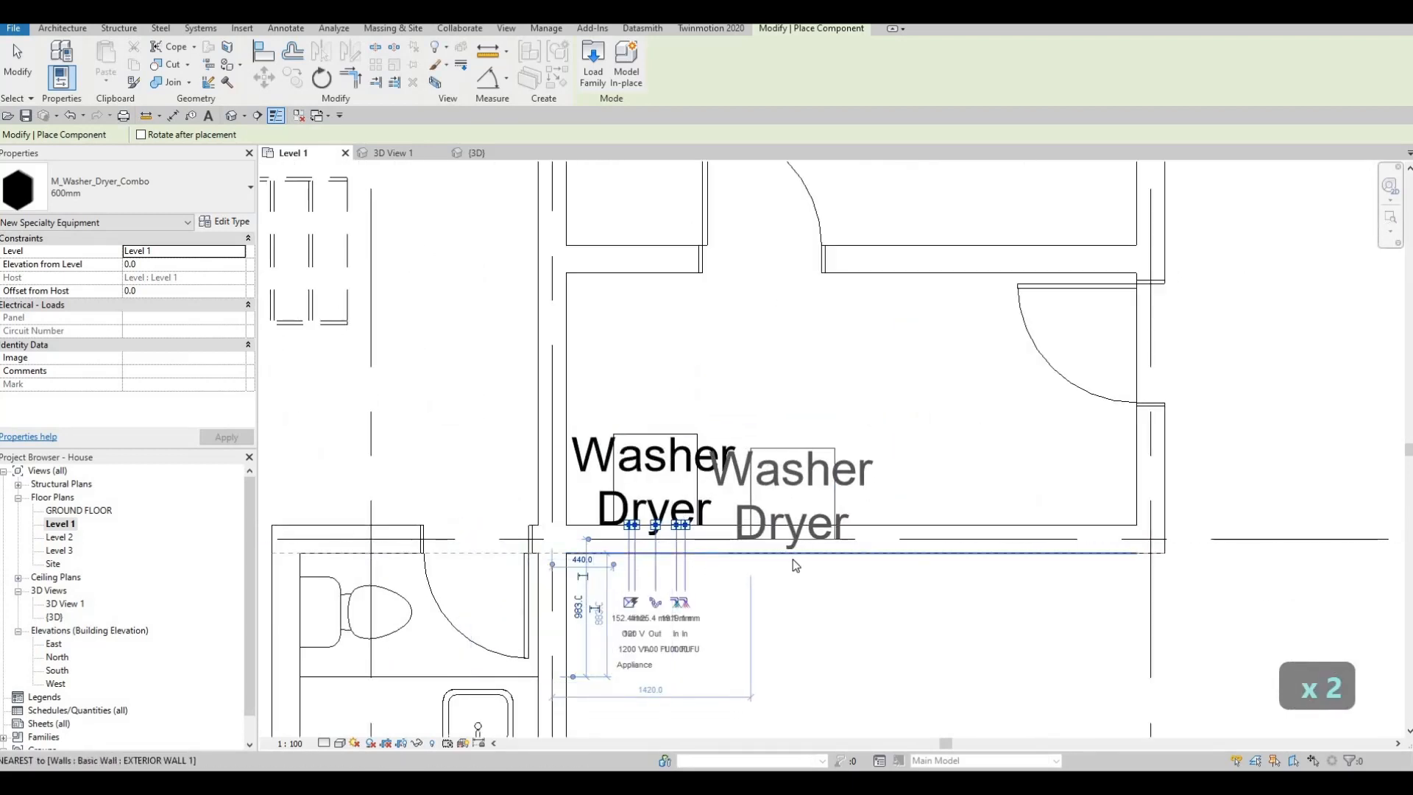
key("Escape")
key("Escape")
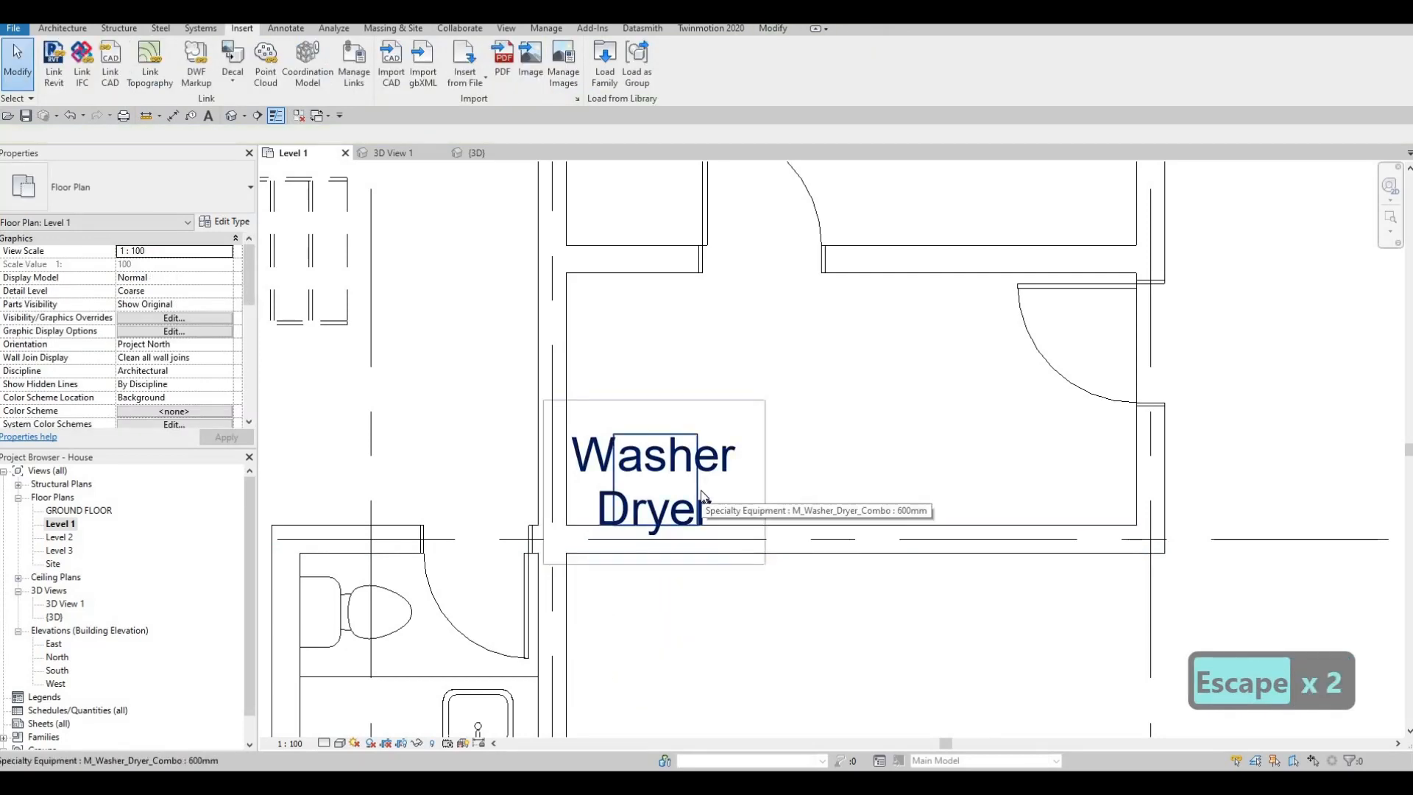
- Turn off Show Label in the washer-dryer's 600mm type properties
left_click(608, 469)
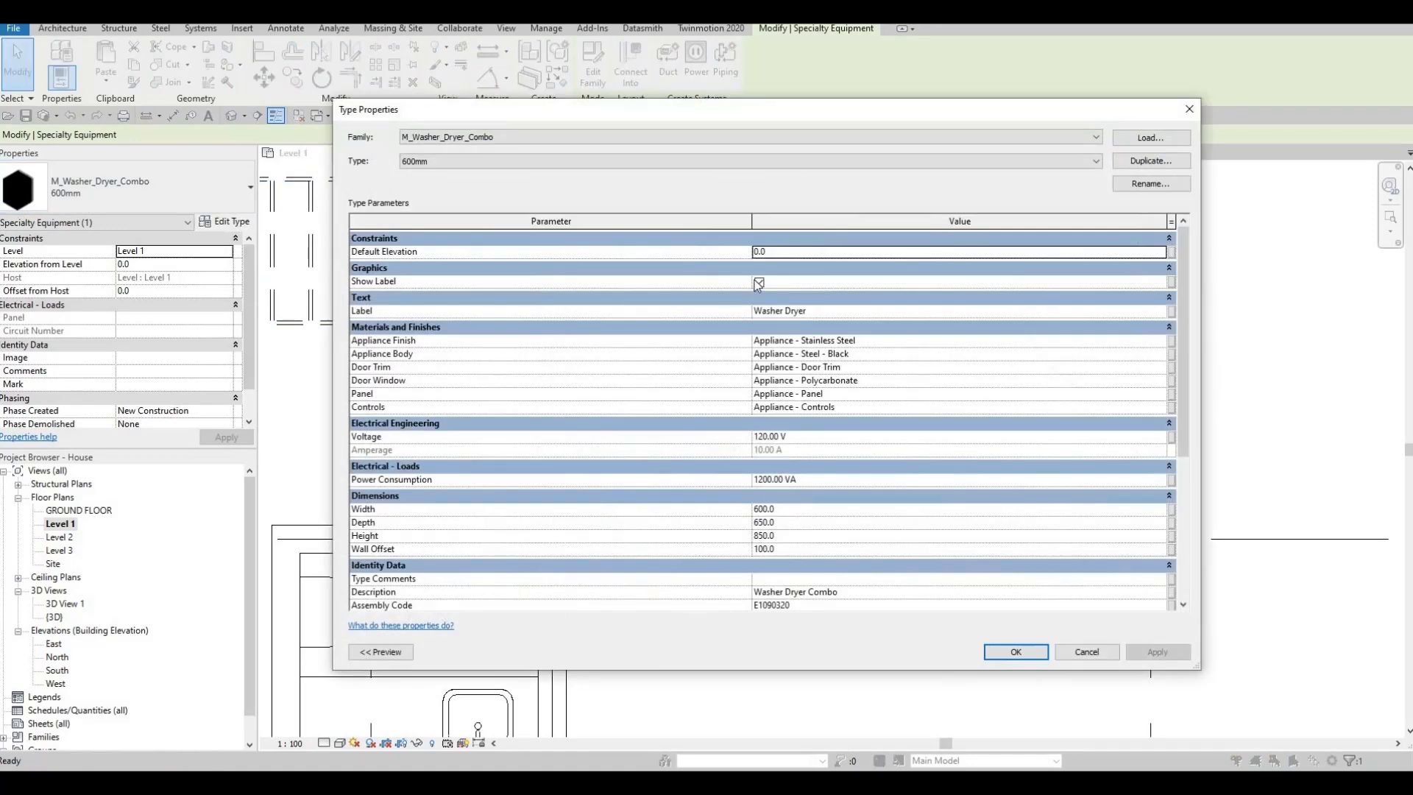
left_click(758, 282)
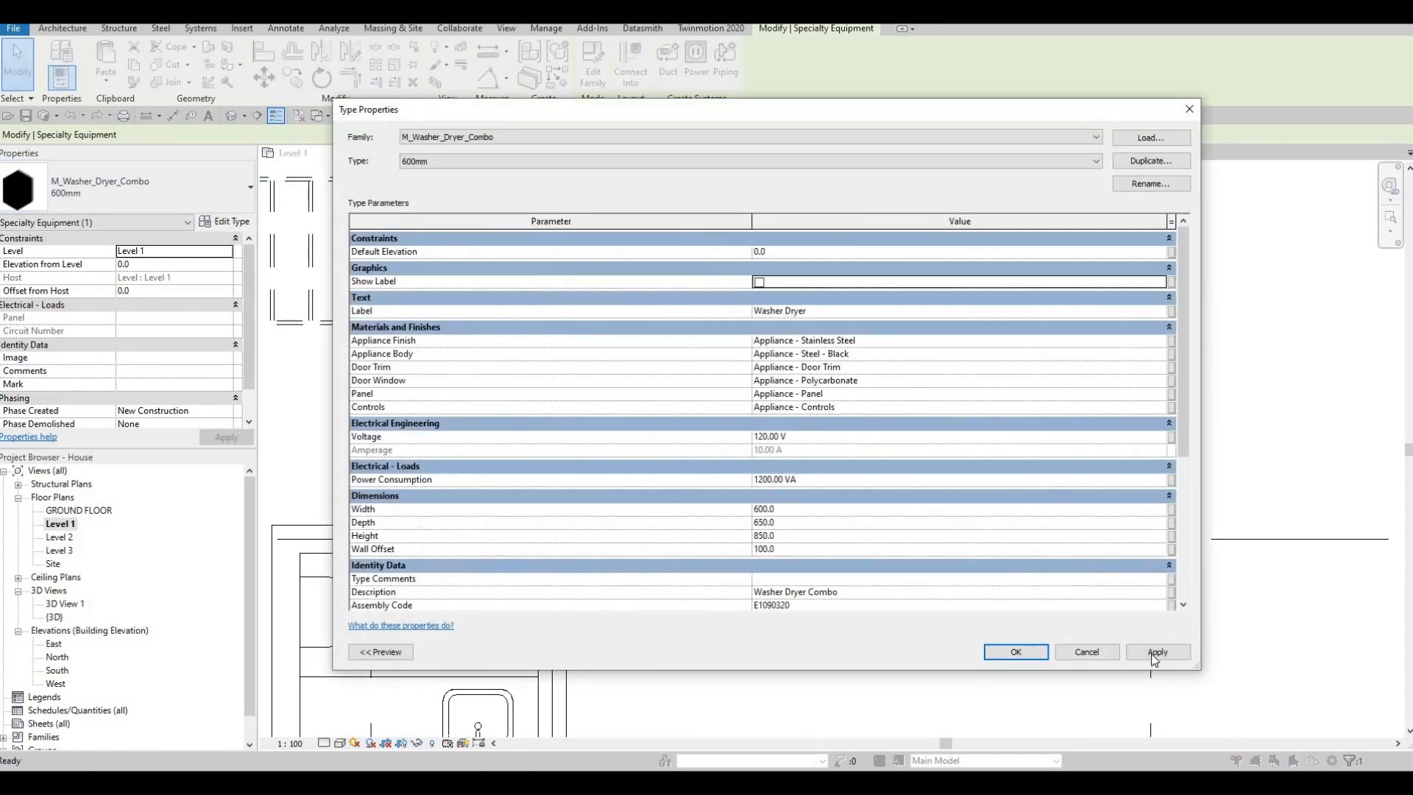
left_click(1016, 652)
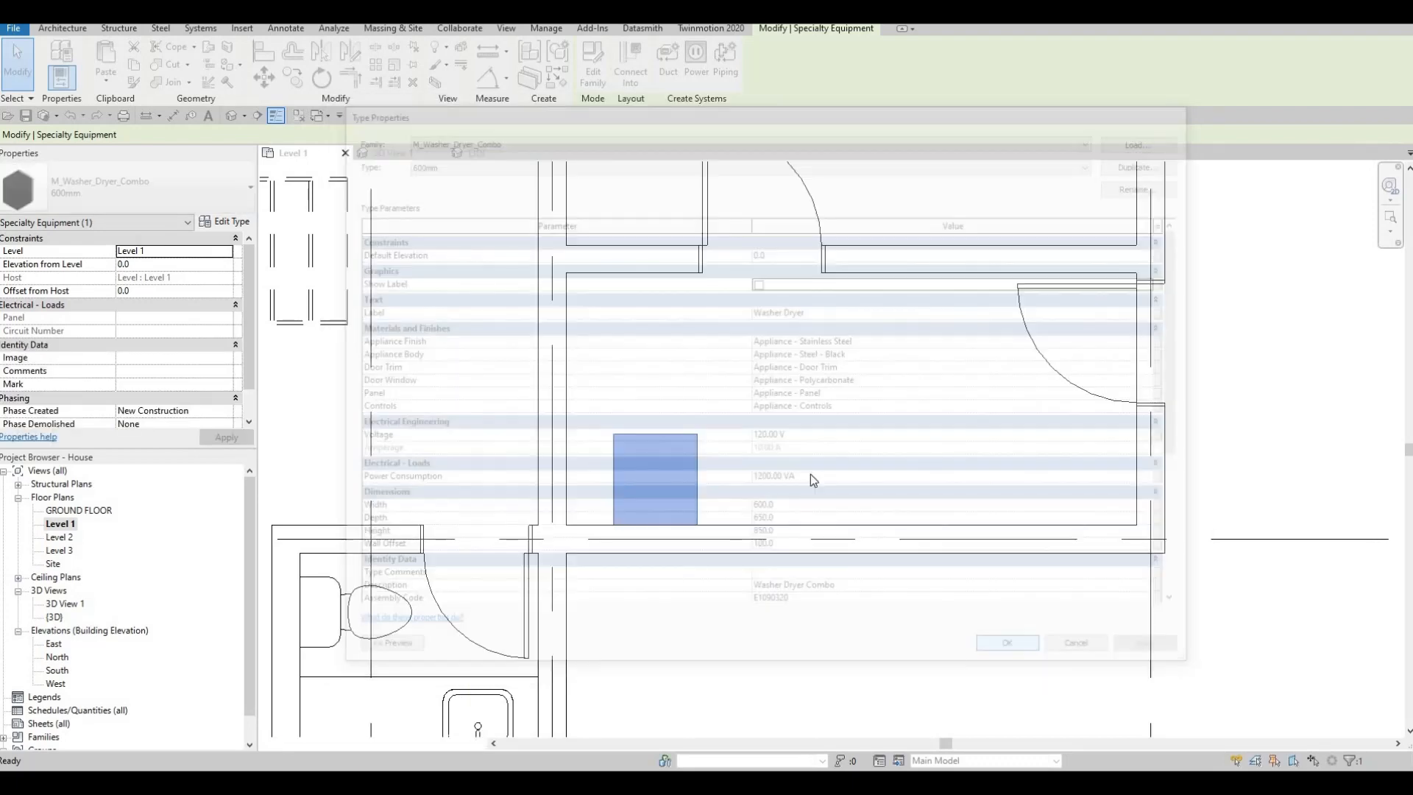
- Nudge the washer-dryer along the wall to about 560 mm from the nearby vertical grid line, and deselect it
middle_click_drag(775, 476, 562, 471)
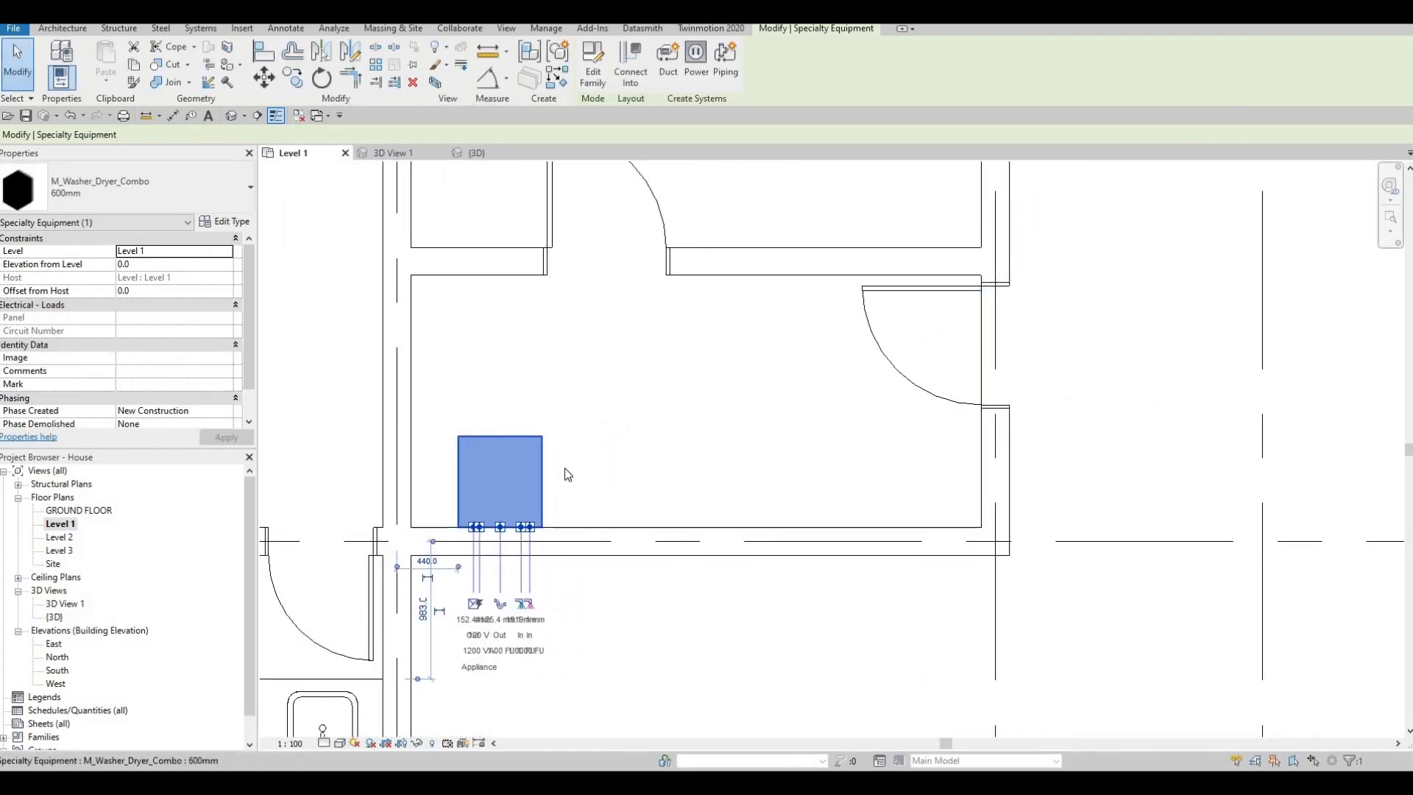
key("Right")
key("Right")
key("Right")
key("Right")
key("Right")
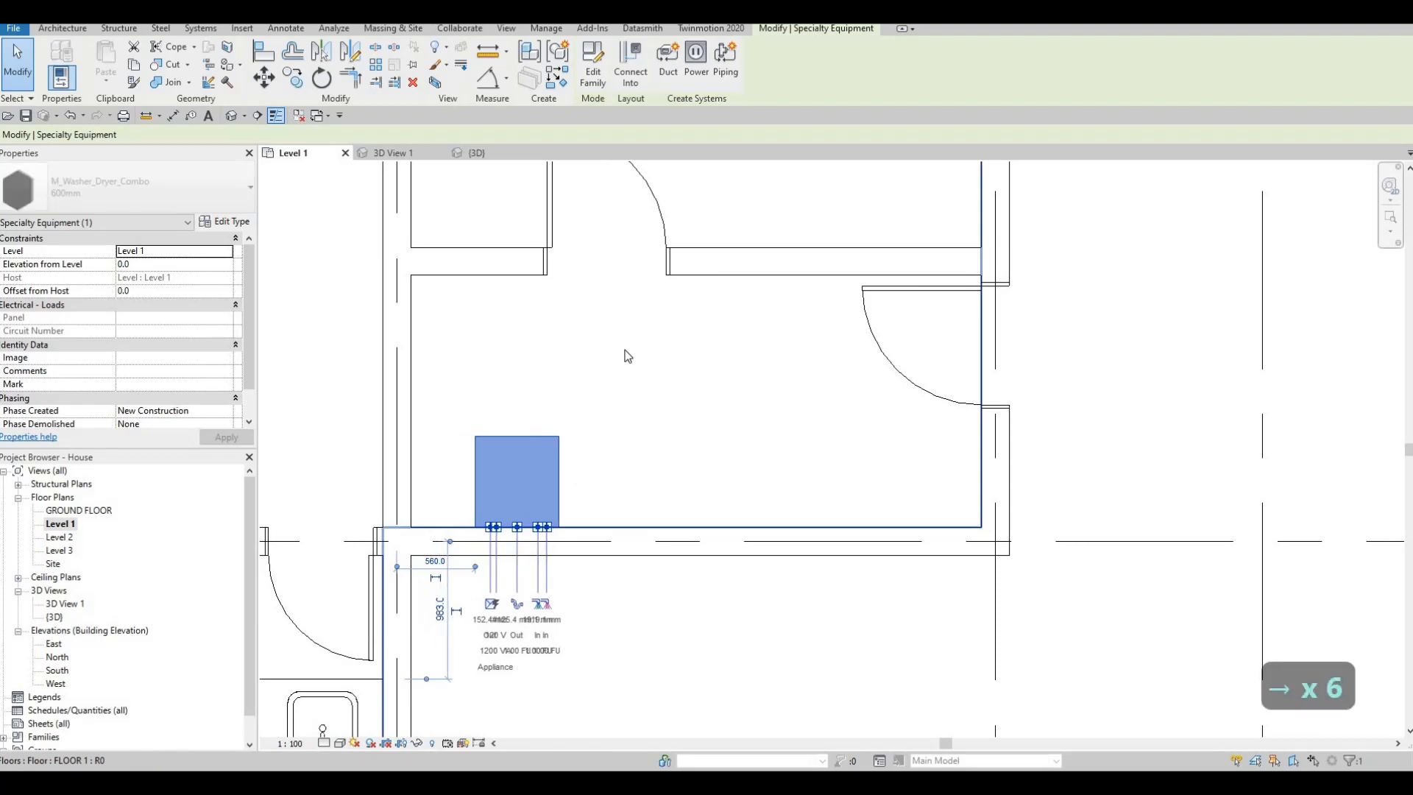
key("Escape")
key("Escape")
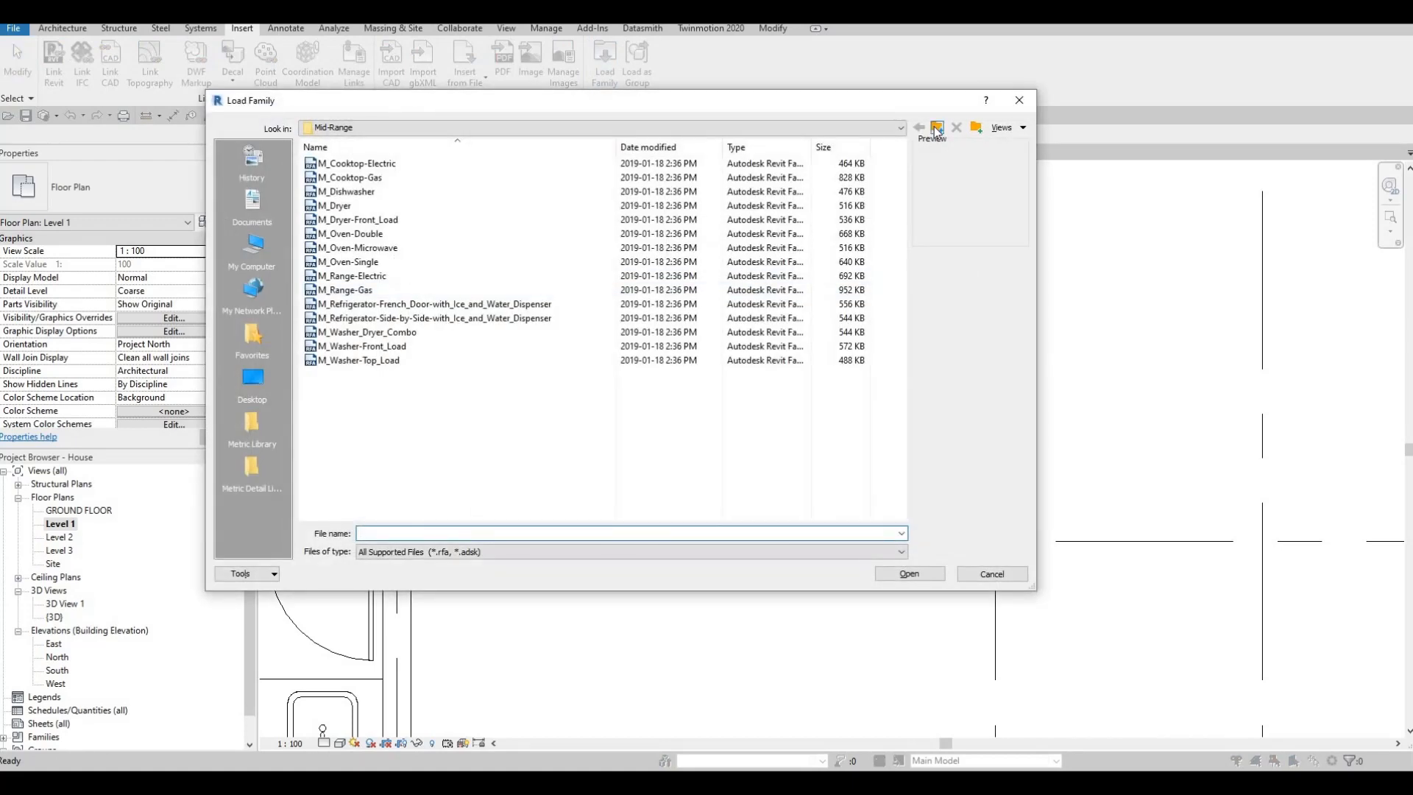
- Browse the Canada family library to the Sinks folder under Plumbing, Architectural, Fixtures
left_click(936, 128)
left_click(936, 128)
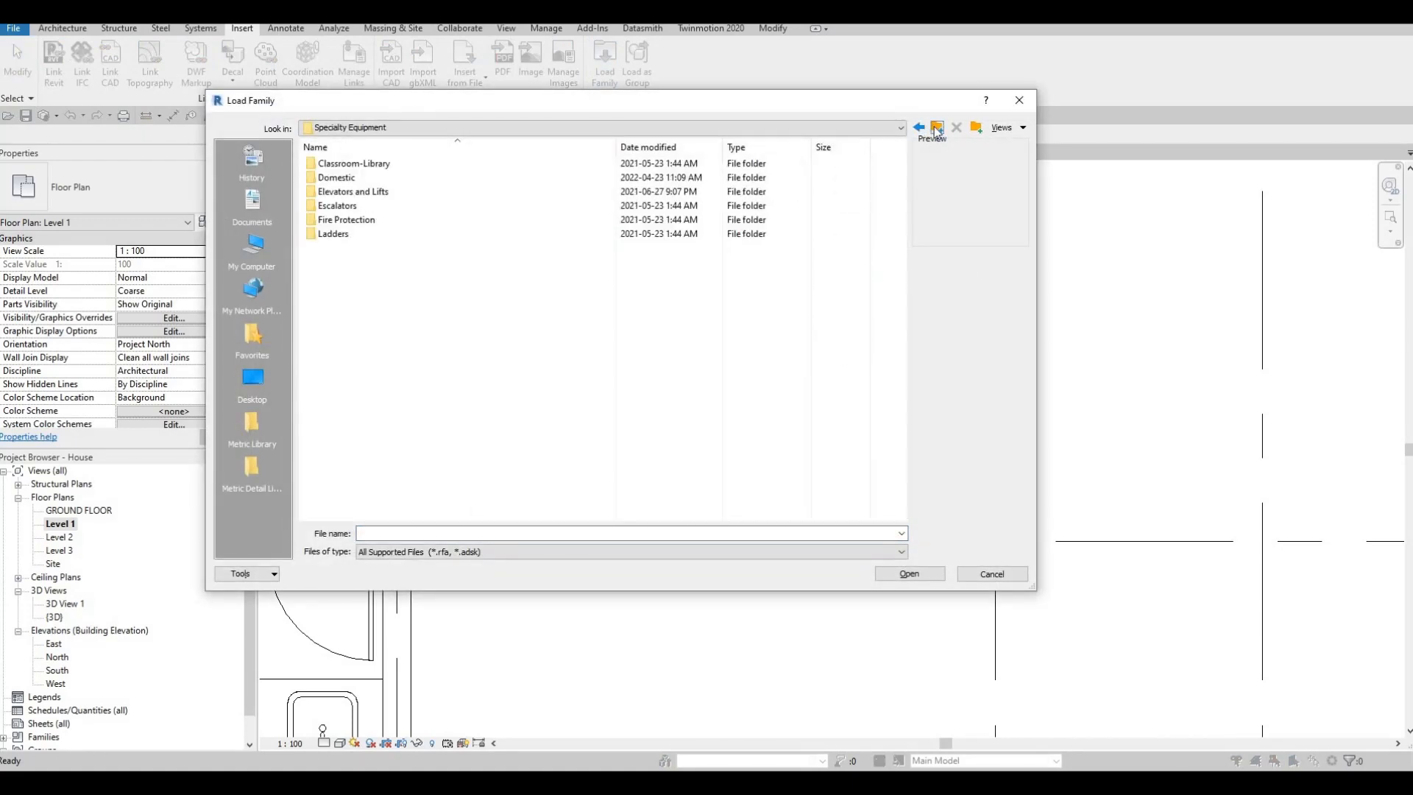
left_click(936, 128)
scroll(424, 387, "down", 2)
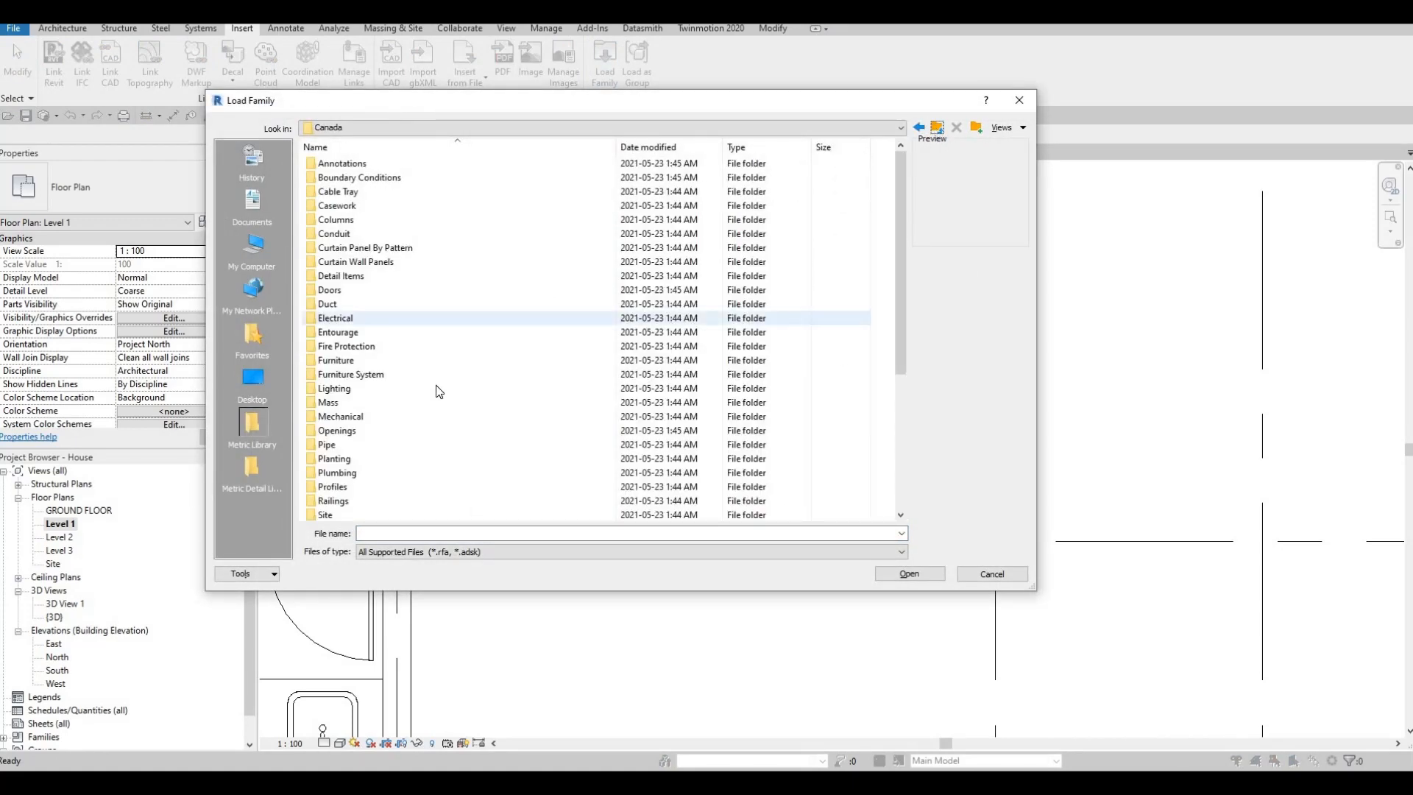
double_click(345, 402)
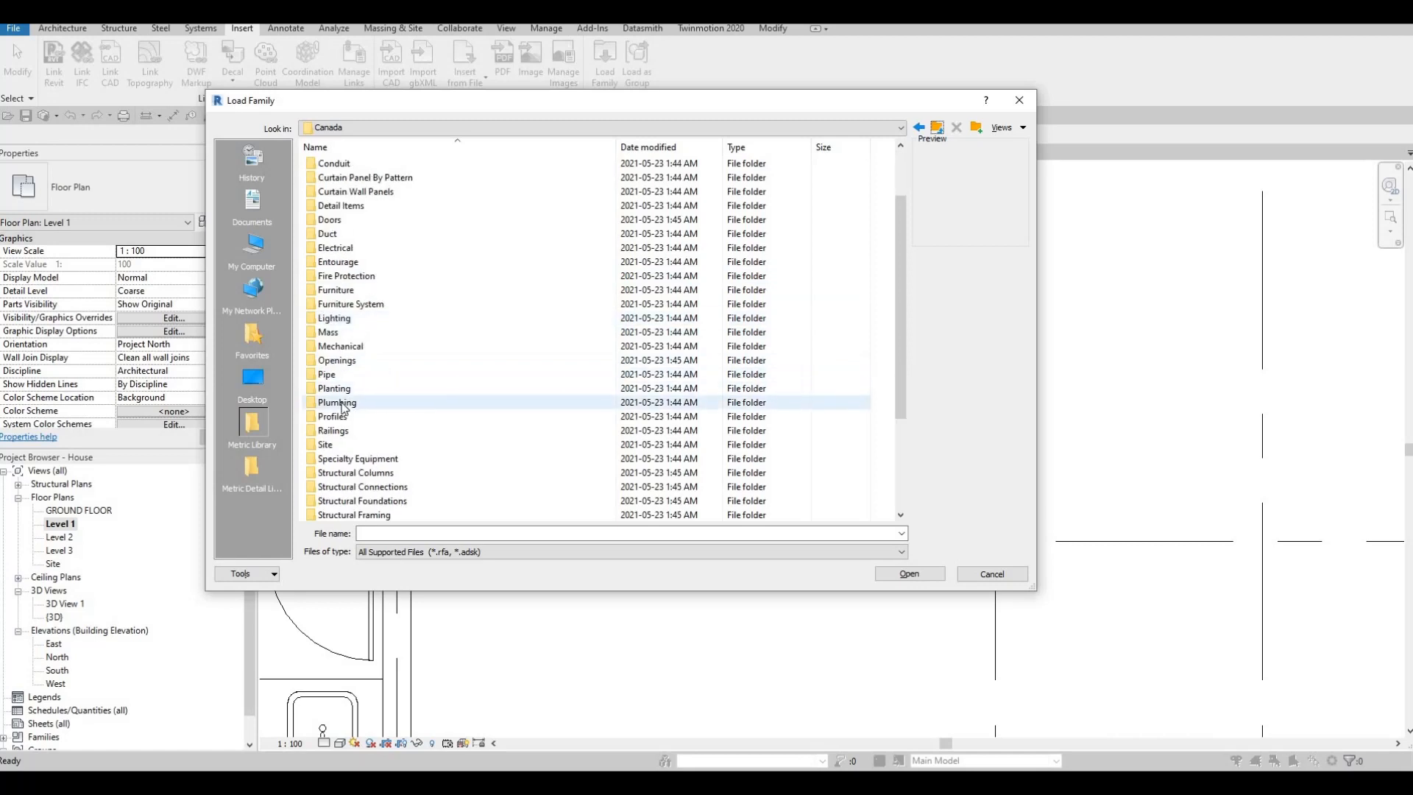
left_click(347, 148)
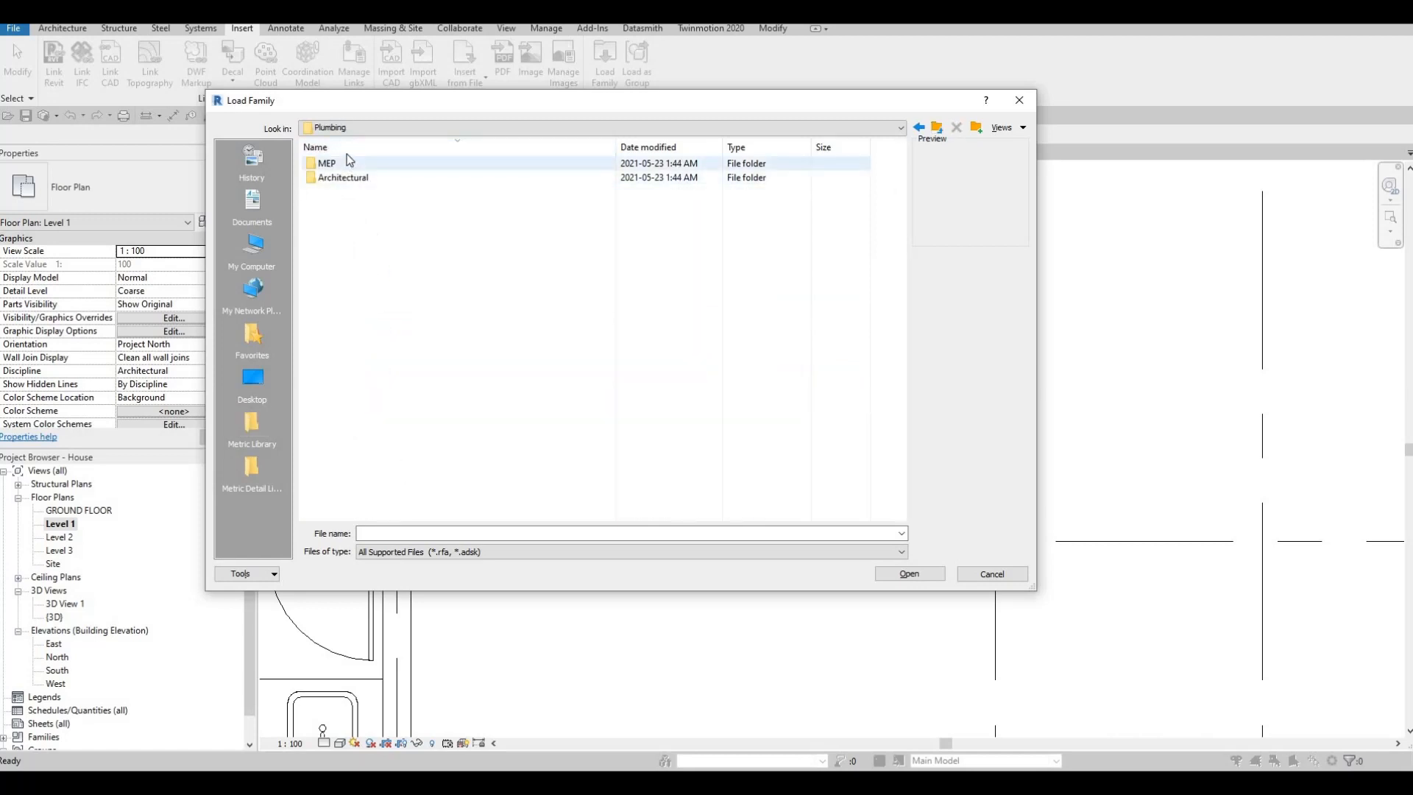
left_click(350, 148)
double_click(349, 180)
double_click(356, 183)
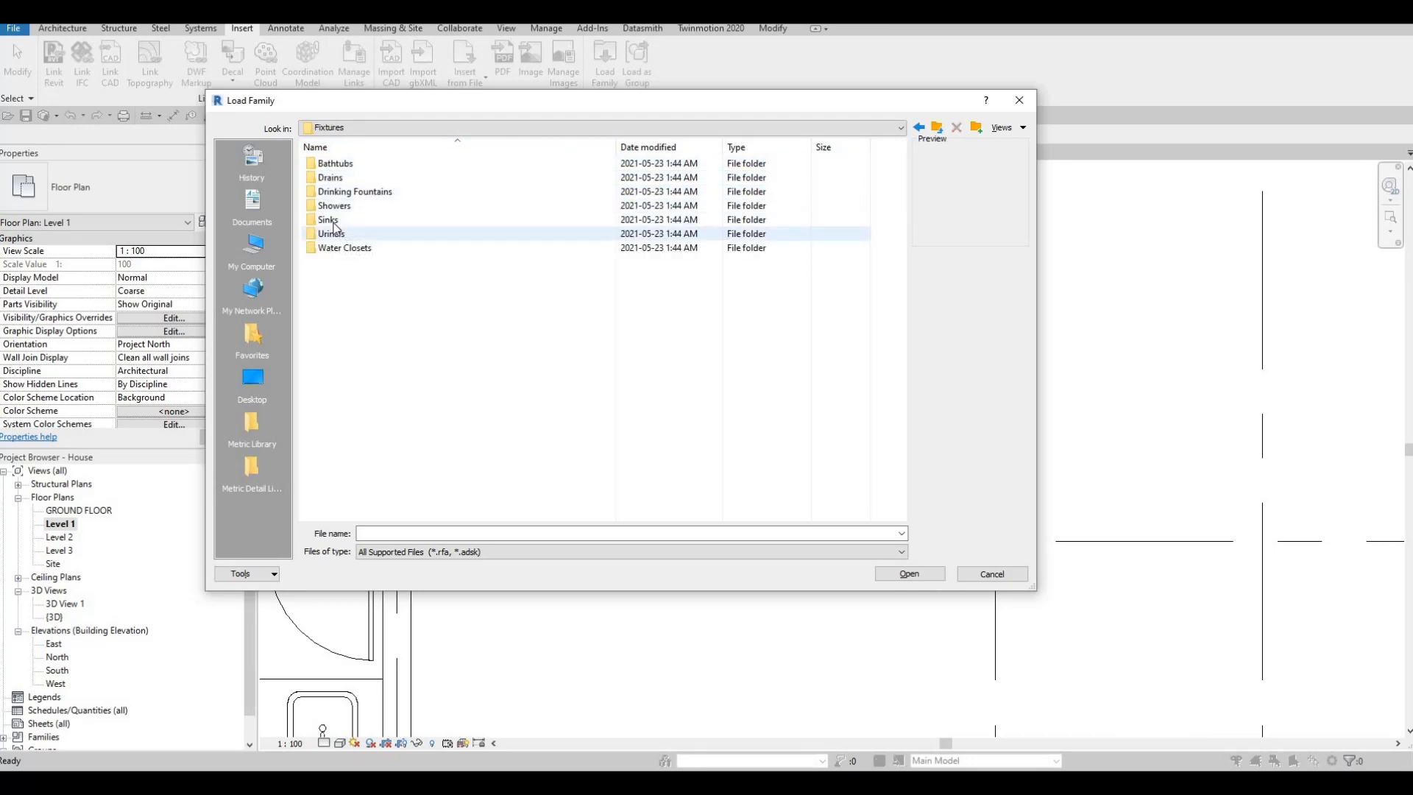
double_click(401, 220)
- Compare the kitchen sink families and load M_Sink Kitchen-Single into the project
left_click(375, 177)
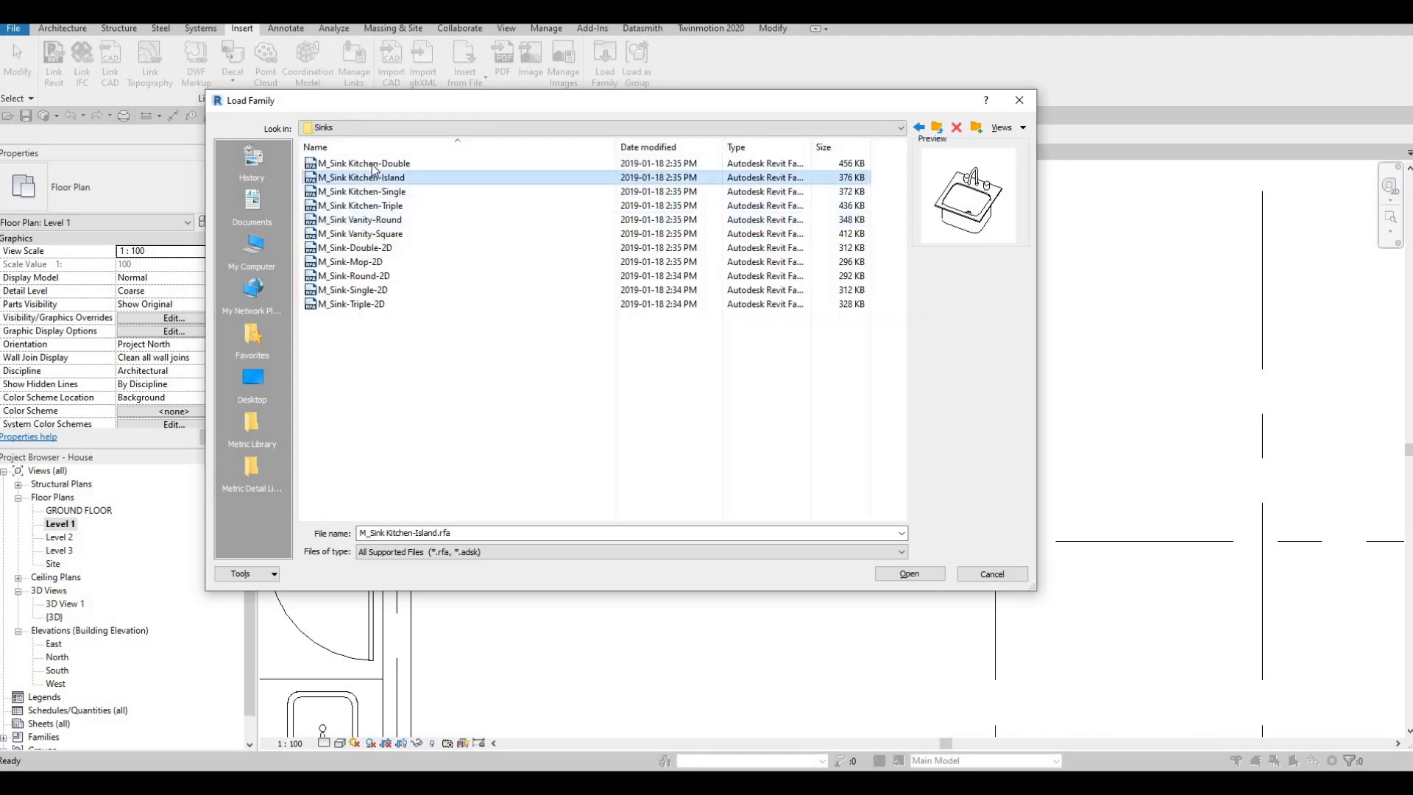
left_click(375, 192)
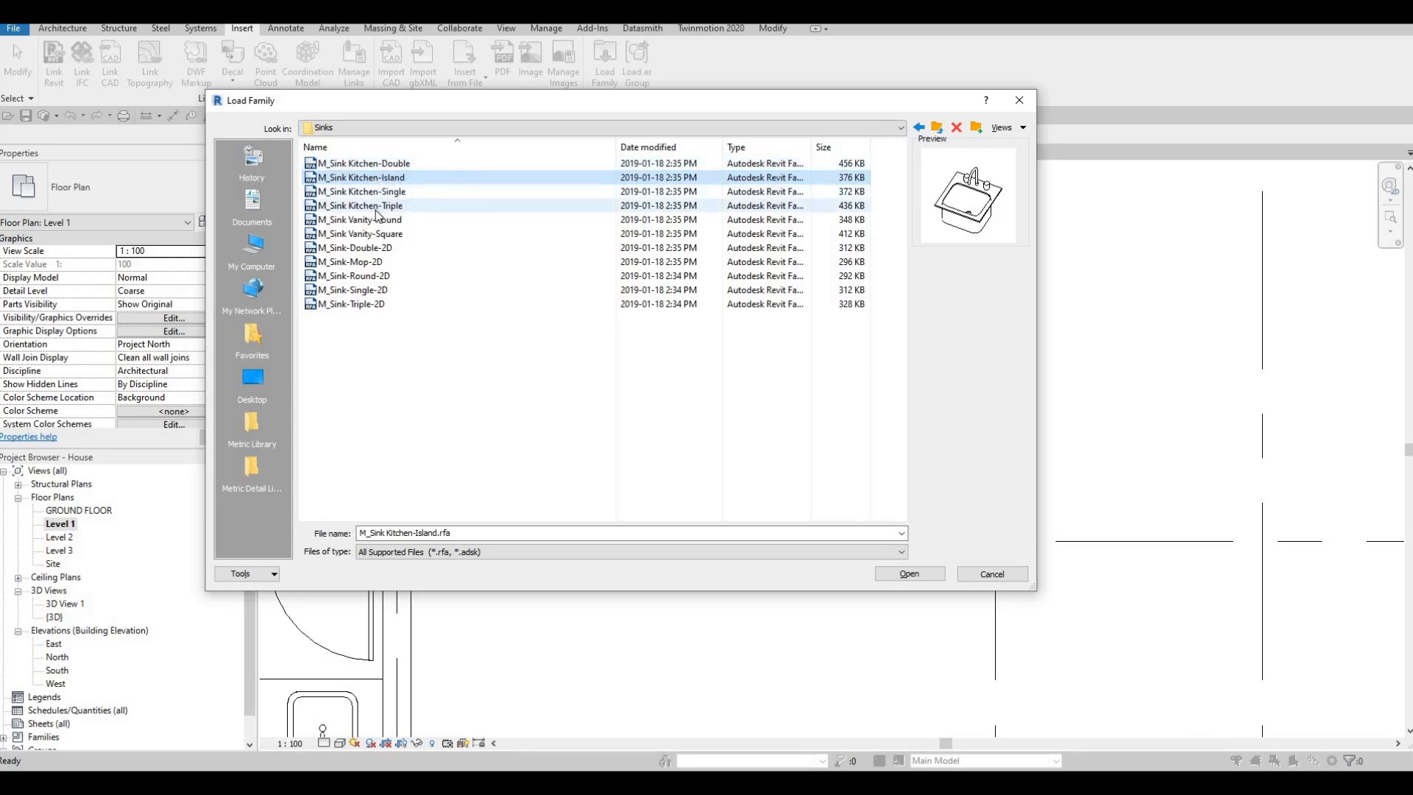
left_click(374, 204)
left_click(380, 193)
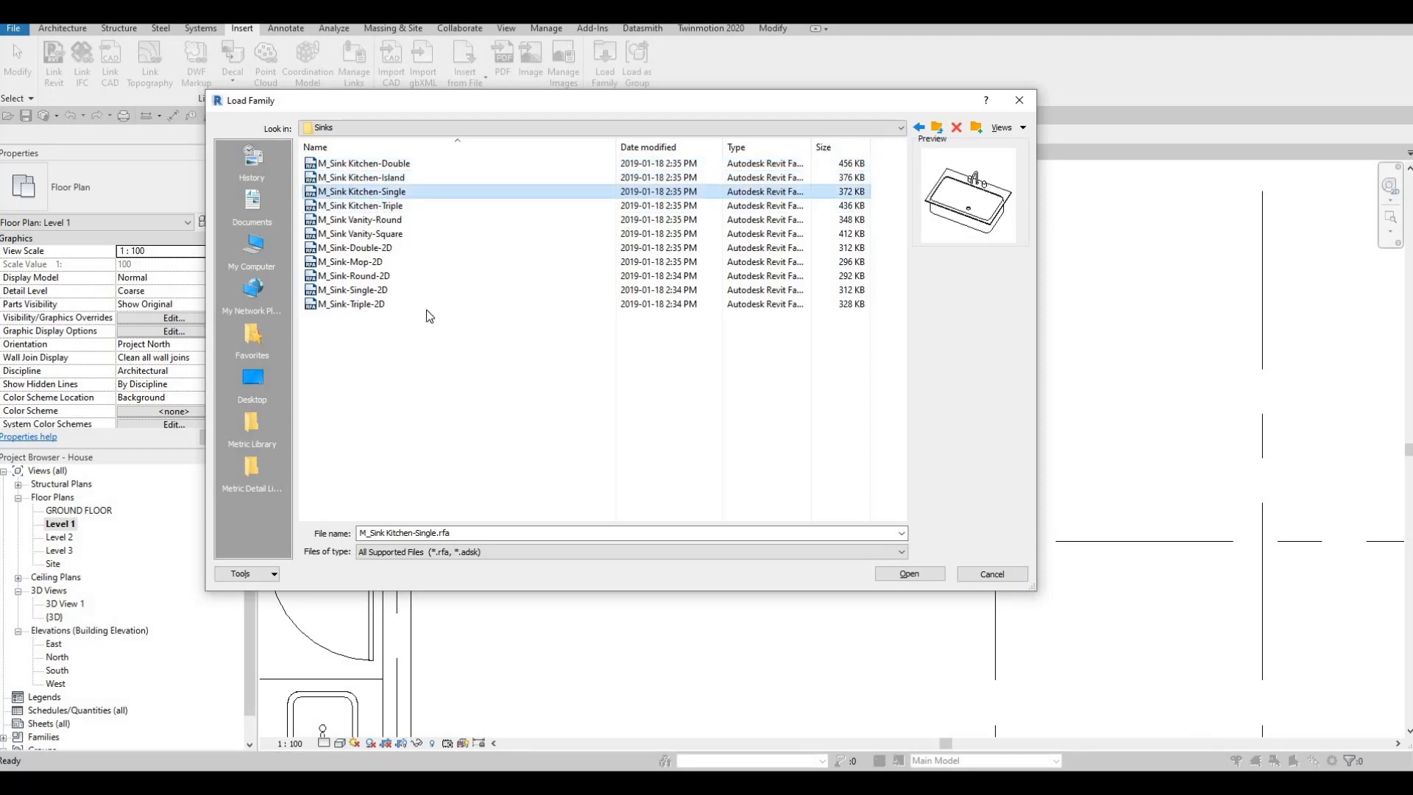
key("Return")
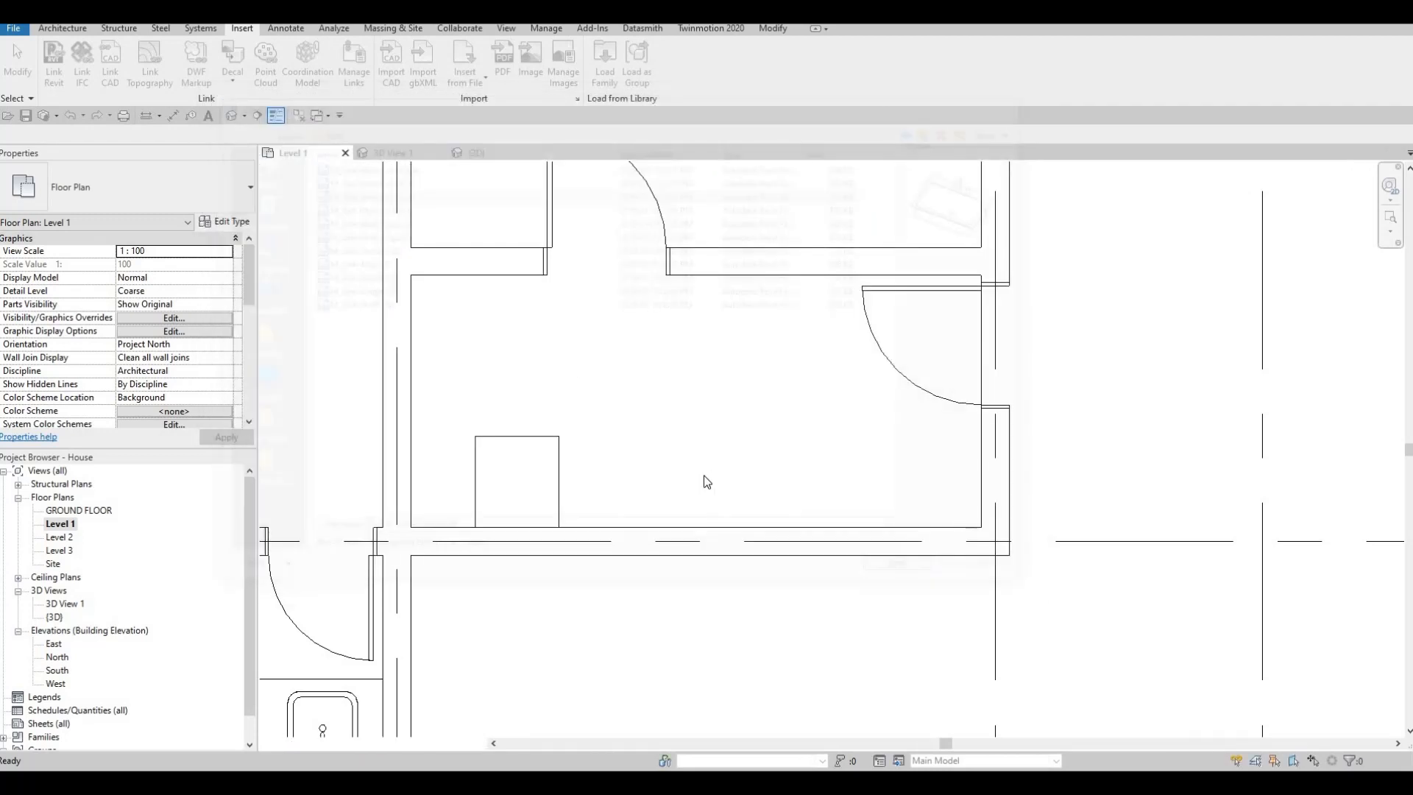
- Place a rotated 760 x 535mm M_Sink Kitchen-Single near the wall between the washer-dryer and the exterior door, and end placement
key("c")
key("m")
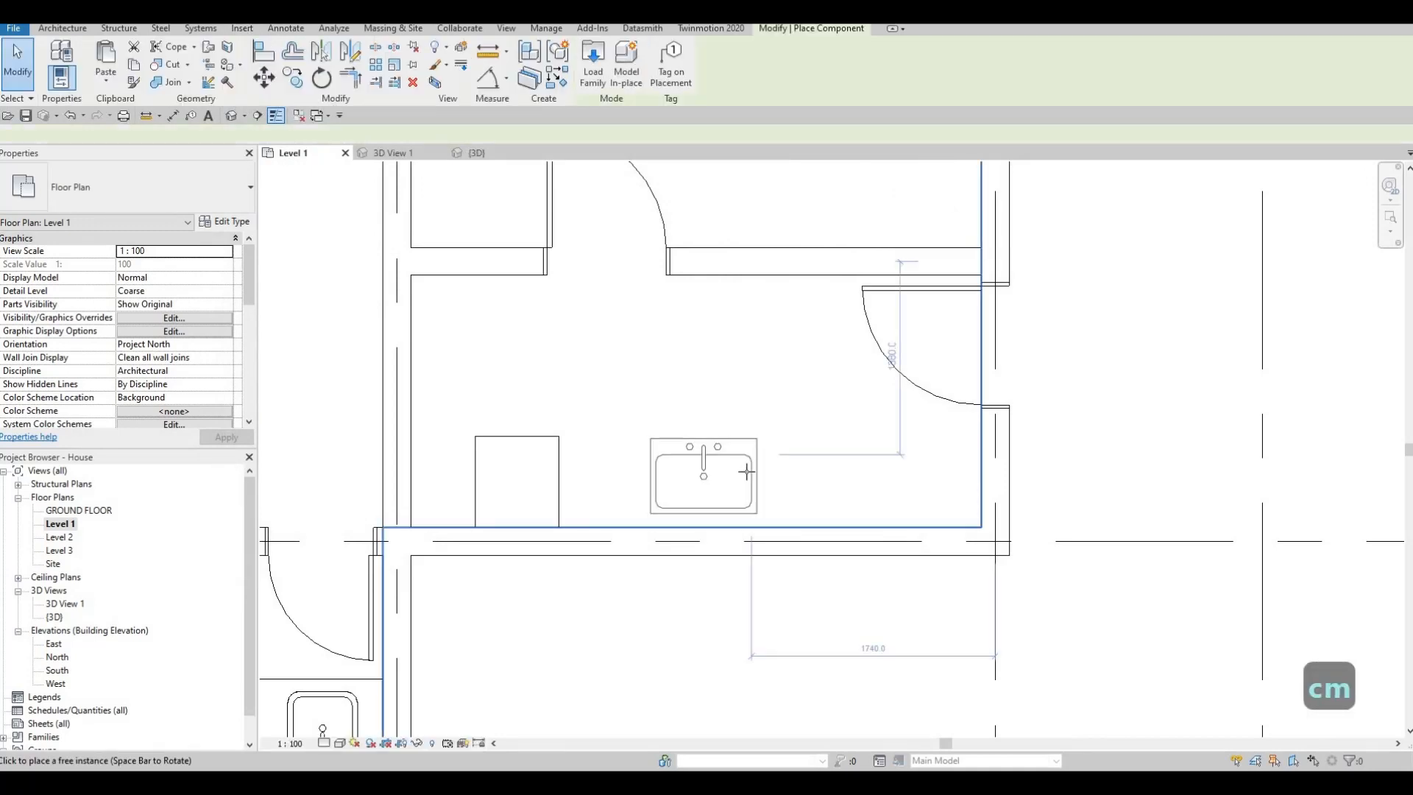
key("c")
key("m")
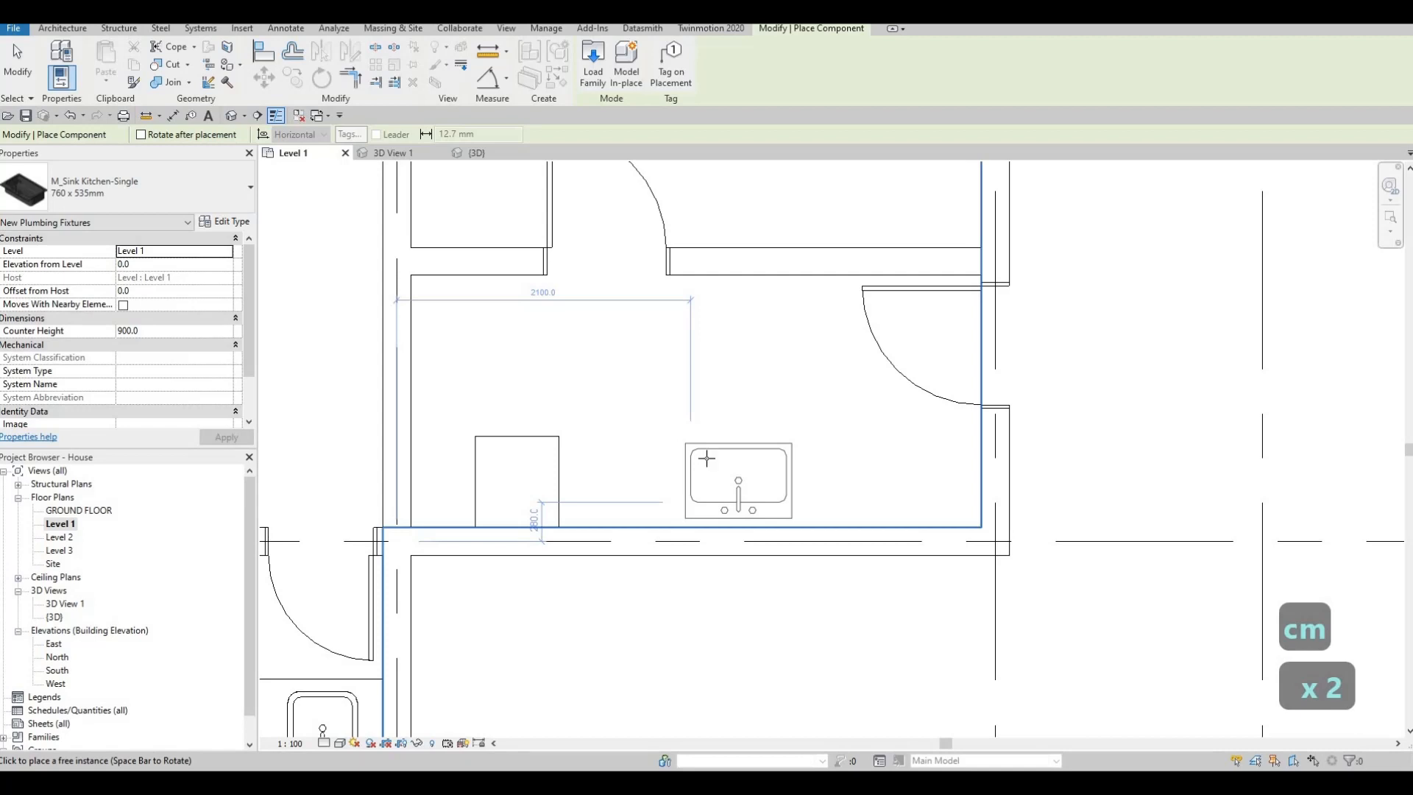
key("Escape")
key("Escape")
key("Escape")
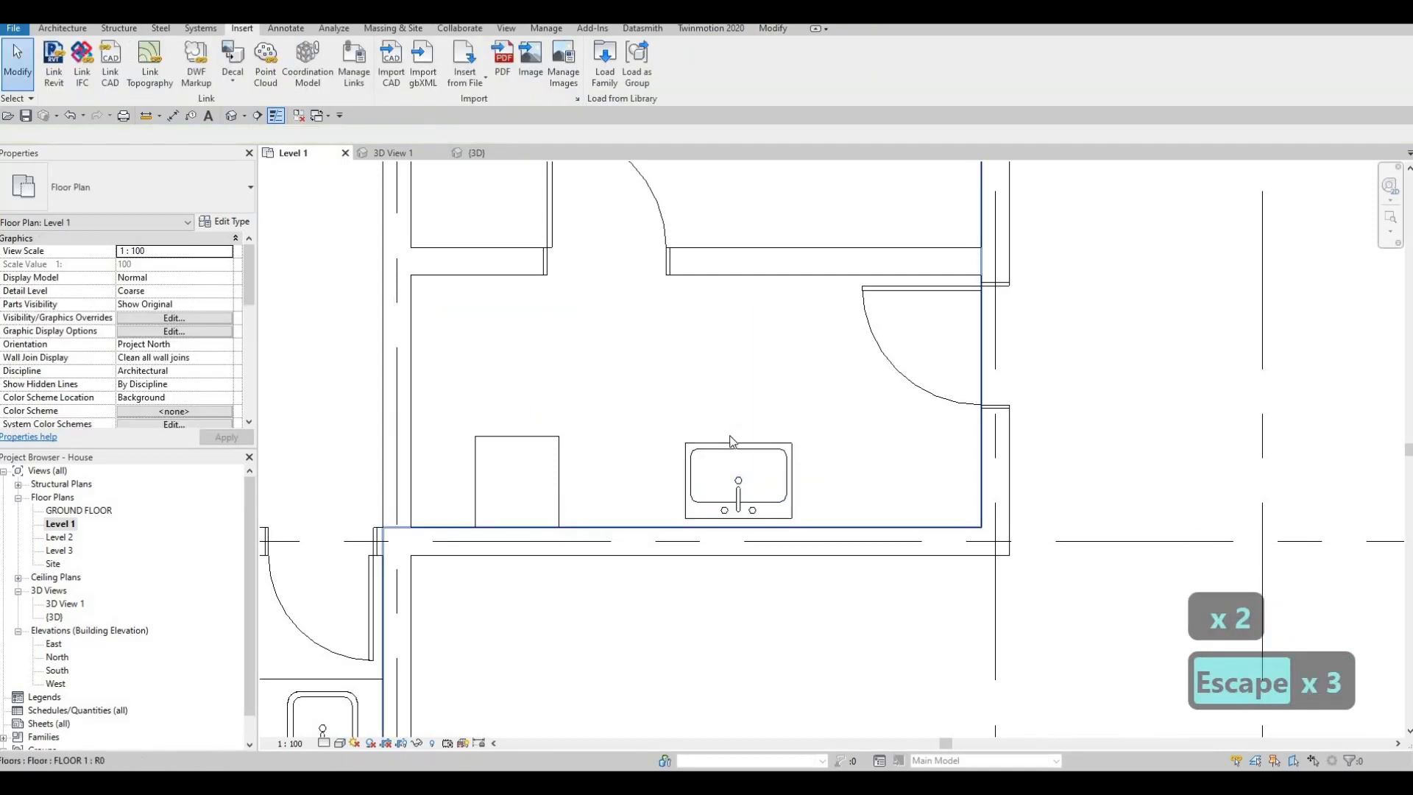
- Start an in-place model component in the Generic Models category, keeping the suggested name
left_click(69, 28)
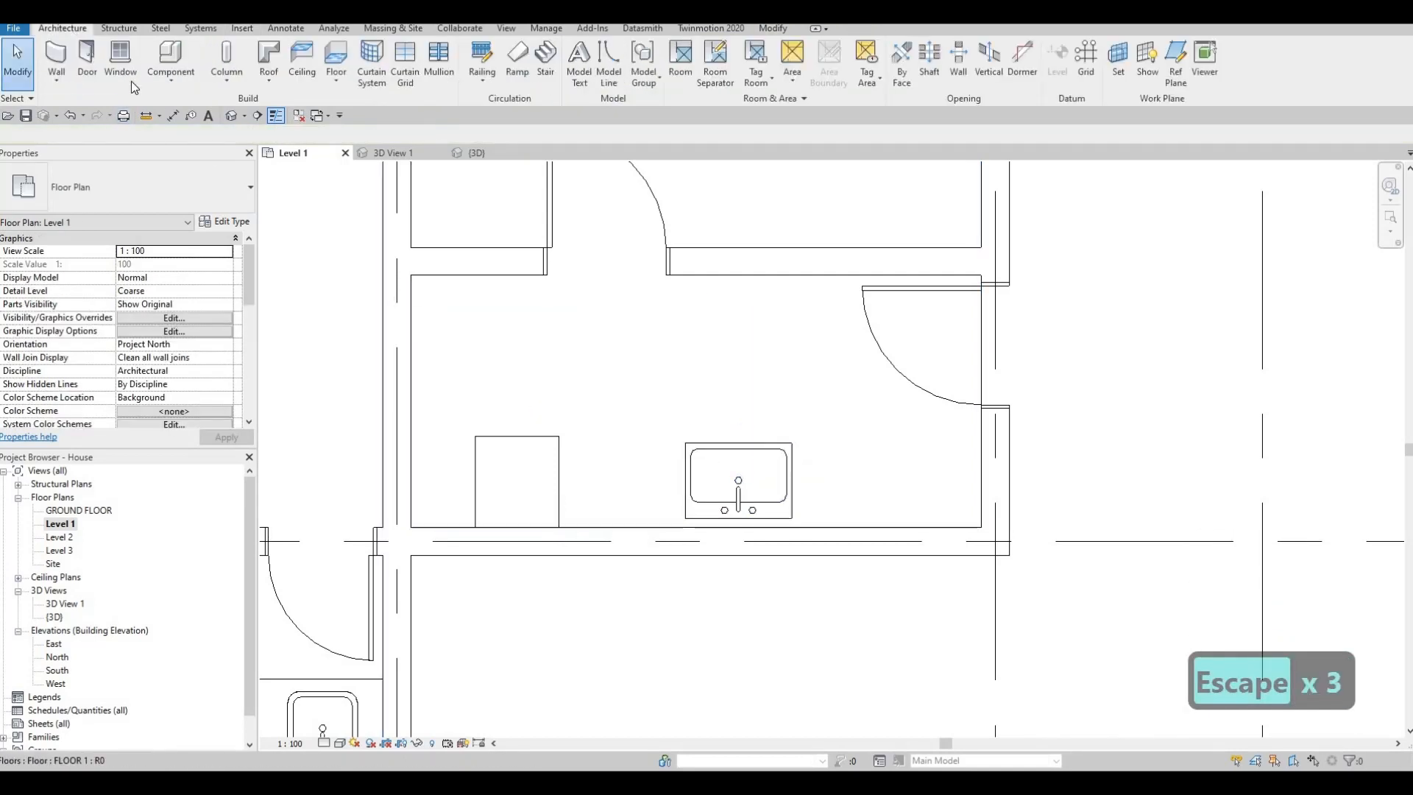
left_click(171, 76)
left_click(190, 147)
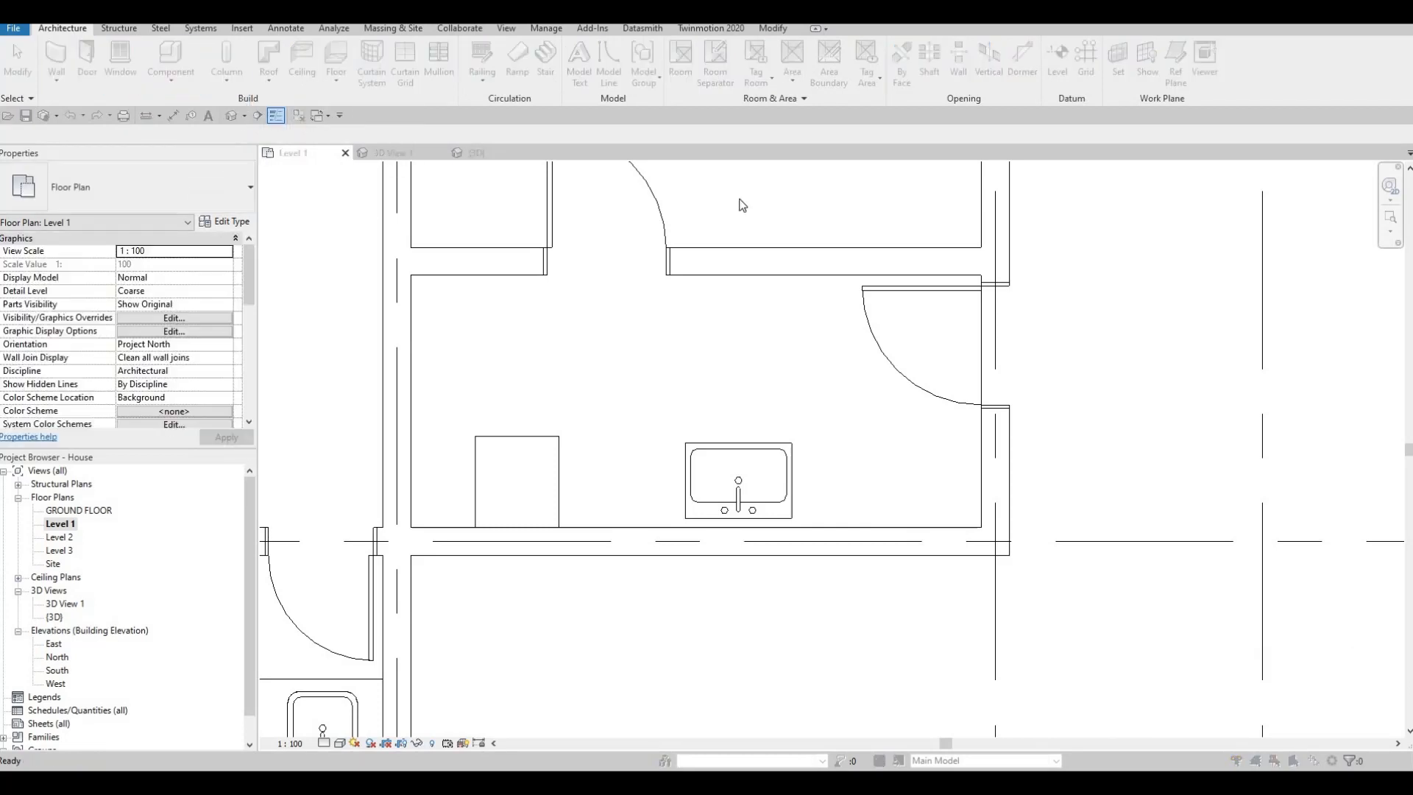
scroll(839, 324, "down", 2)
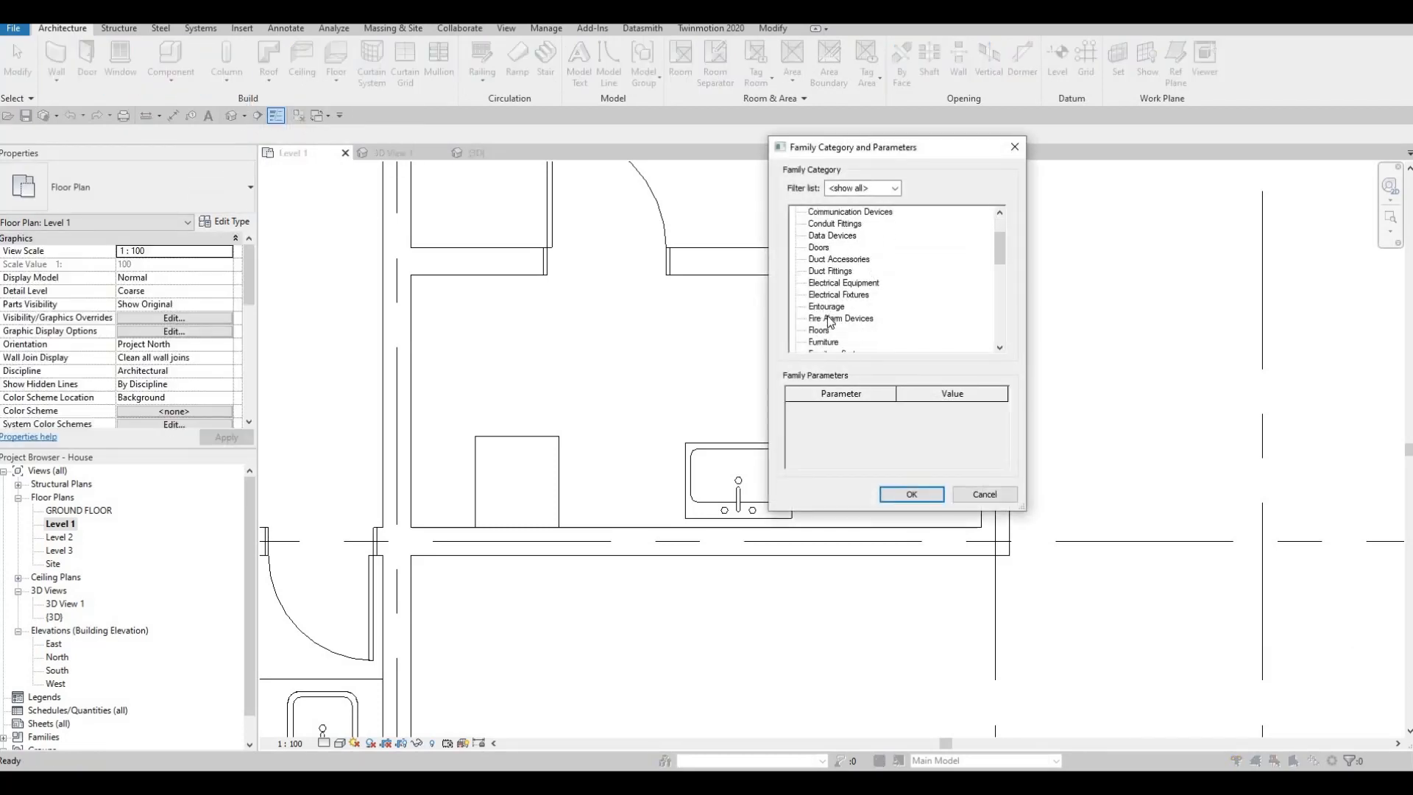
scroll(836, 324, "down", 1)
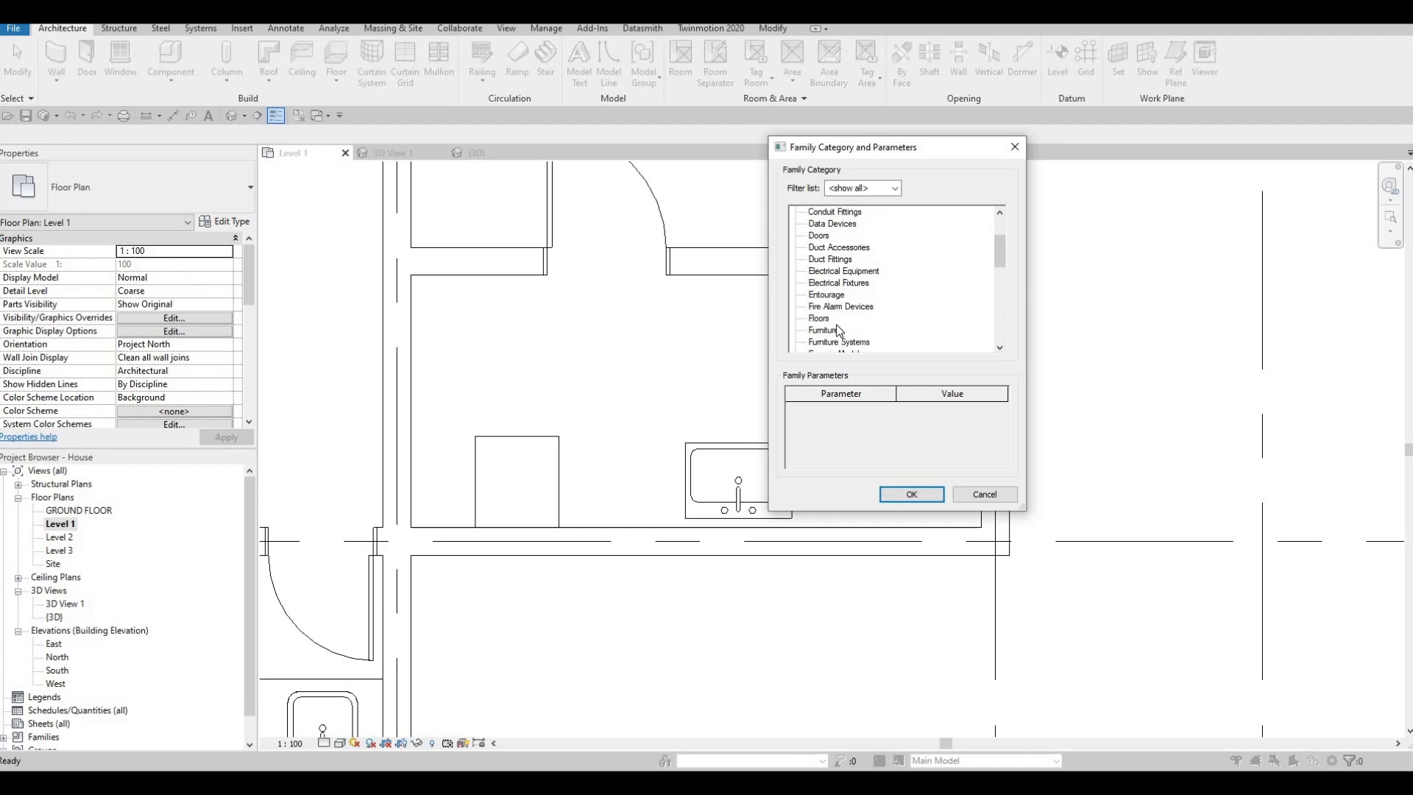
scroll(836, 324, "down", 2)
left_click(839, 329)
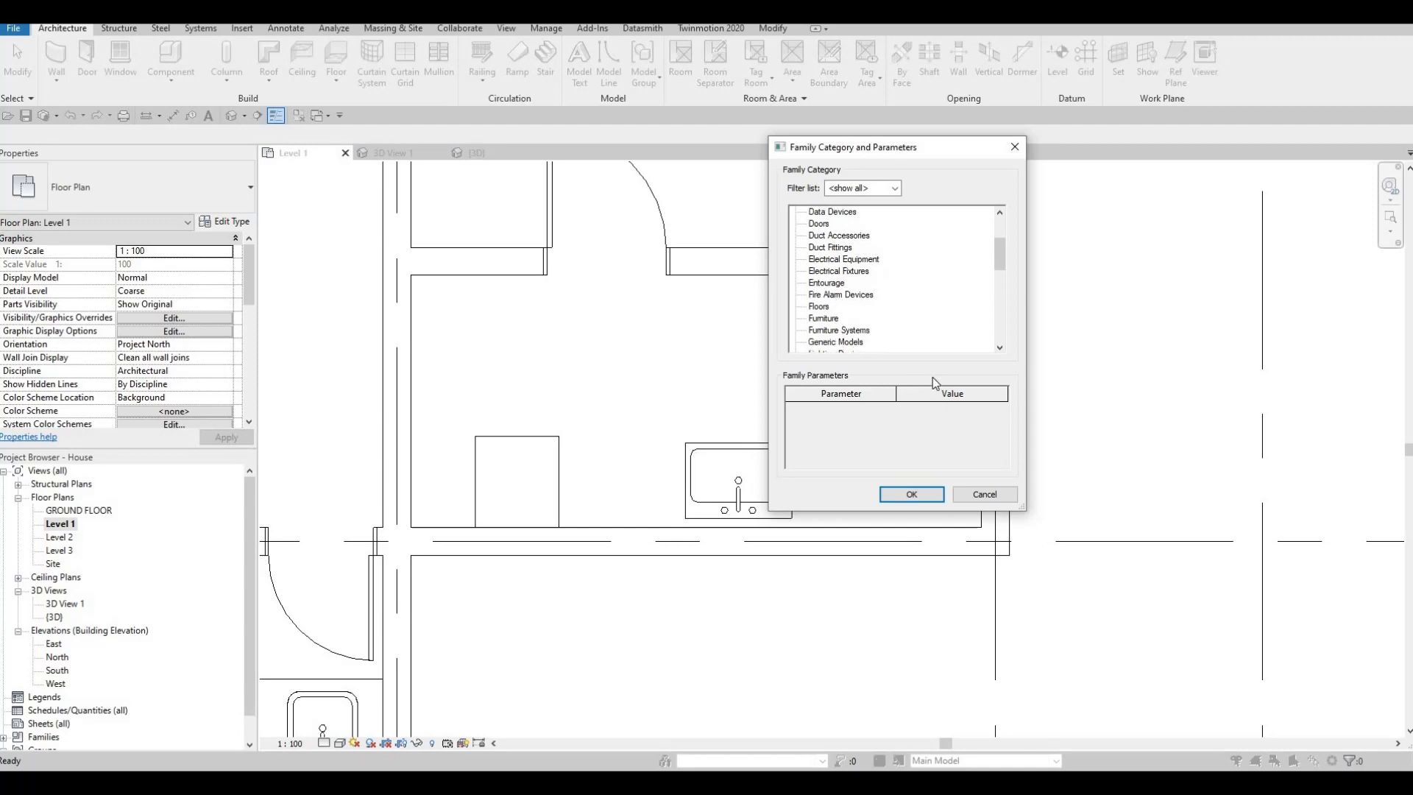
left_click(924, 496)
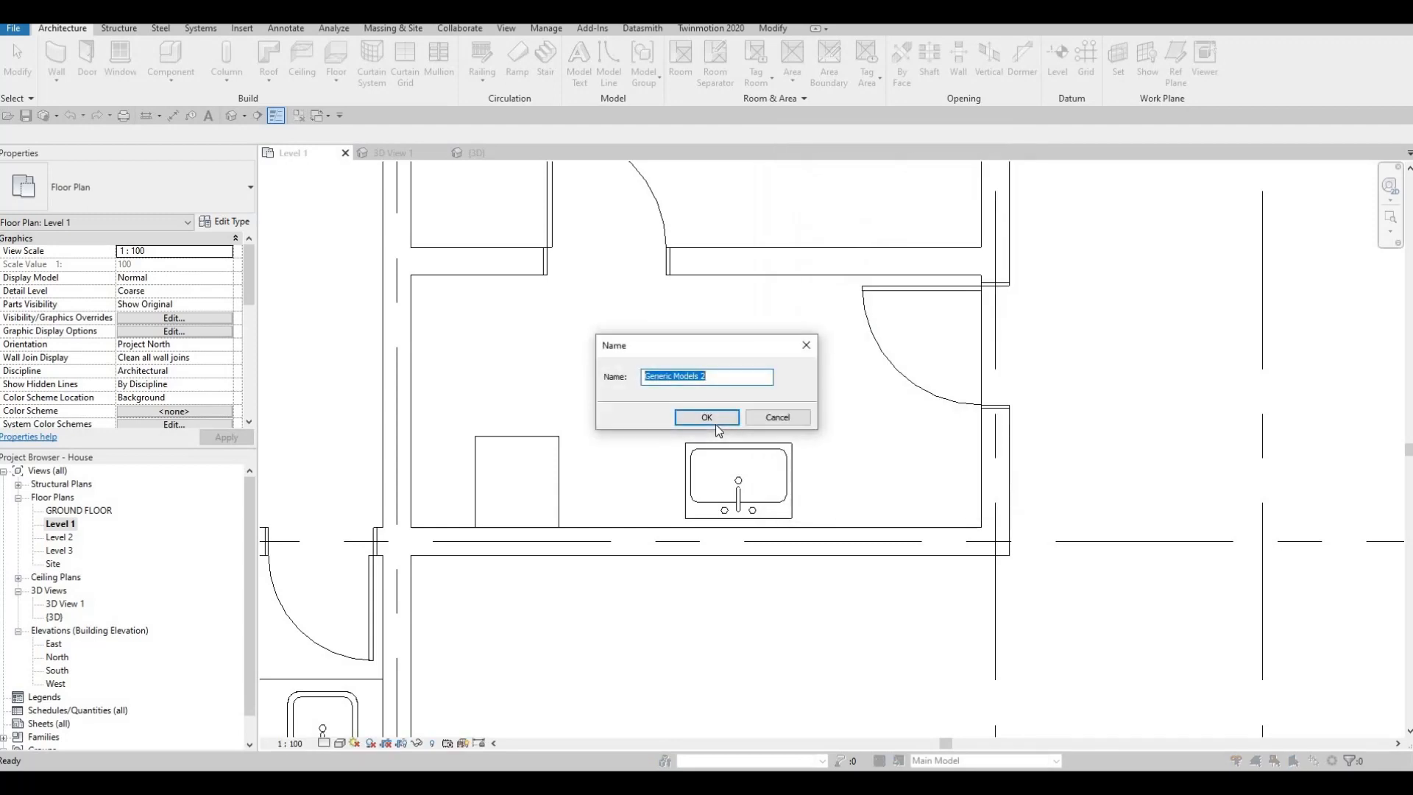
left_click(707, 418)
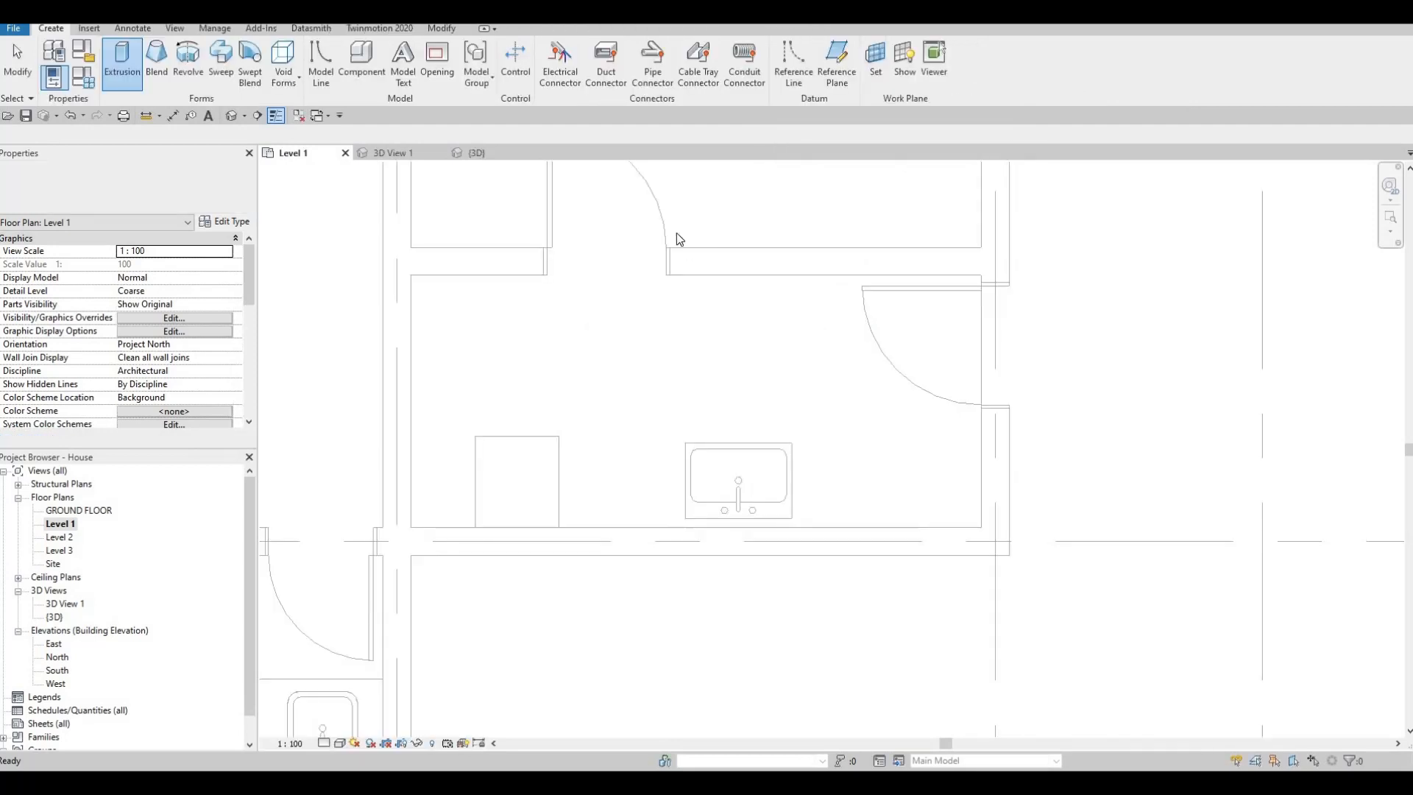
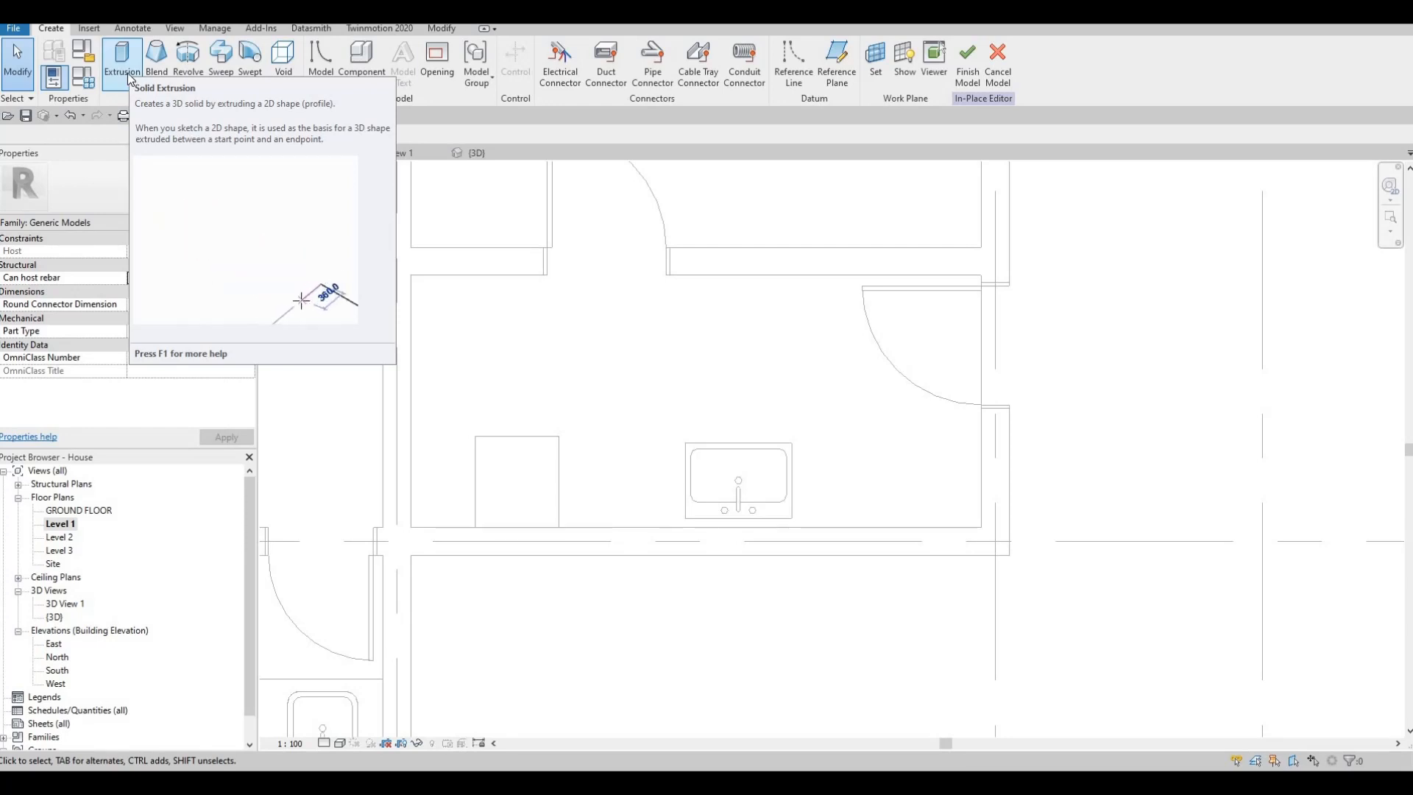
- Sketch a rectangular extrusion profile about 4075 by 632 mm along the laundry wall, enclosing the washer and the sink
left_click(129, 77)
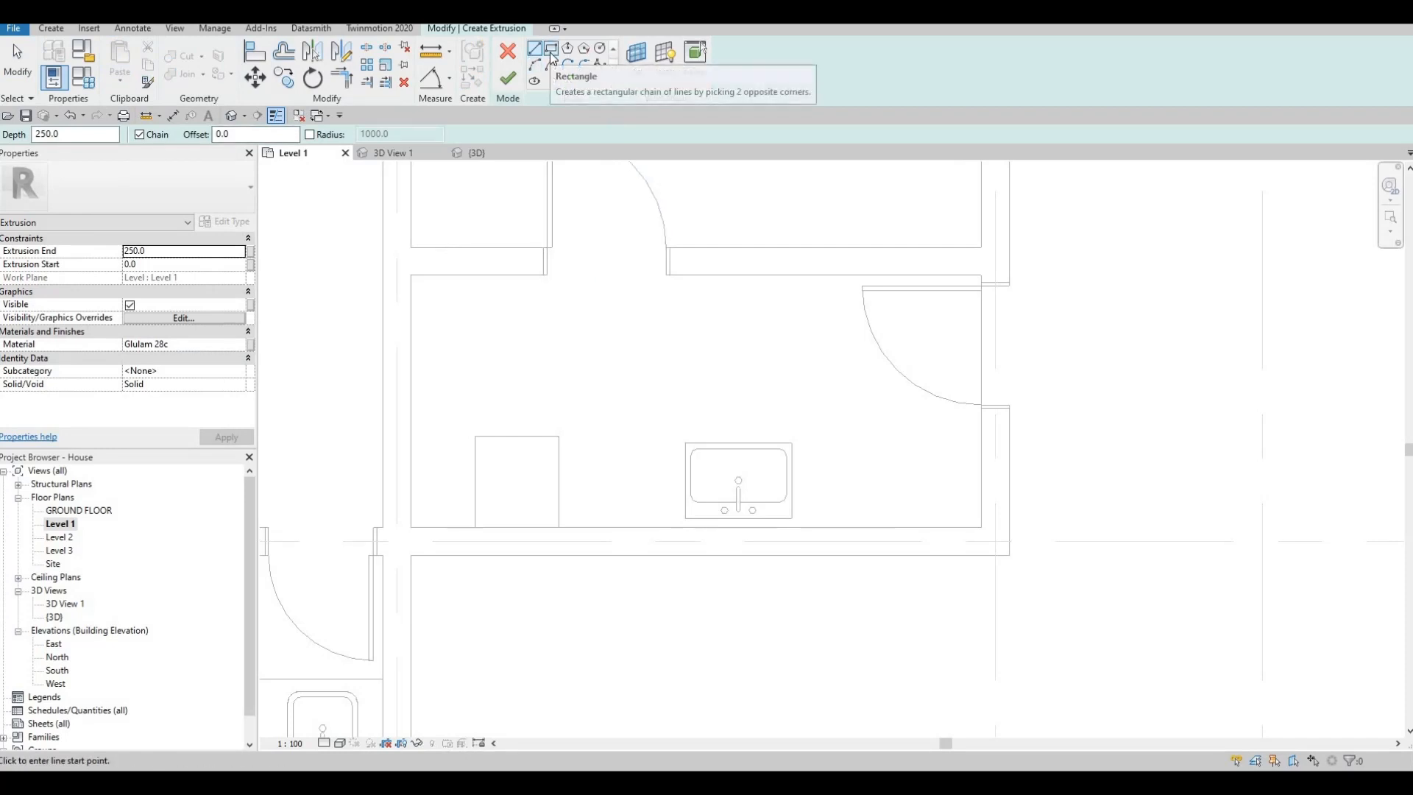
left_click(552, 57)
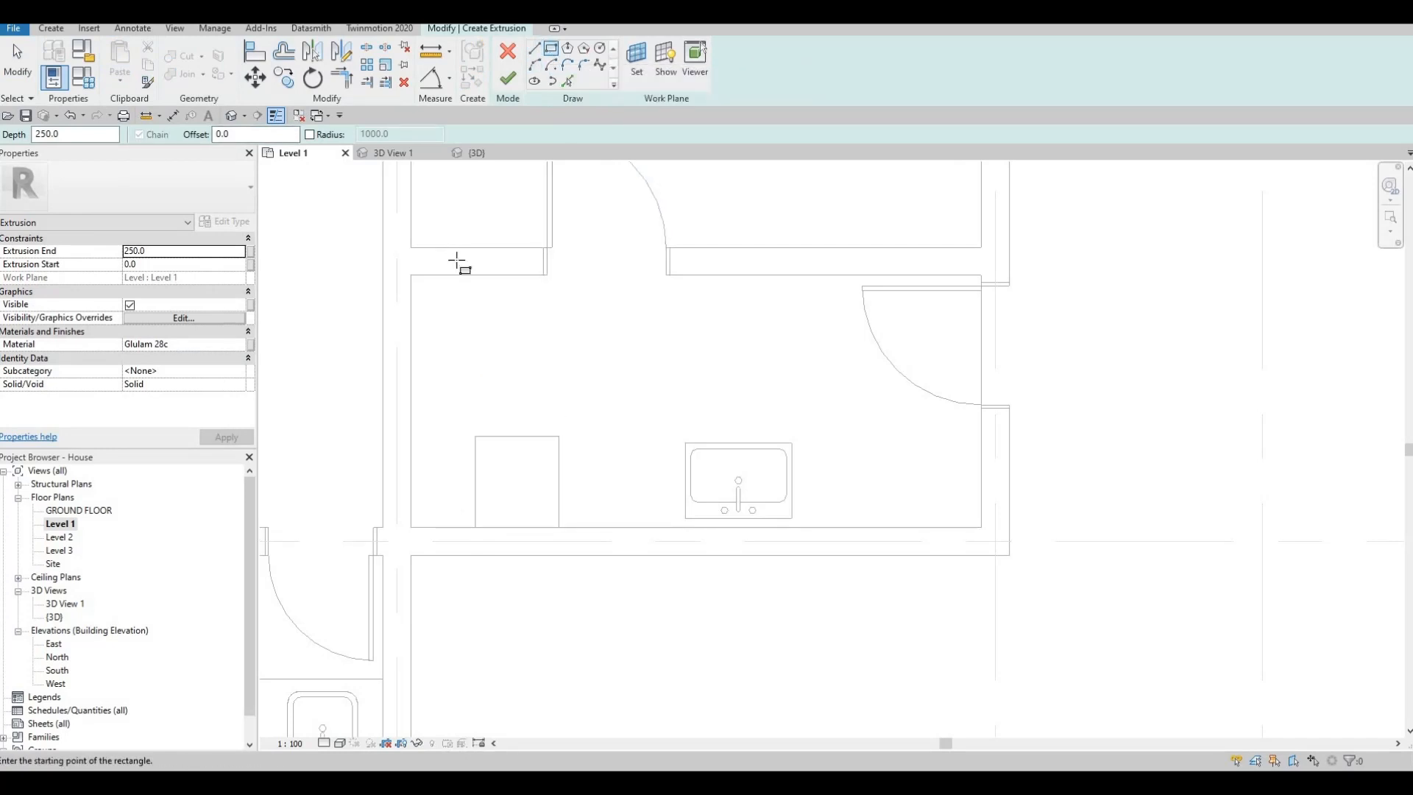
left_click(412, 528)
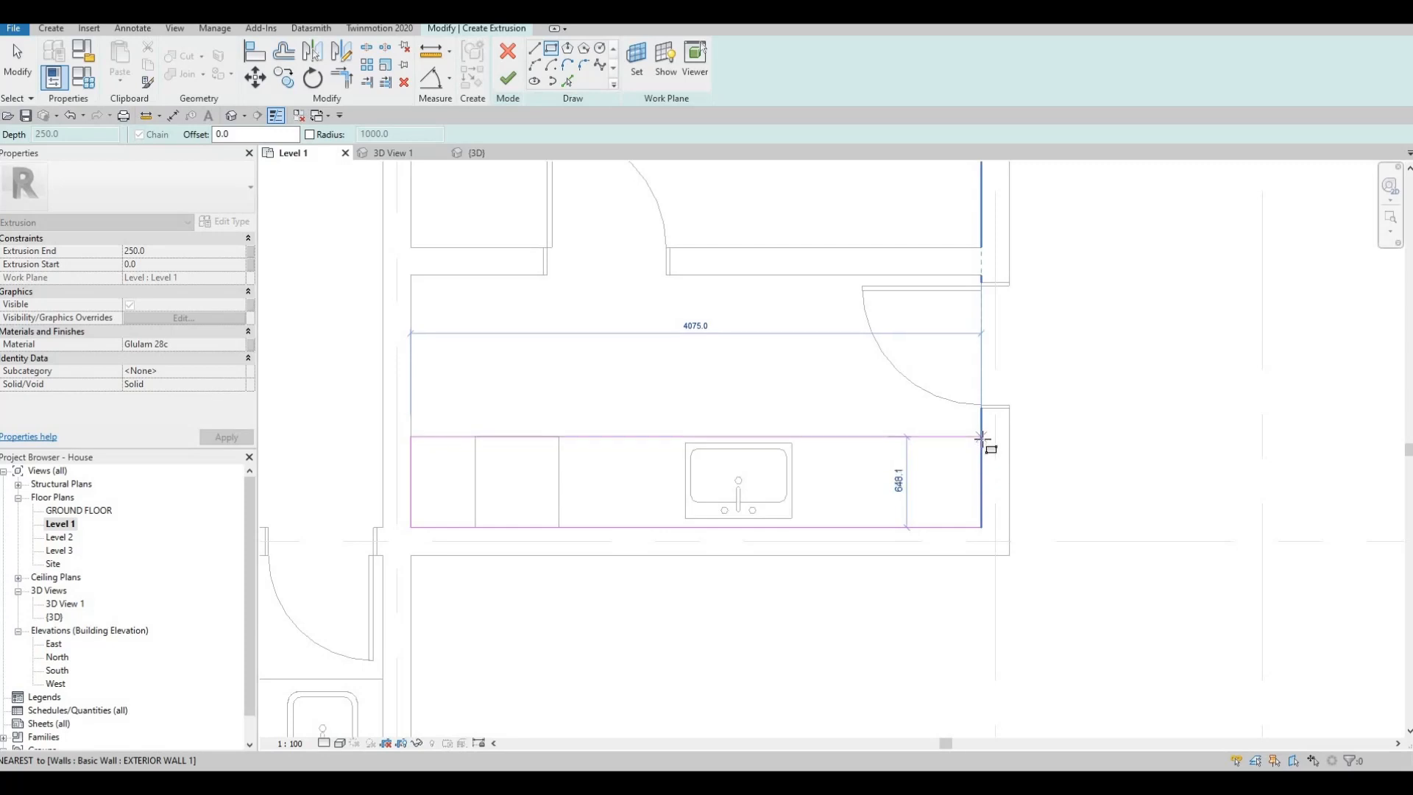
left_click(982, 438)
key("Escape")
key("Escape")
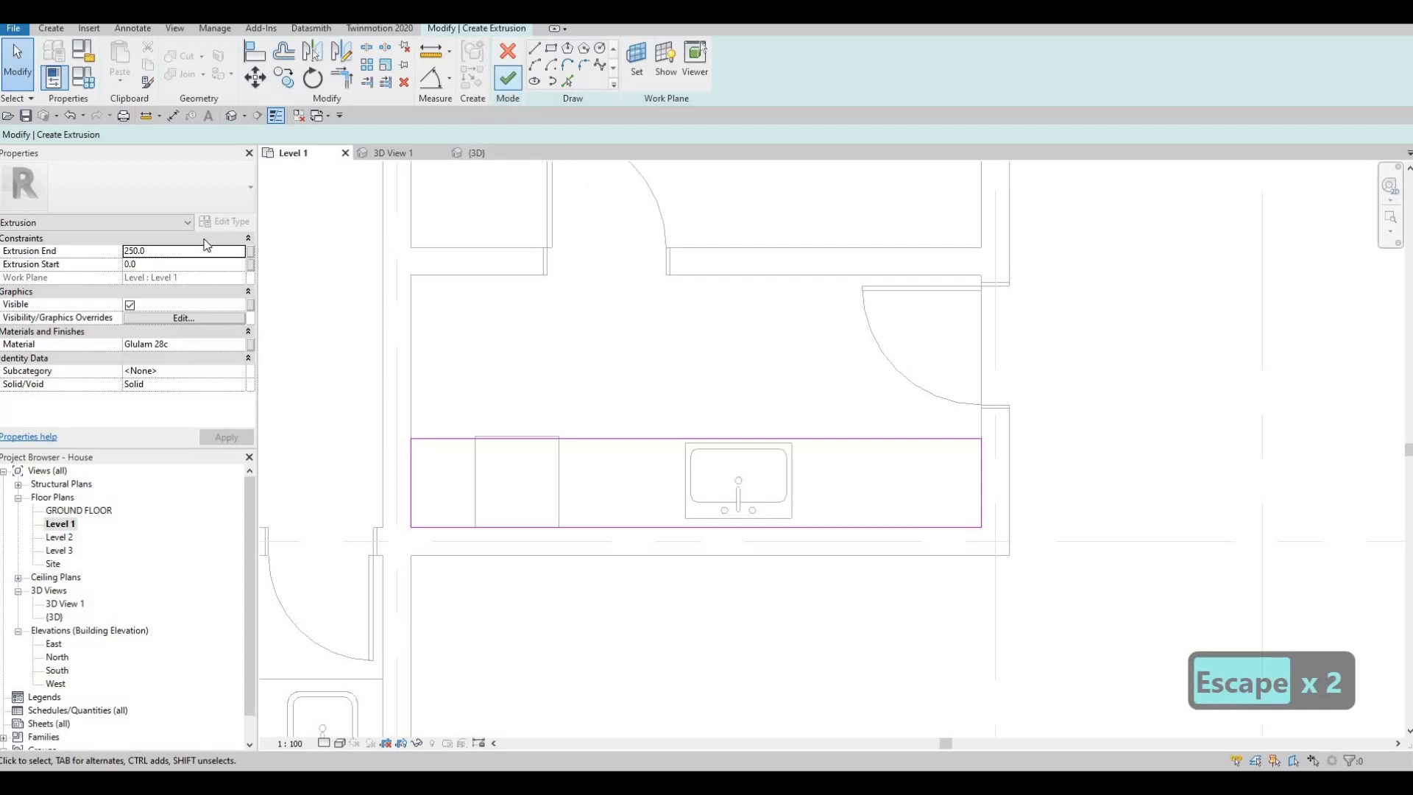
- Set the extrusion end to 875 mm and the material to Glulam 28h, and finish the base cabinet extrusion
left_click(158, 249)
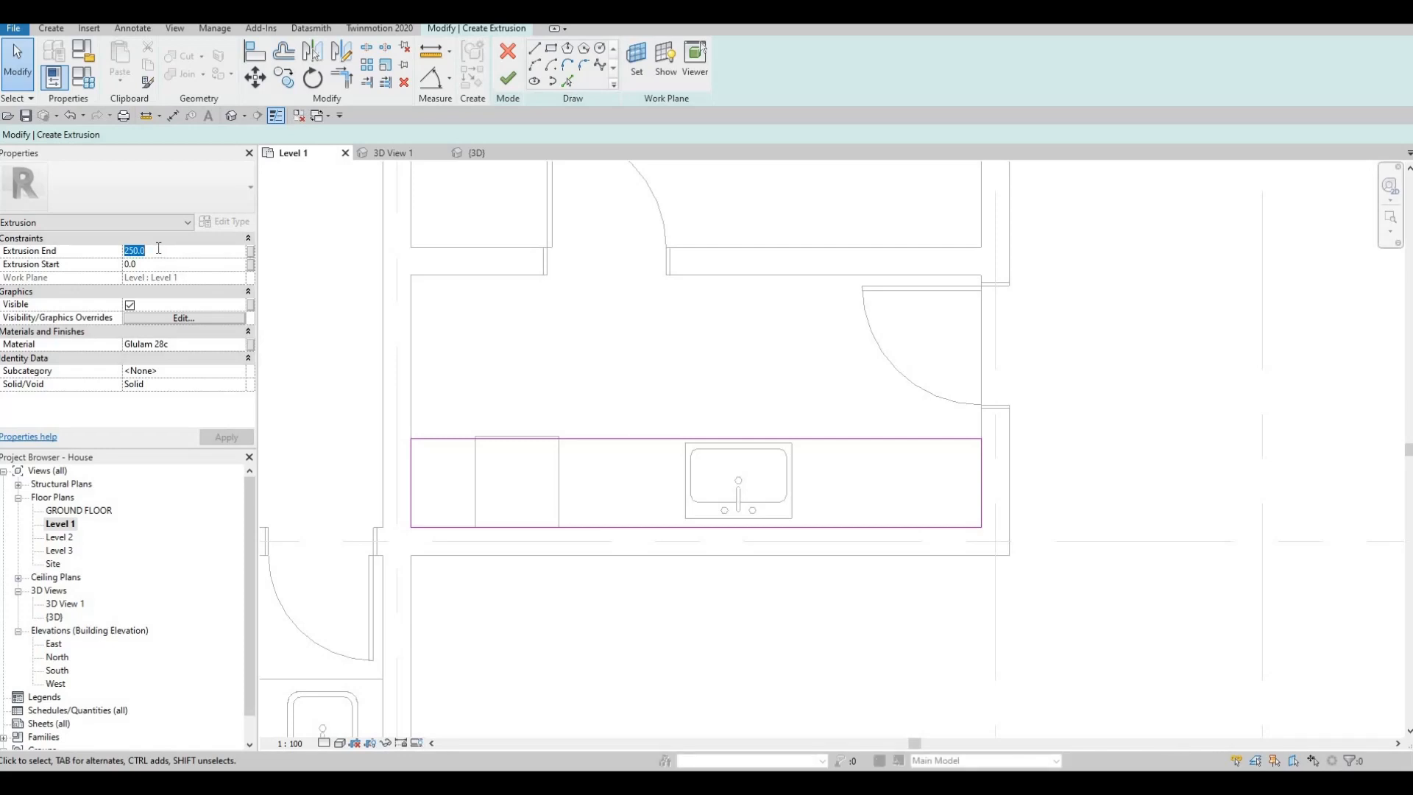
type("875")
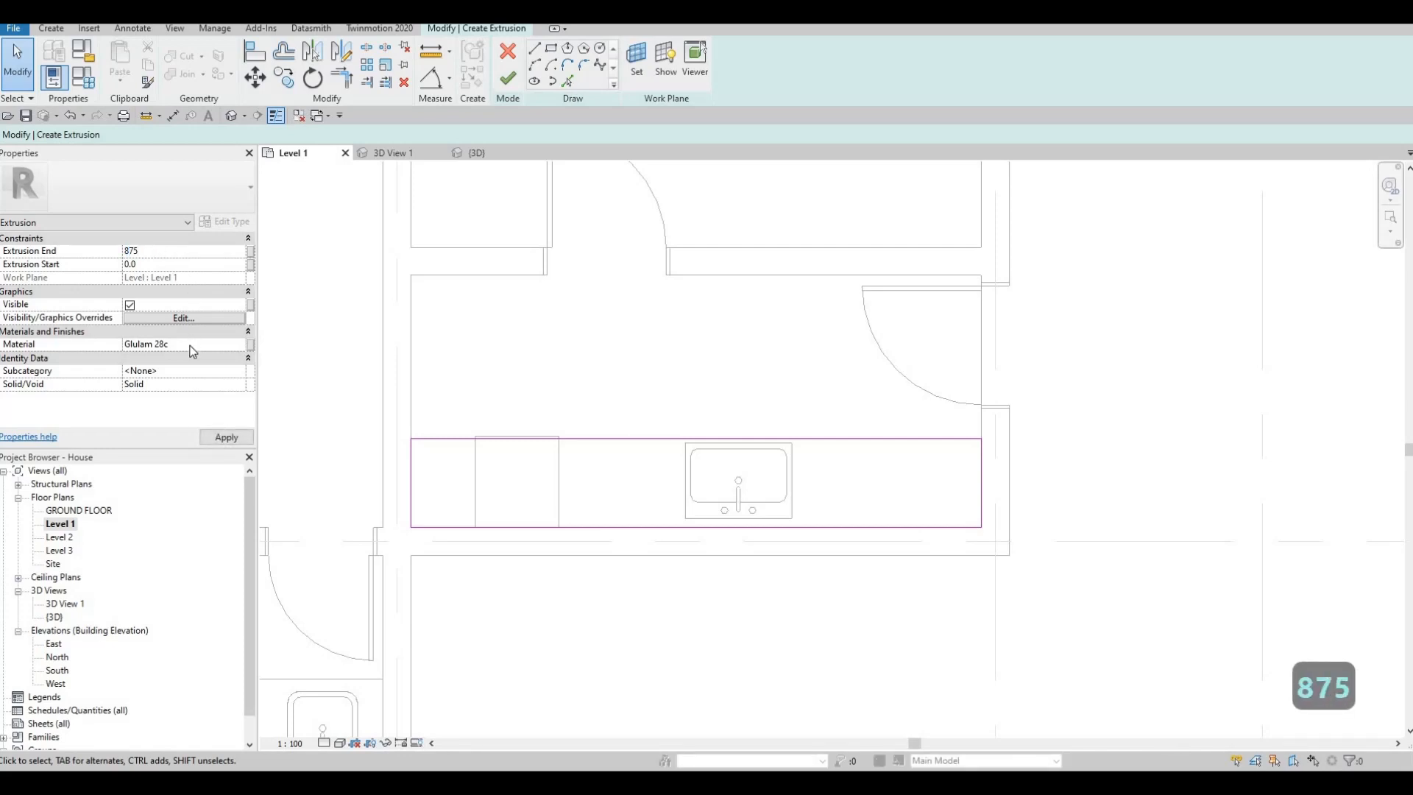
left_click(242, 344)
left_click(241, 345)
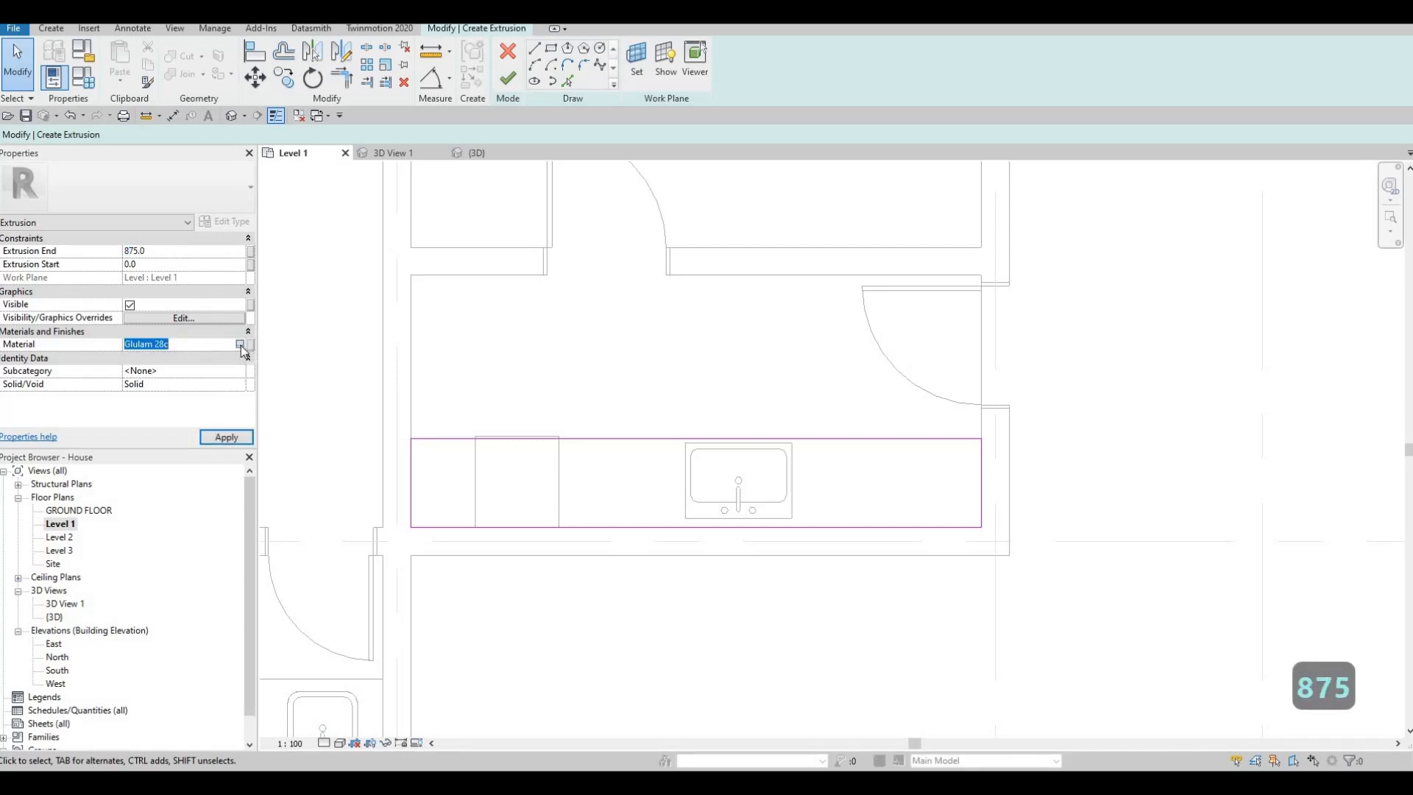
scroll(404, 487, "down", 3)
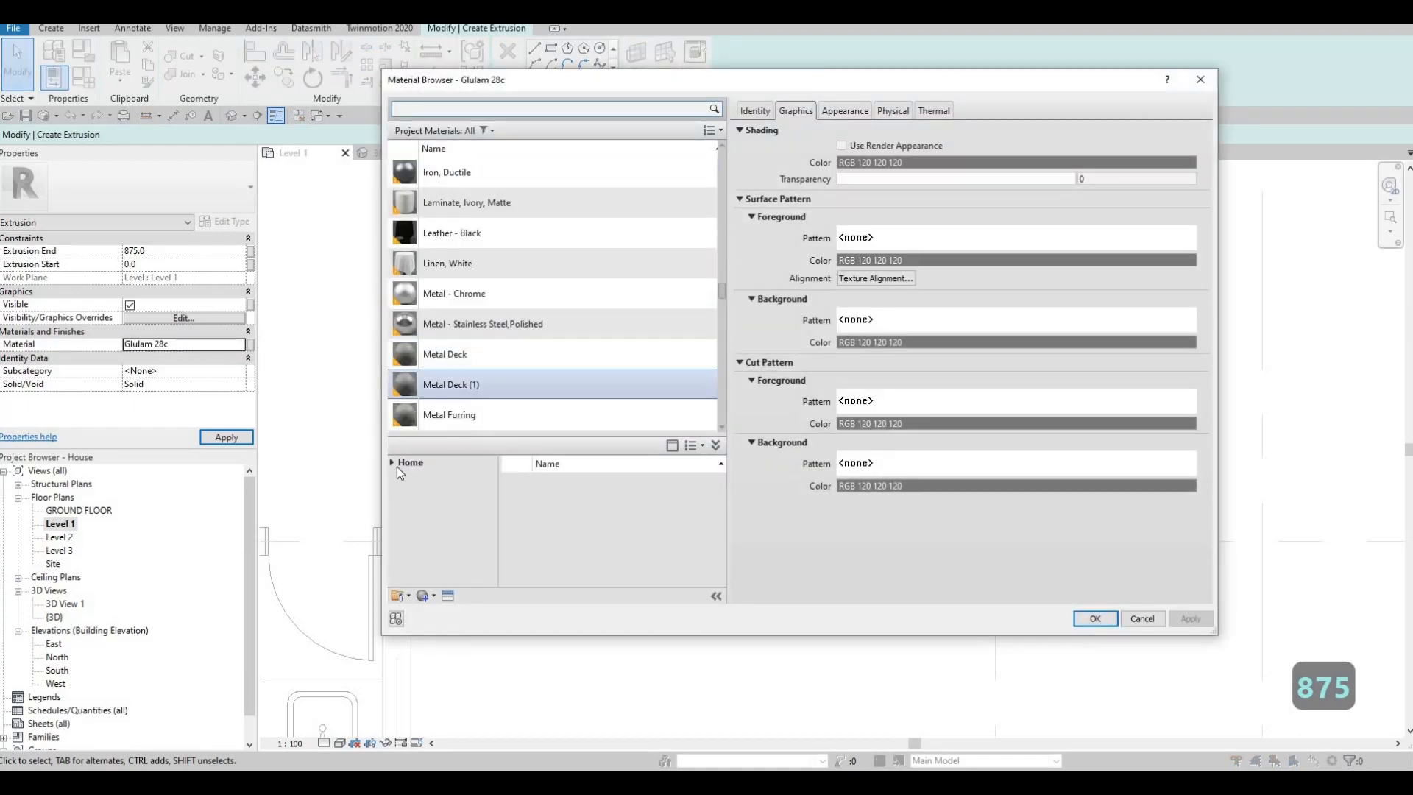
left_click(394, 467)
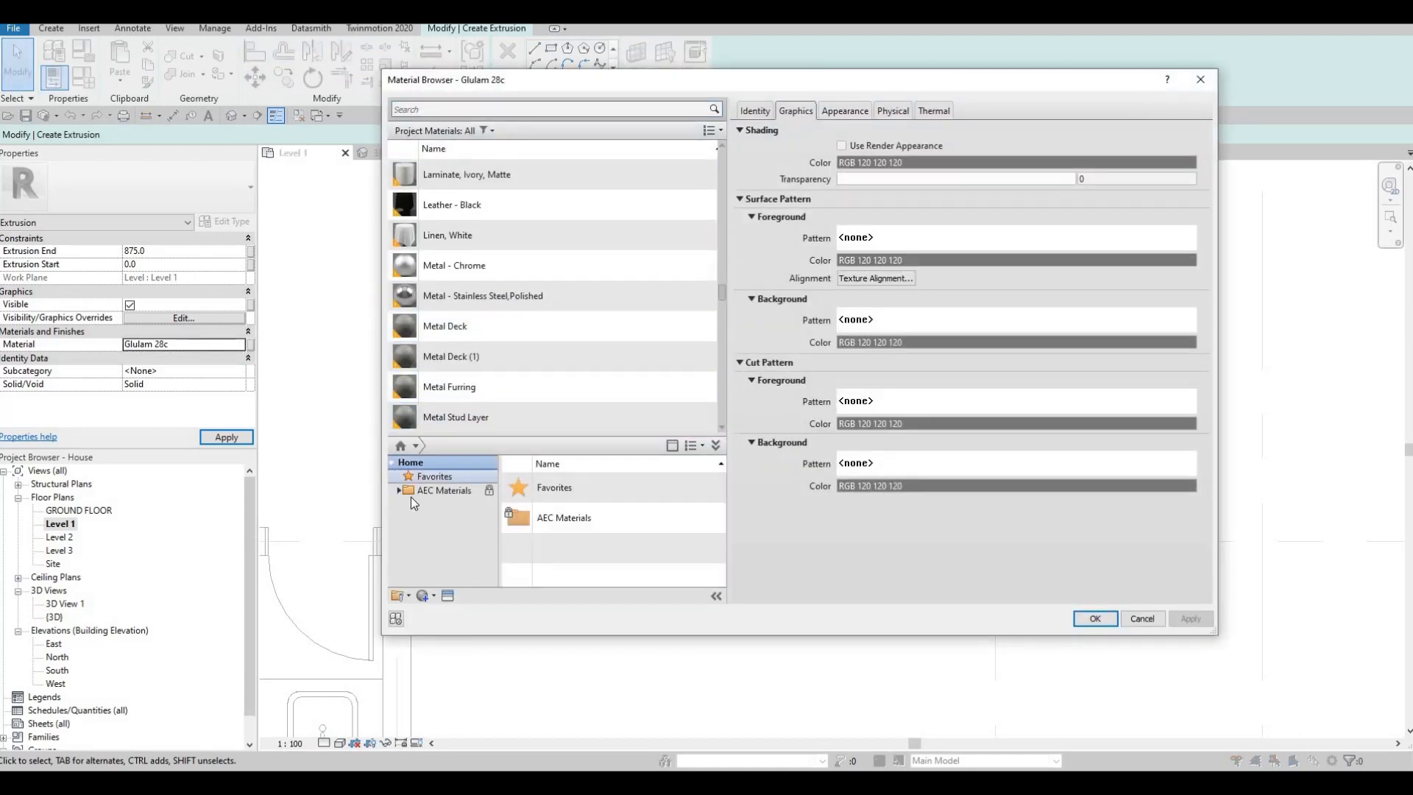
left_click(404, 492)
scroll(430, 516, "down", 3)
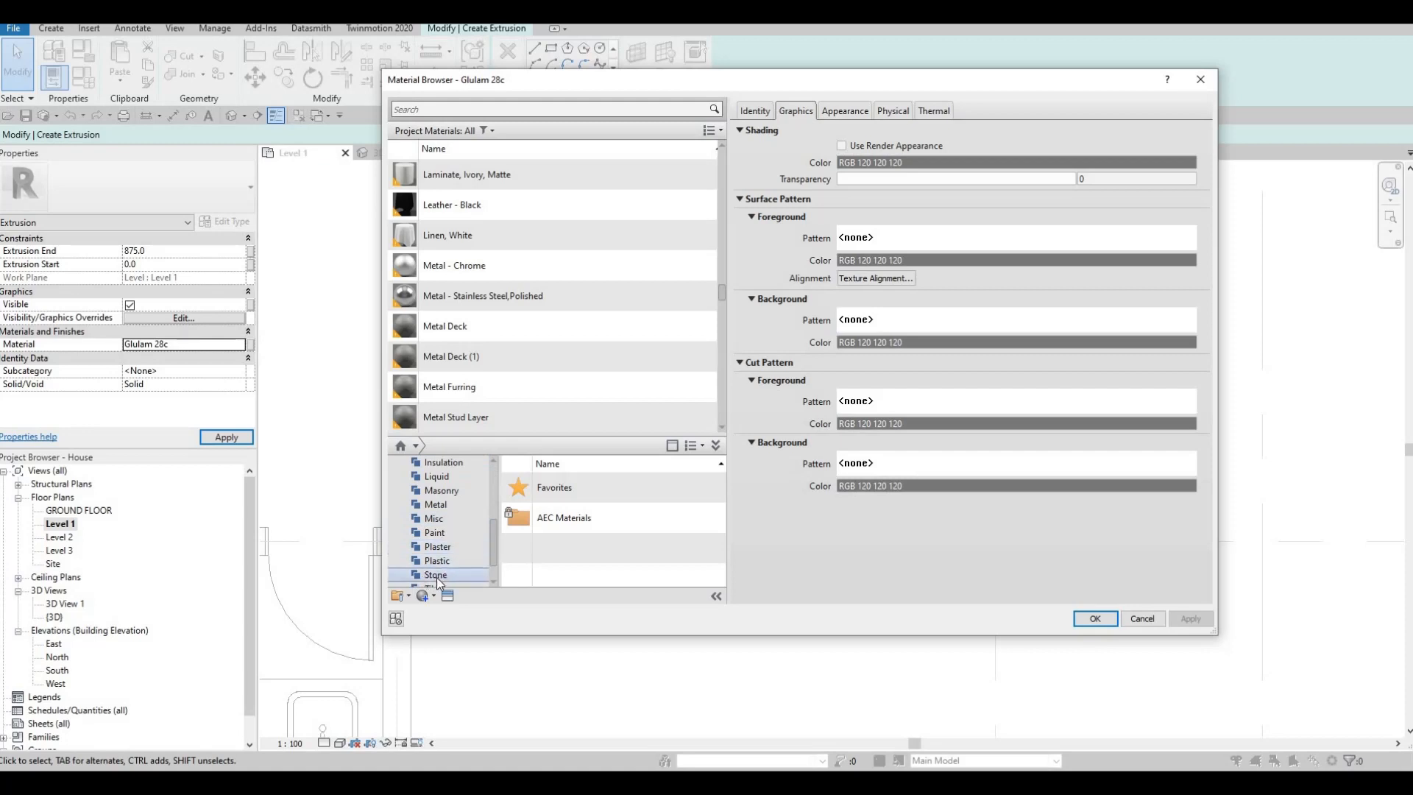
scroll(586, 545, "down", 5)
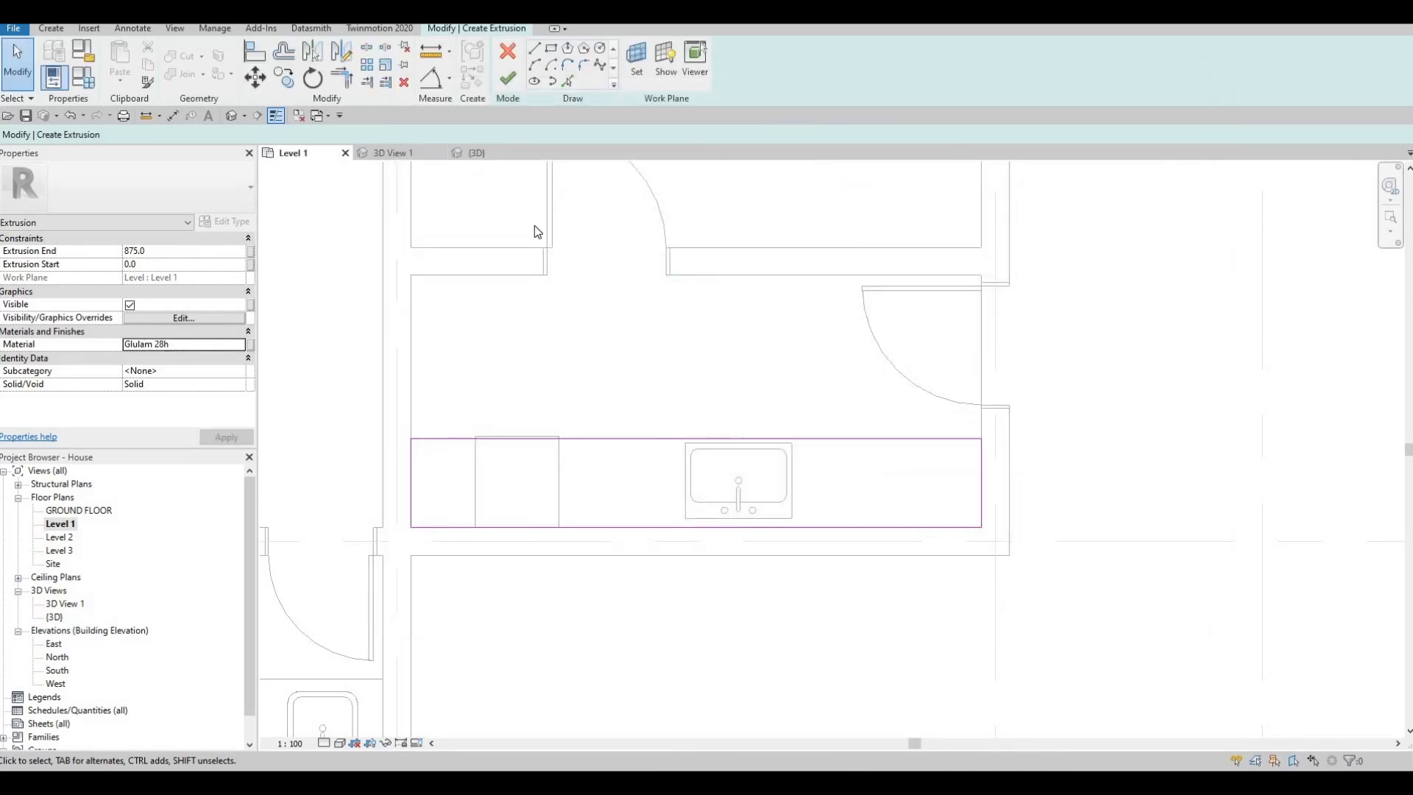
left_click(509, 80)
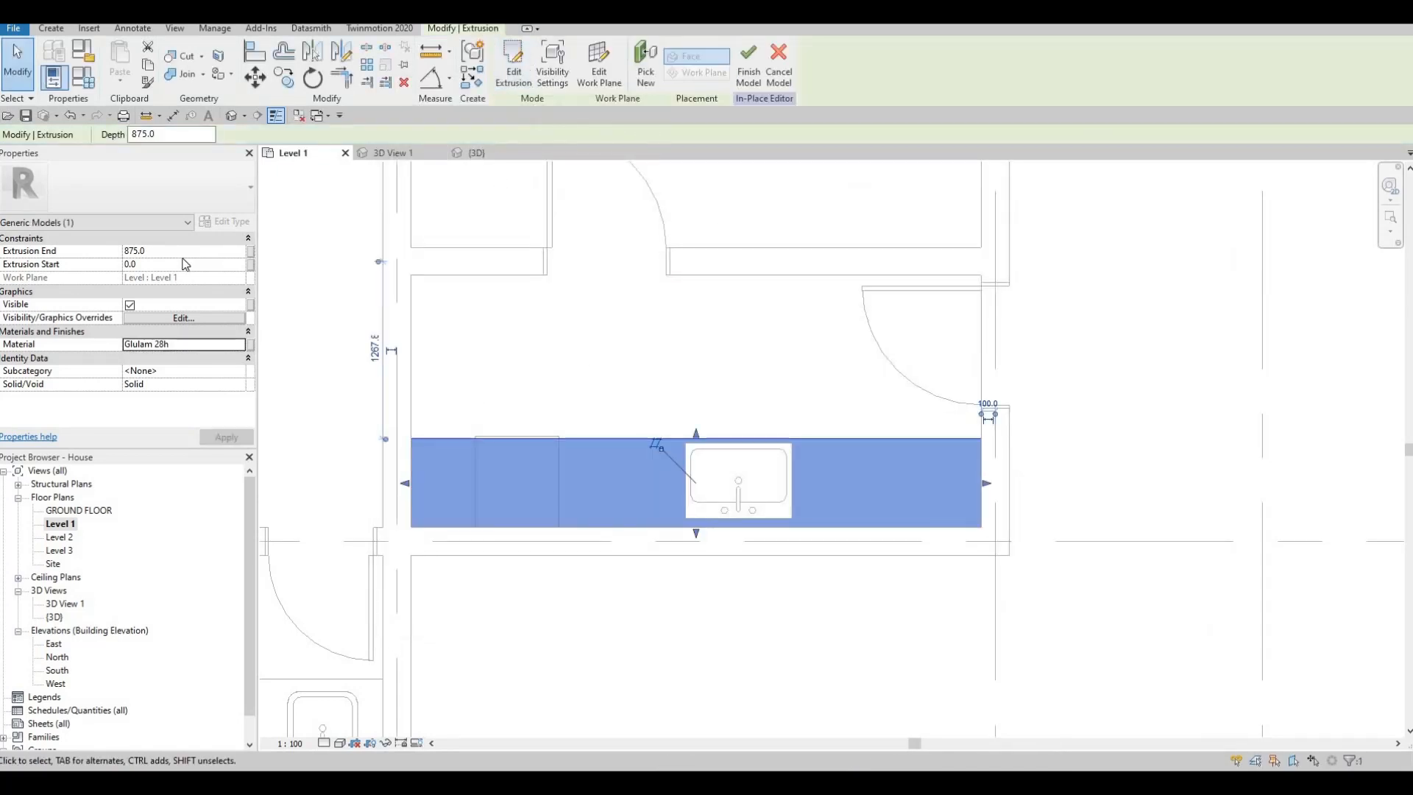
- Start a second extrusion and pick the top face of the cabinet base as its work plane
left_click(51, 28)
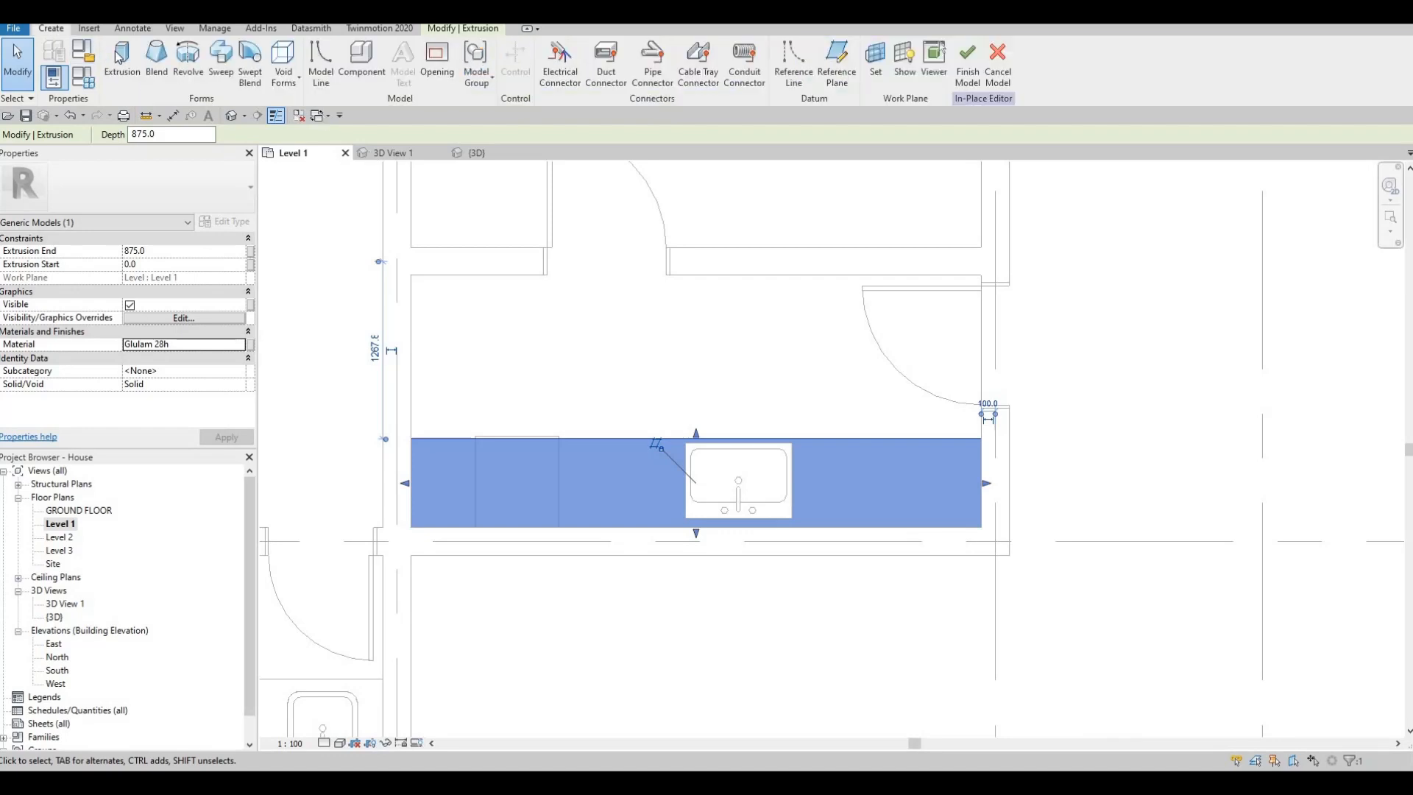
left_click(121, 57)
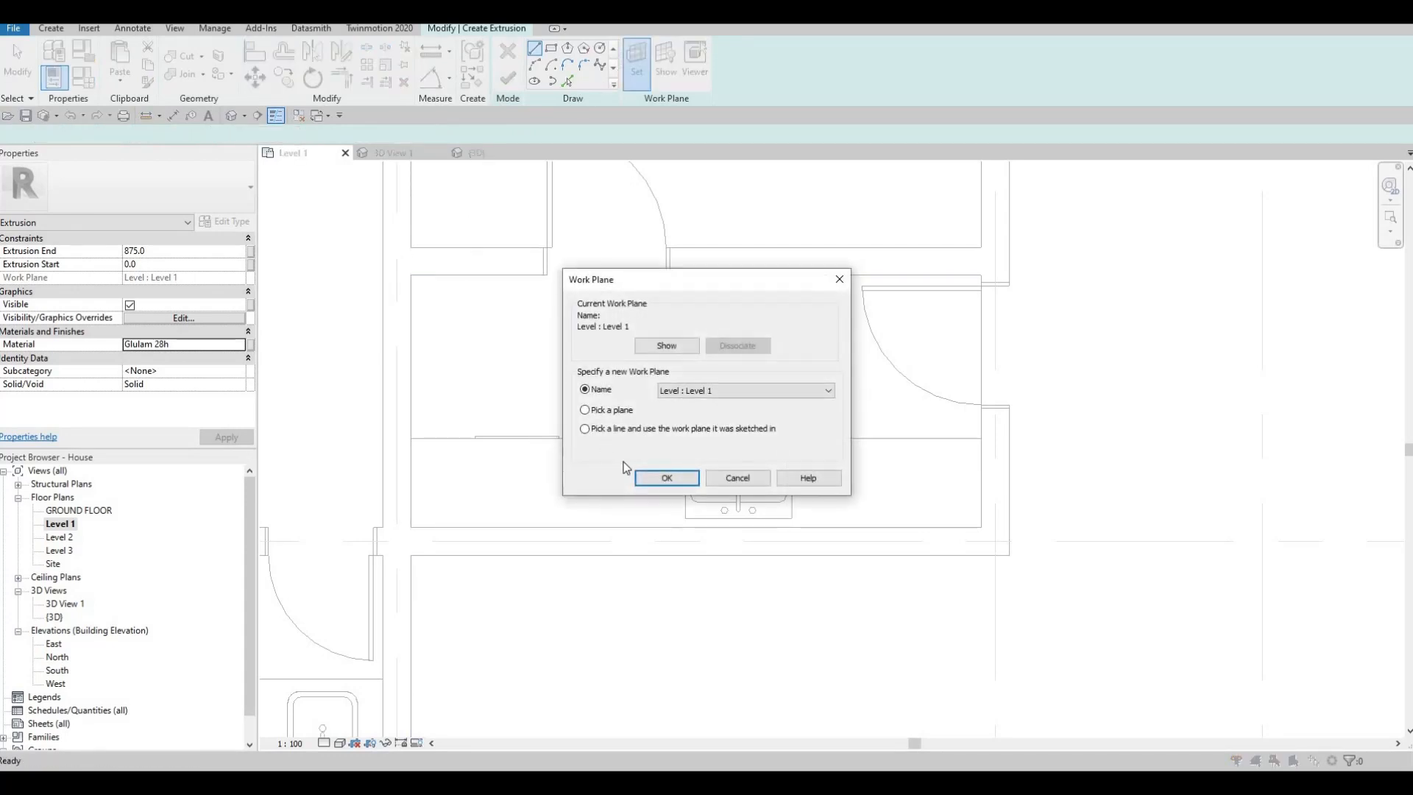
left_click(584, 410)
left_click(648, 477)
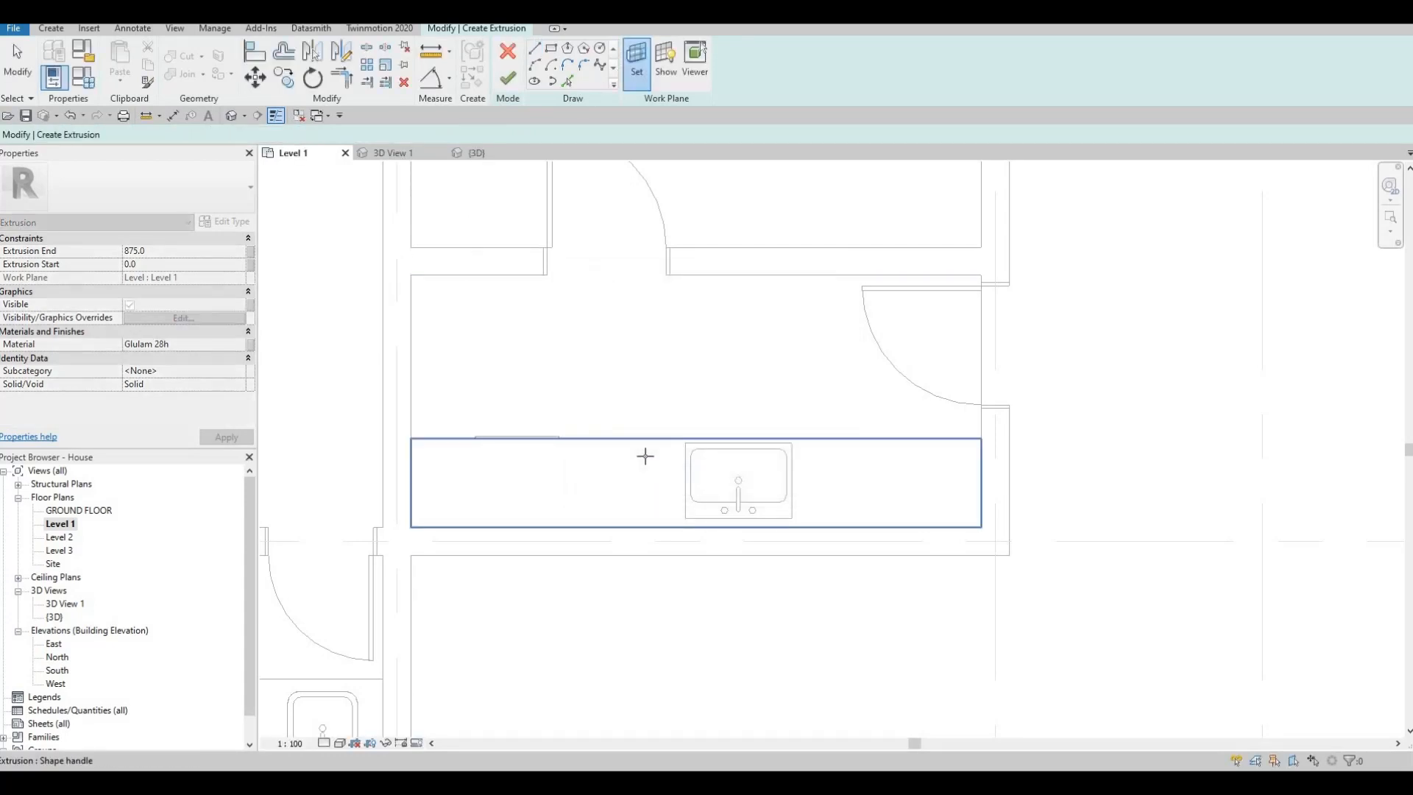
left_click(424, 425)
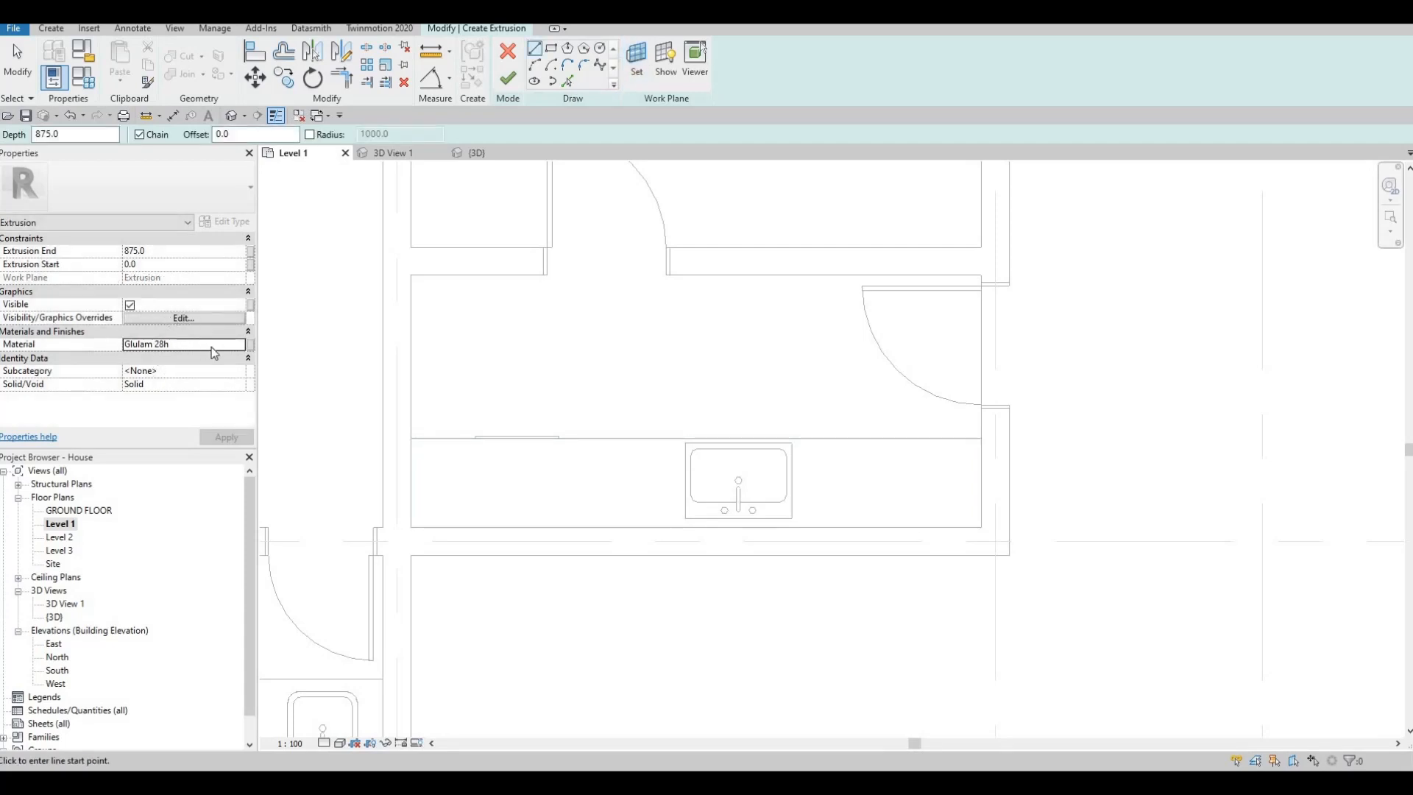
- Set the new extrusion's end to 25 mm and assign it the Limestone material from the AEC Materials Stone library
left_click(181, 251)
type("25")
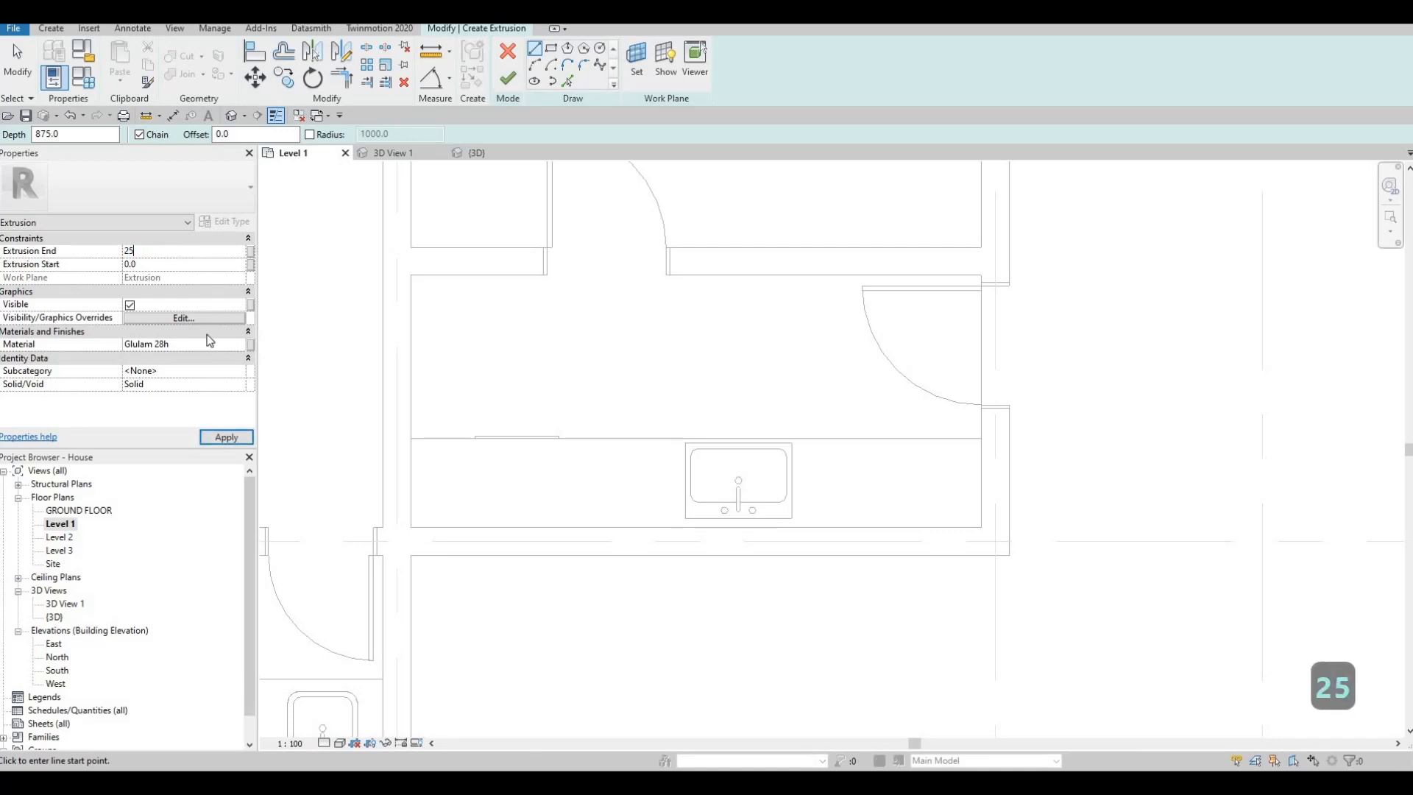
left_click(236, 344)
left_click(250, 345)
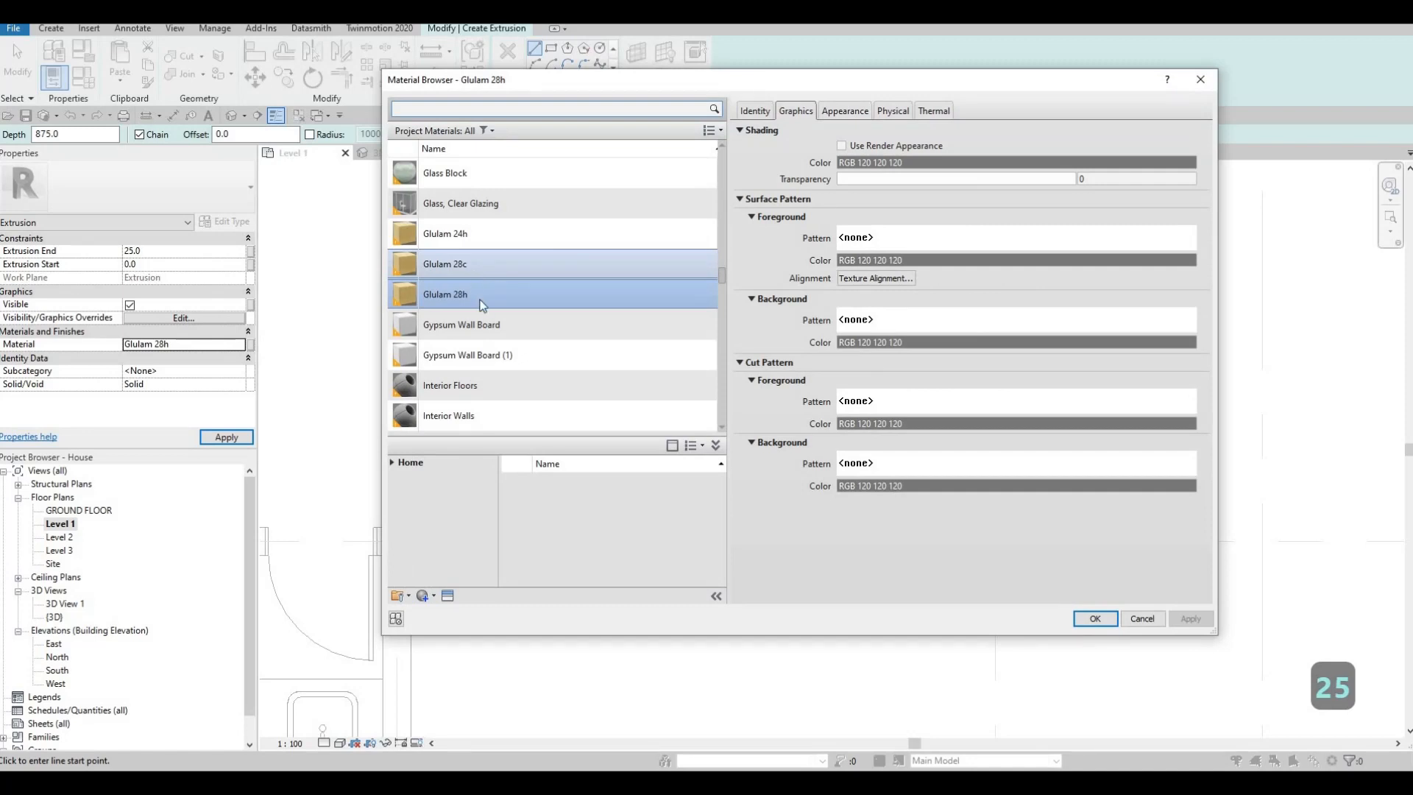
scroll(420, 369, "down", 3)
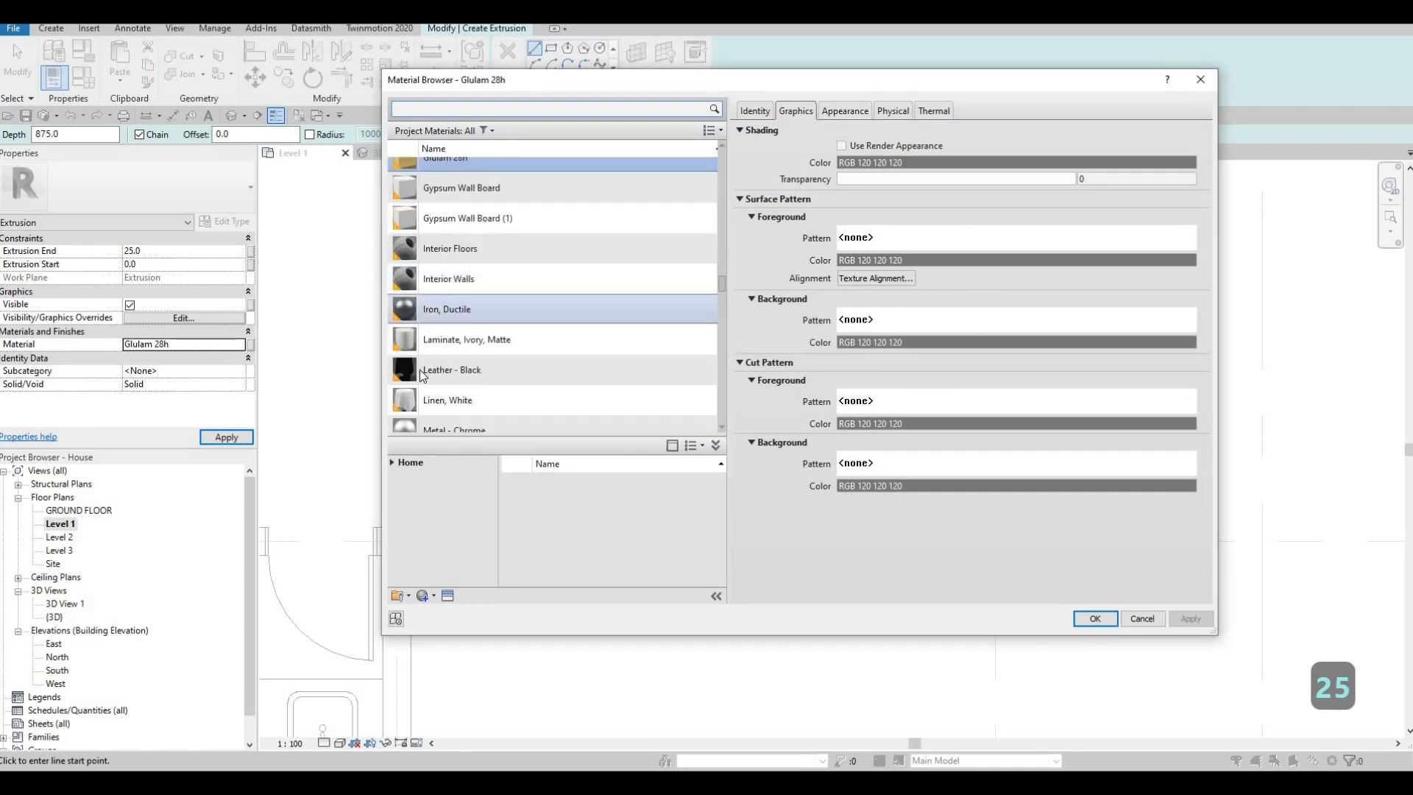
left_click(398, 491)
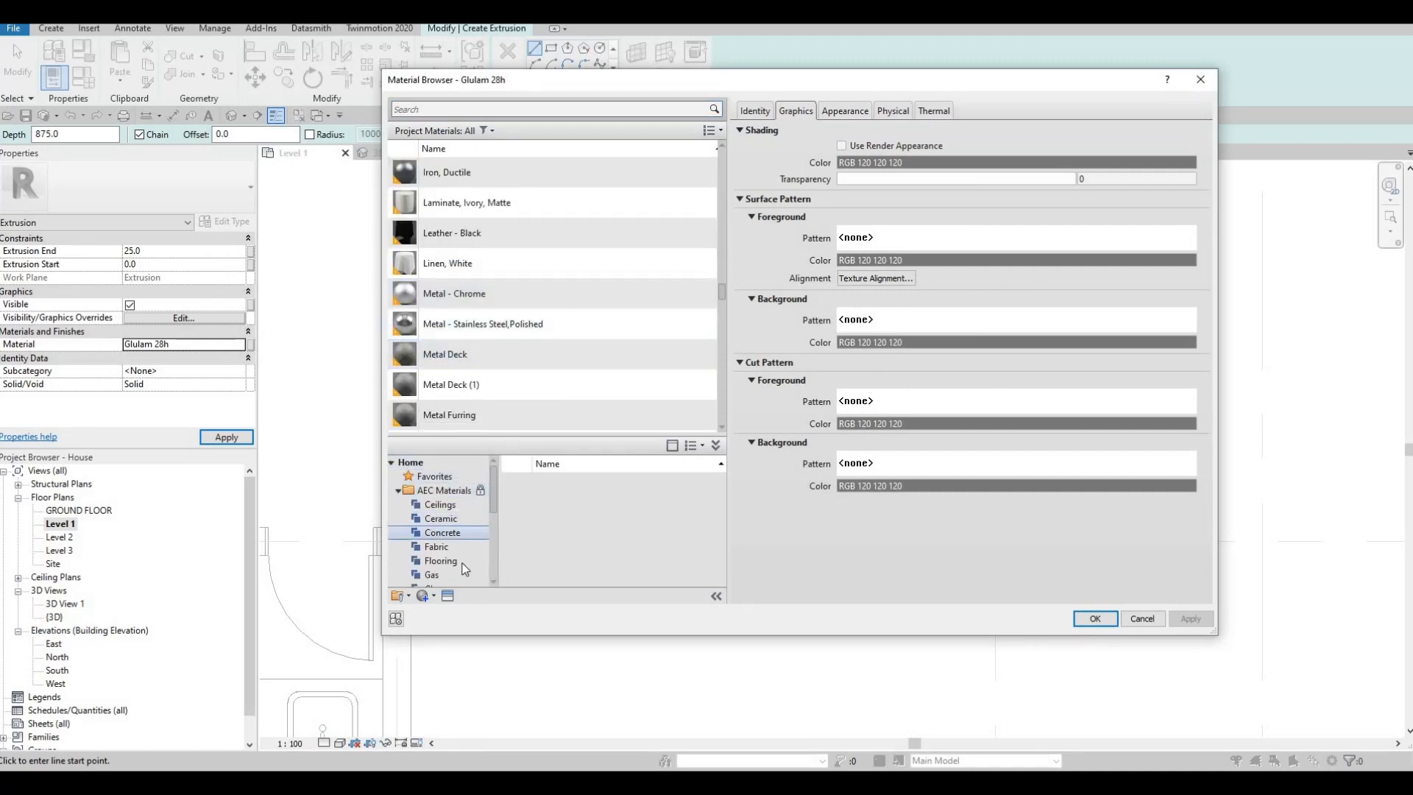
scroll(465, 569, "down", 3)
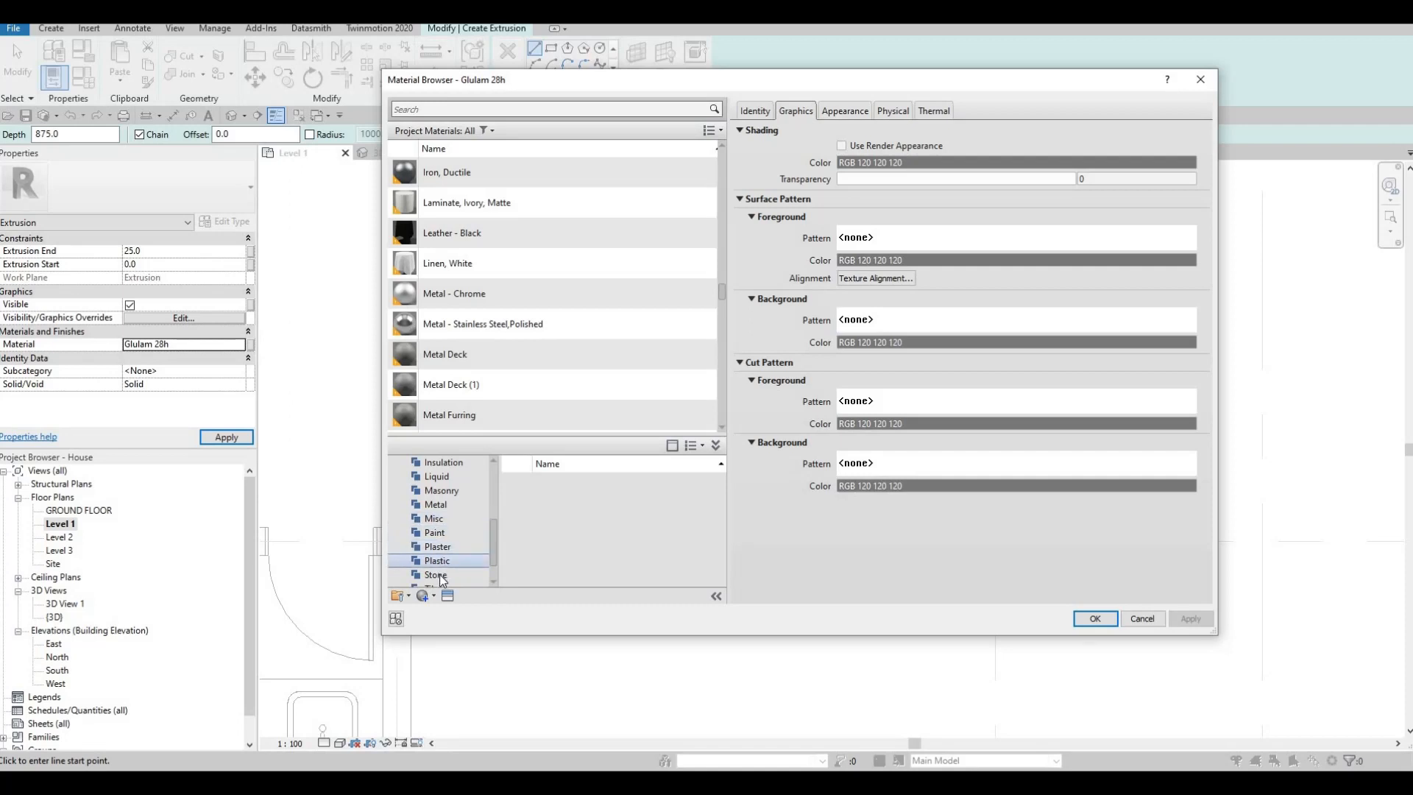
scroll(439, 574, "down", 1)
left_click(457, 548)
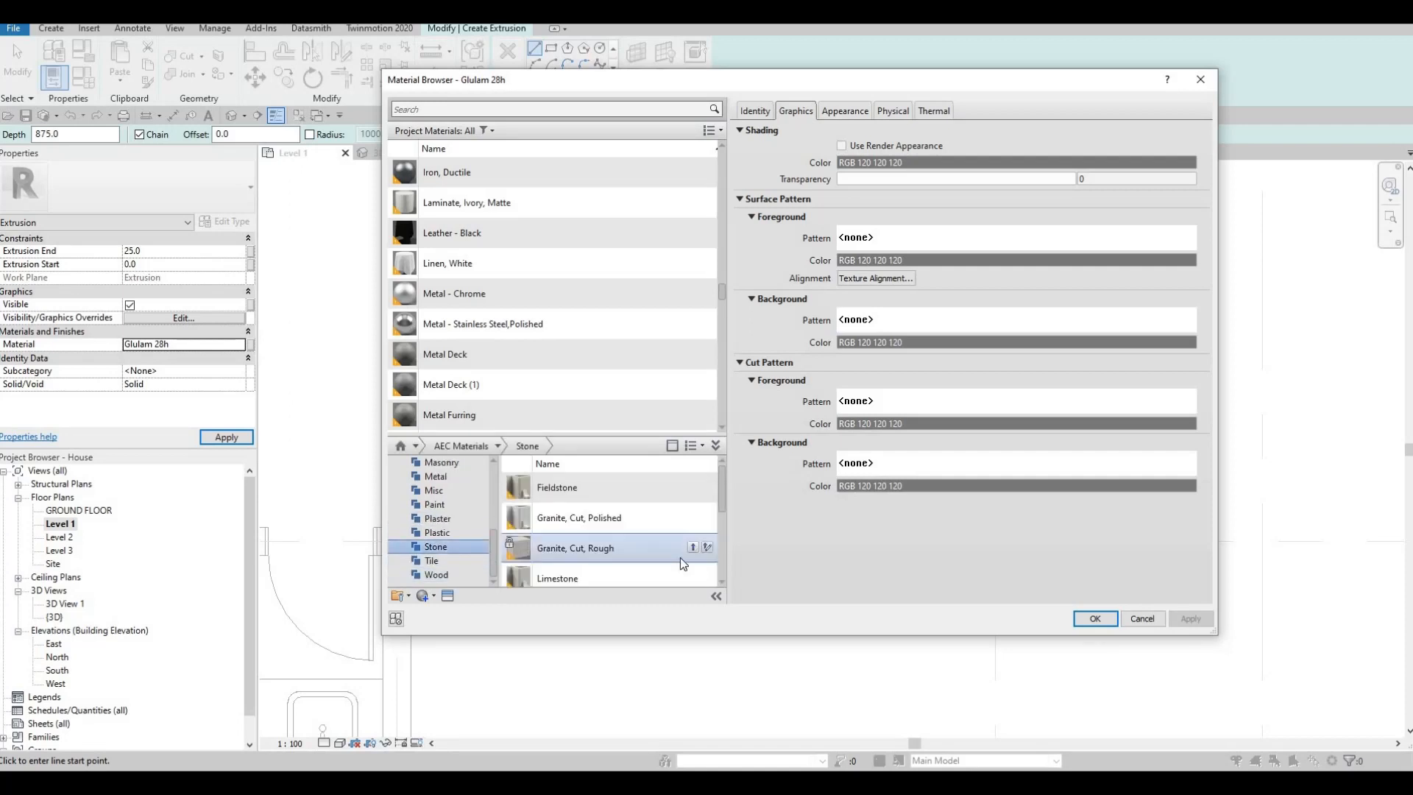
left_click(695, 575)
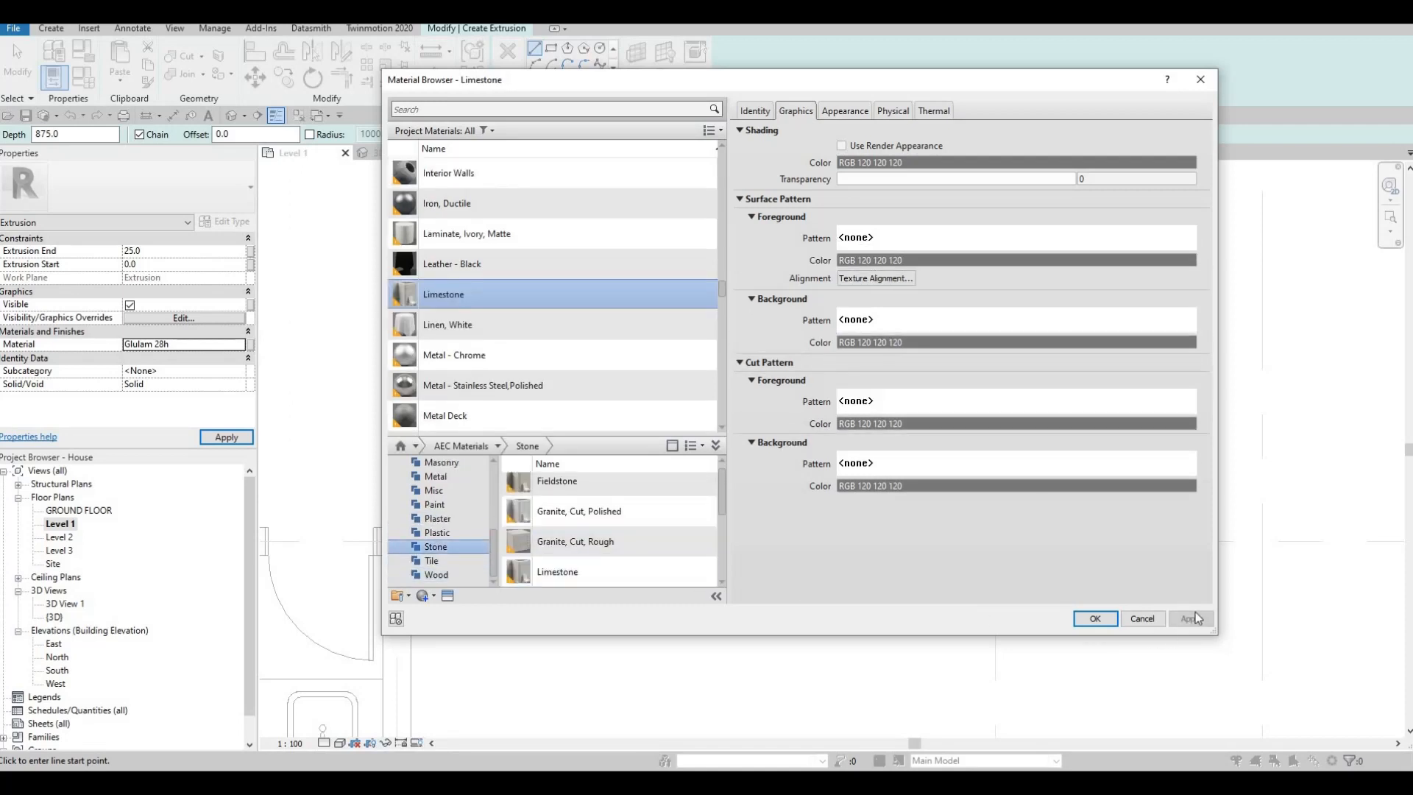
left_click(1091, 621)
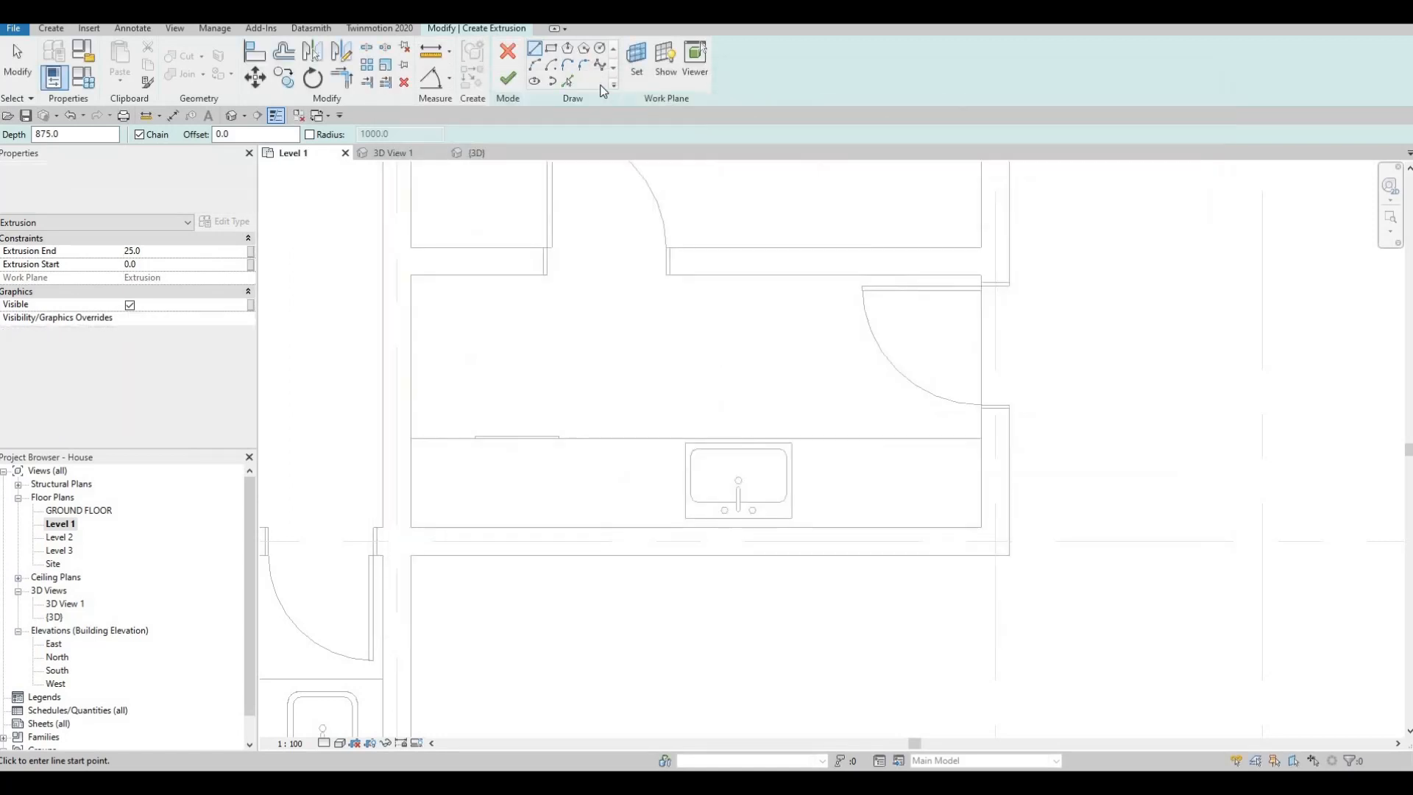
- Sketch the countertop as a rectangle matching the cabinet base, and finish the extrusion and the in-place model
left_click(413, 439)
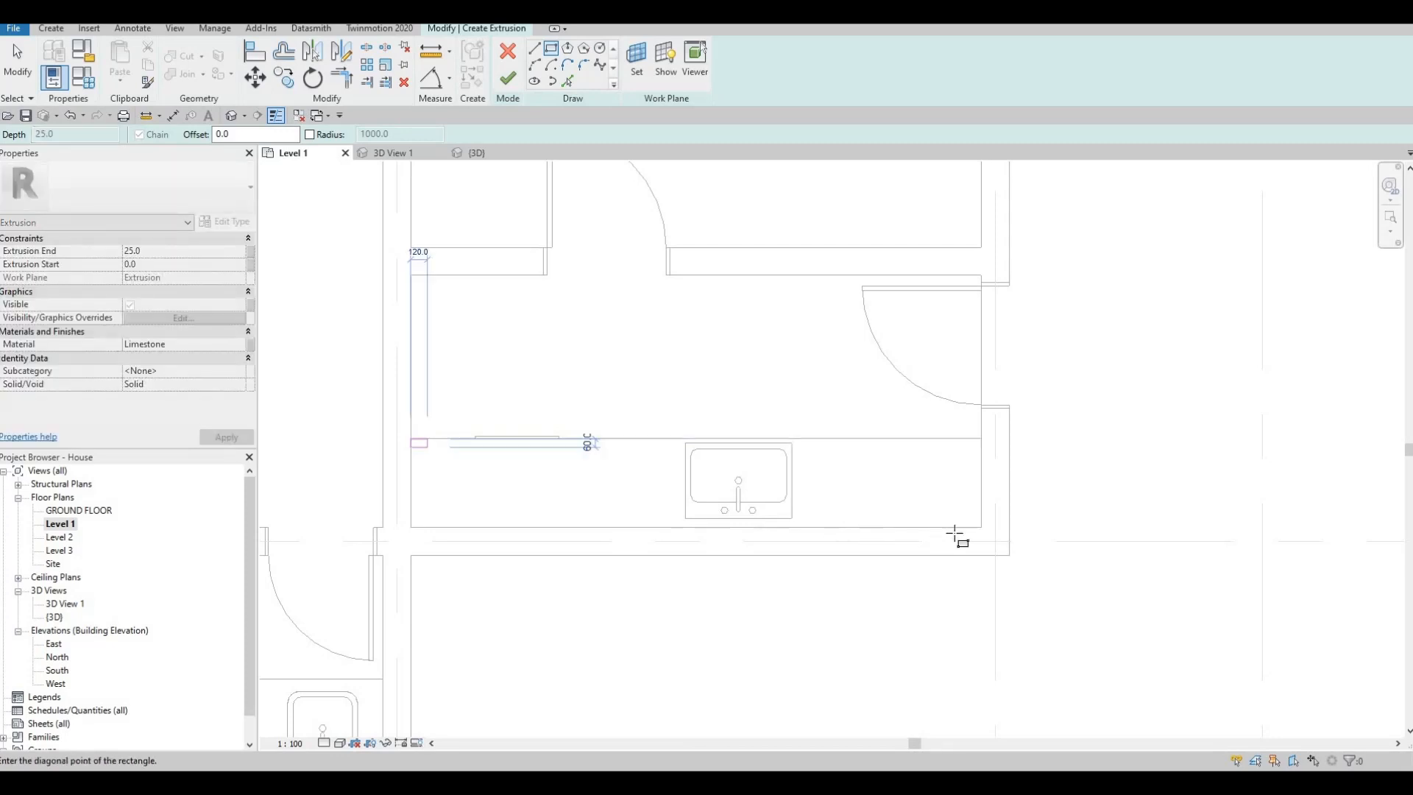
left_click(773, 451)
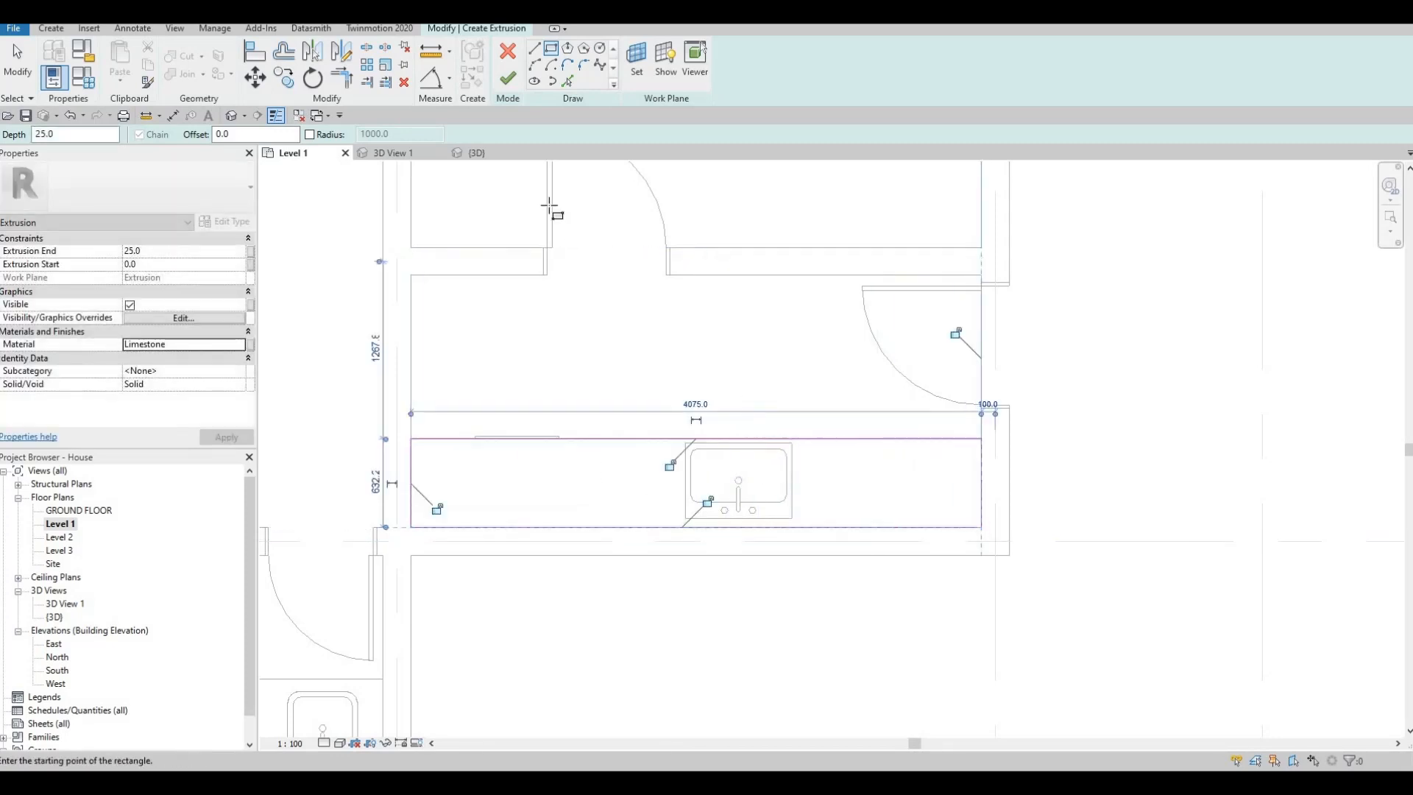
left_click(510, 82)
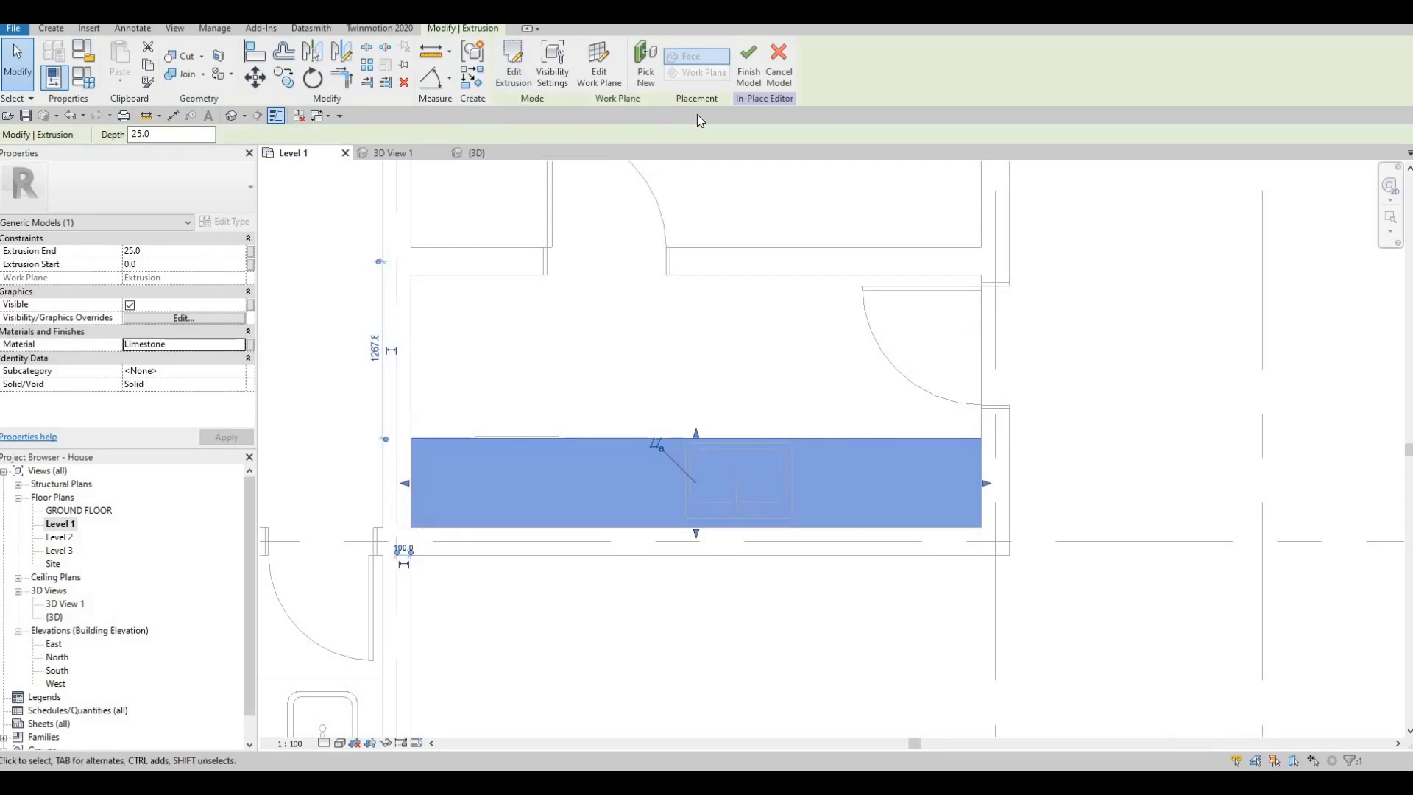
left_click(745, 69)
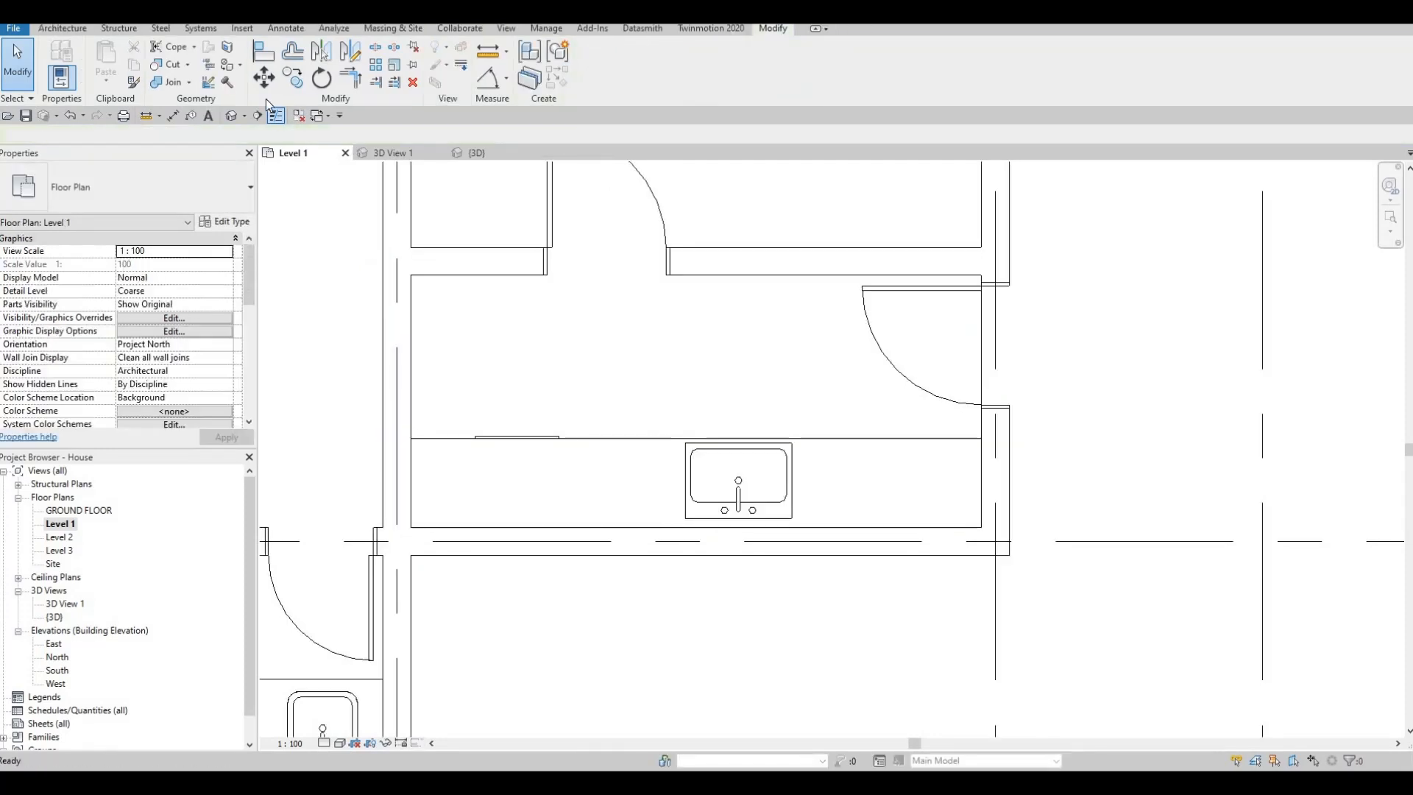
- Draw a horizontal section line across the laundry room in front of the counter, extending beyond the exterior wall
left_click(257, 116)
left_click(714, 378)
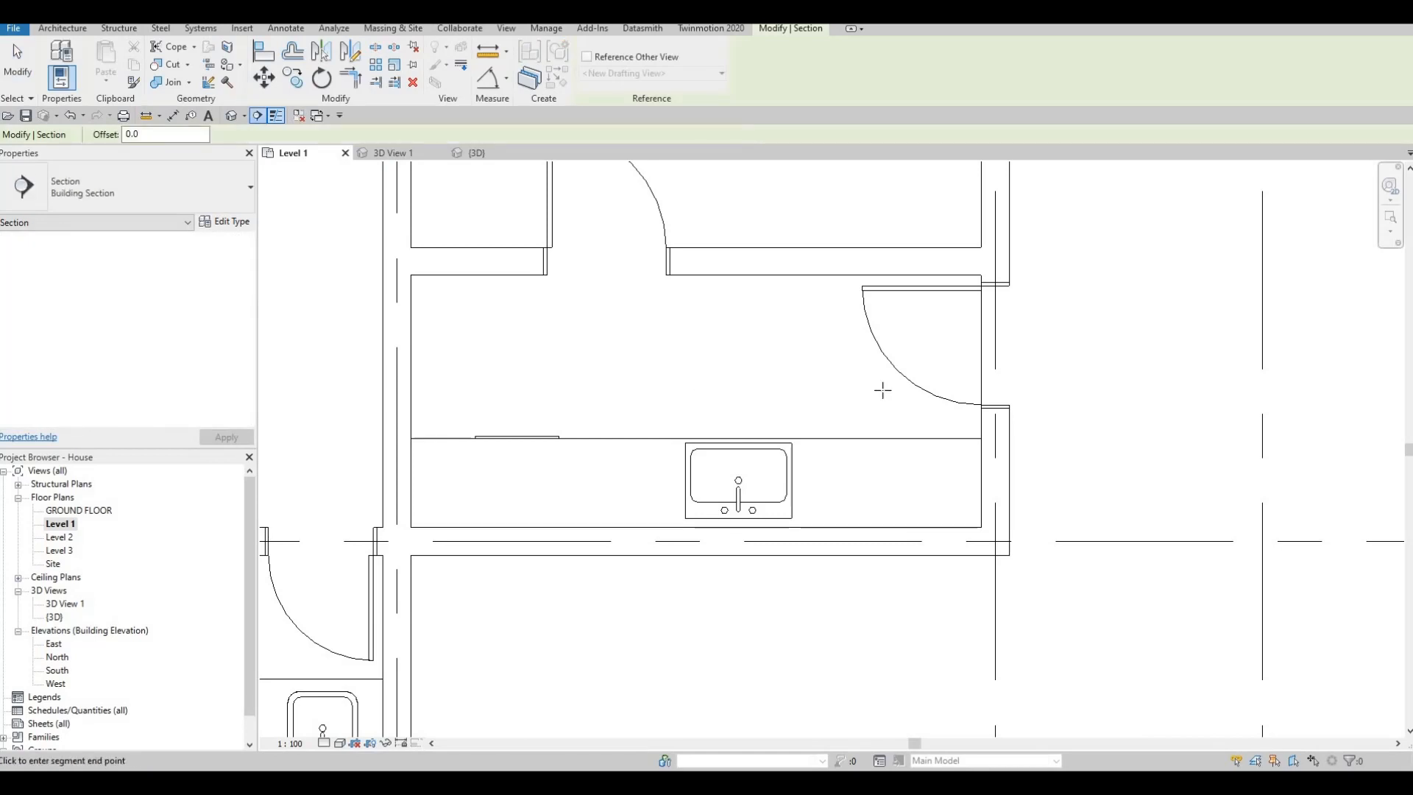
left_click(1061, 377)
scroll(832, 387, "down", 2)
key("Escape")
key("Escape")
- Flip the section to look towards the counter and open its section view
left_click(650, 379)
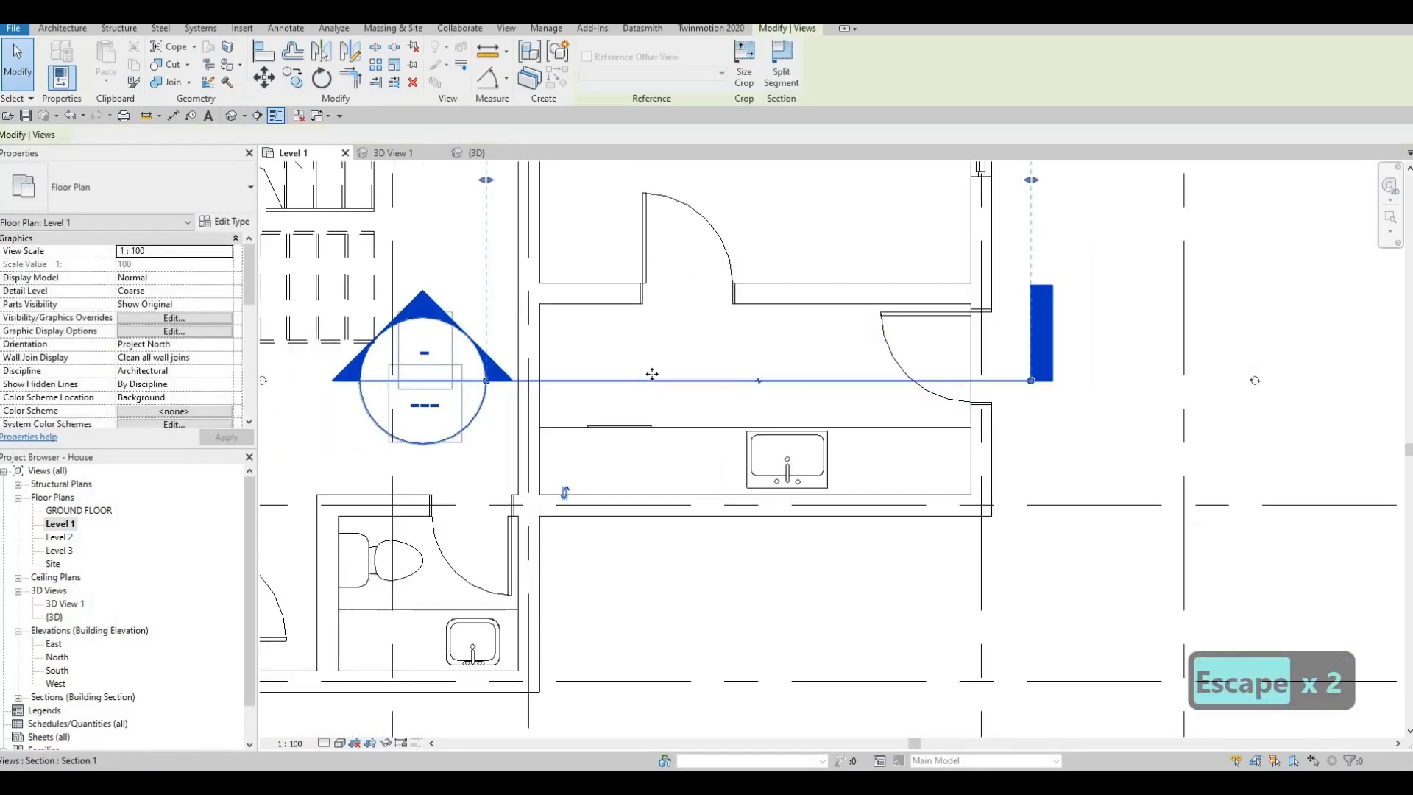
scroll(655, 375, "down", 2)
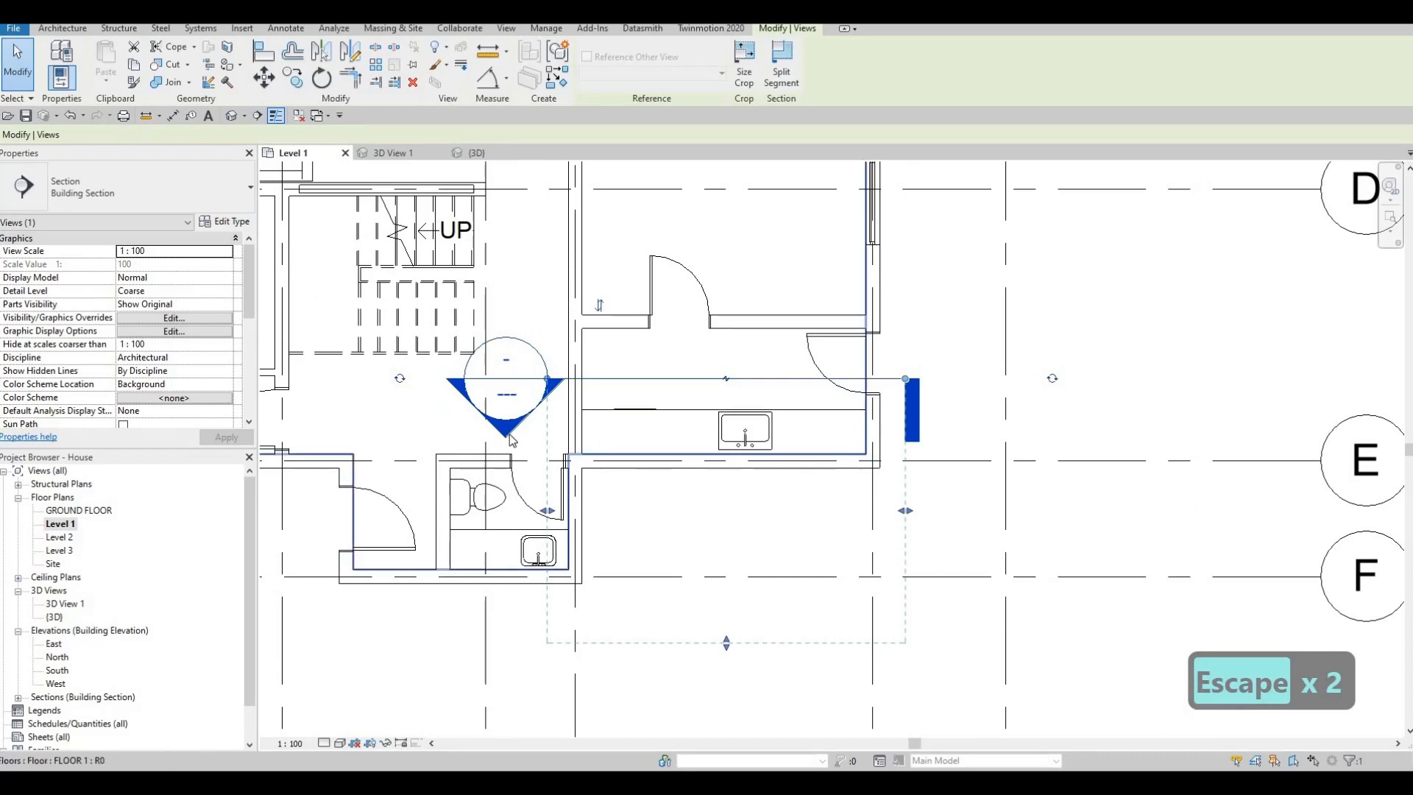
key("Escape")
key("Escape")
double_click(507, 424)
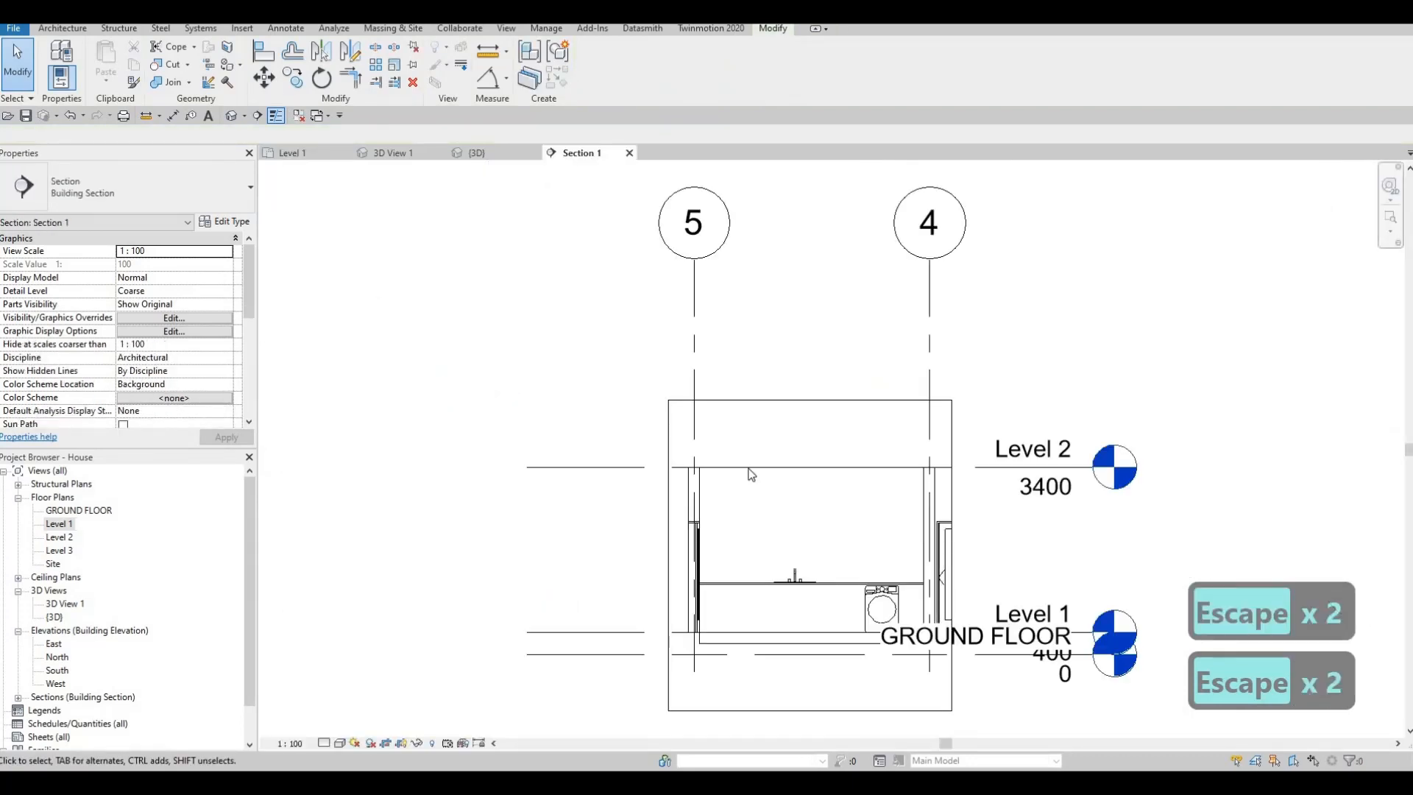
- Examine how the sink, countertop and washing machine fit together in the section view
scroll(780, 441, "up", 5)
scroll(728, 367, "up", 3)
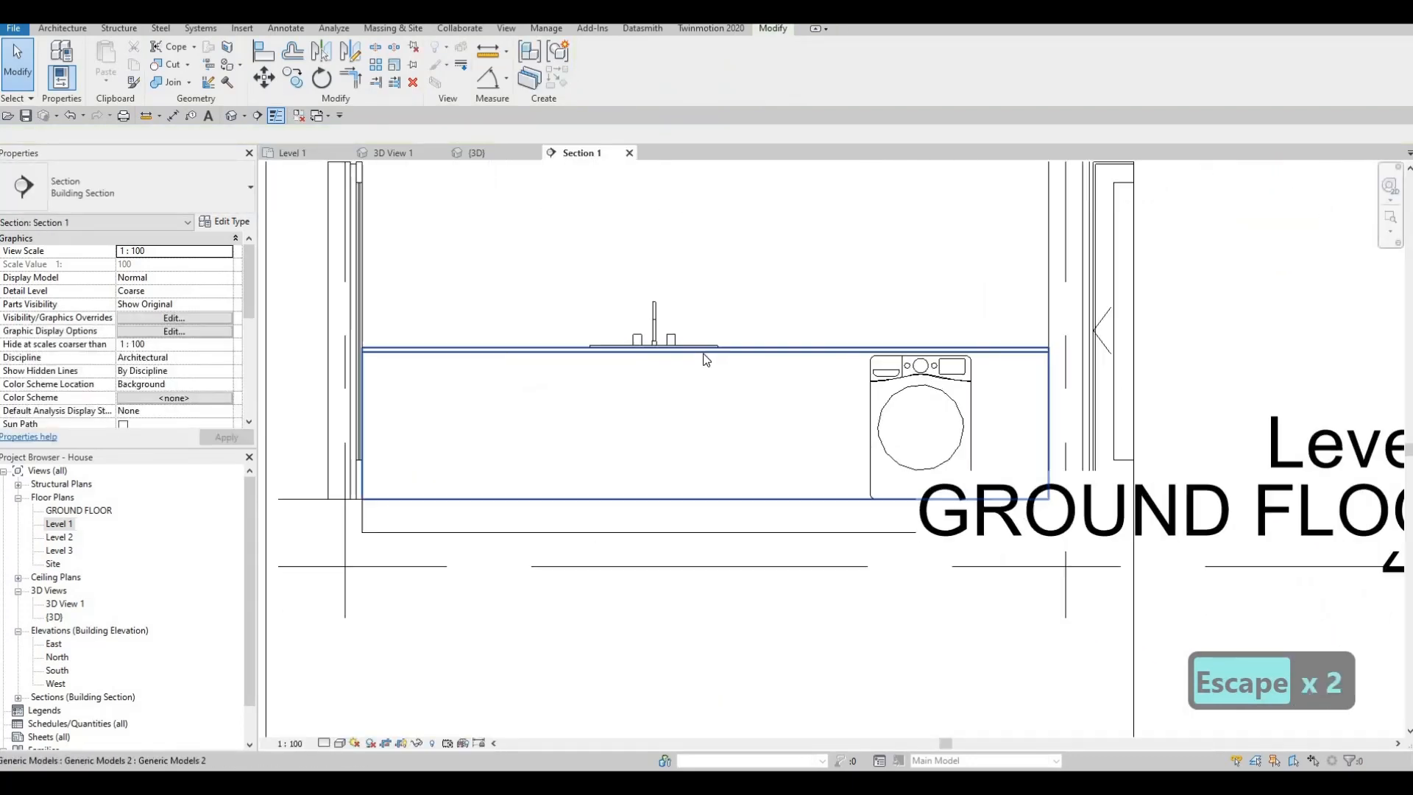
scroll(737, 370, "up", 3)
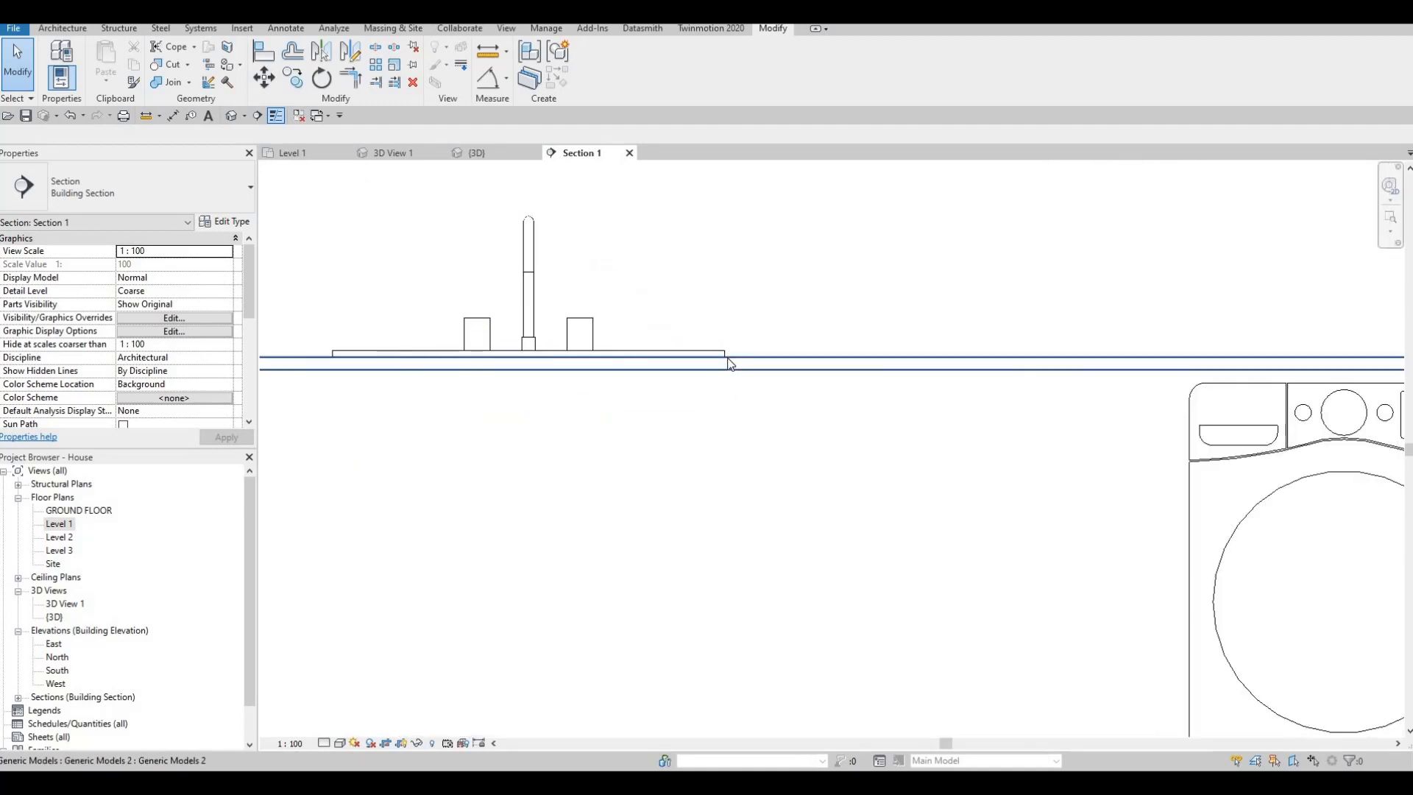
scroll(741, 356, "down", 5)
key("Escape")
scroll(798, 375, "down", 3)
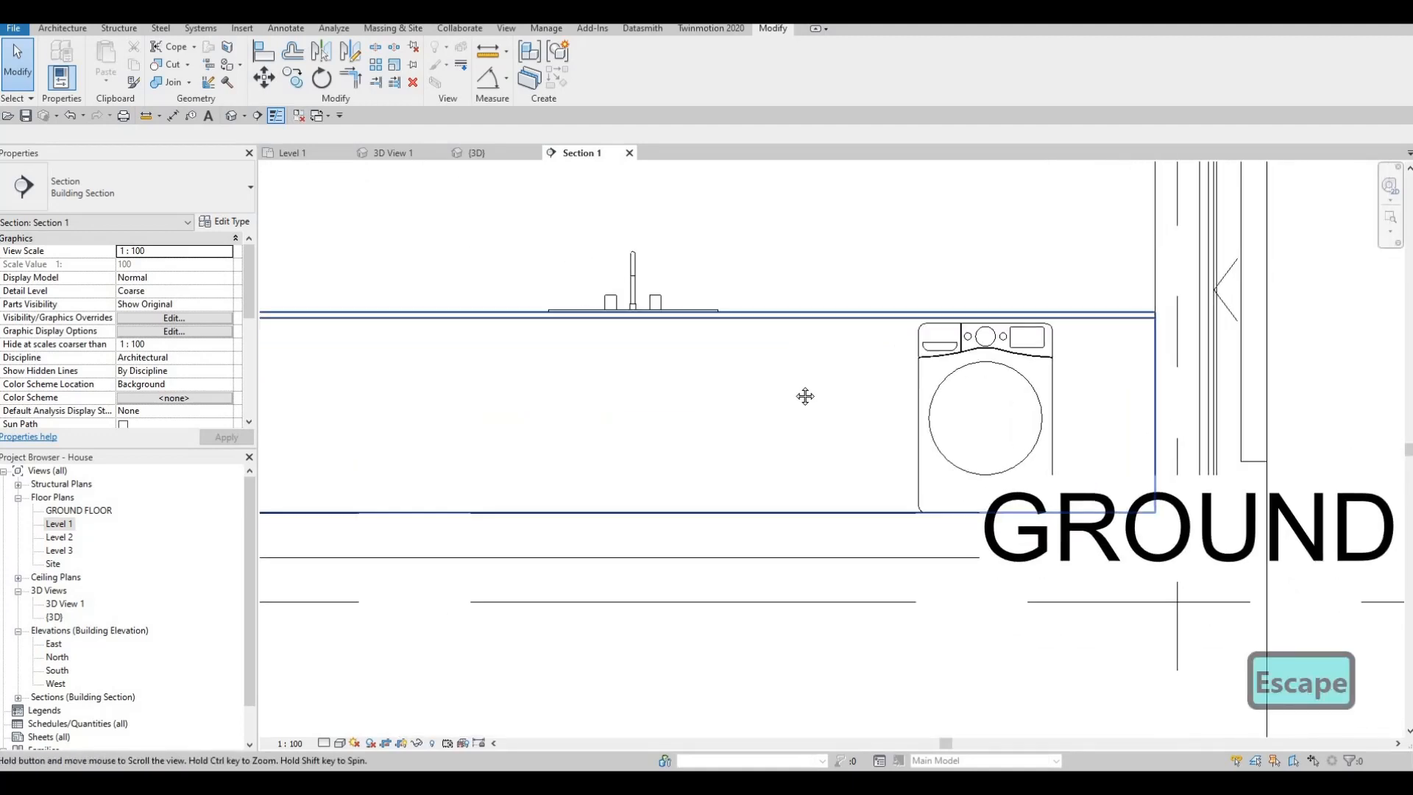
- Examine the cabinet base, the floor and the level heads overlapping the building in the section view
scroll(681, 335, "up", 2)
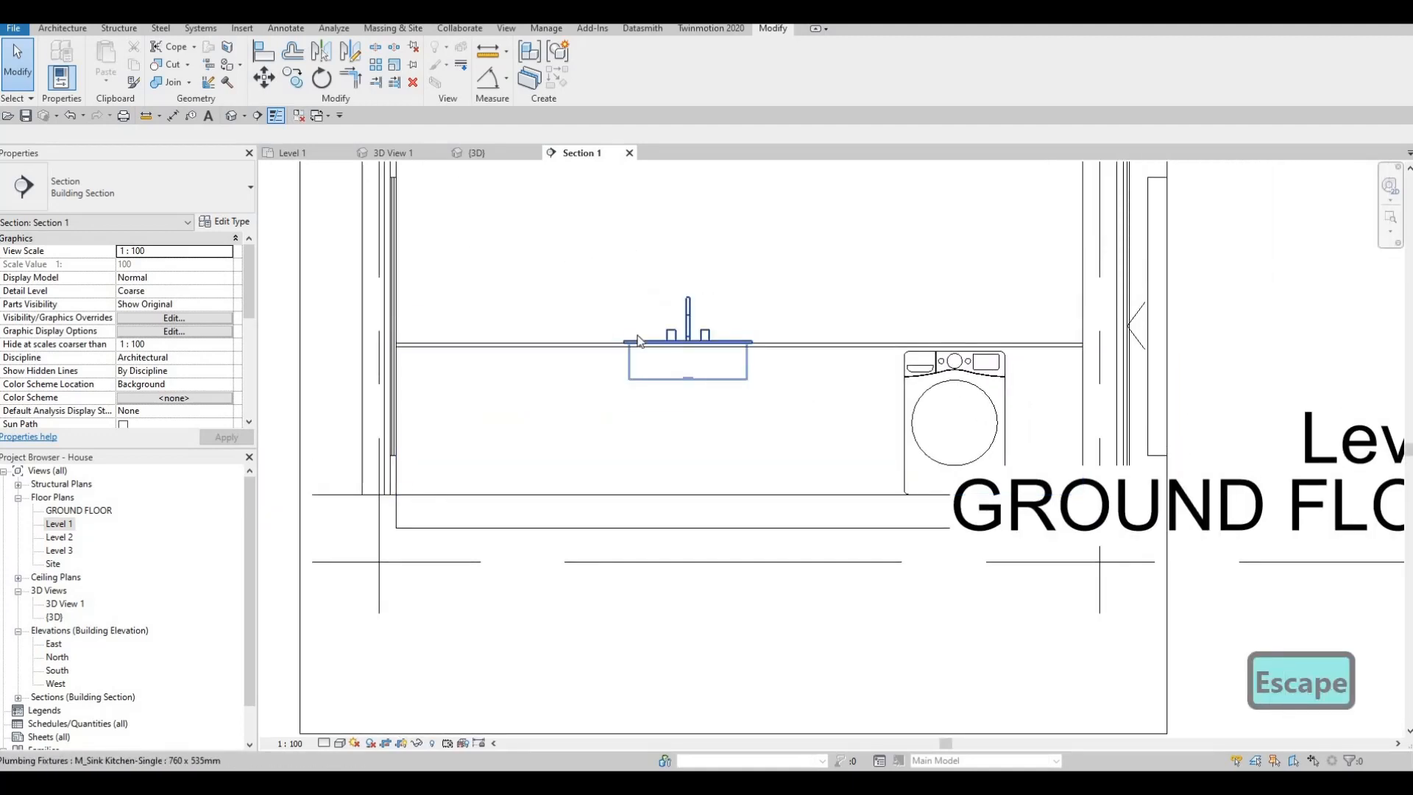
key("Escape")
key("Escape")
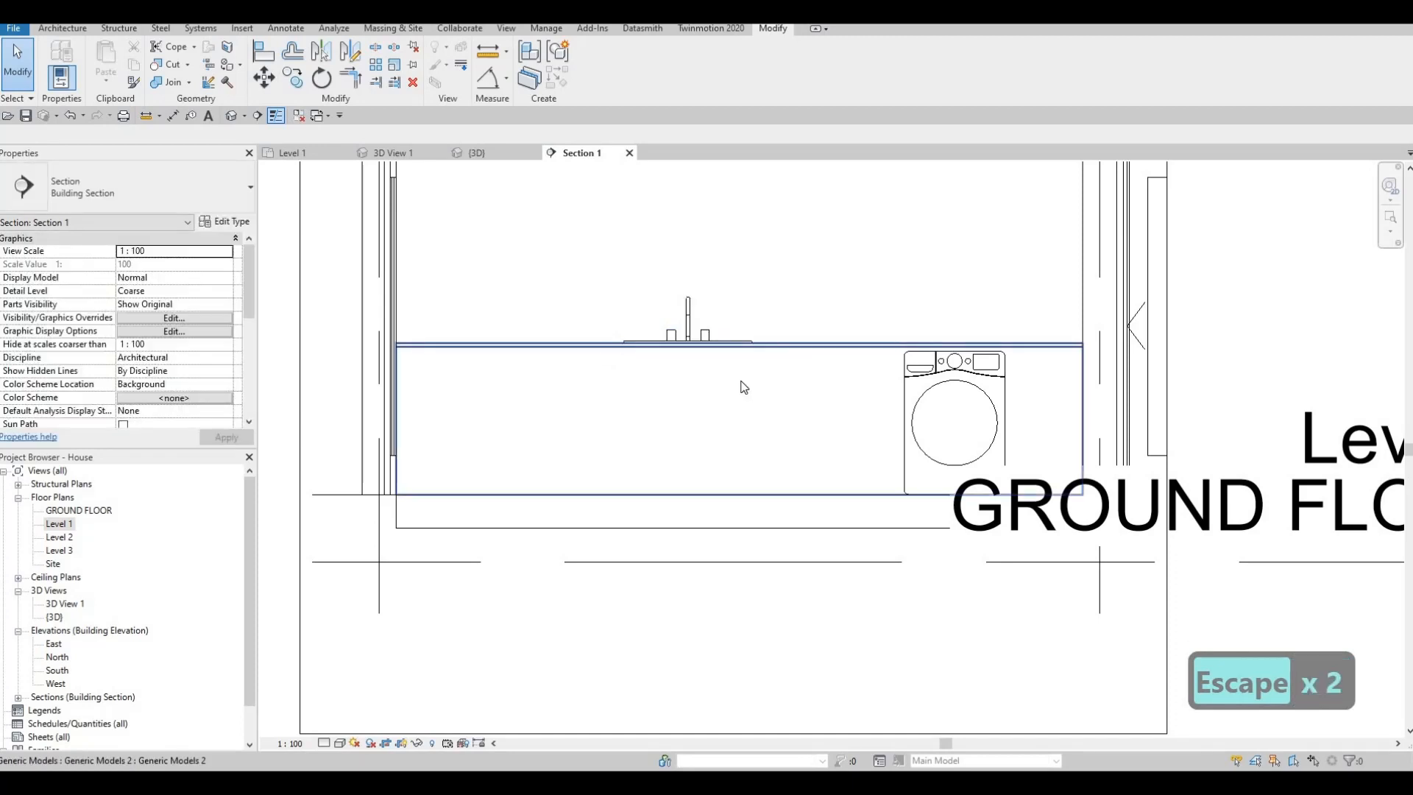
key("Escape")
scroll(699, 372, "down", 2)
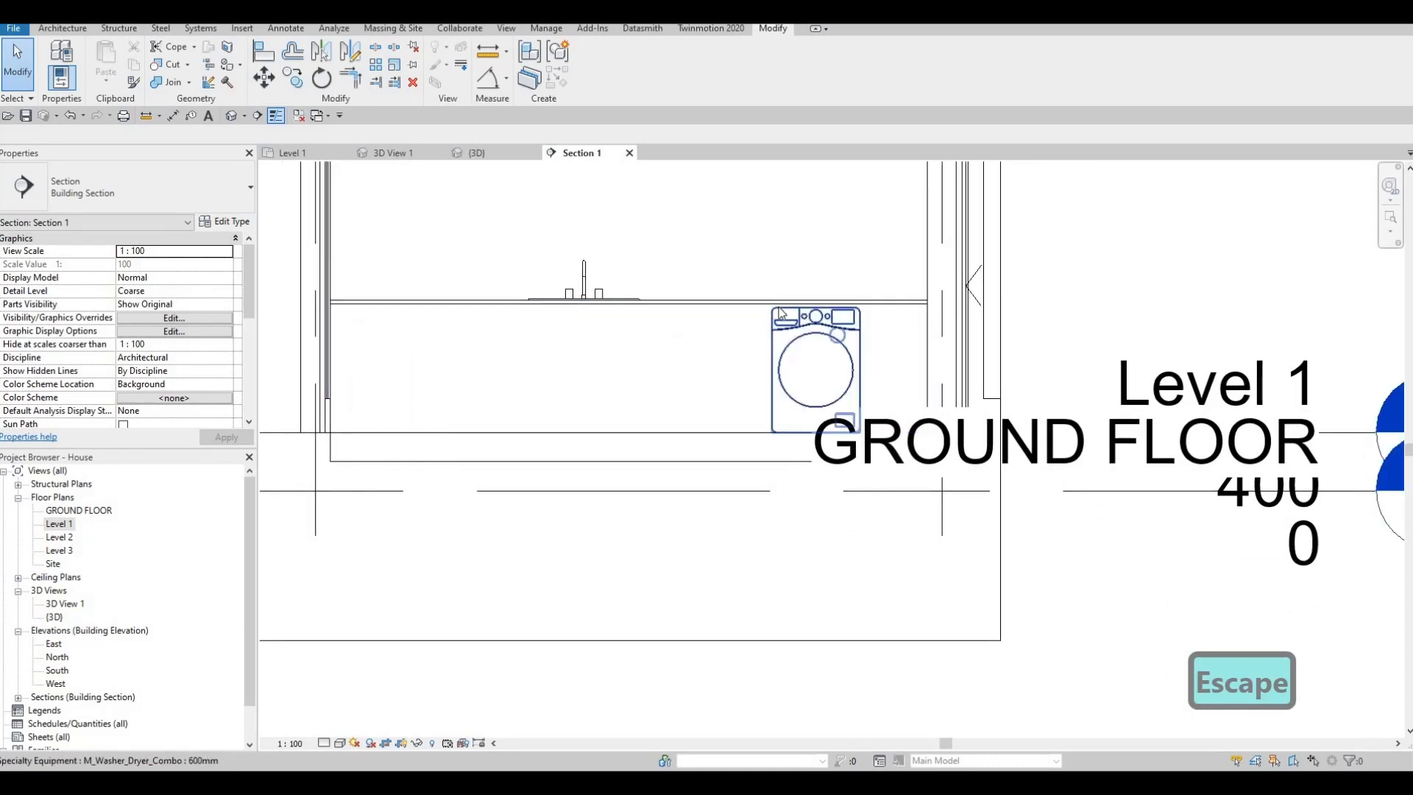
scroll(736, 434, "down", 3)
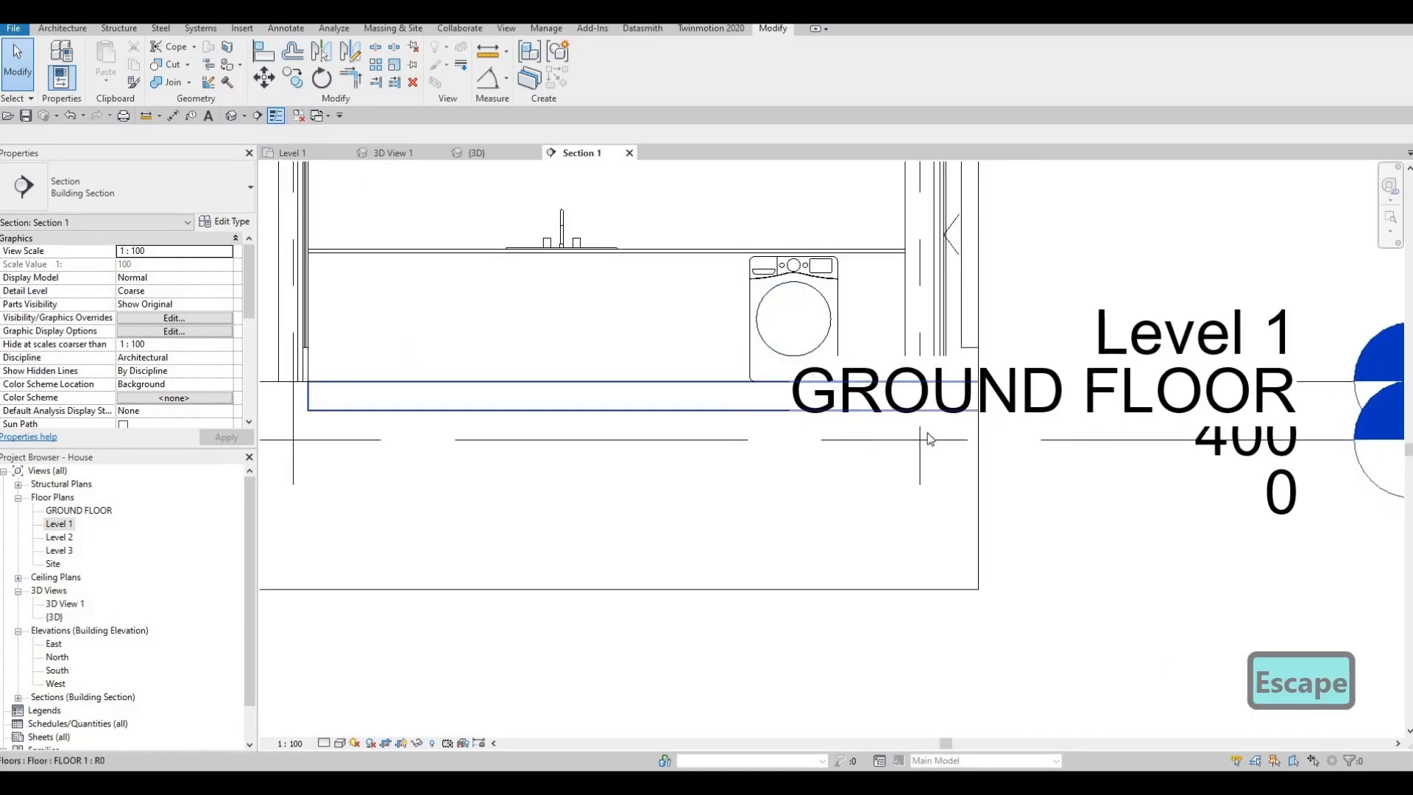
key("Escape")
key("Escape")
- Lengthen the level lines in the section view so their heads sit well clear of the building
left_click(949, 418)
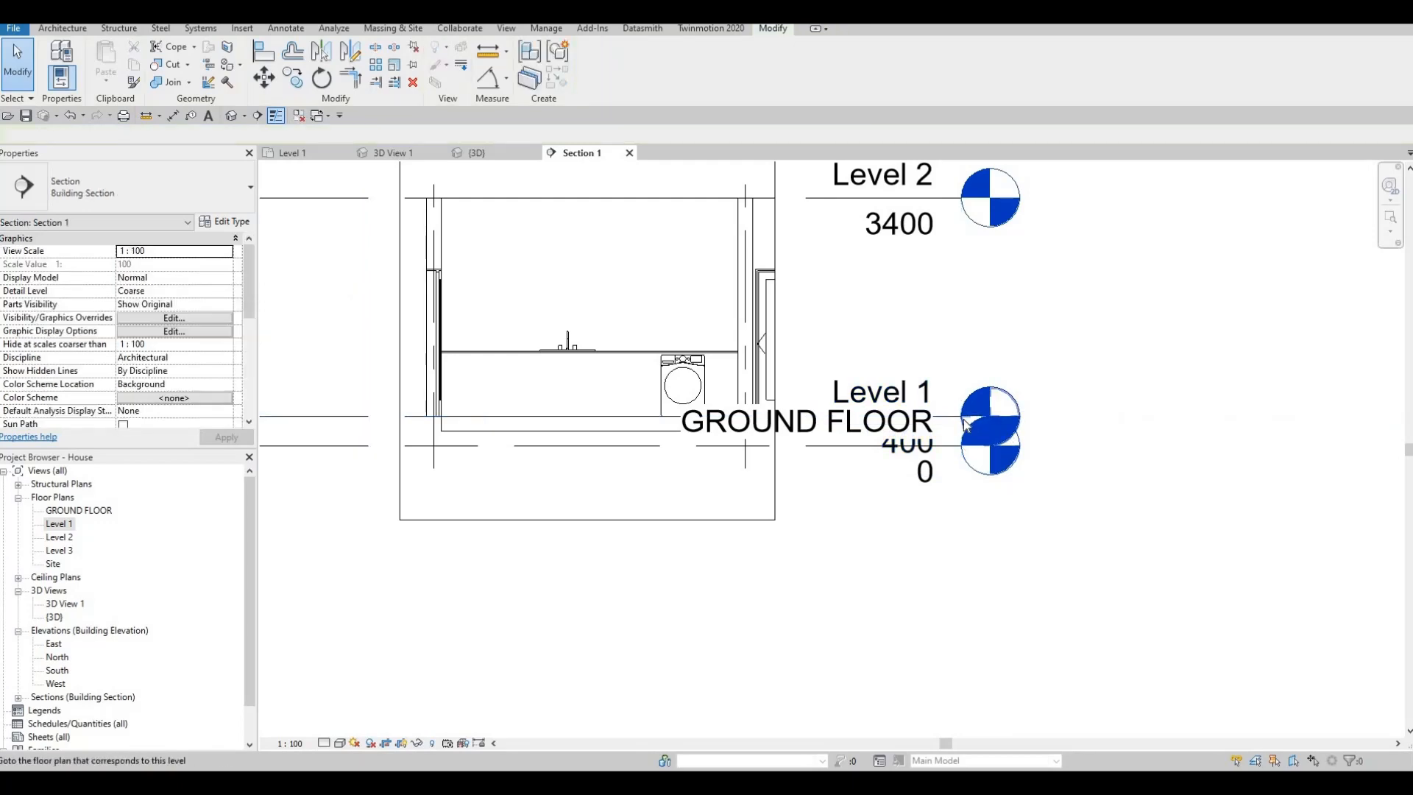
scroll(964, 423, "up", 2)
scroll(964, 423, "up", 1)
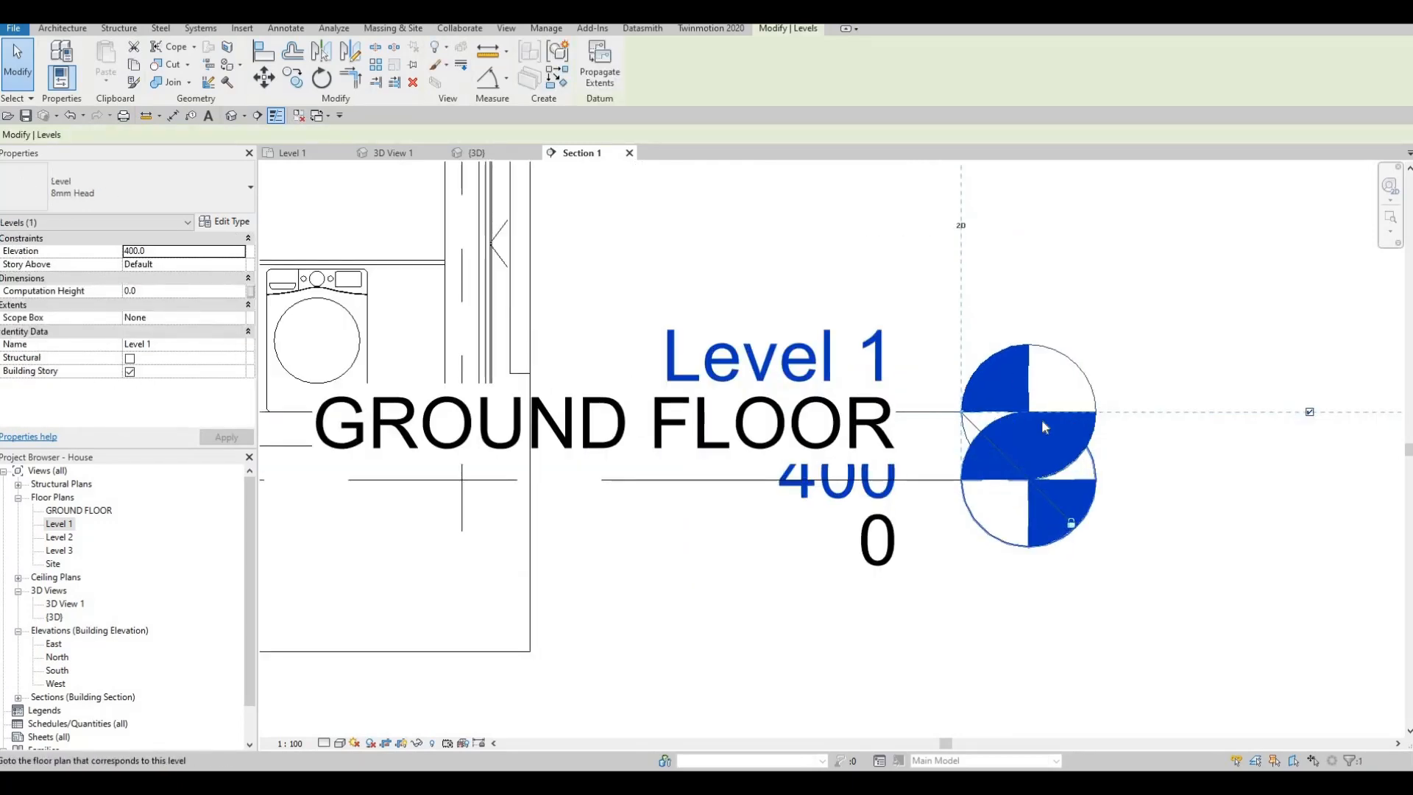
left_click(928, 328)
scroll(892, 677, "down", 2)
key("Escape")
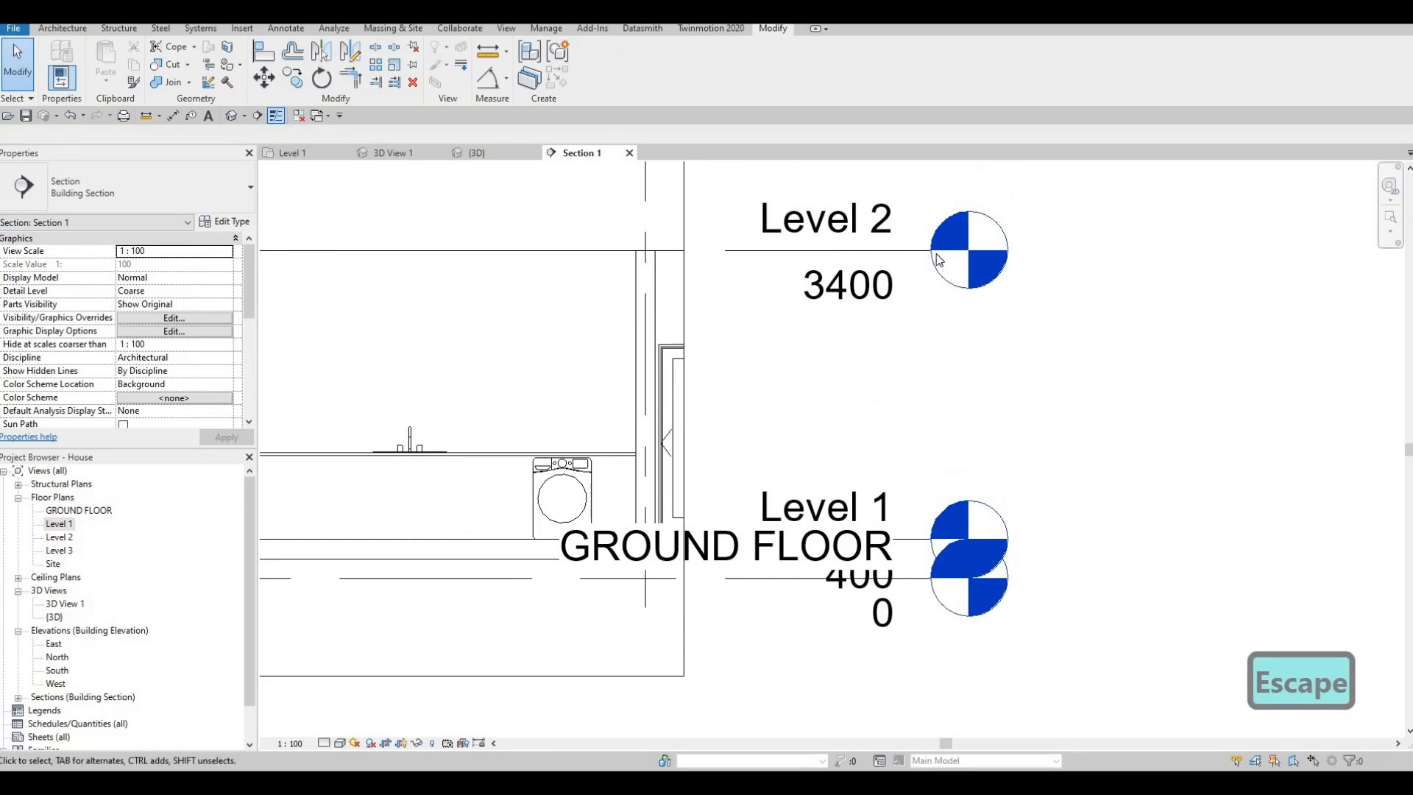
left_click(933, 254)
left_click_drag(930, 252, 1233, 288)
key("Escape")
middle_click_drag(631, 504, 910, 472)
key("Escape")
scroll(910, 473, "down", 1)
scroll(816, 463, "up", 3)
middle_click_drag(823, 447, 756, 395)
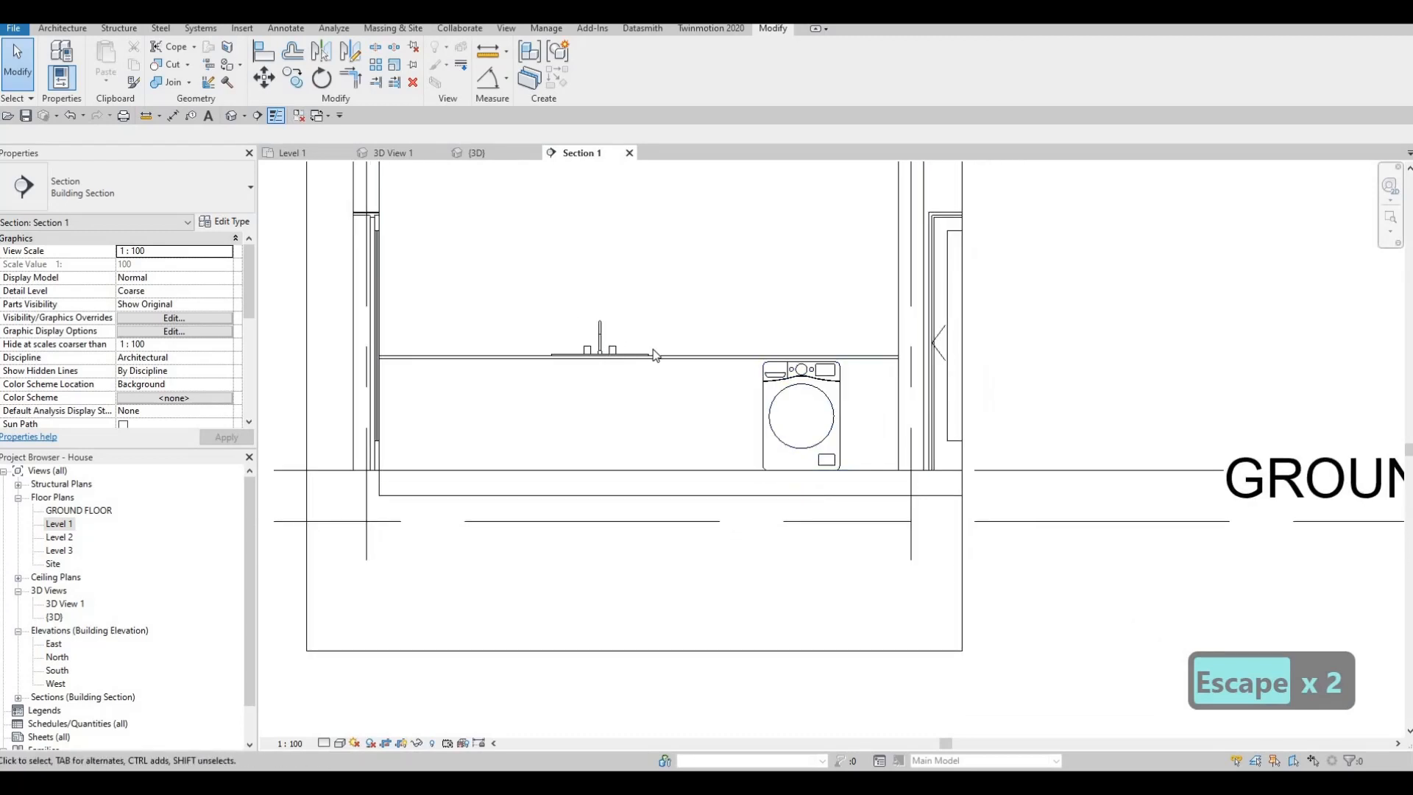
- Edit the counter's in-place model and start a void extrusion with the cabinet front face as the work plane
left_click(597, 70)
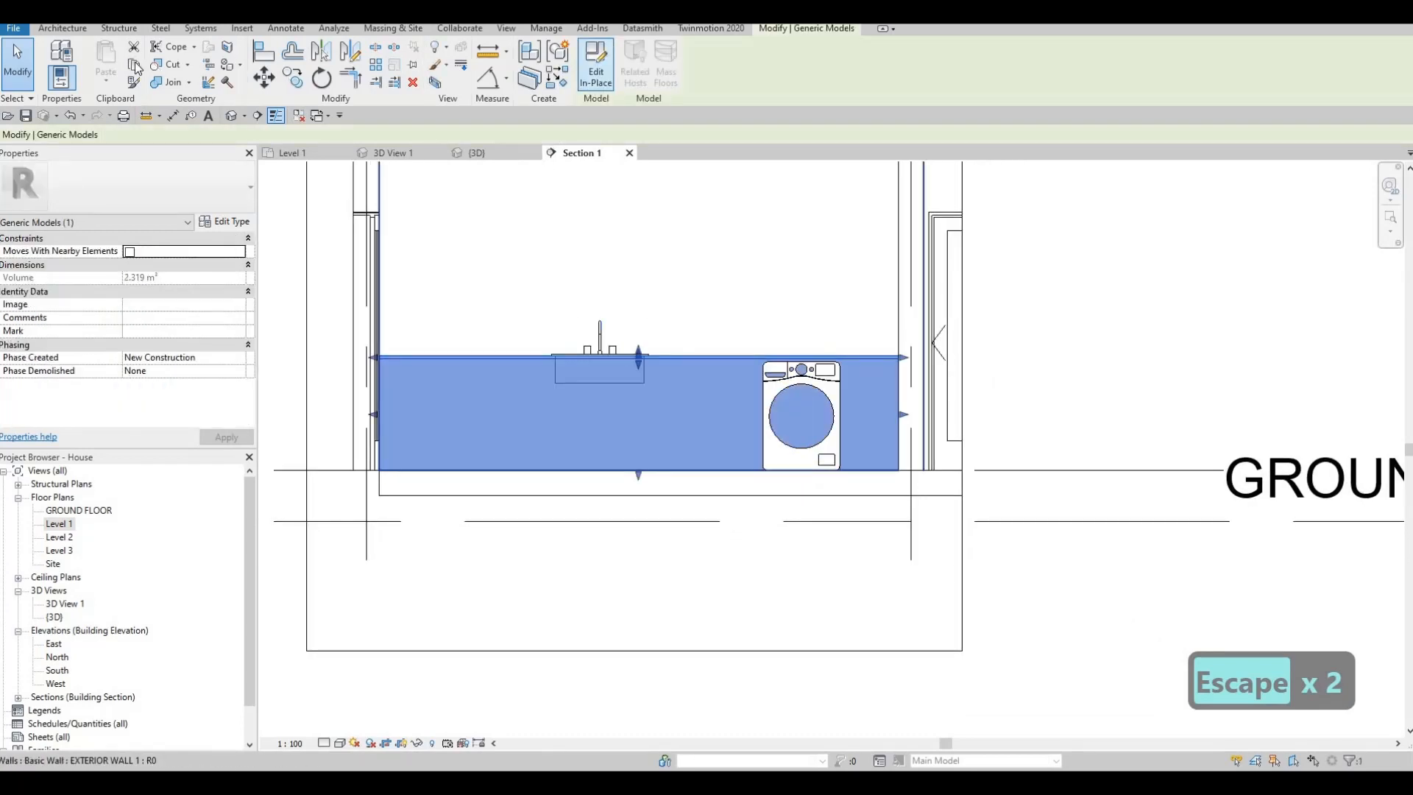
left_click(50, 28)
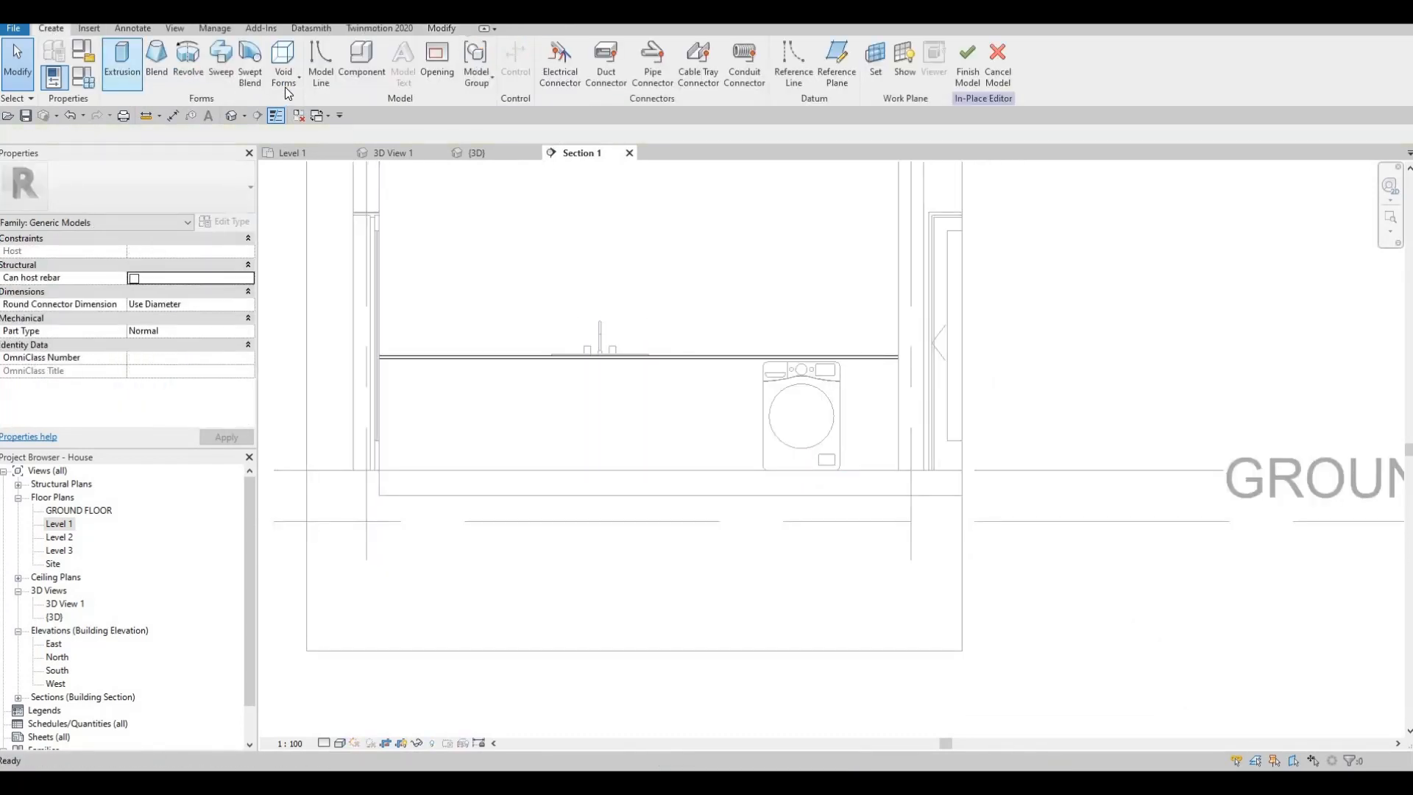
left_click(284, 83)
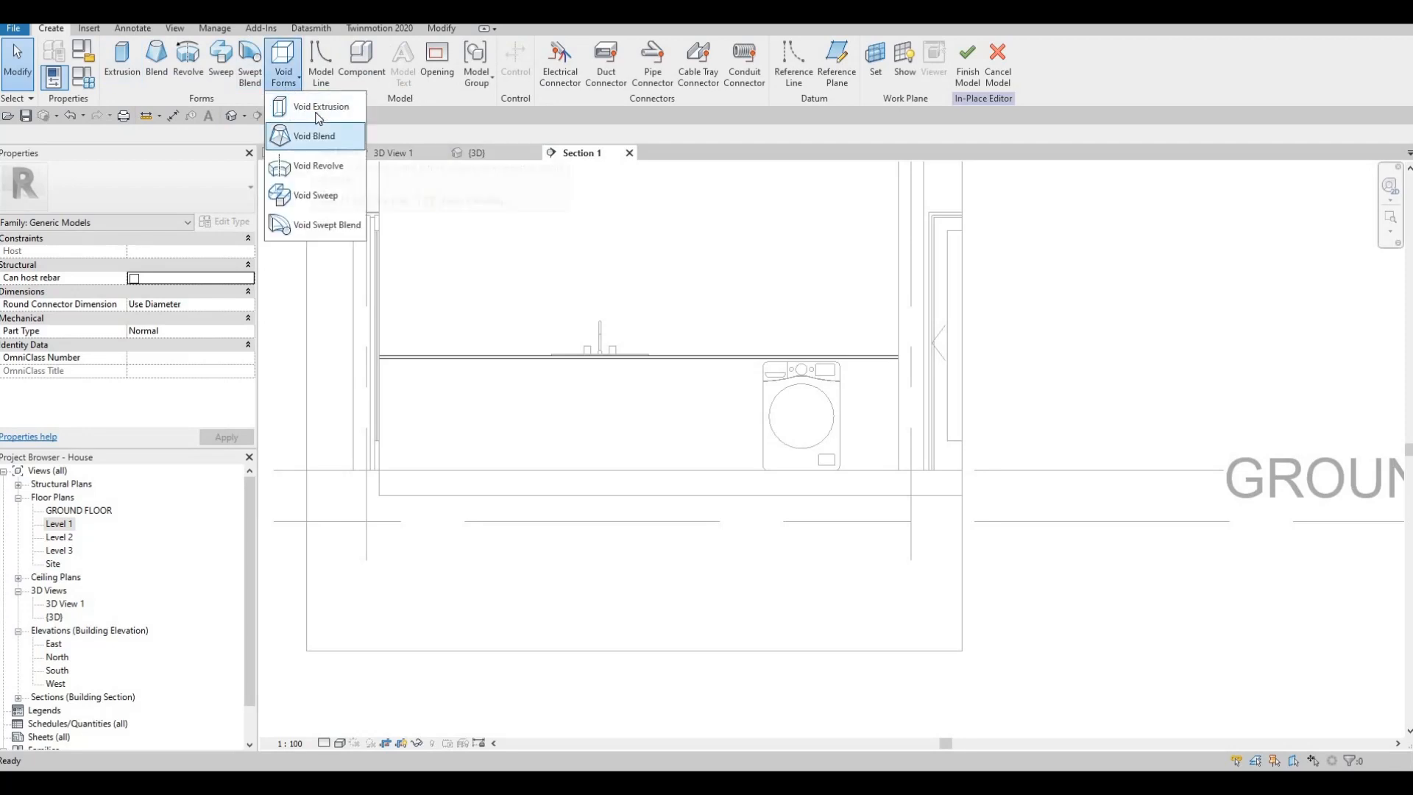
left_click(318, 107)
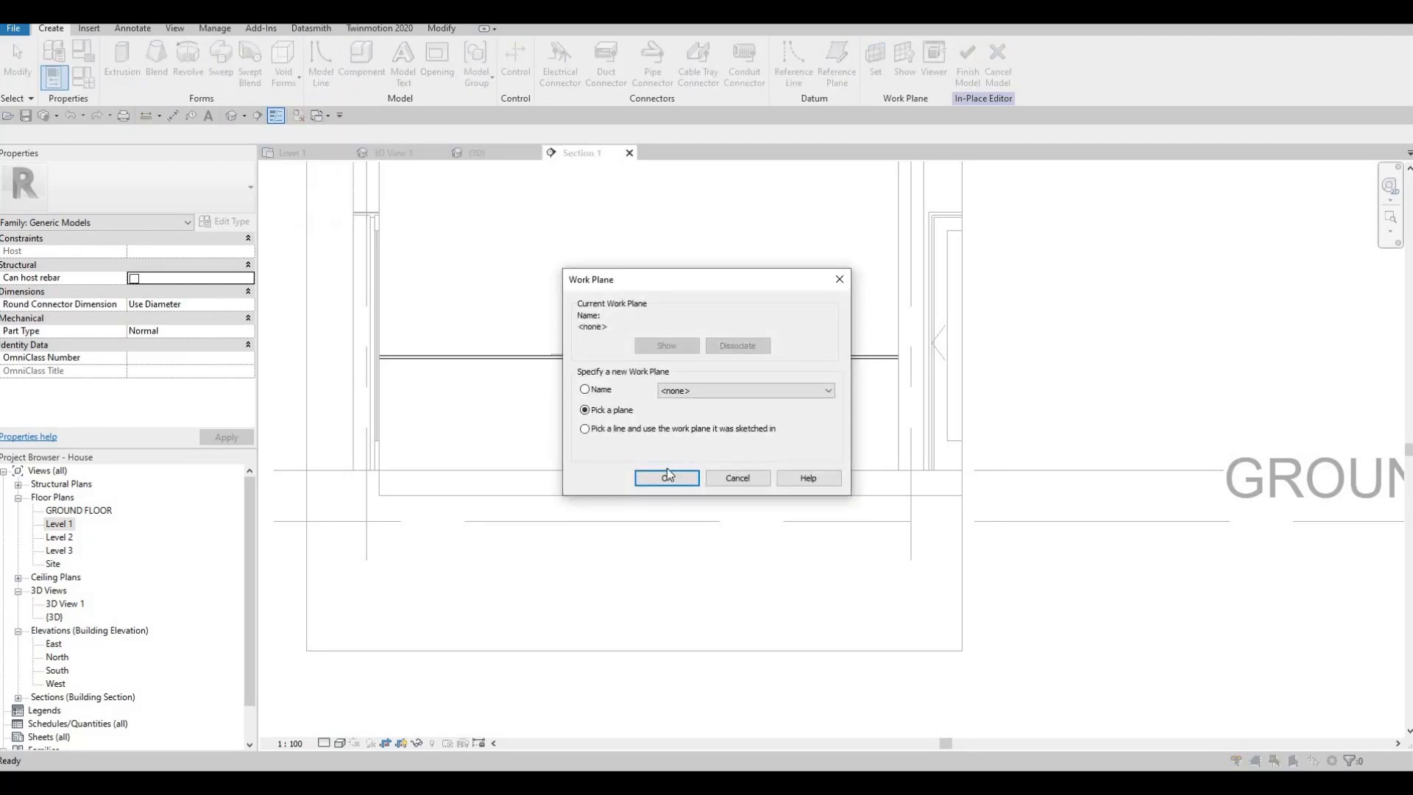
key("Return")
left_click(733, 446)
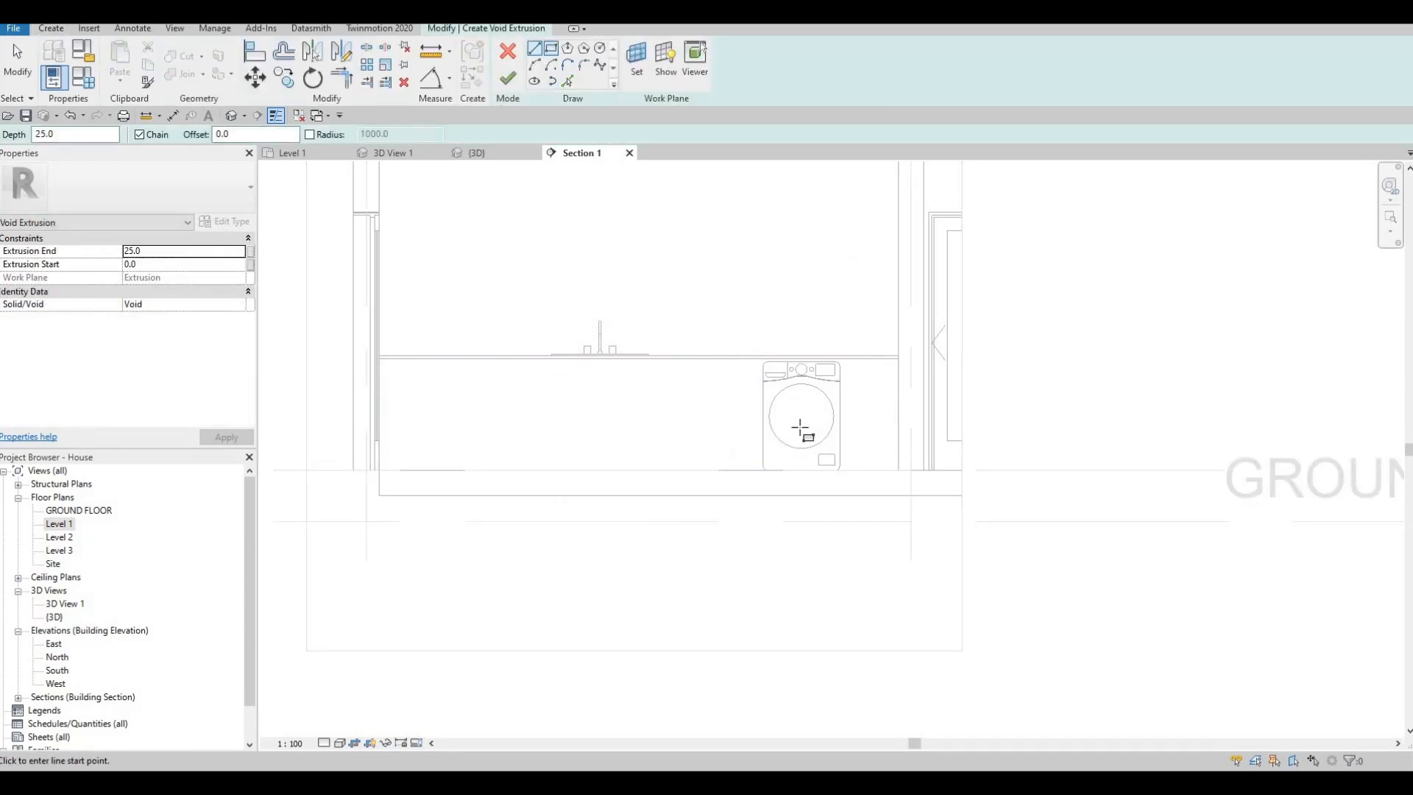
- Sketch the void's profile as a rectangle around the washing machine, about 860 mm high, and finish the sketch
scroll(719, 536, "up", 4)
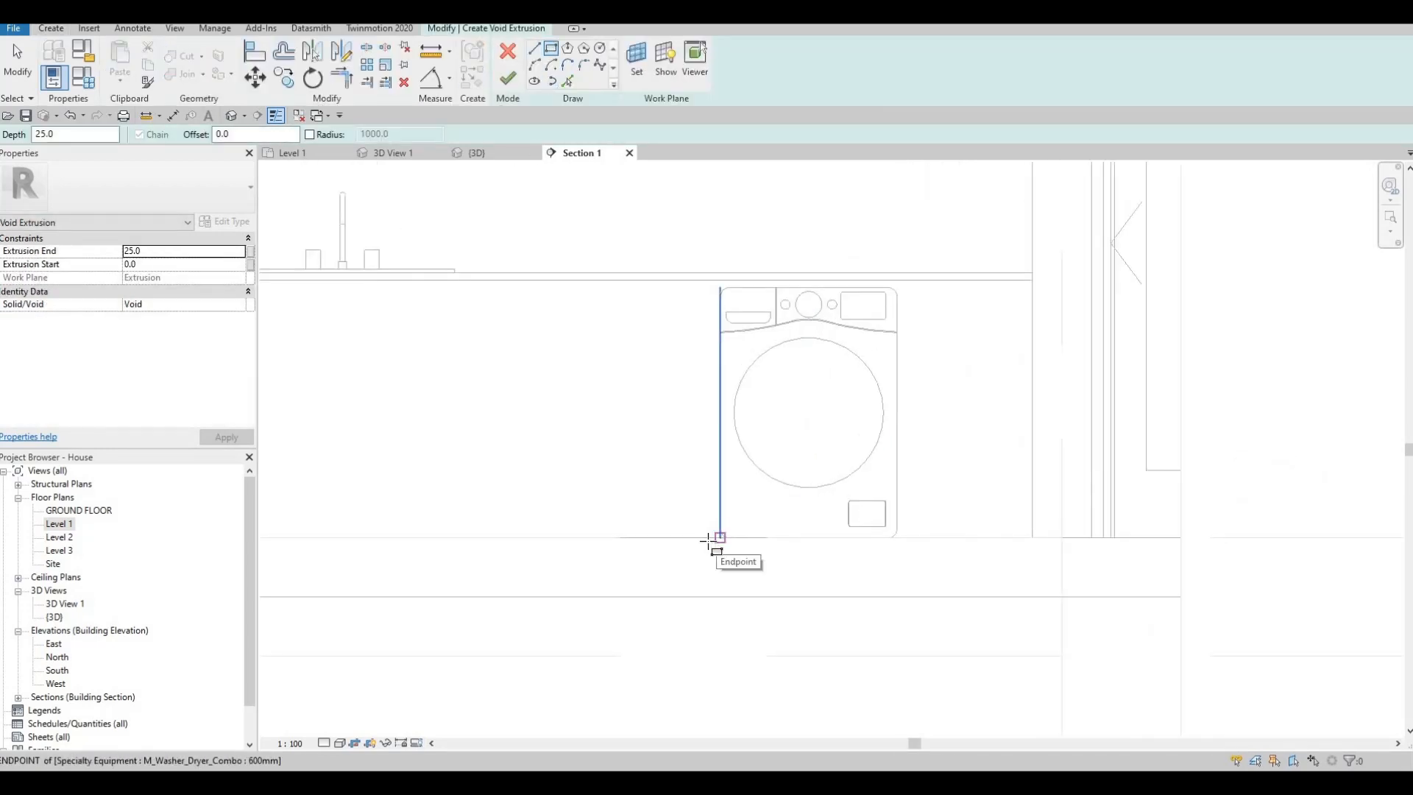
left_click(716, 537)
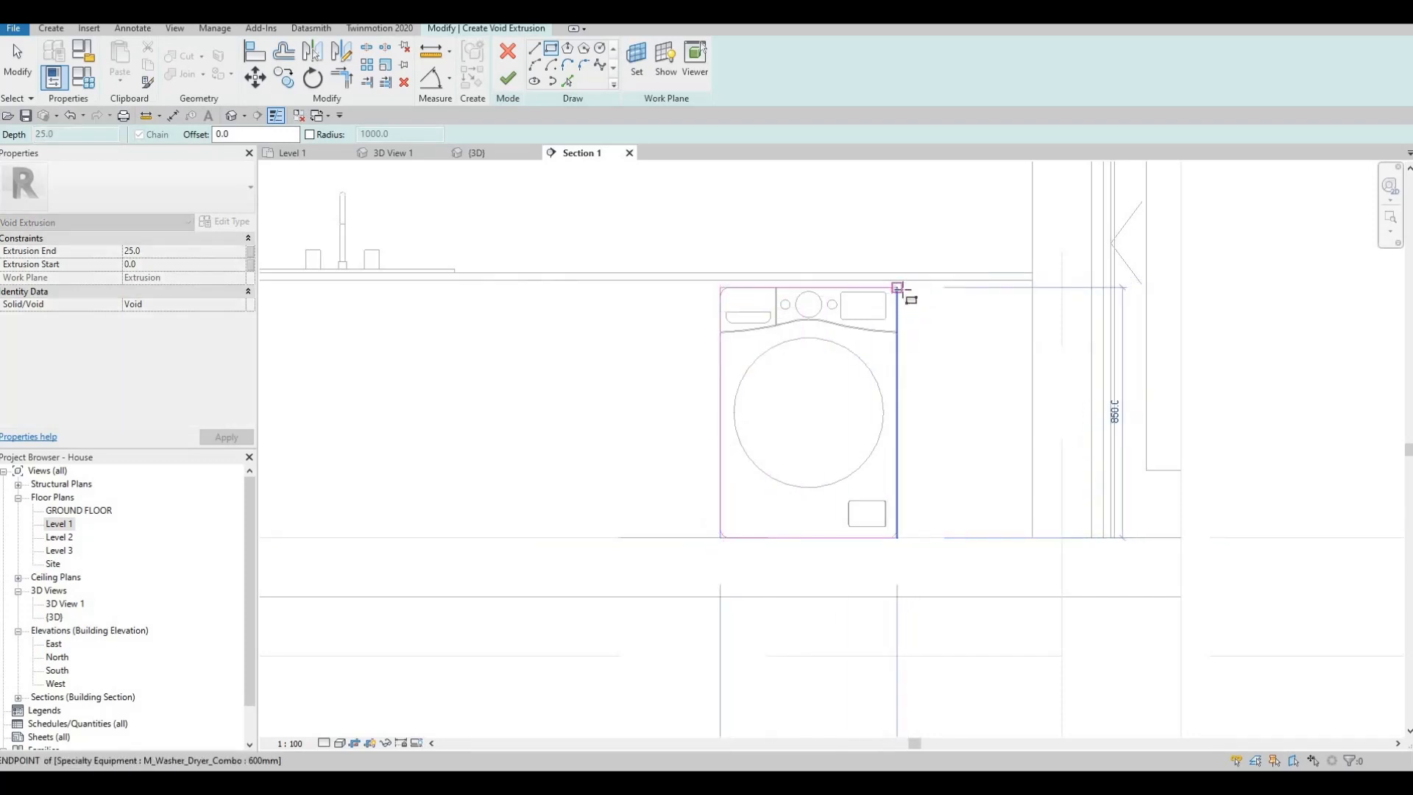
scroll(899, 288, "up", 2)
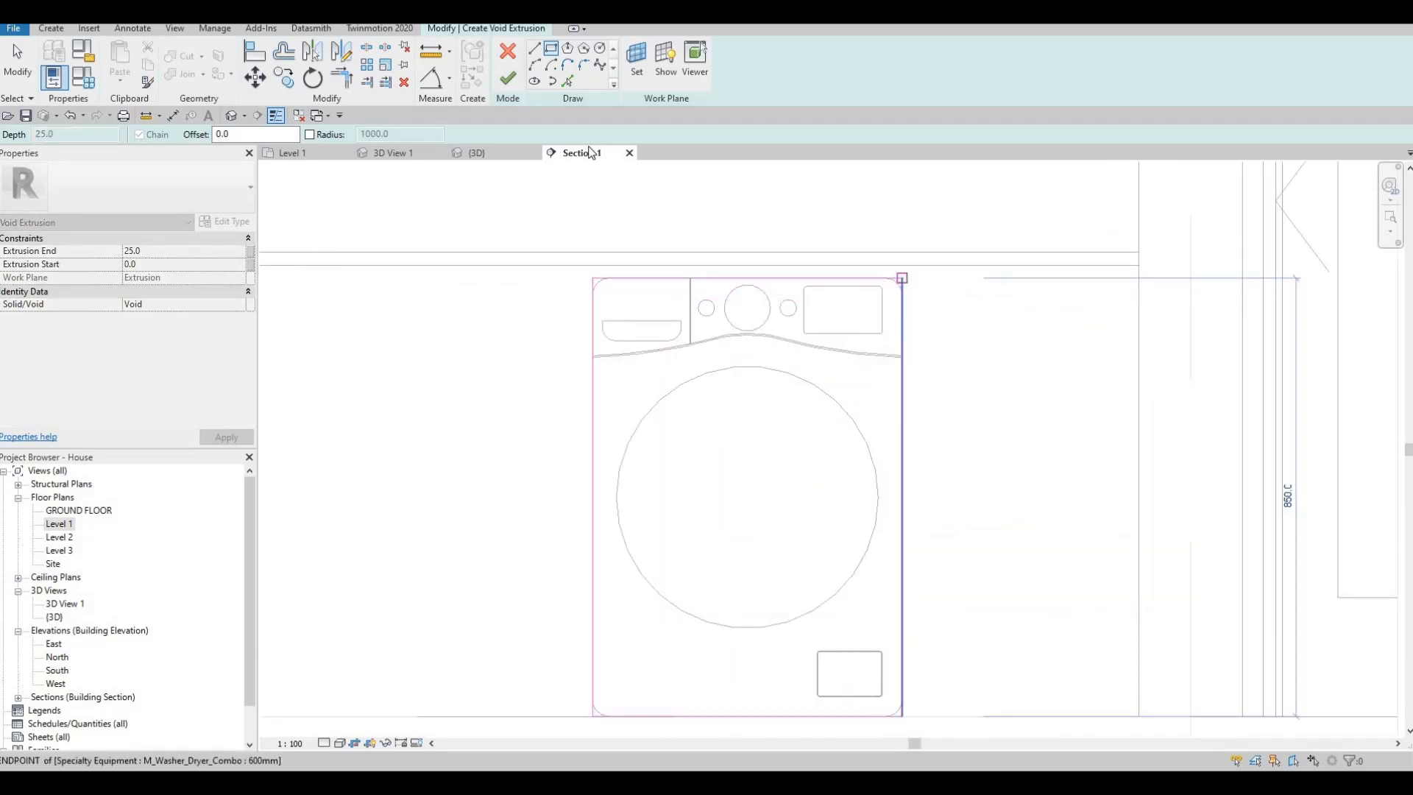
left_click(900, 288)
key("Escape")
left_click(507, 87)
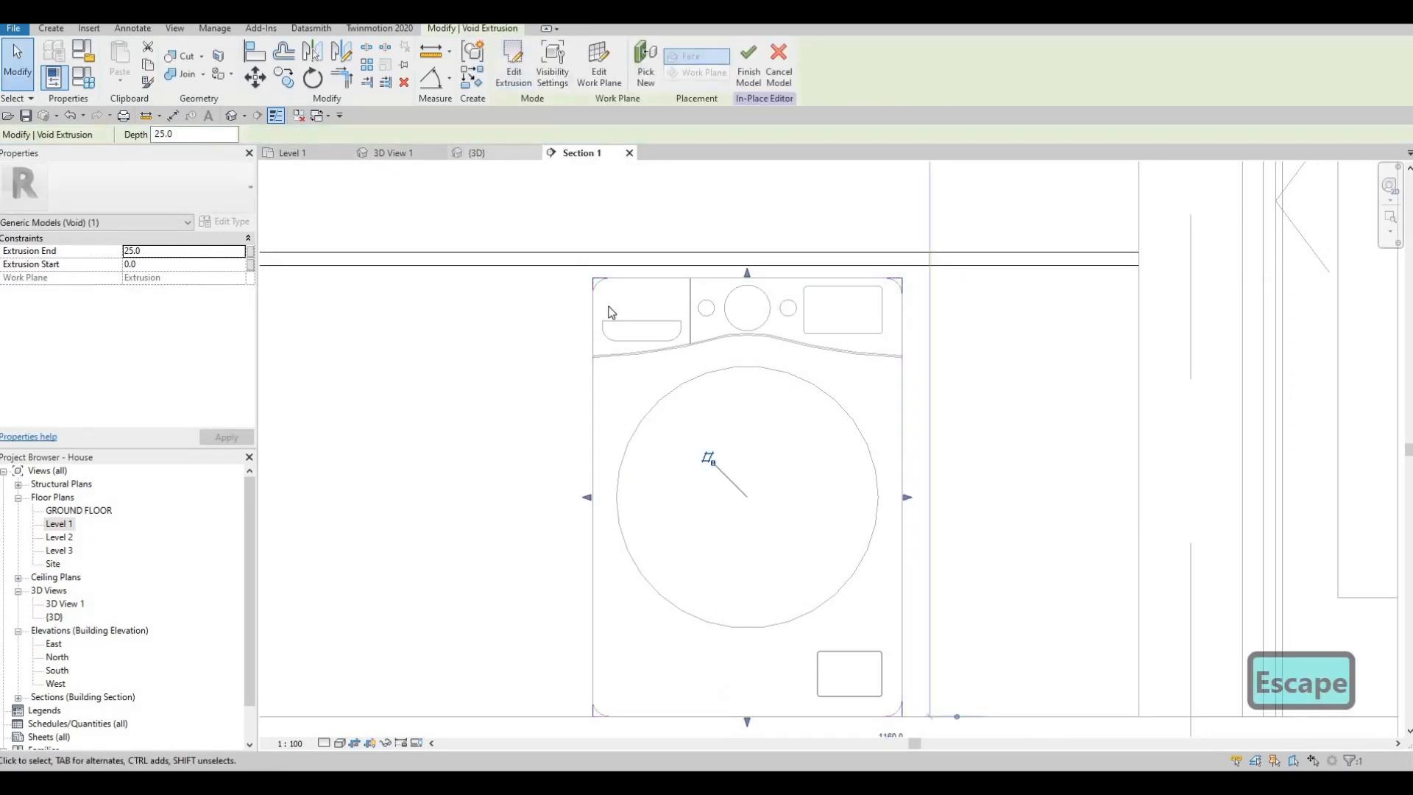
- In the 3D view, extend the washing machine void into the cabinet to about 515.8 mm deep and finish the in-place model
left_click(477, 153)
middle_click_drag(982, 533, 1148, 559, "shift")
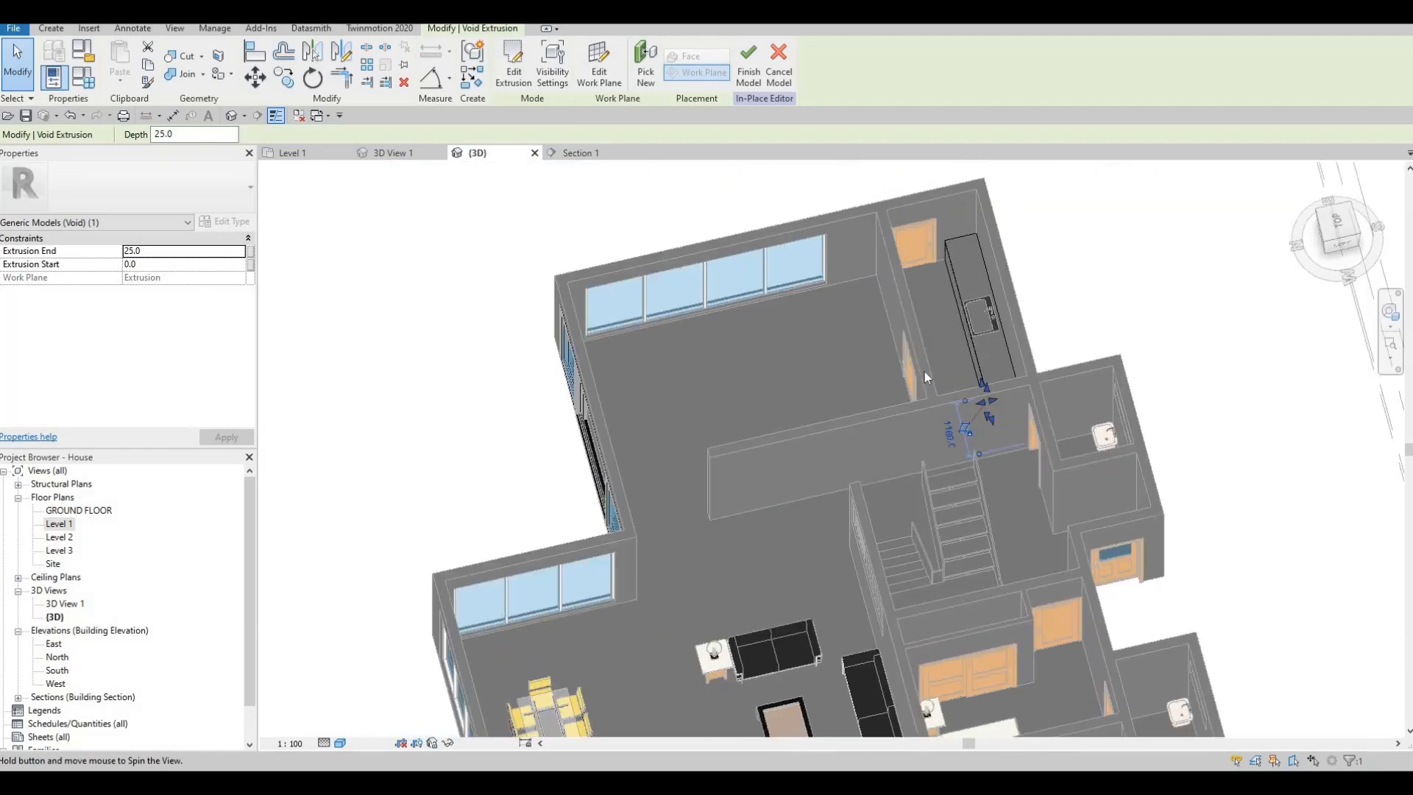
middle_click_drag(924, 373, 1020, 375, "shift")
scroll(1022, 447, "up", 6)
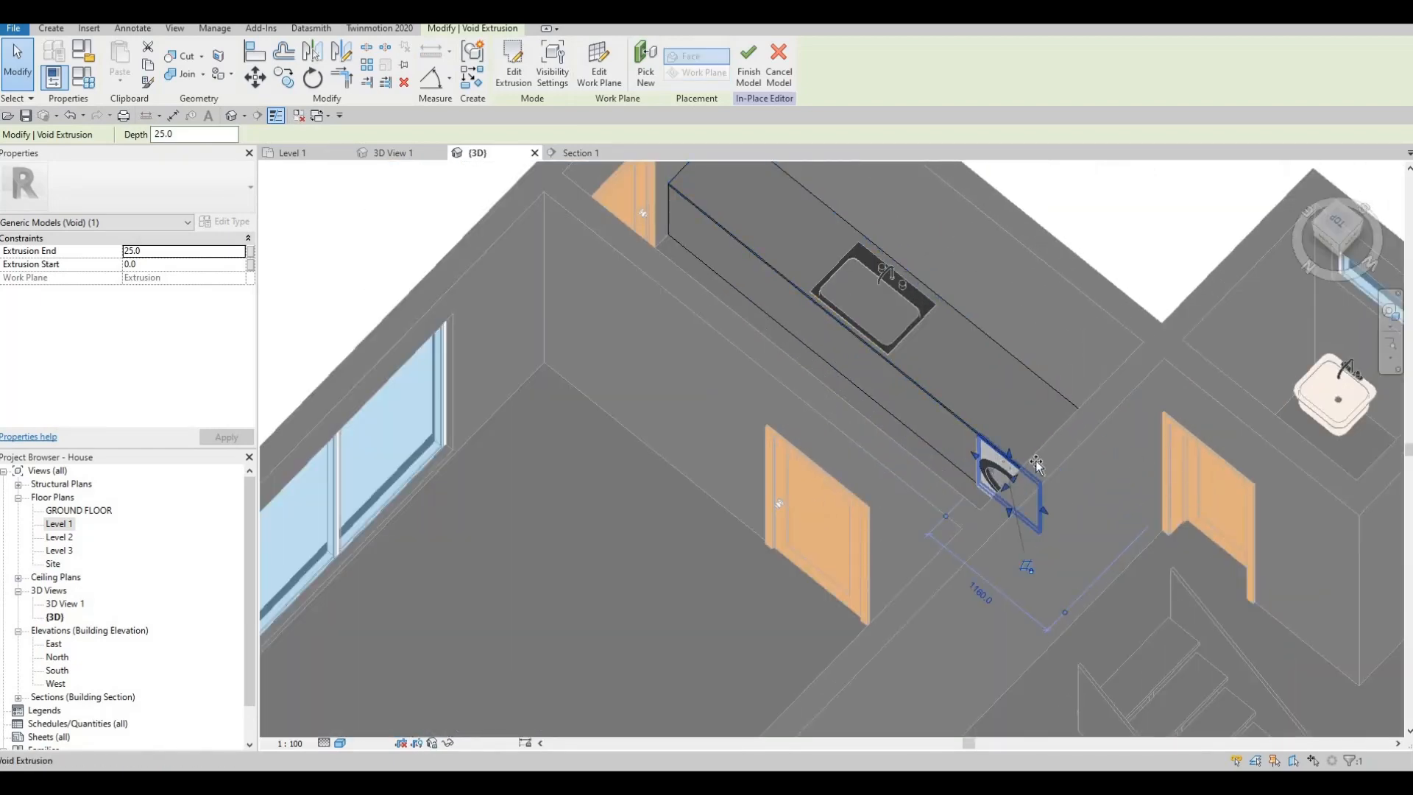
left_click_drag(1036, 463, 1058, 433)
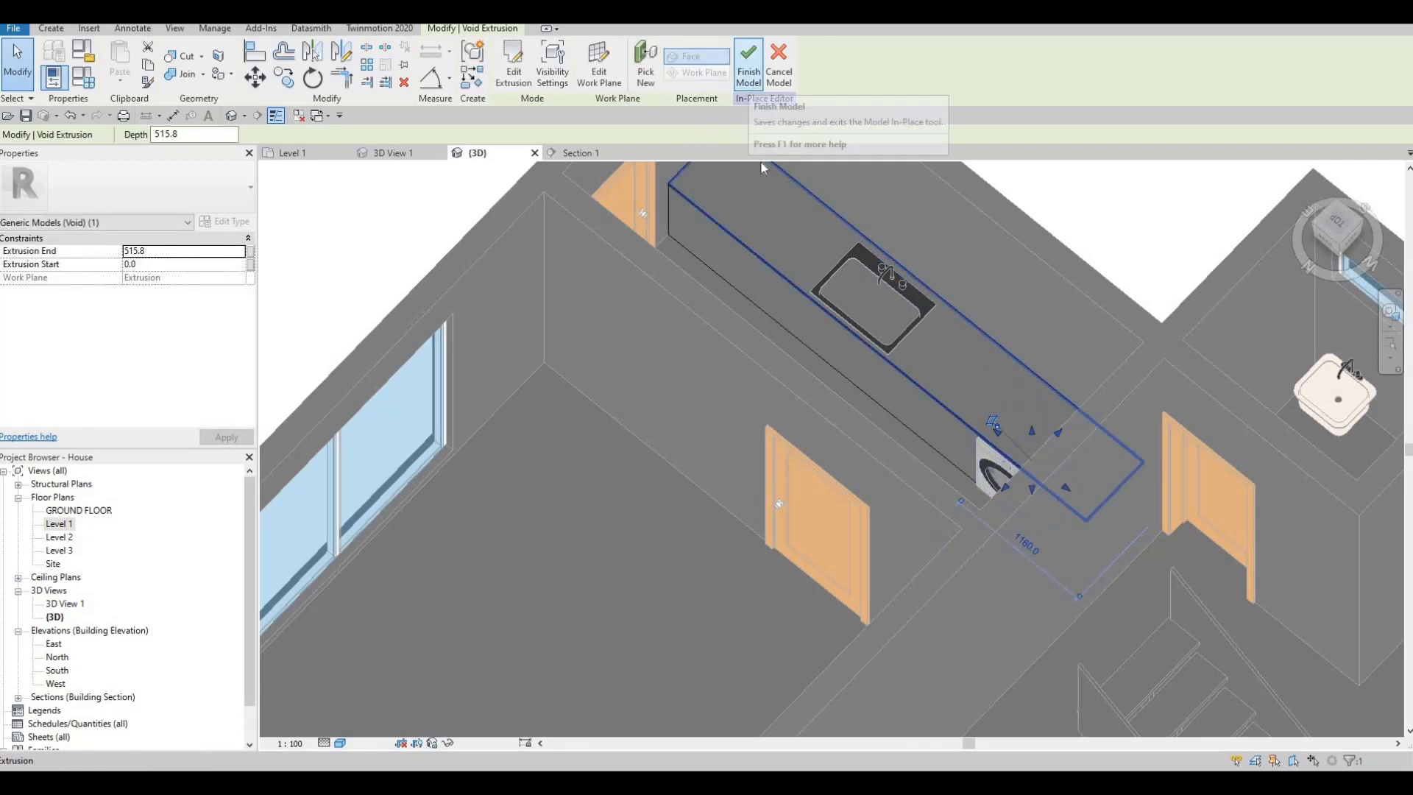
left_click(749, 78)
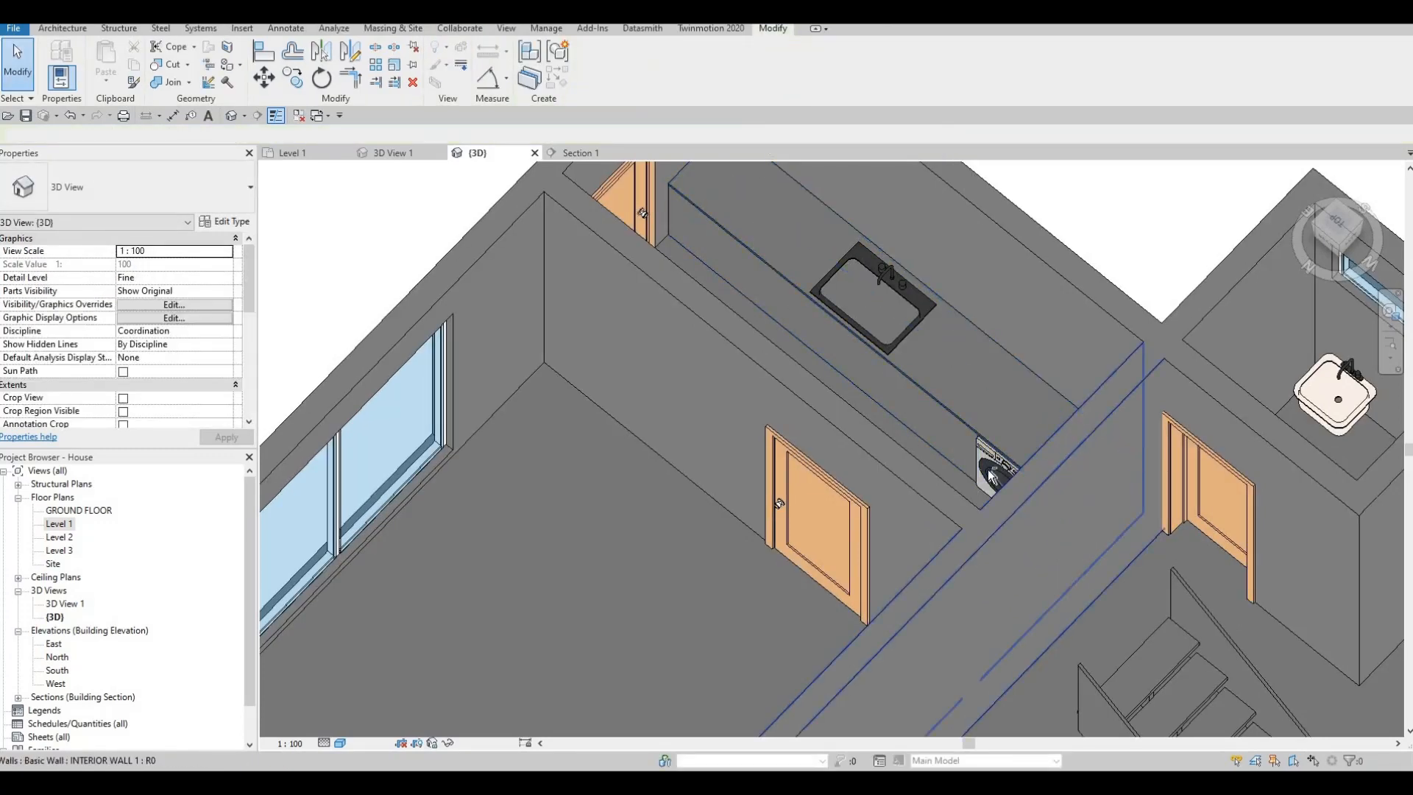
middle_click_drag(997, 470, 810, 446, "shift")
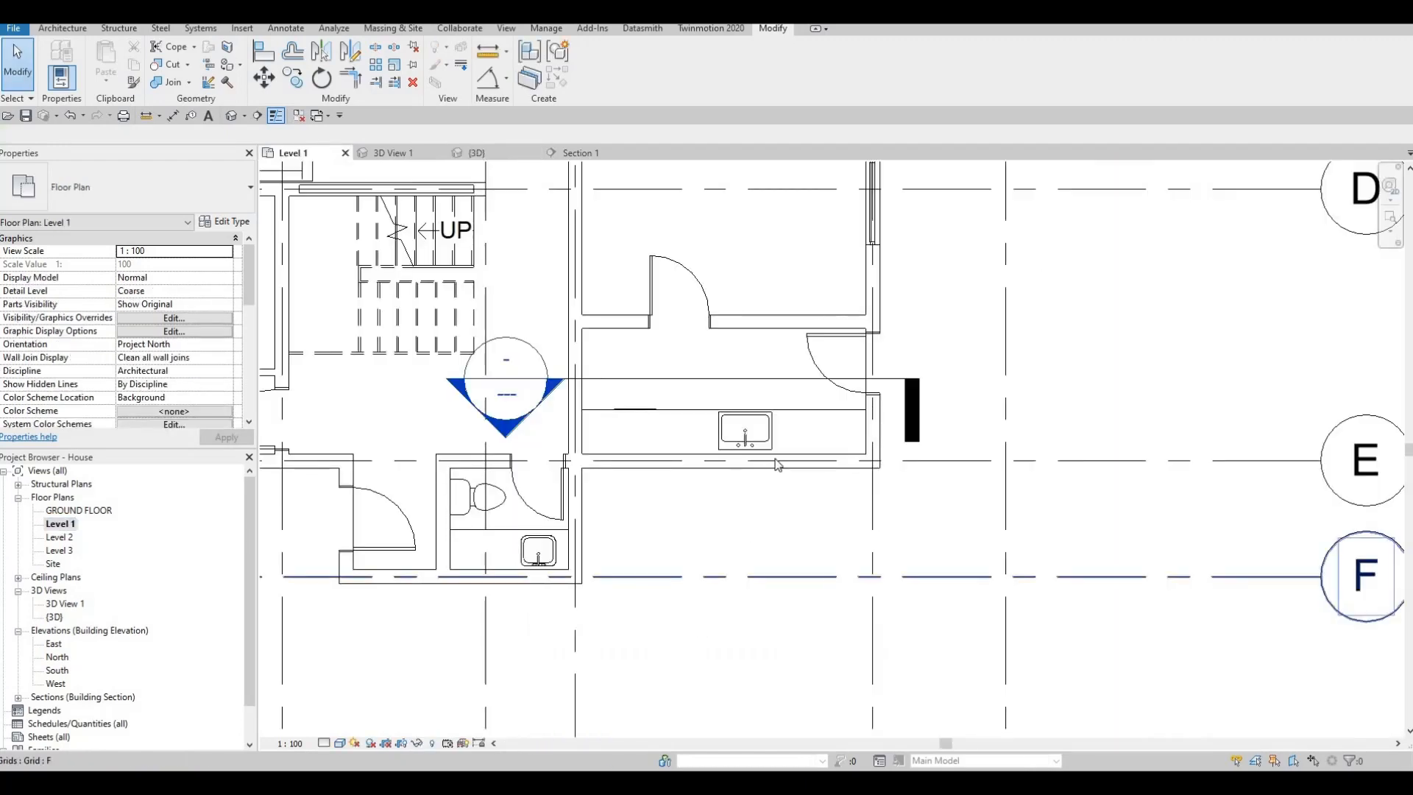
middle_click_drag(778, 462, 760, 491)
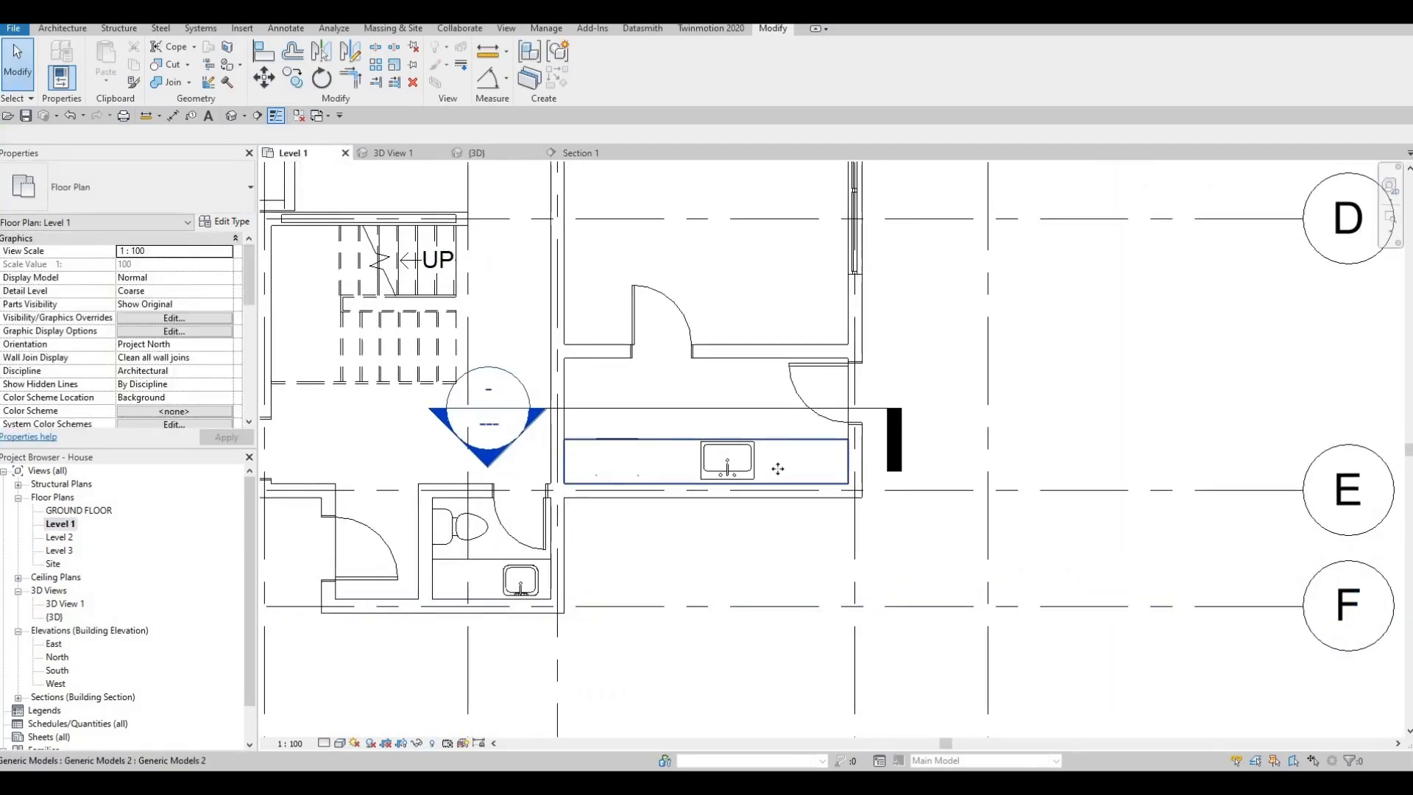
- Edit the counter's in-place model in the Level 1 plan and sketch a void extrusion rectangle around the sink bowl, about 420 mm front to back
left_click(778, 468)
left_click(596, 62)
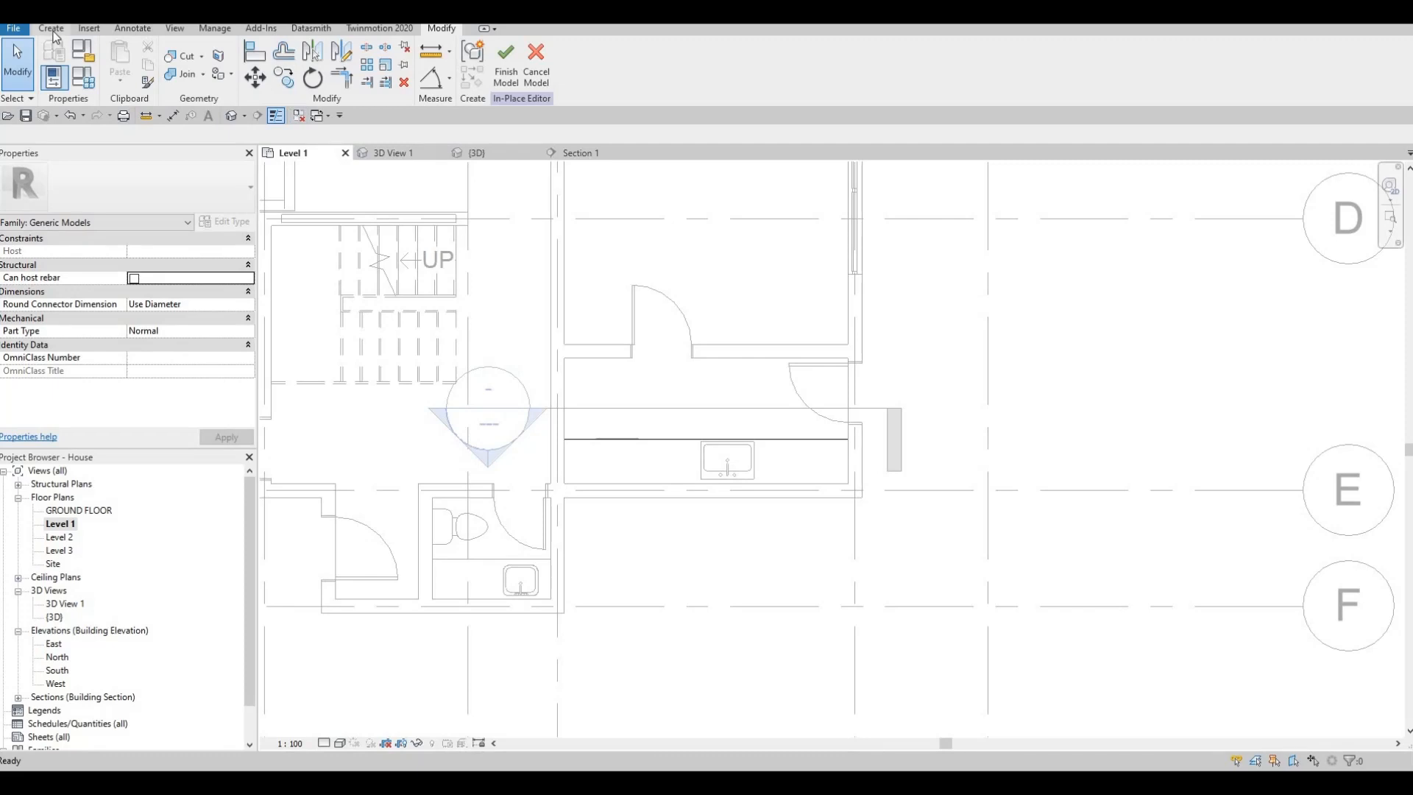
left_click(52, 31)
left_click(283, 81)
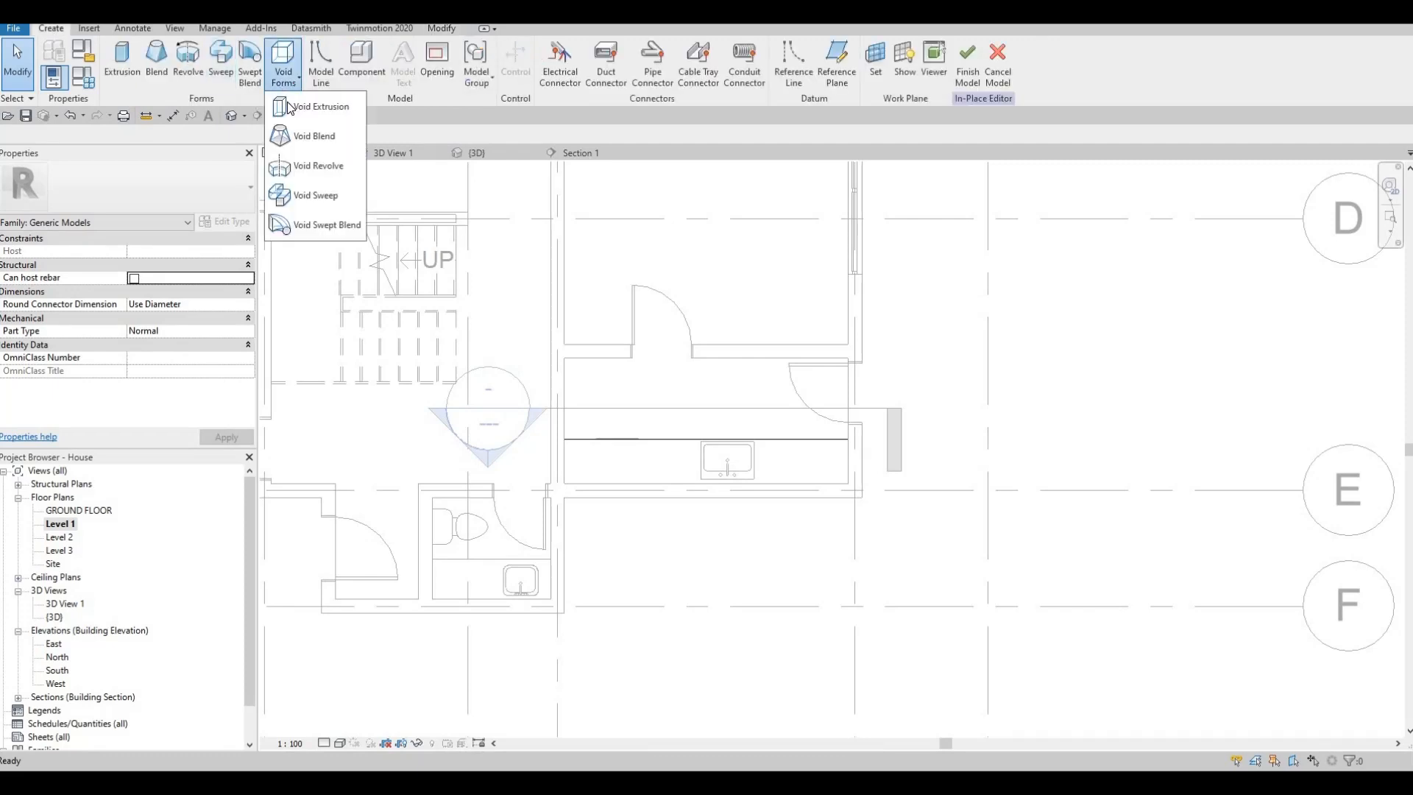
left_click(316, 108)
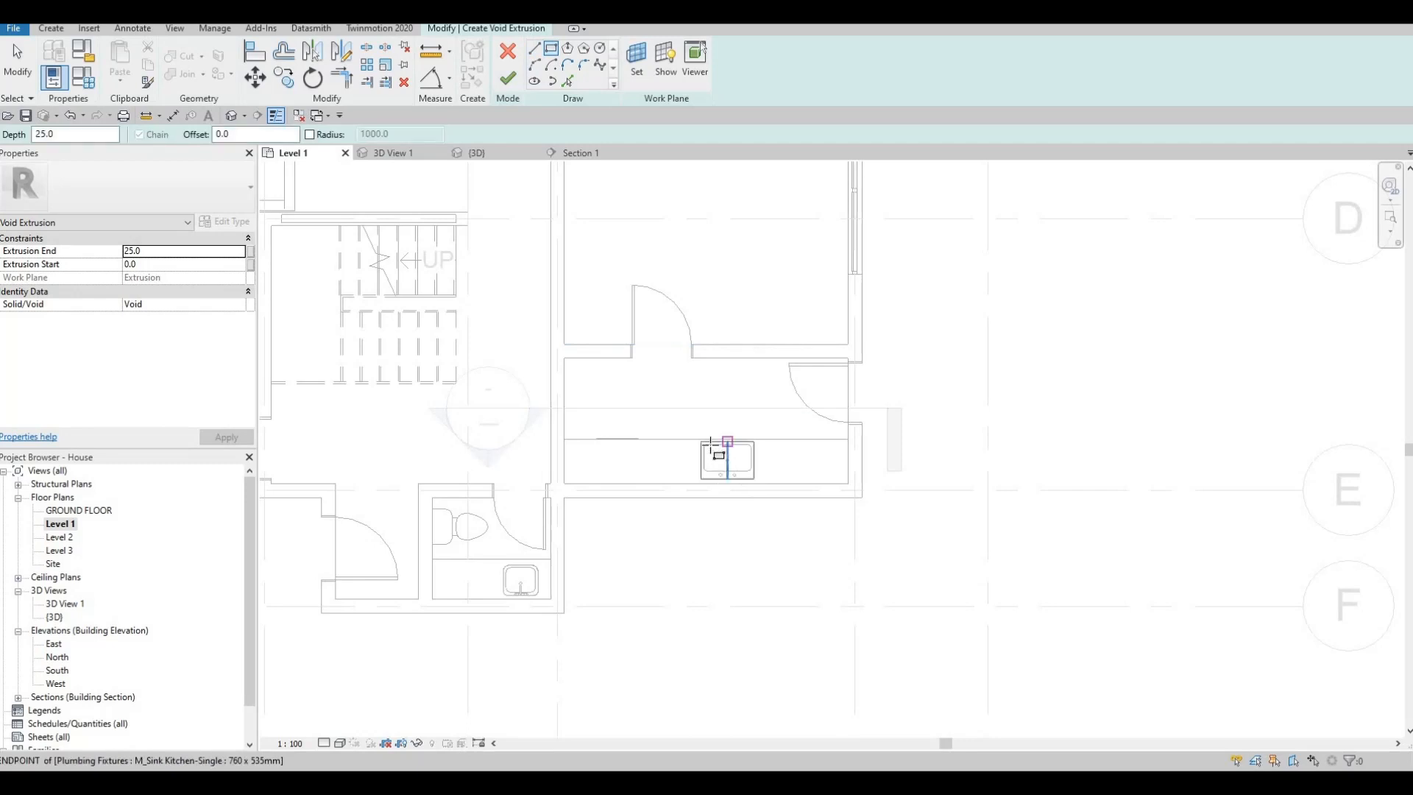
scroll(726, 449, "up", 5)
scroll(655, 407, "up", 4)
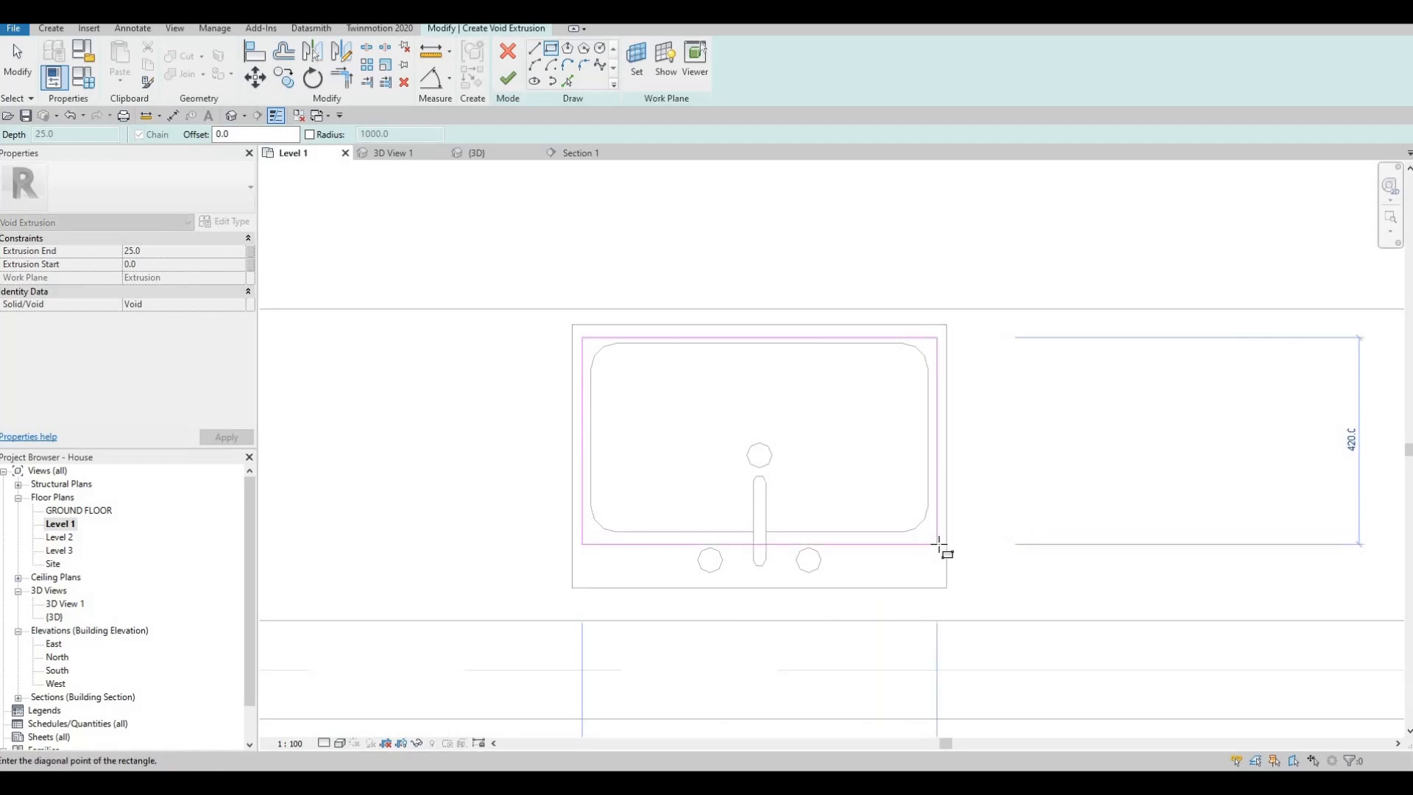
key("Escape")
key("Escape")
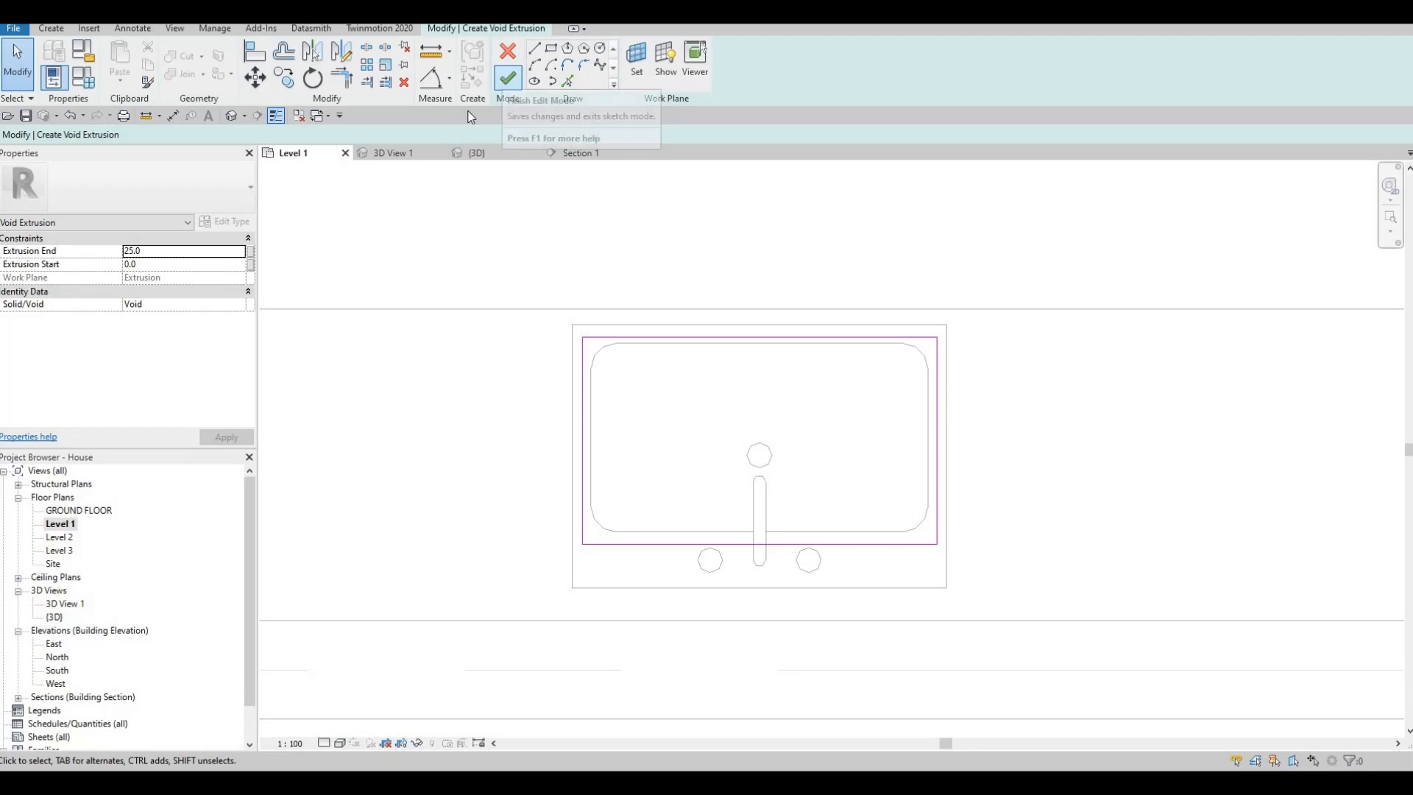
left_click(507, 78)
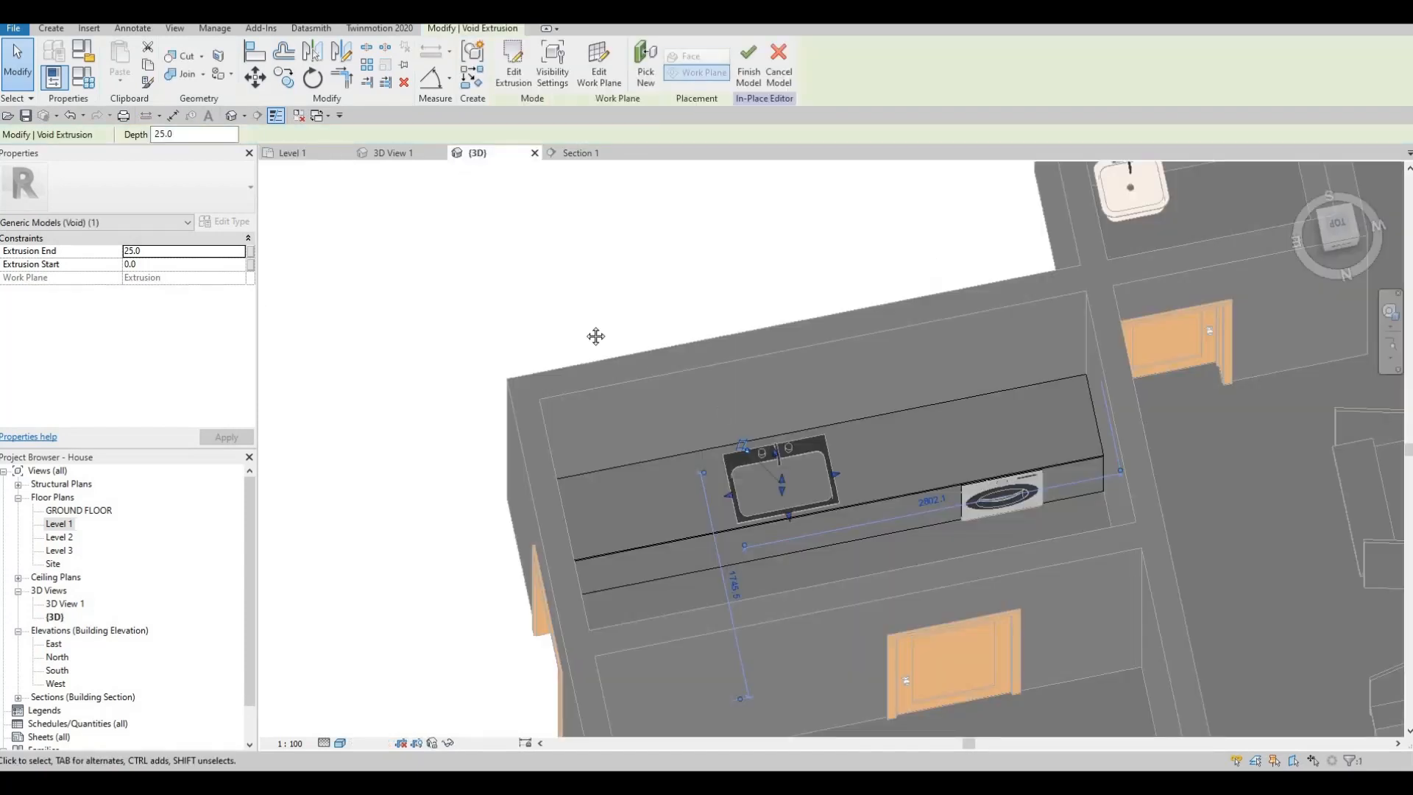
- Stretch the sink void vertically in the 3D view to an extrusion end of about 563.5 mm and a start of about -320.5 mm
scroll(562, 393, "up", 4)
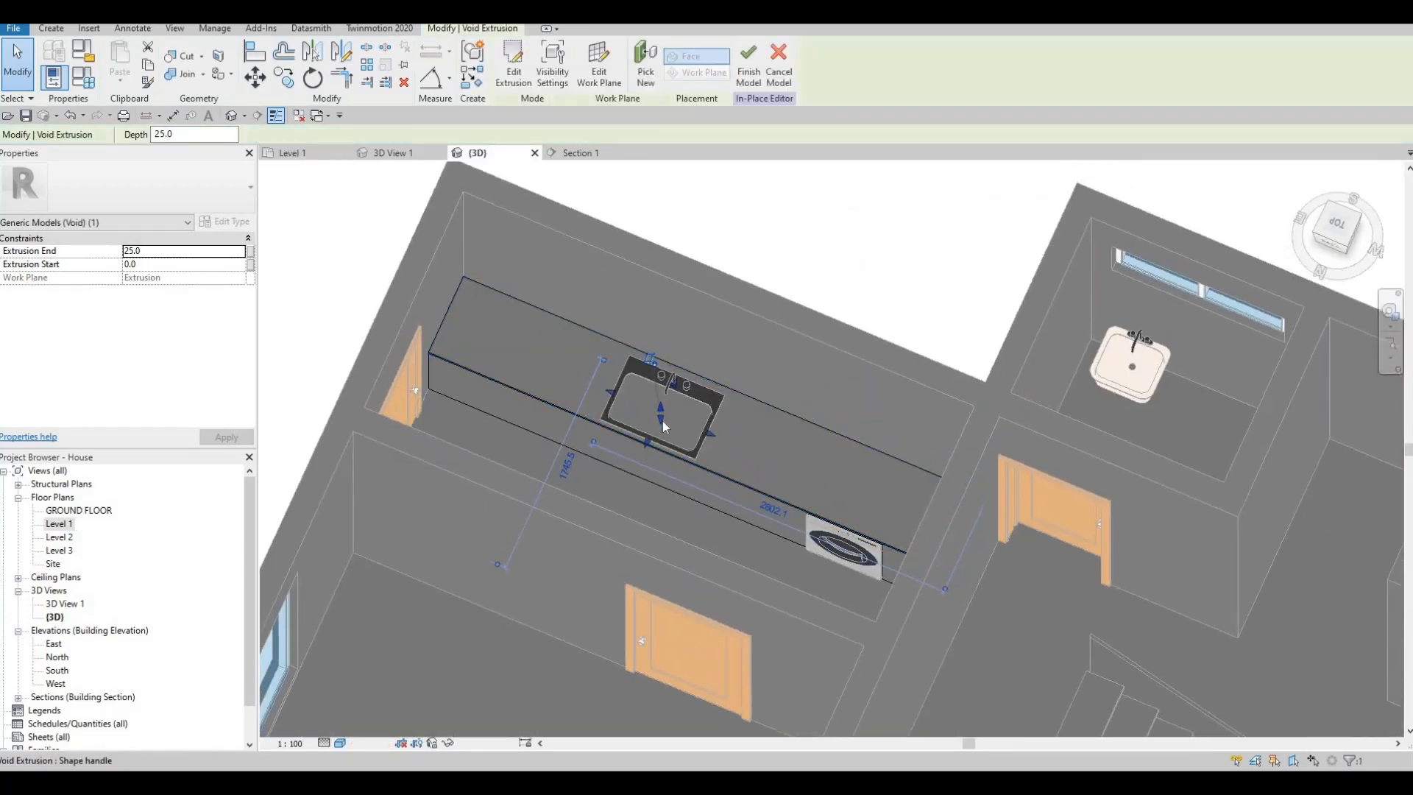
mouse_move(664, 401)
middle_mouse_down("shift")
mouse_move(667, 379)
mouse_move(658, 422)
middle_mouse_up("shift")
left_click_drag(660, 421, 669, 410)
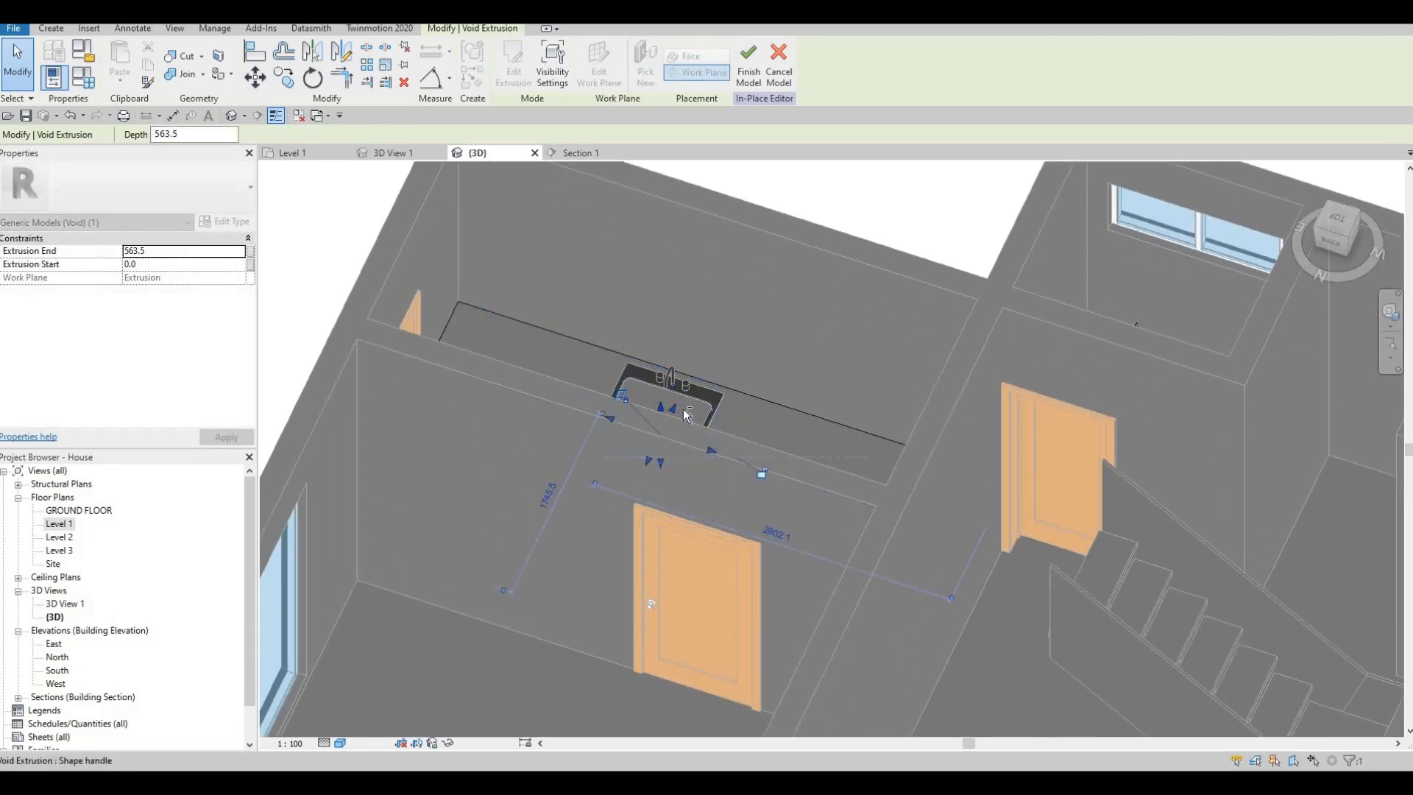
middle_click_drag(659, 398, 661, 402, "shift")
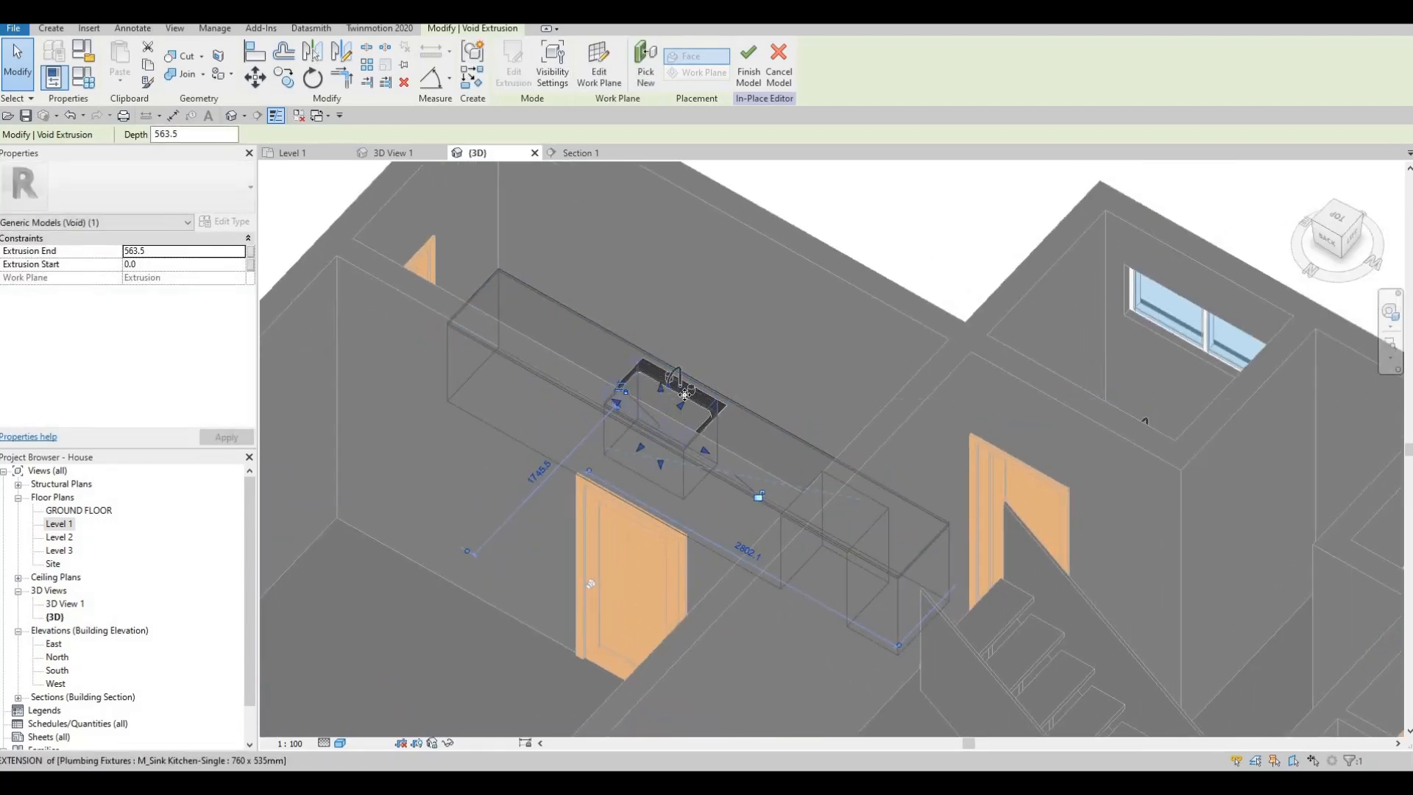
left_click_drag(660, 404, 661, 370)
middle_click_drag(571, 413, 620, 422, "shift")
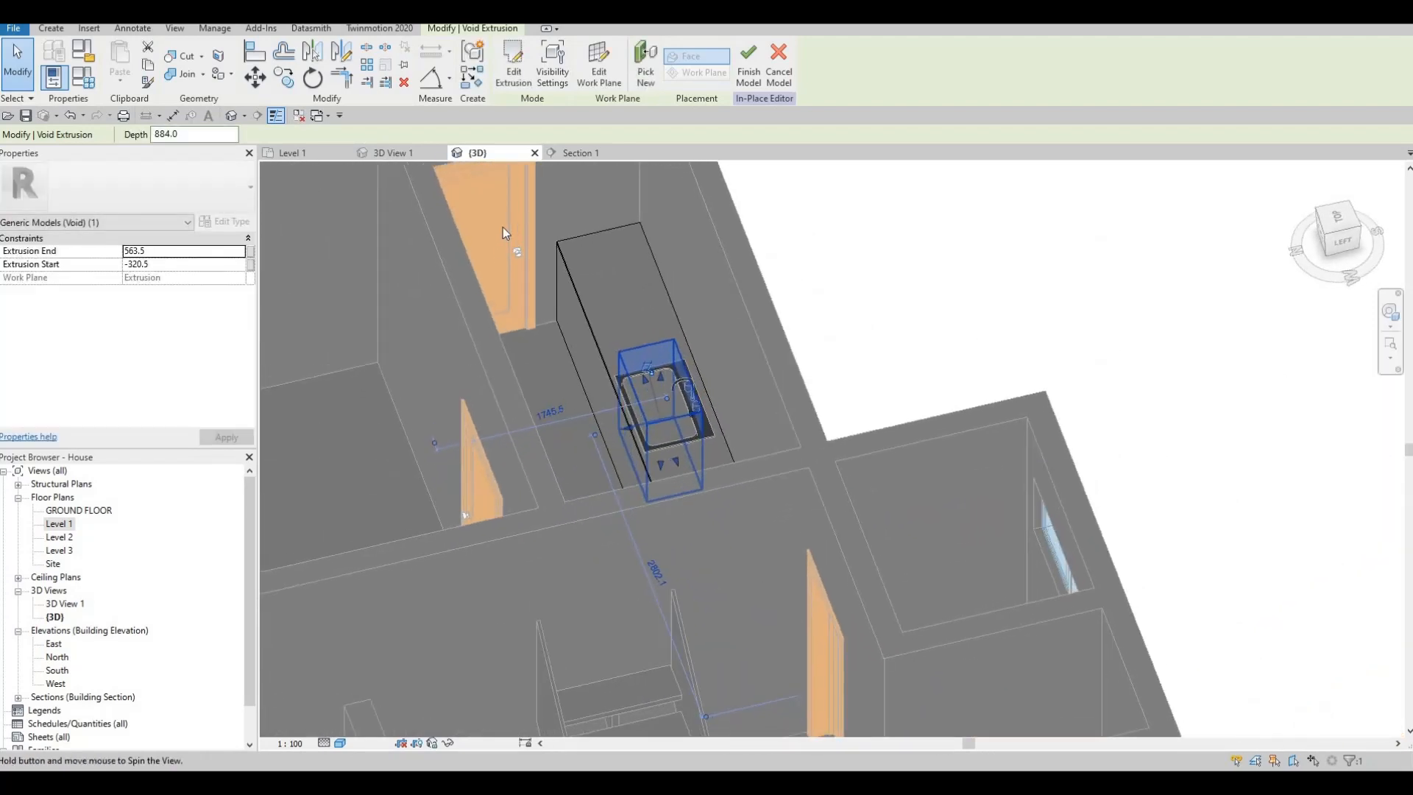
- Apply Cut Geometry to the counter around the sink bowl and finish the in-place model
left_click(184, 57)
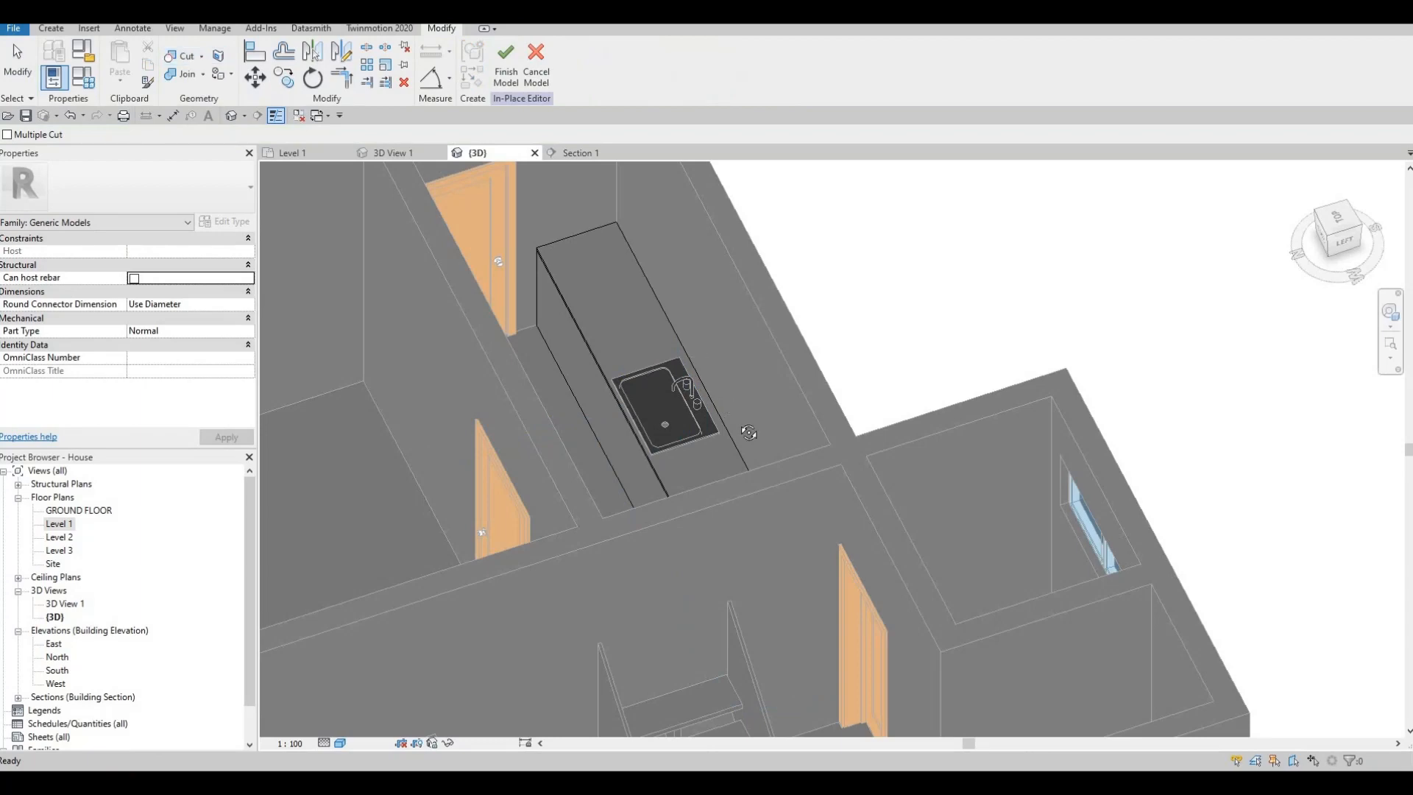
middle_click_drag(662, 435, 696, 430, "shift")
scroll(641, 414, "up", 4)
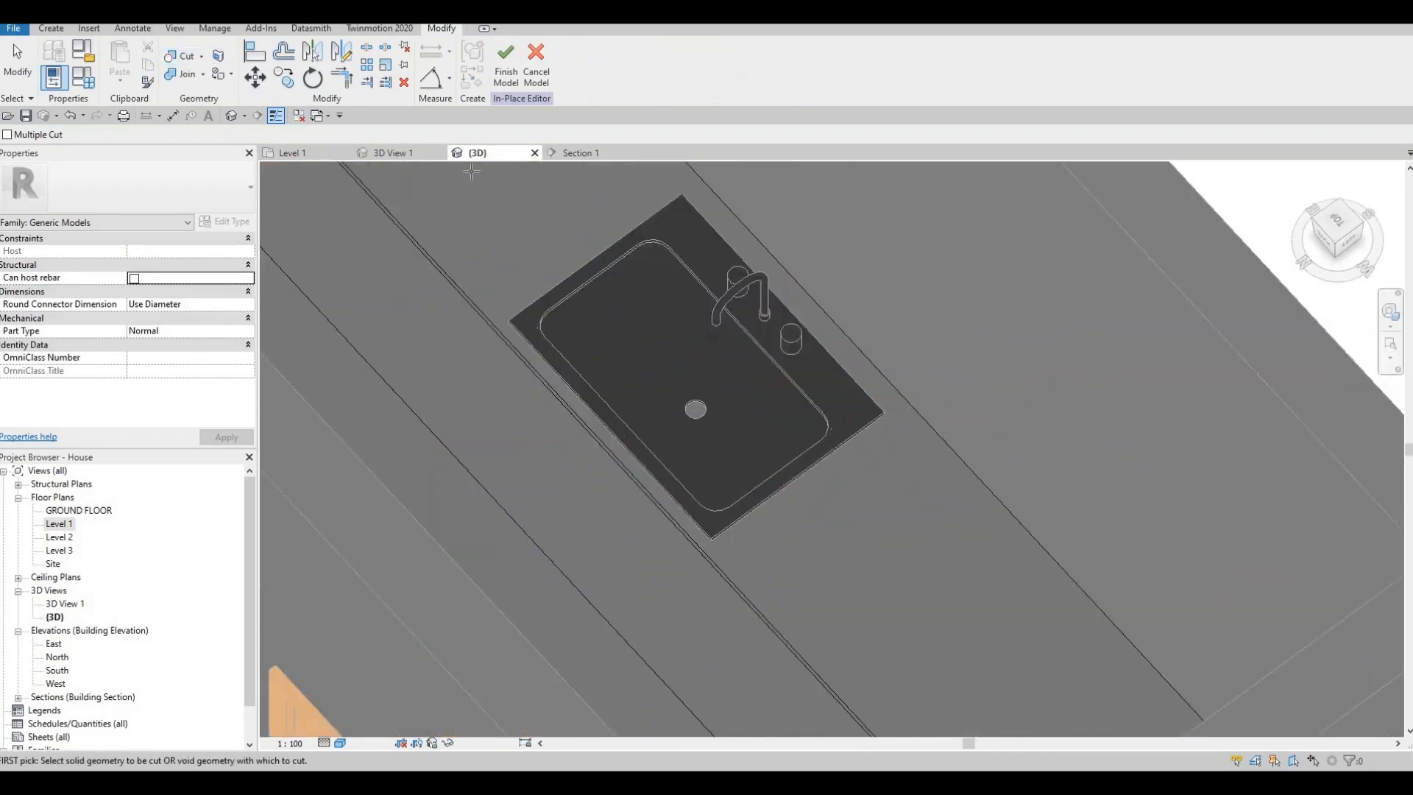
left_click(506, 70)
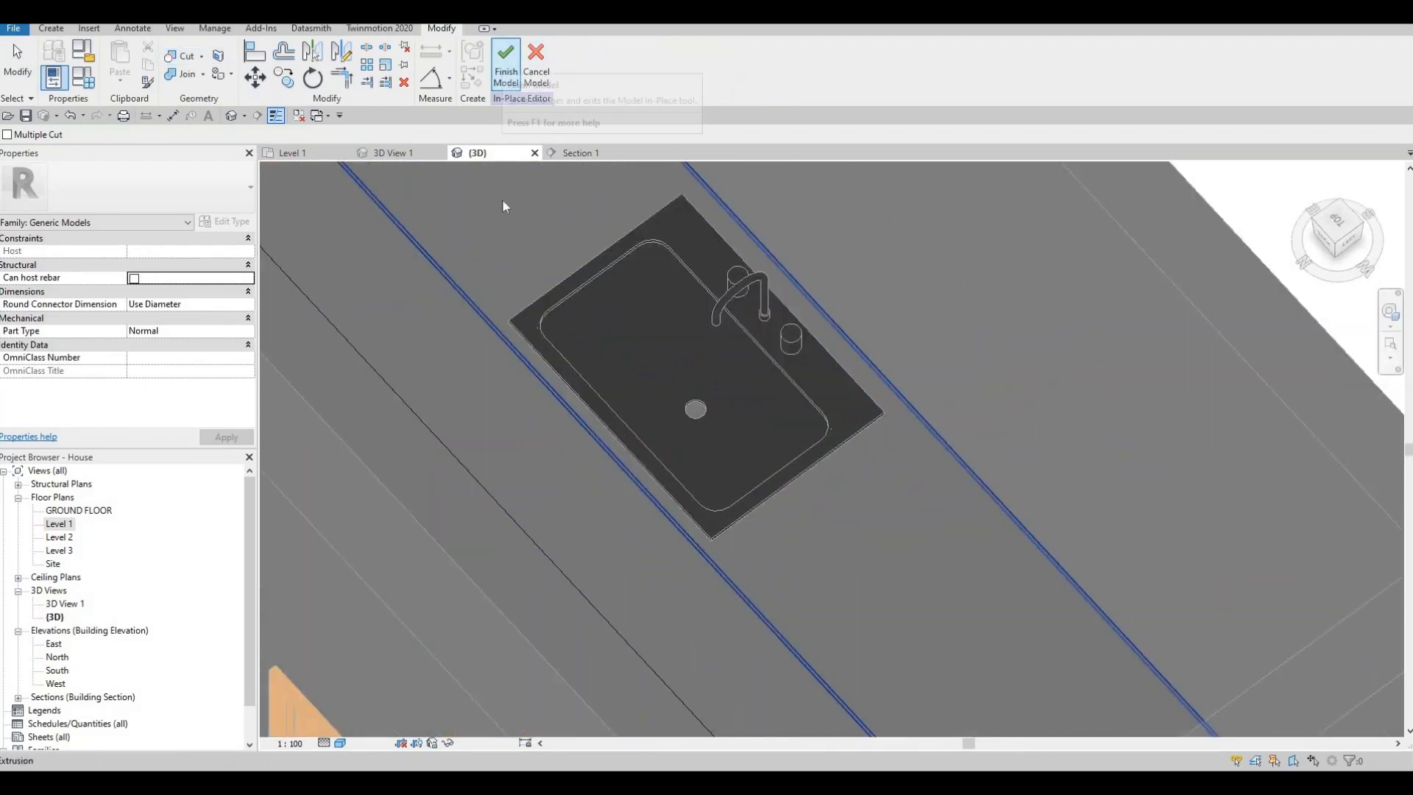
scroll(641, 276, "down", 4)
middle_click_drag(502, 303, 523, 240, "shift")
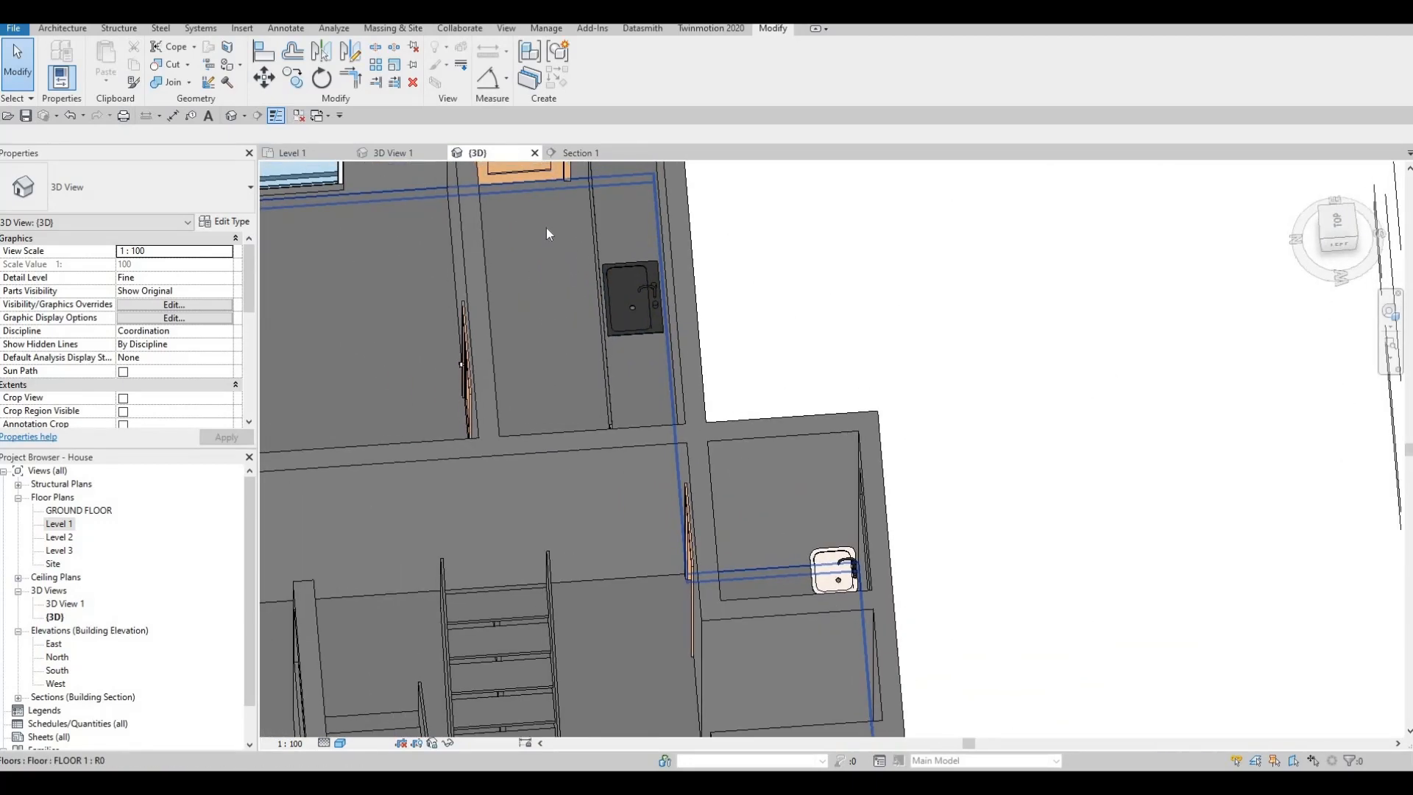
- Open the Section 1 view and inspect the whole counter front with the sink and washing machine
left_click(580, 153)
middle_click_drag(745, 309, 831, 329)
scroll(832, 328, "down", 6)
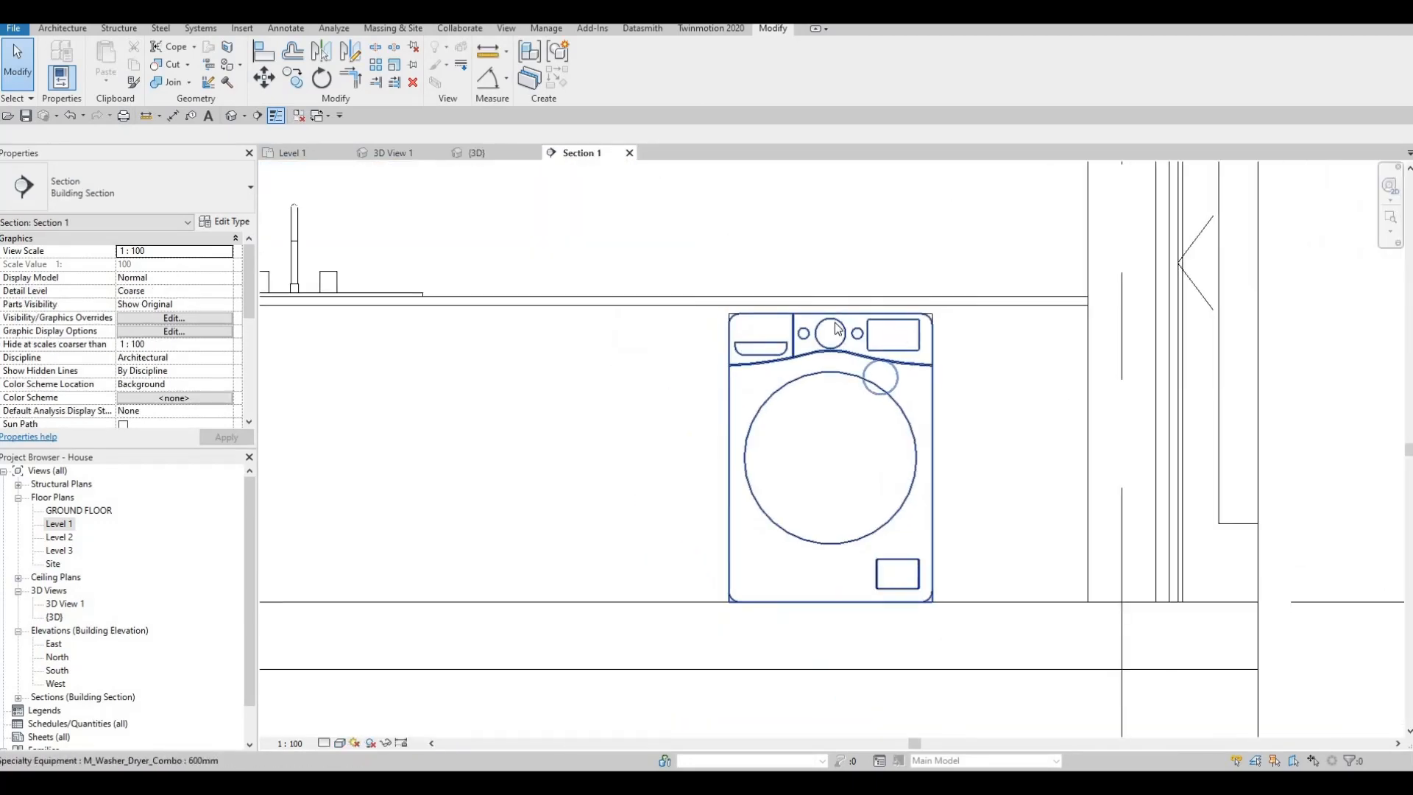
key("Escape")
middle_click_drag(675, 310, 736, 321)
middle_click_drag(581, 328, 806, 318)
scroll(802, 320, "down", 2)
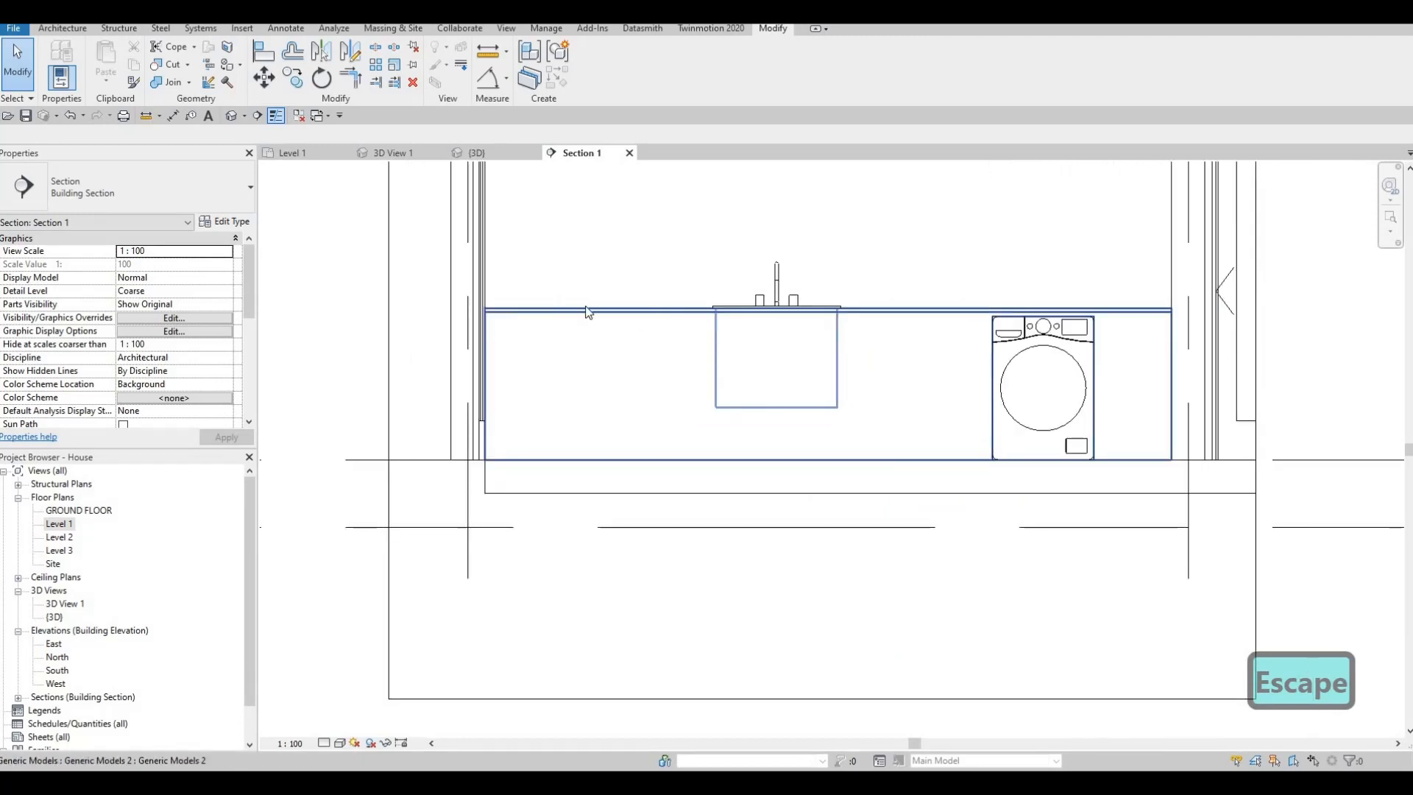
middle_click_drag(674, 358, 649, 361)
middle_click_drag(655, 425, 590, 402)
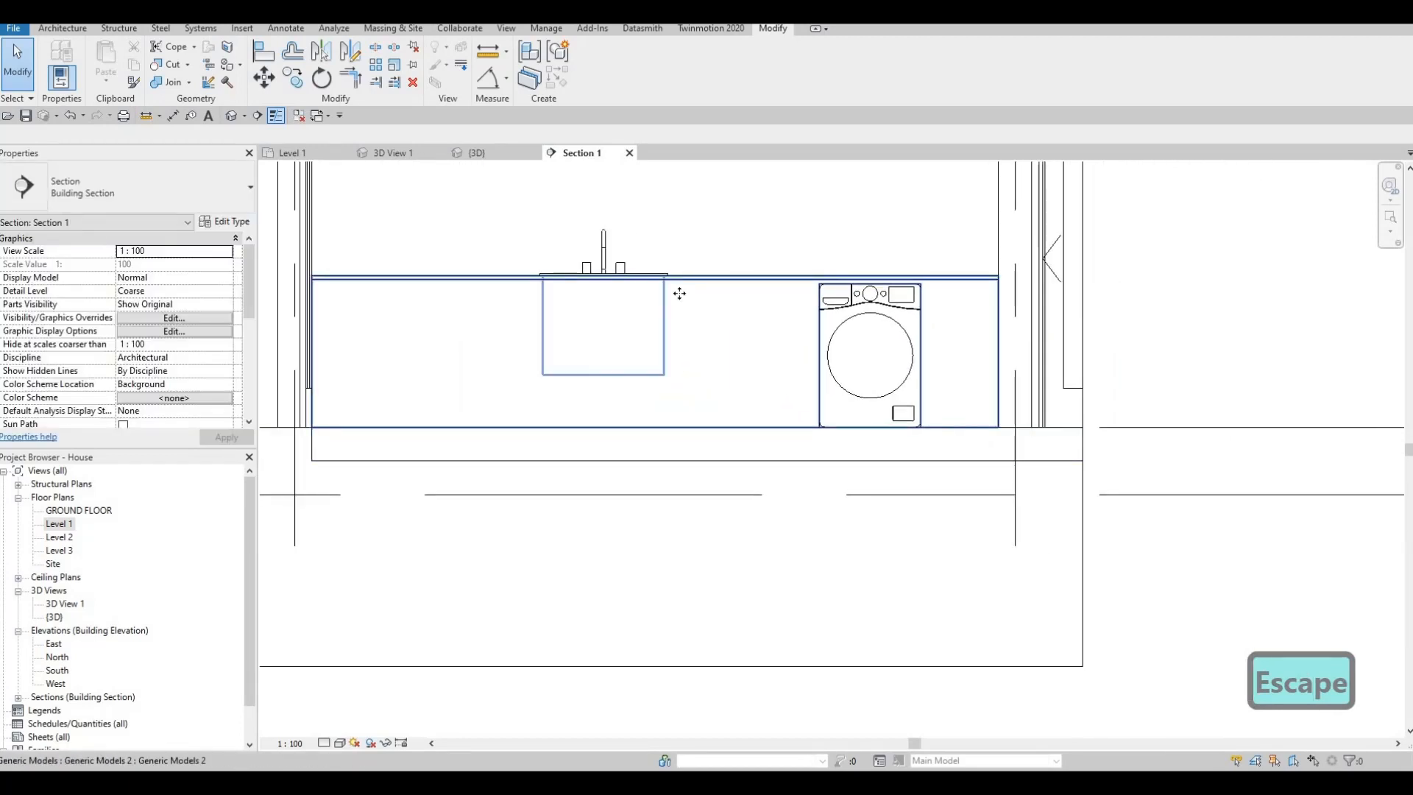
left_click(596, 316)
key("Escape")
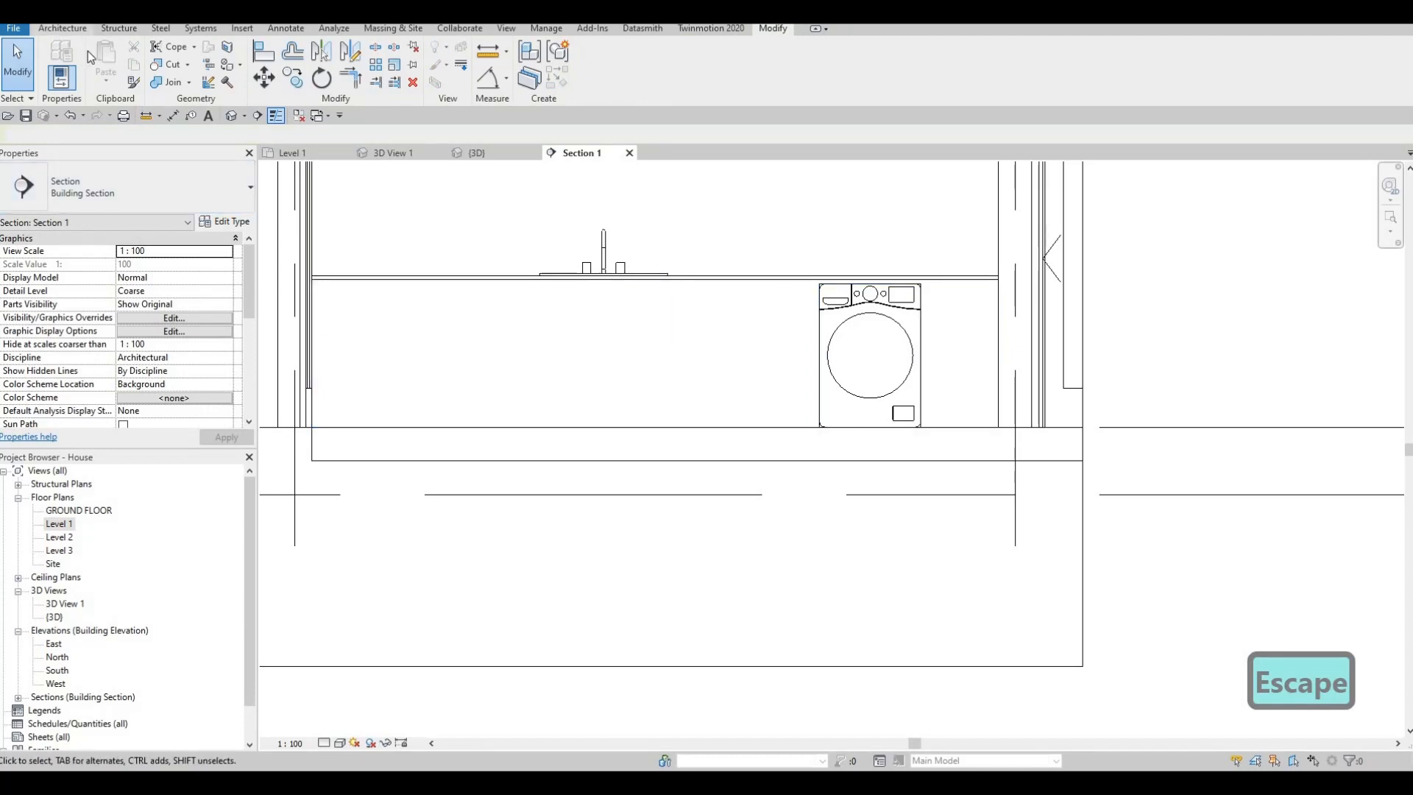
- Edit the counter's in-place model and start a solid extrusion, picking the cabinet's front face as the work plane
left_click(441, 405)
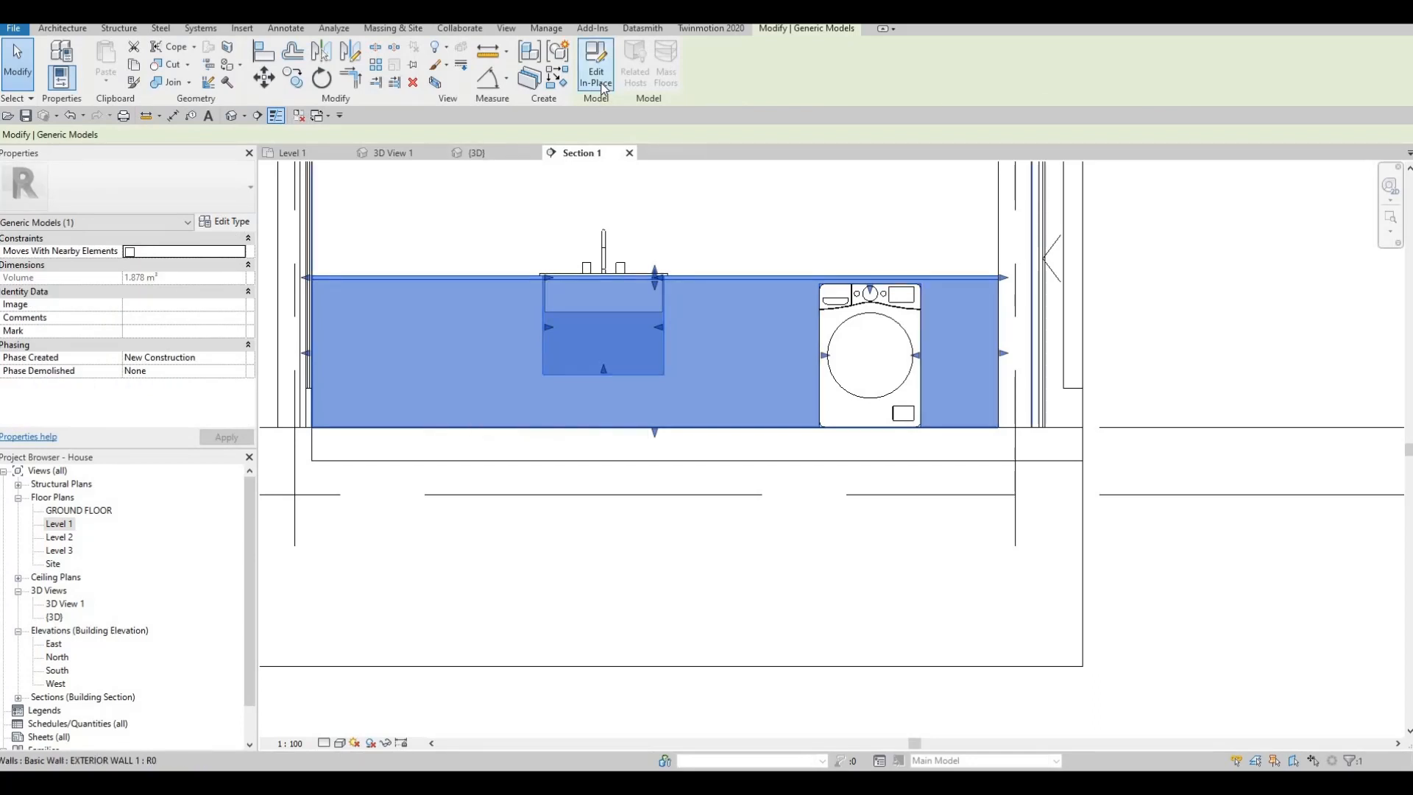
left_click(598, 77)
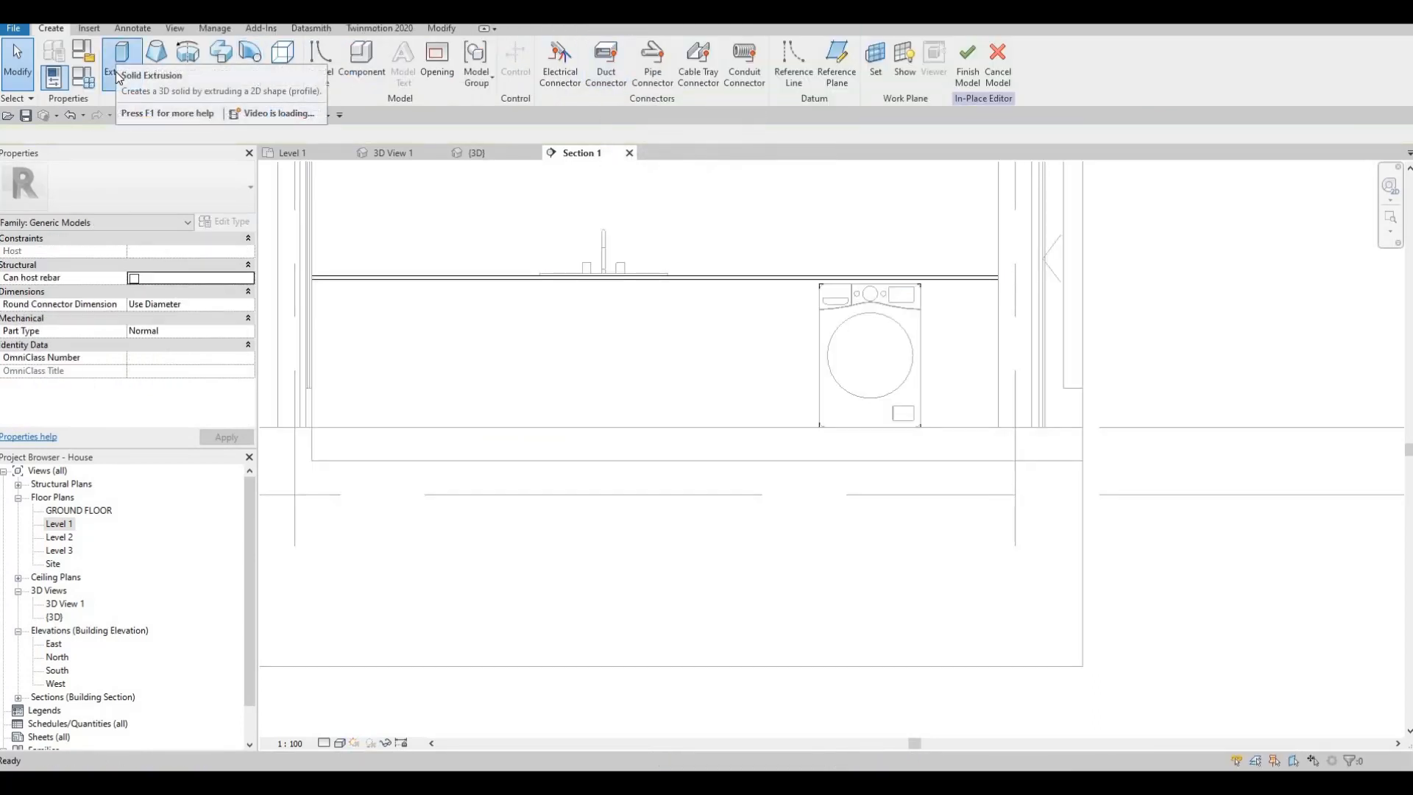
left_click(117, 77)
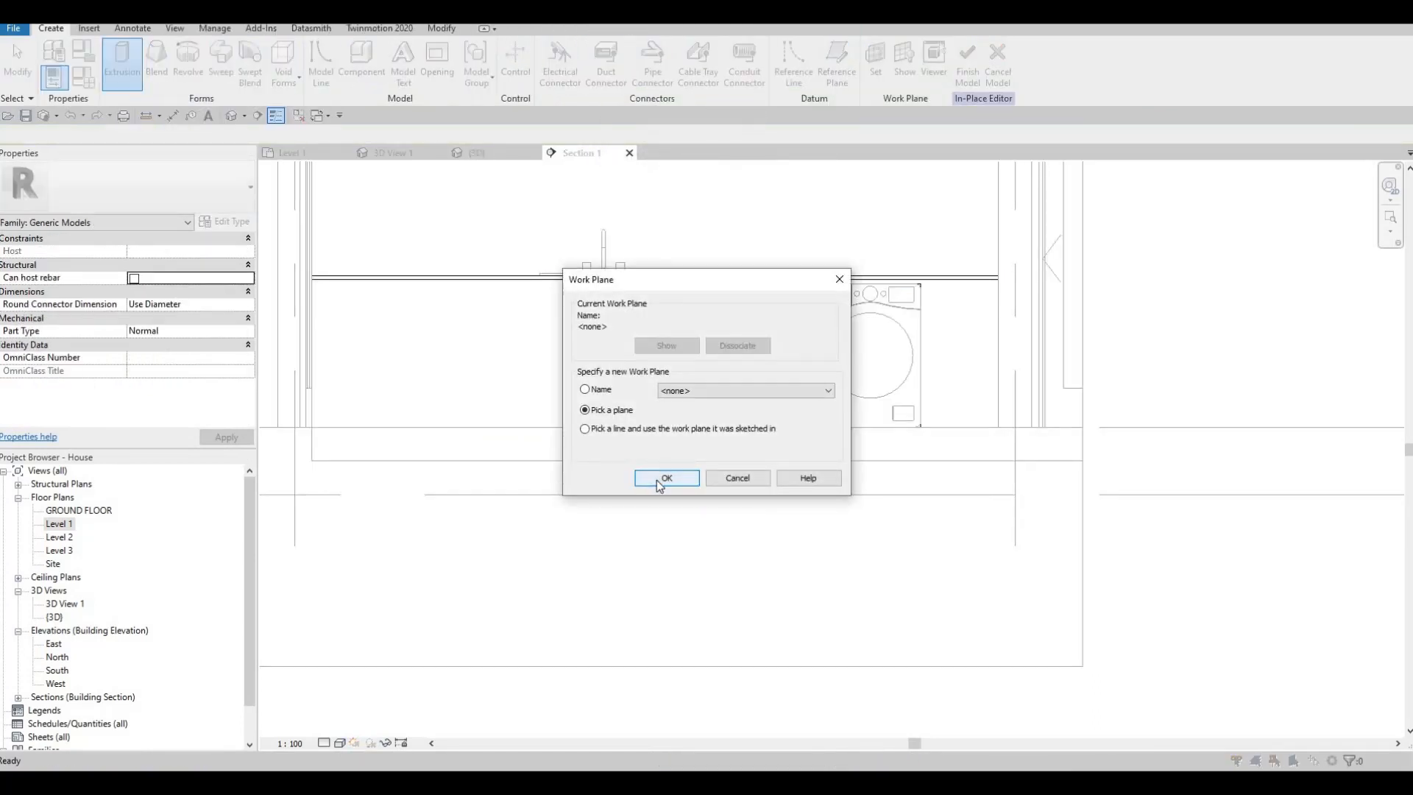
key("Return")
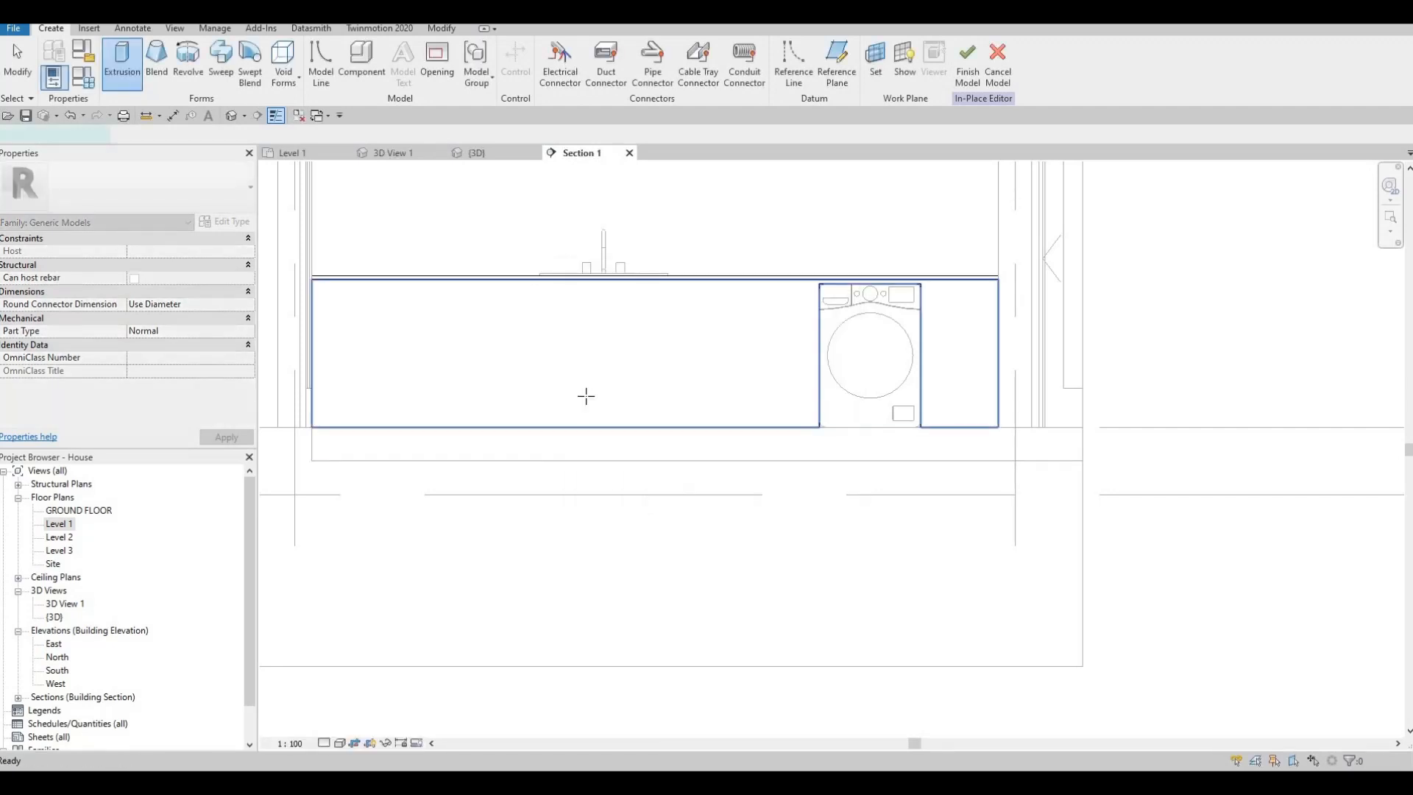
left_click(672, 393)
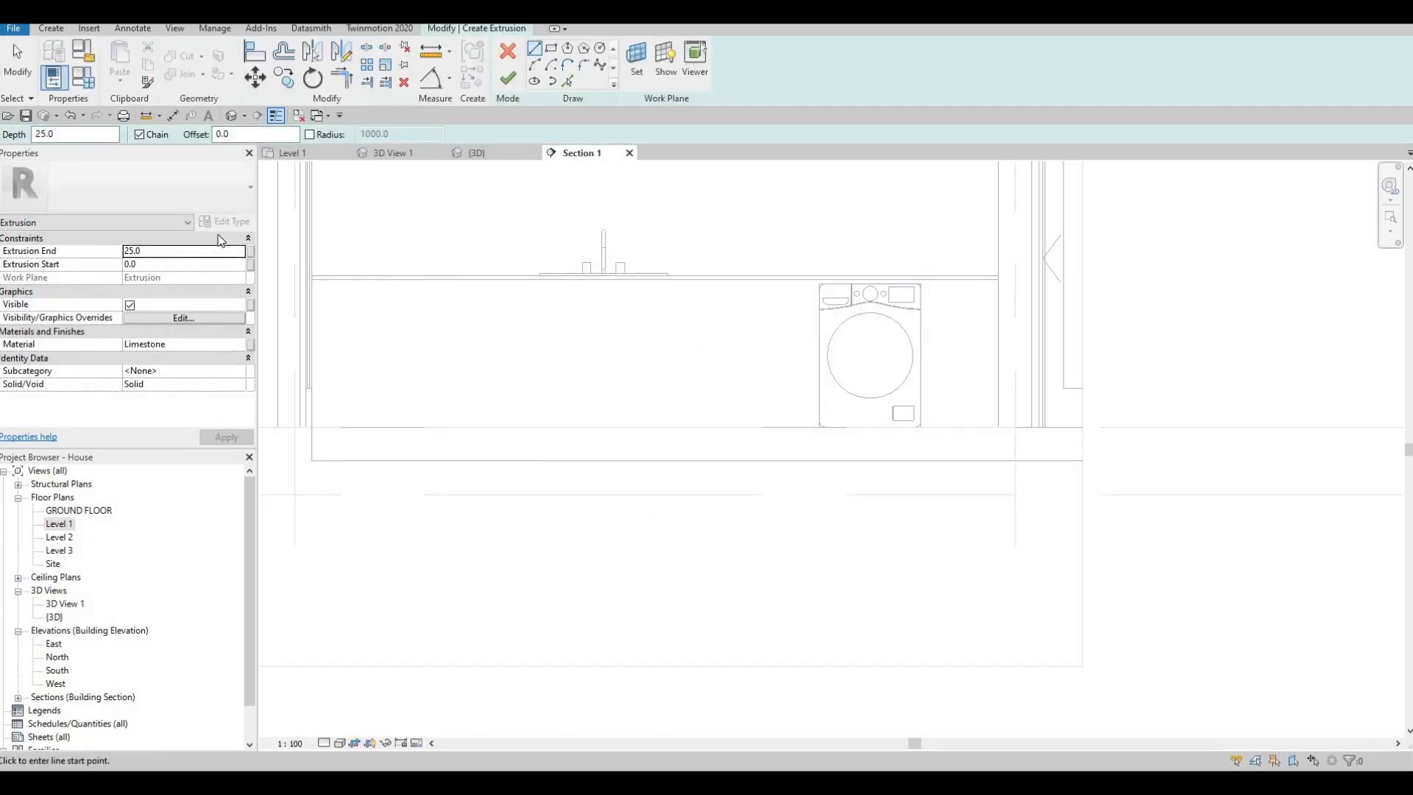
- Set the new extrusion's material to Glulam 28h, searching the project materials for "G"
left_click(242, 345)
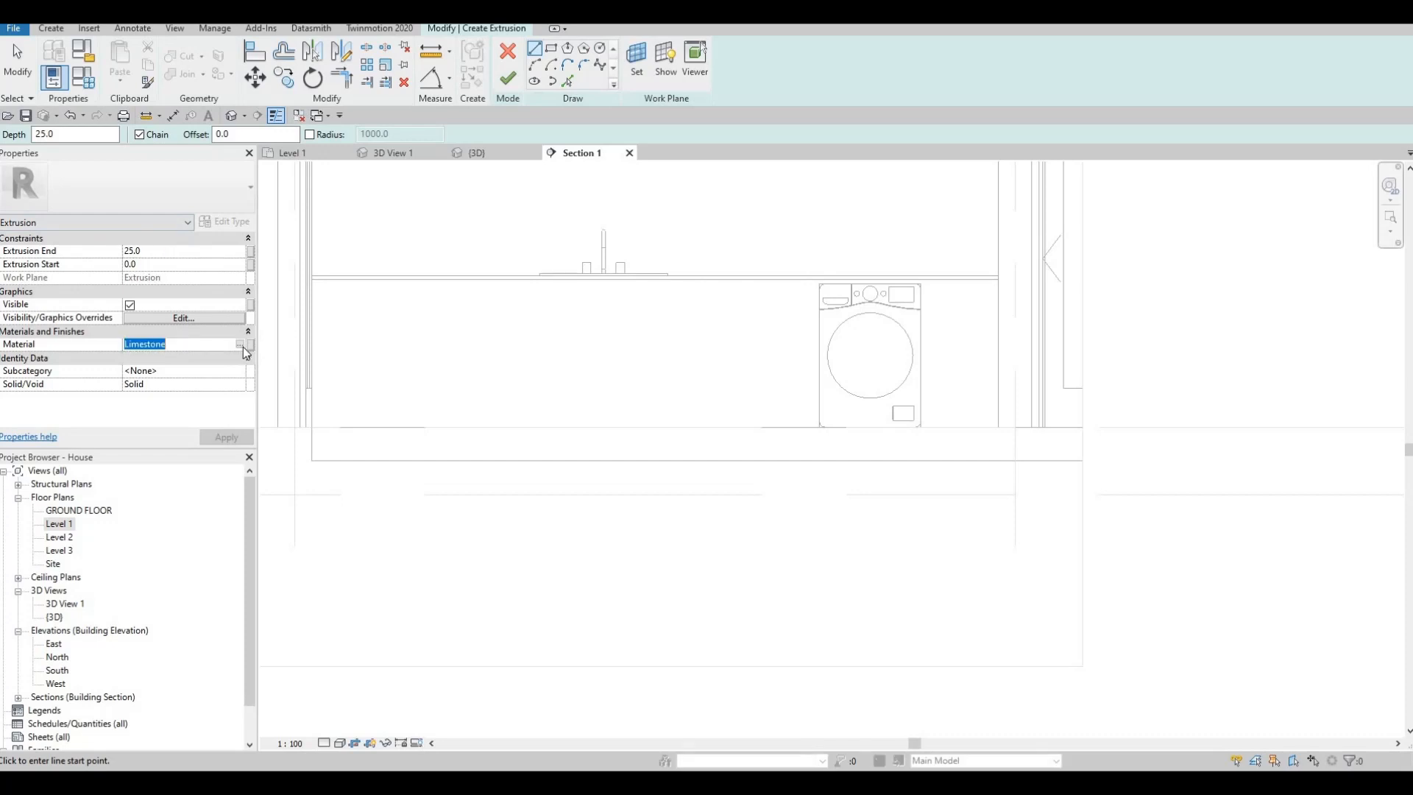
left_click(240, 344)
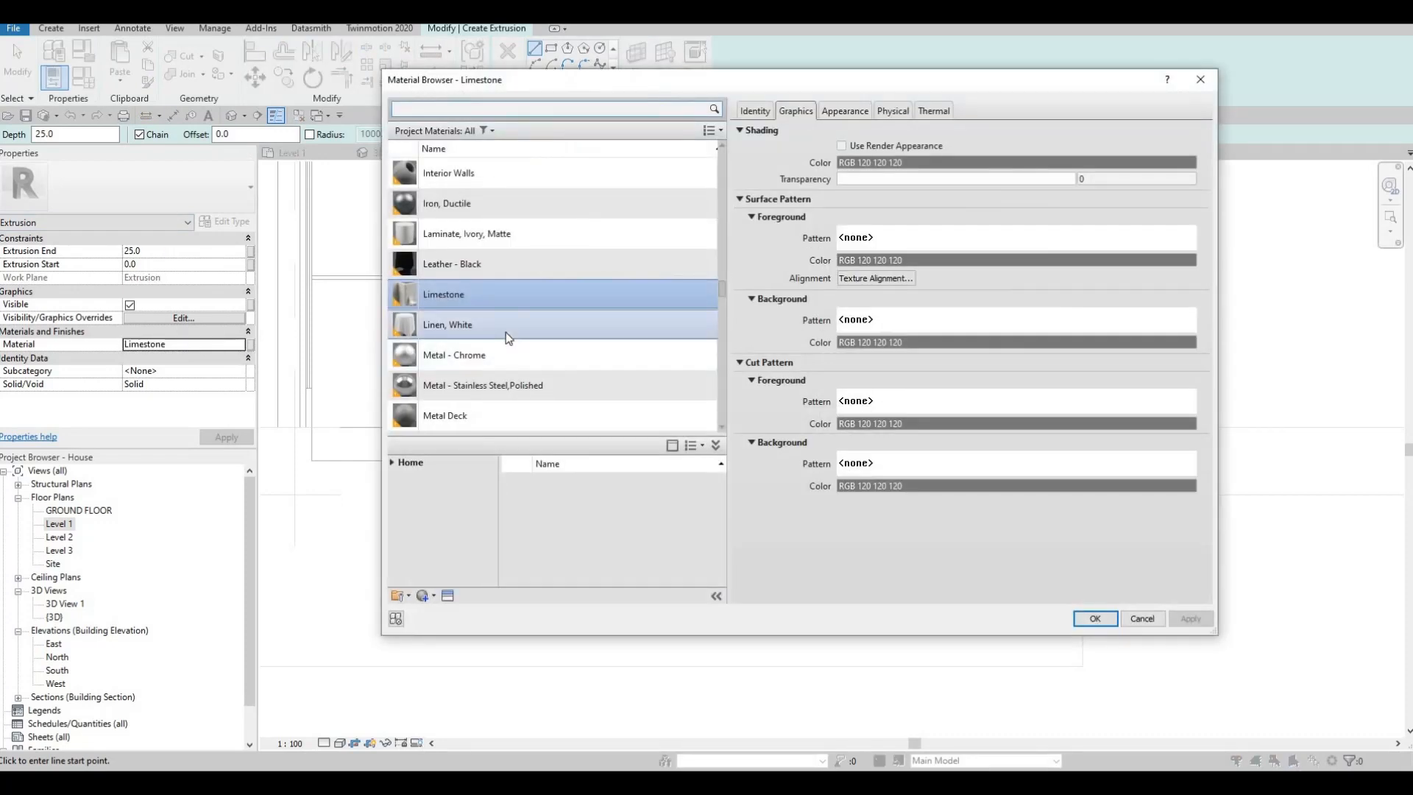
scroll(421, 206, "up", 5)
scroll(421, 206, "up", 5)
left_click(429, 110)
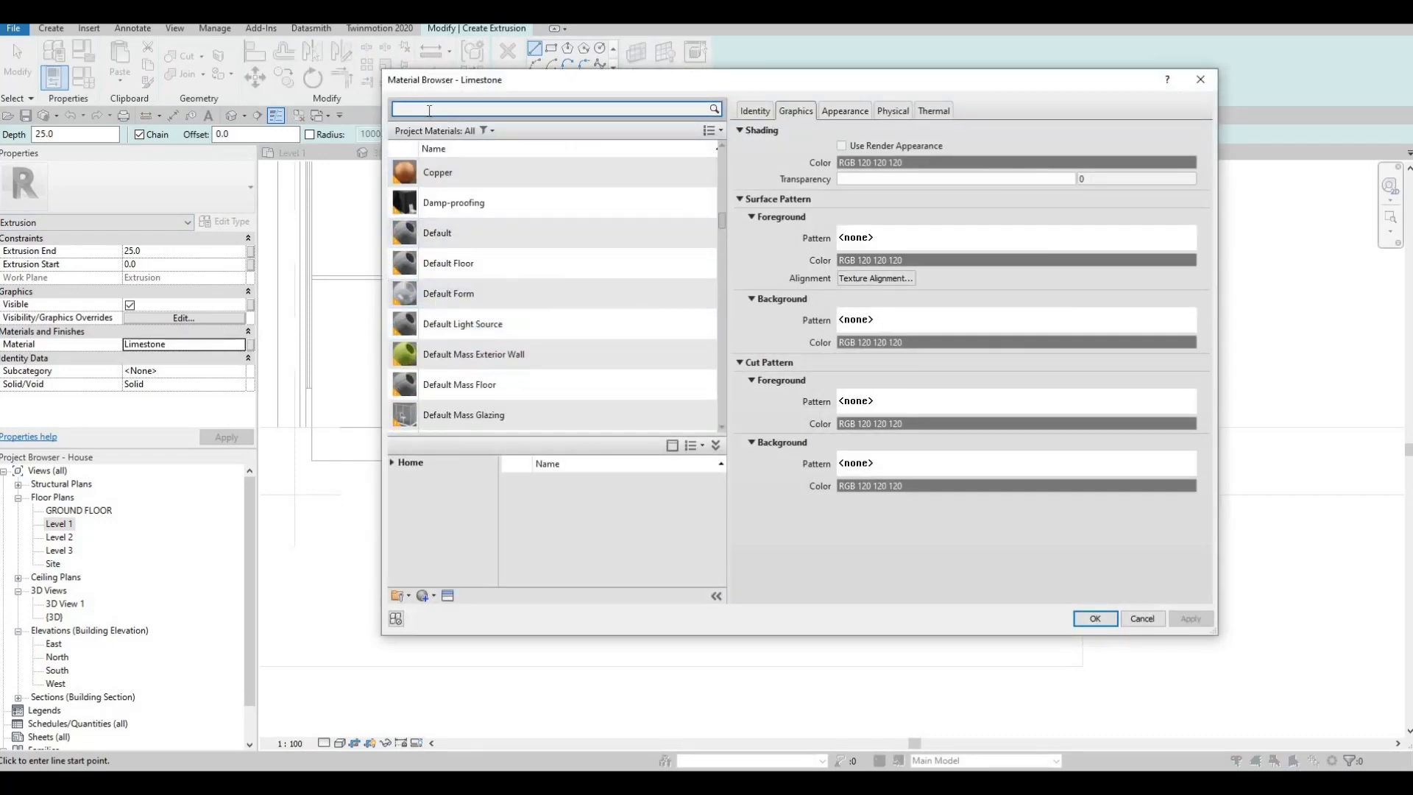
type("G")
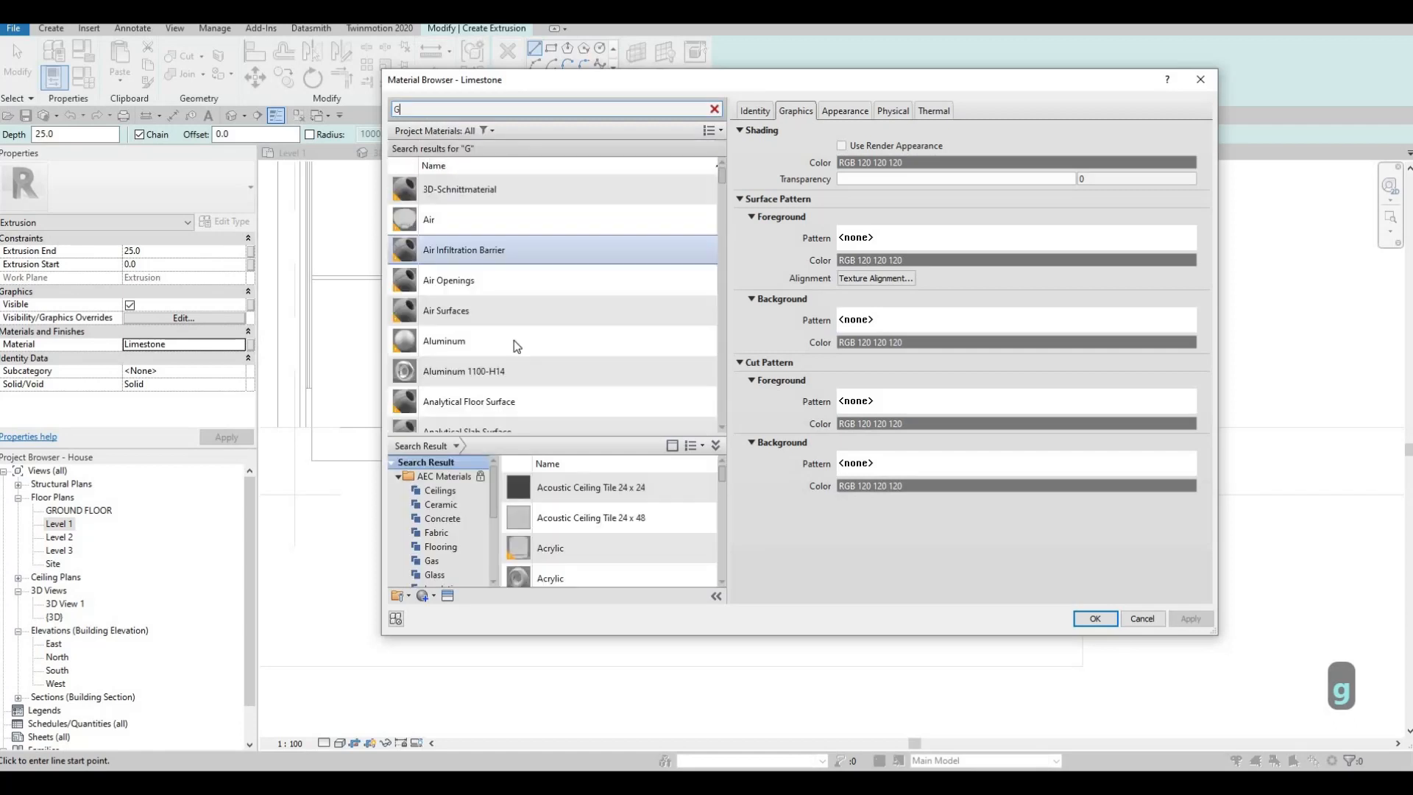
scroll(515, 346, "down", 3)
scroll(517, 351, "down", 5)
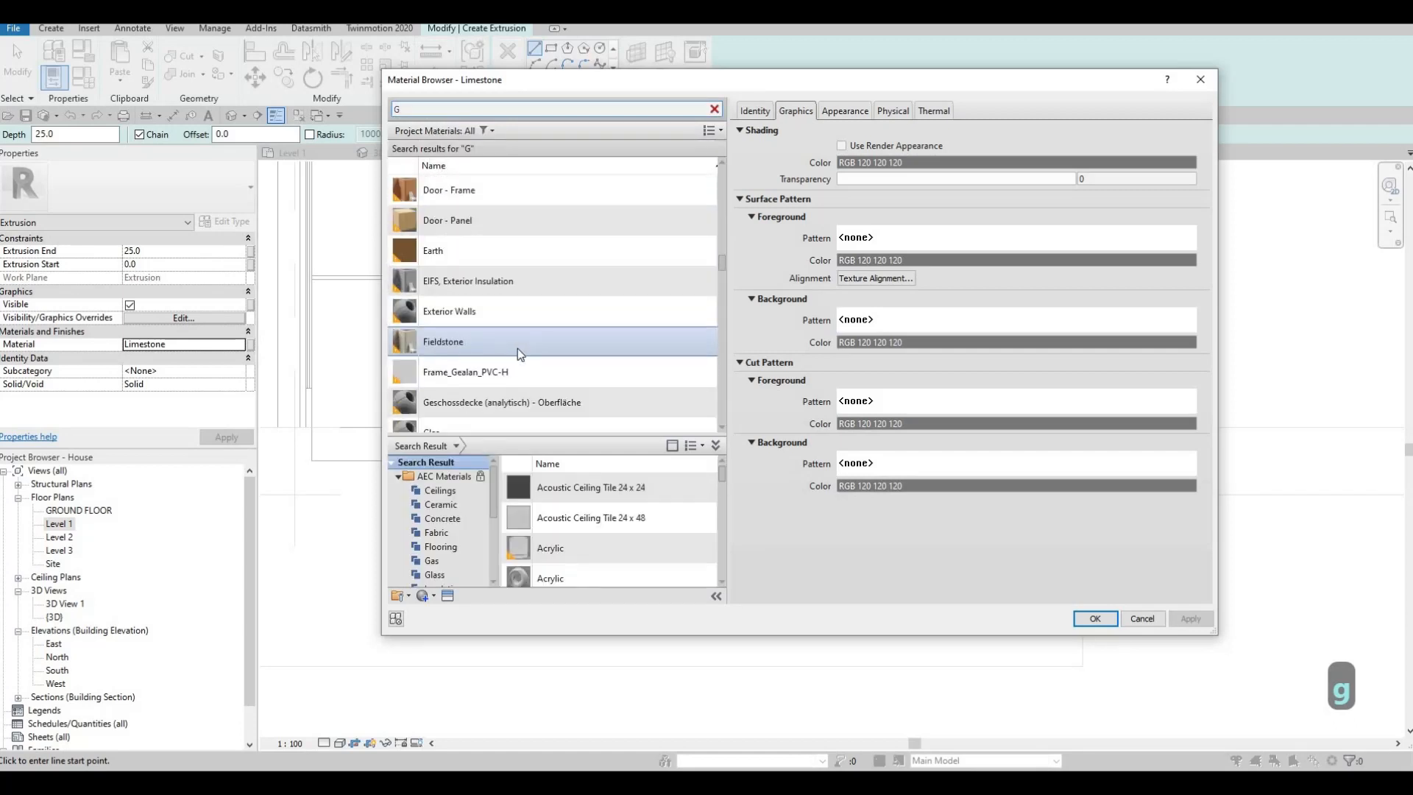
scroll(518, 348, "up", 3)
scroll(519, 349, "down", 9)
scroll(522, 356, "up", 3)
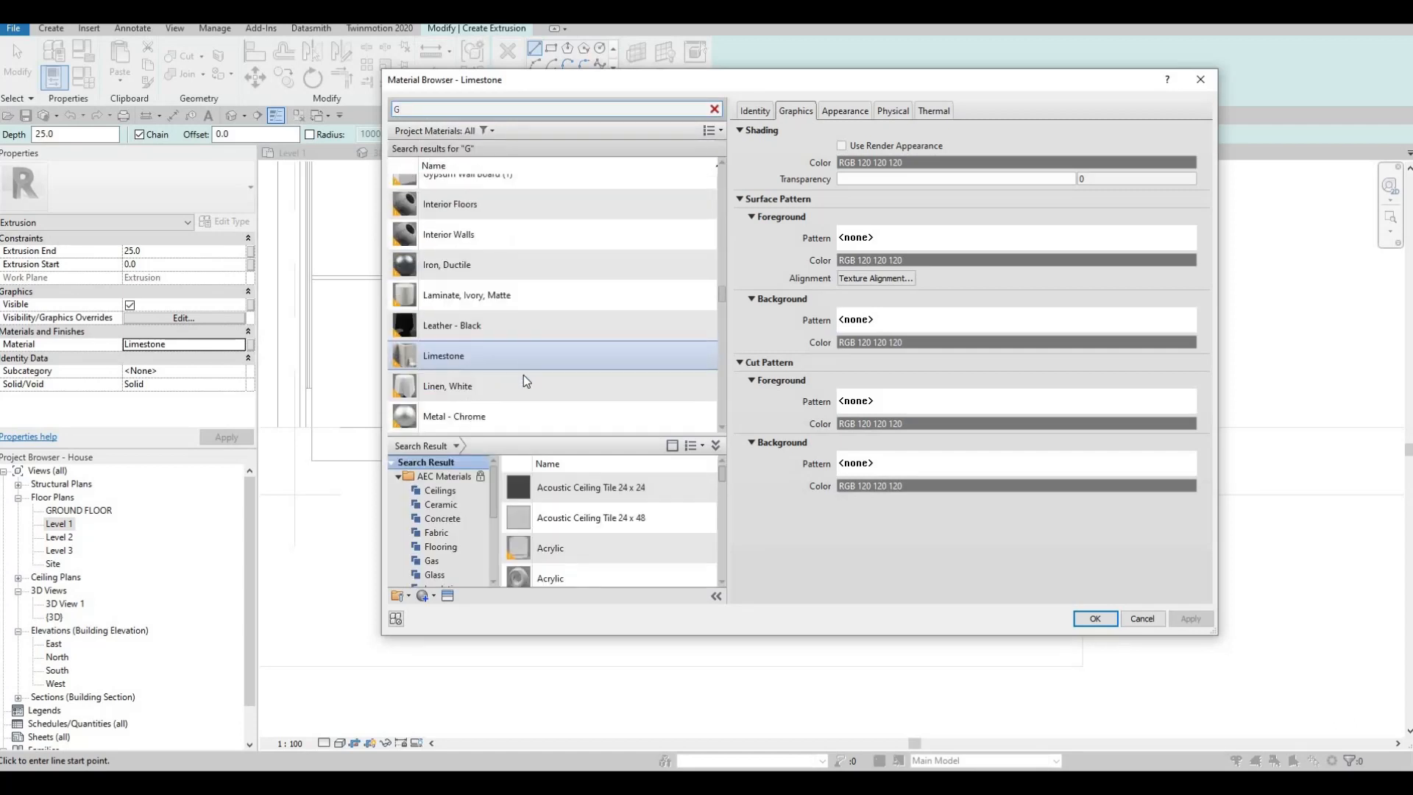
scroll(529, 379, "up", 3)
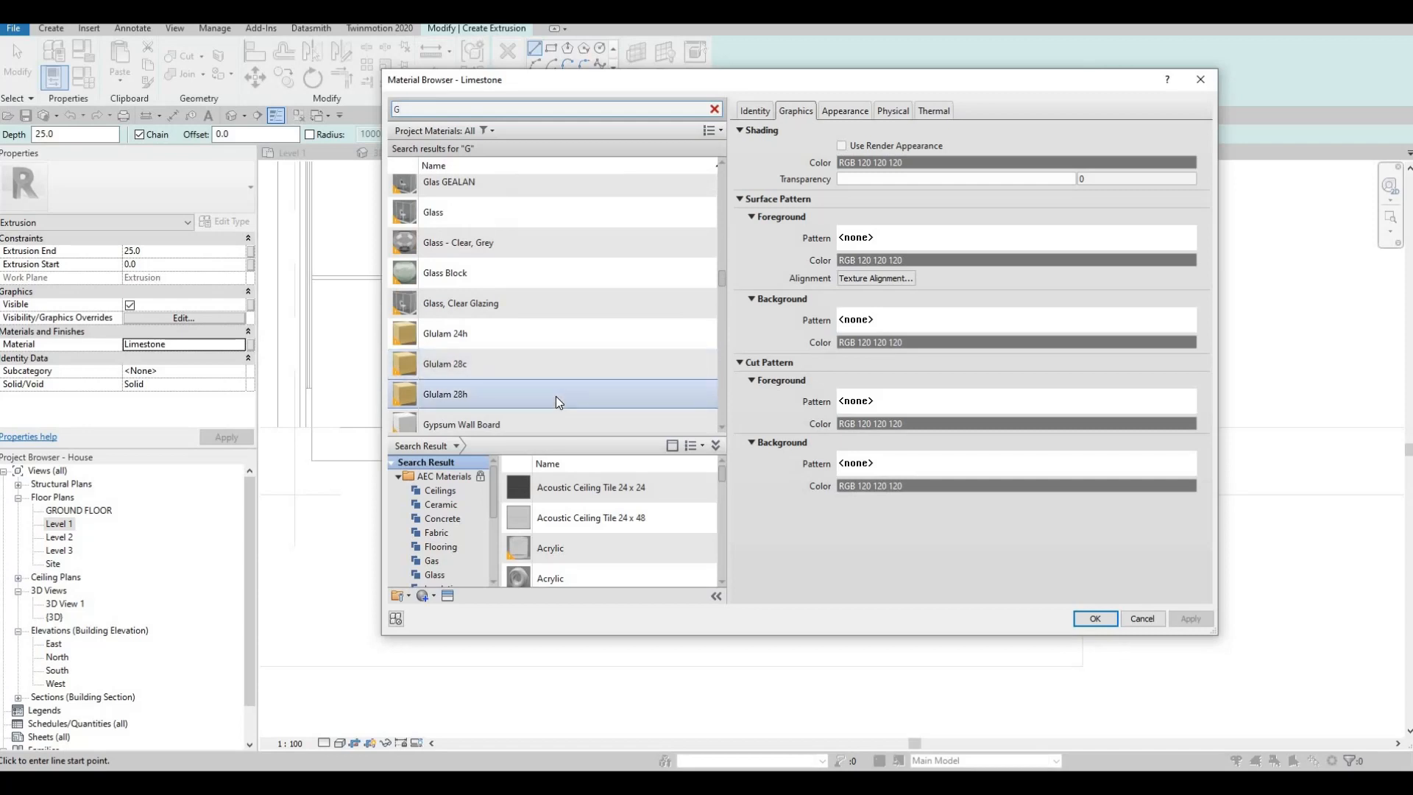
left_click(555, 395)
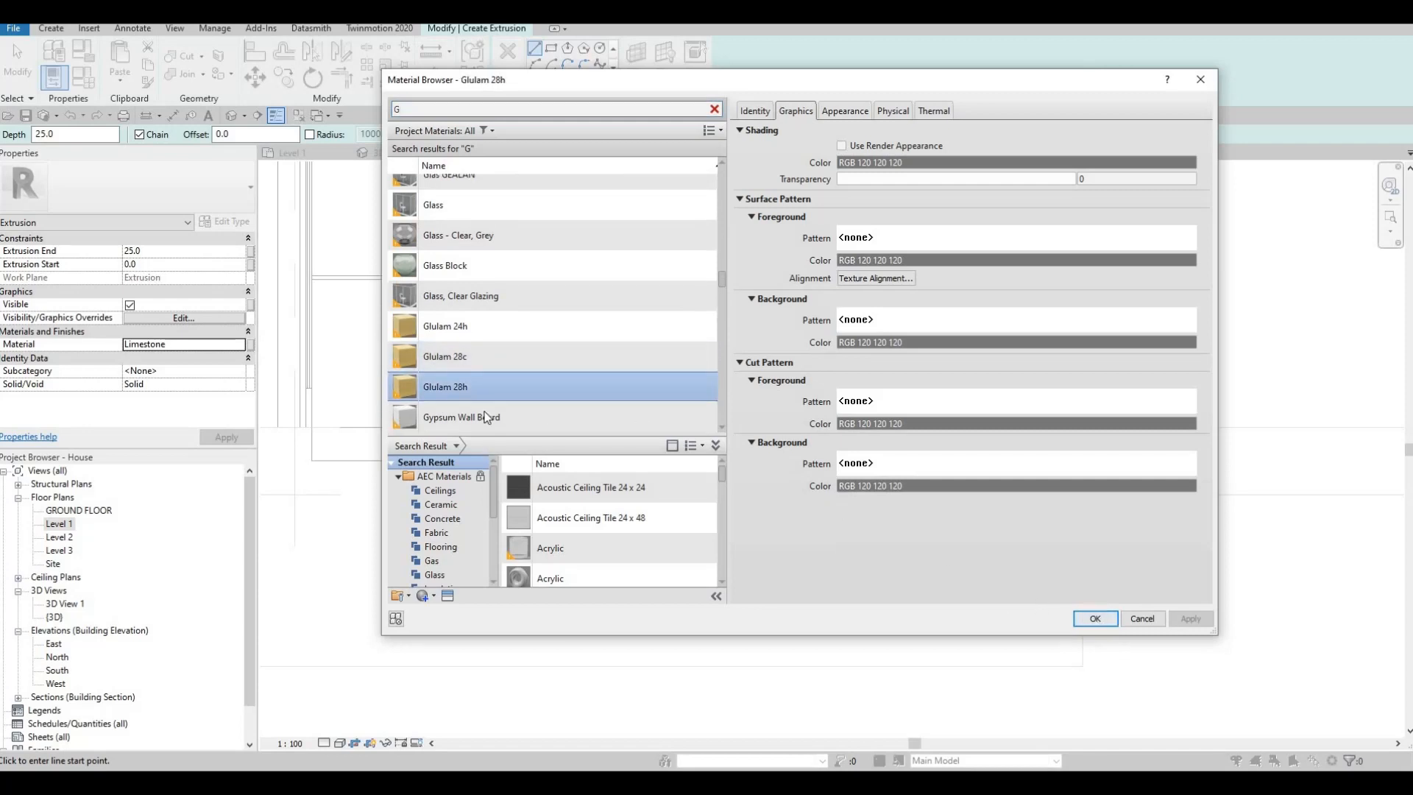
key("Return")
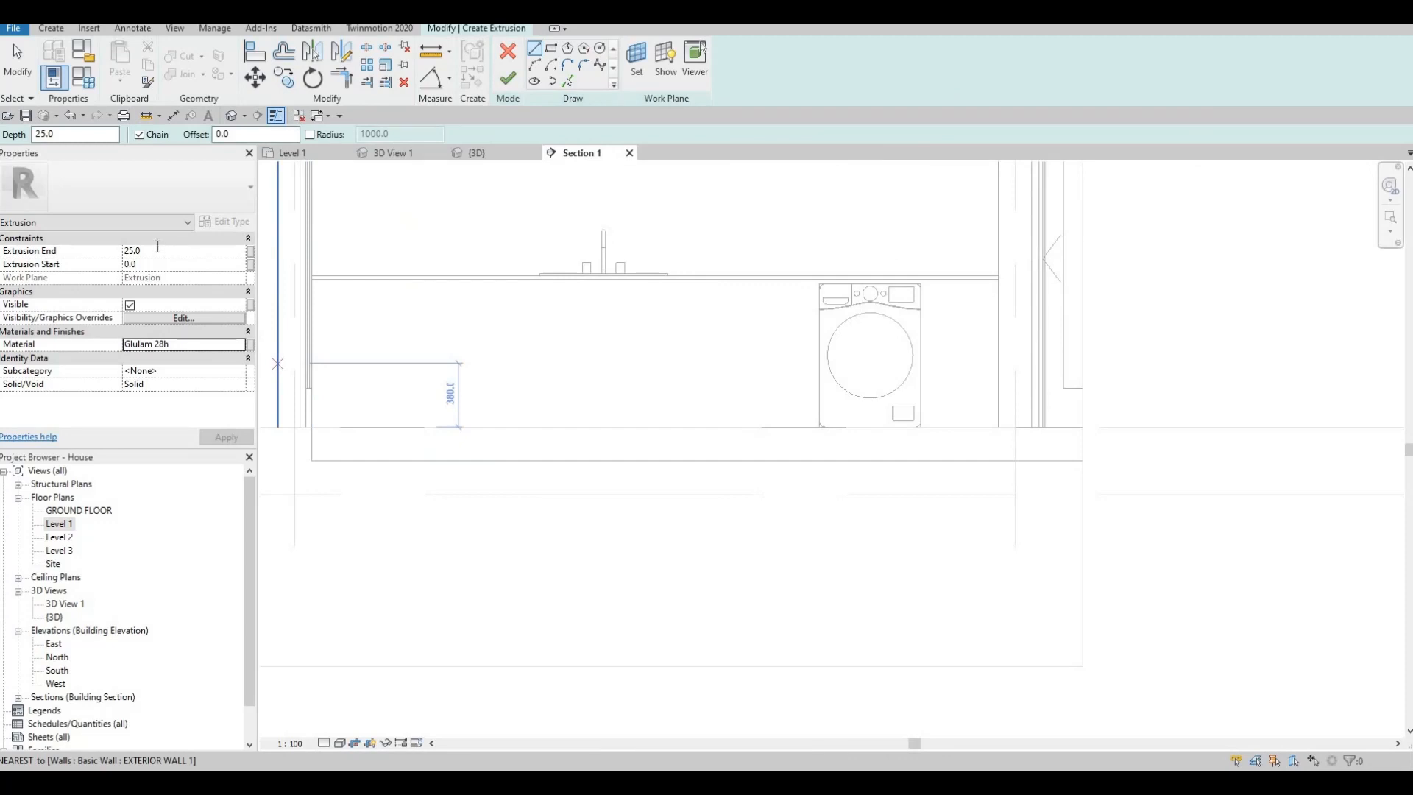
- Set the extrusion end to 10 mm and start a rectangle sketch with a 10 mm offset
left_click(157, 246)
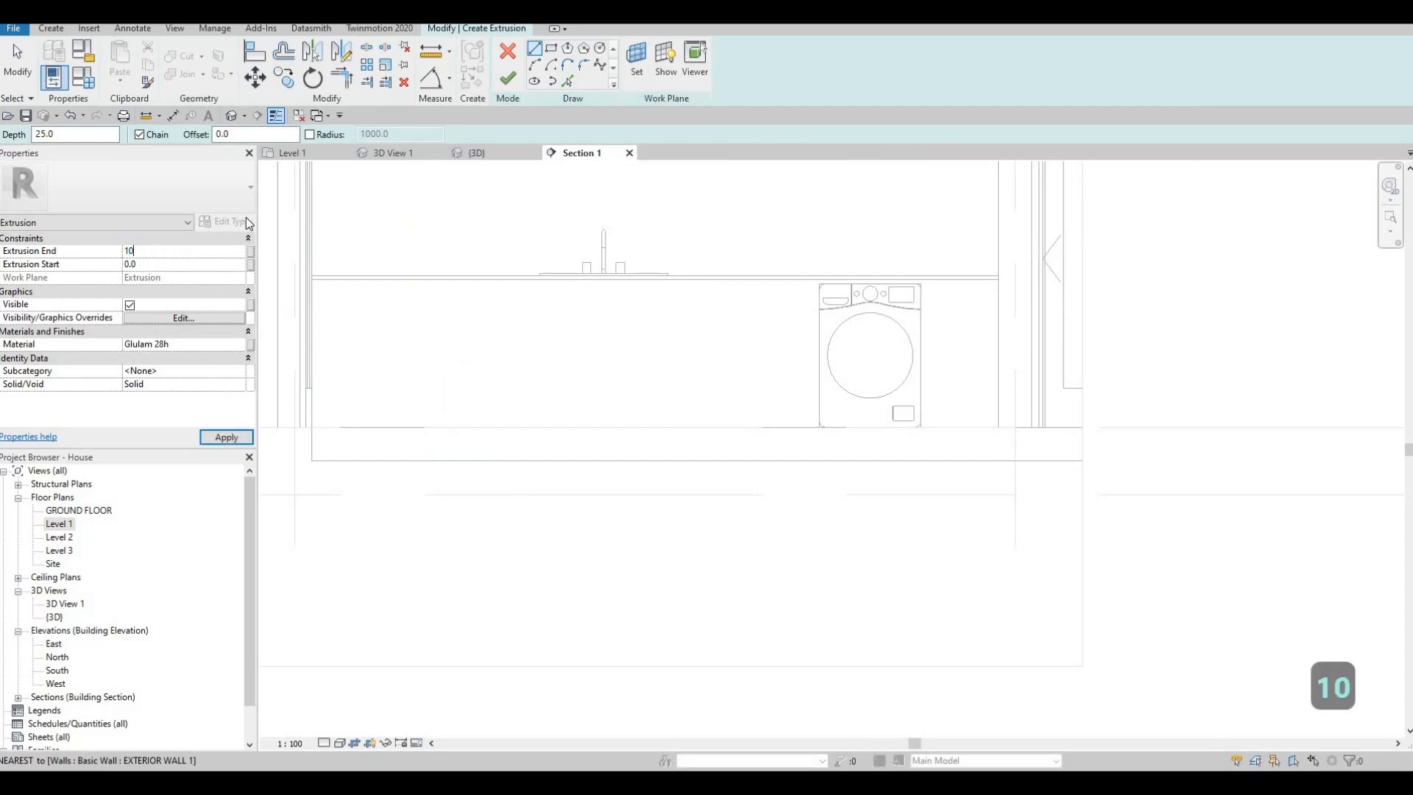
left_click(508, 78)
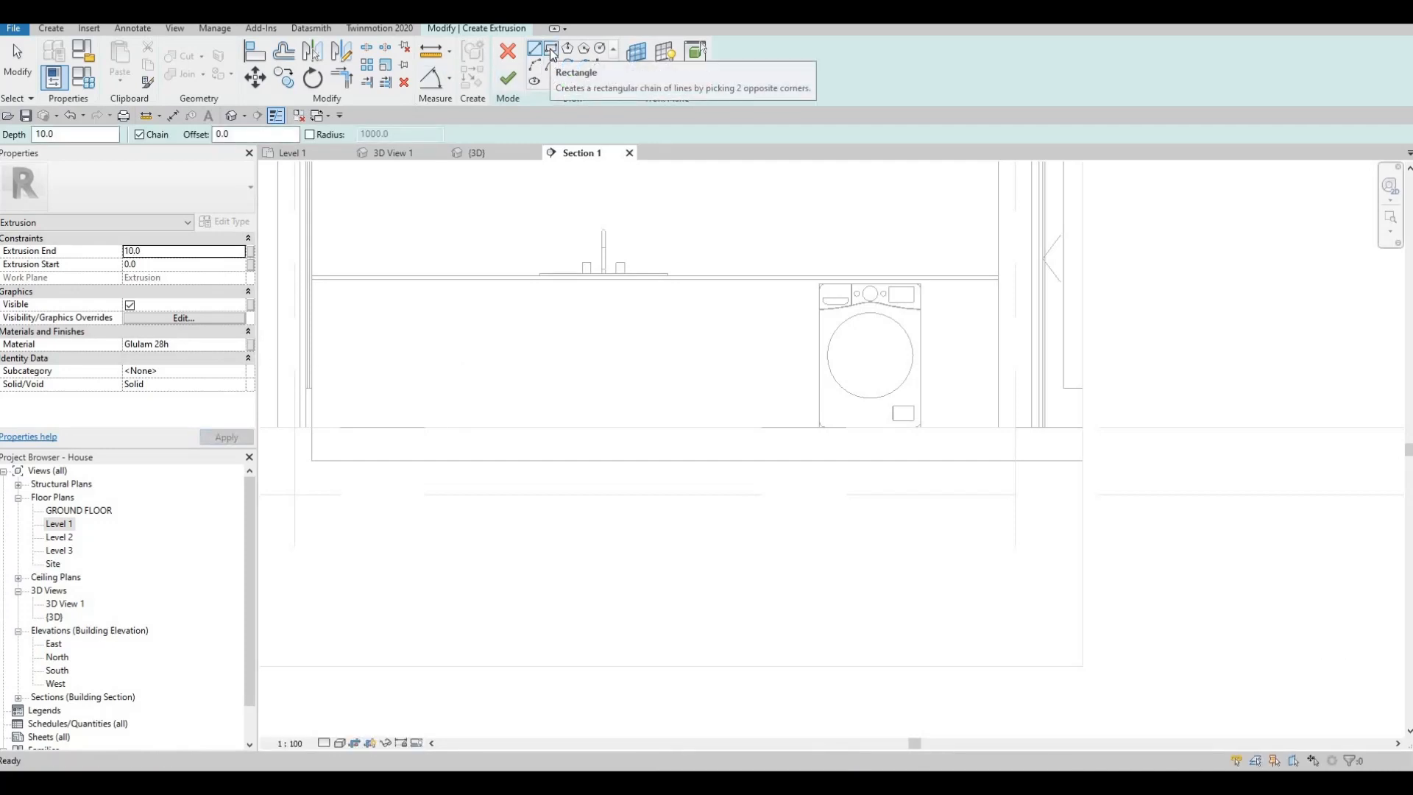
left_click(551, 53)
middle_click_drag(314, 298, 410, 261)
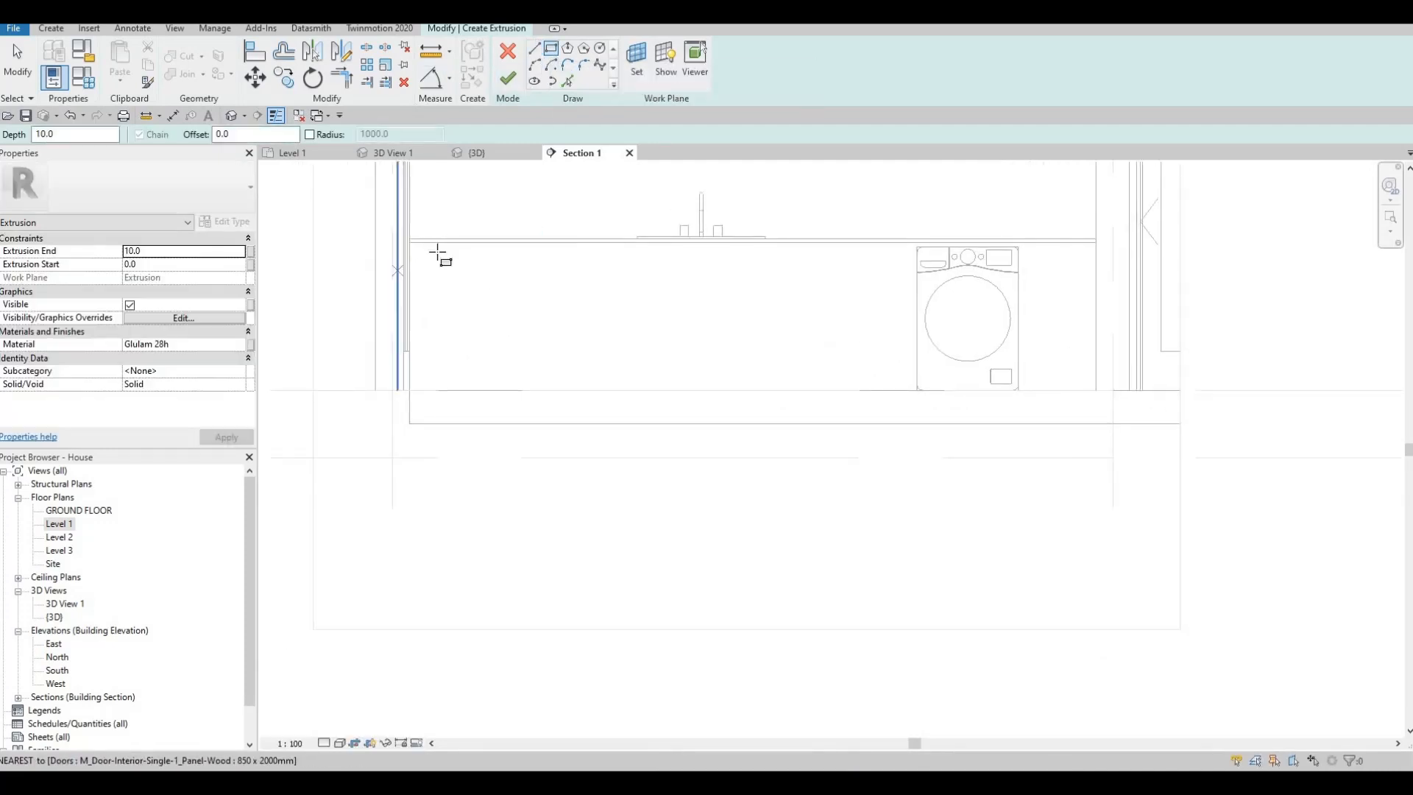
scroll(437, 252, "up", 3)
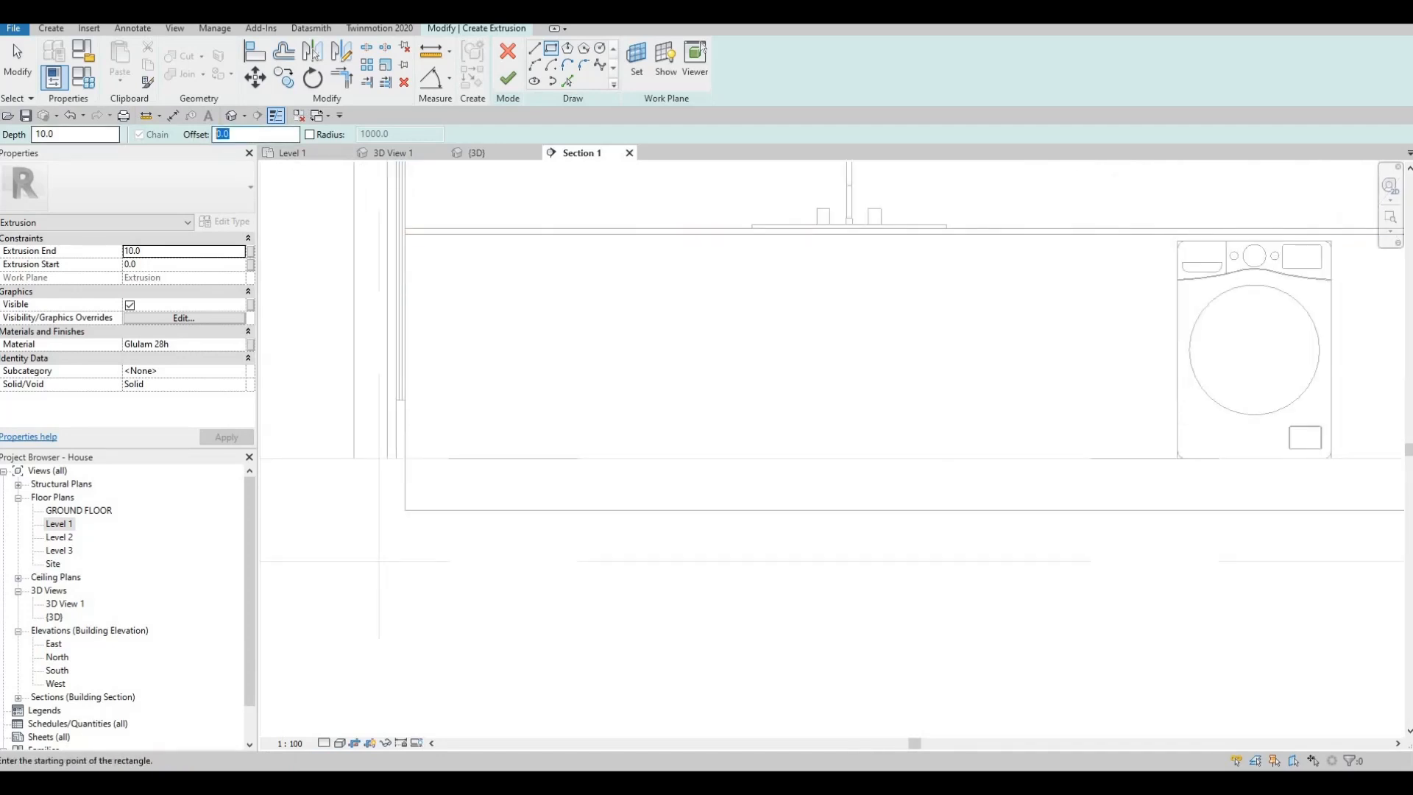
- Sketch the offset rectangle over the long cabinet front, from beneath the countertop at the door-side wall to the washing machine's lower corner
scroll(395, 217, "up", 2)
left_click(395, 212)
scroll(556, 376, "down", 1)
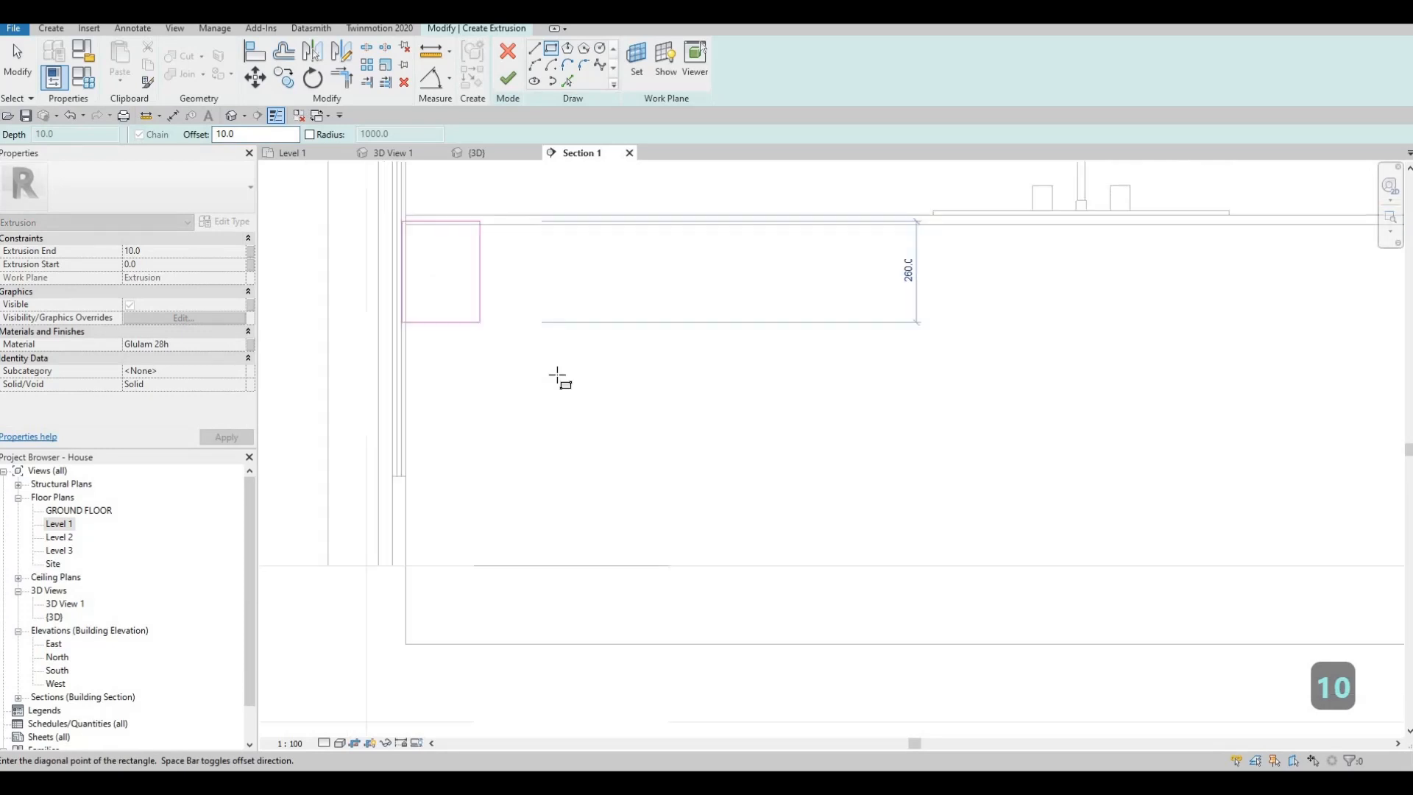
scroll(557, 376, "down", 3)
scroll(751, 413, "down", 2)
middle_click_drag(1083, 440, 908, 436)
scroll(920, 457, "up", 6)
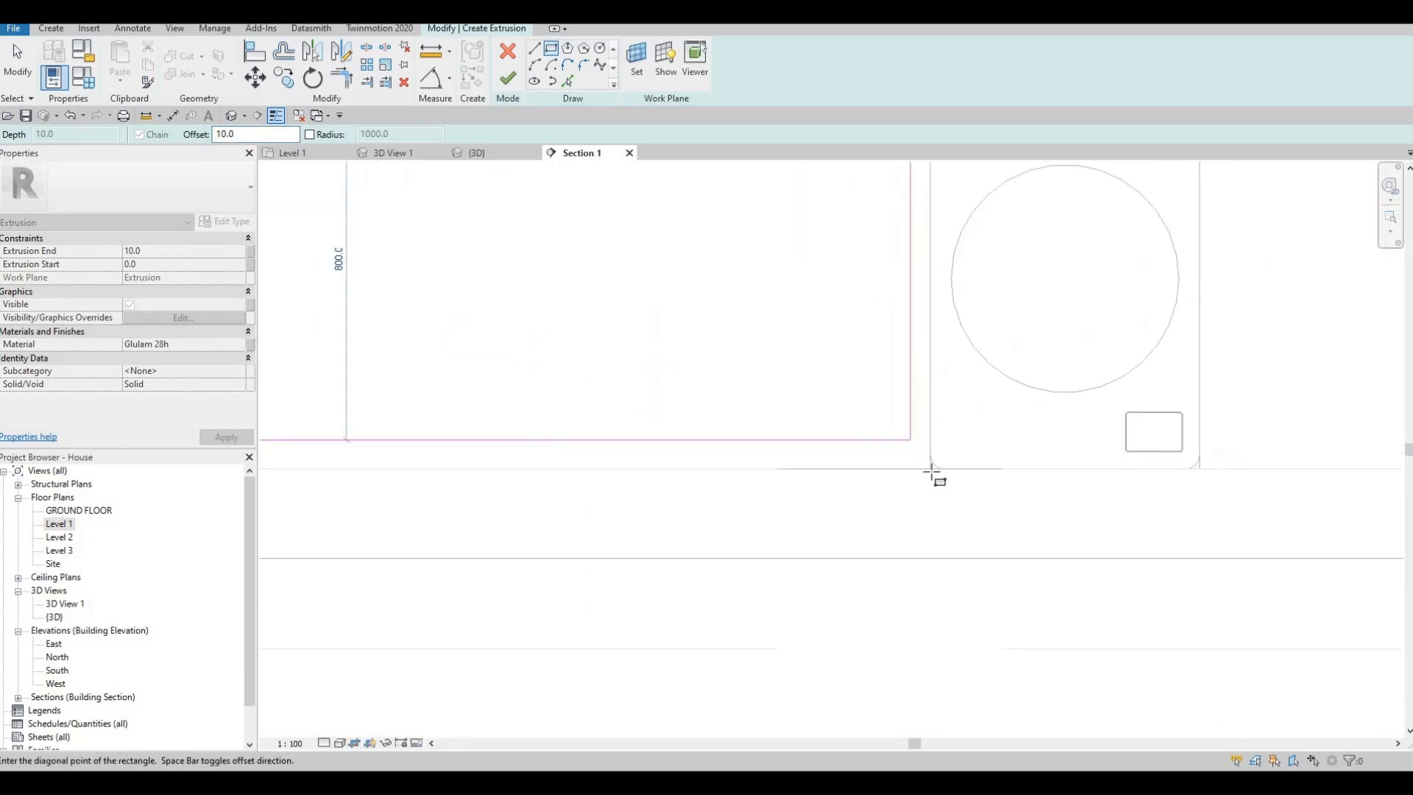
left_click(929, 466)
key("Escape")
- Sketch a second offset rectangle over the narrow cabinet front between the washing machine and the far wall
scroll(893, 478, "down", 2)
scroll(924, 306, "down", 1)
middle_click_drag(929, 303, 708, 353)
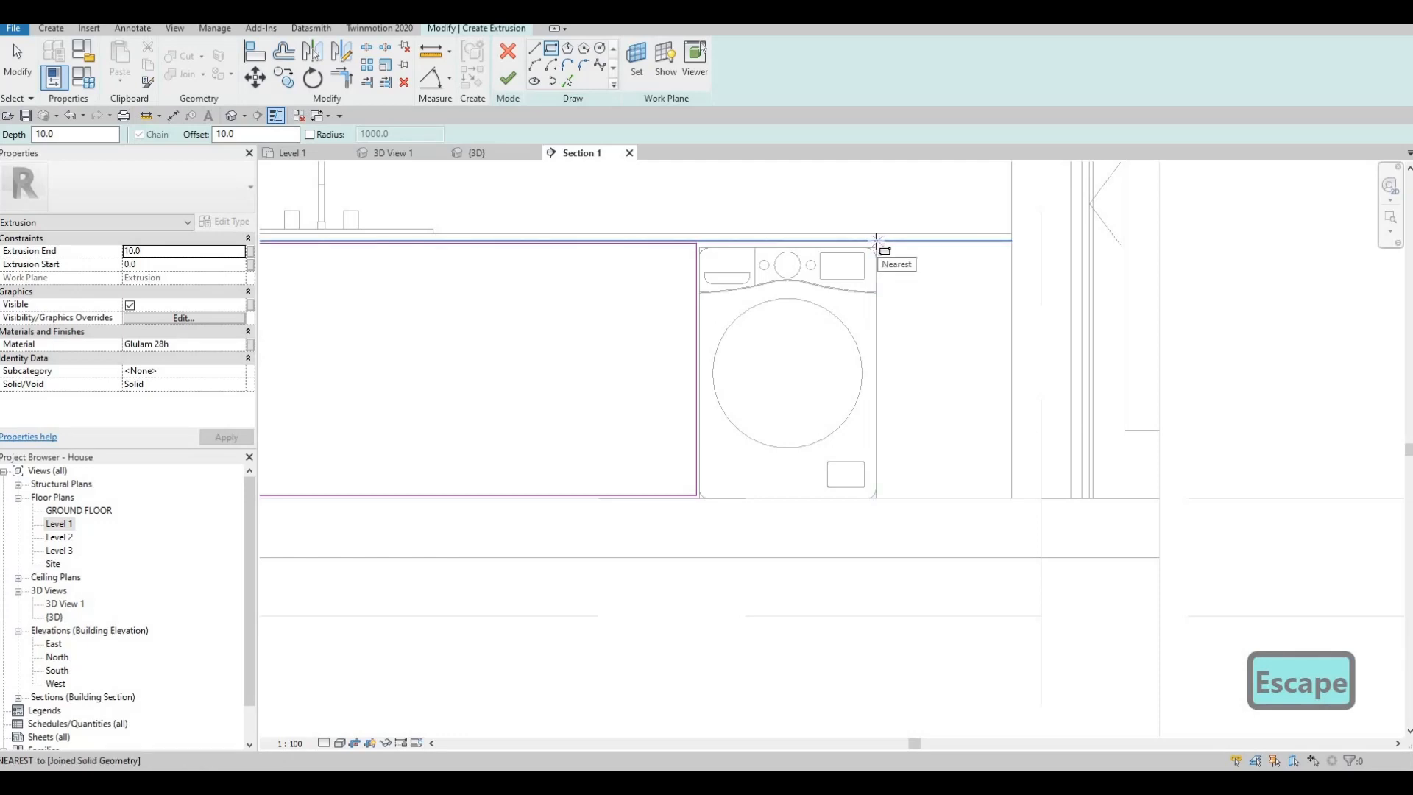
left_click(876, 240)
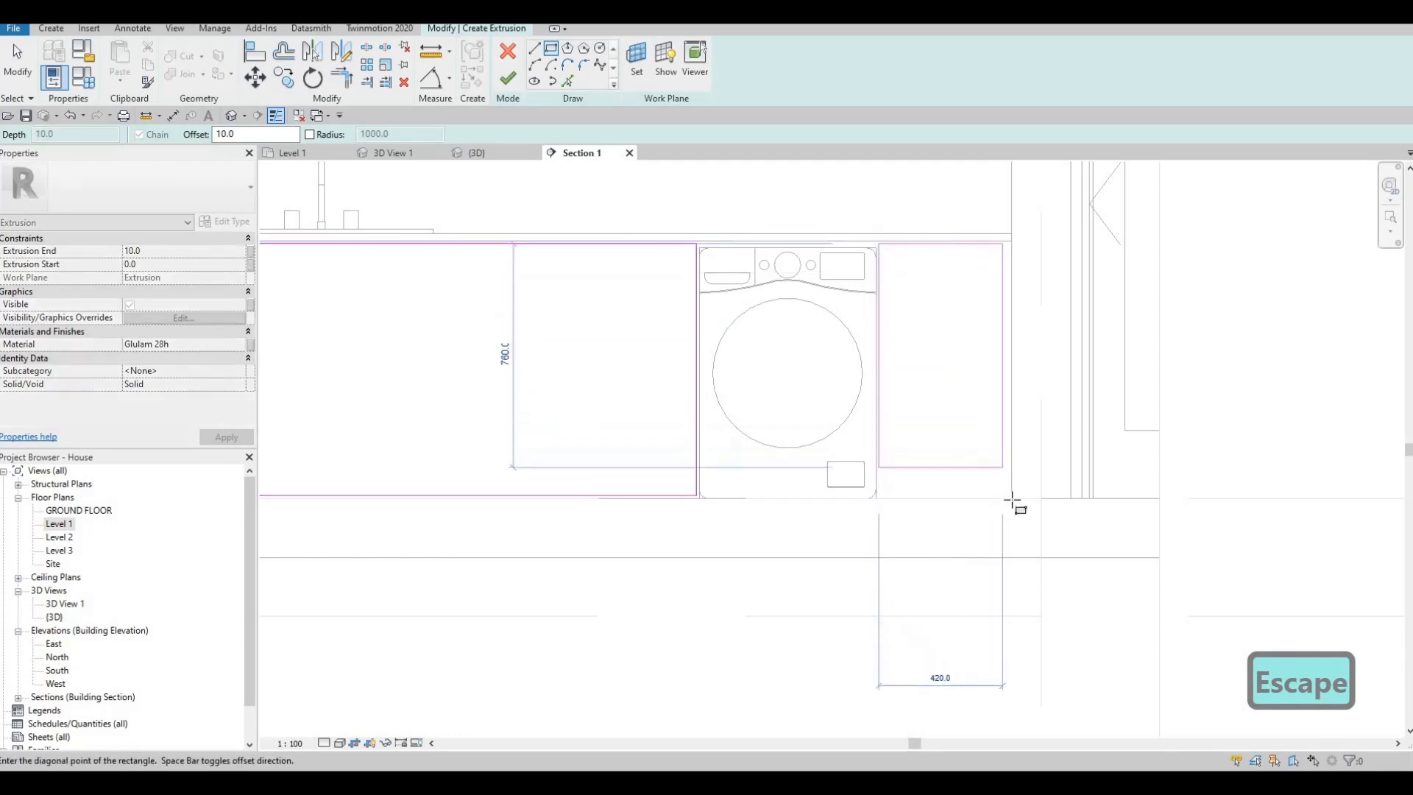
left_click(1011, 498)
key("Escape")
scroll(788, 394, "down", 3)
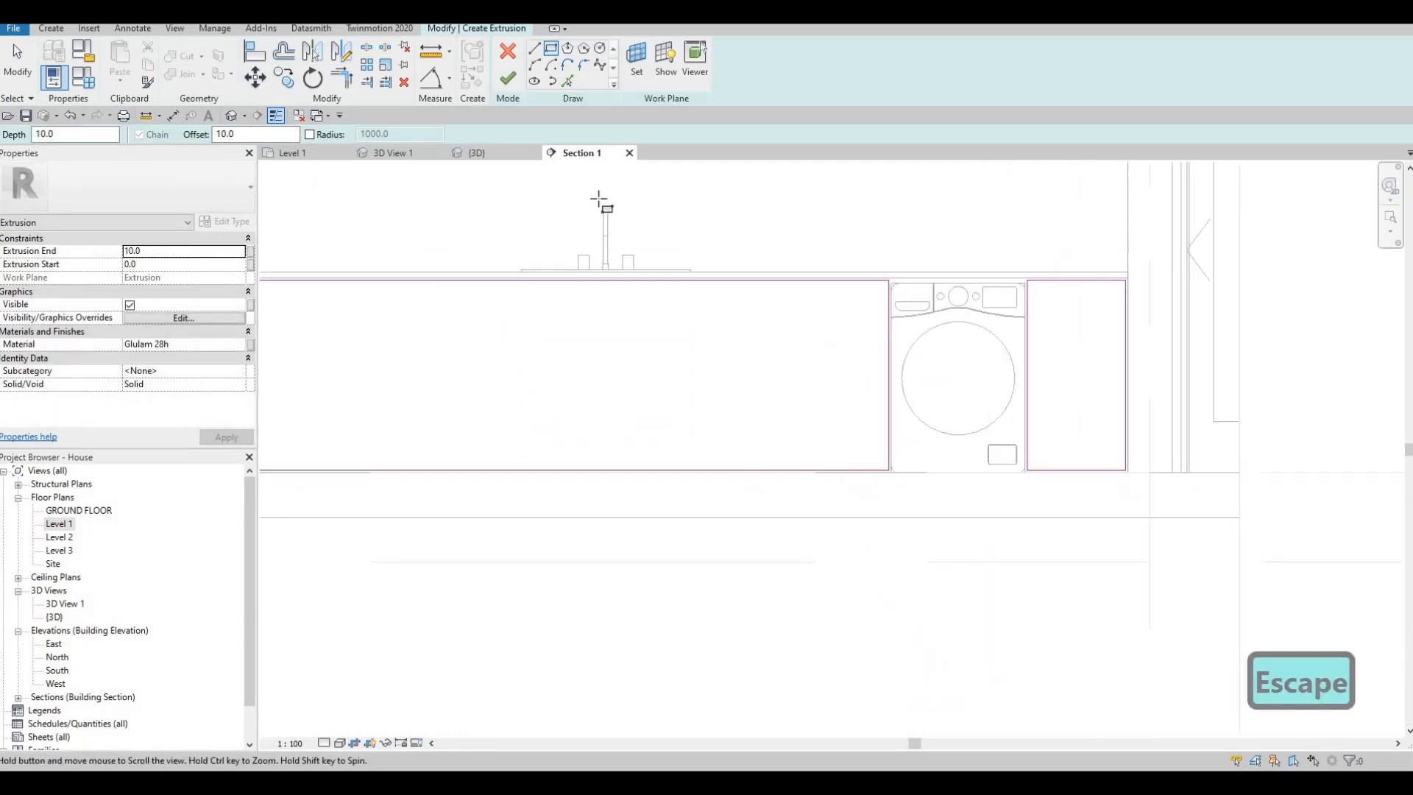
- Draw two vertical lines about 865 mm long across the long cabinet front rectangle, one below the tap and one nearer the washing machine
key("l")
key("i")
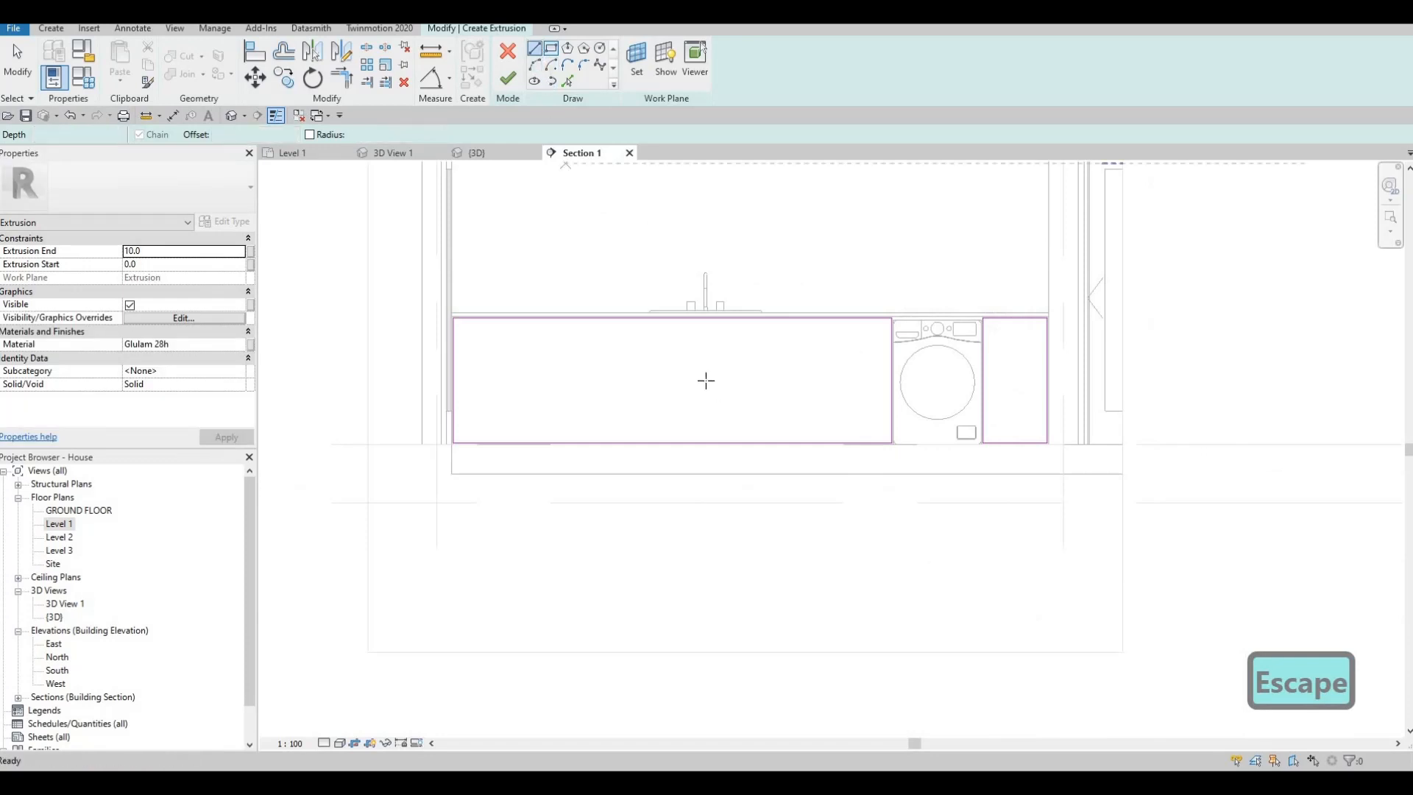
left_click(705, 316)
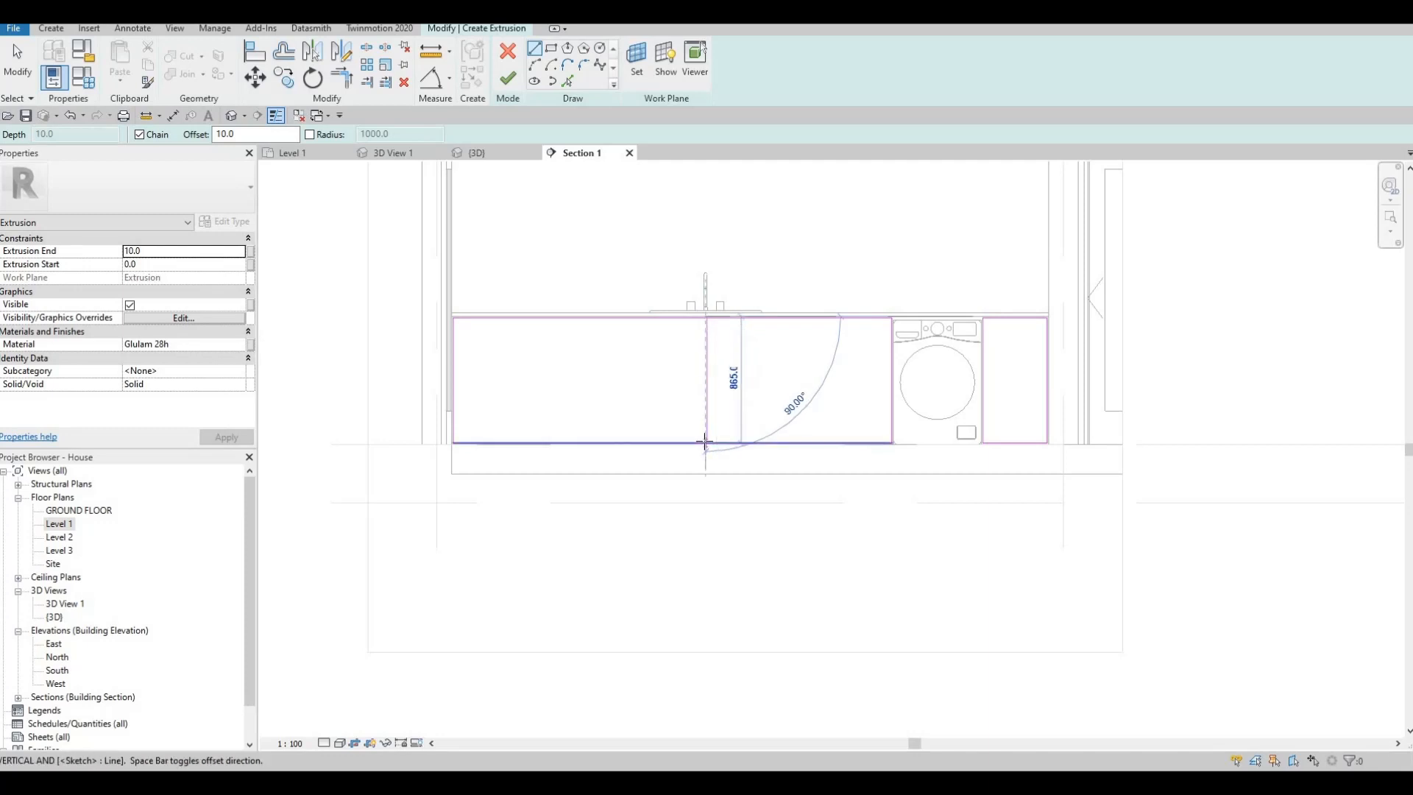
left_click(707, 443)
key("Escape")
left_click(768, 318)
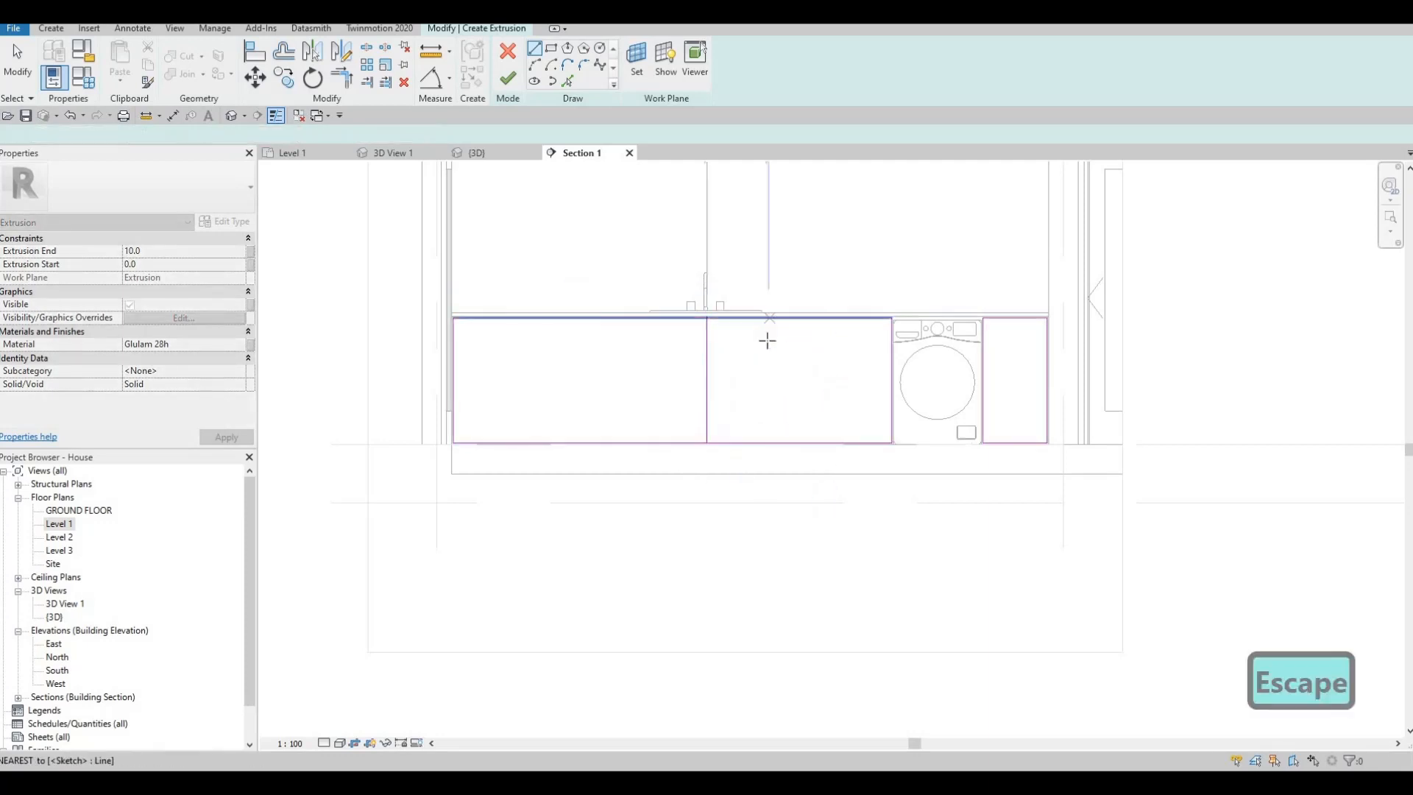
left_click(769, 443)
key("Escape")
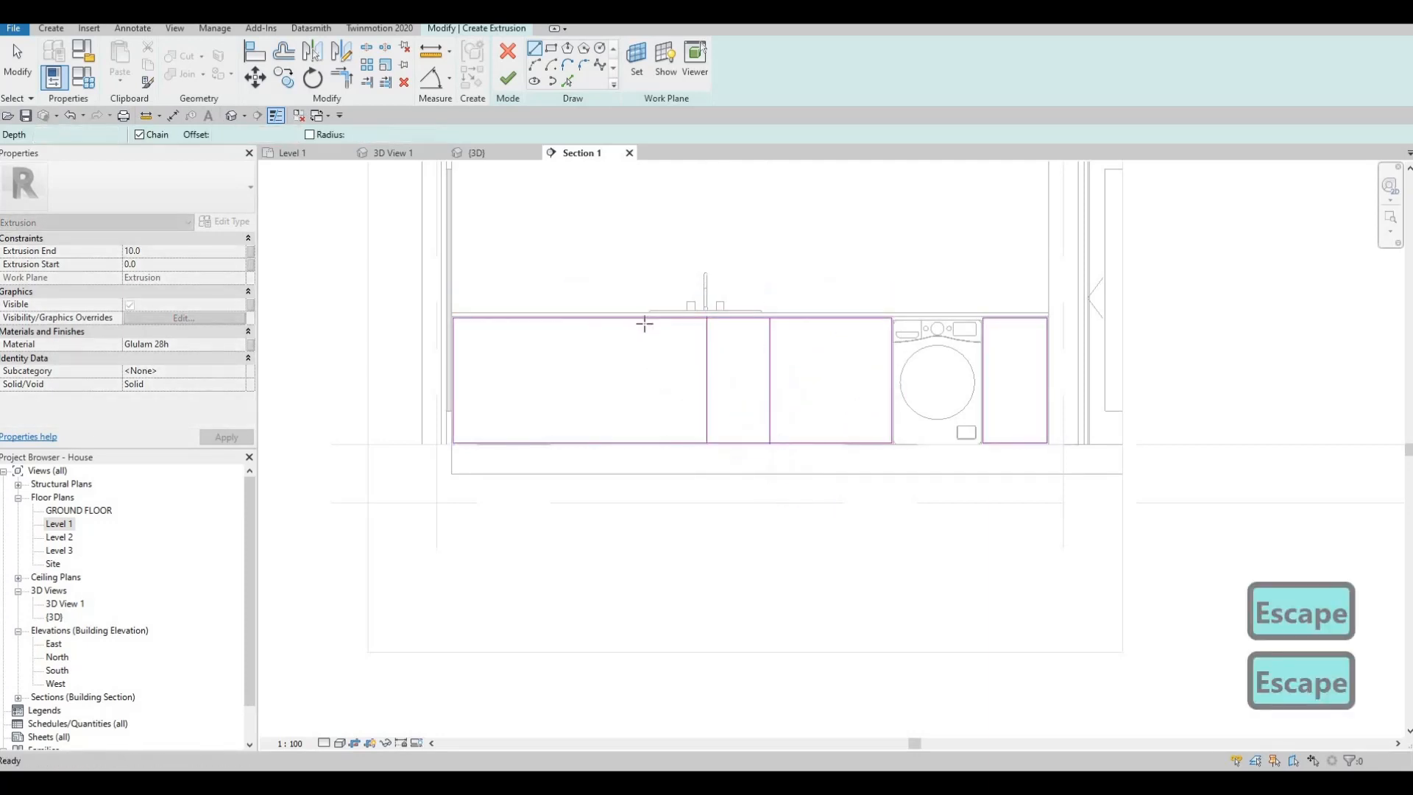
- Draw a full-height vertical divider line across the long cabinet front, on the door side of the tap
left_click(643, 318)
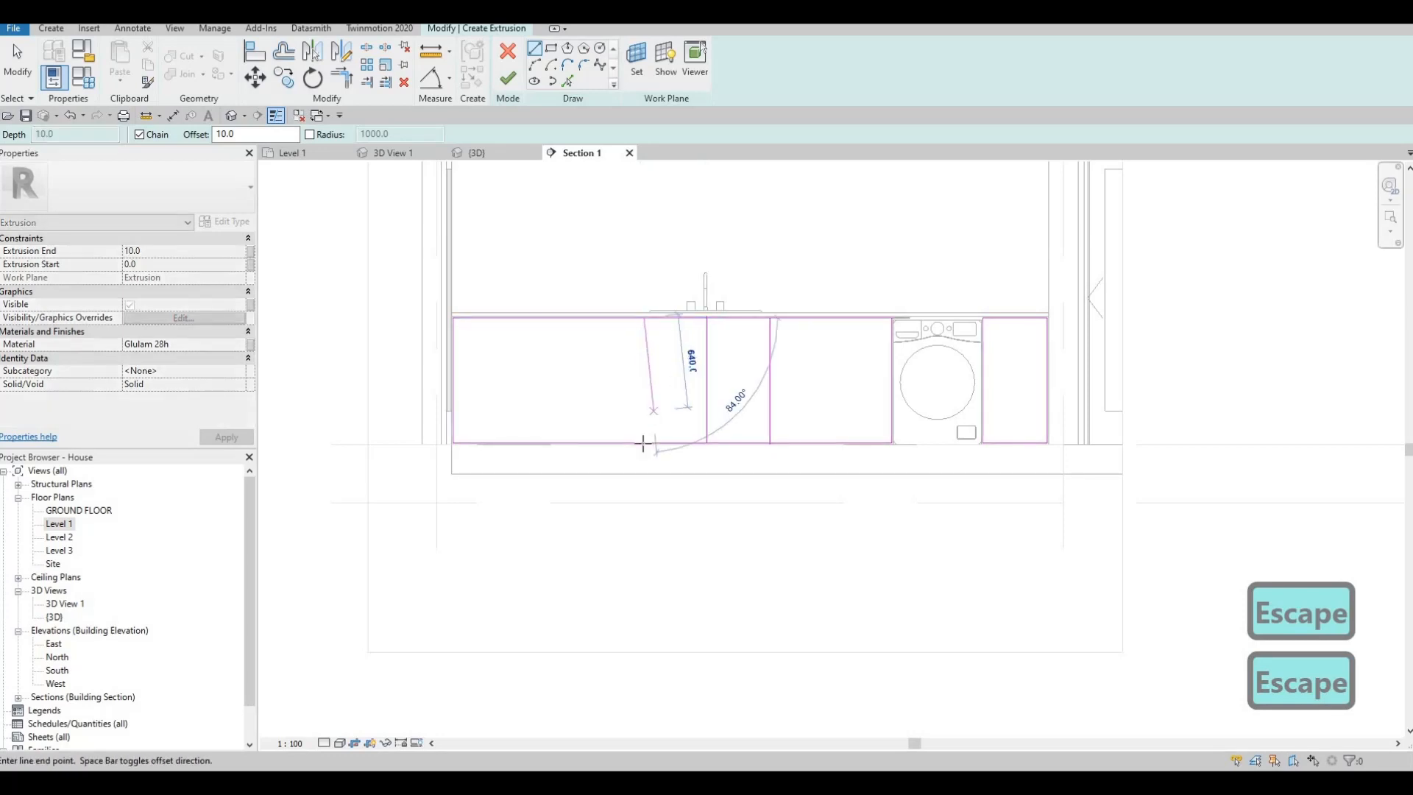
left_click(643, 443)
key("Escape")
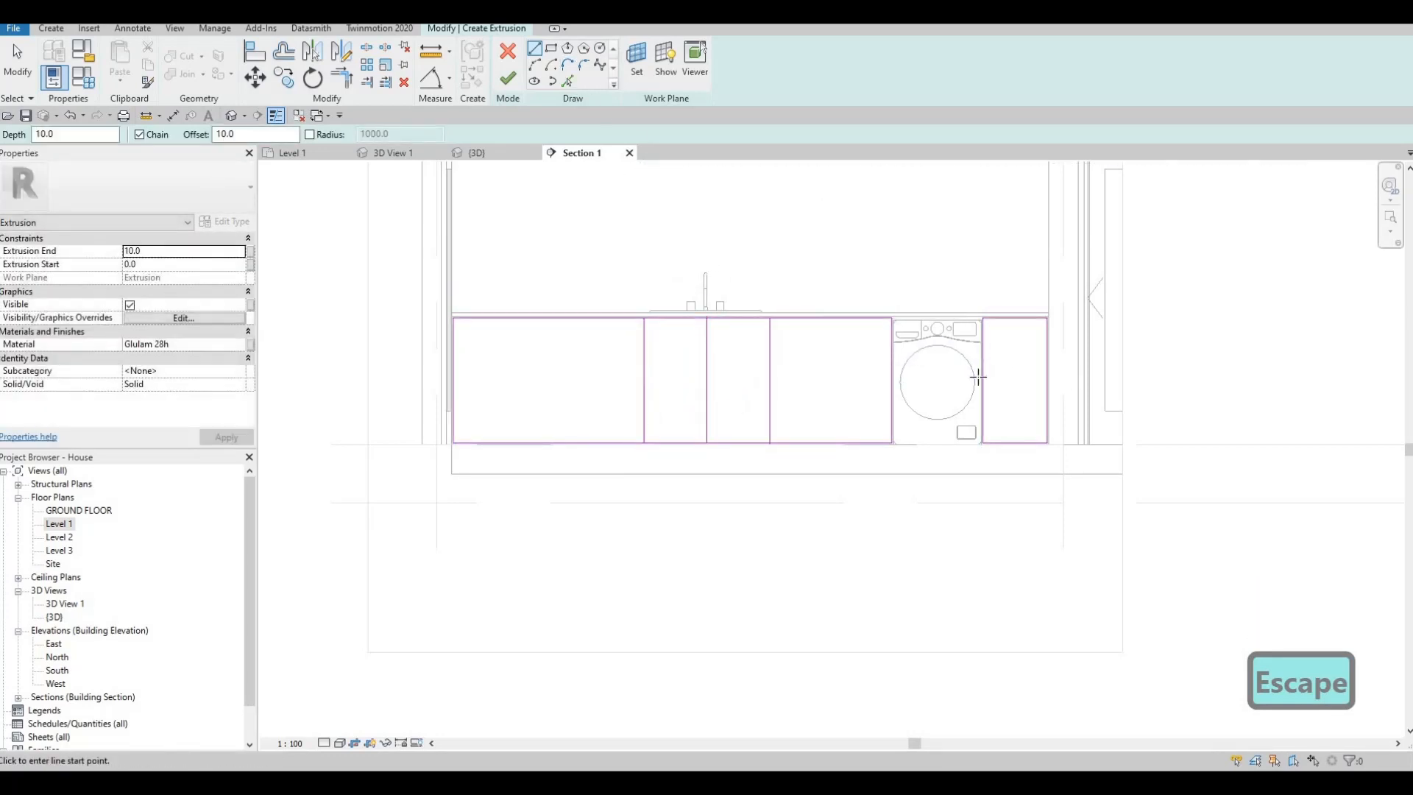
- Divide the narrow front beside the far wall into three drawer fronts with two horizontal lines about 440 mm long
scroll(992, 361, "up", 2)
left_click(1075, 361)
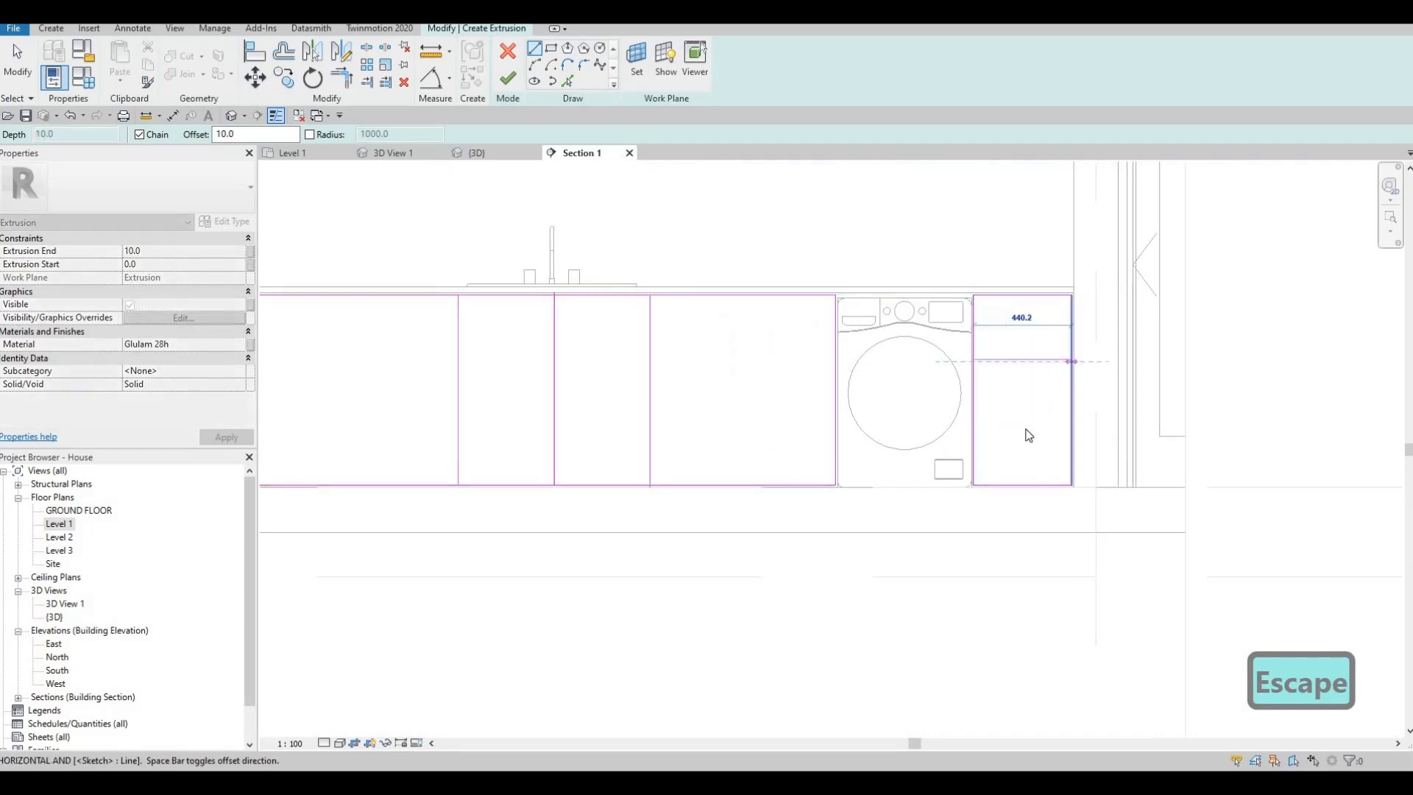
key("Escape")
left_click(972, 425)
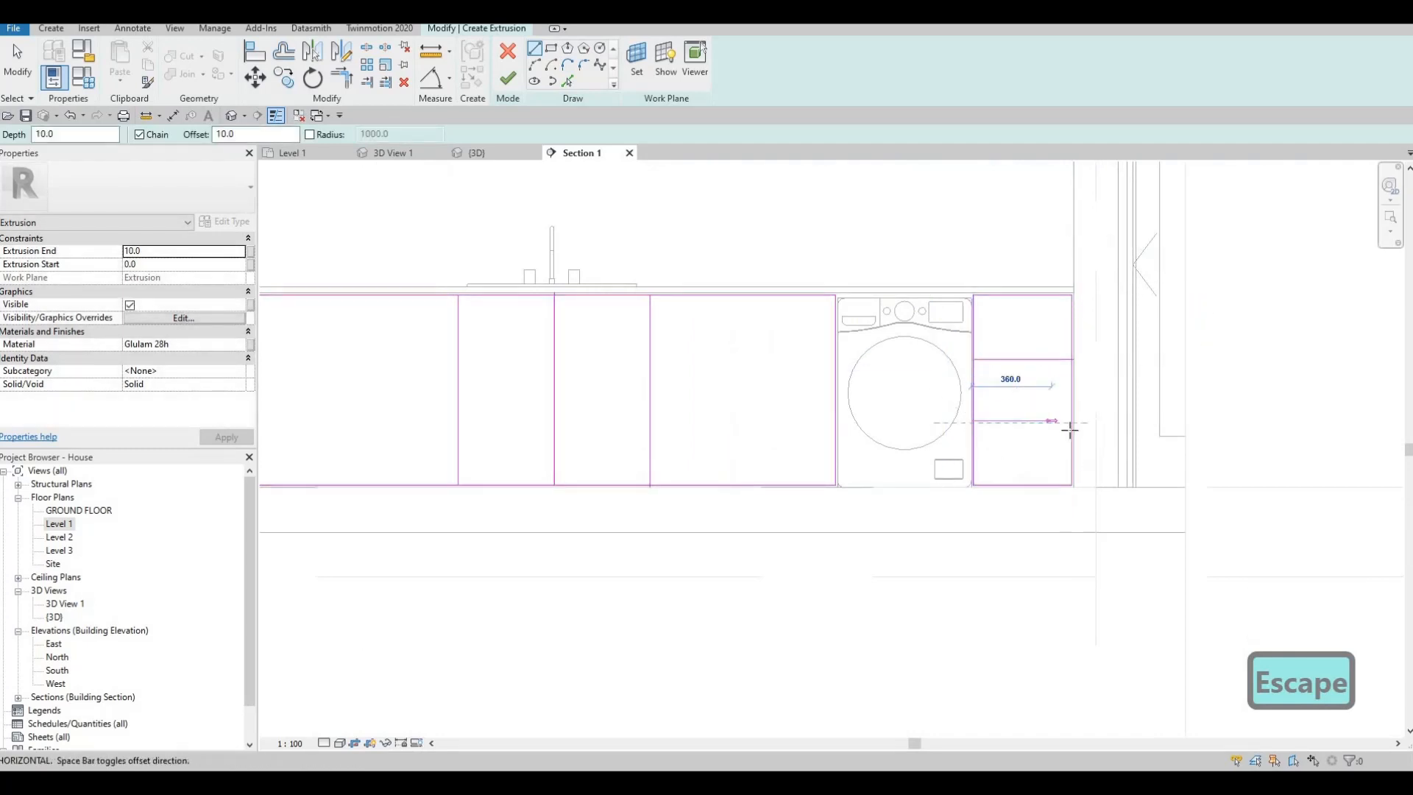
left_click(1072, 426)
key("Escape")
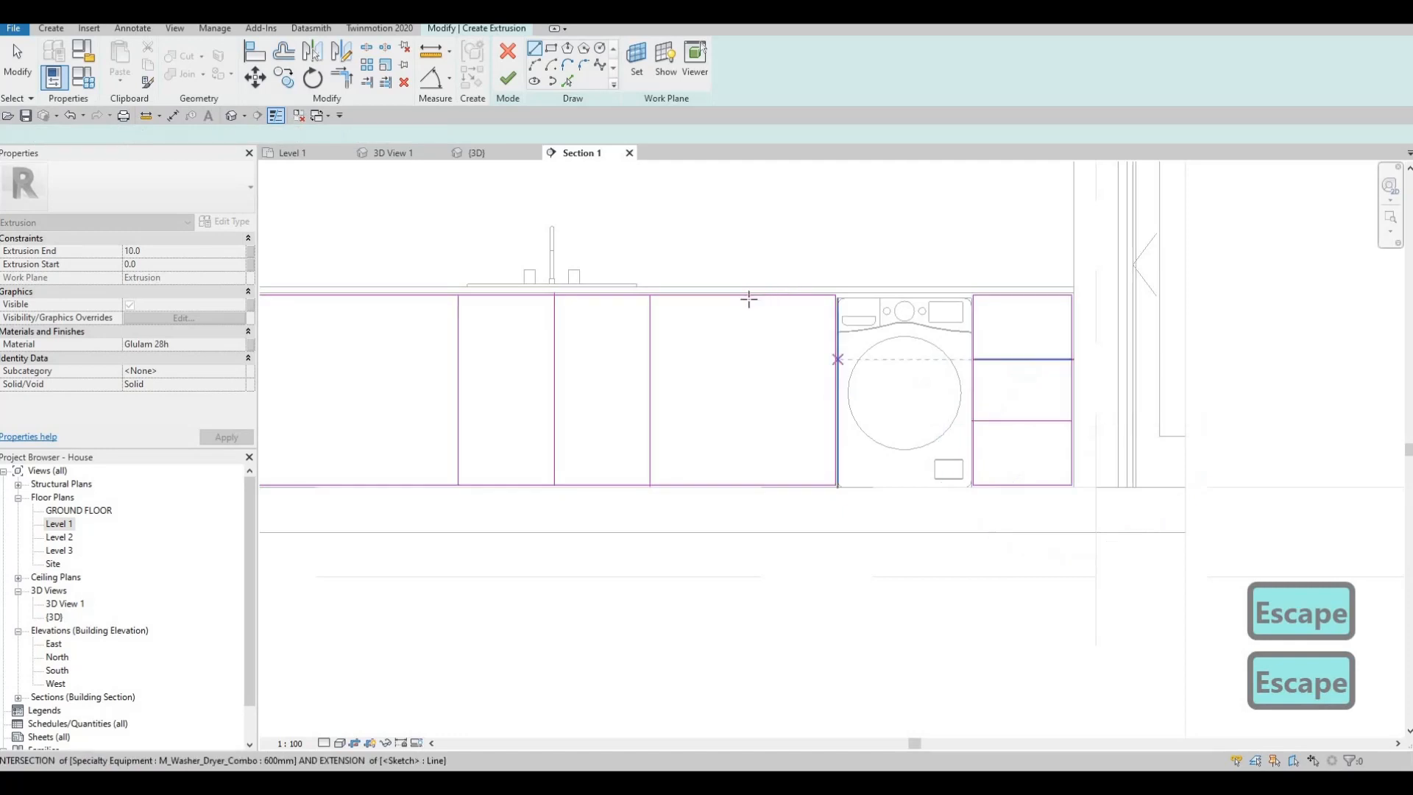
- Draw a vertical divider in the long front section beside the washing machine and split the adjoining bay with a mid-height horizontal line
left_click(744, 298)
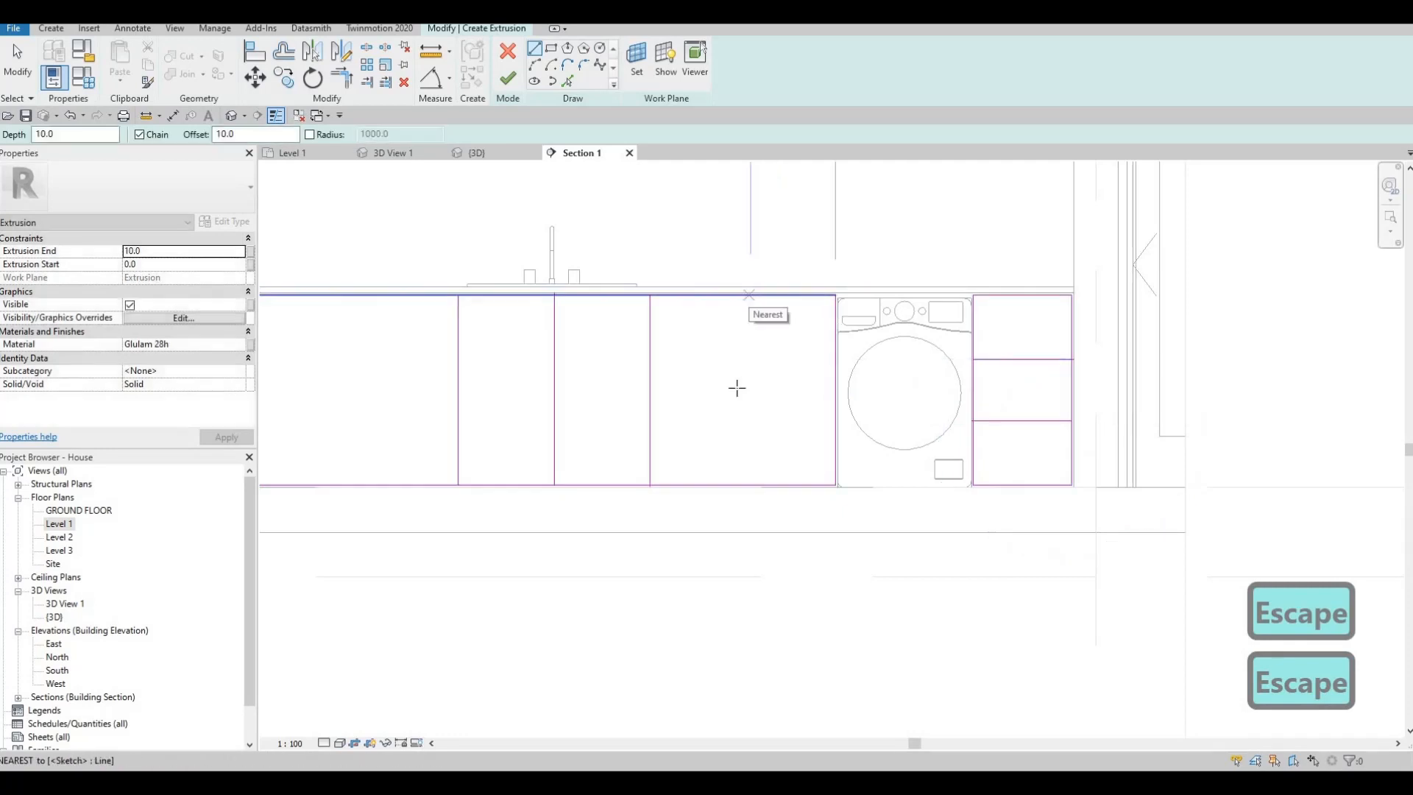
left_click(743, 485)
key("Escape")
left_click(745, 392)
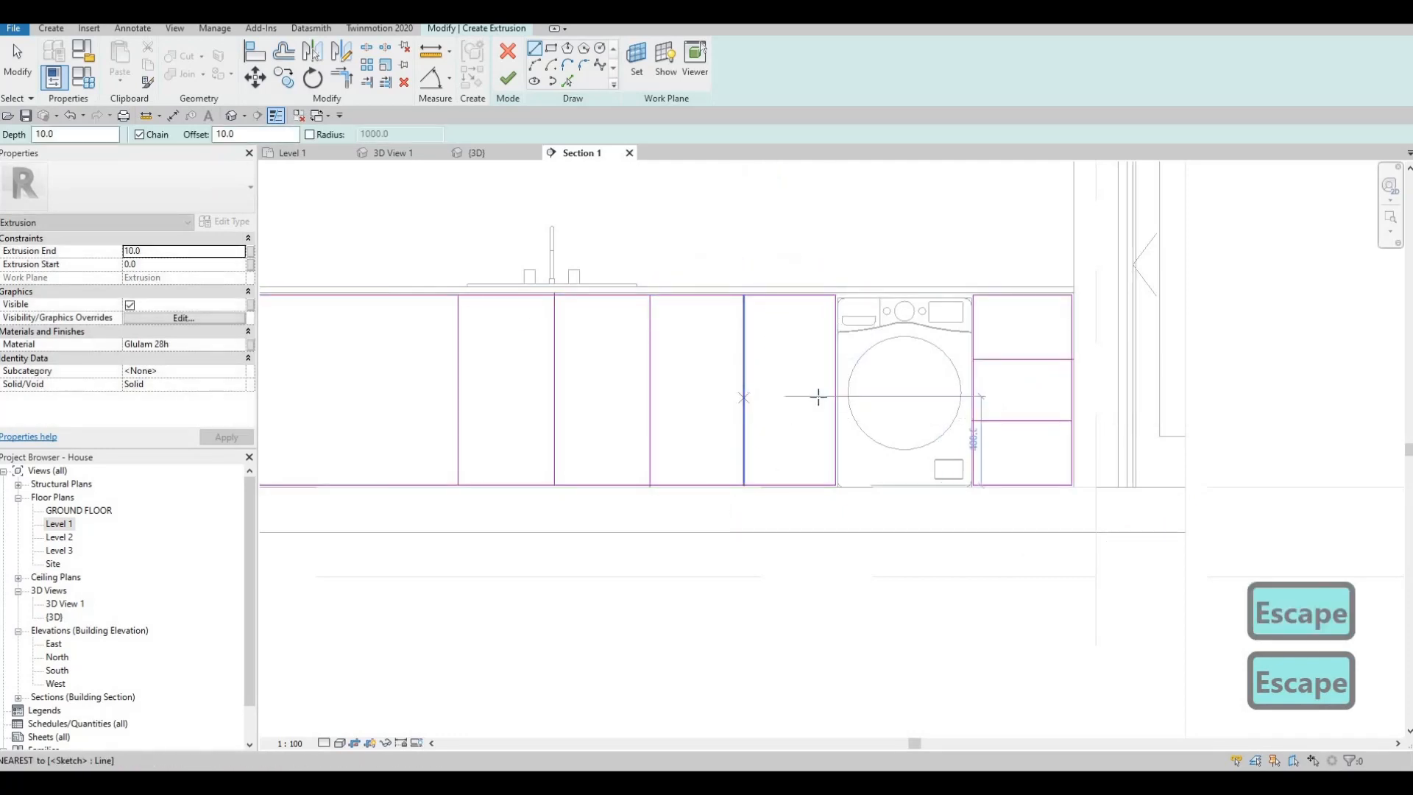
left_click(837, 391)
key("Escape")
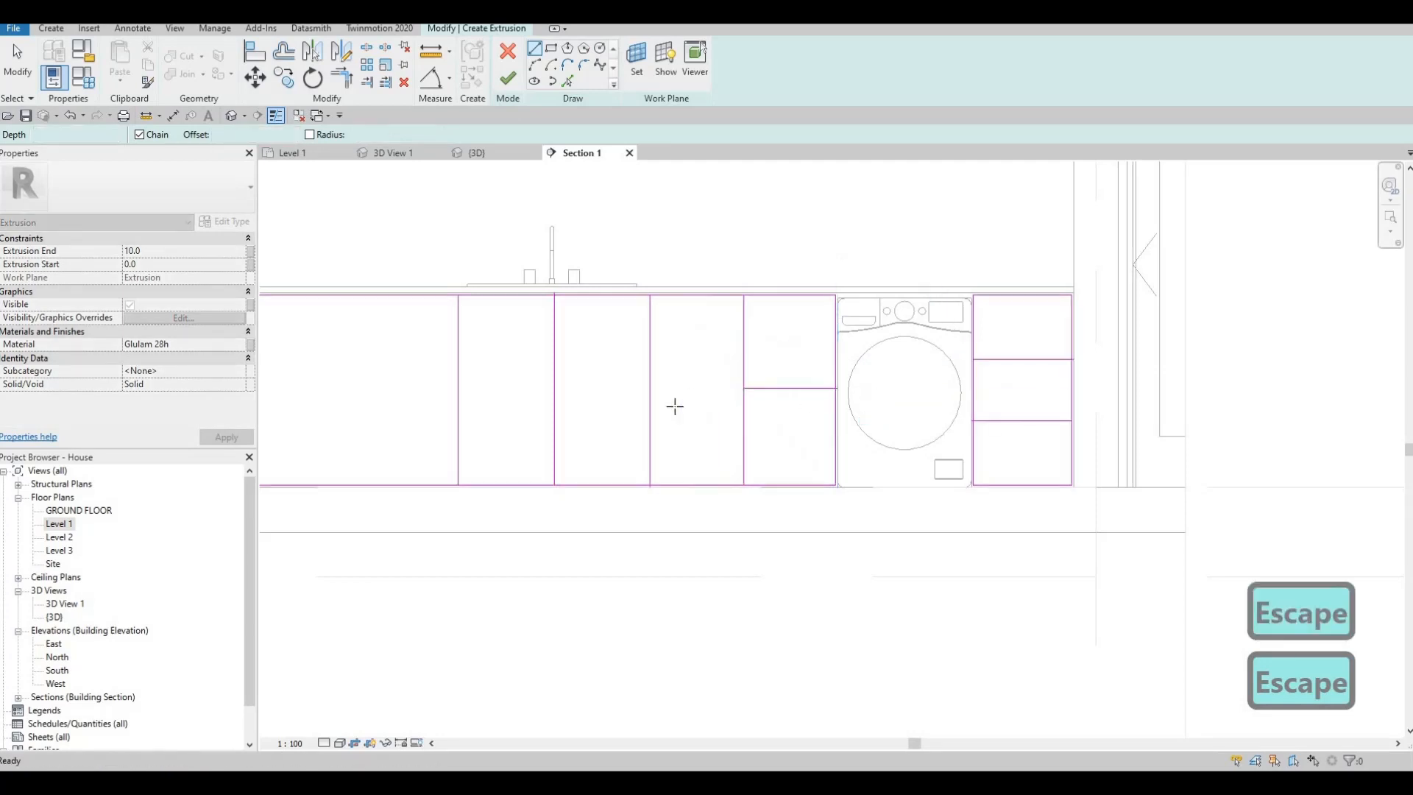
- Draw two more full-height vertical dividers across the door-side portion of the long cabinet front
middle_click_drag(364, 303, 697, 326)
left_click(705, 317)
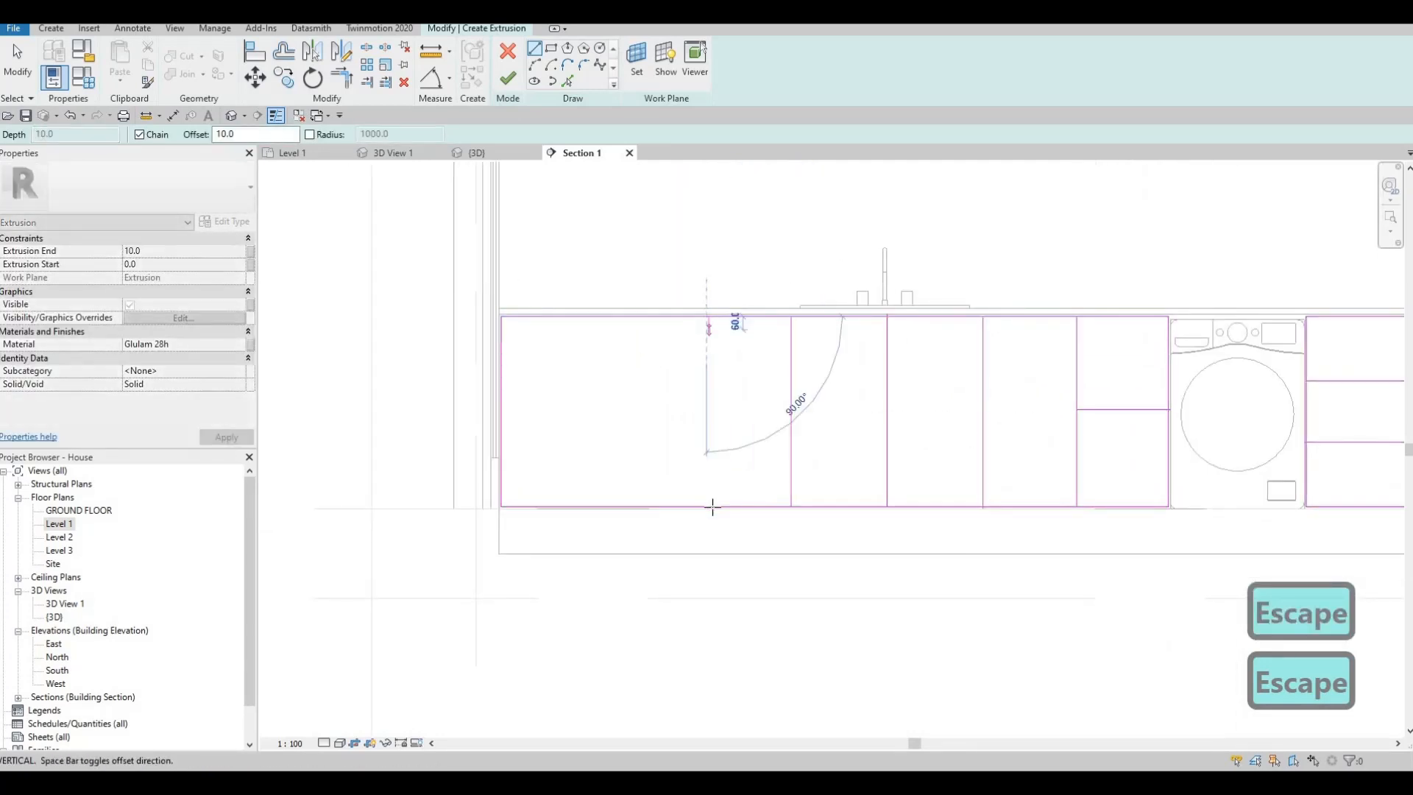
left_click(711, 506)
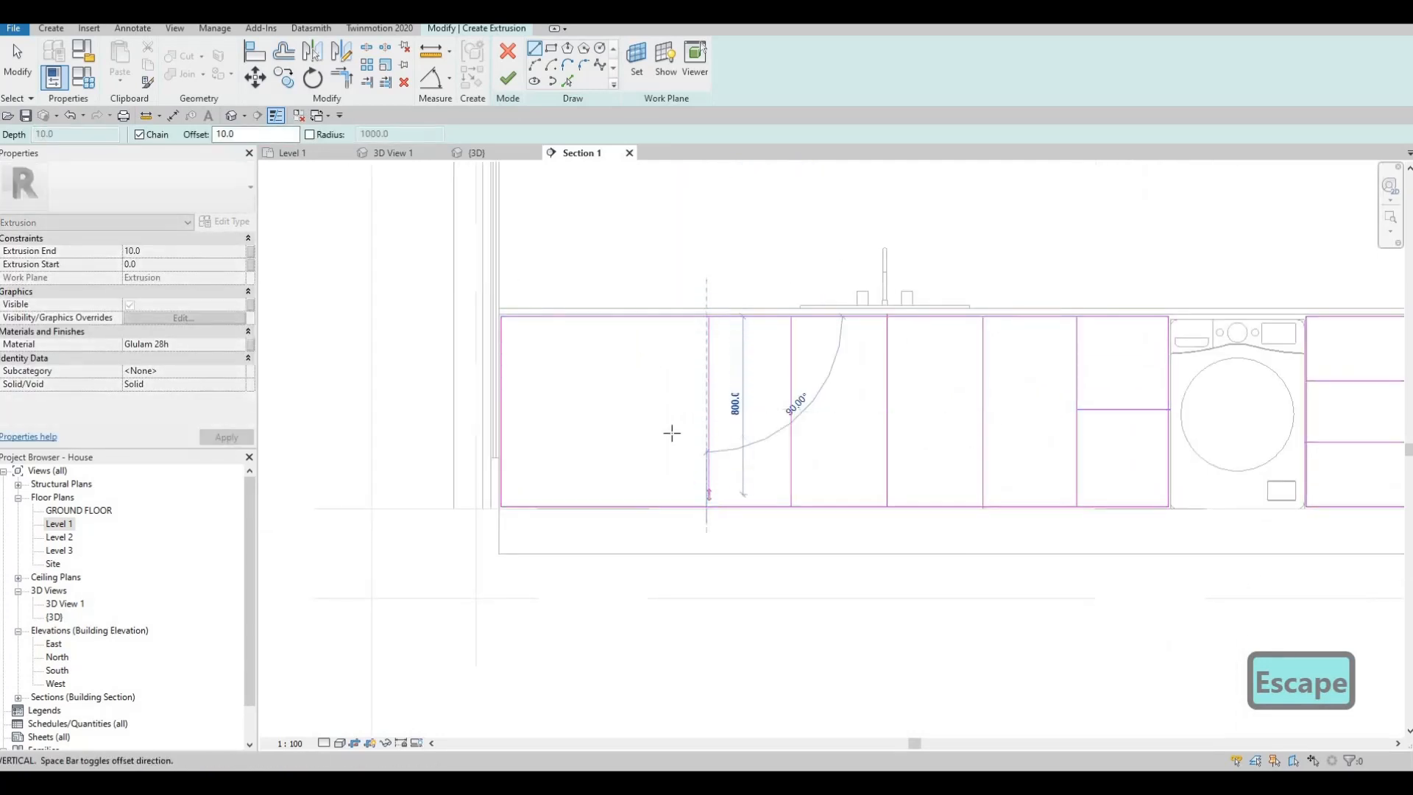
key("Escape")
left_click(633, 317)
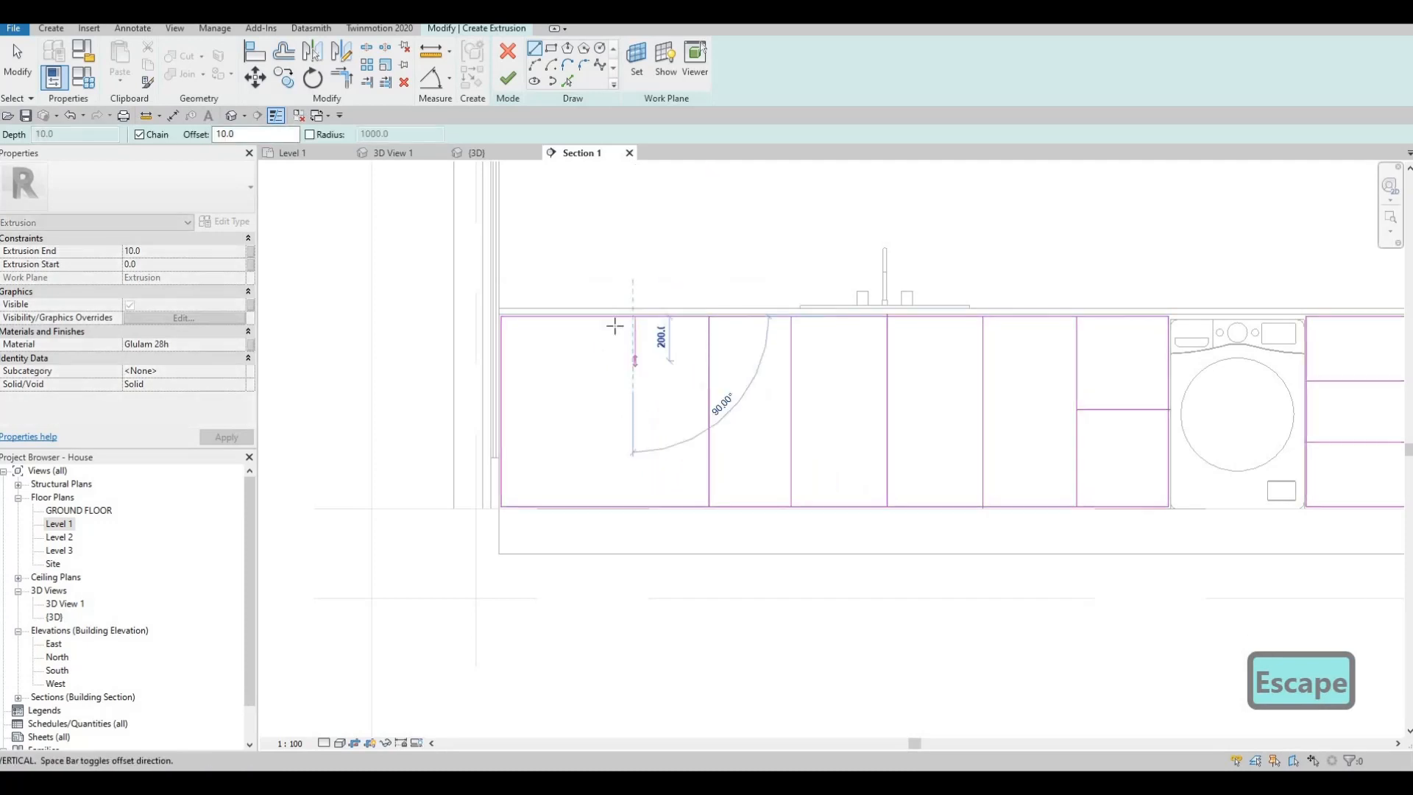
key("Escape")
left_click(615, 317)
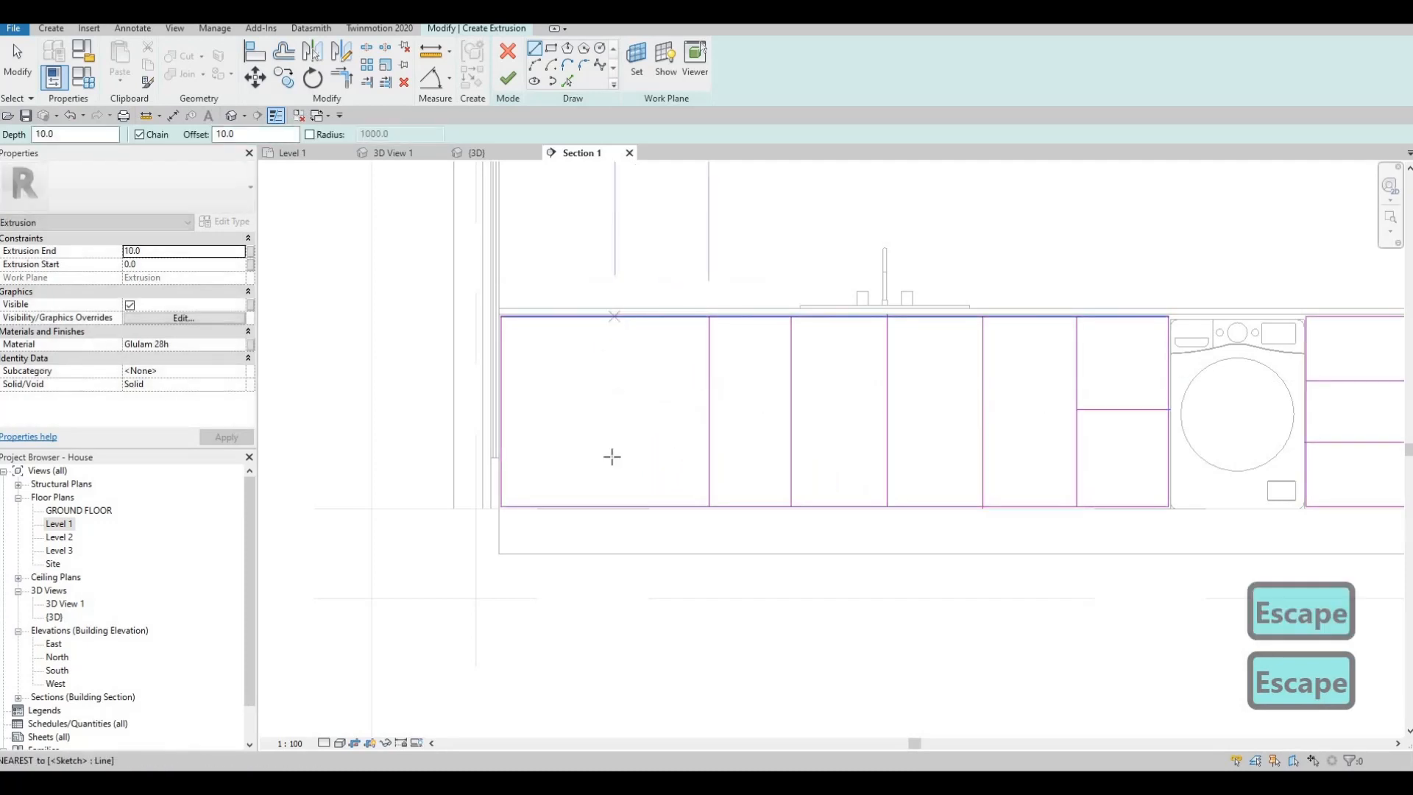
left_click(615, 506)
key("Escape")
- Divide the bay at the door-side wall into three drawer fronts with two horizontal lines about 523 mm long
left_click(503, 379)
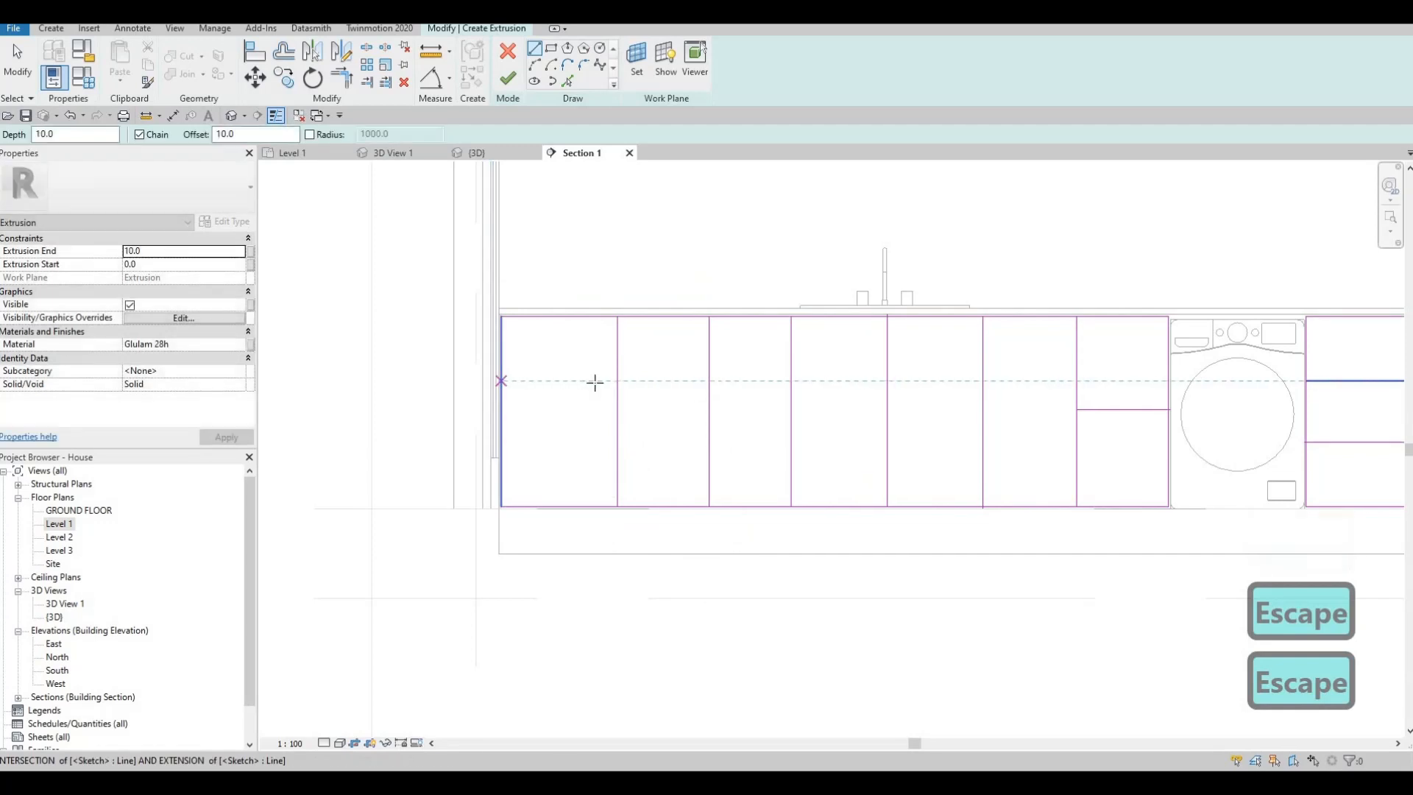
left_click(555, 423)
key("Escape")
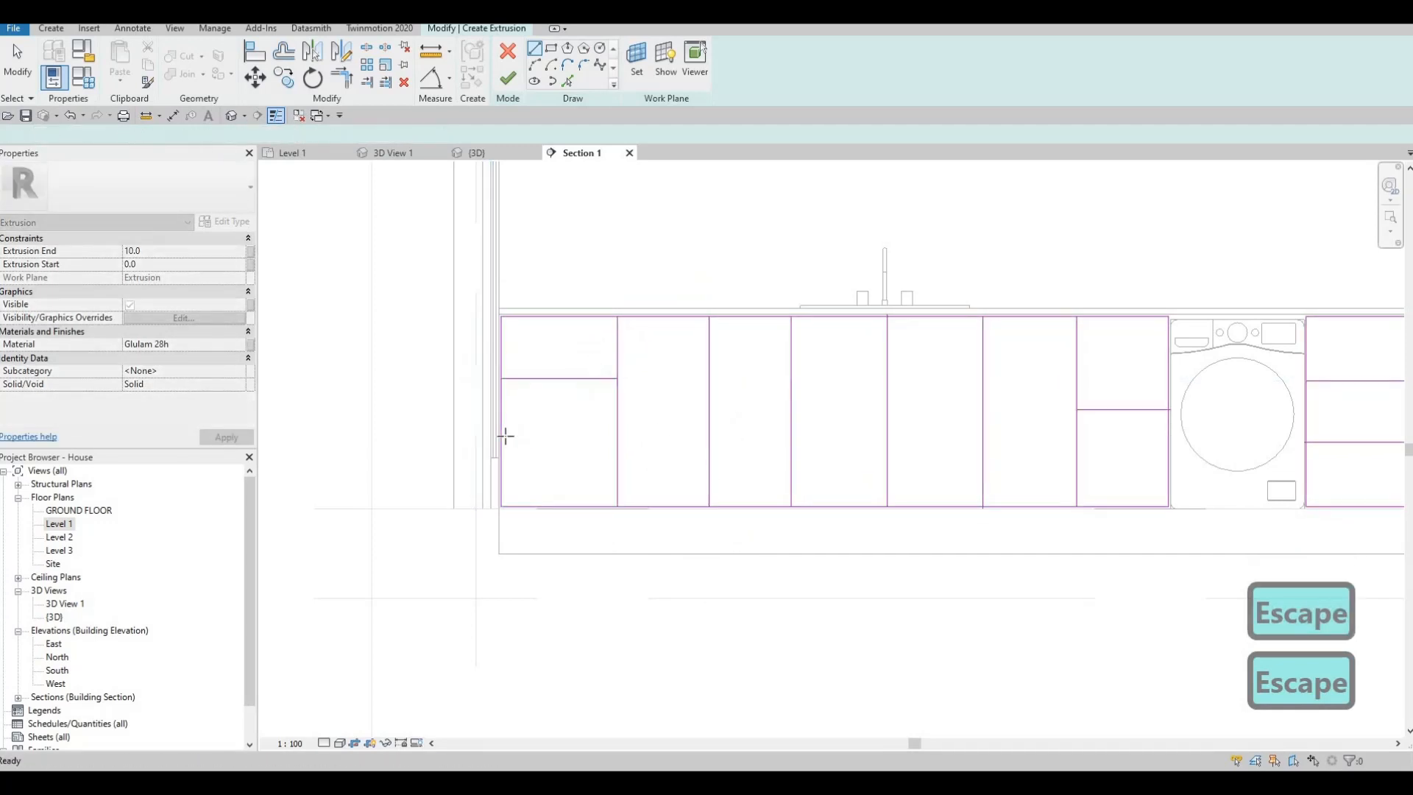
left_click(616, 435)
key("Escape")
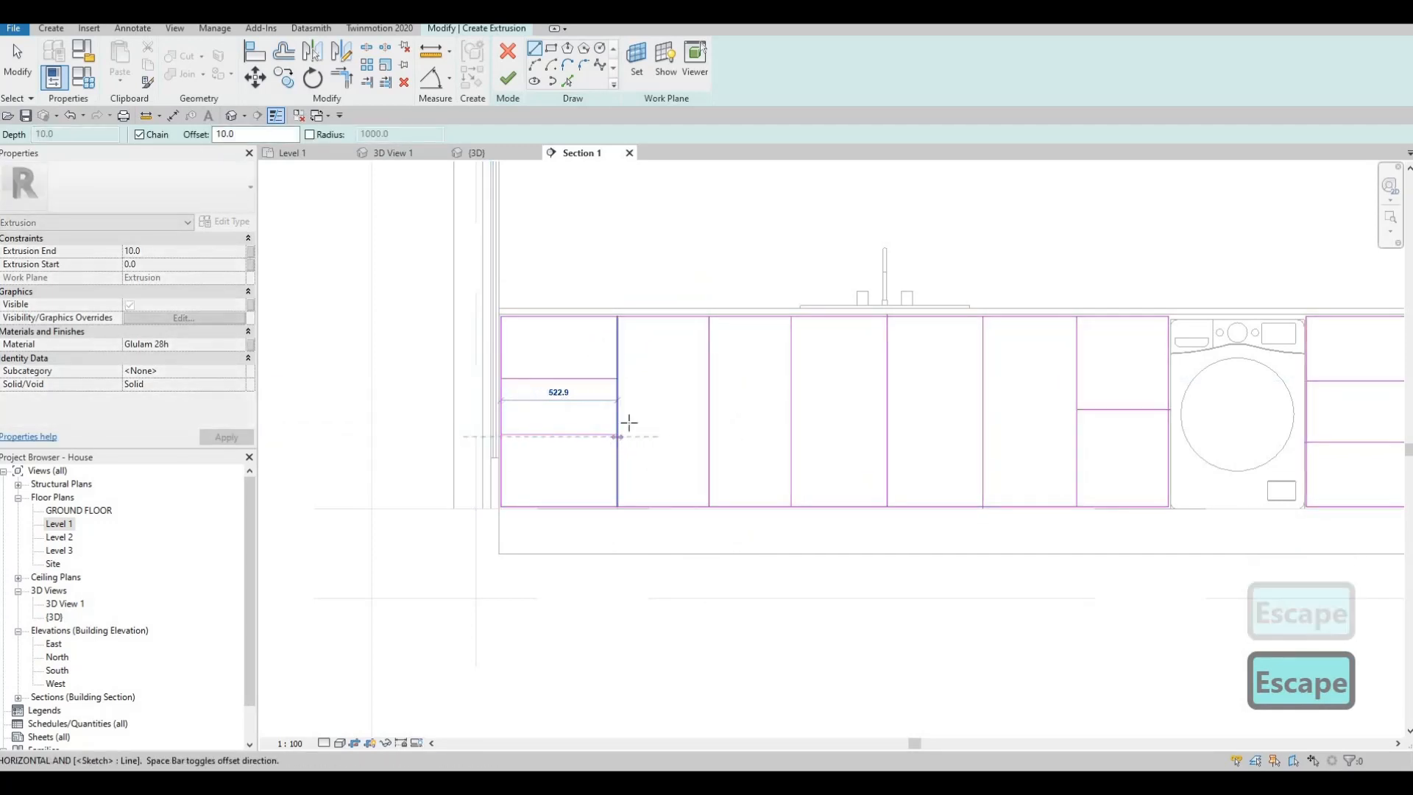
key("Escape")
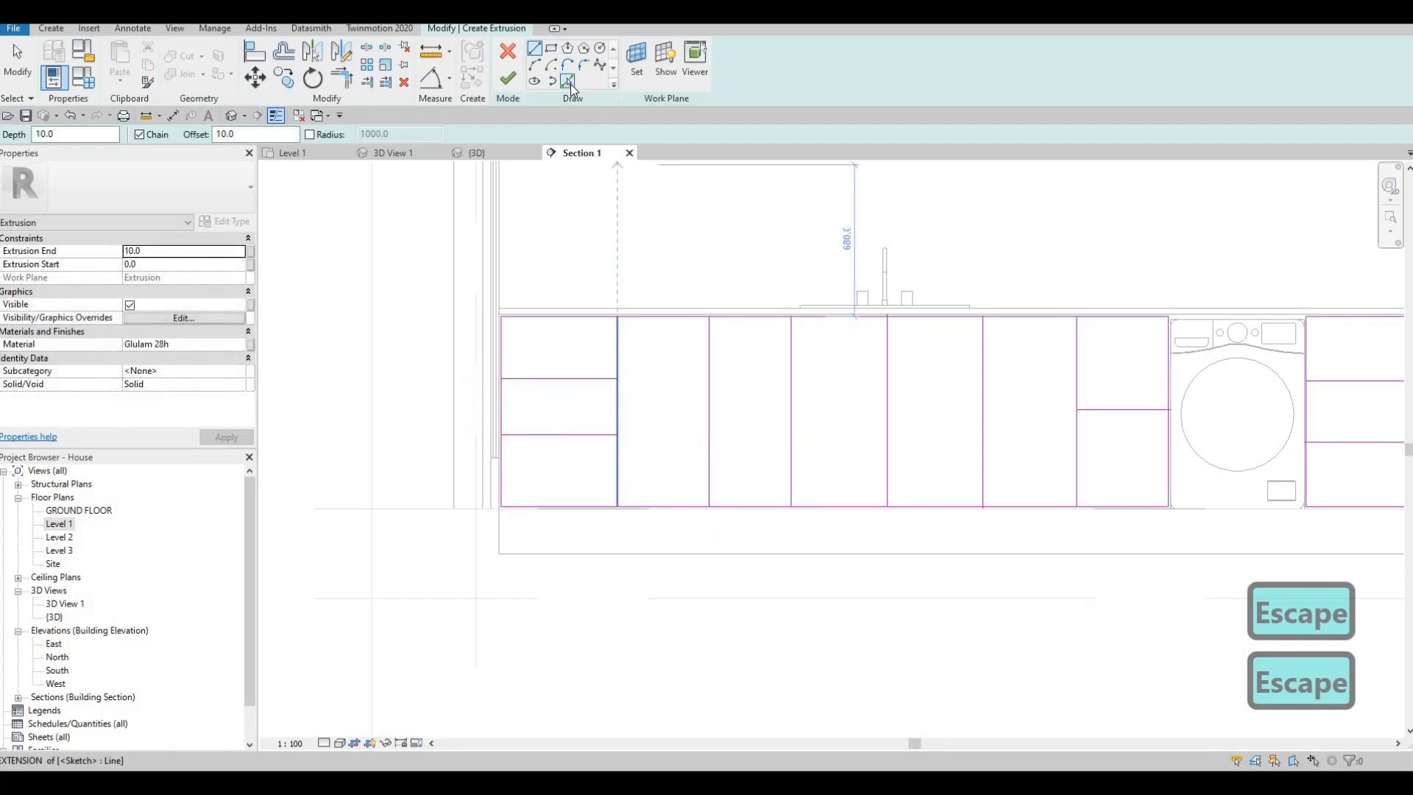
- Use Pick Lines with a 10 mm offset to copy the door-side drawer bay's vertical divider and both its horizontal lines
left_click(568, 81)
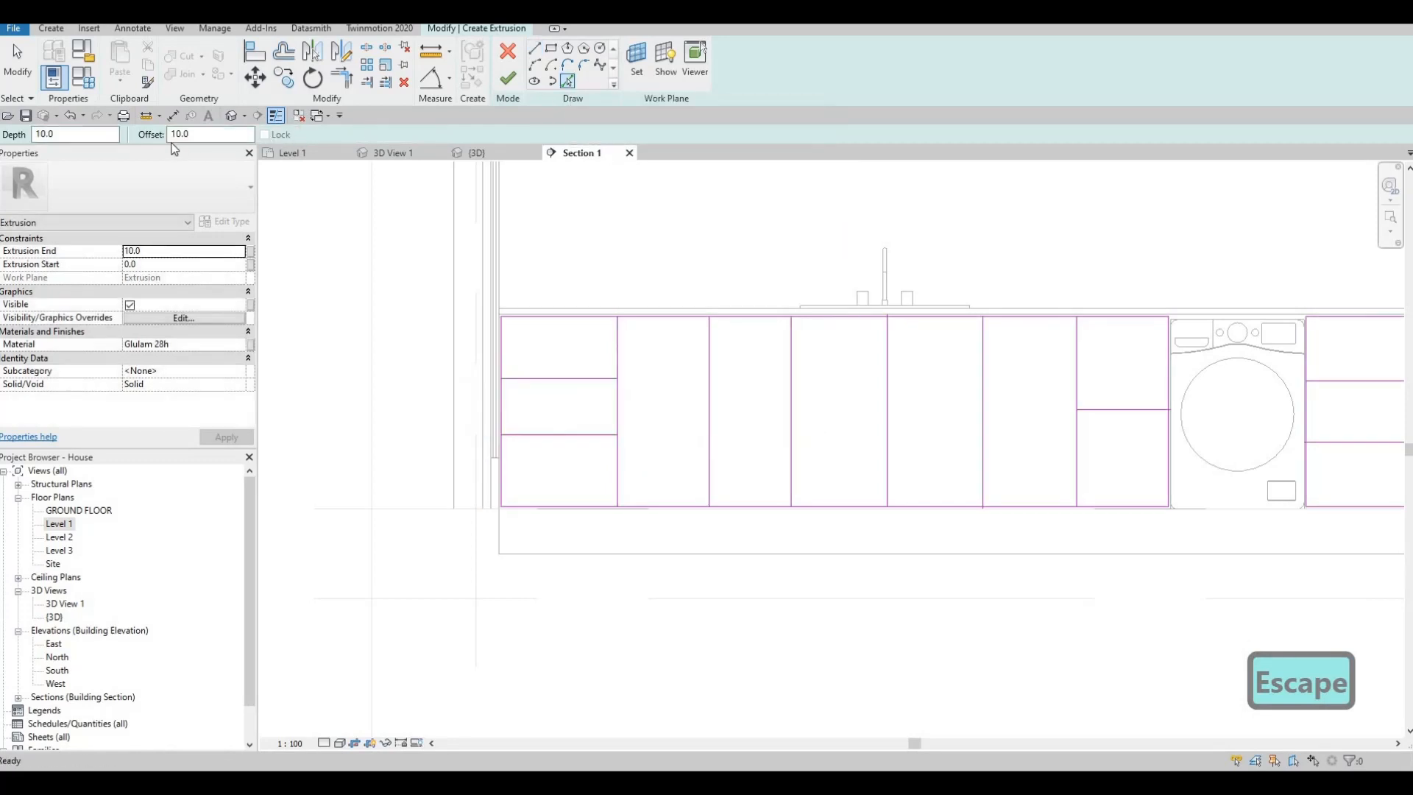
scroll(592, 360, "up", 3)
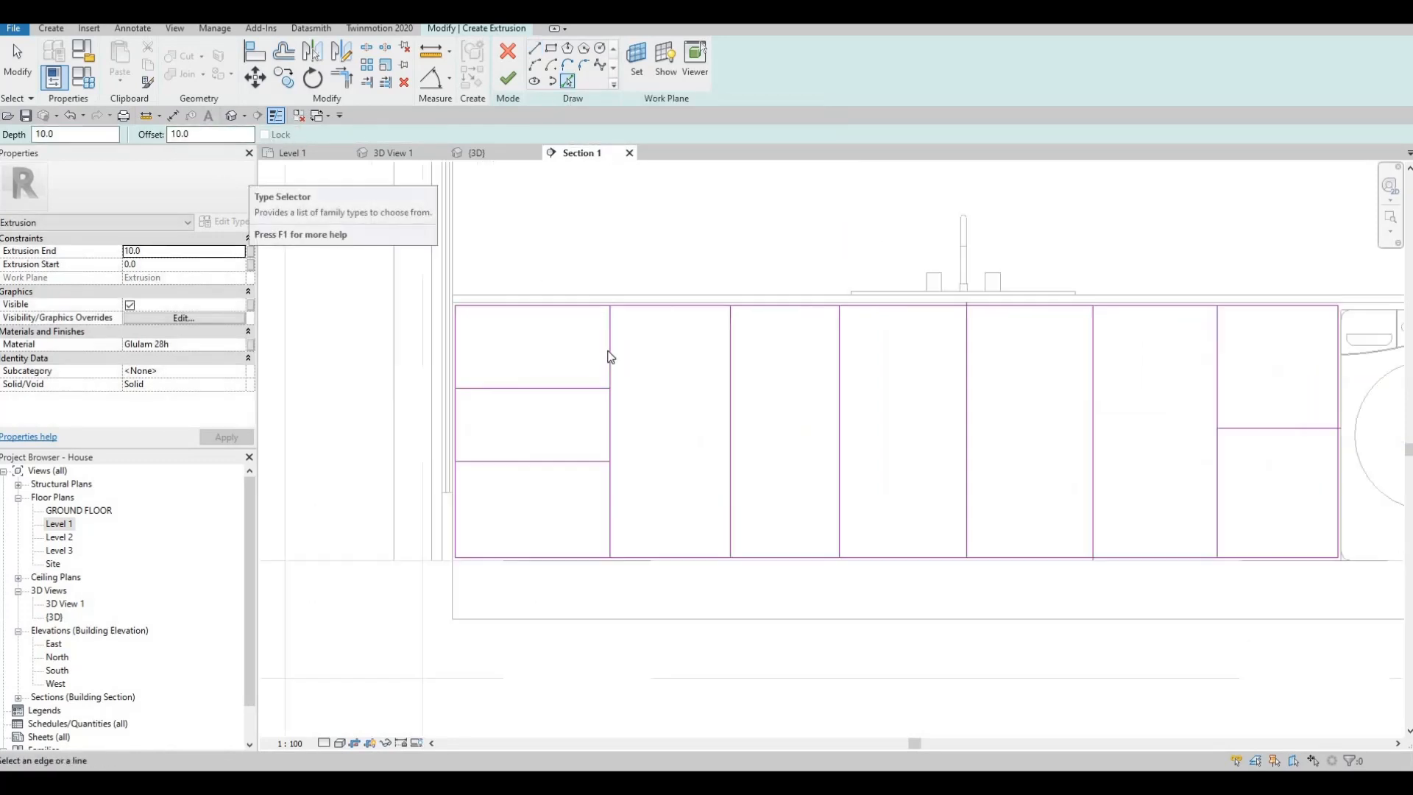
left_click(552, 405)
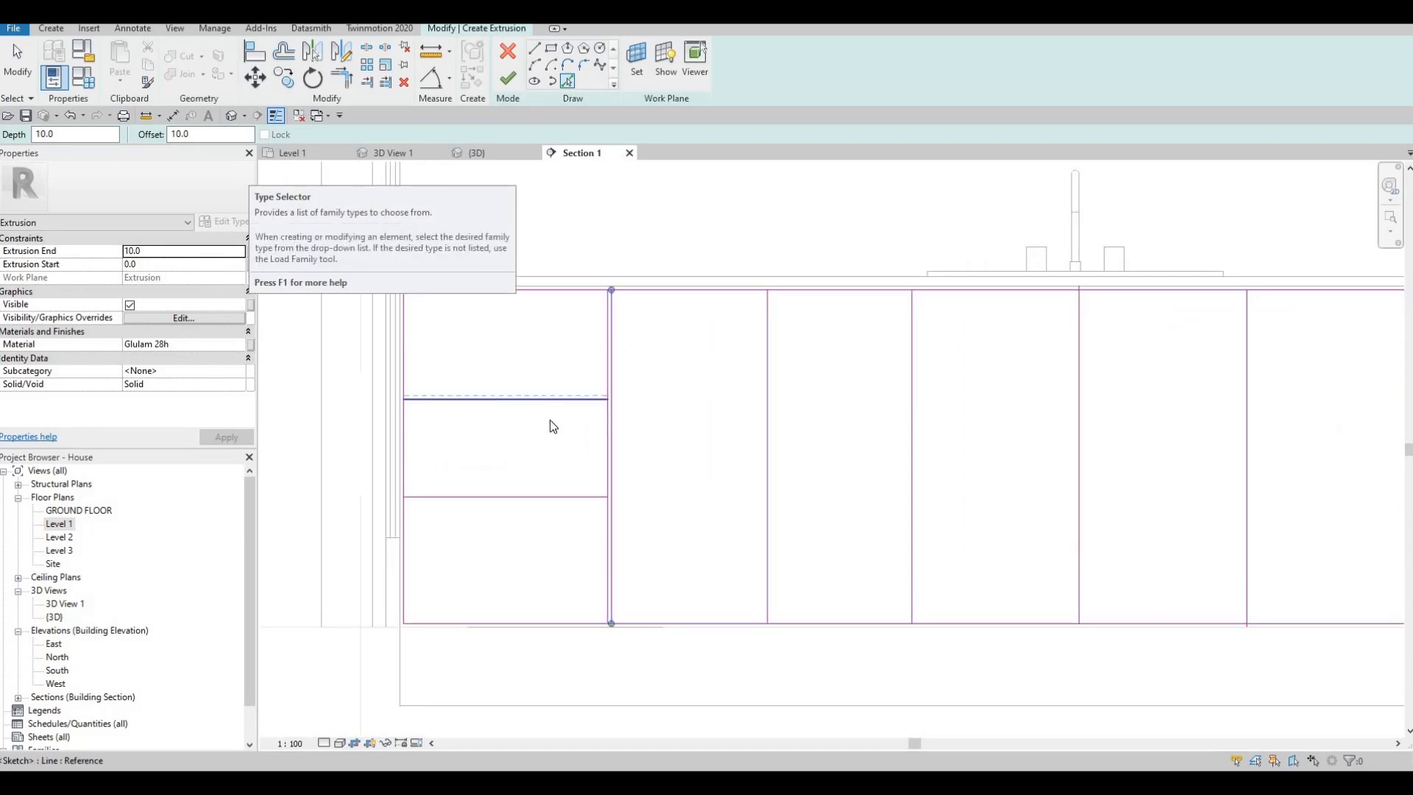
left_click(543, 501)
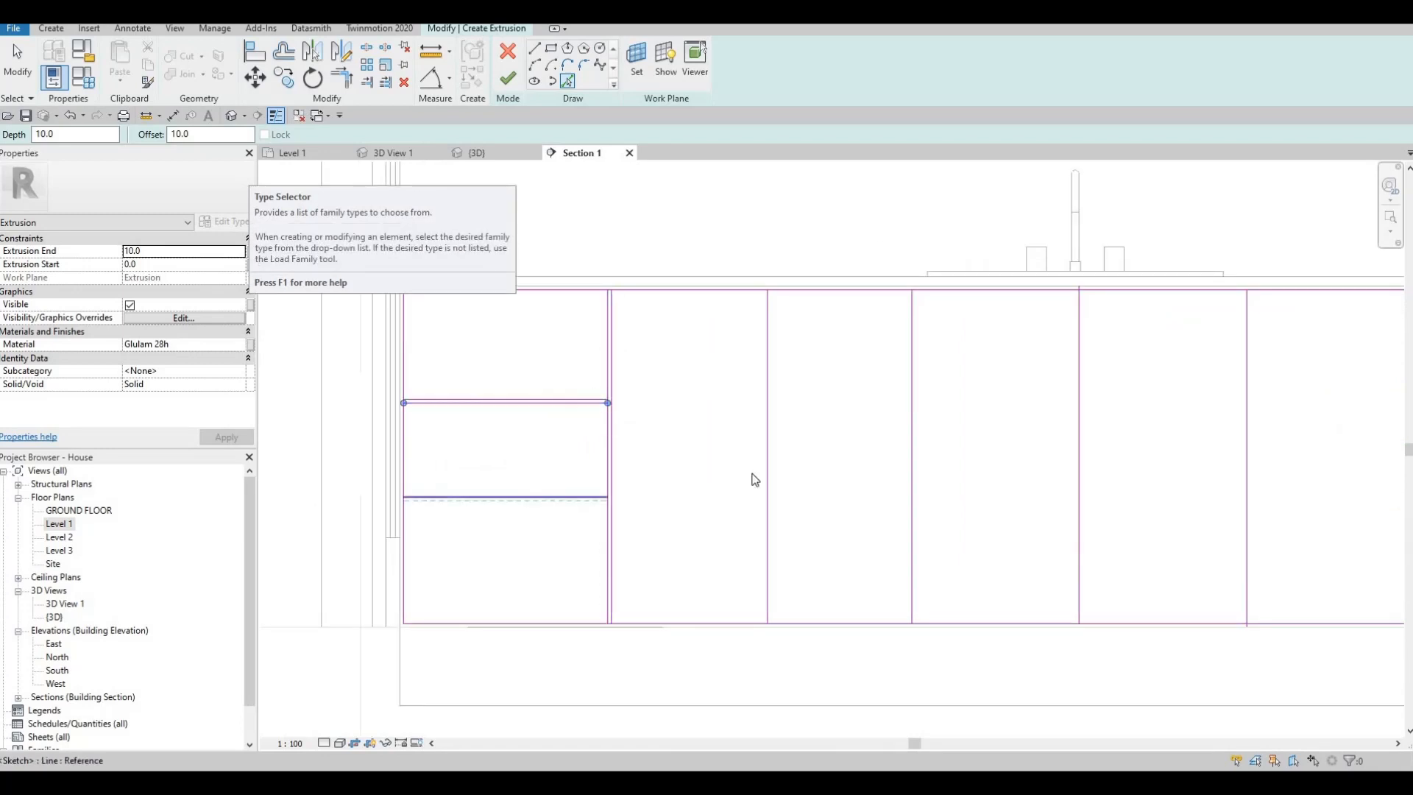
- Create 10 mm offset copies of the remaining vertical dividers along the long cabinet front, up to the two-drawer bay
left_click(771, 442)
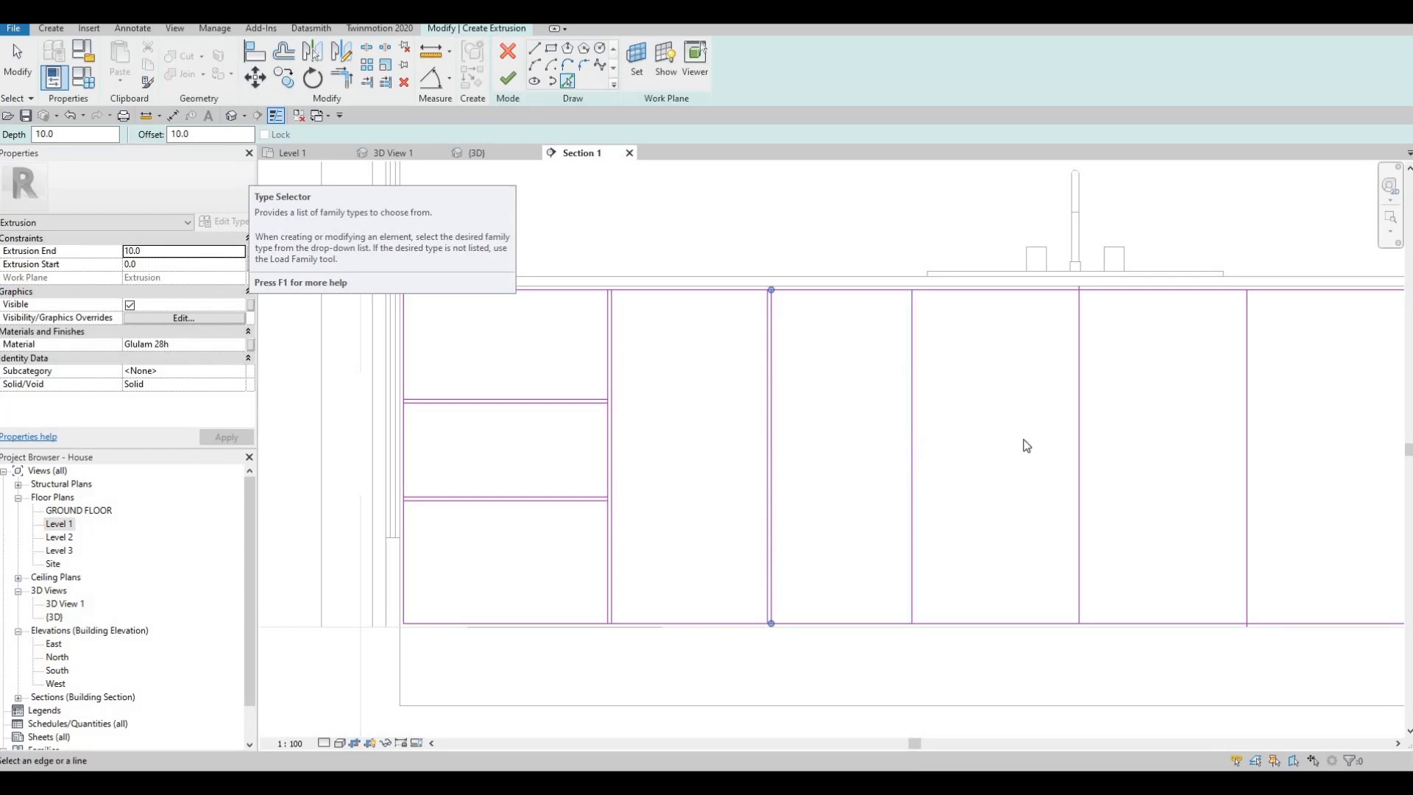
left_click(1082, 438)
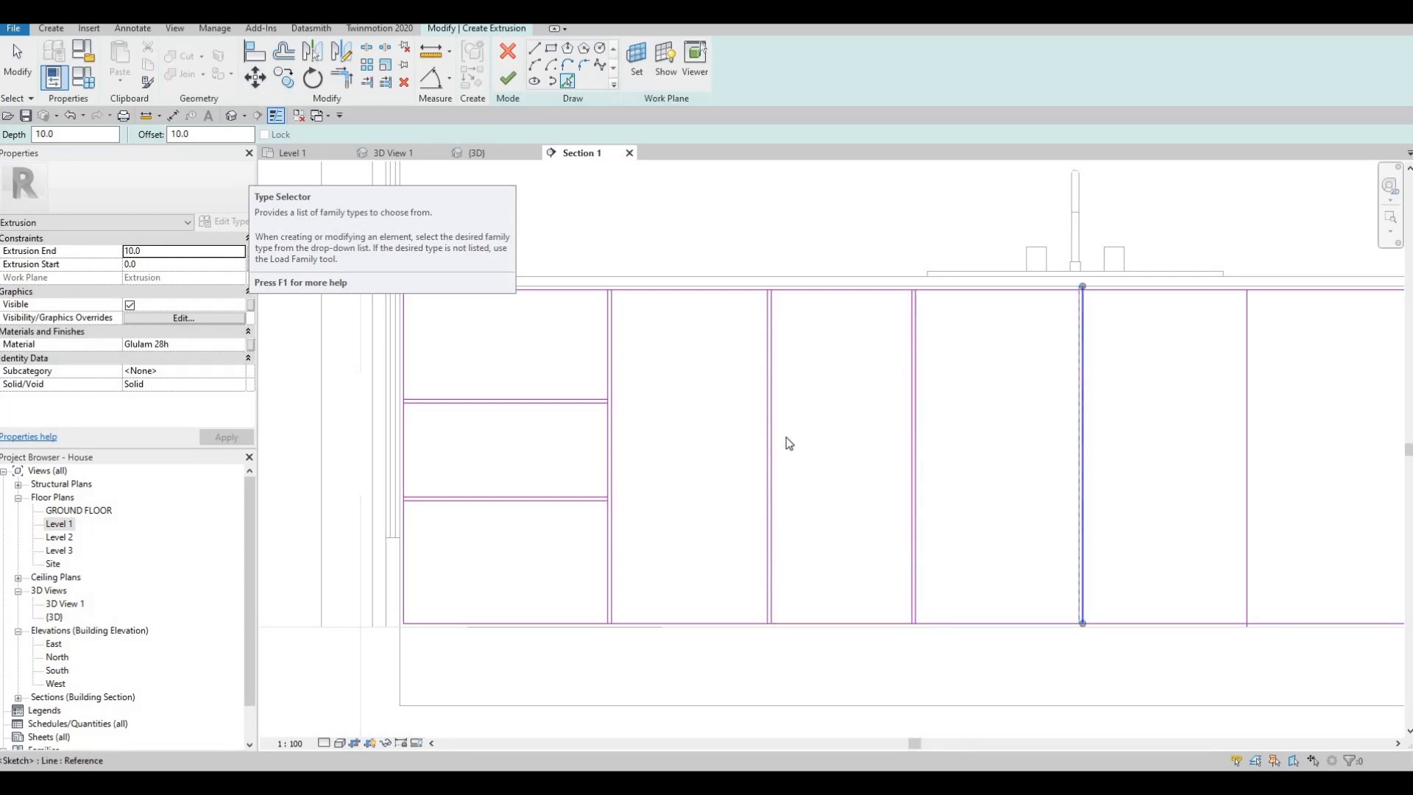
middle_click_drag(888, 430, 626, 413)
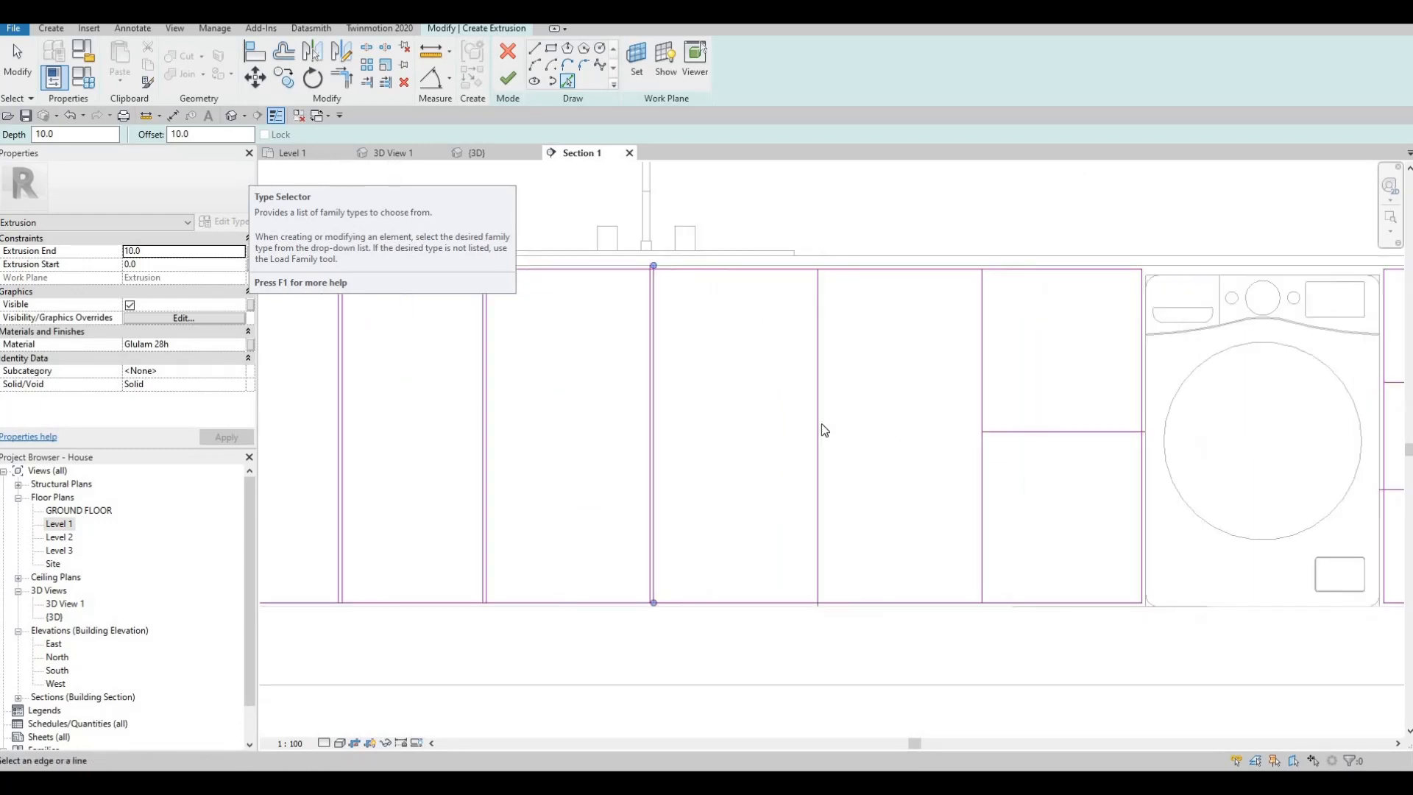
left_click(979, 397)
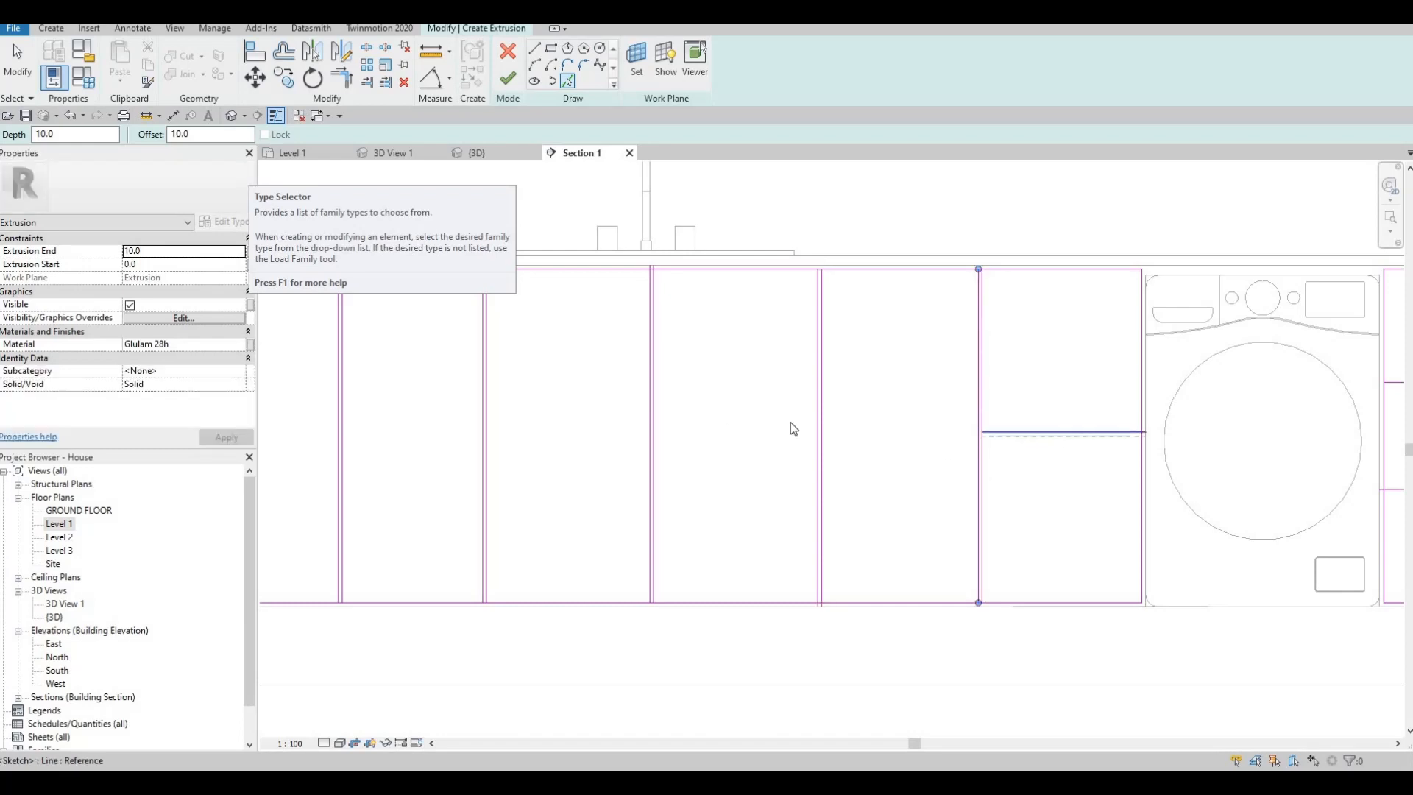
- Create 10 mm offset copies of the horizontal dividers in the two-drawer bay and the narrow front beside the far wall
left_click(1045, 434)
middle_click_drag(1177, 382, 980, 354)
left_click(981, 353)
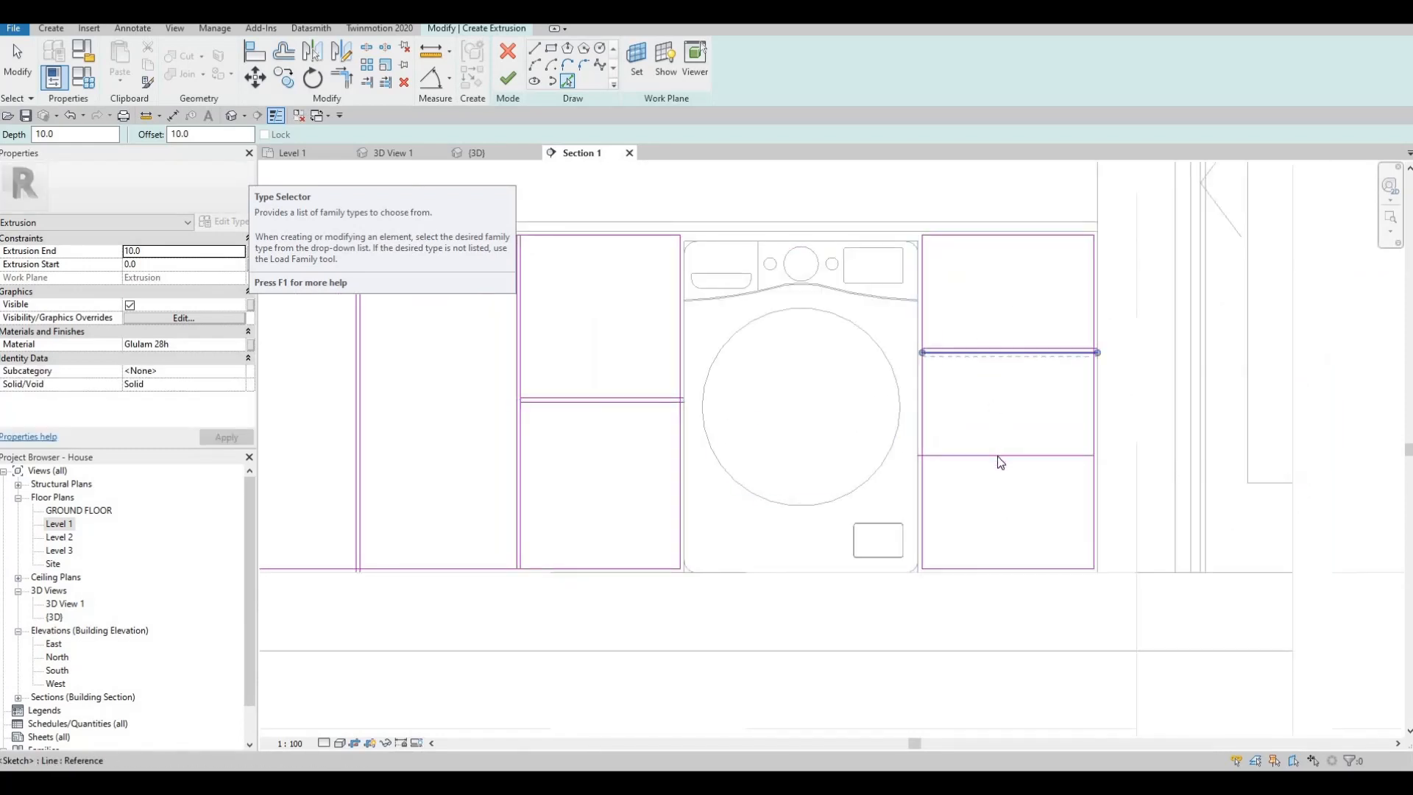
scroll(780, 412, "down", 2)
middle_click_drag(780, 412, 867, 429)
key("Escape")
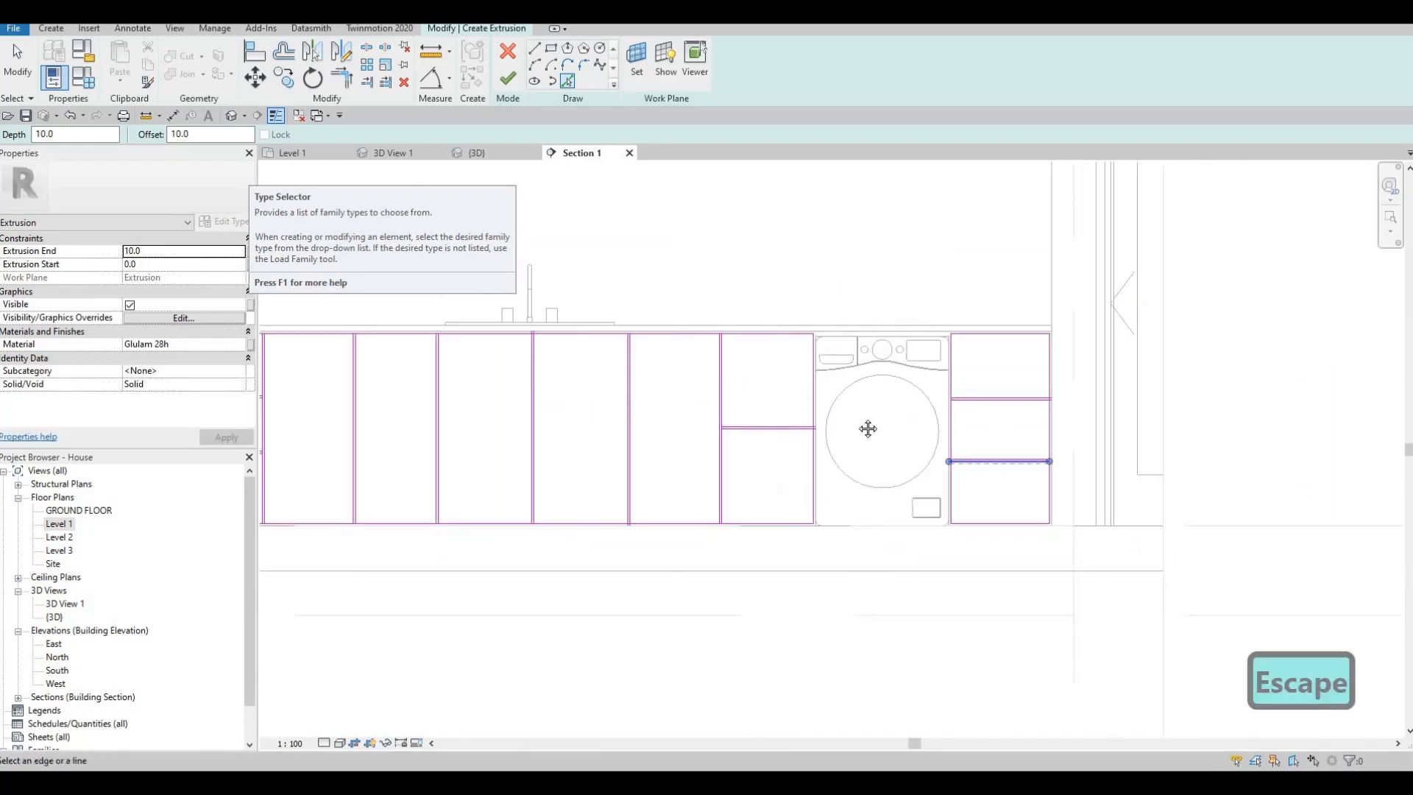
middle_click_drag(587, 438, 927, 445)
middle_click_drag(608, 401, 615, 390)
key("Escape")
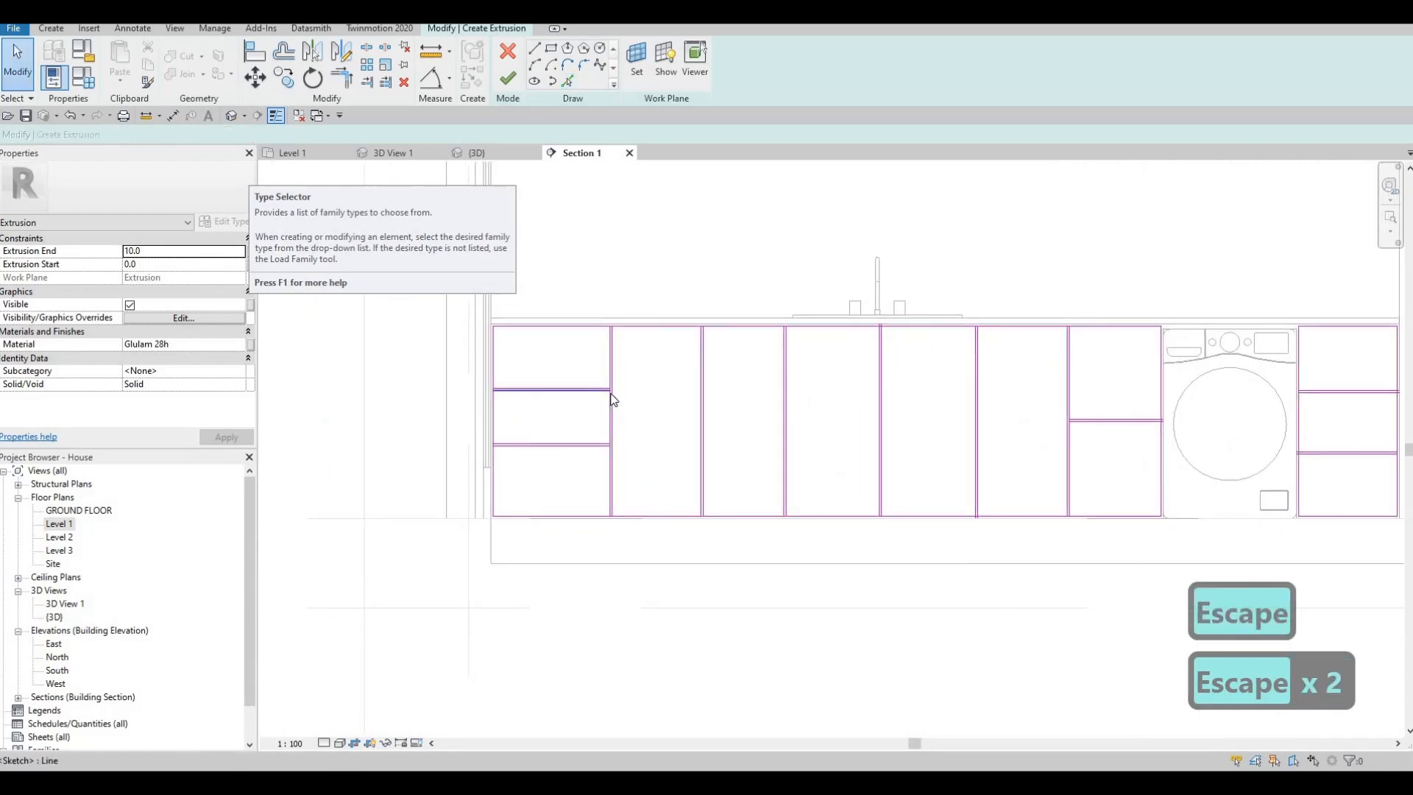
- Use Split Element to split the long front's top edge at the first three vertical dividers from the door side
key("s")
key("l")
scroll(618, 334, "up", 3)
scroll(642, 330, "up", 2)
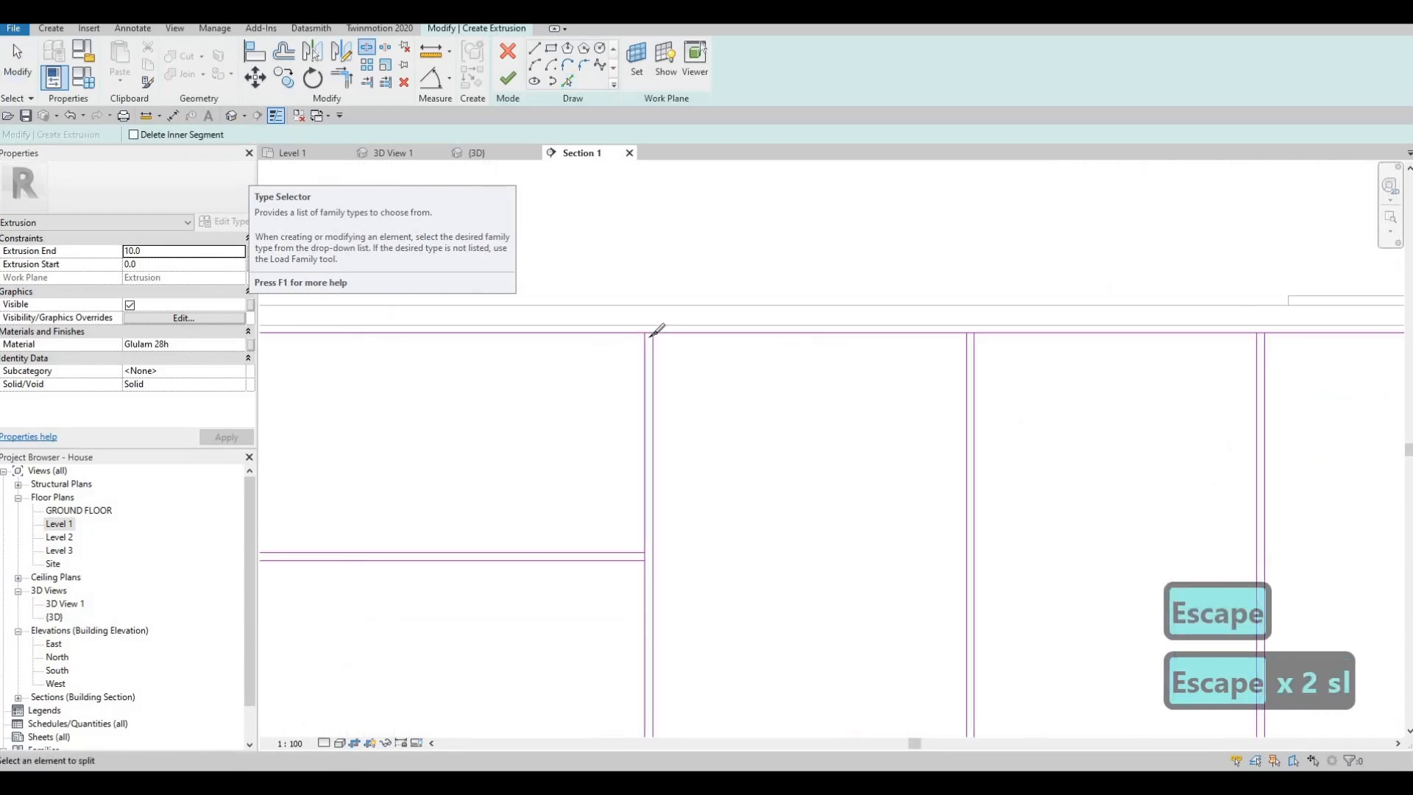
left_click(965, 335)
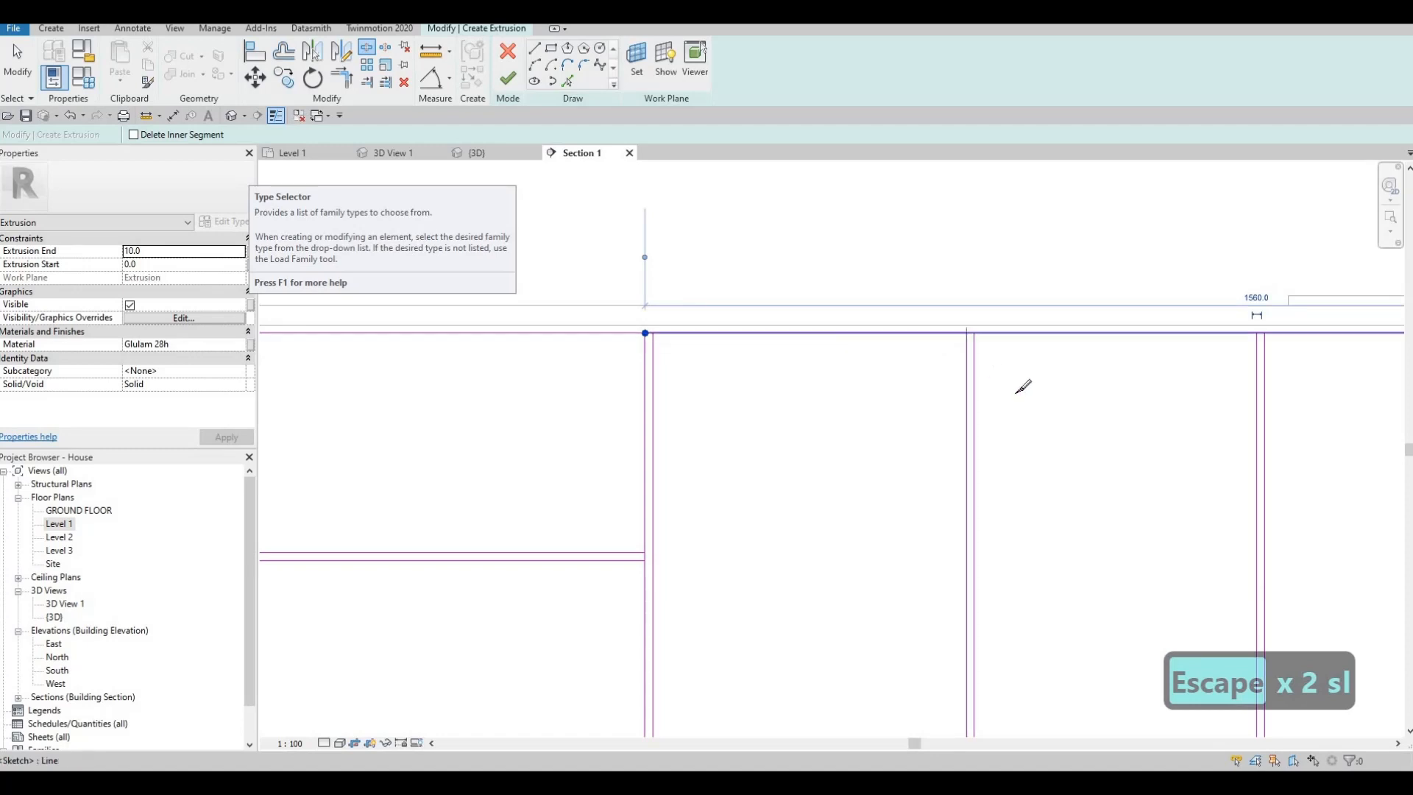
middle_click_drag(1257, 338, 904, 322)
left_click(904, 322)
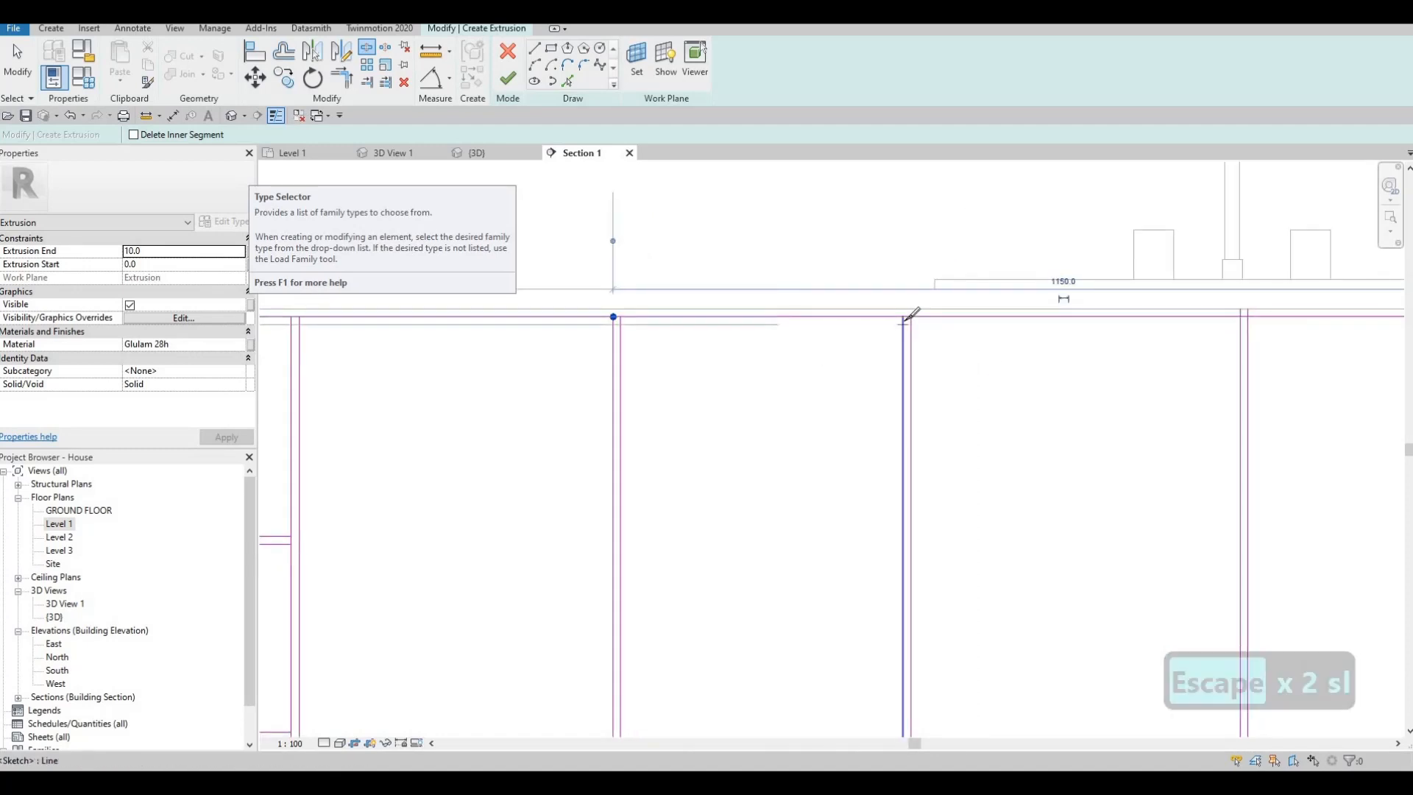
- Split the long front's top edge at the divider below the tap and the two dividers towards the washing machine
middle_click_drag(1193, 379, 808, 378)
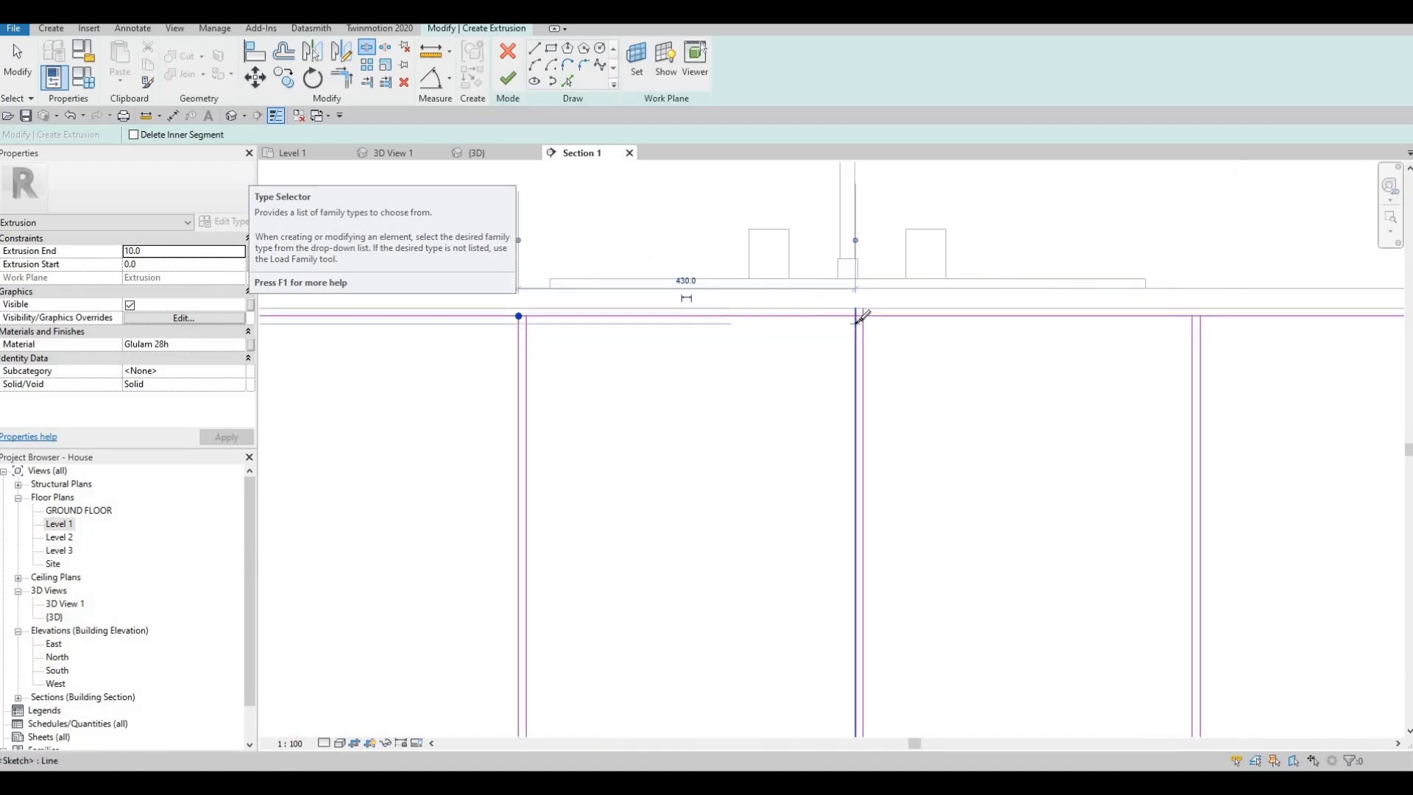
left_click(855, 316)
middle_click_drag(1281, 314, 920, 280)
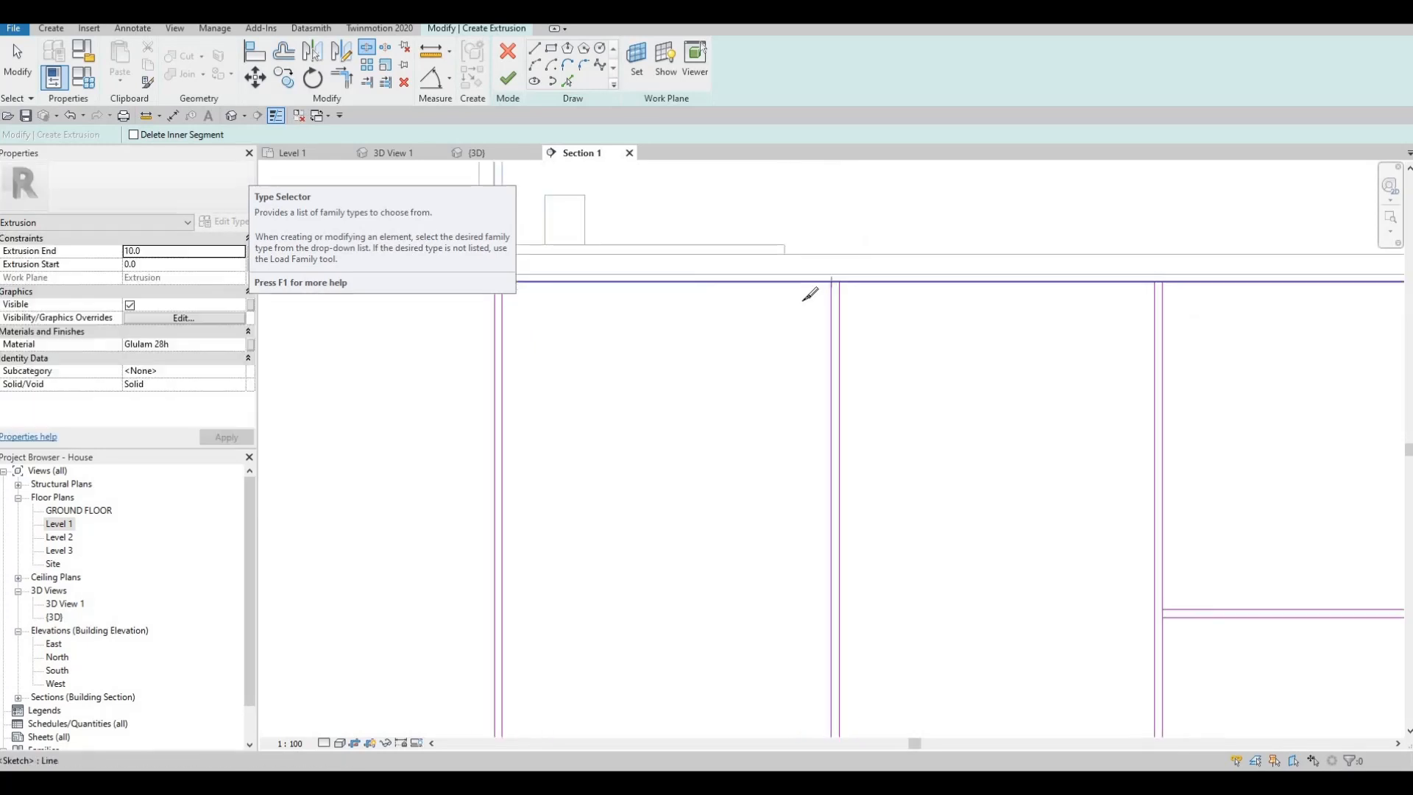
left_click(811, 293)
middle_click_drag(1157, 279, 857, 275)
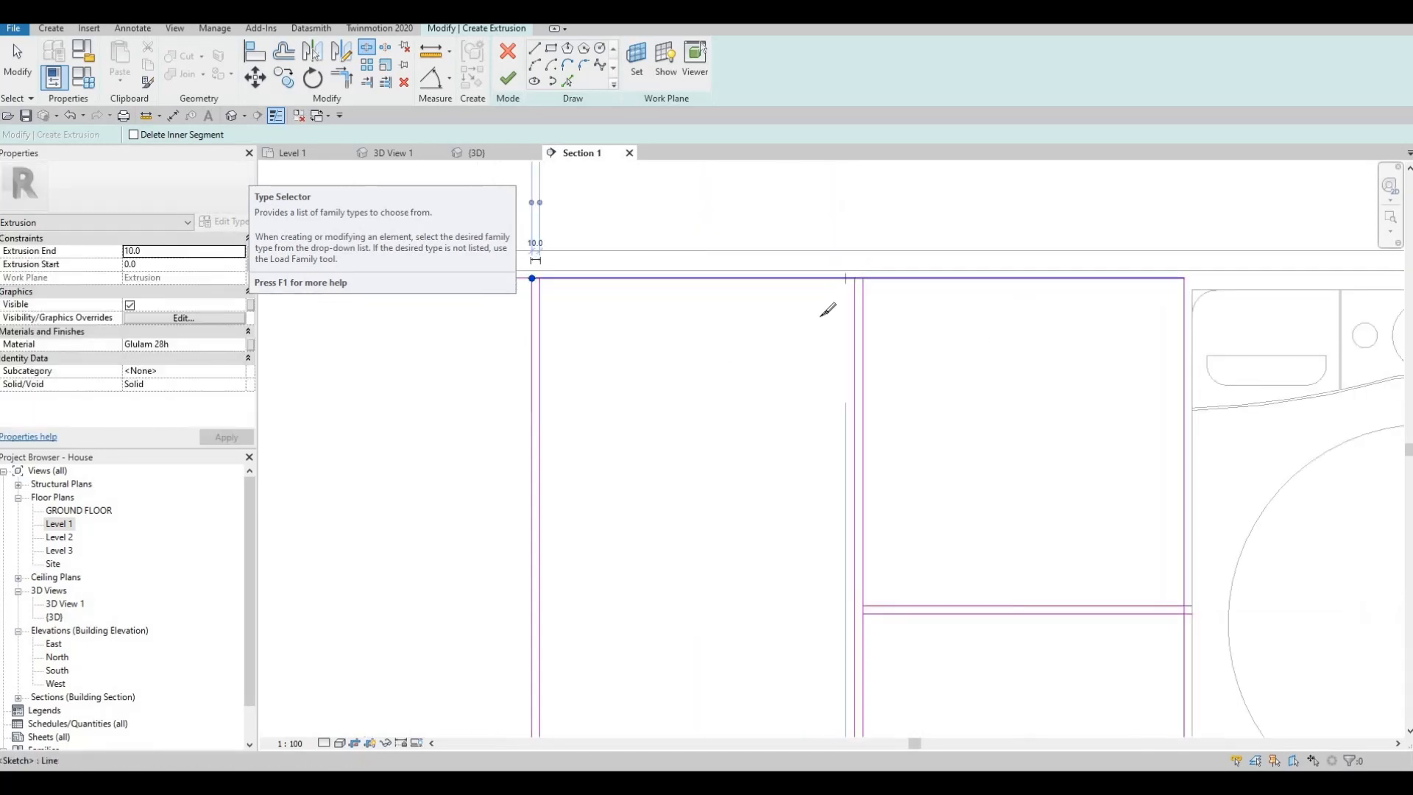
left_click(855, 279)
- Split the side edges of the narrow front beside the far wall at its horizontal dividers
scroll(999, 379, "down", 2)
middle_click_drag(1116, 394, 750, 382)
middle_click_drag(986, 435, 835, 432)
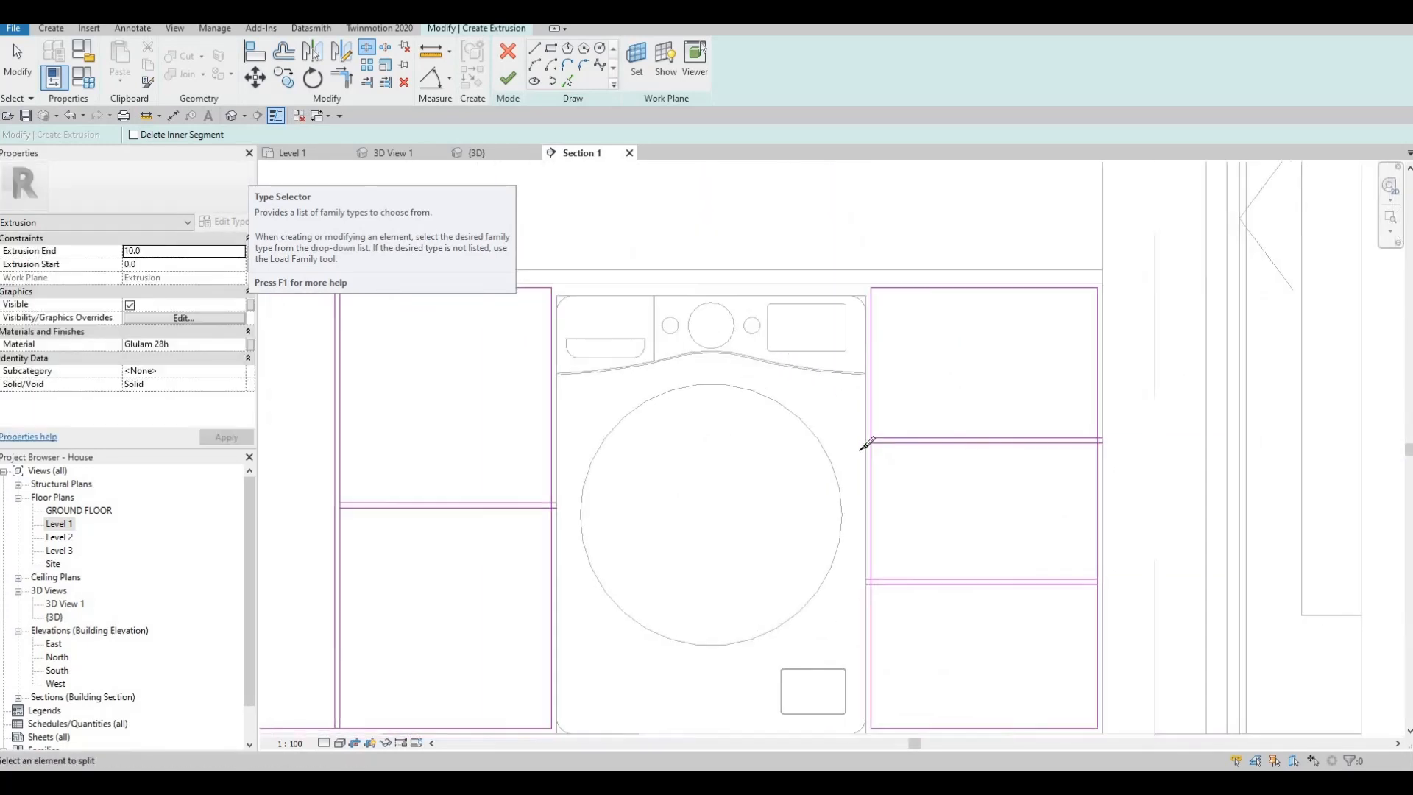
scroll(866, 448, "up", 2)
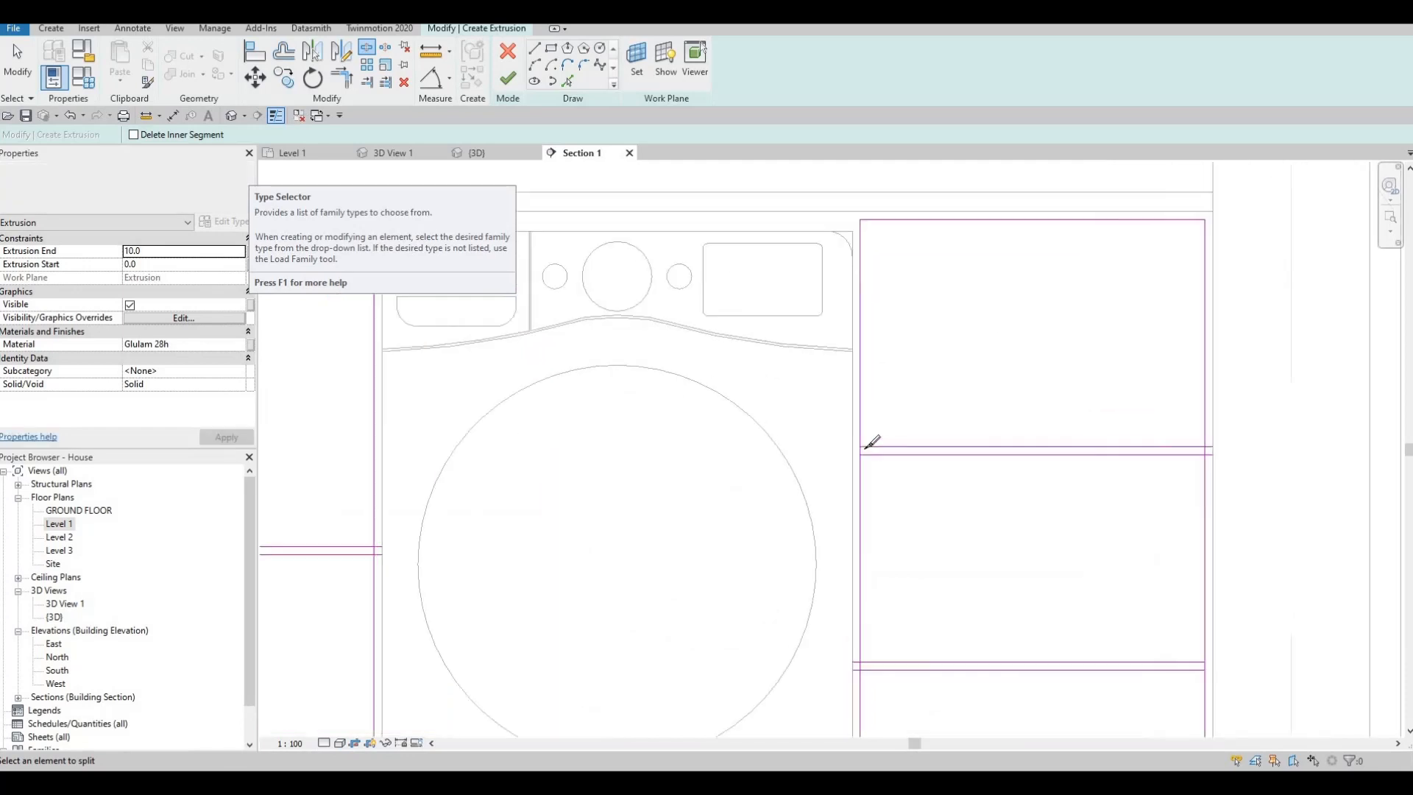
left_click(1205, 446)
left_click(1208, 661)
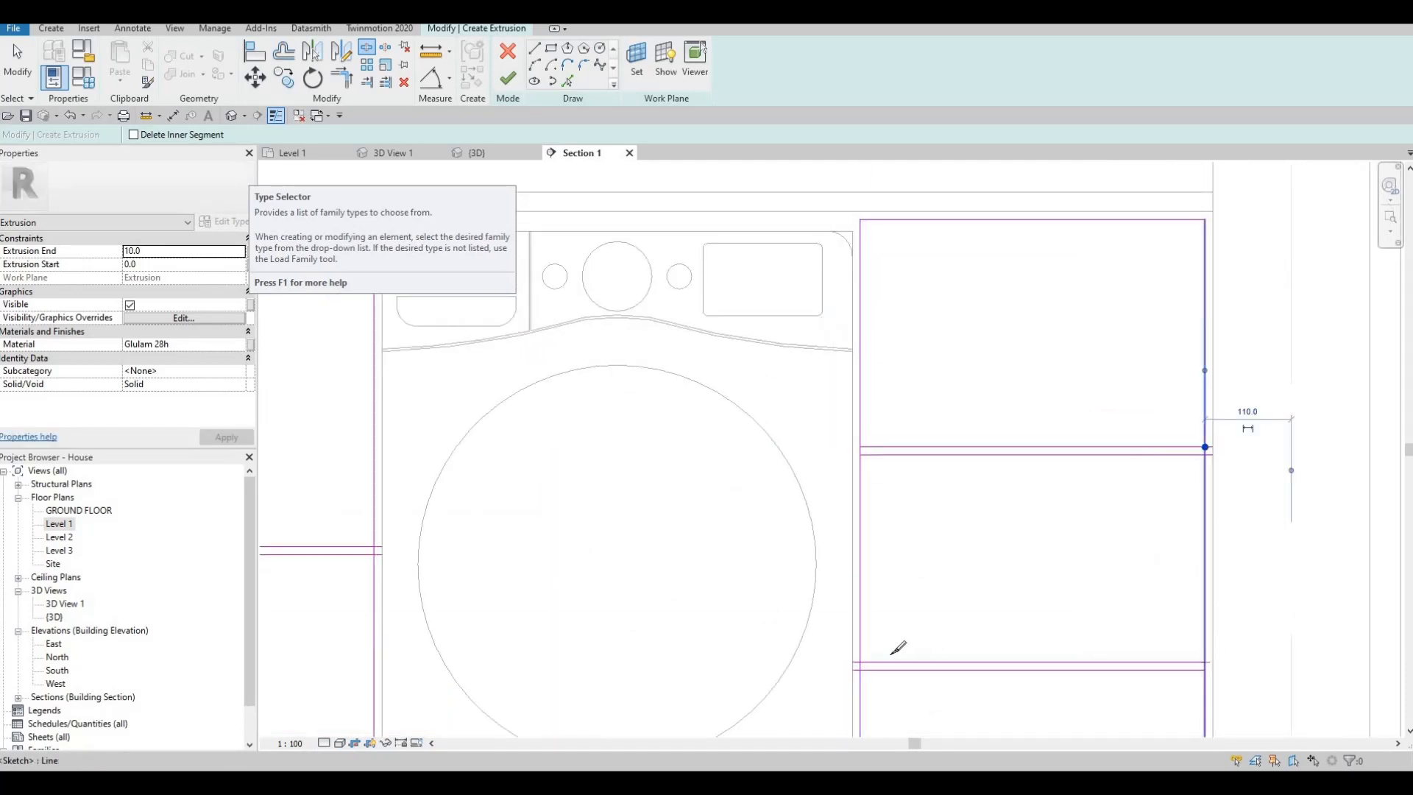
left_click(860, 664)
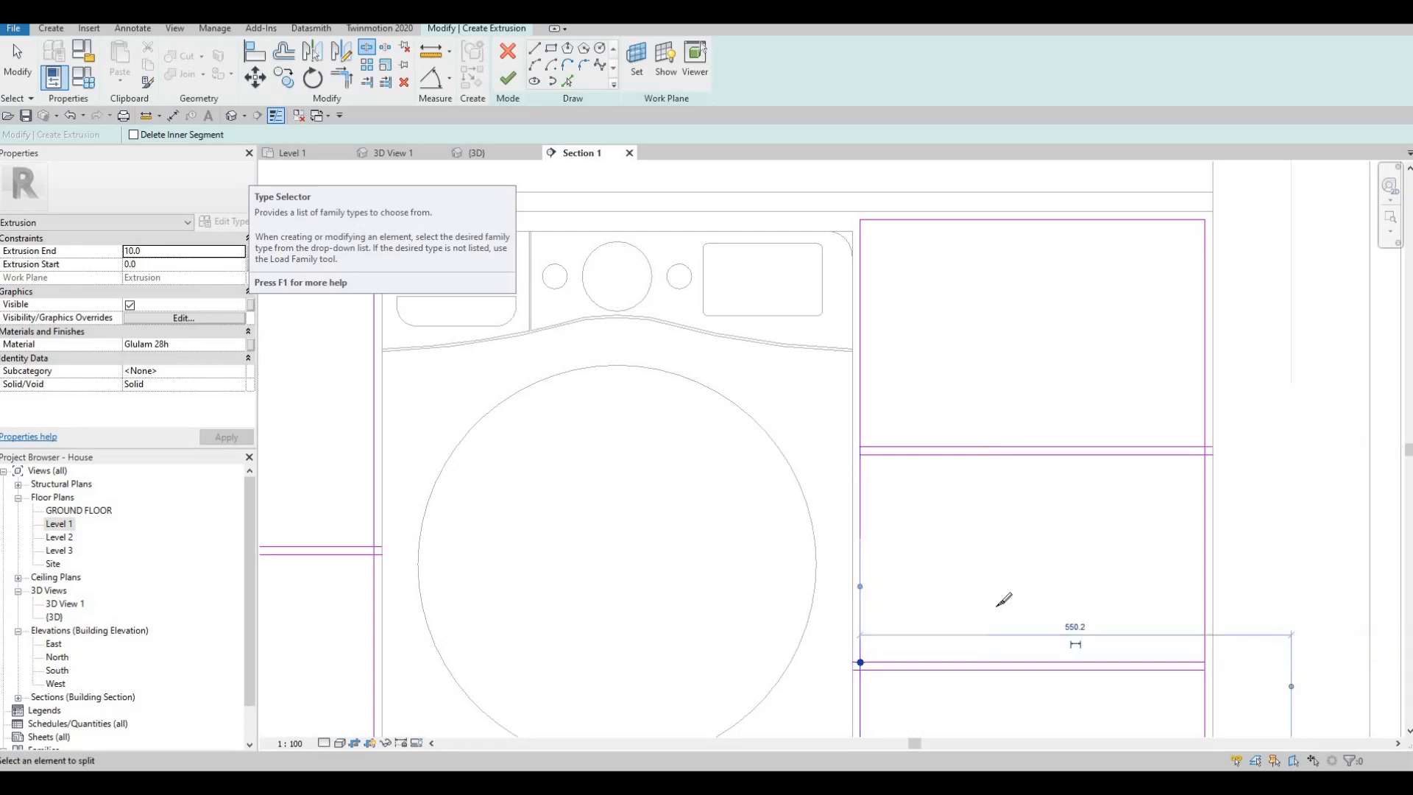
- Split the two-drawer bay's edge beside the washing machine at its horizontal divider, and the long front's bottom edge at the two nearest vertical dividers
scroll(810, 577, "down", 2)
scroll(748, 346, "up", 3)
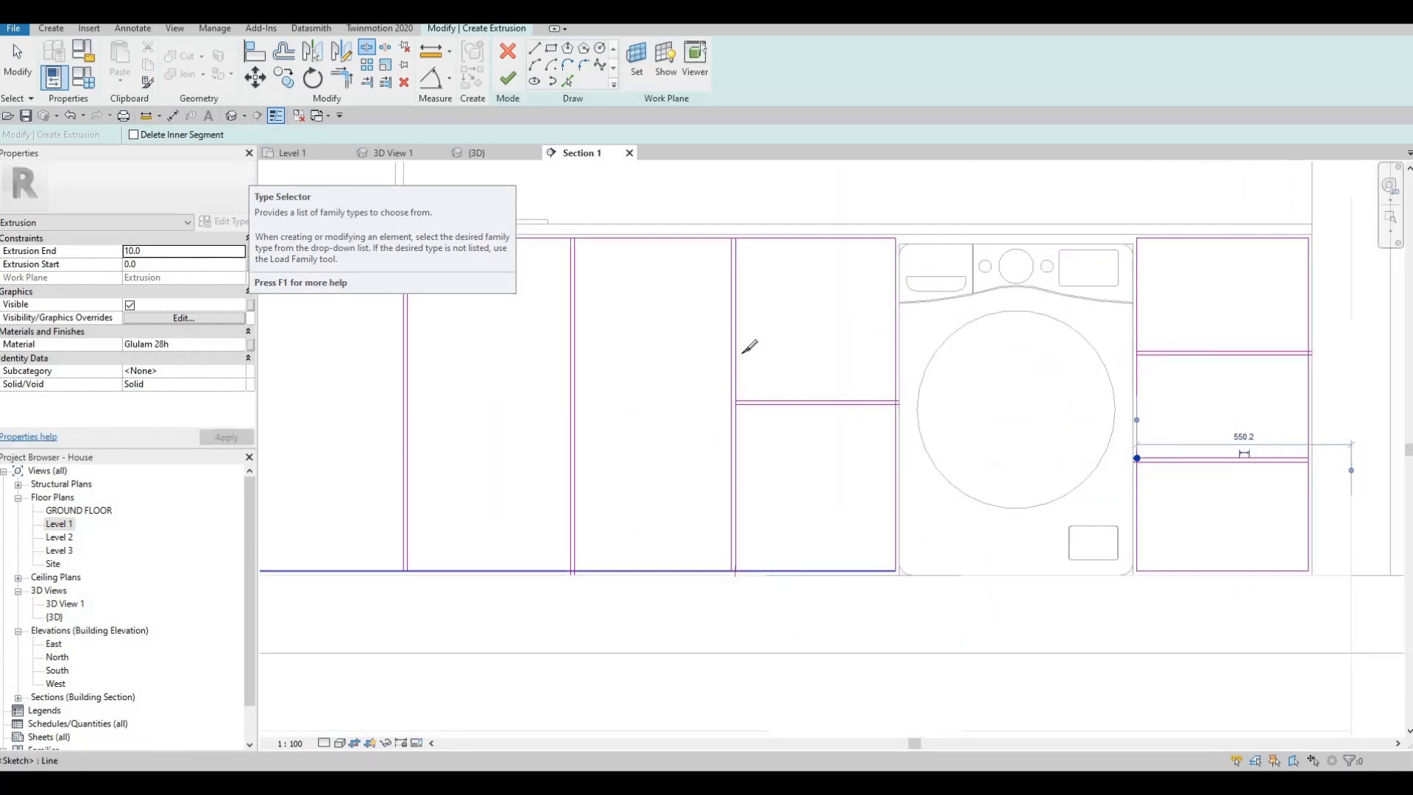
left_click(945, 347)
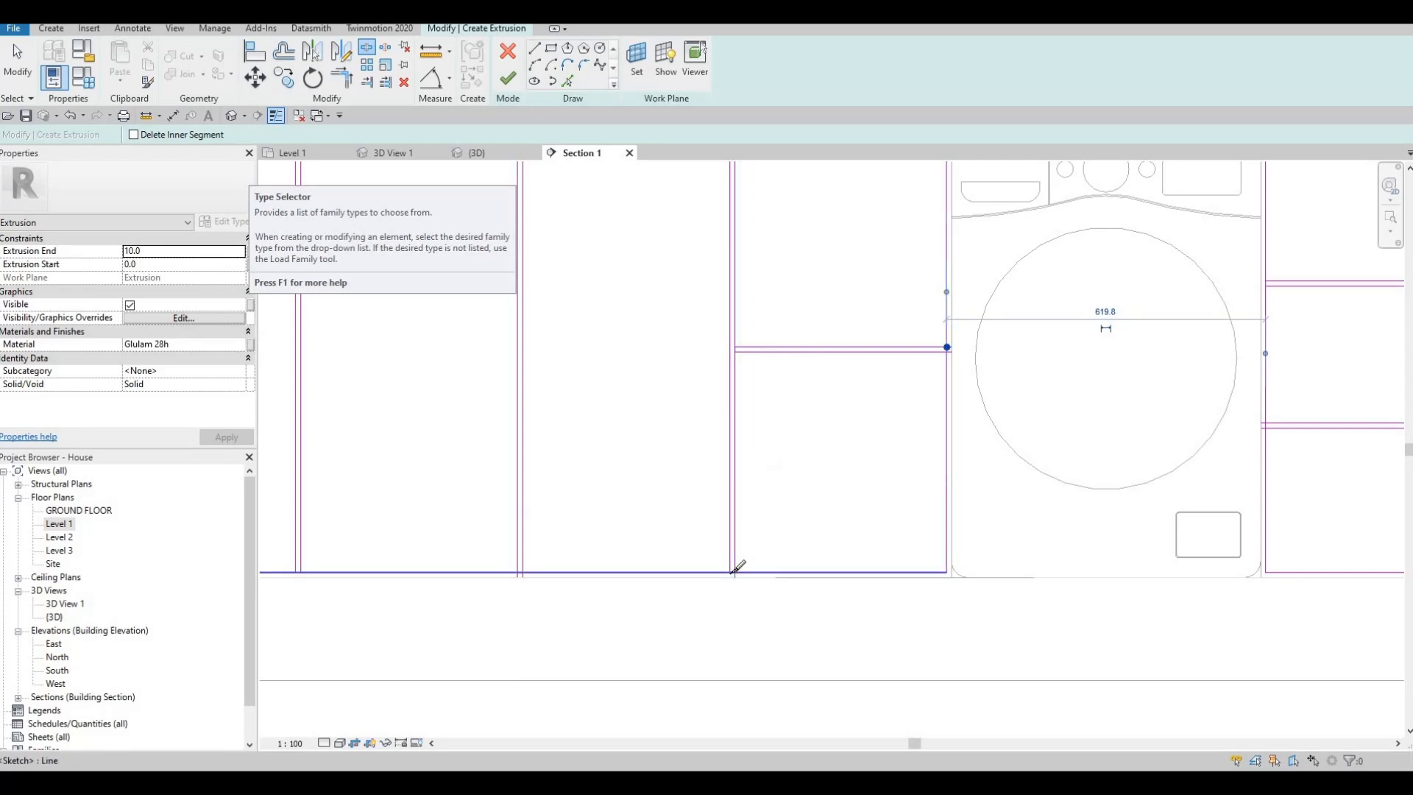
left_click(523, 571)
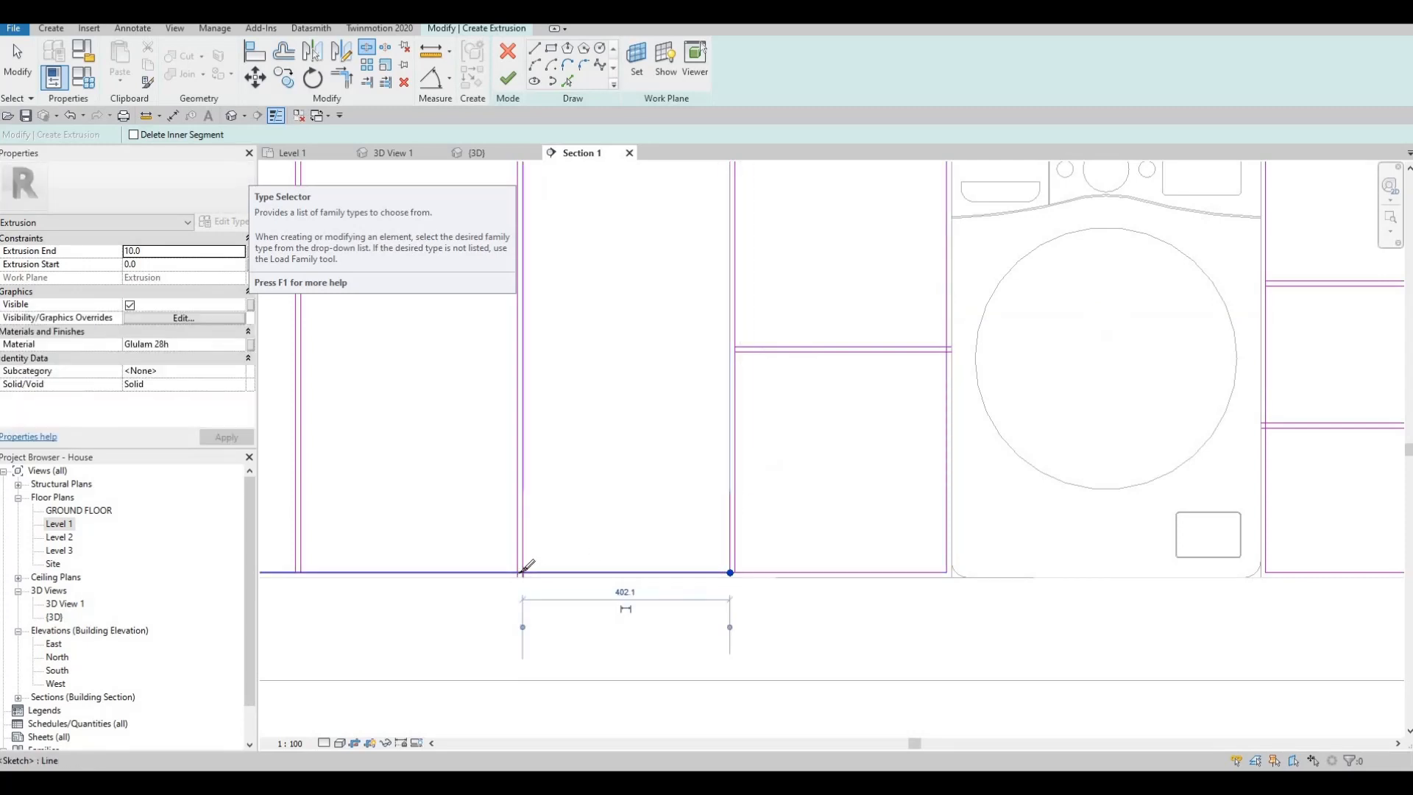
scroll(523, 566, "up", 3)
left_click(519, 571)
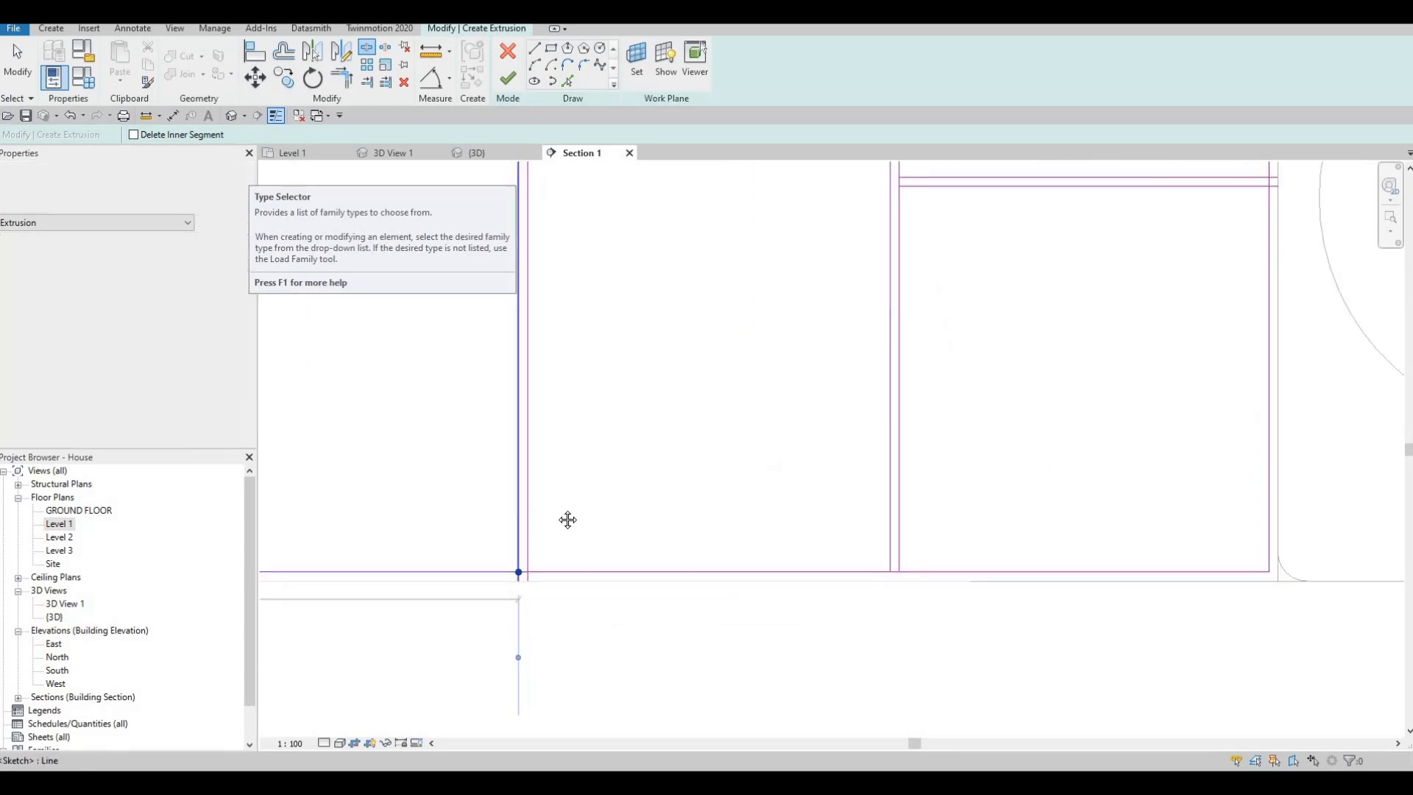
- Split the long front's bottom edge at the divider below the tap and the adjacent one towards the door
scroll(567, 520, "down", 2)
middle_click_drag(656, 541, 976, 543)
scroll(976, 537, "down", 3)
scroll(699, 547, "up", 3)
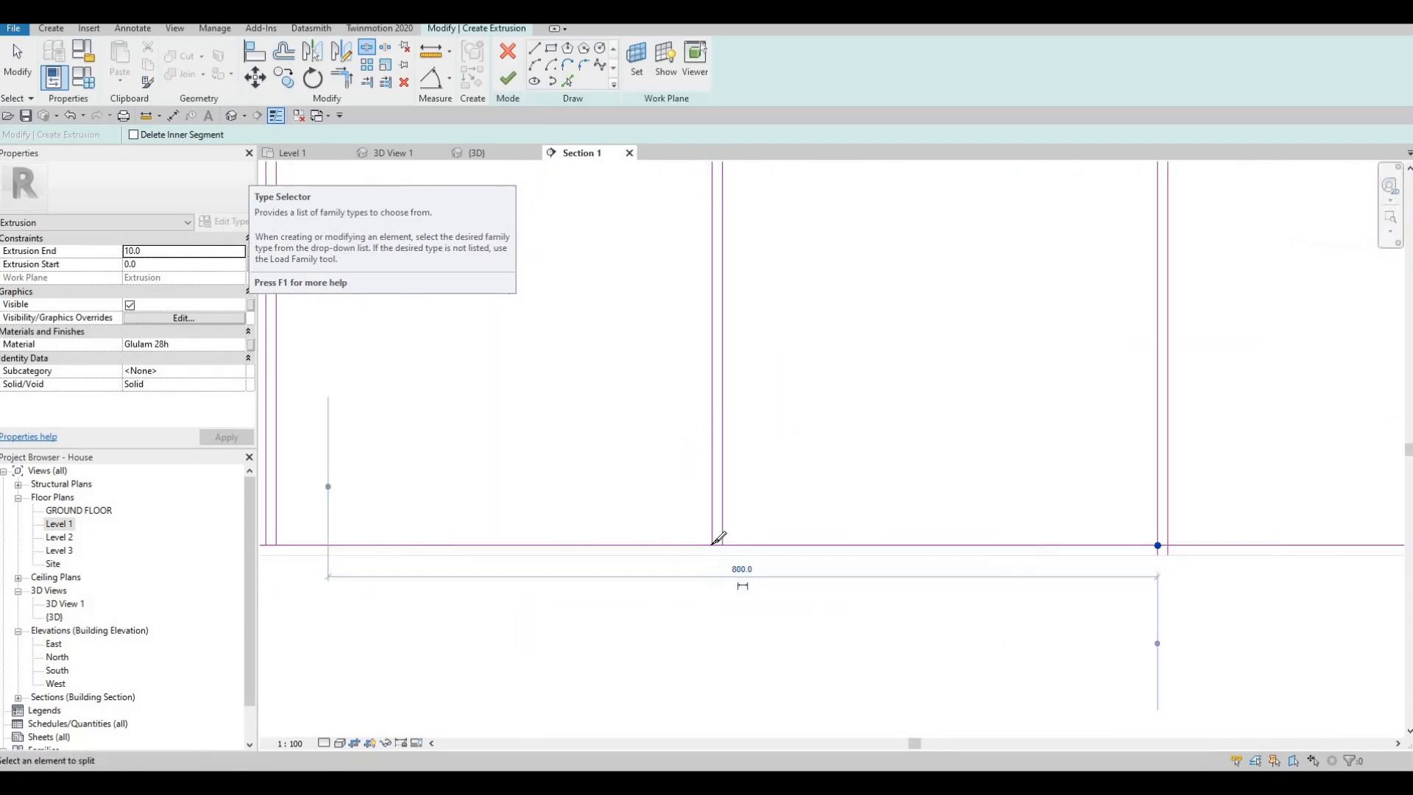
left_click(712, 544)
middle_click_drag(540, 492, 795, 533)
scroll(695, 536, "down", 2)
middle_click_drag(447, 528, 692, 562)
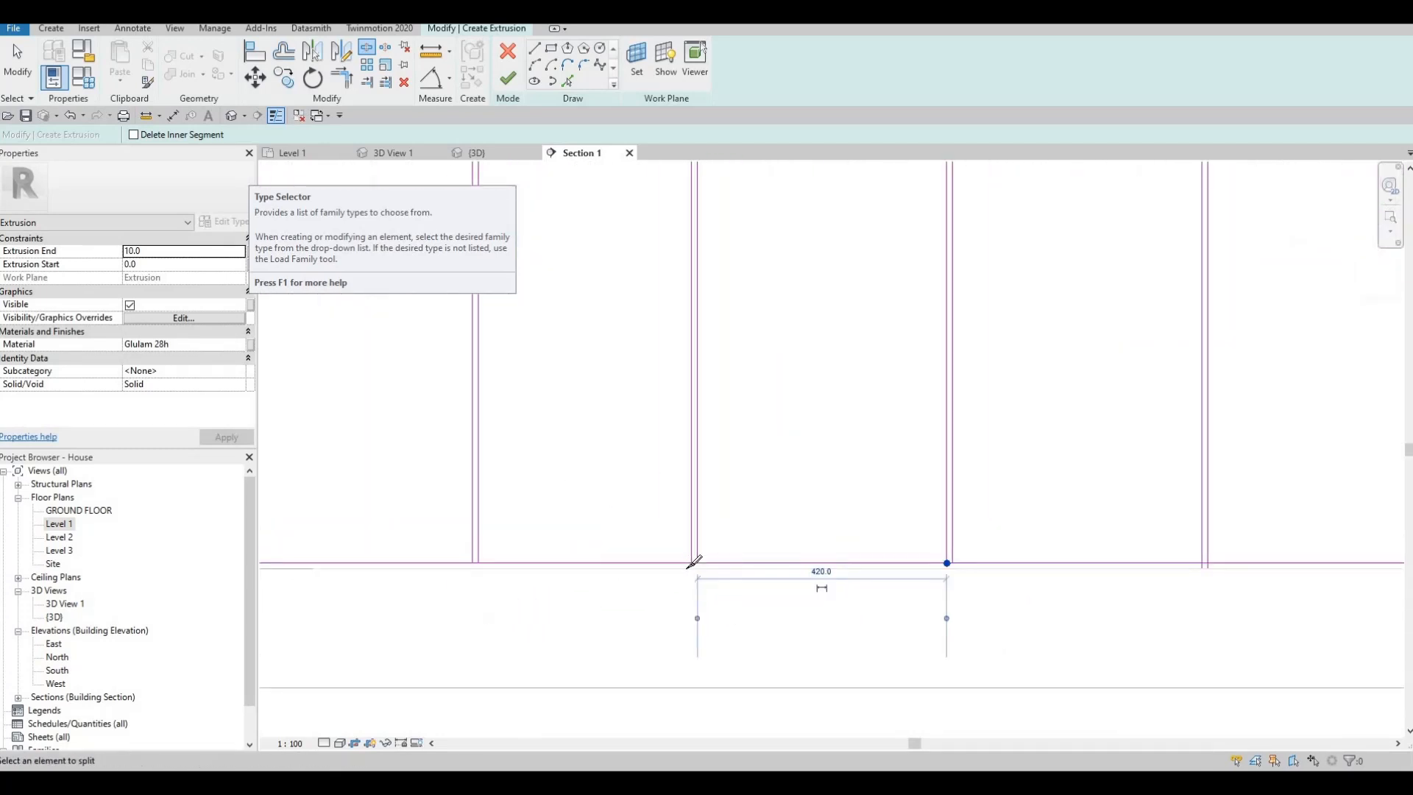
scroll(691, 561, "up", 3)
left_click(691, 571)
- Split the long front's bottom edge at the last two vertical dividers on the door side
scroll(585, 536, "down", 2)
middle_click_drag(342, 552, 684, 571)
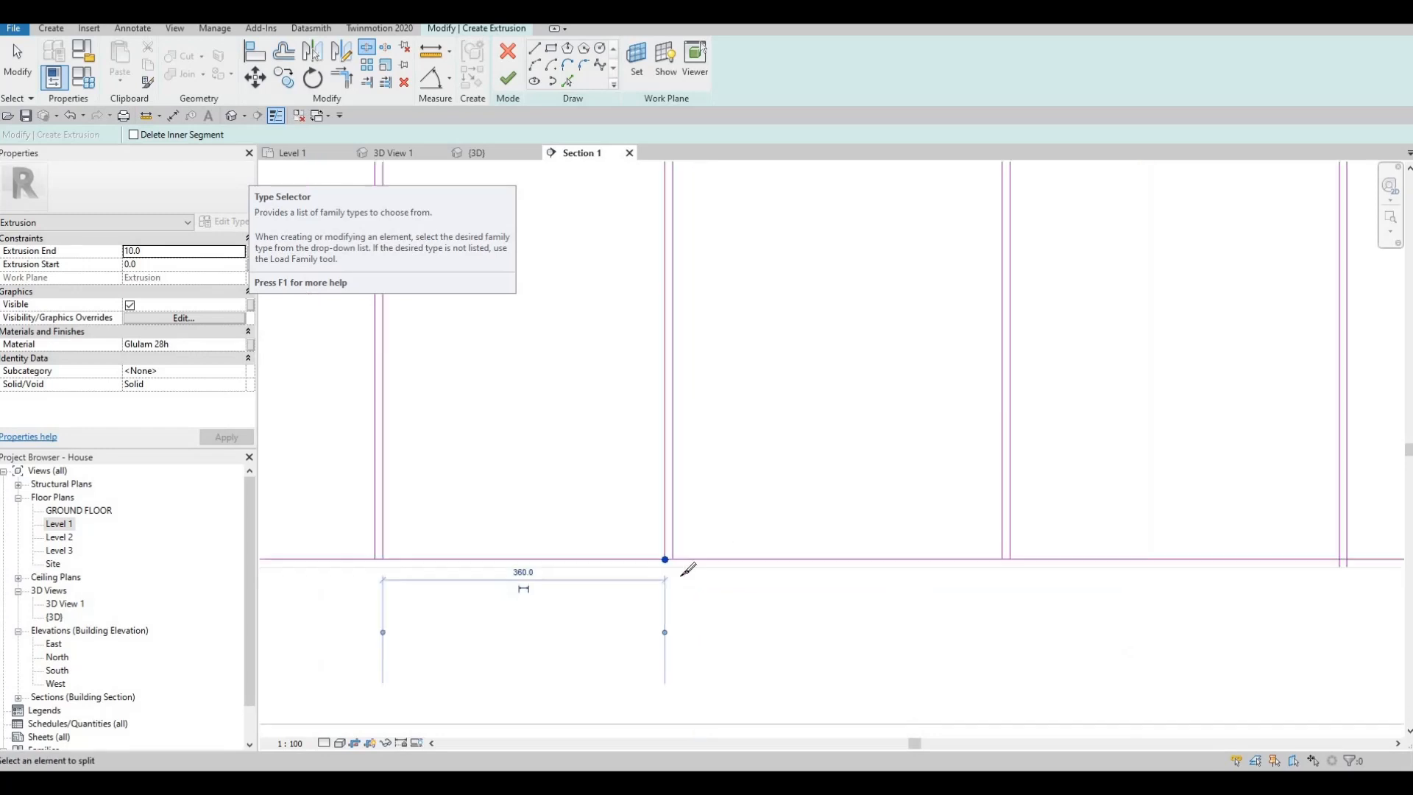
scroll(701, 579, "up", 3)
left_click(737, 582)
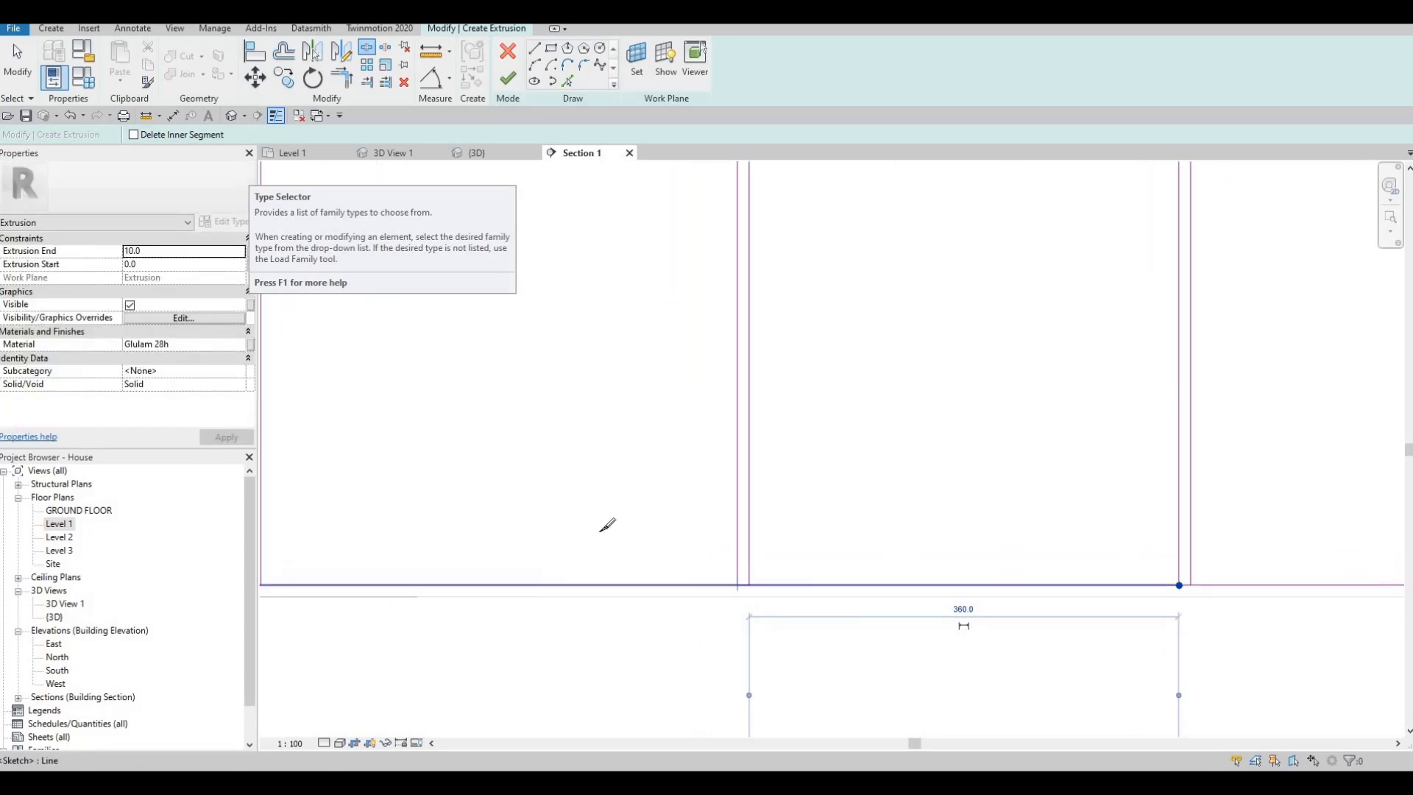
scroll(791, 562, "down", 2)
middle_click_drag(619, 585, 863, 636)
left_click(728, 617)
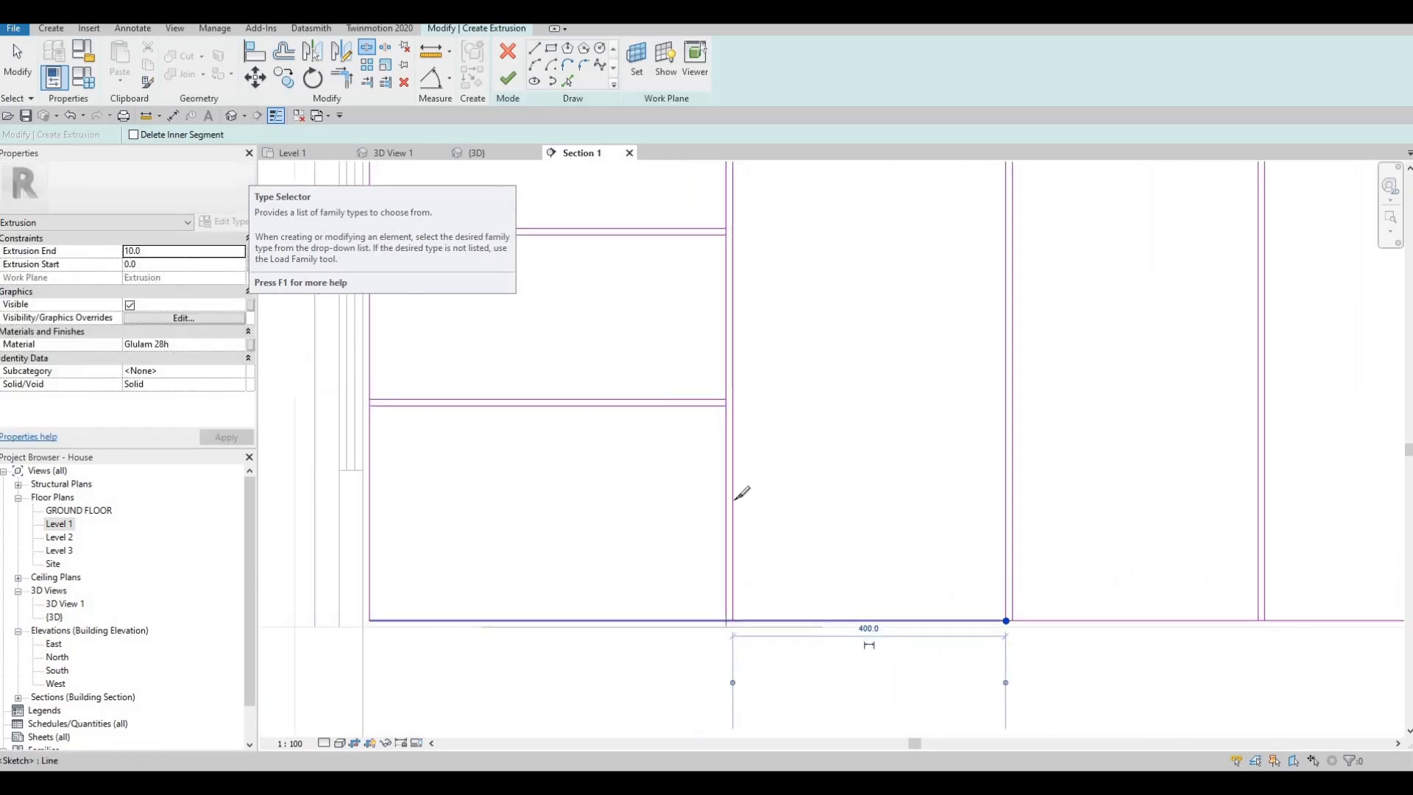
- Split both side edges of the three-drawer bay on the door side at its two horizontal dividers
left_click(729, 397)
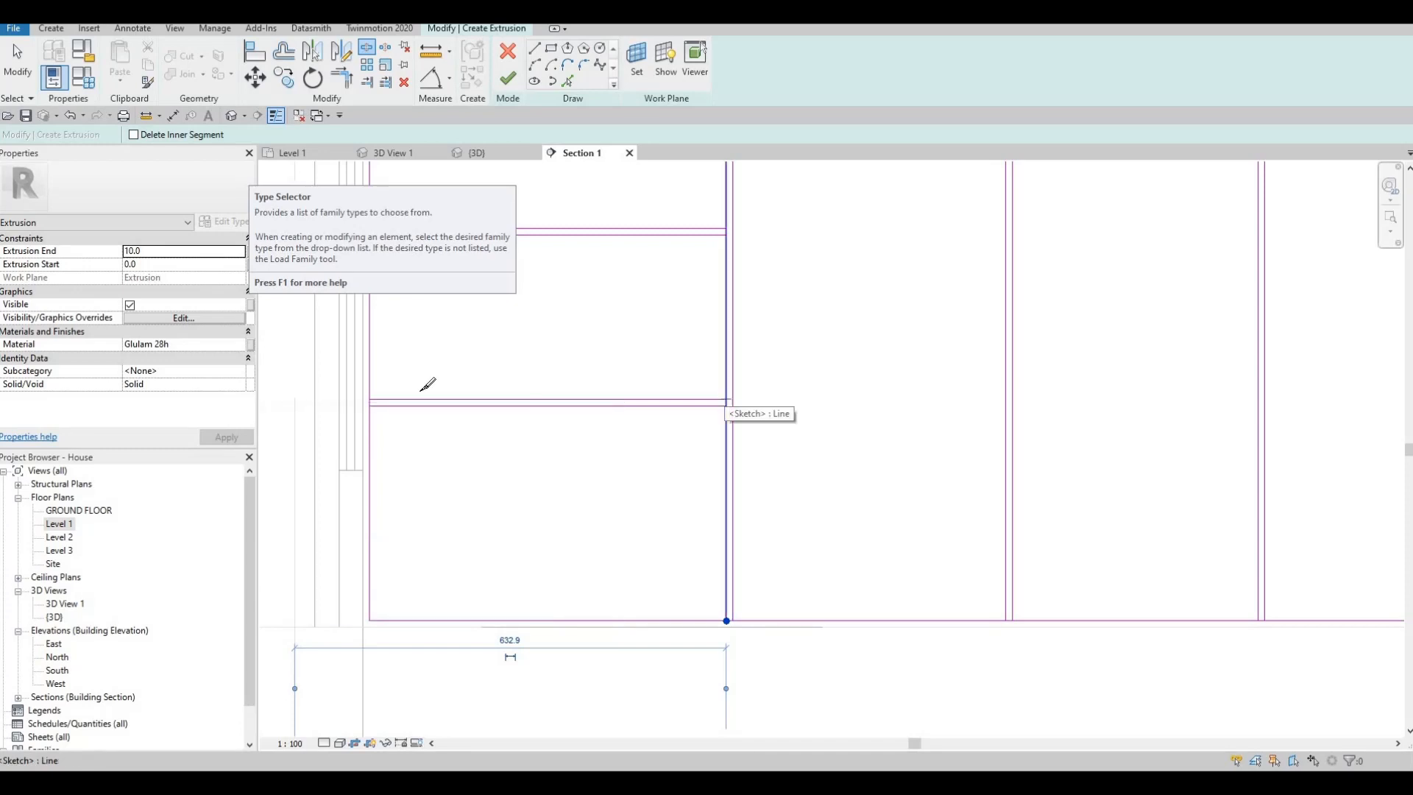
left_click(370, 395)
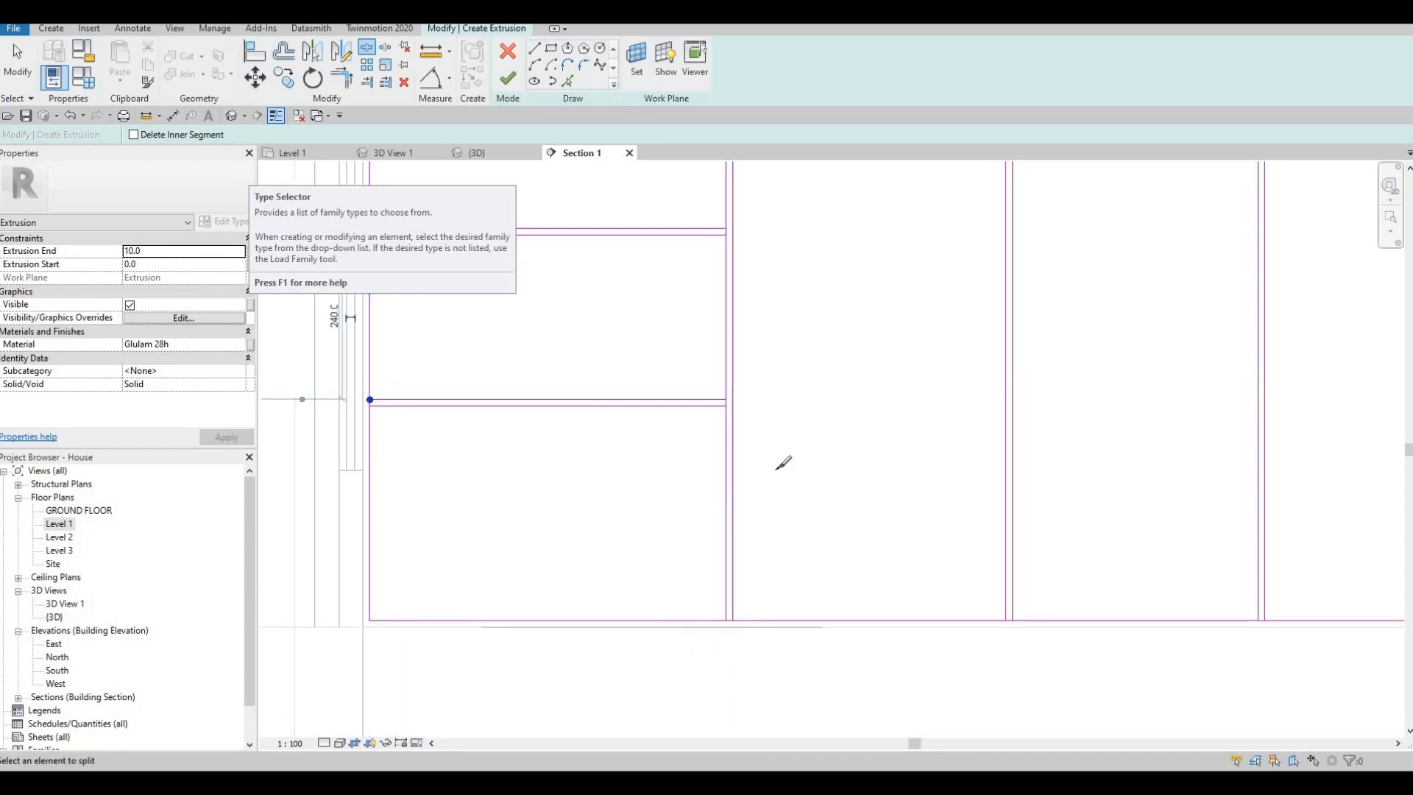
middle_click_drag(780, 321, 860, 505)
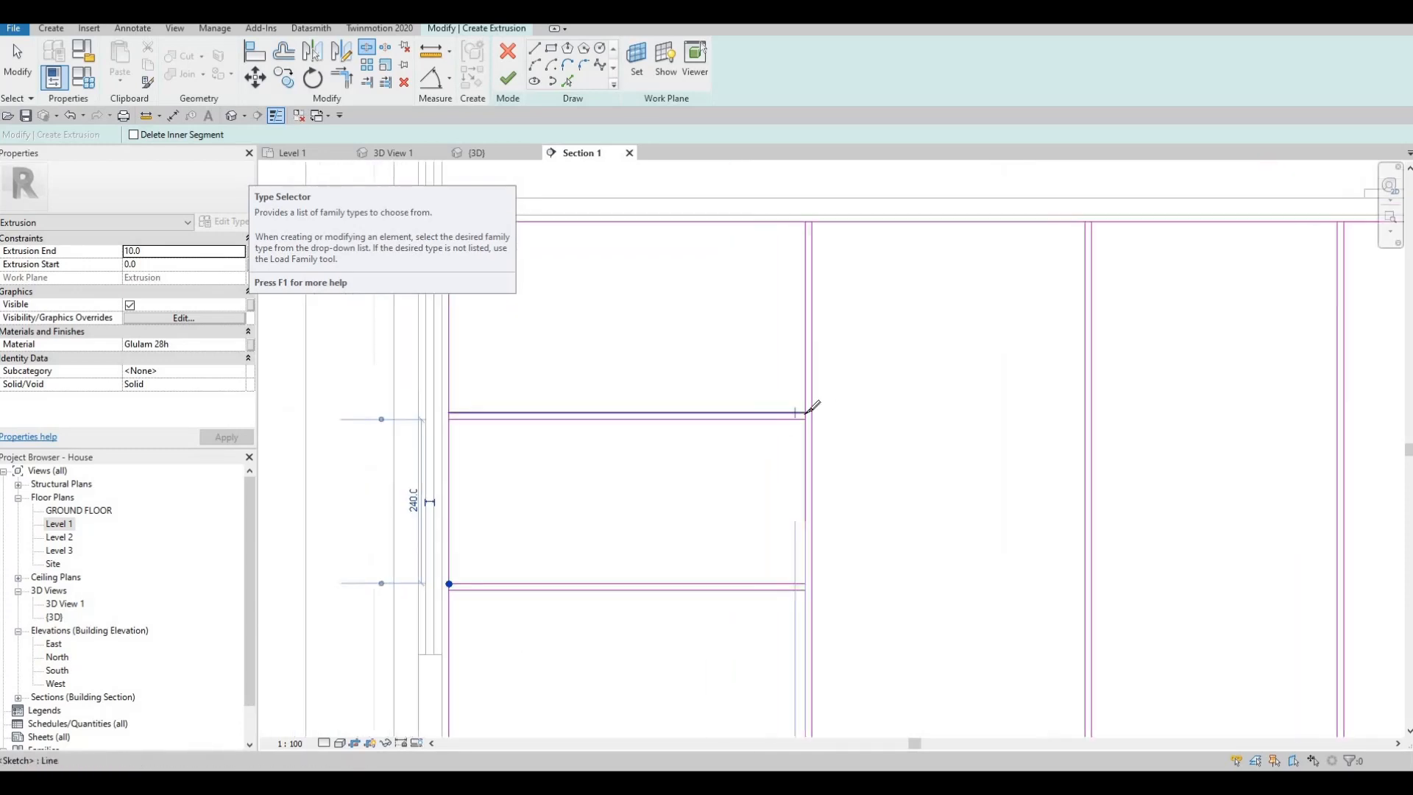
left_click(450, 411)
key("Escape")
key("Escape")
key("Escape")
scroll(688, 434, "down", 2)
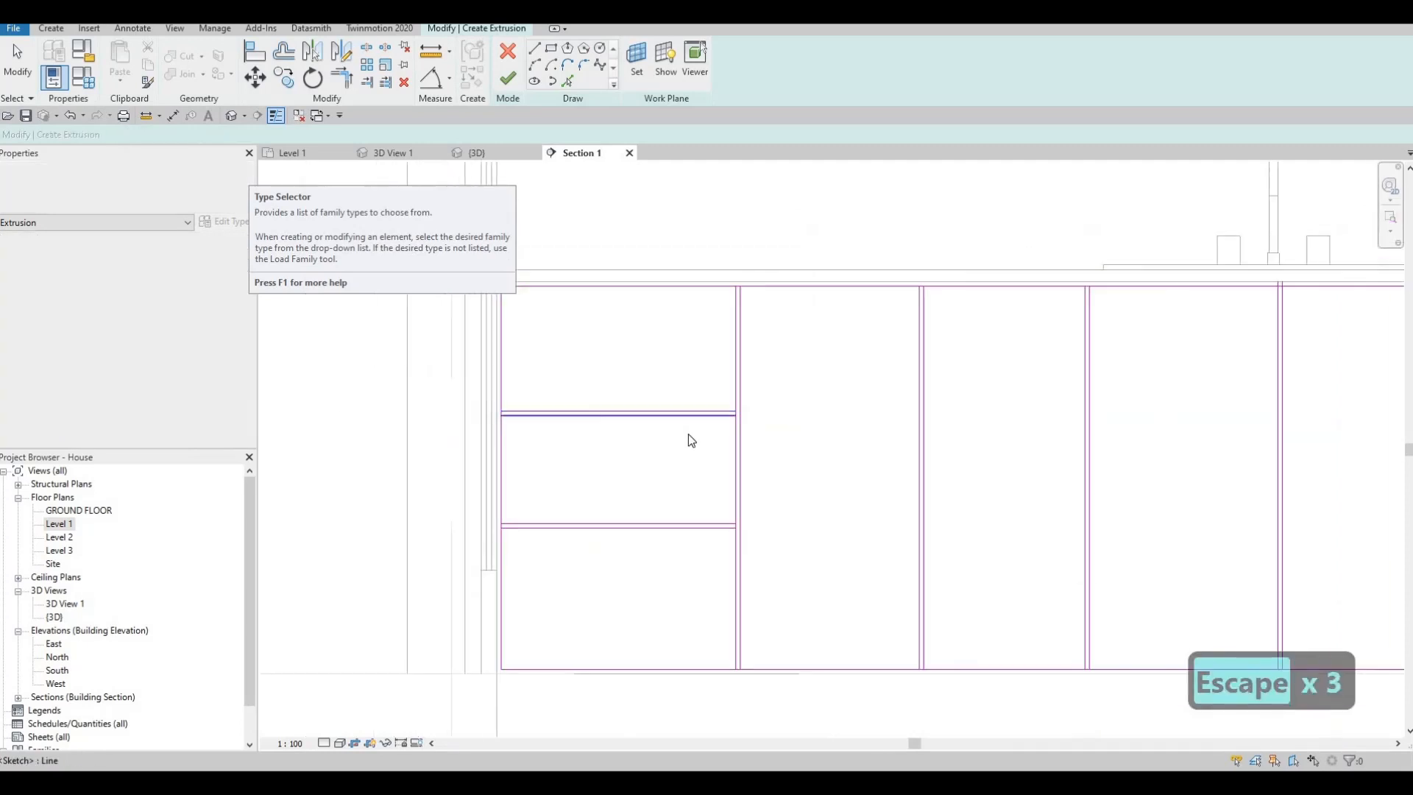
- Trim the long front's top edge into corners with the first three vertical dividers from the door side
key("t")
key("r")
scroll(809, 323, "up", 3)
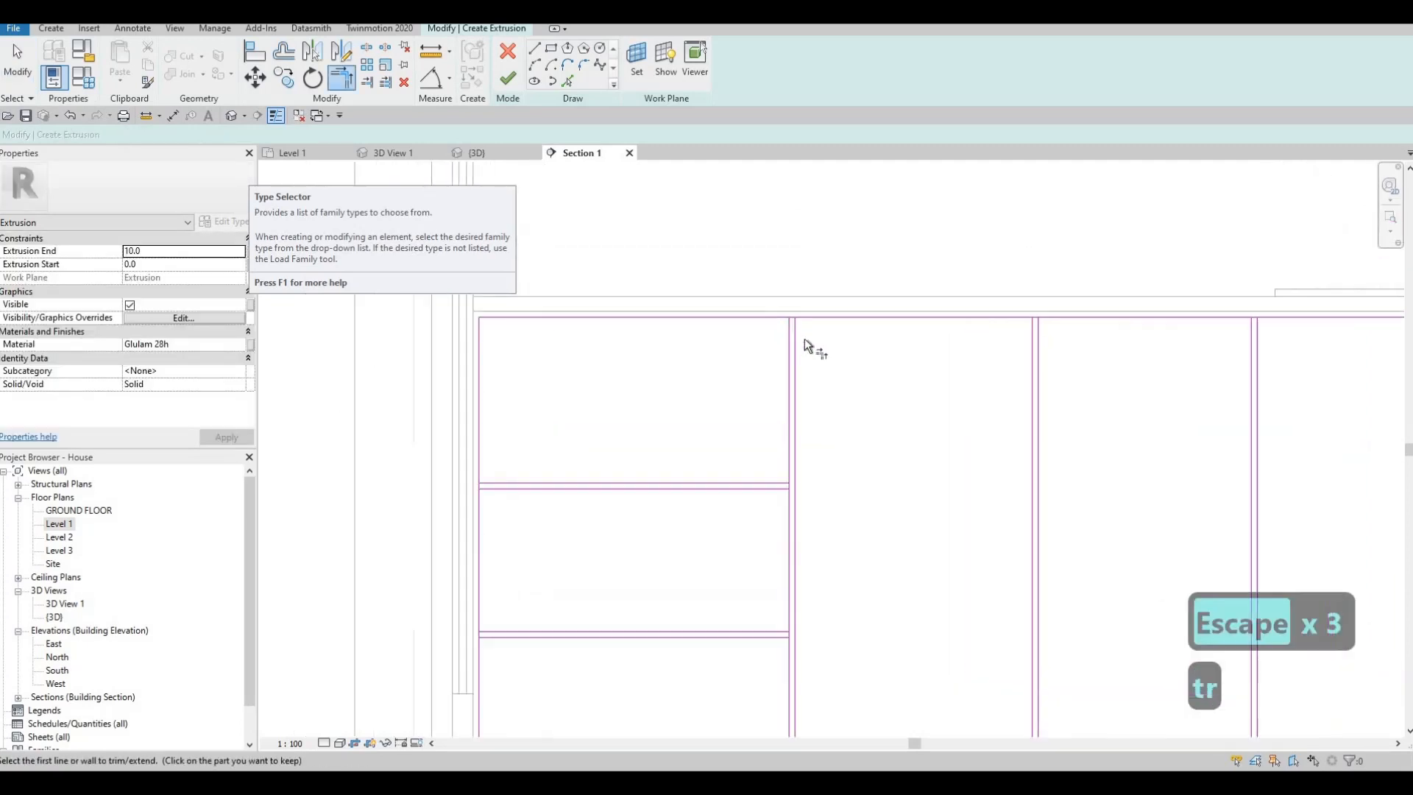
left_click(807, 347)
left_click(1134, 344)
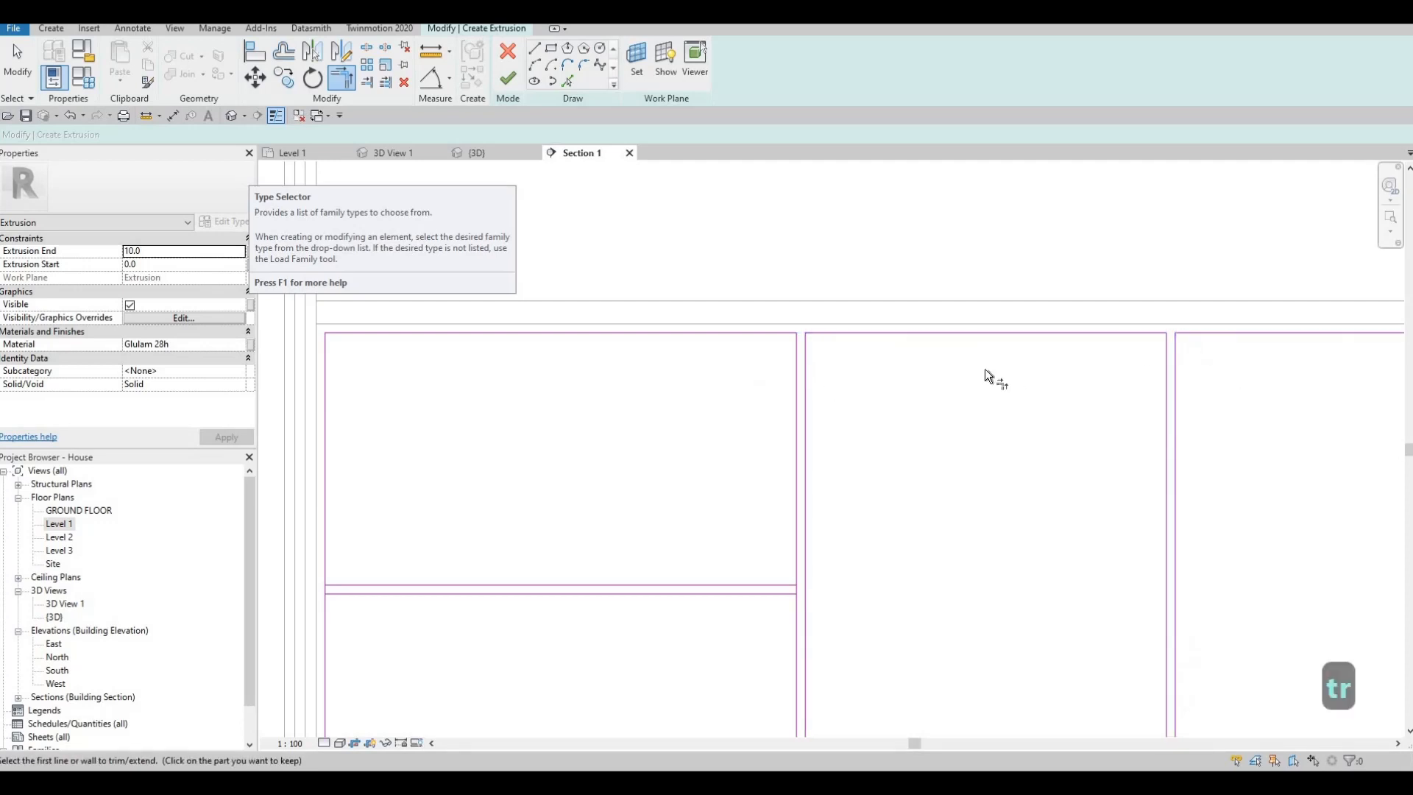
scroll(993, 353, "down", 3)
left_click(1155, 340)
left_click(988, 350)
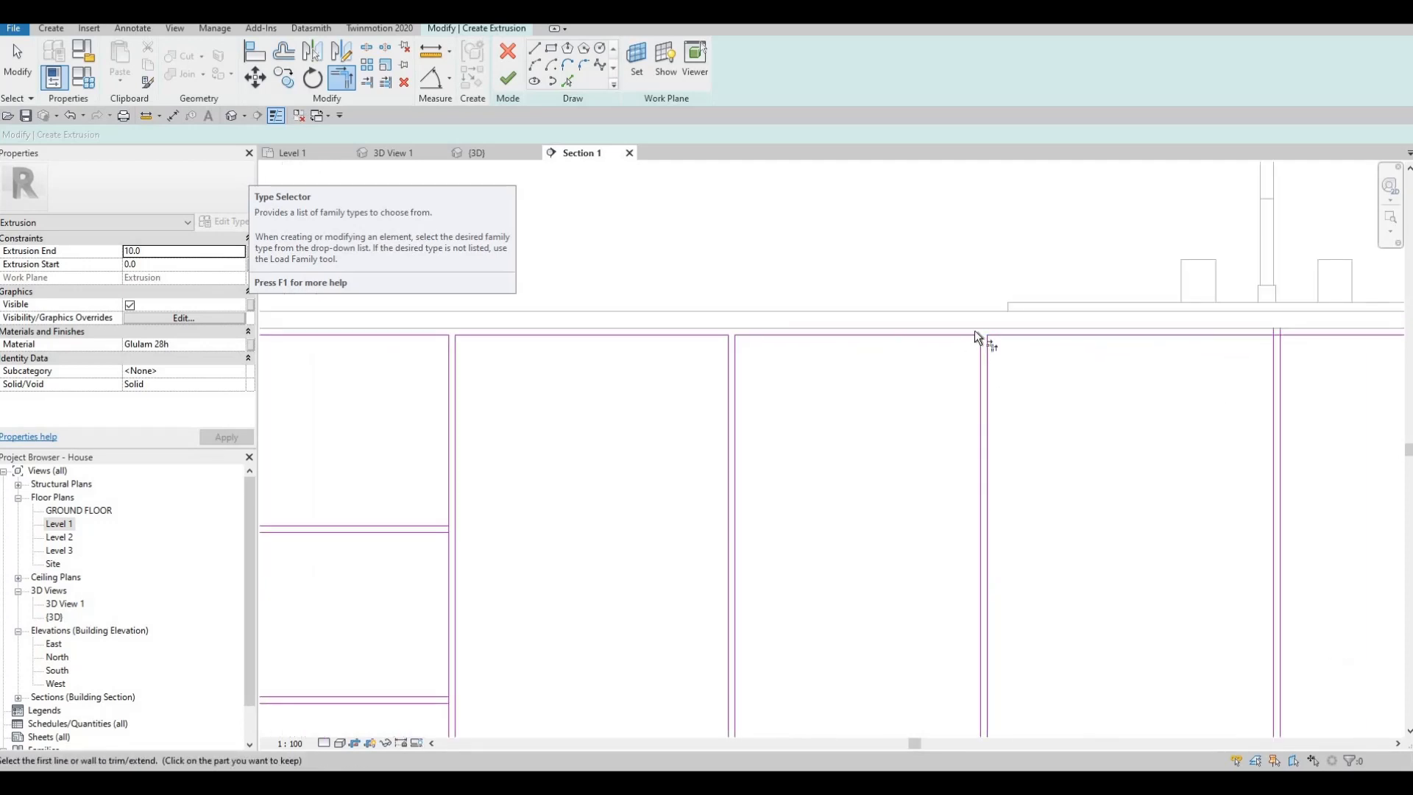
- Trim the long front's top edge into corners at the divider below the tap and the two dividers towards the washing machine
middle_click_drag(1300, 335, 976, 316)
left_click(977, 318)
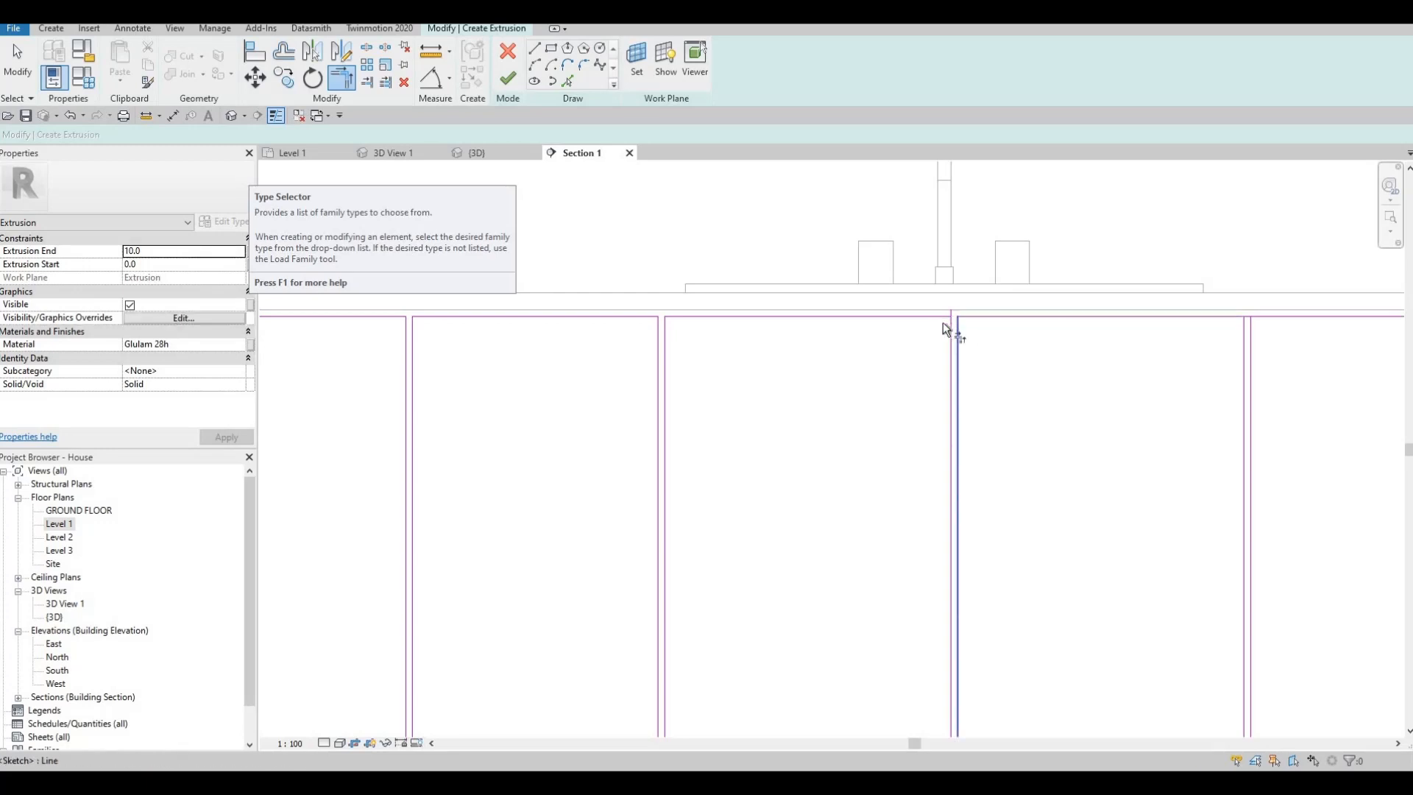
left_click(948, 328)
middle_click_drag(1258, 318, 957, 308)
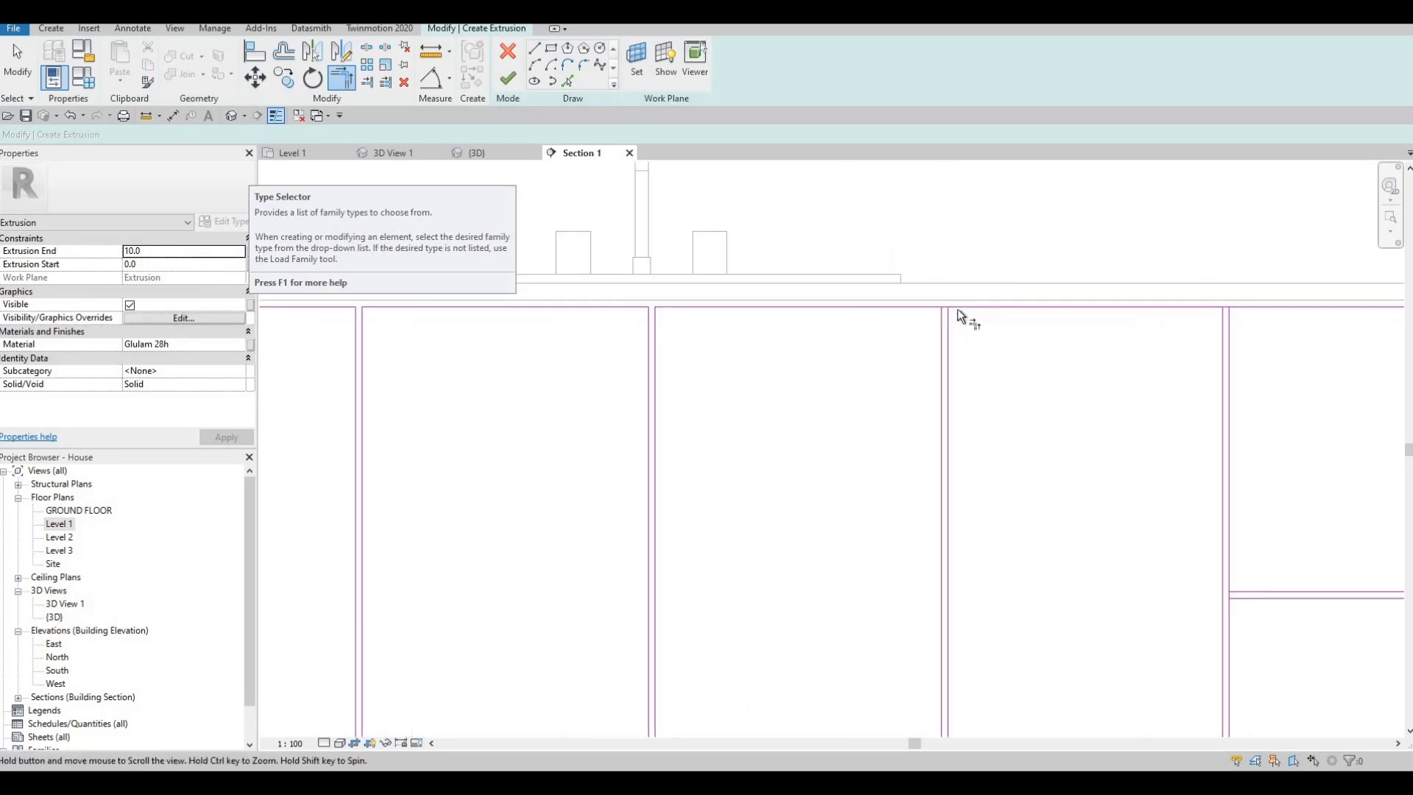
left_click(956, 308)
scroll(921, 344, "down", 1)
middle_click_drag(1137, 322, 904, 298)
scroll(903, 298, "up", 1)
left_click(899, 299)
left_click(888, 324)
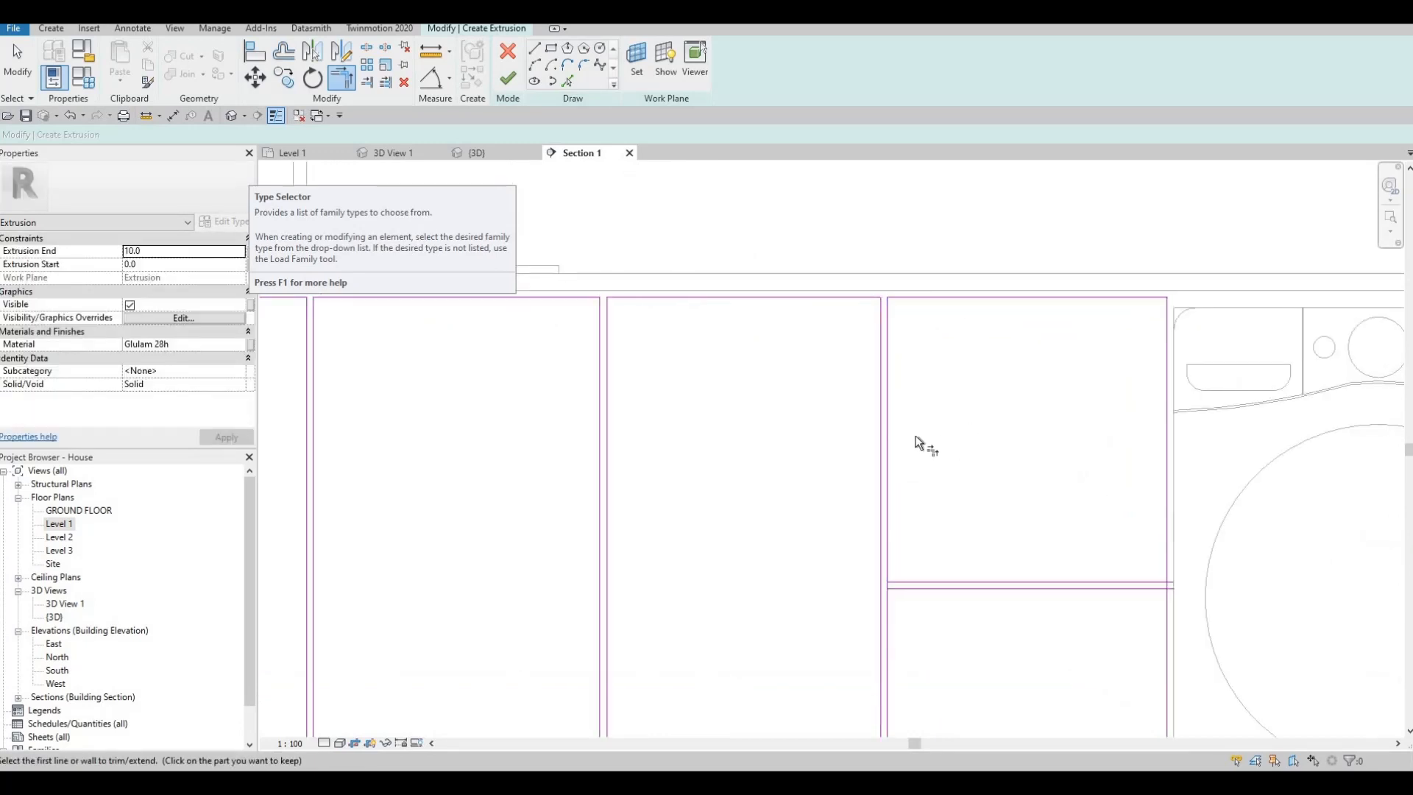
- Trim the two-drawer bay's horizontal divider lines to its sink-side edge and try the same on the washing-machine side
scroll(914, 439, "down", 2)
middle_click_drag(901, 533, 897, 455)
scroll(899, 456, "up", 2)
left_click(880, 466)
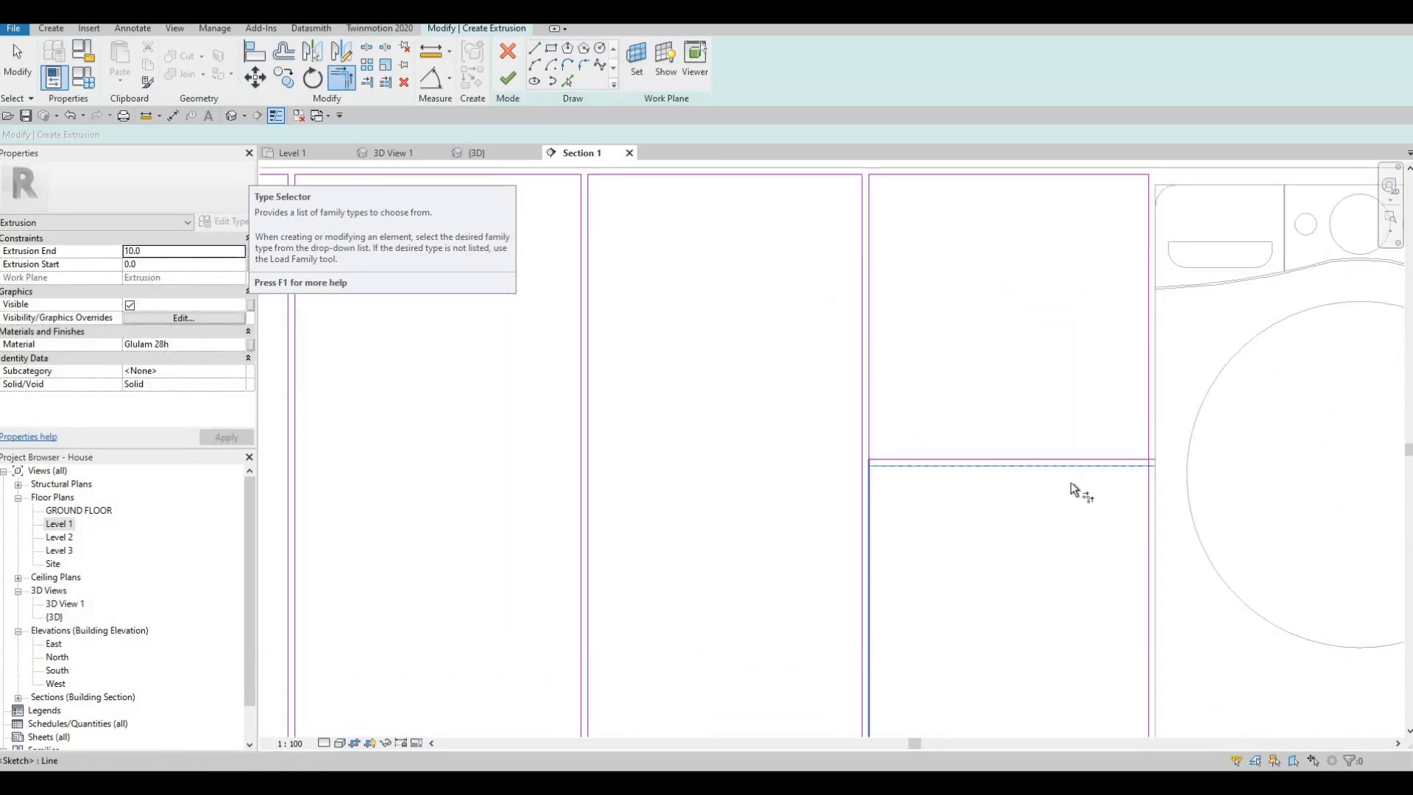
left_click(1147, 493)
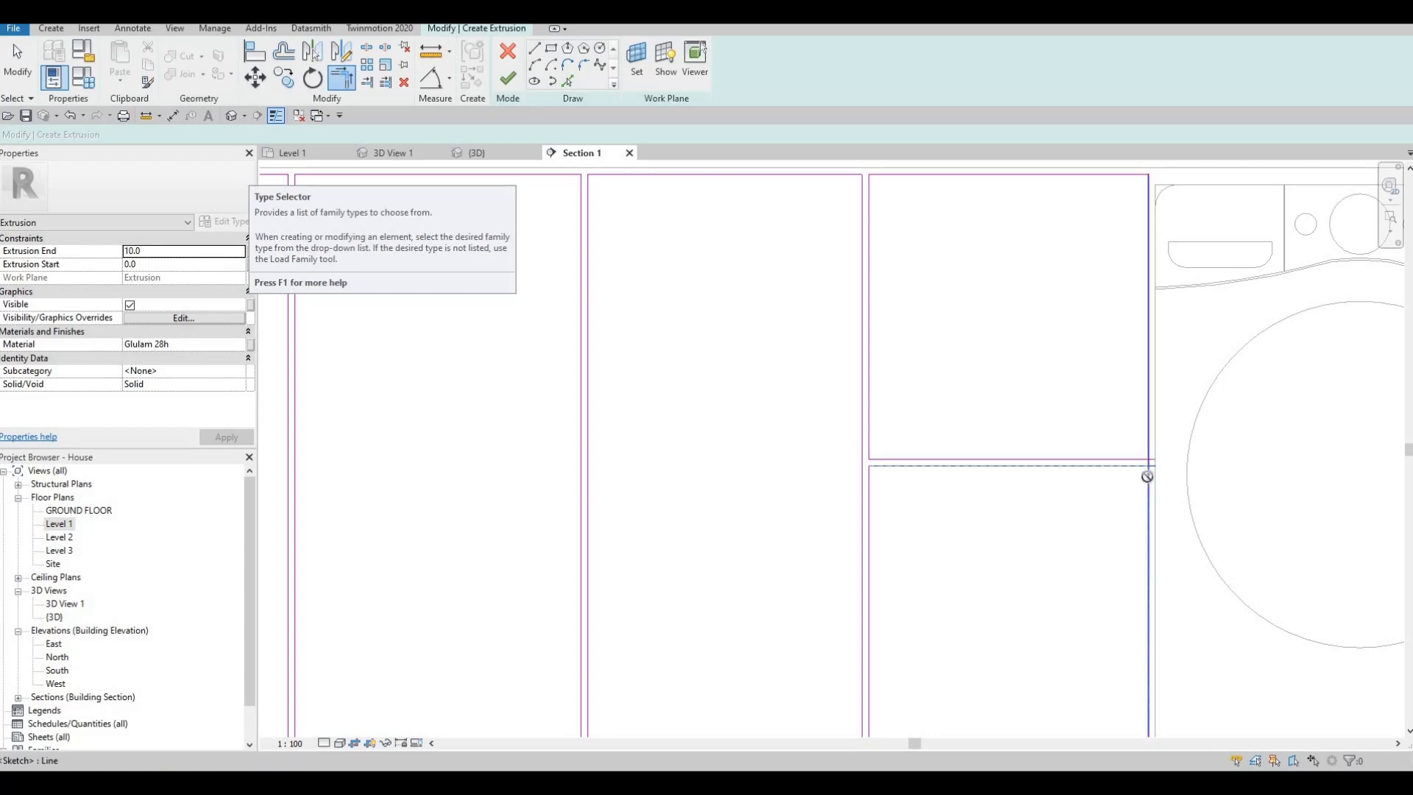
key("Escape")
key("Escape")
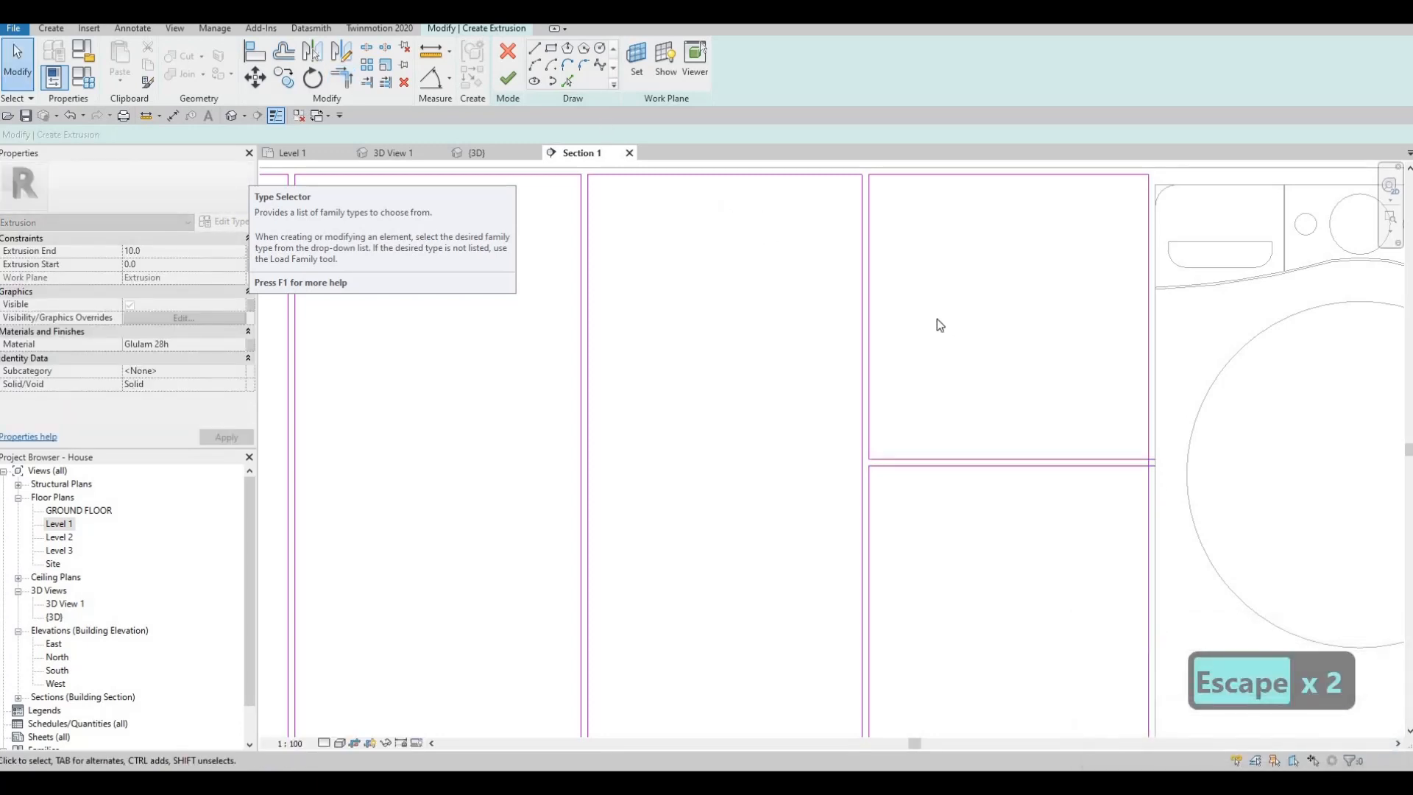
- Split the two-drawer bay's edge beside the washing machine at the horizontal divider's upper line
key("s")
key("l")
scroll(1162, 450, "up", 3)
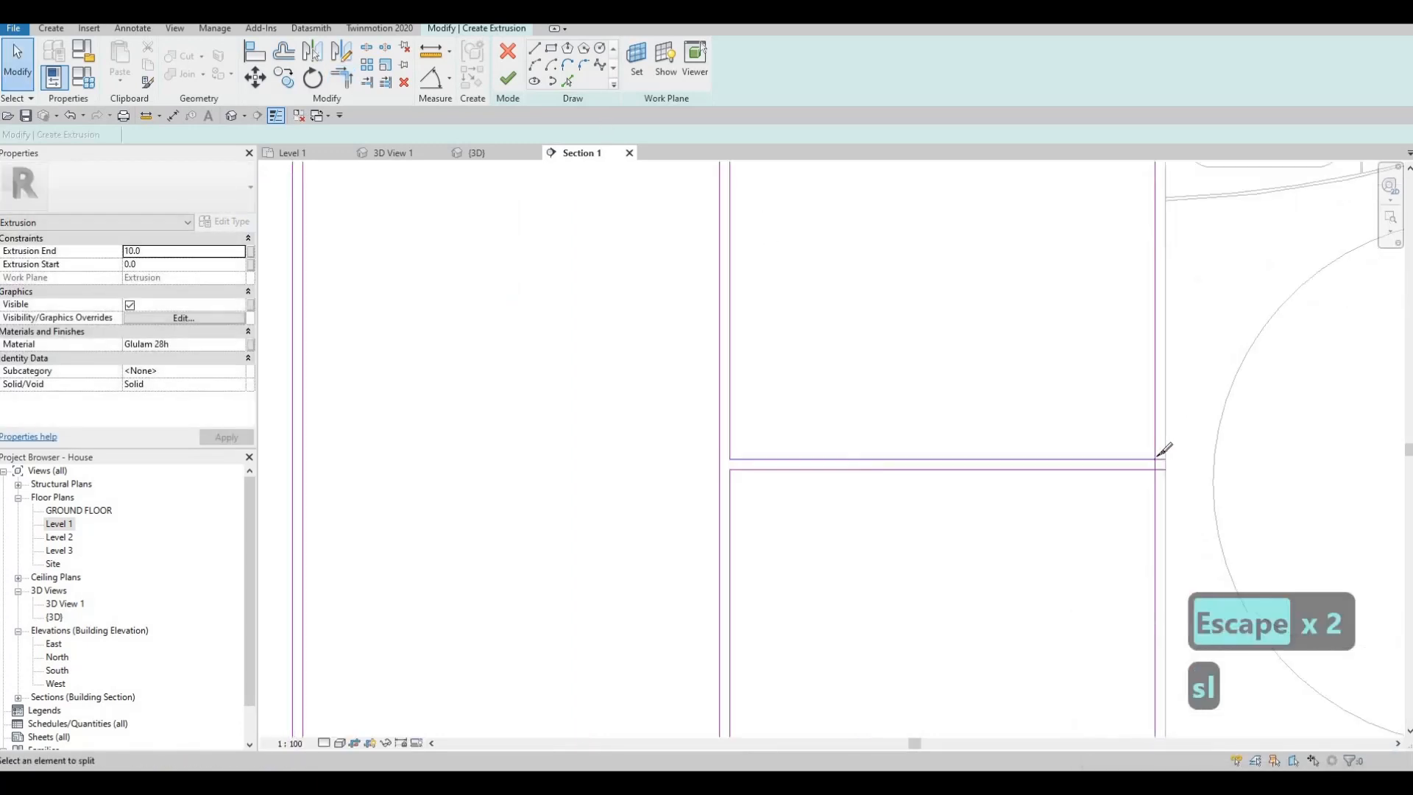
key("Escape")
key("Escape")
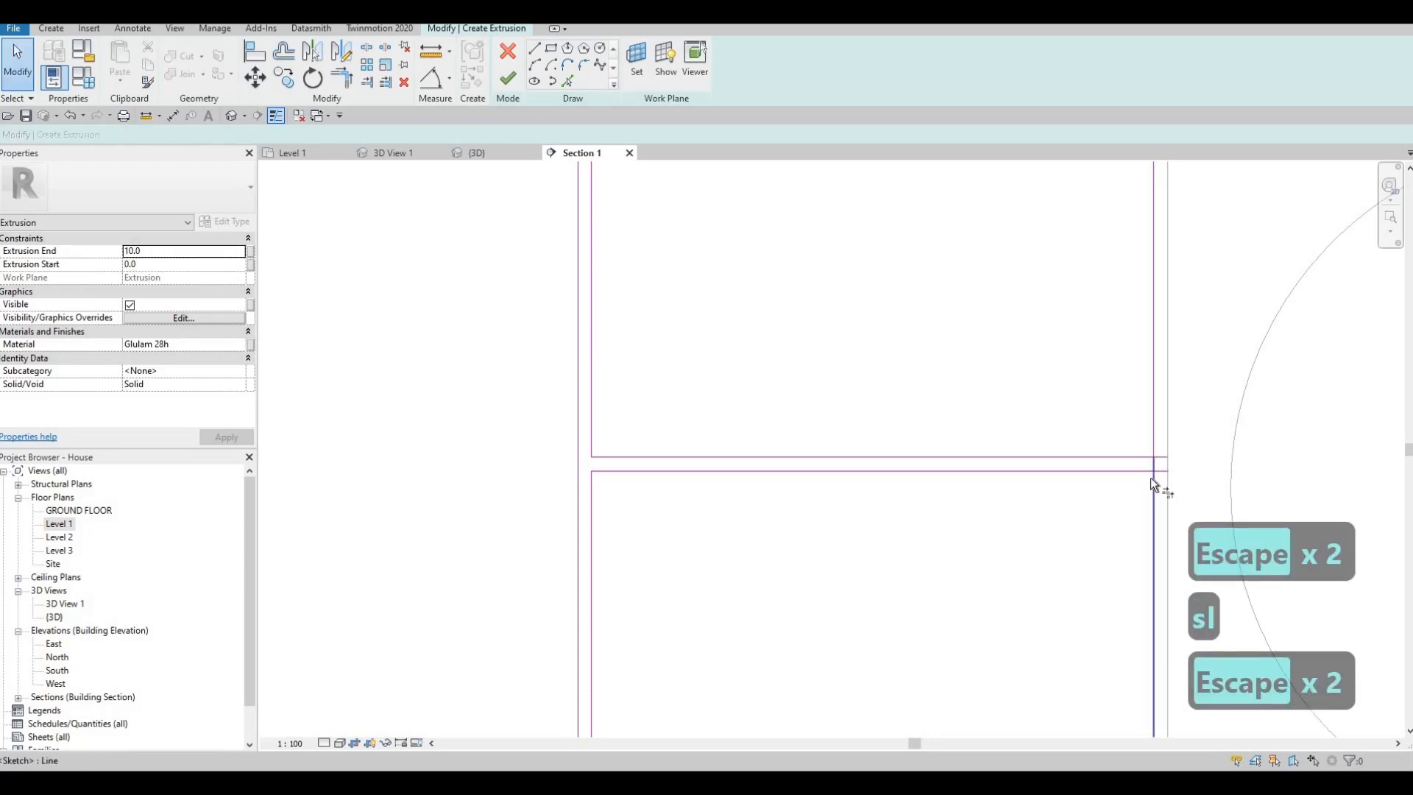
- Trim both drawer outlines into corners beside the washing machine and delete the leftover 10 mm line segment
key("t")
key("r")
left_click(1151, 490)
left_click(1137, 457)
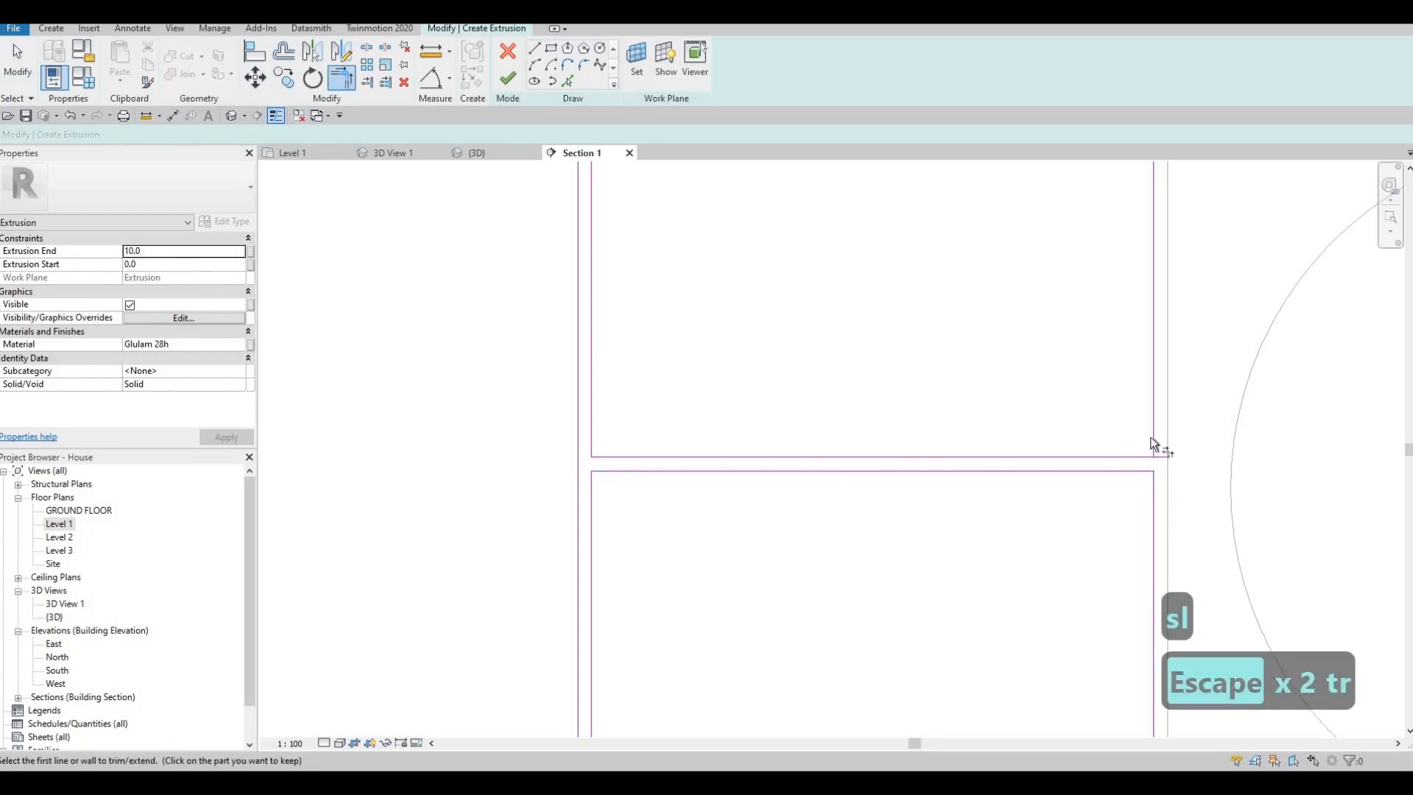
left_click(1154, 435)
left_click(1138, 455)
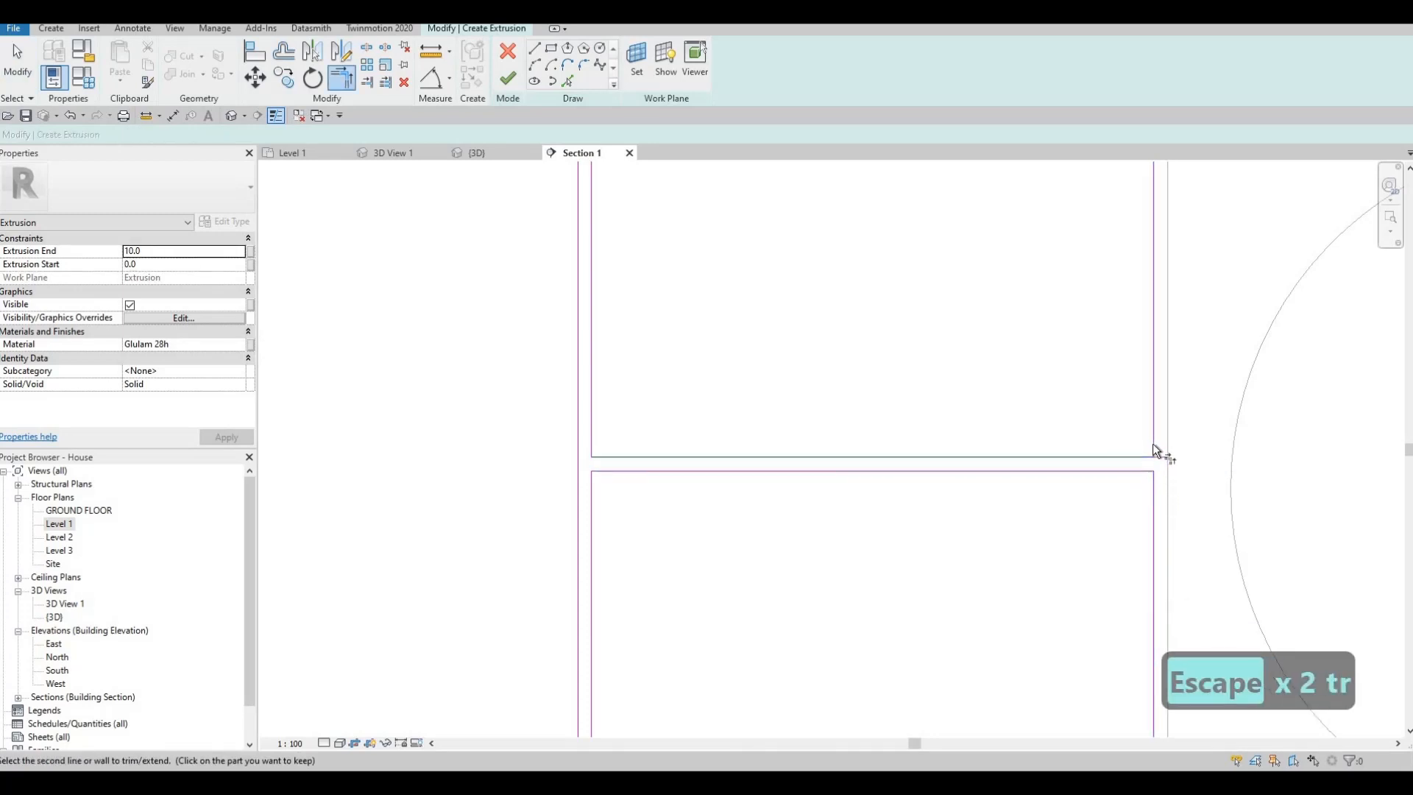
left_click(1153, 444)
key("Escape")
left_click(1159, 458)
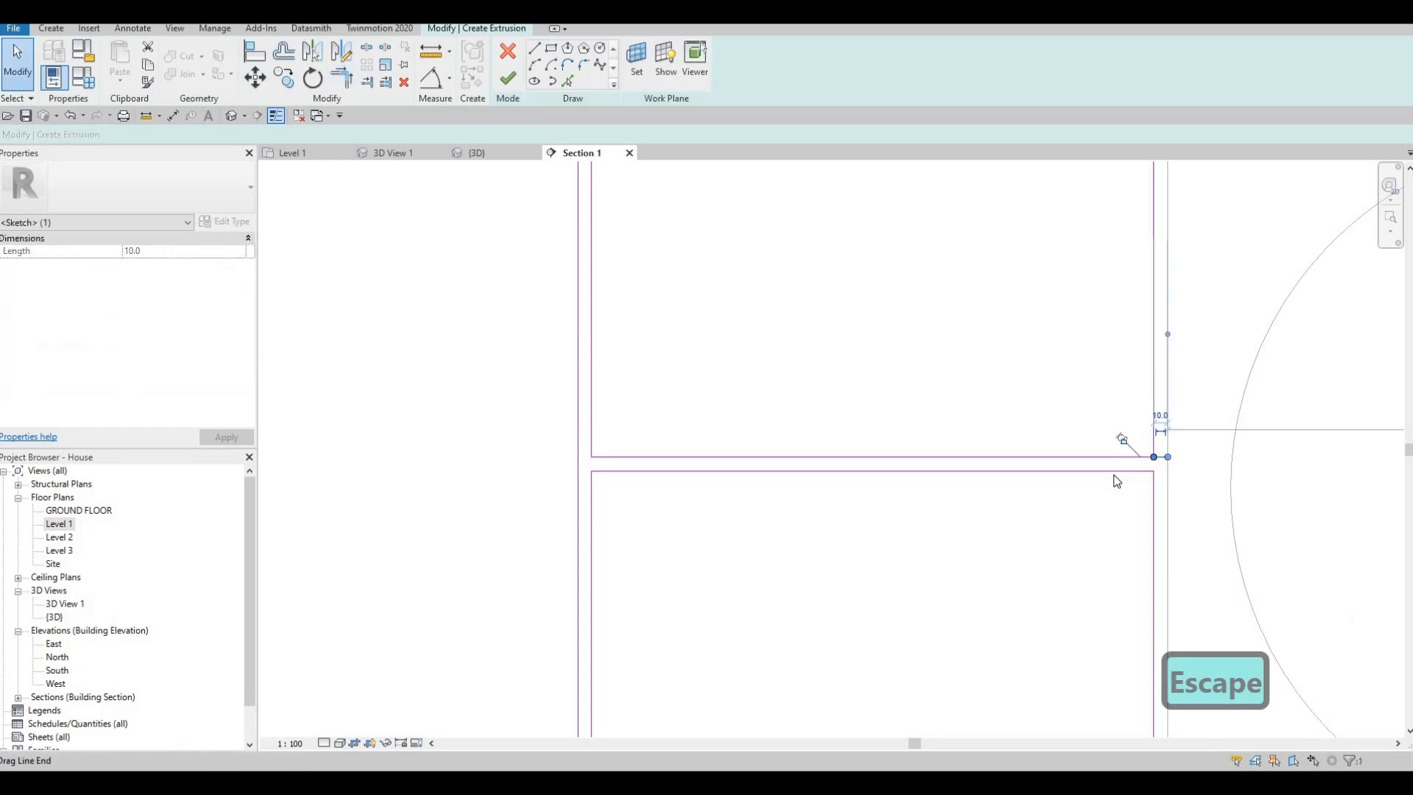
key("Delete")
- Trim the upper divider lines of the three-drawer bay beside the washing machine into corners along its machine-side edge
middle_click_drag(1072, 461, 1057, 417)
scroll(1058, 422, "down", 1)
key("t")
key("r")
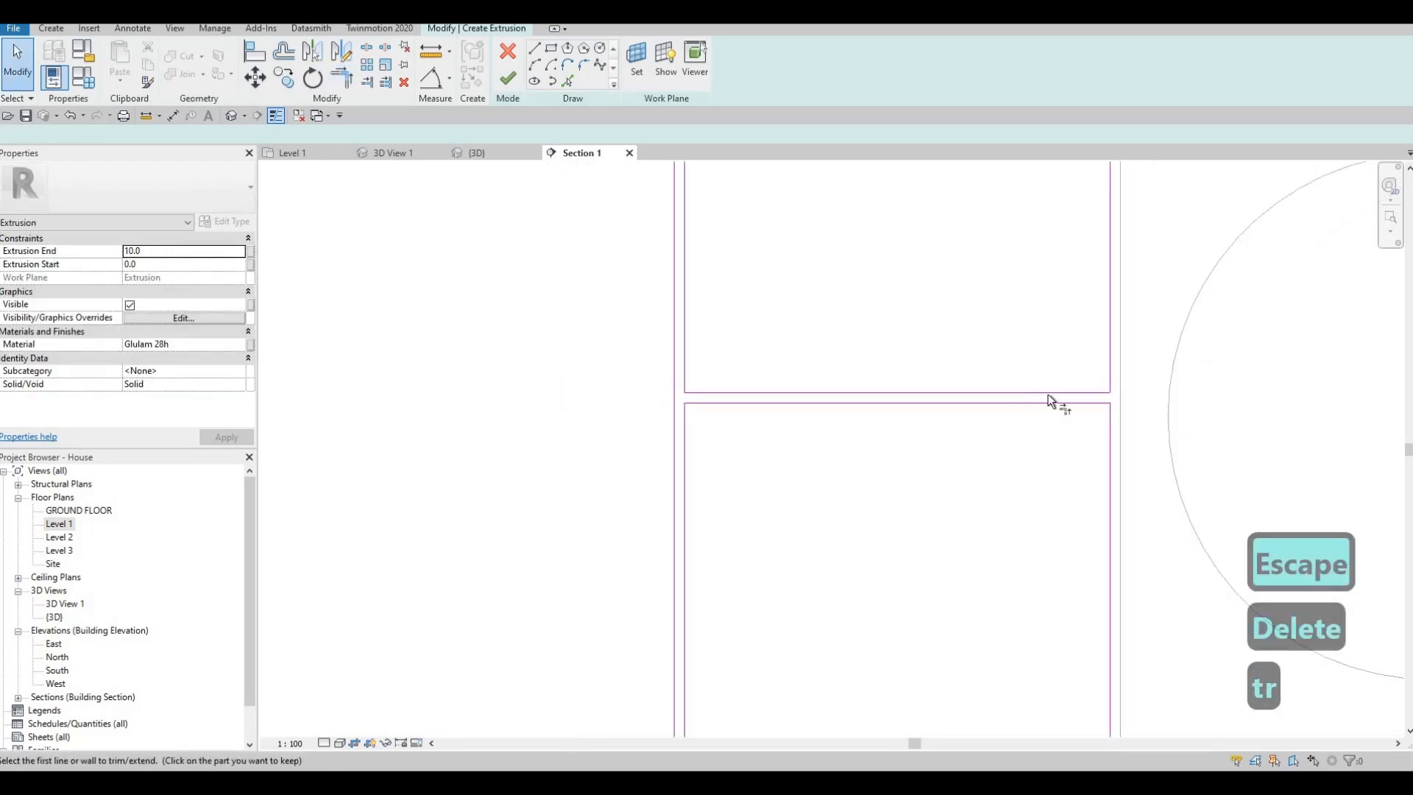
scroll(852, 449, "down", 3)
scroll(948, 391, "down", 1)
middle_click_drag(1186, 291, 897, 352)
scroll(980, 343, "up", 3)
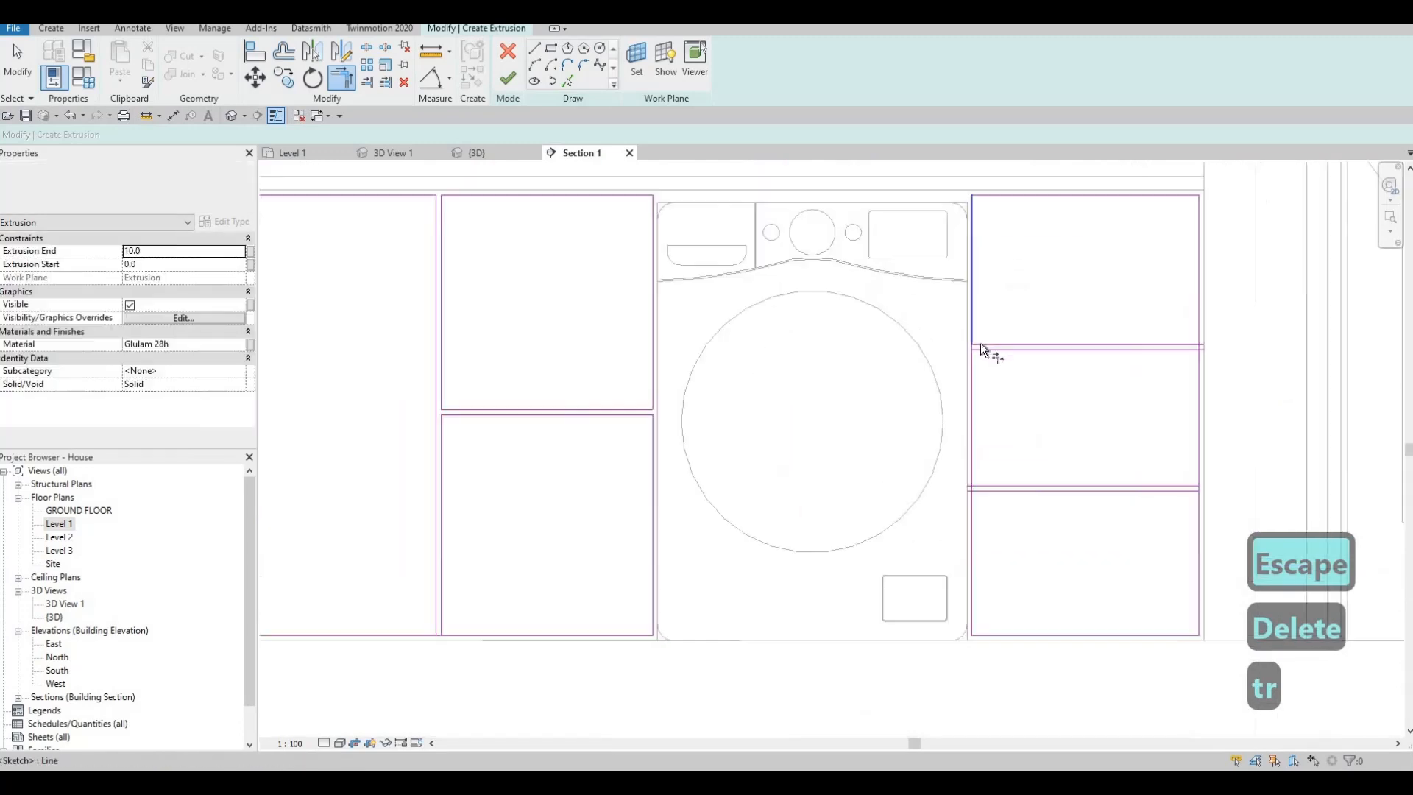
left_click(983, 351)
left_click(974, 360)
left_click(990, 352)
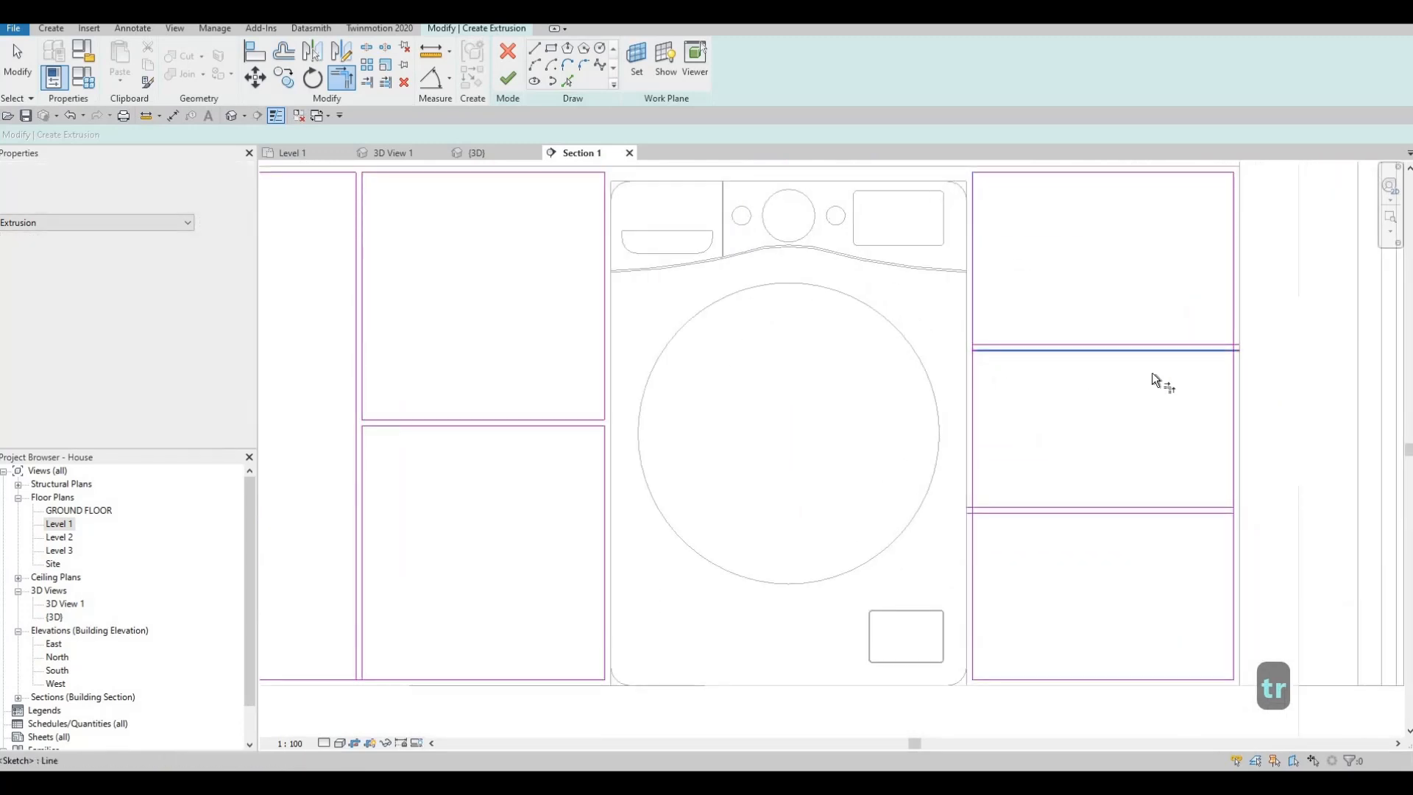
- Try to trim the upper divider's lower line to the bay's outer edge, and split that edge at the divider
left_click(1225, 352)
left_click(1227, 359)
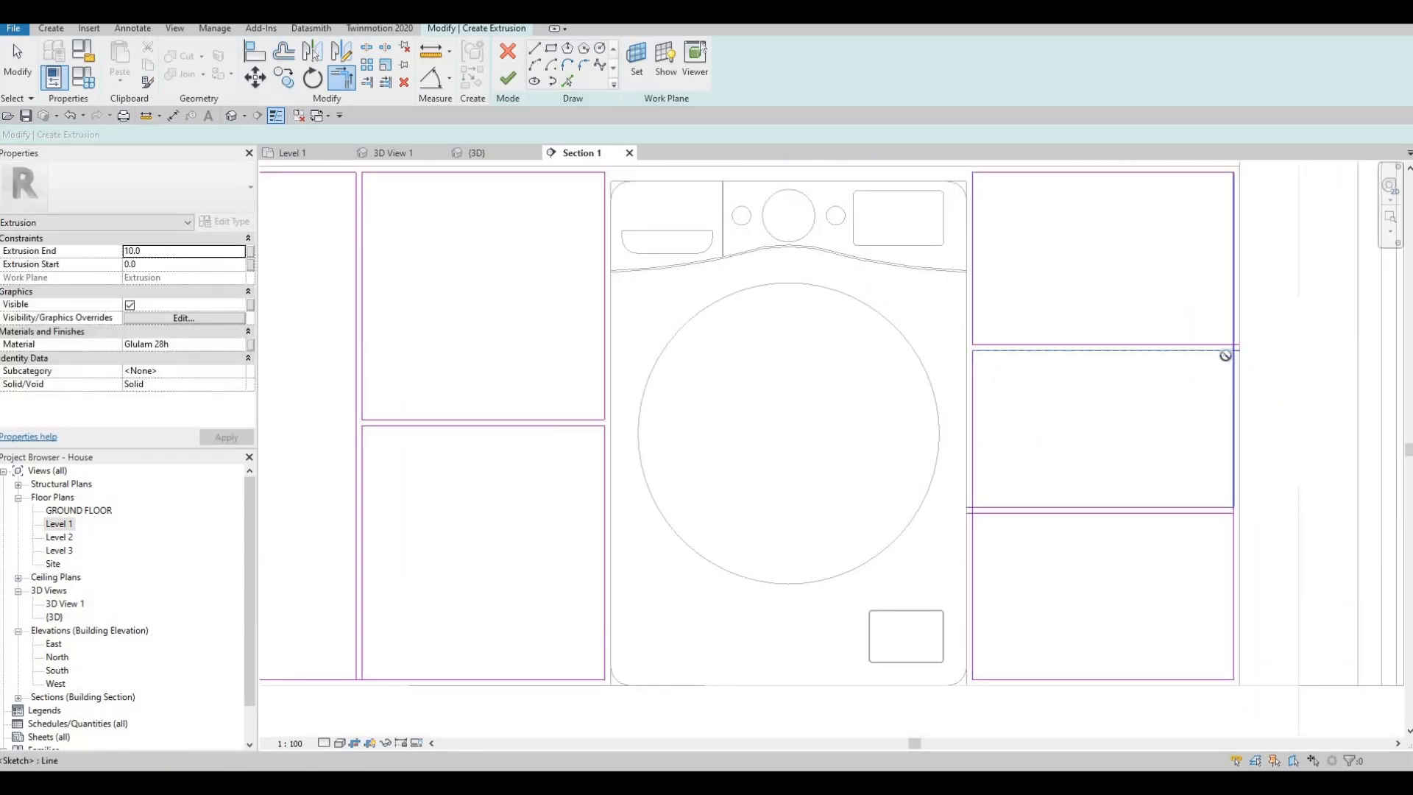
key("Escape")
key("Escape")
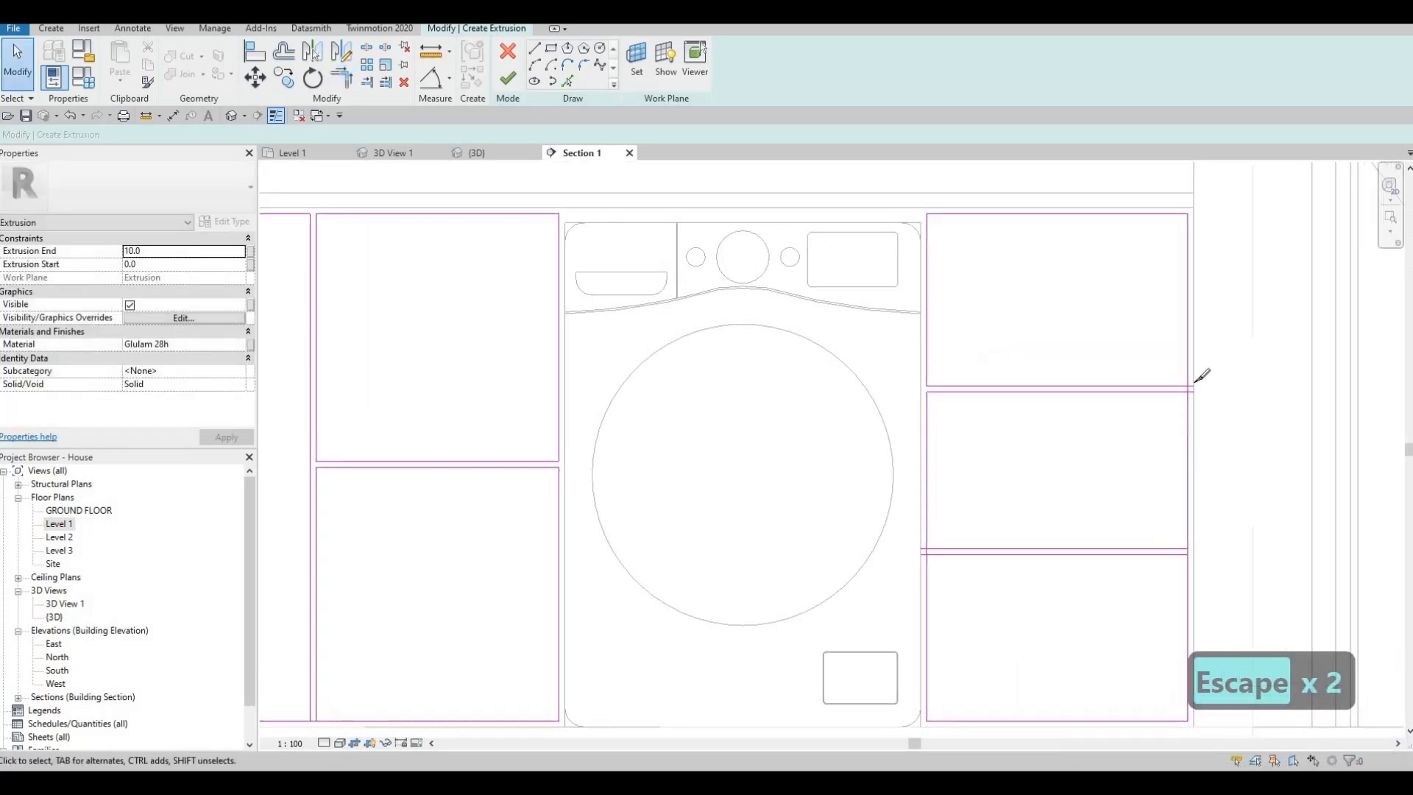
key("s")
key("l")
scroll(1191, 382, "up", 2)
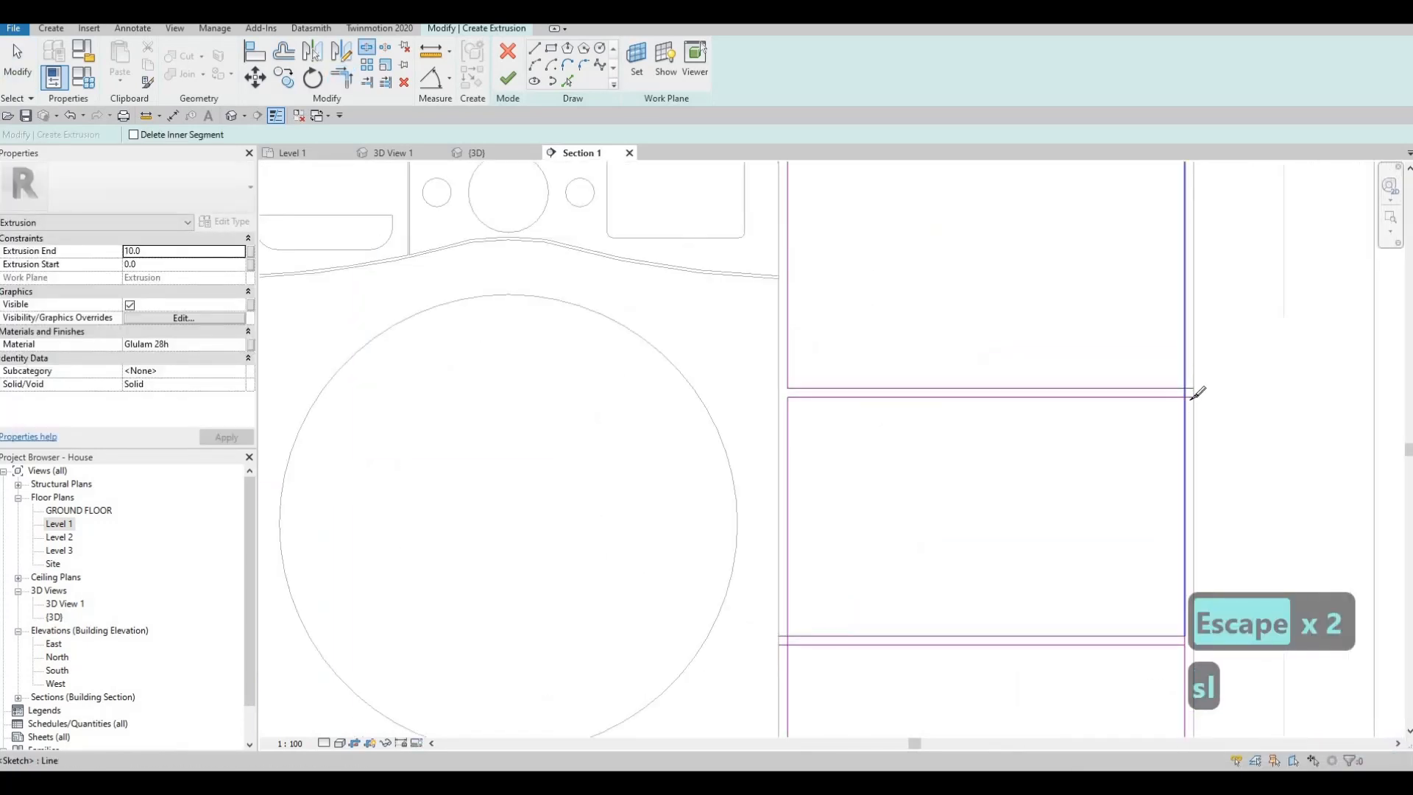
key("Escape")
key("Escape")
- Trim the middle drawer's top edge into a corner at the outer edge and delete the leftover 10 mm line segment
key("t")
key("r")
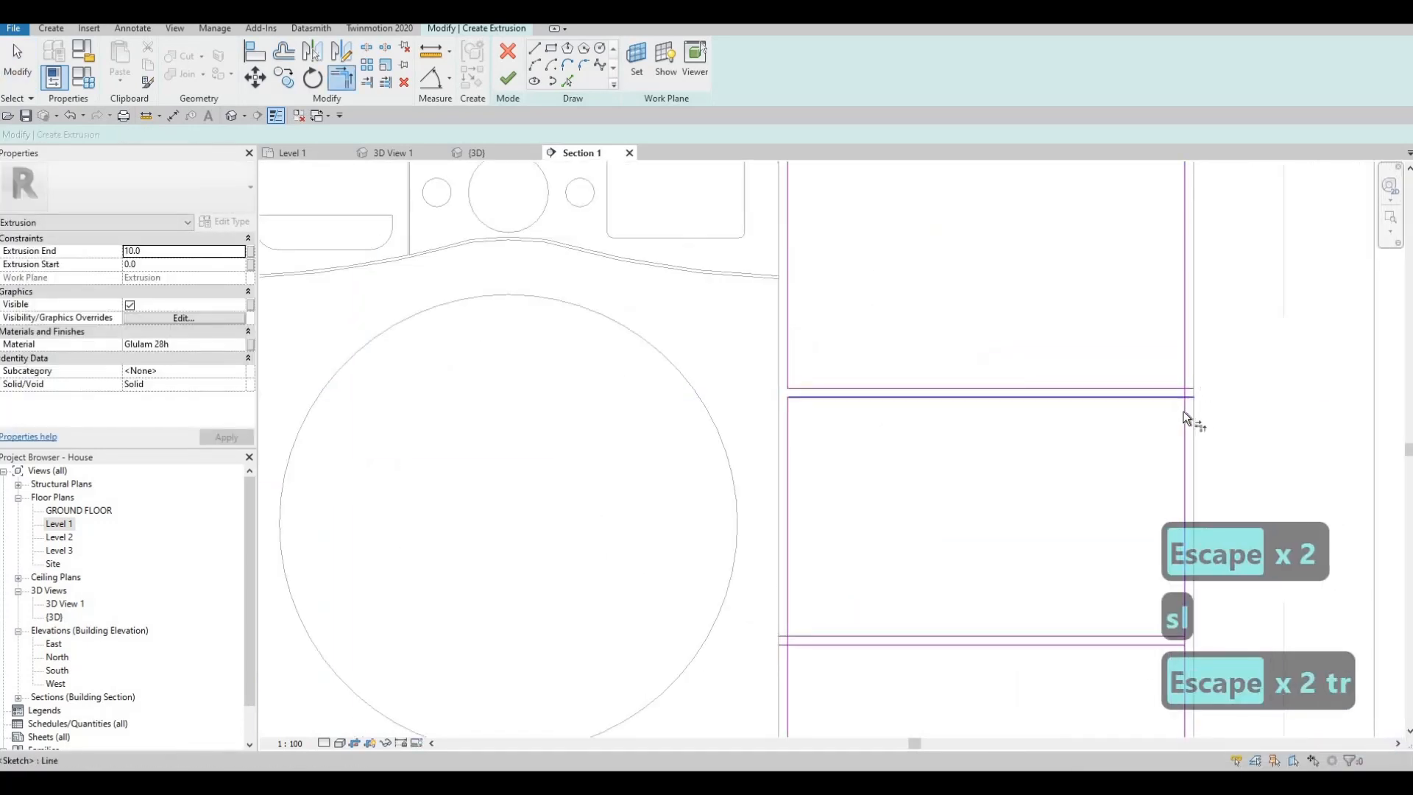
left_click(1175, 397)
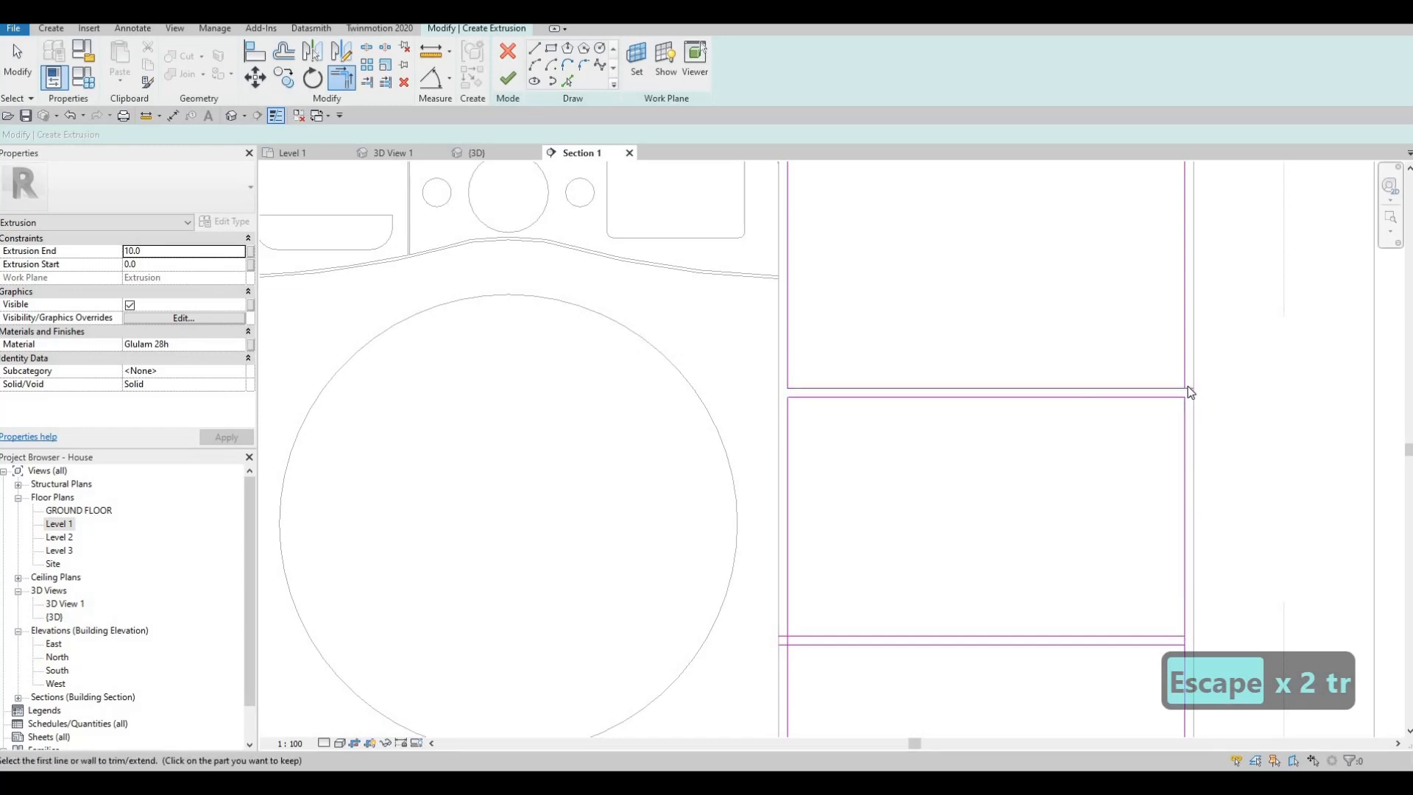
key("Escape")
left_click(1195, 390)
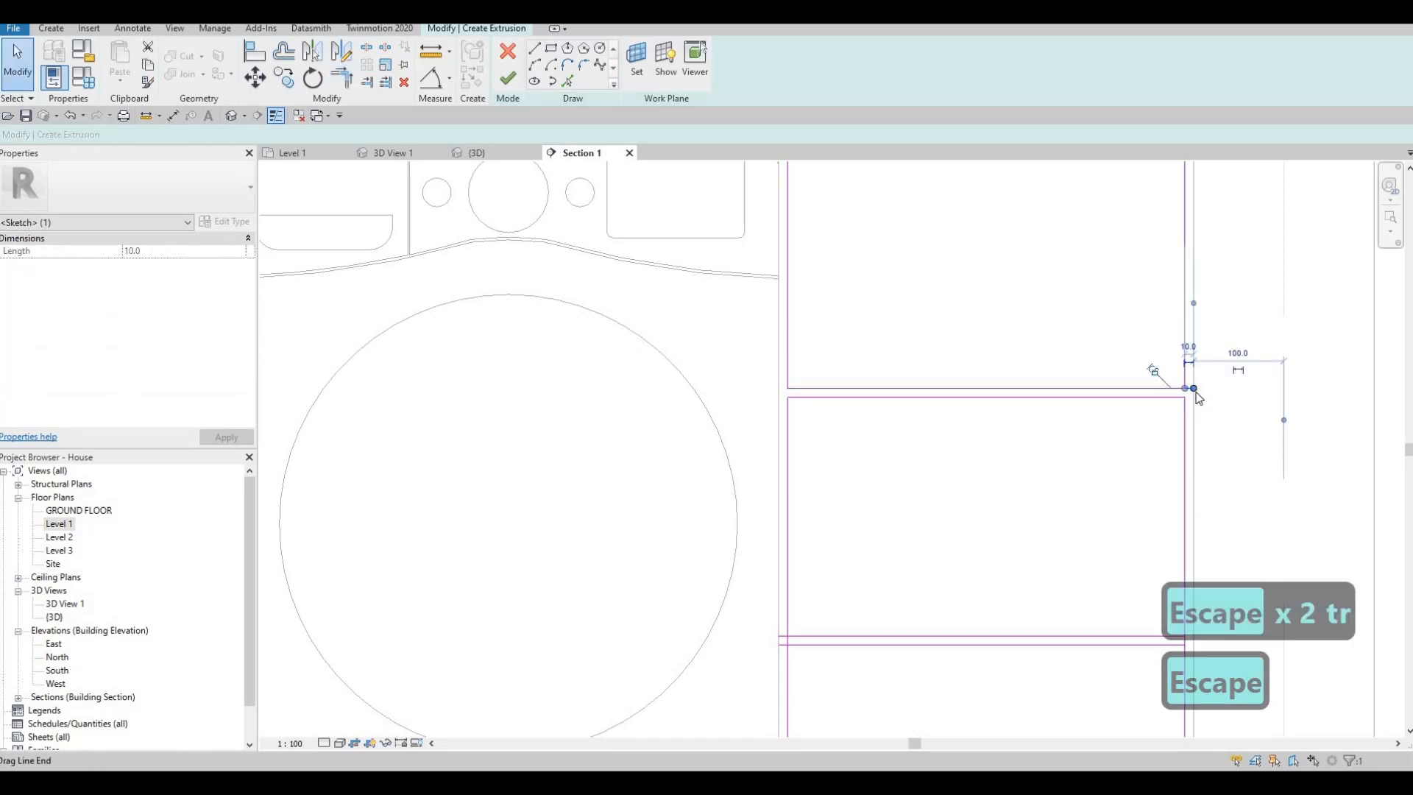
key("Delete")
- Trim the lower divider's bottom line into a corner with the outer edge of the three-drawer bay
scroll(1098, 392, "down", 3)
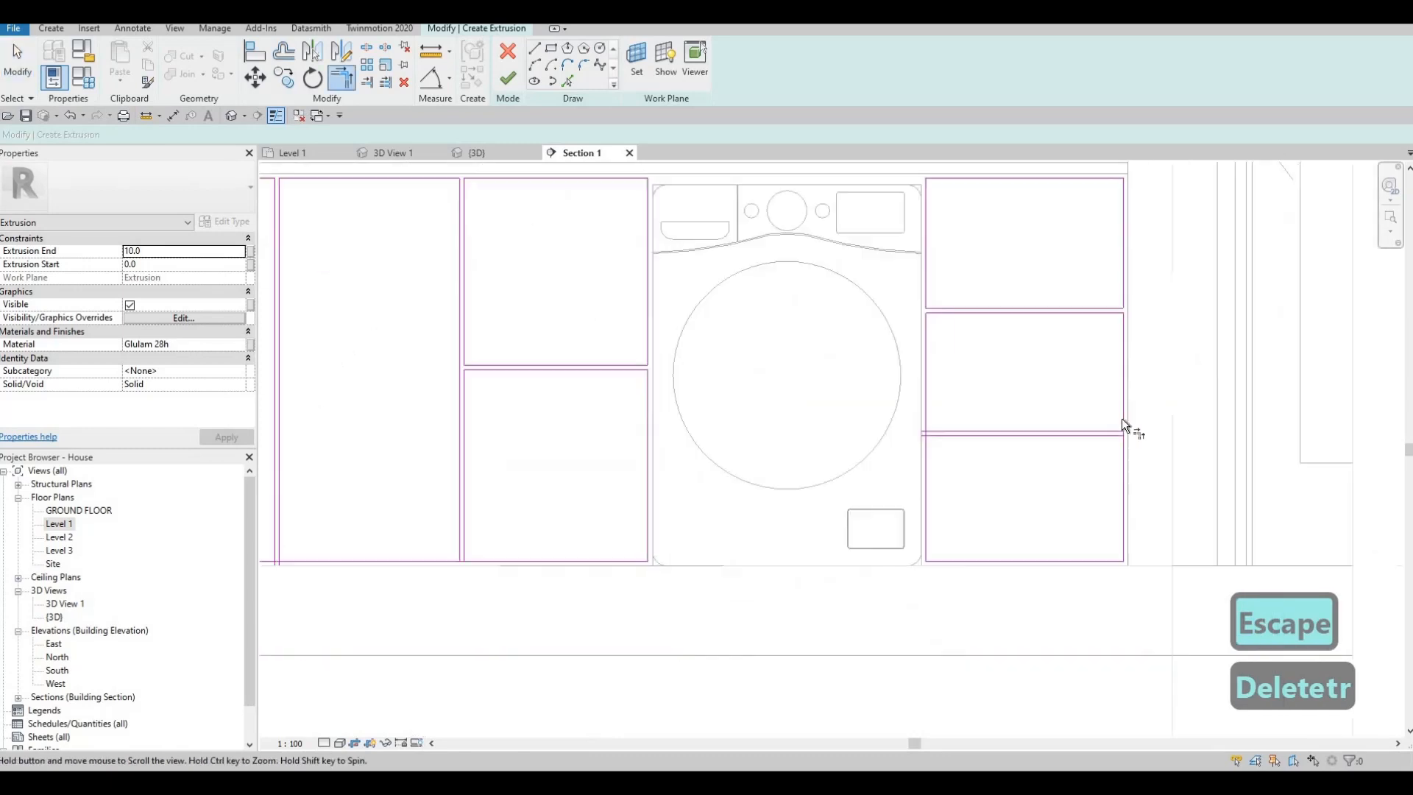
scroll(1121, 425, "up", 3)
key("Escape")
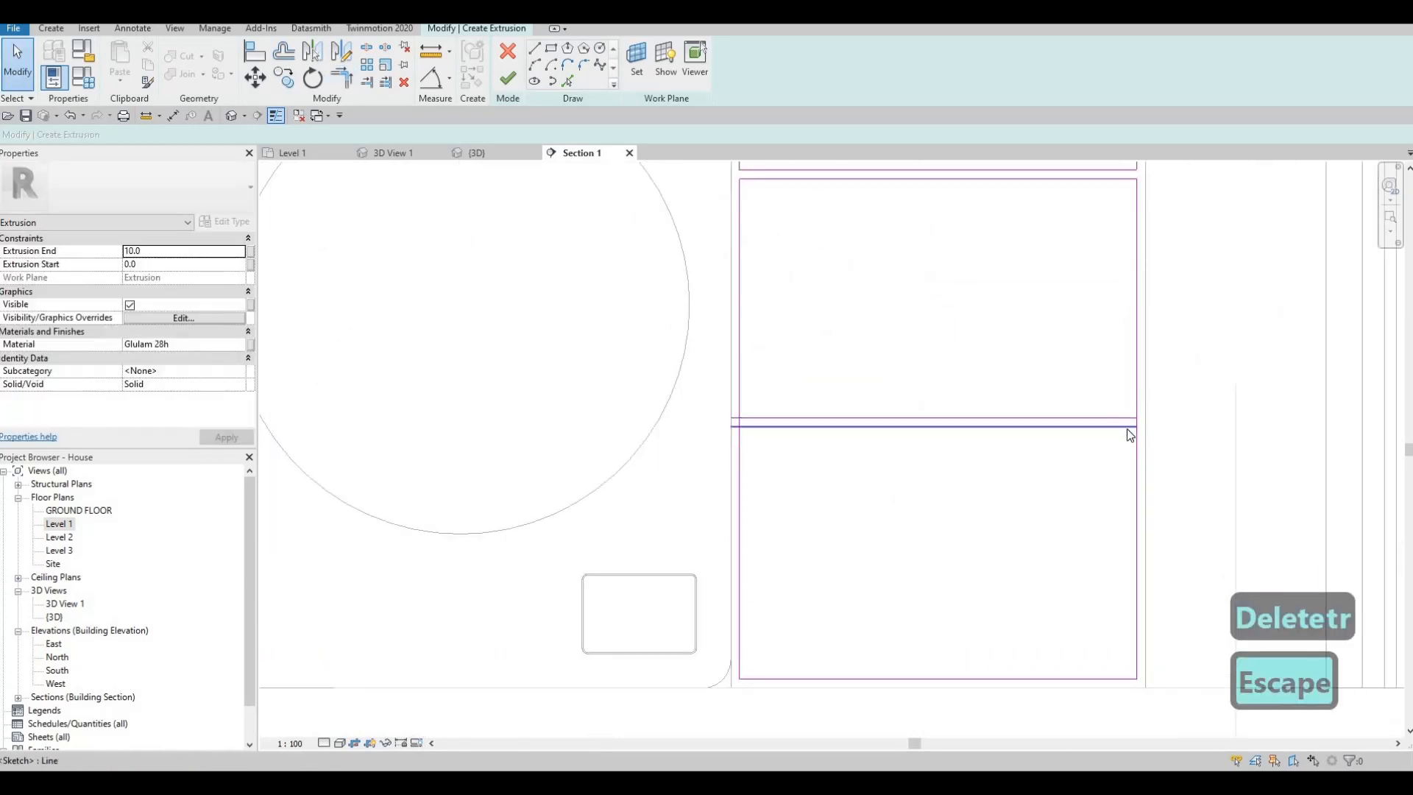
key("t")
key("r")
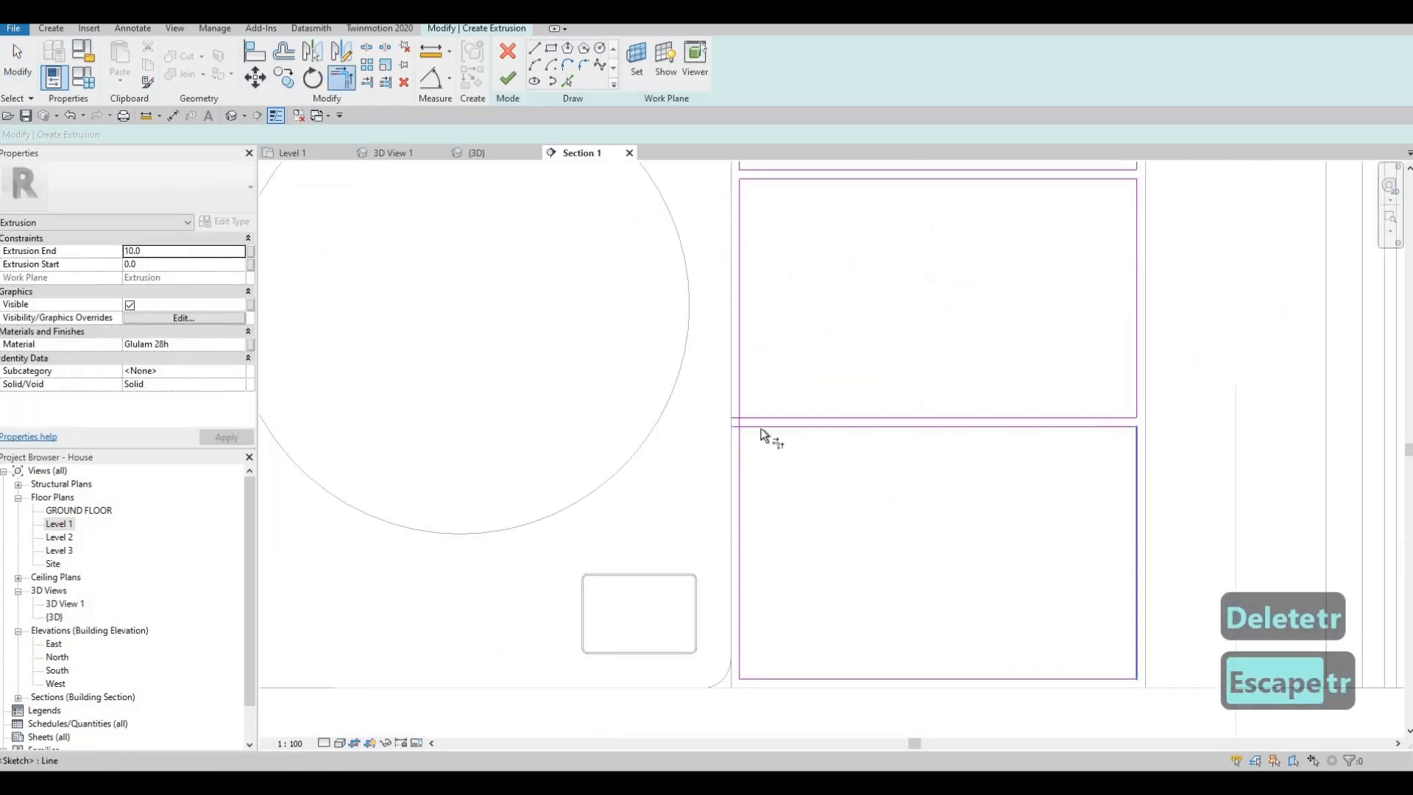
- Try to trim the lower divider to the edge beside the washing machine, and split that edge at the divider
left_click(750, 427)
left_click(741, 436)
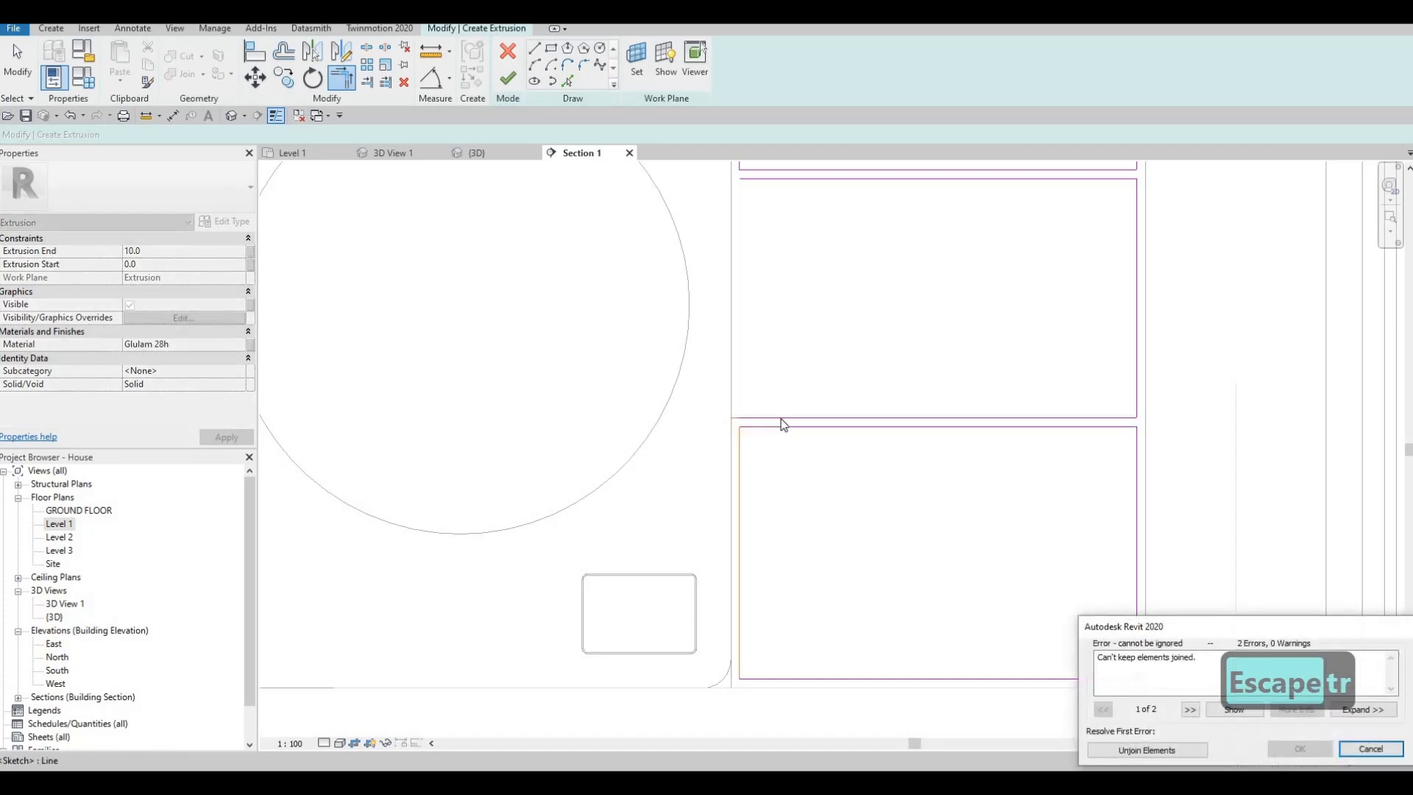
key("Escape")
scroll(766, 444, "up", 1)
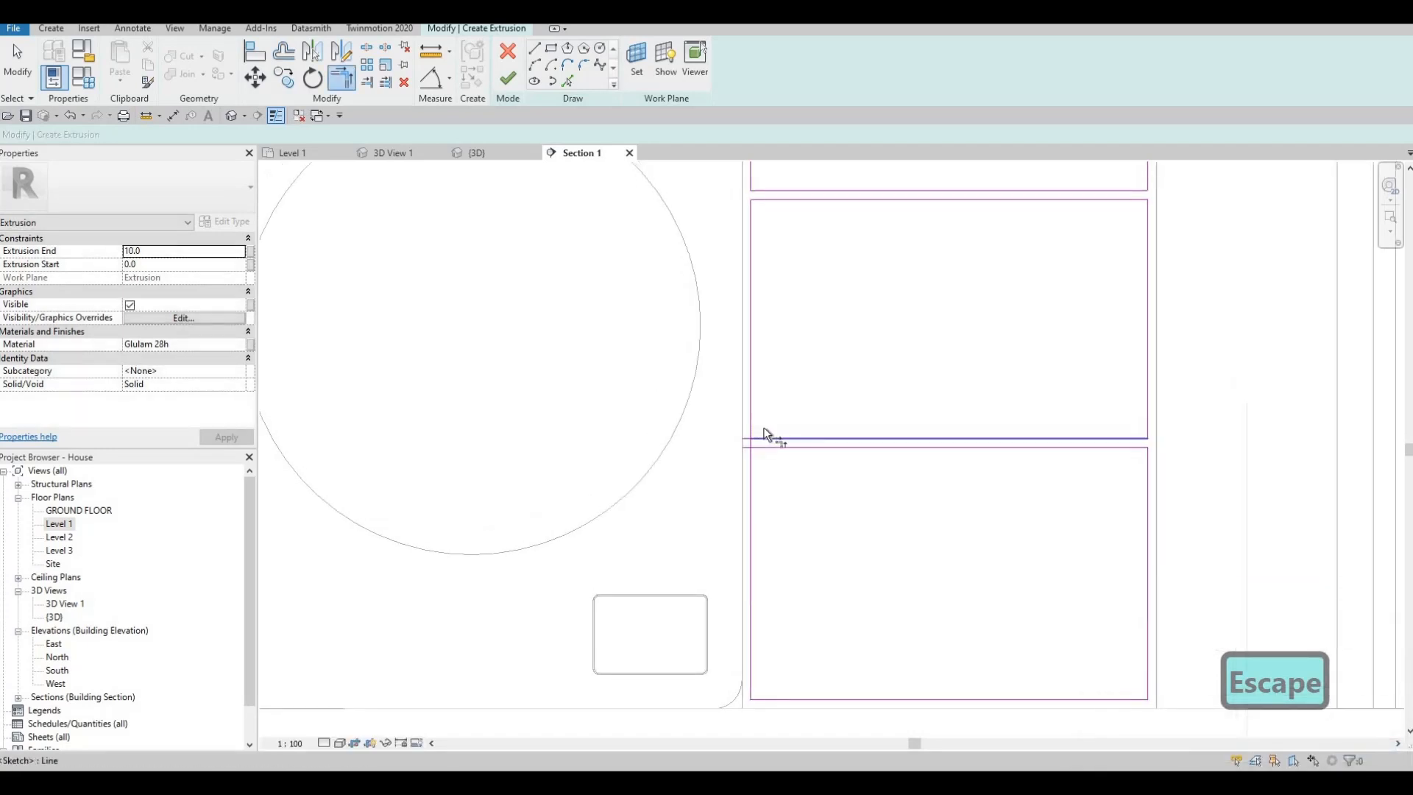
key("Escape")
key("Escape")
key("s")
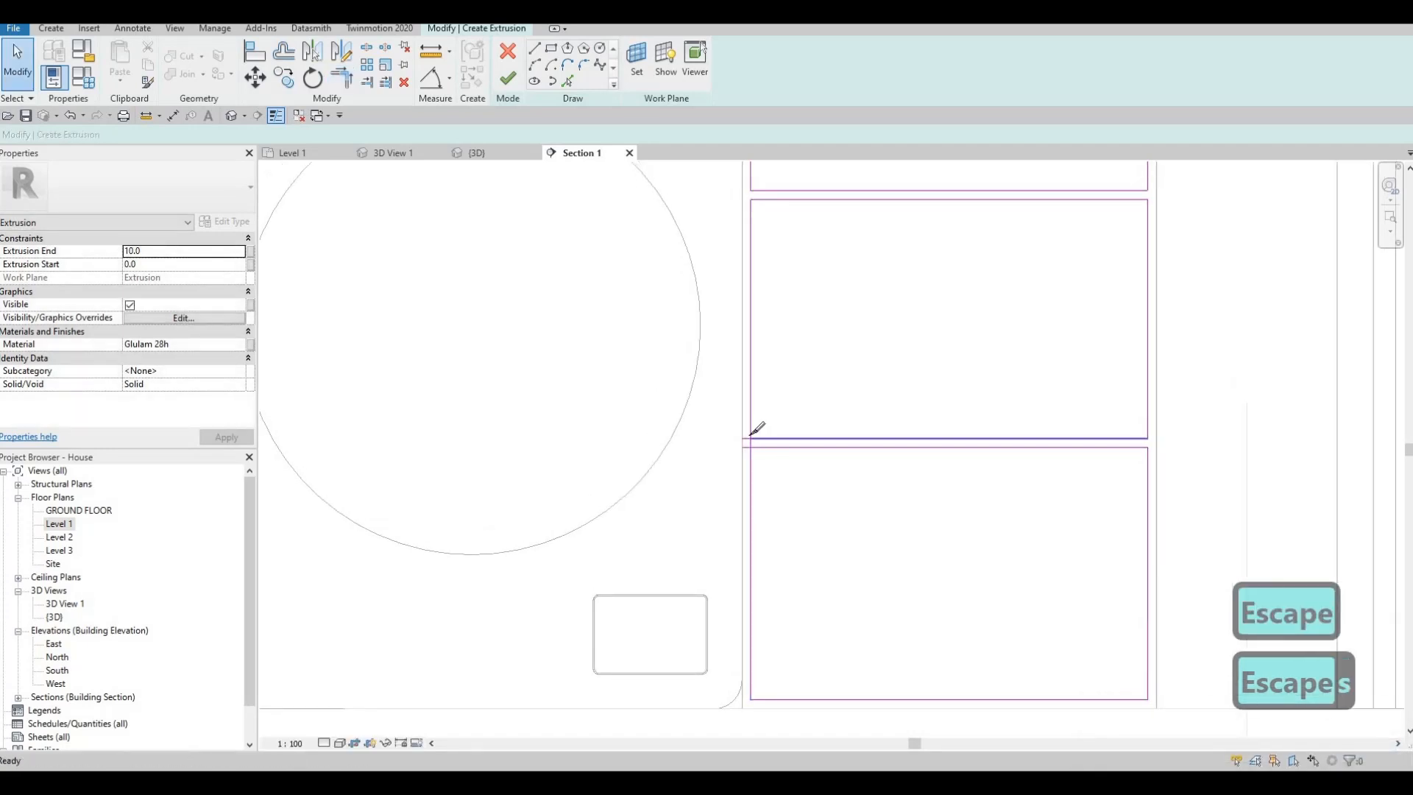
key("l")
key("Escape")
key("Escape")
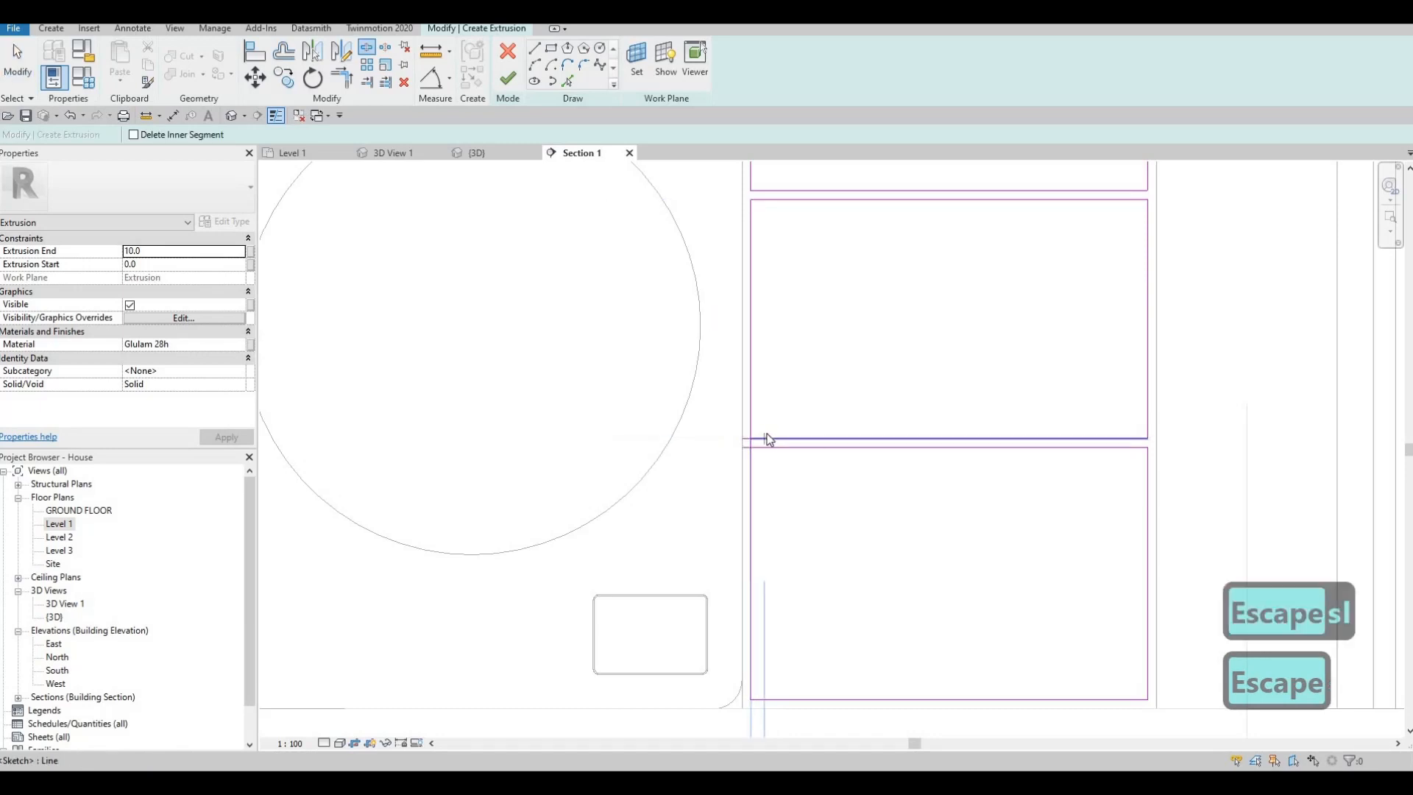
- Trim the bottom drawer's top edge into a corner beside the washing machine and delete the leftover line segment above it
key("t")
key("r")
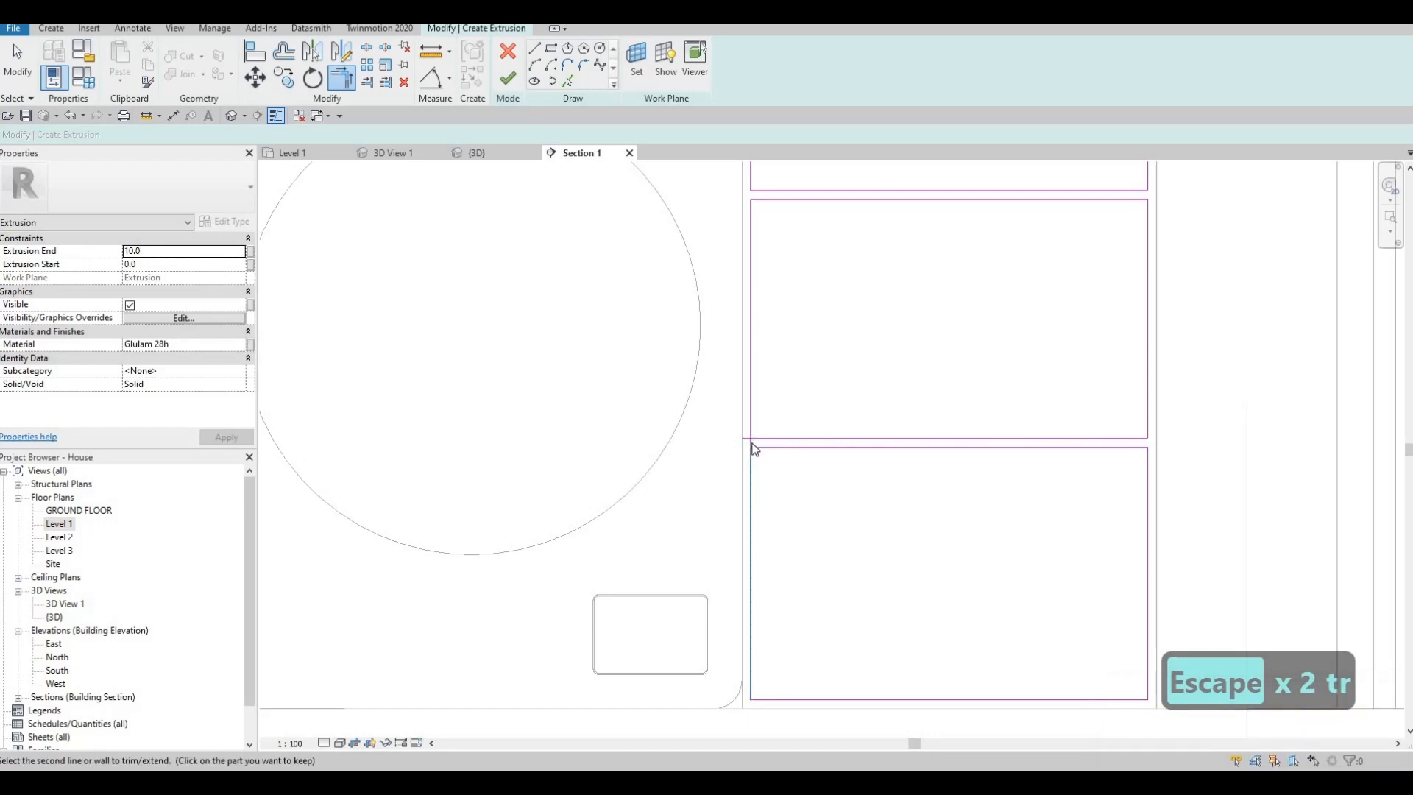
key("Escape")
key("Escape")
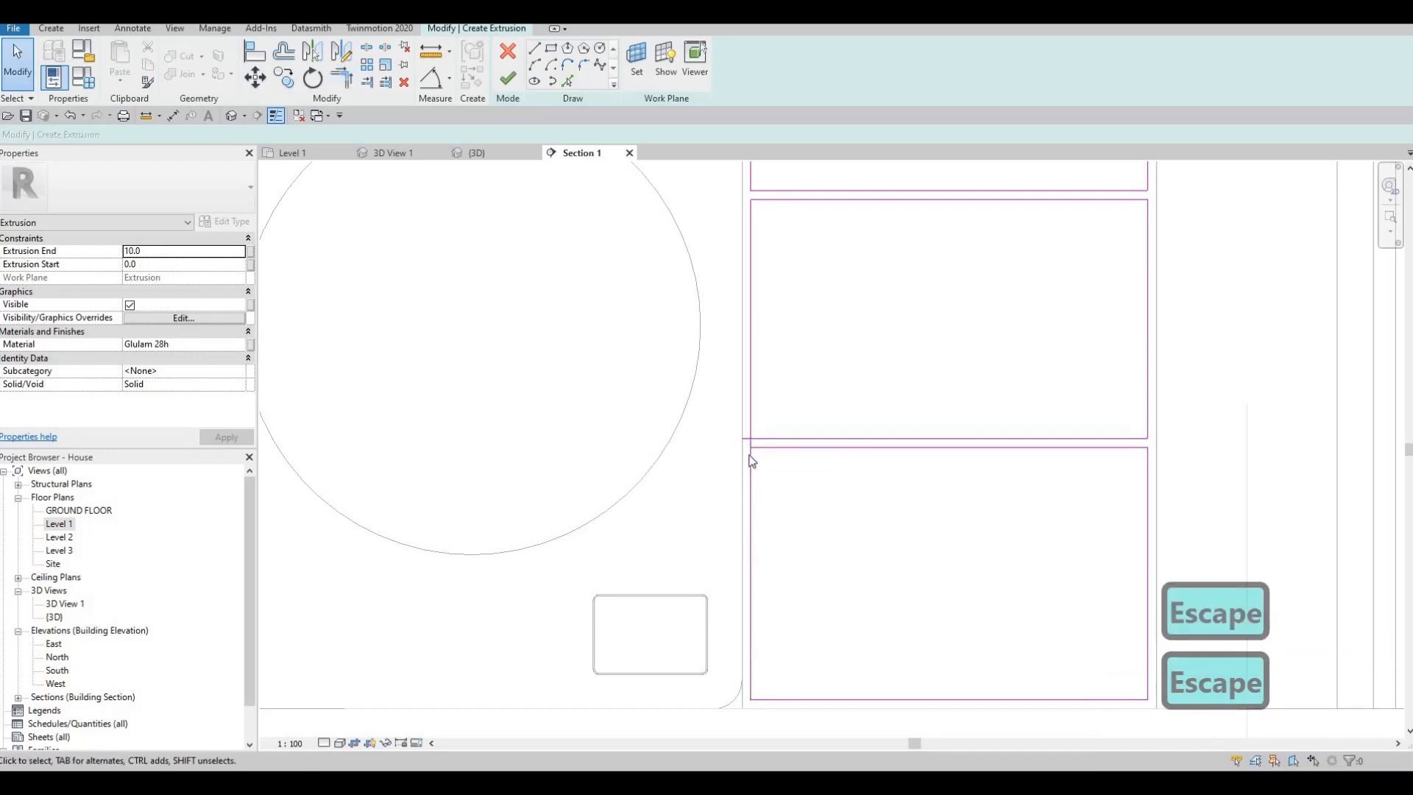
left_click_drag(706, 417, 768, 474)
key("Delete")
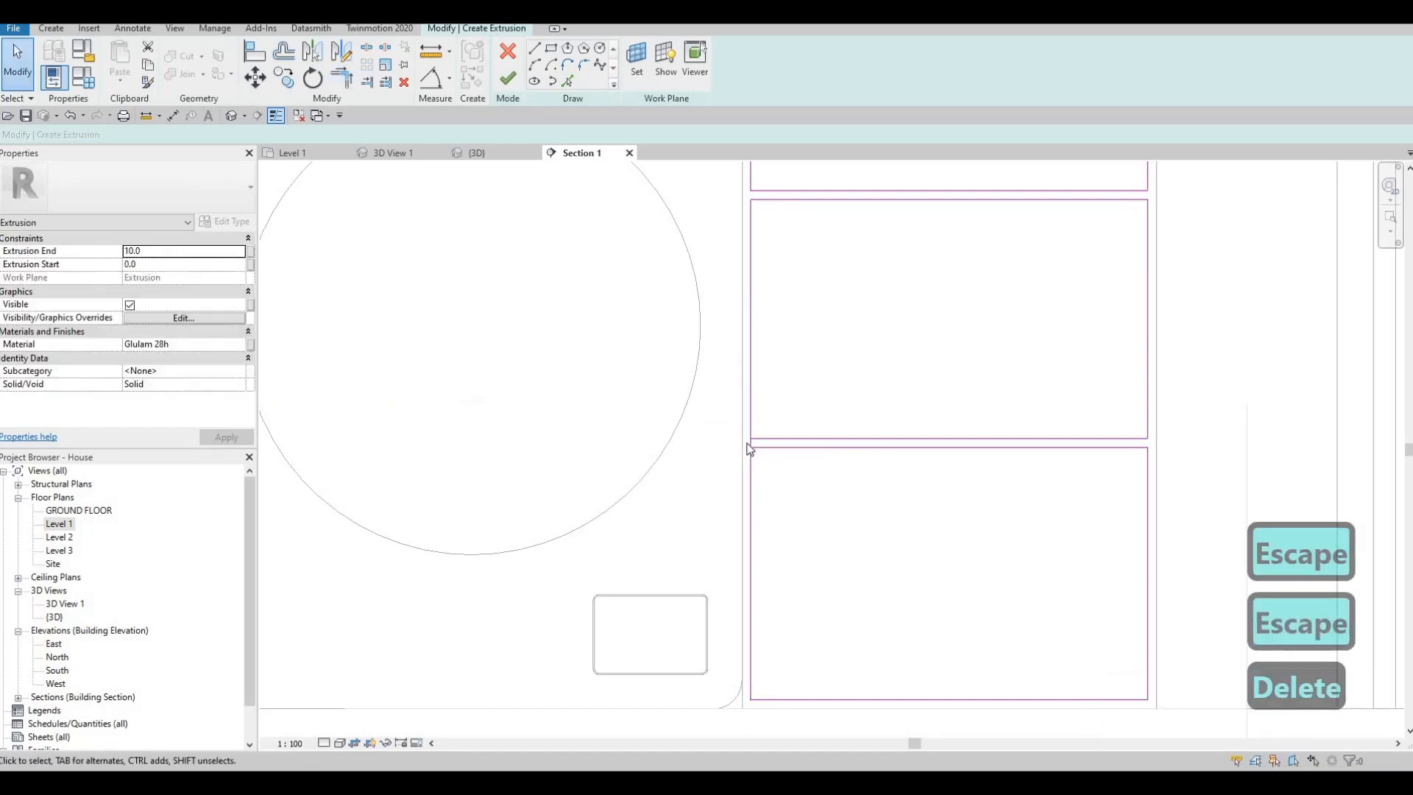
- Trim the middle drawer's bottom edge into a corner with its edge beside the washing machine
scroll(747, 446, "up", 2)
key("t")
key("r")
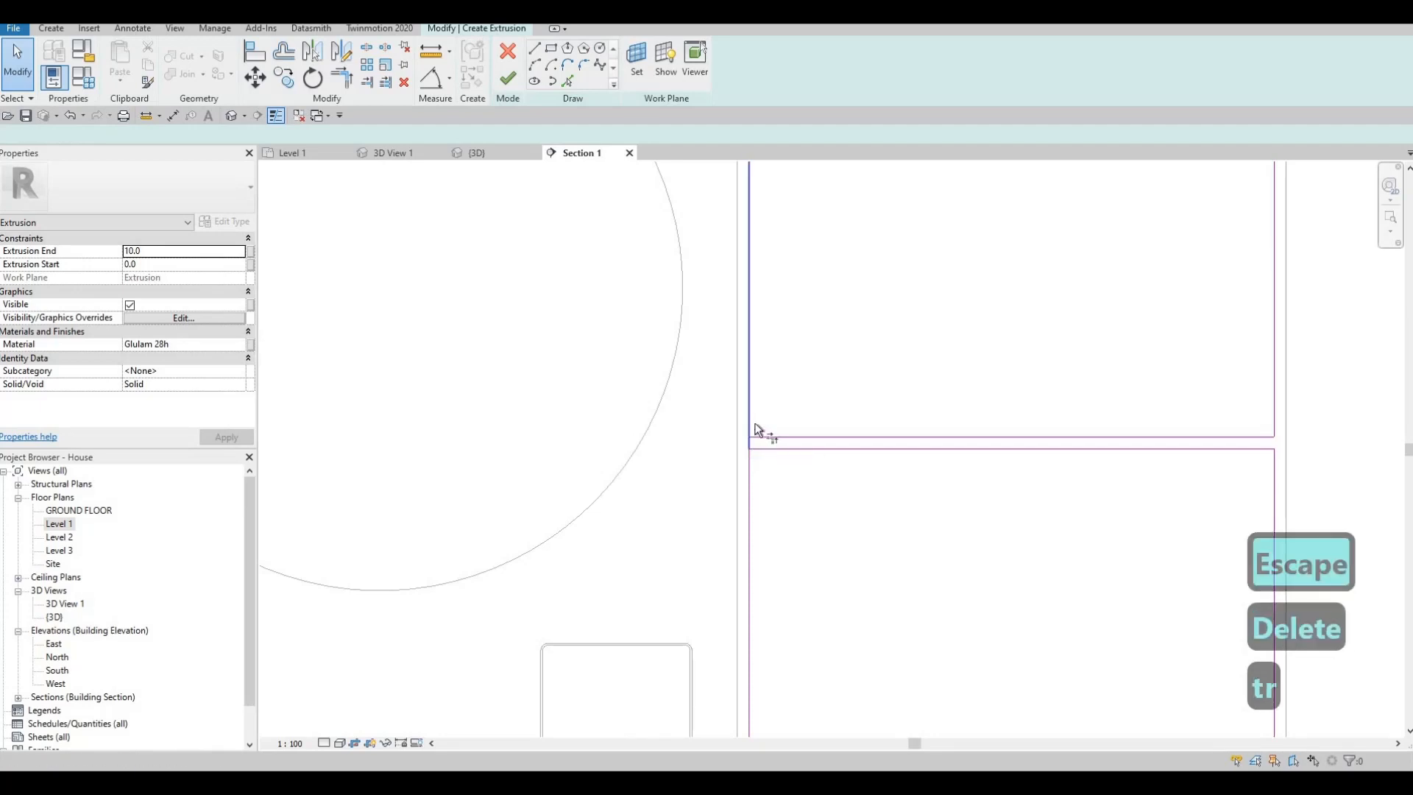
left_click(749, 372)
- Trim the long front's bottom edge into corners at the divider beside the two-drawer bay
scroll(773, 375, "down", 5)
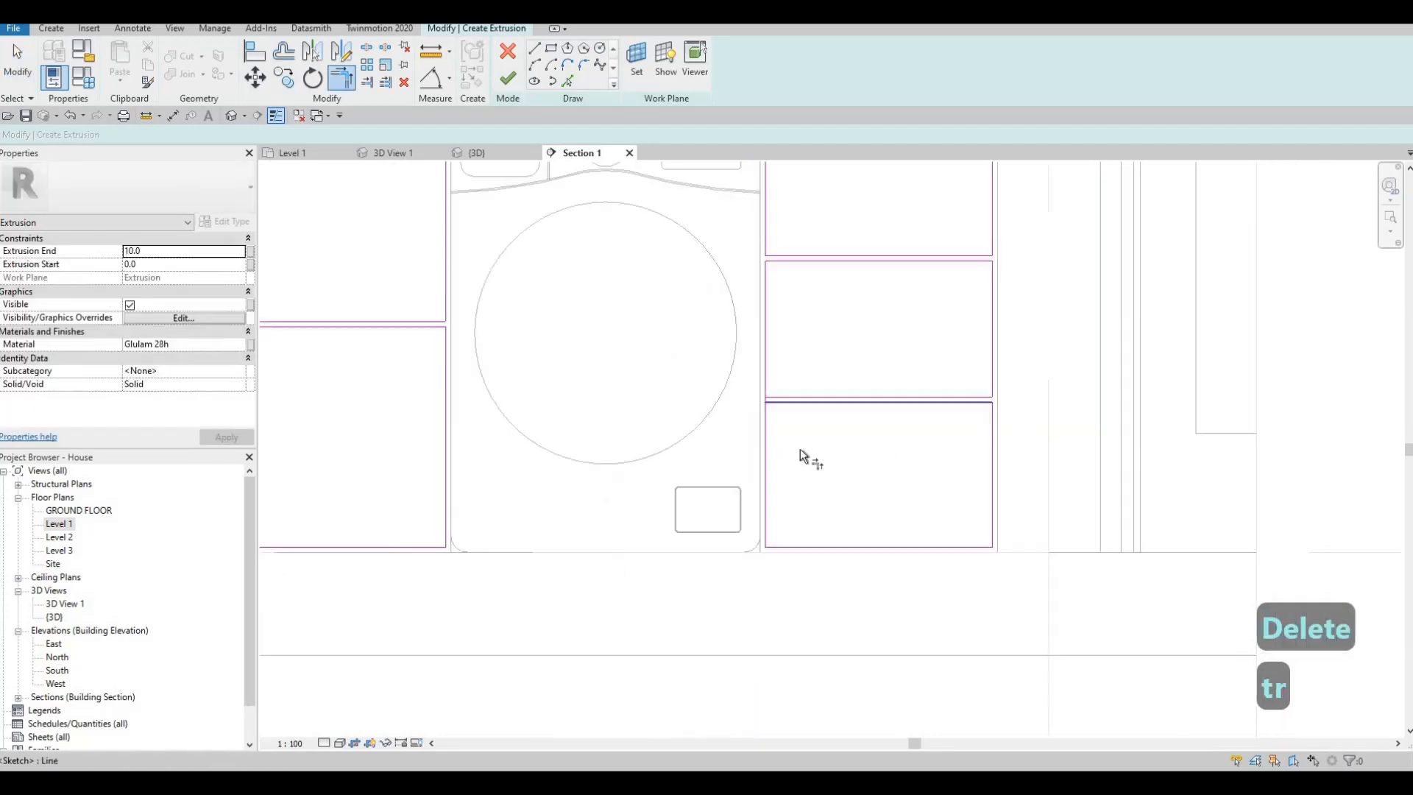
scroll(736, 397, "down", 1)
middle_click_drag(696, 377, 867, 436)
scroll(824, 471, "down", 1)
scroll(770, 523, "up", 3)
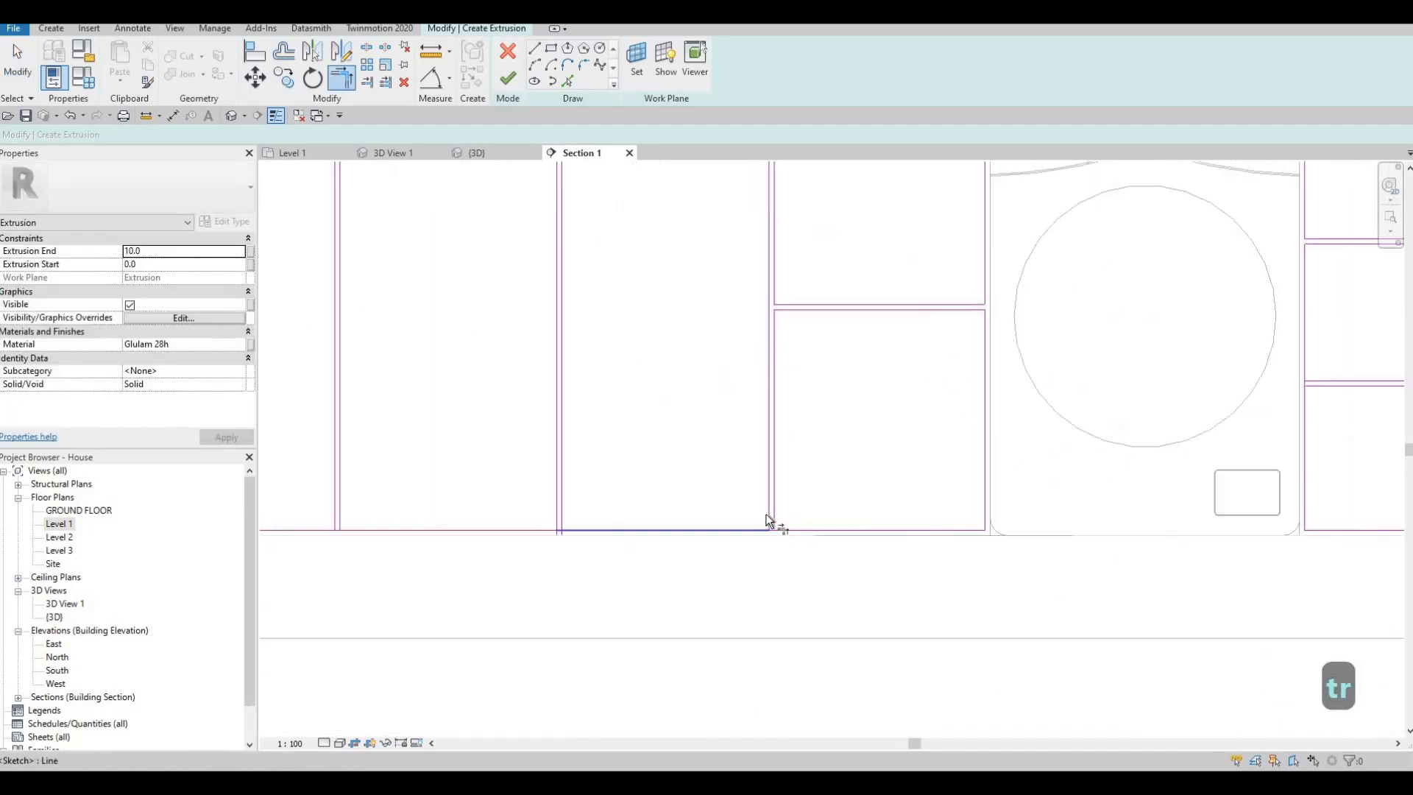
left_click(765, 534)
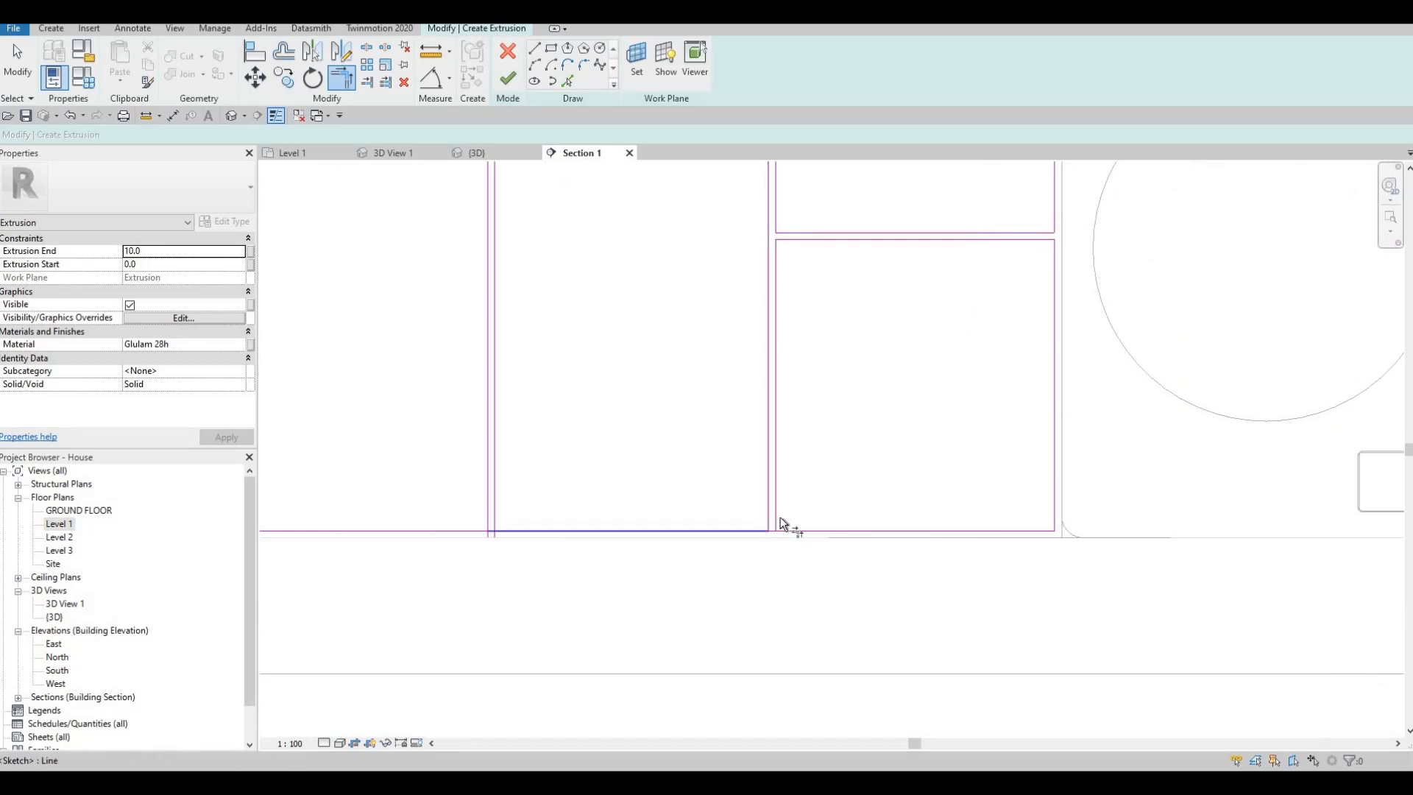
left_click(785, 528)
middle_click_drag(786, 528, 731, 514)
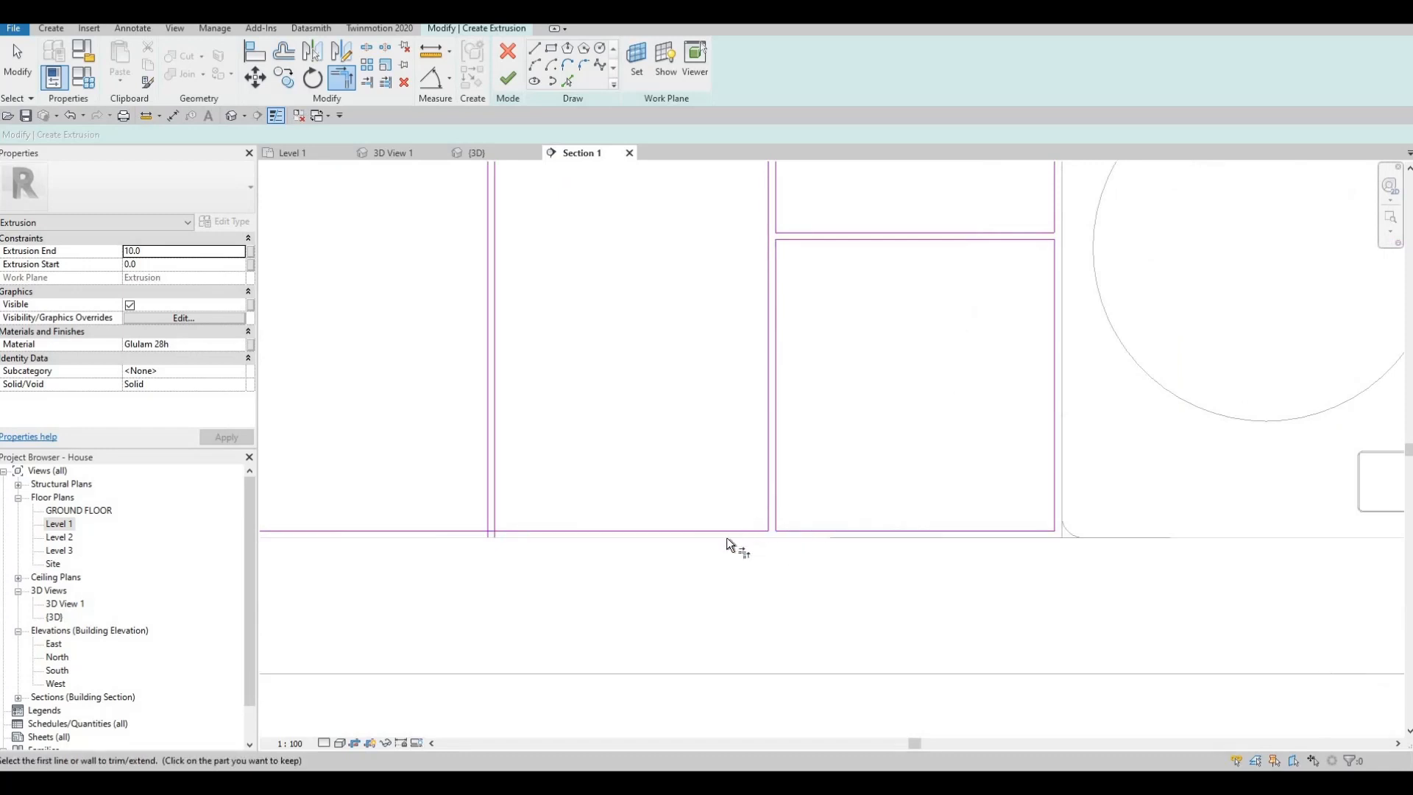
- Trim the long front's bottom edge into corners at the second divider from the washing machine and the divider below the tap
middle_click_drag(499, 515, 702, 522)
left_click(708, 536)
left_click(695, 524)
left_click(688, 524)
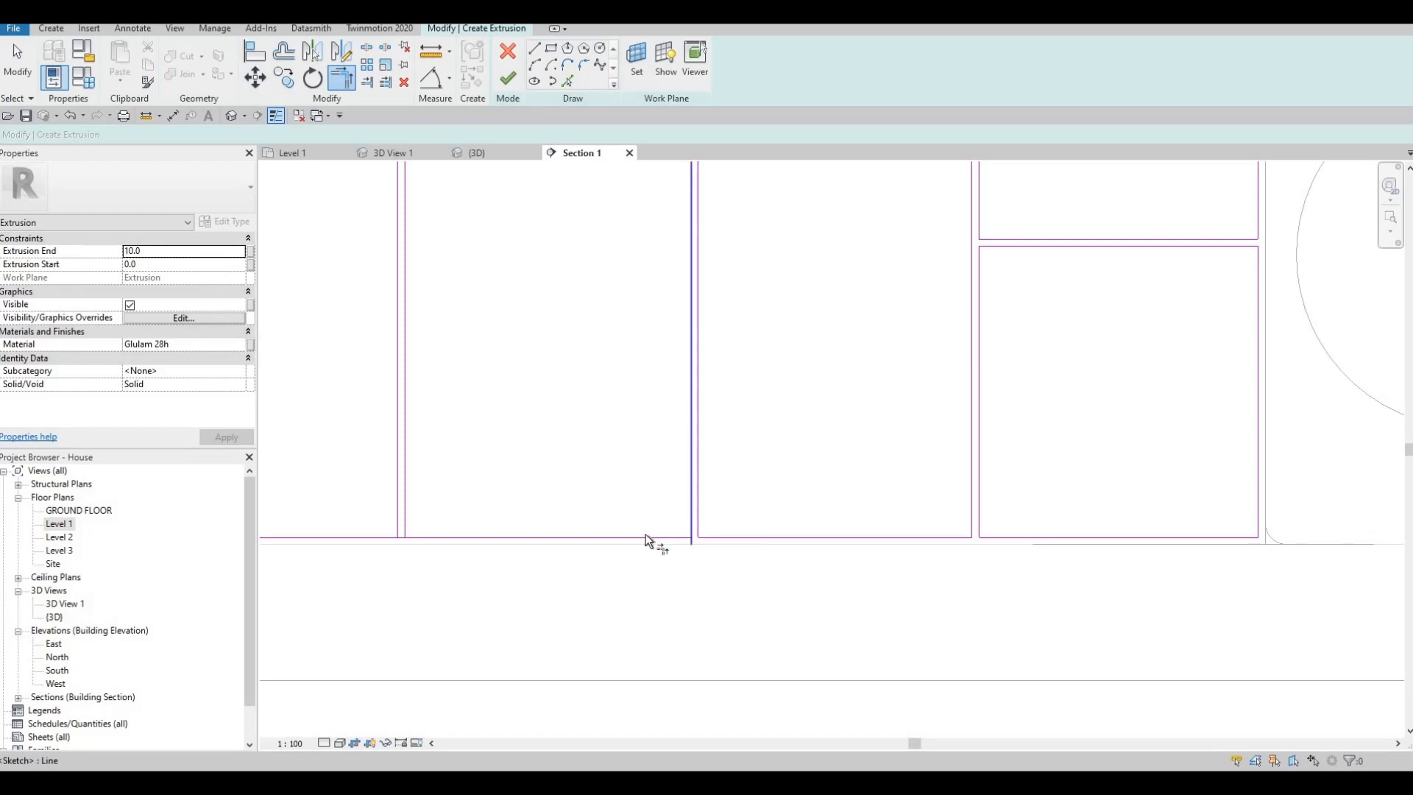
left_click(647, 536)
middle_click_drag(418, 535, 705, 533)
left_click(705, 535)
left_click(691, 515)
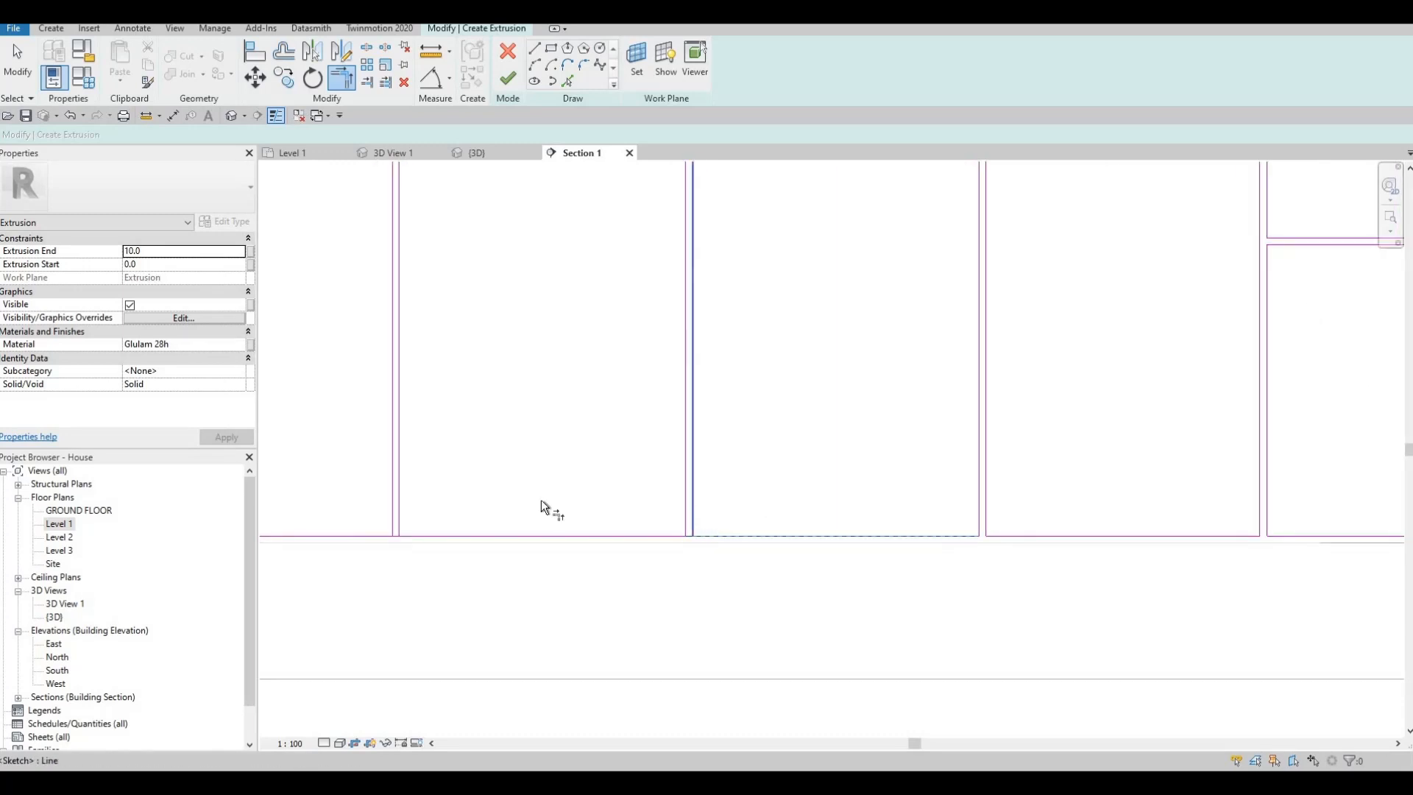
left_click(686, 515)
left_click(646, 535)
- Trim the long front's bottom edge into corners at the first divider past the tap, away from the washing machine
middle_click_drag(408, 533, 666, 541)
left_click(666, 544)
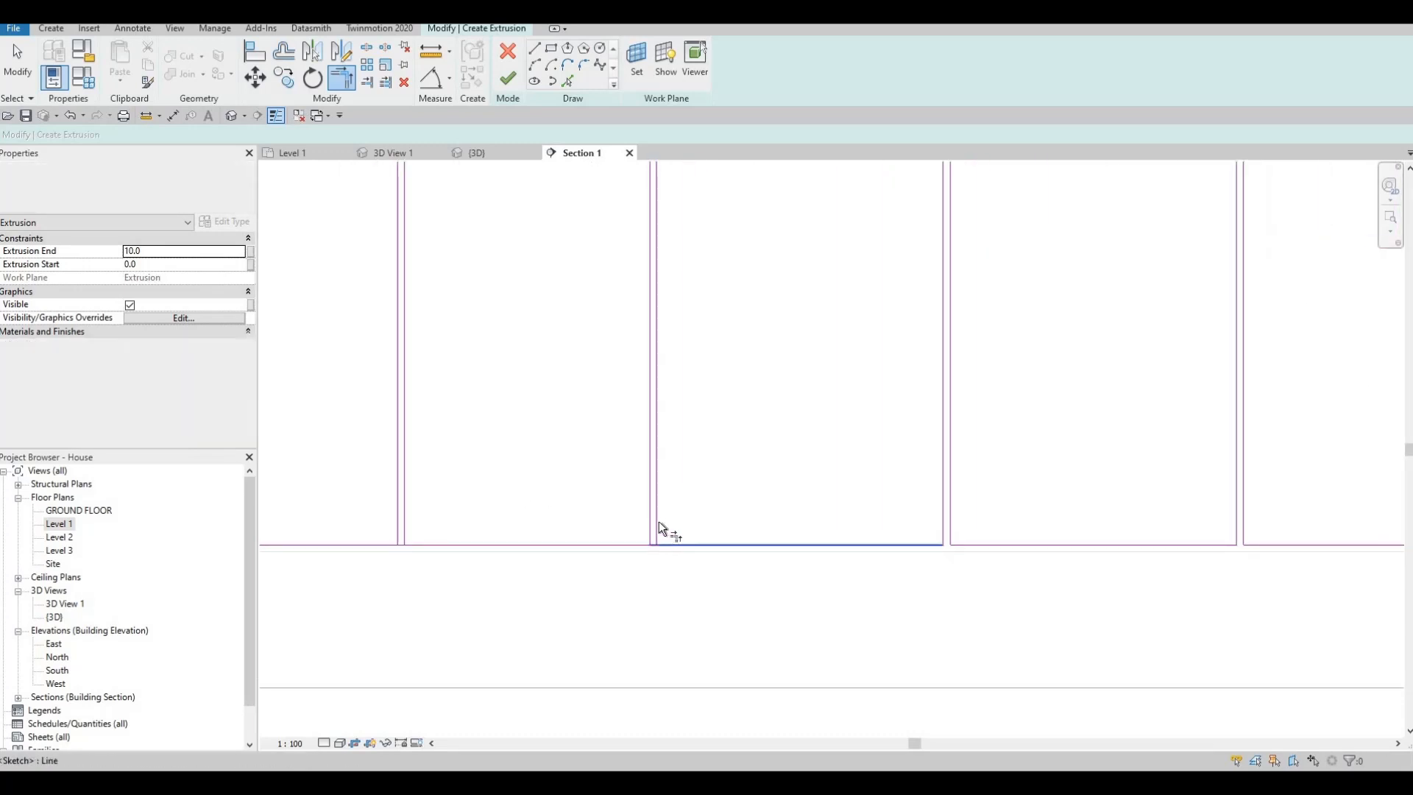
left_click(659, 521)
left_click(651, 519)
left_click(618, 545)
- Trim the long front's bottom edge into corners at the last two dividers before and beside the far three-drawer bay
middle_click_drag(416, 537, 662, 525)
left_click(660, 532)
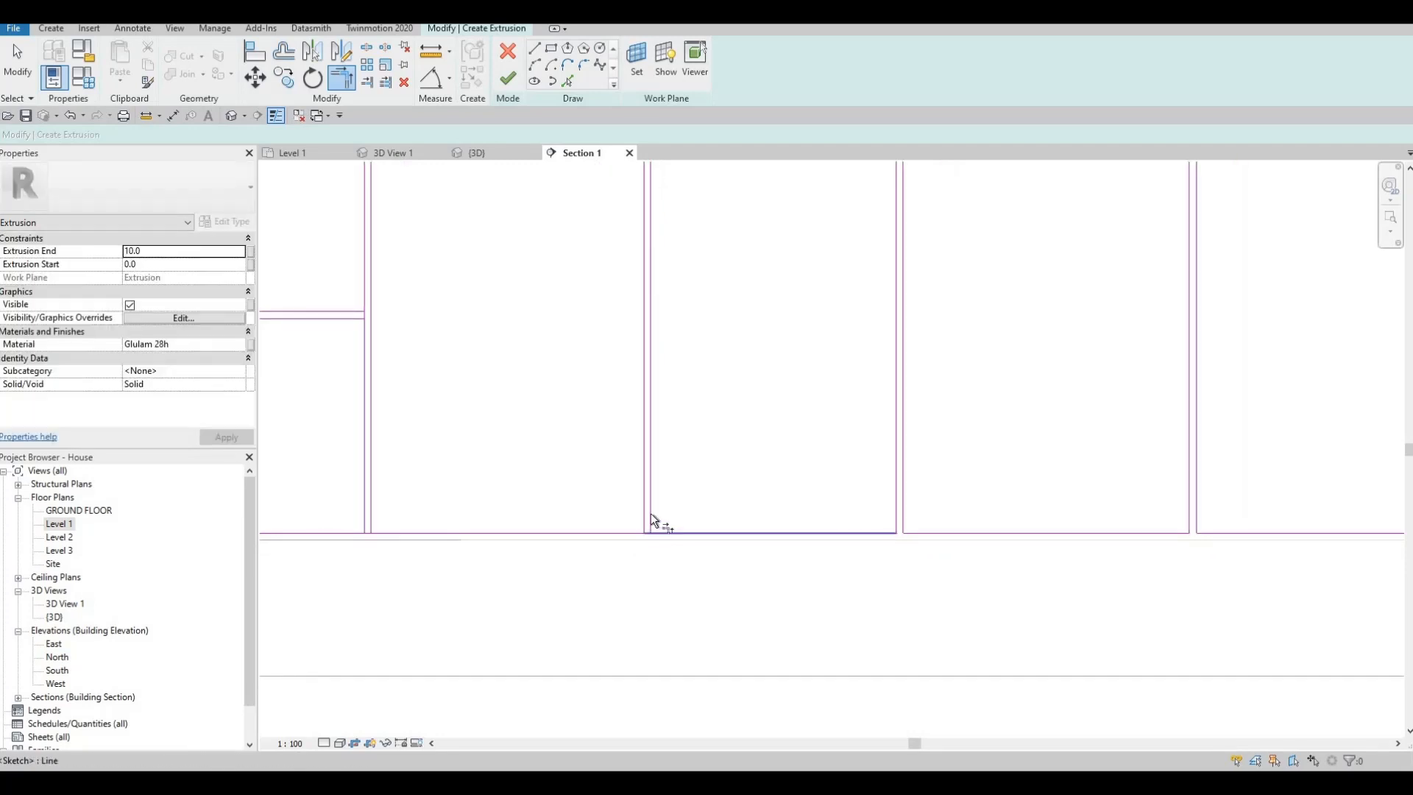
left_click(651, 513)
middle_click_drag(381, 532, 696, 530)
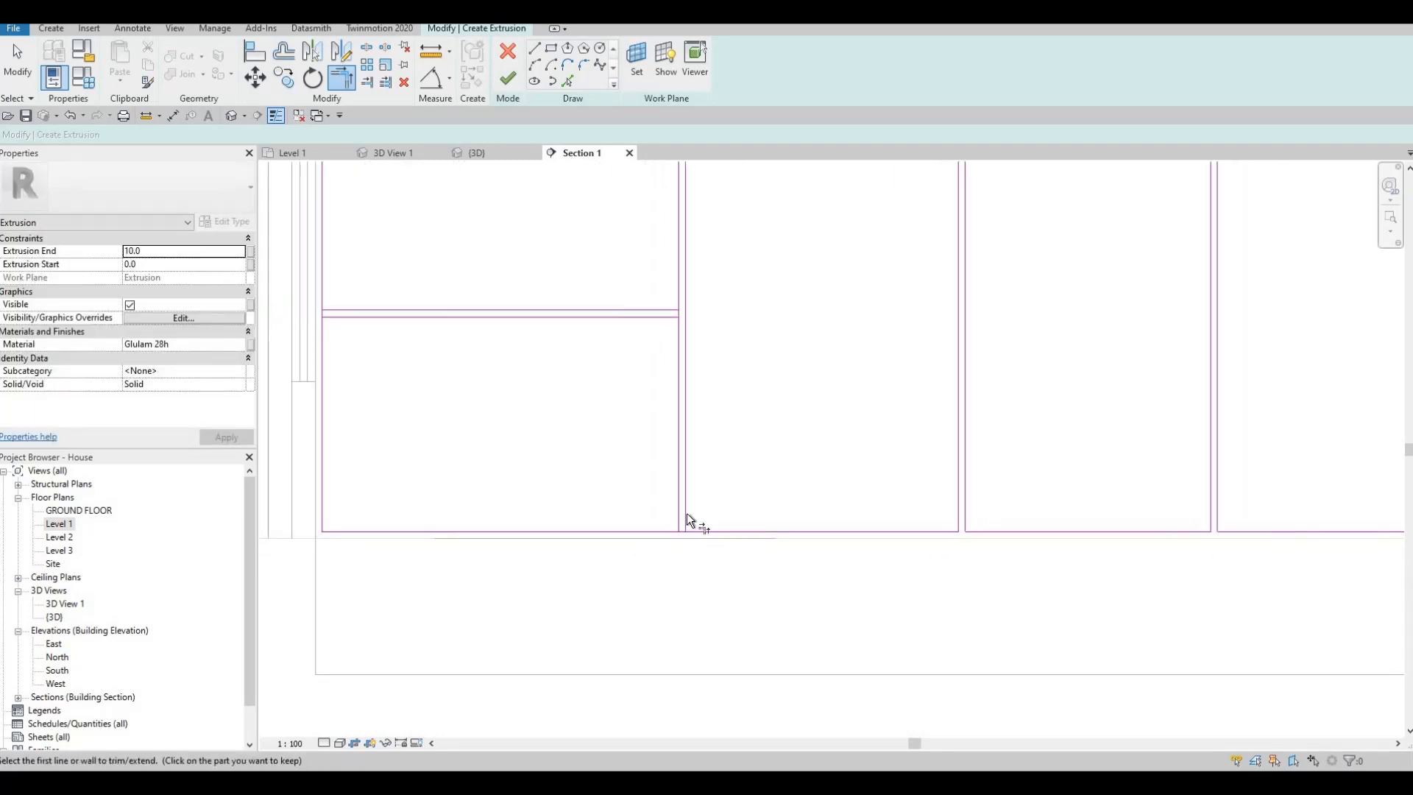
left_click(693, 531)
left_click(687, 510)
- Trim the horizontal divider lines of the far three-drawer bay into corners at its side edges
middle_click_drag(675, 322, 719, 393)
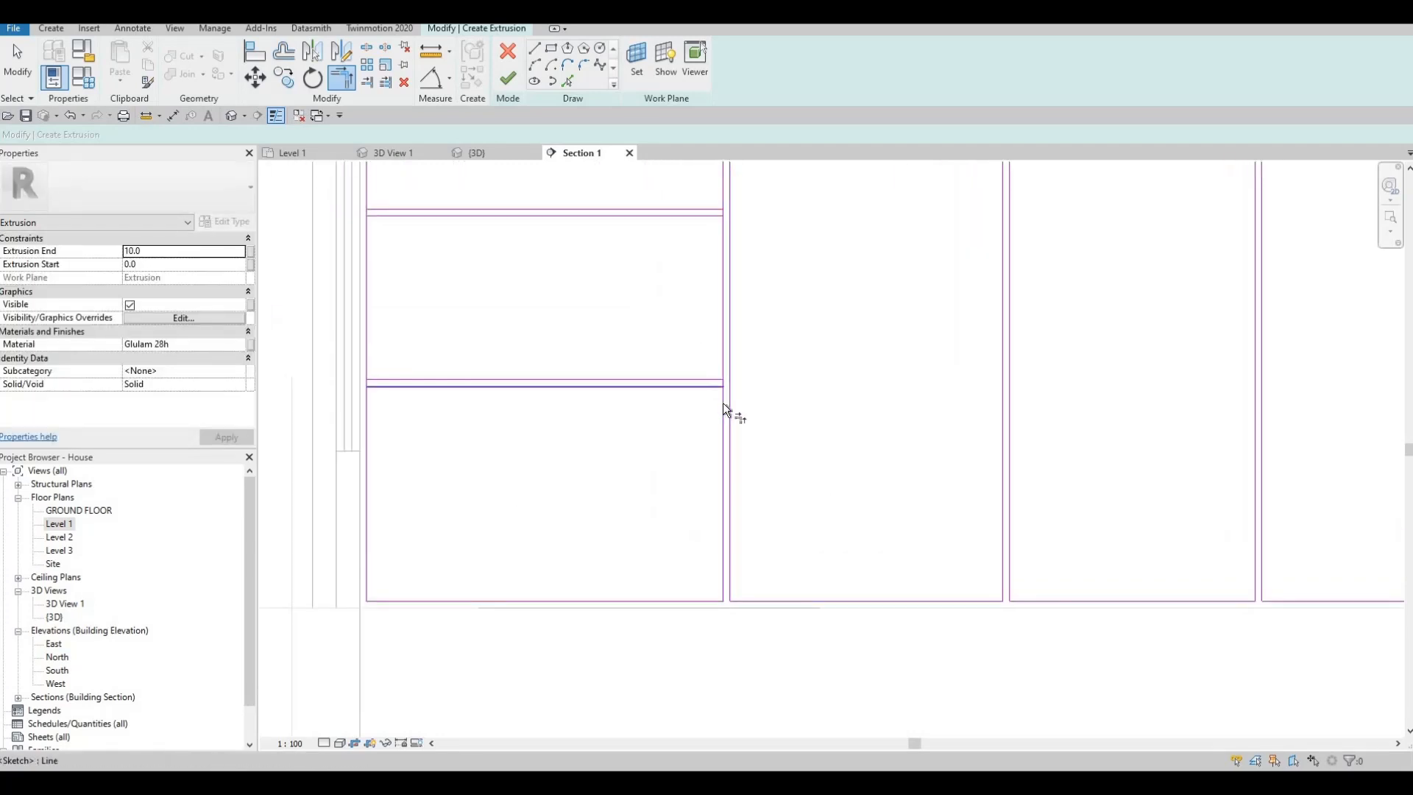
left_click(499, 385)
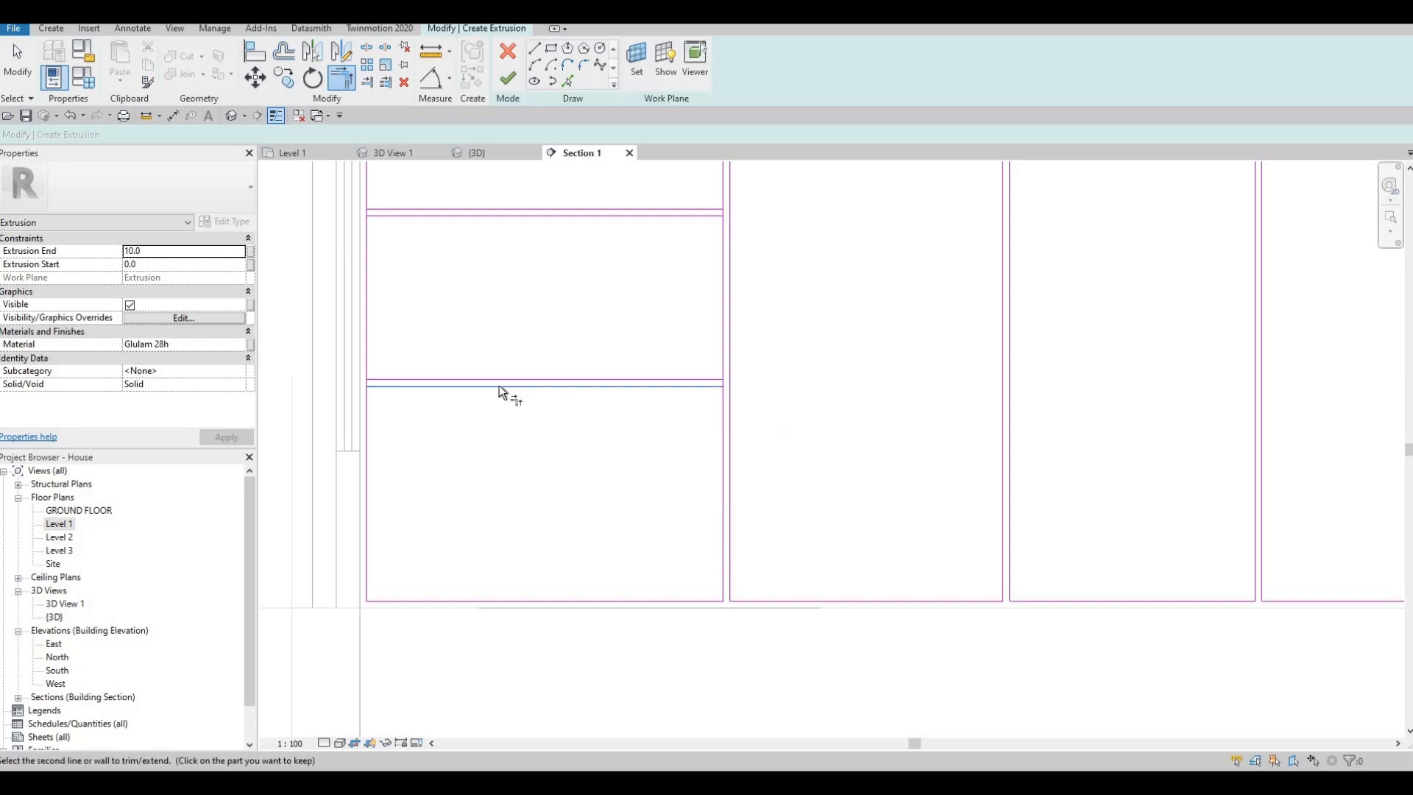
left_click(372, 404)
left_click(373, 214)
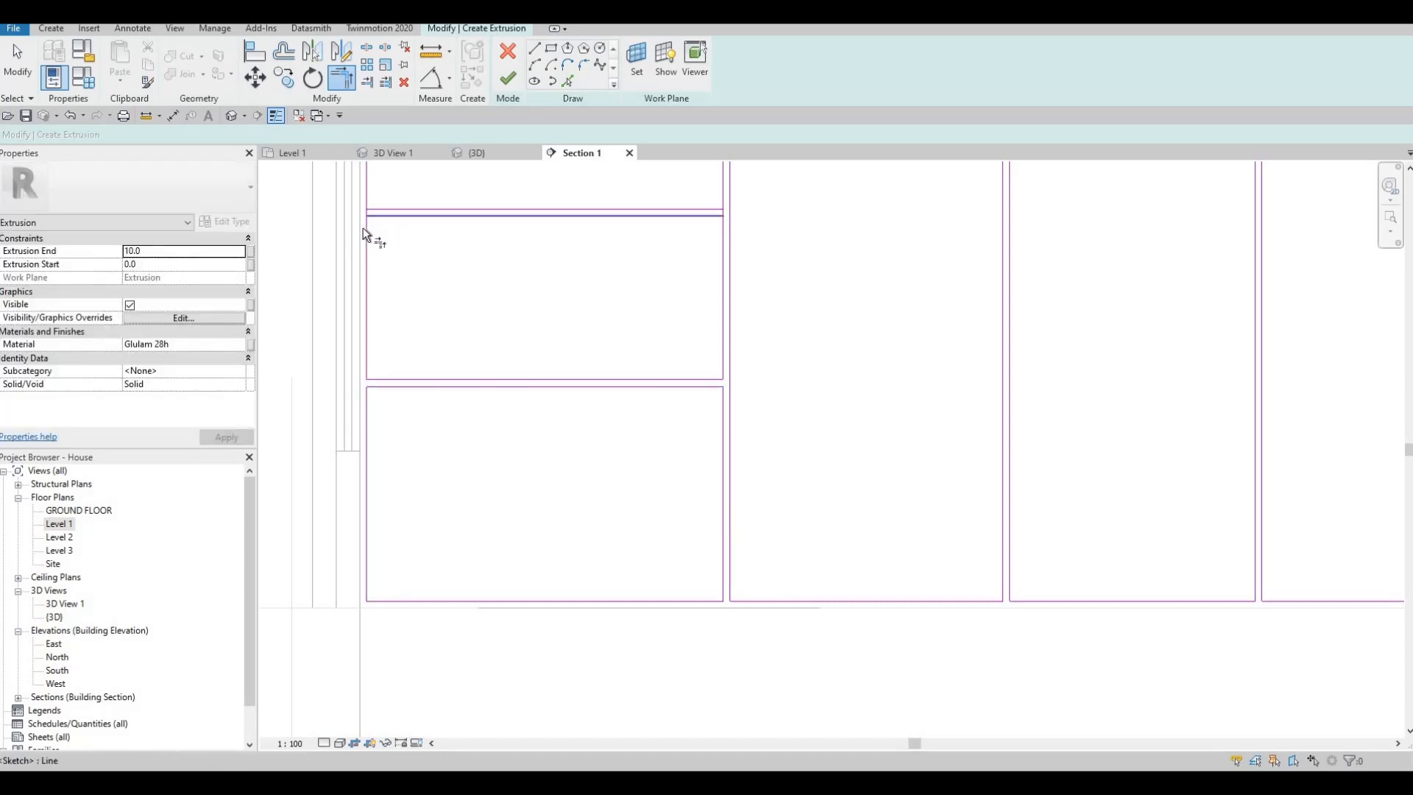
left_click(364, 228)
left_click(693, 215)
left_click(721, 236)
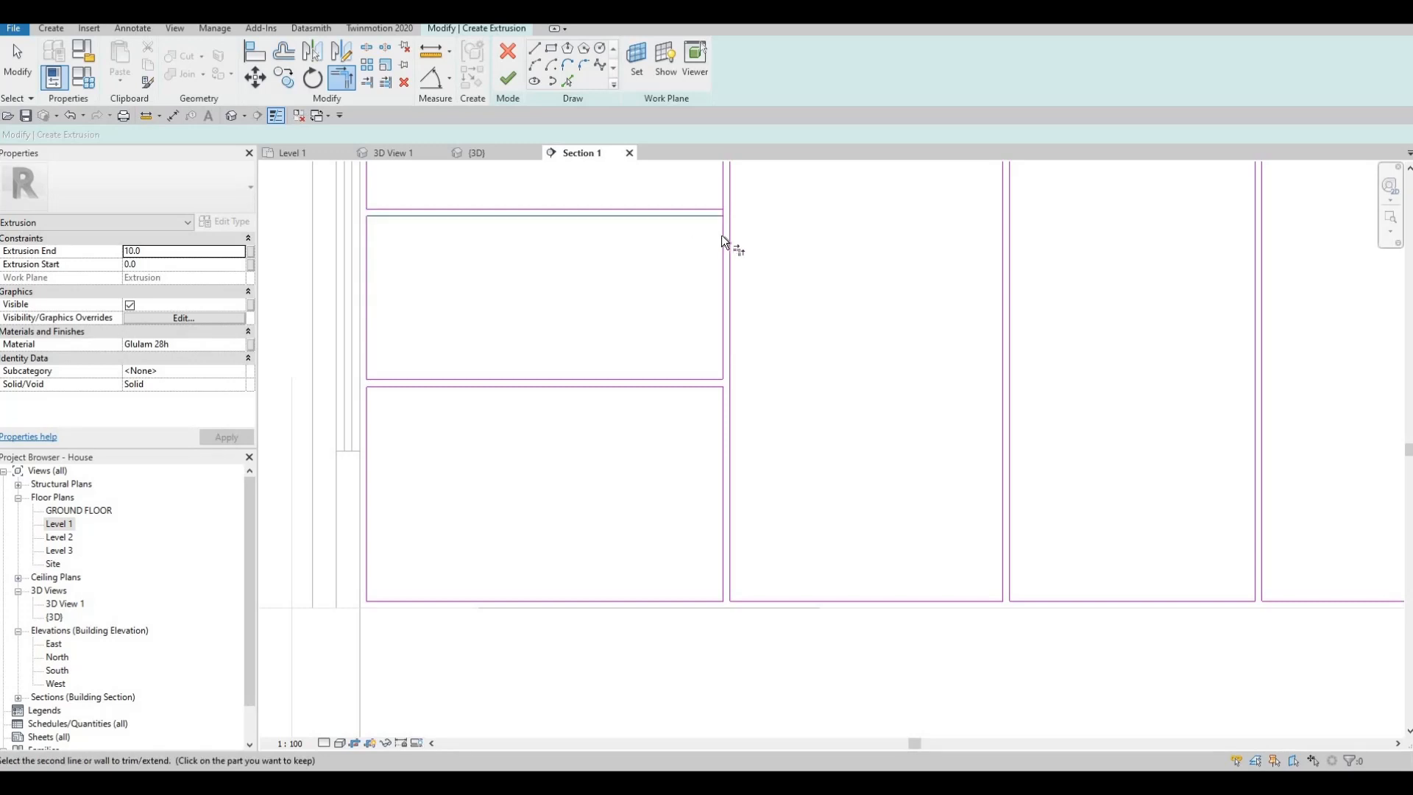
- End the trimming and try to finish the extrusion sketch of the door and drawer fronts
scroll(825, 378, "down", 5)
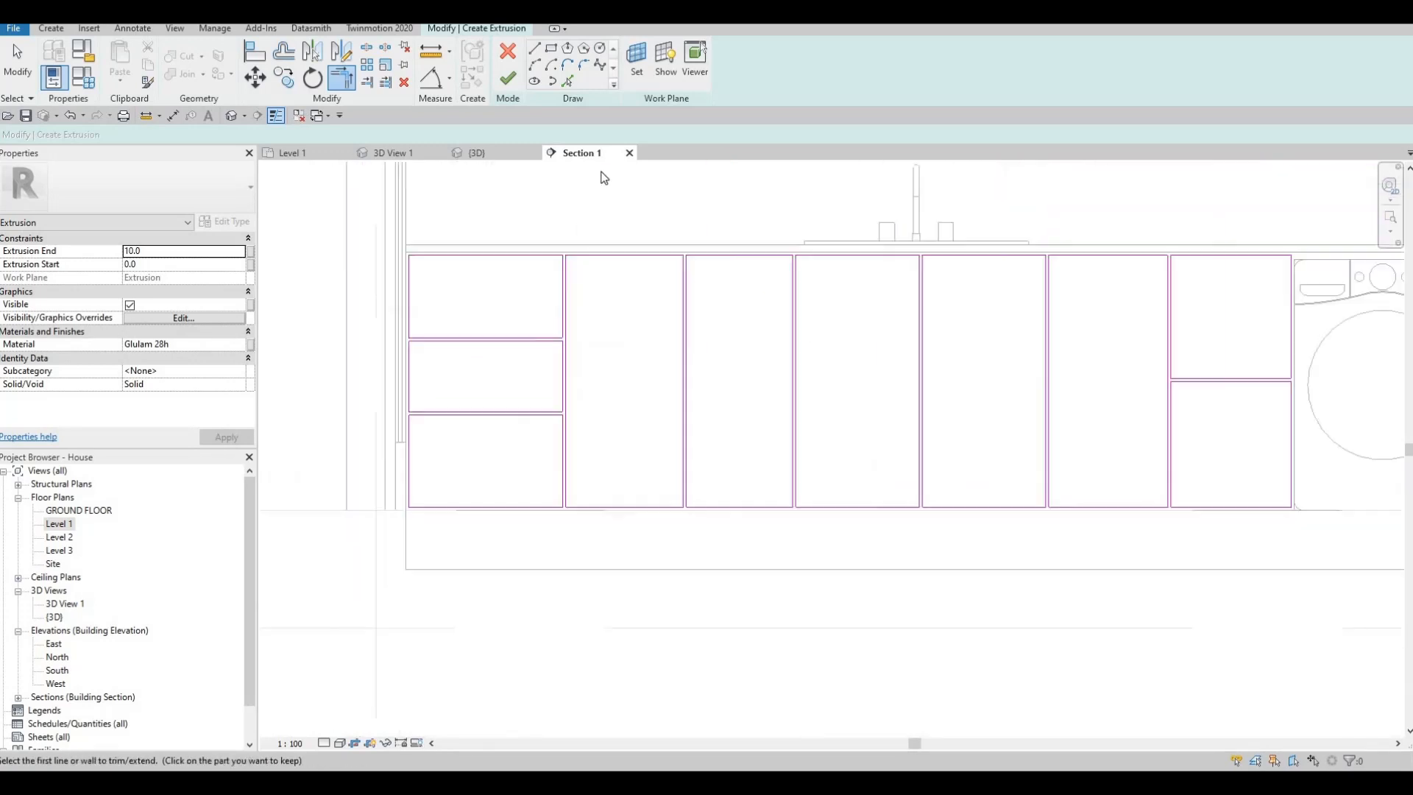
key("Escape")
key("Escape")
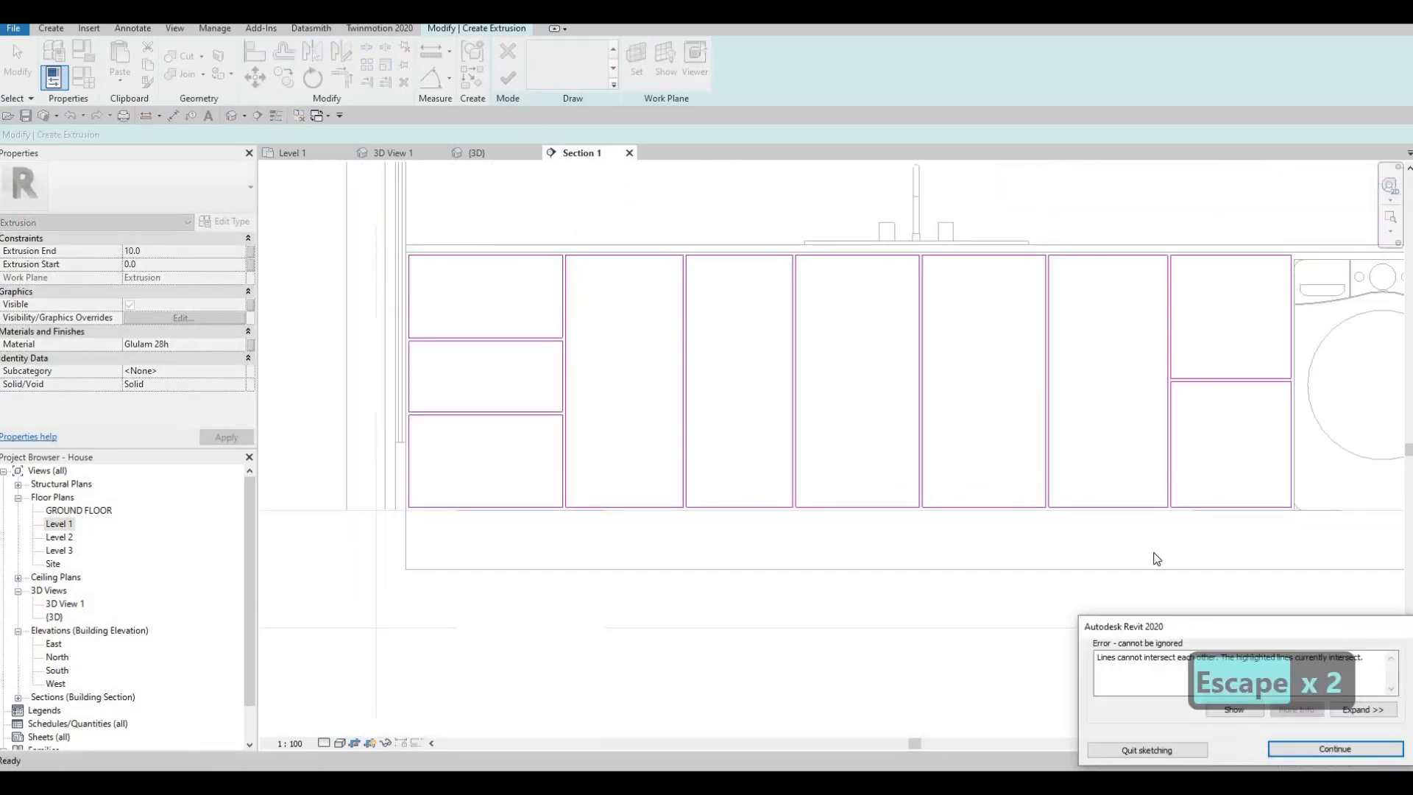
- Locate the intersecting lines in the fronts sketch and return to editing the sketch
left_click(1129, 748)
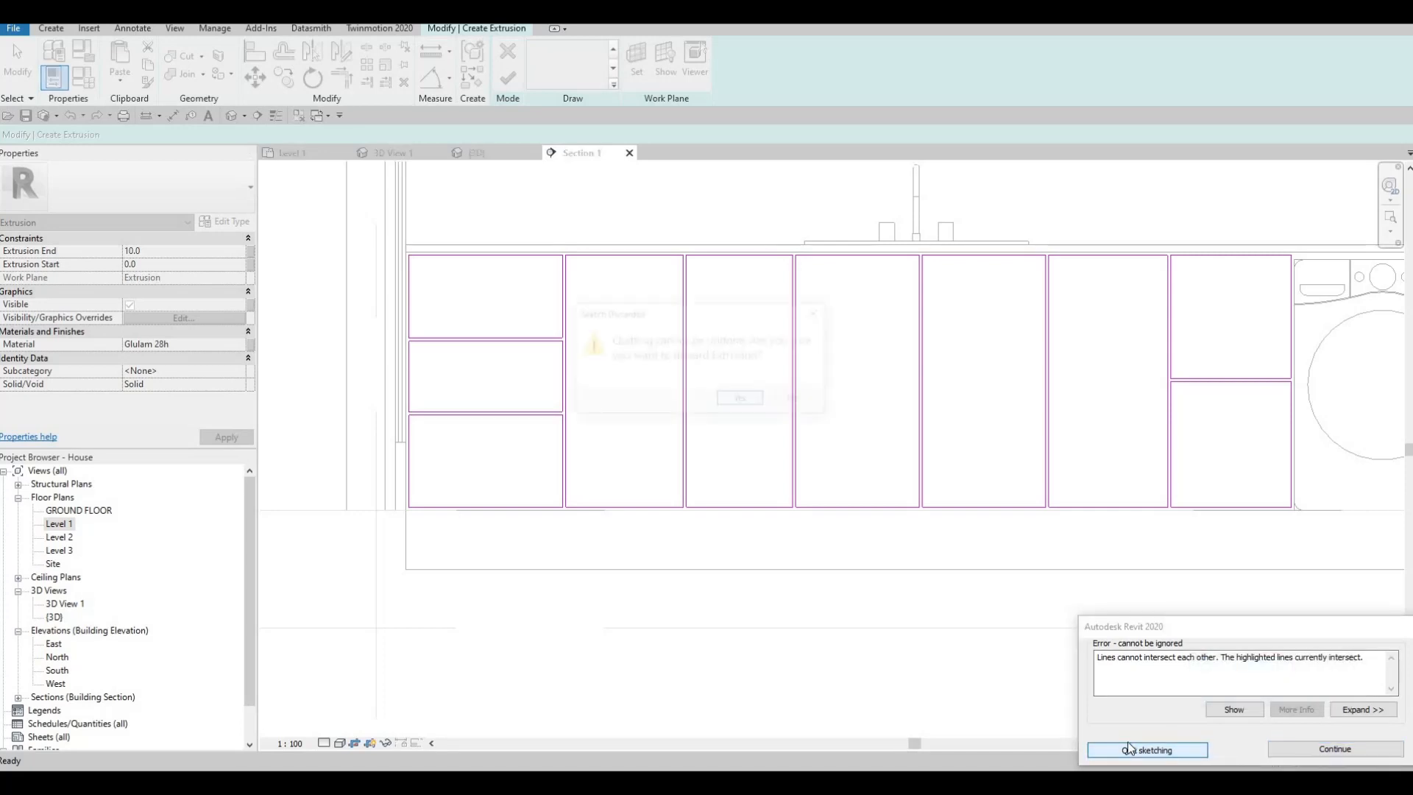
key("Escape")
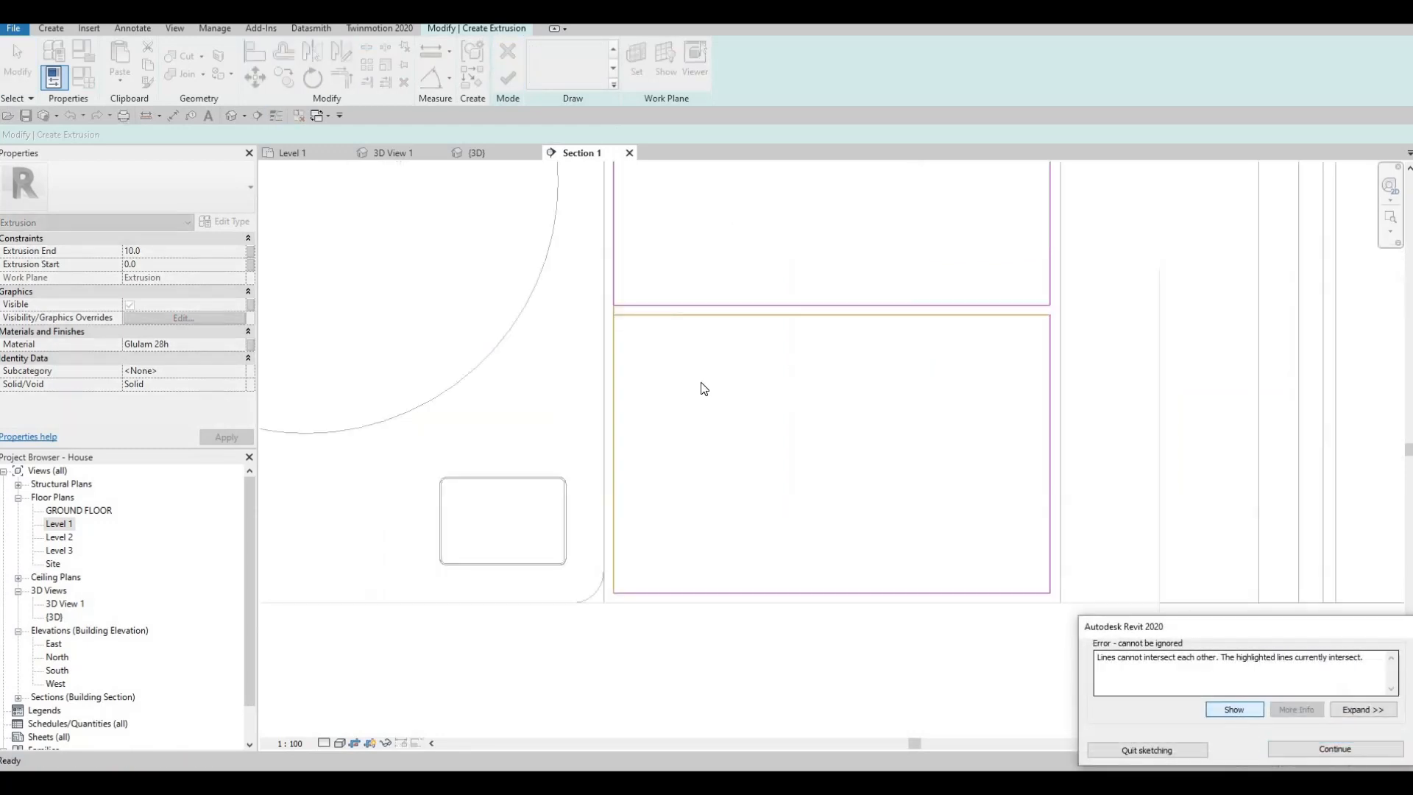
key("Escape")
key("Escape")
key("t")
key("r")
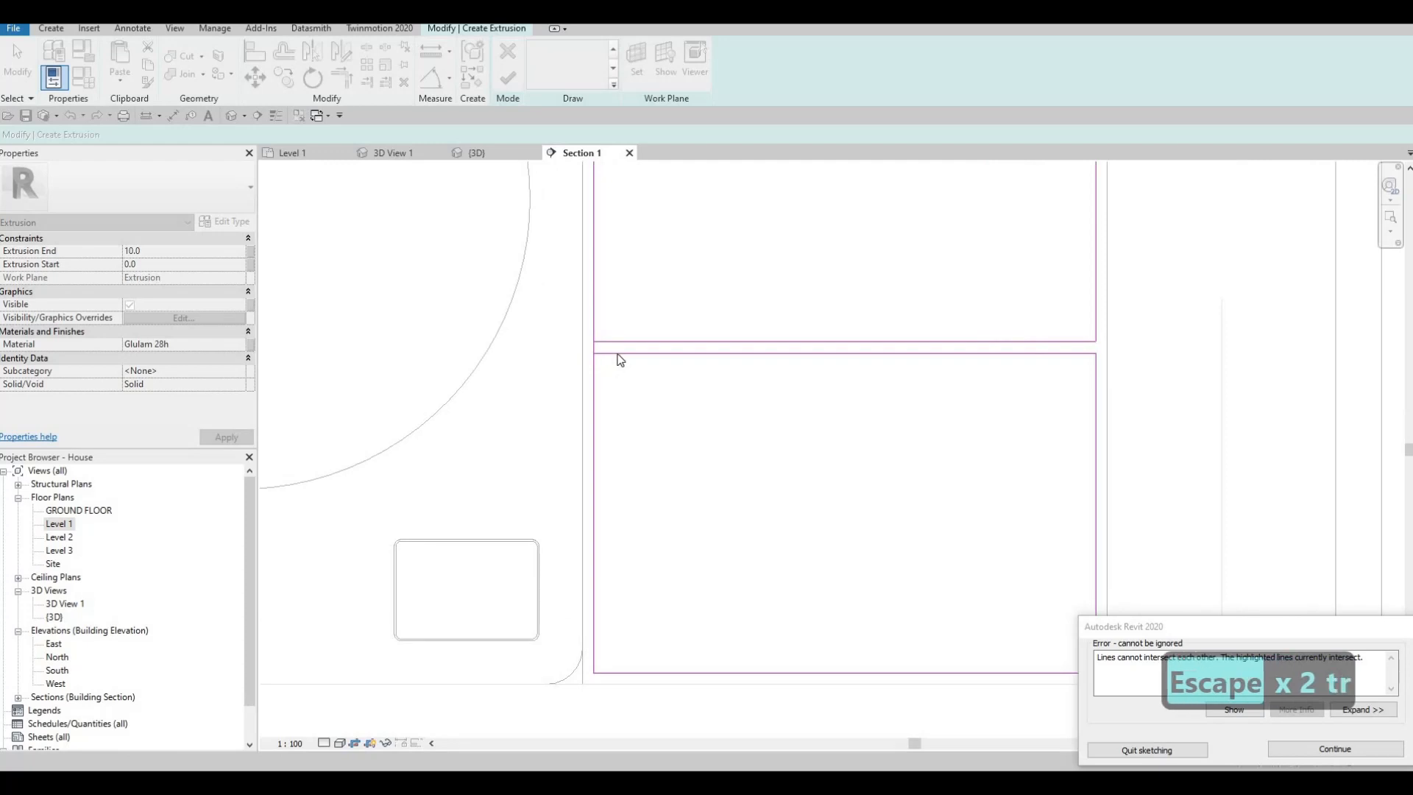
key("Escape")
key("Escape")
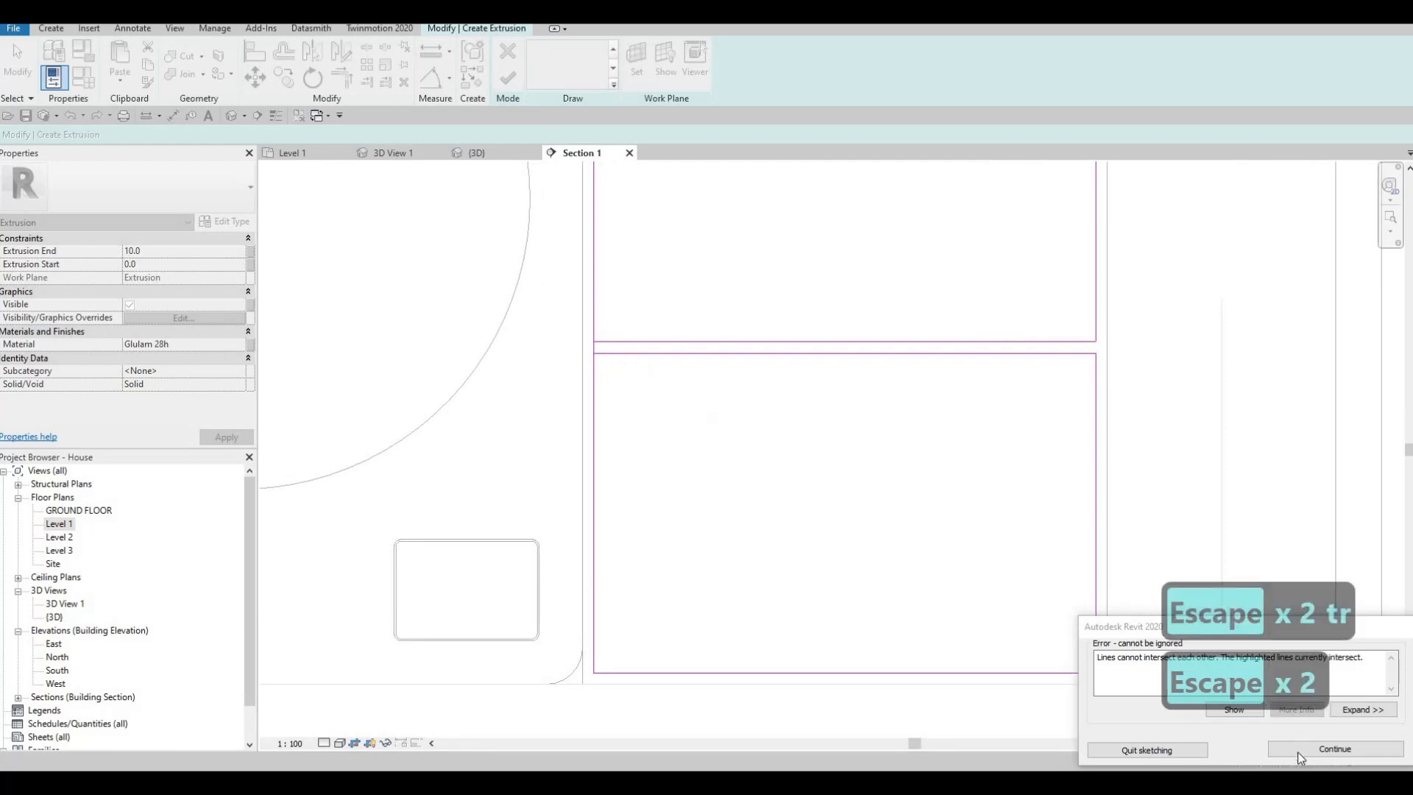
- Trim the lowest drawer front's top and side lines into a corner beside the washing machine, and finish the extrusion and in-place model
key("t")
key("r")
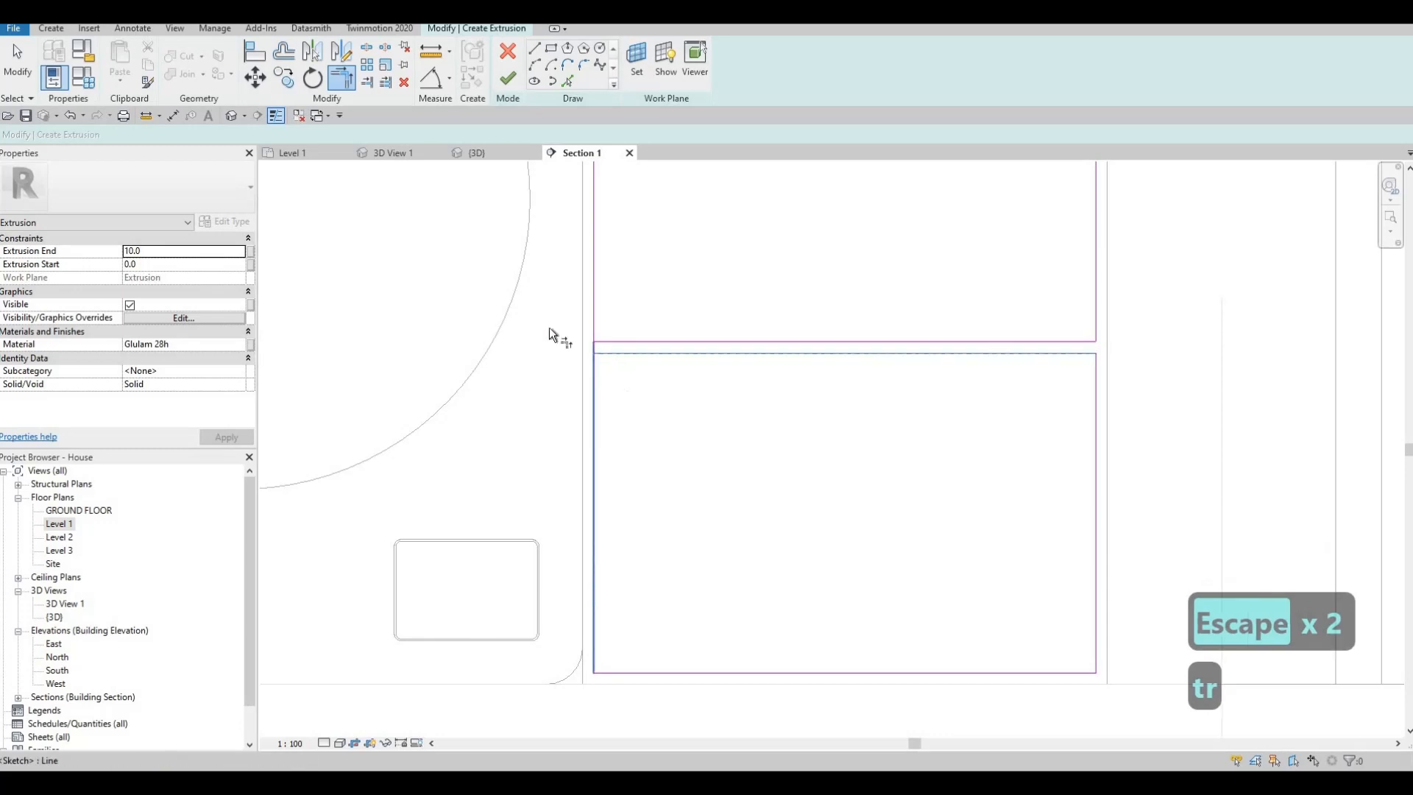
key("Escape")
left_click(508, 79)
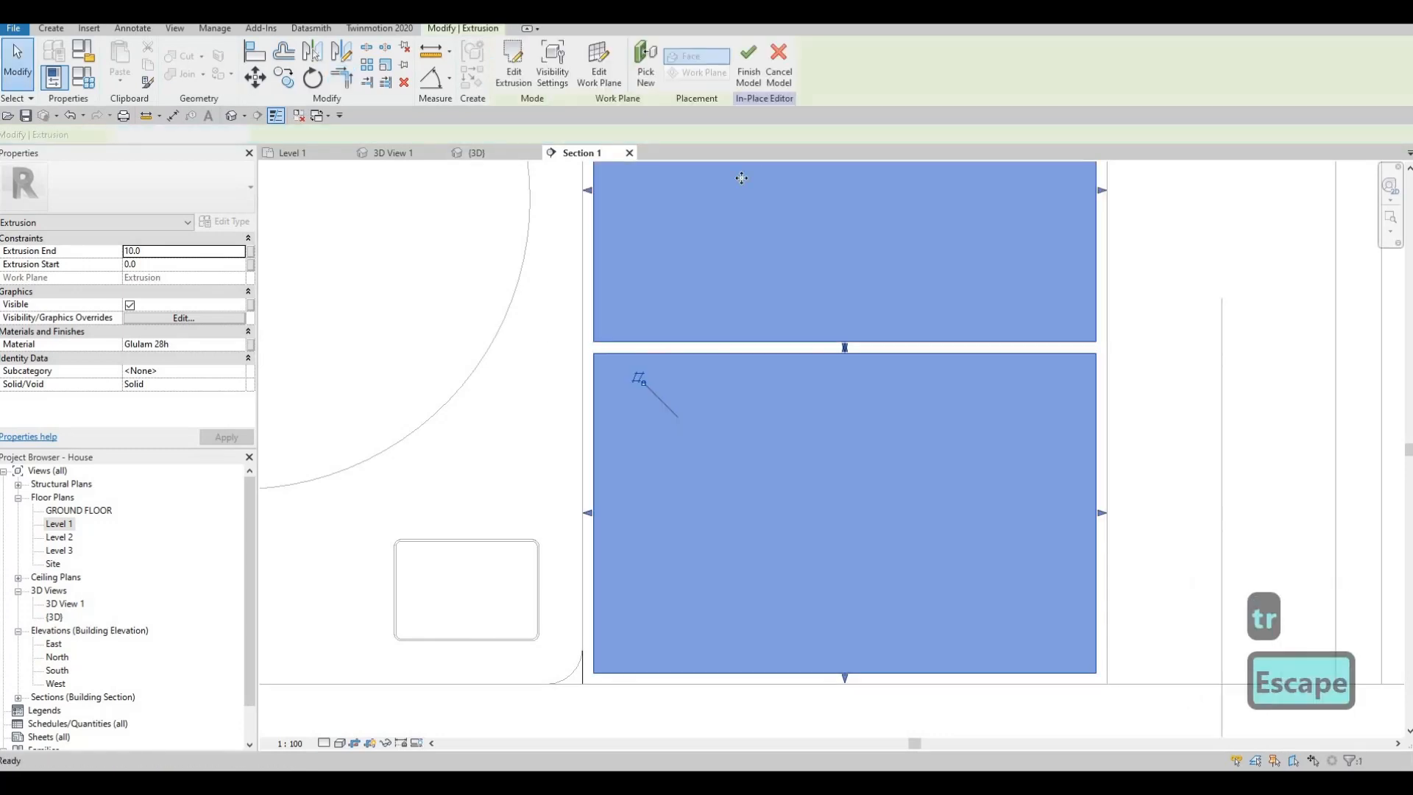
left_click(748, 71)
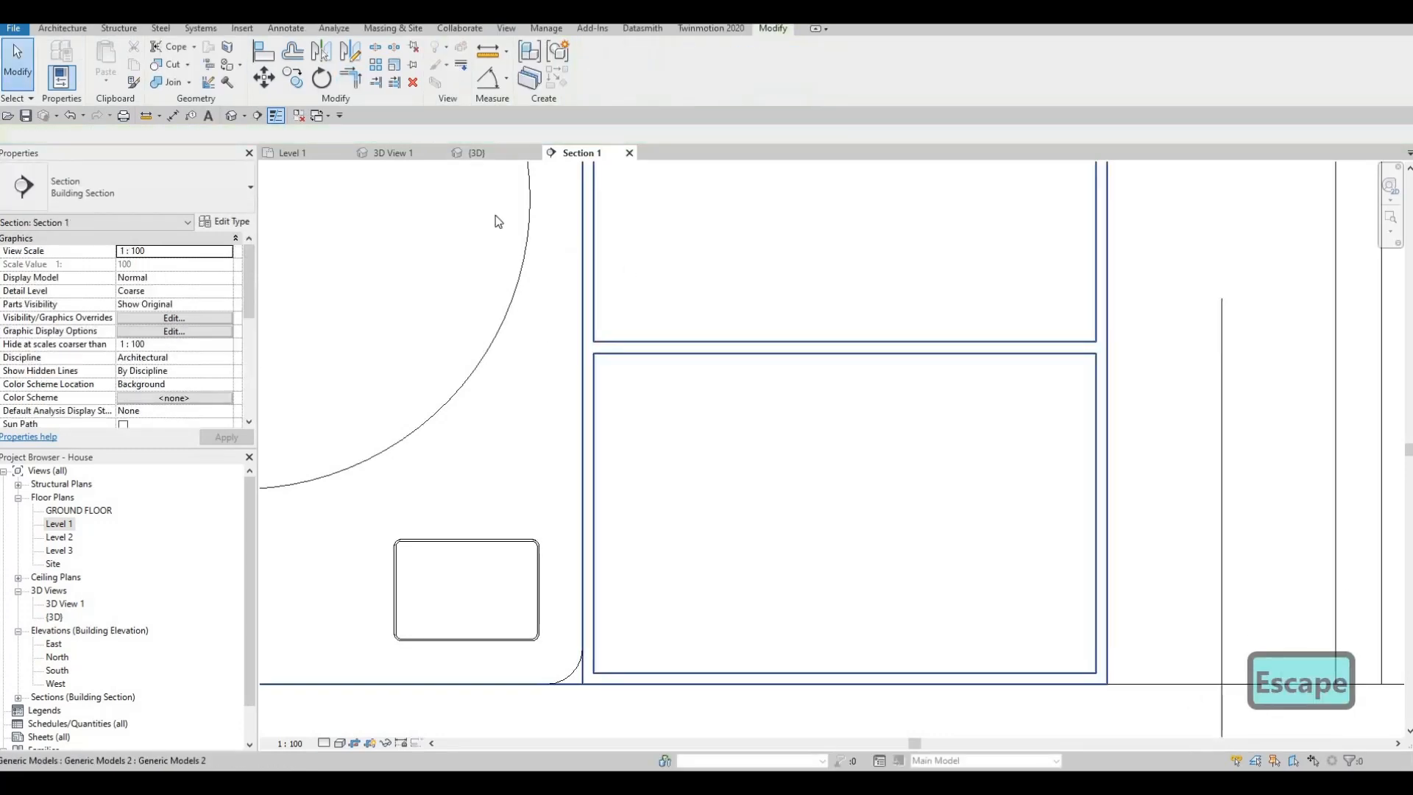
- Examine the laundry counter in the 3D view, the Level 1 plan and Section 1
left_click(482, 153)
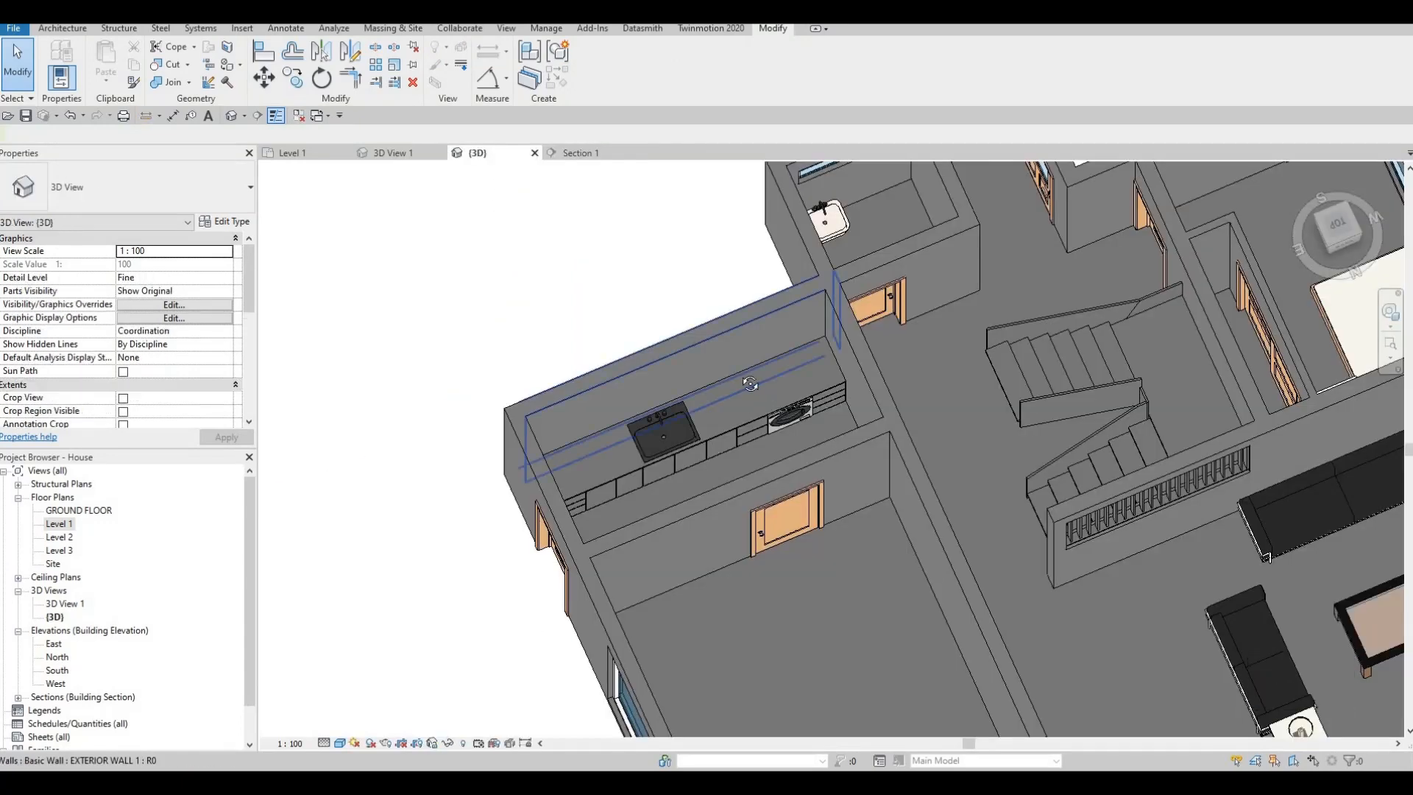
middle_click_drag(678, 421, 724, 427, "shift")
scroll(699, 451, "up", 2)
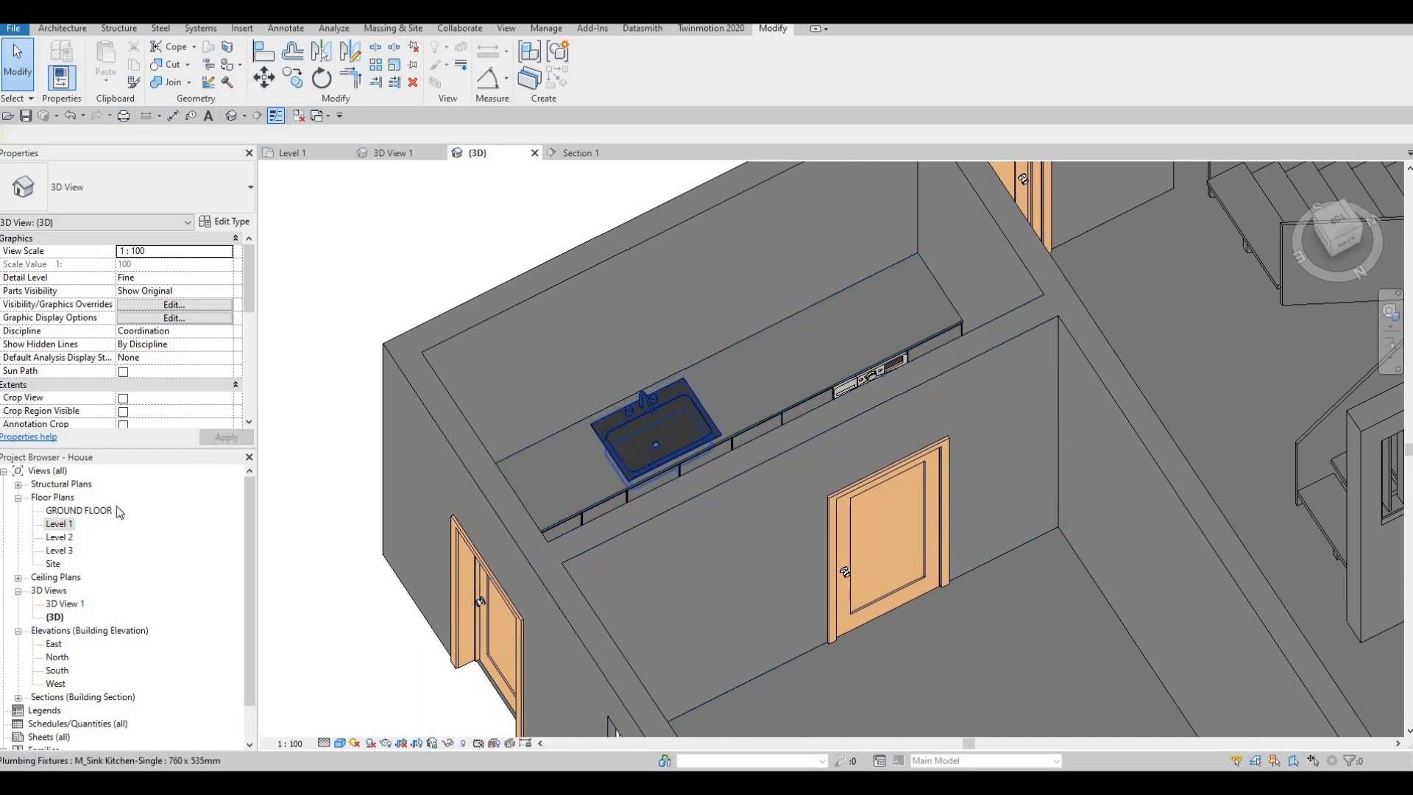
left_click(293, 152)
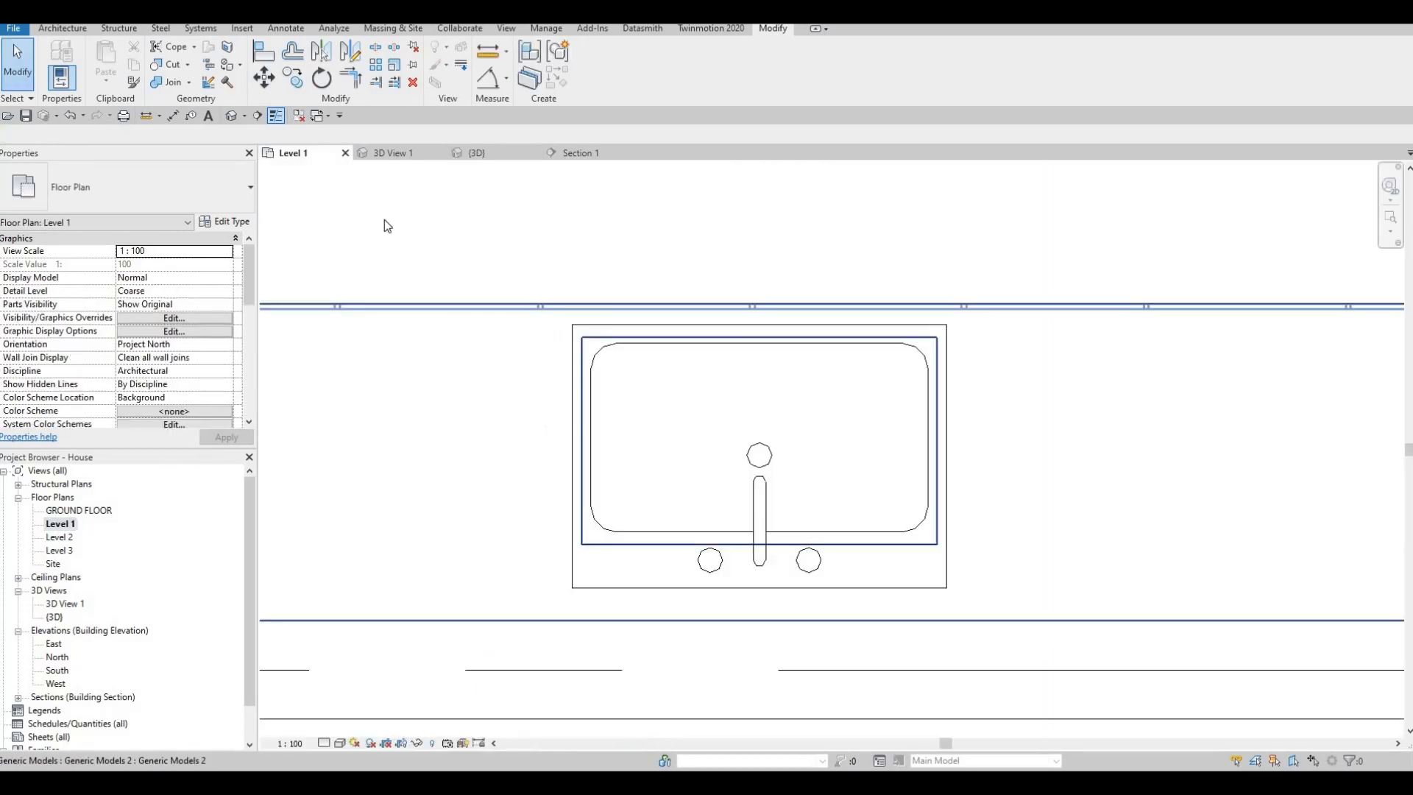
left_click(576, 152)
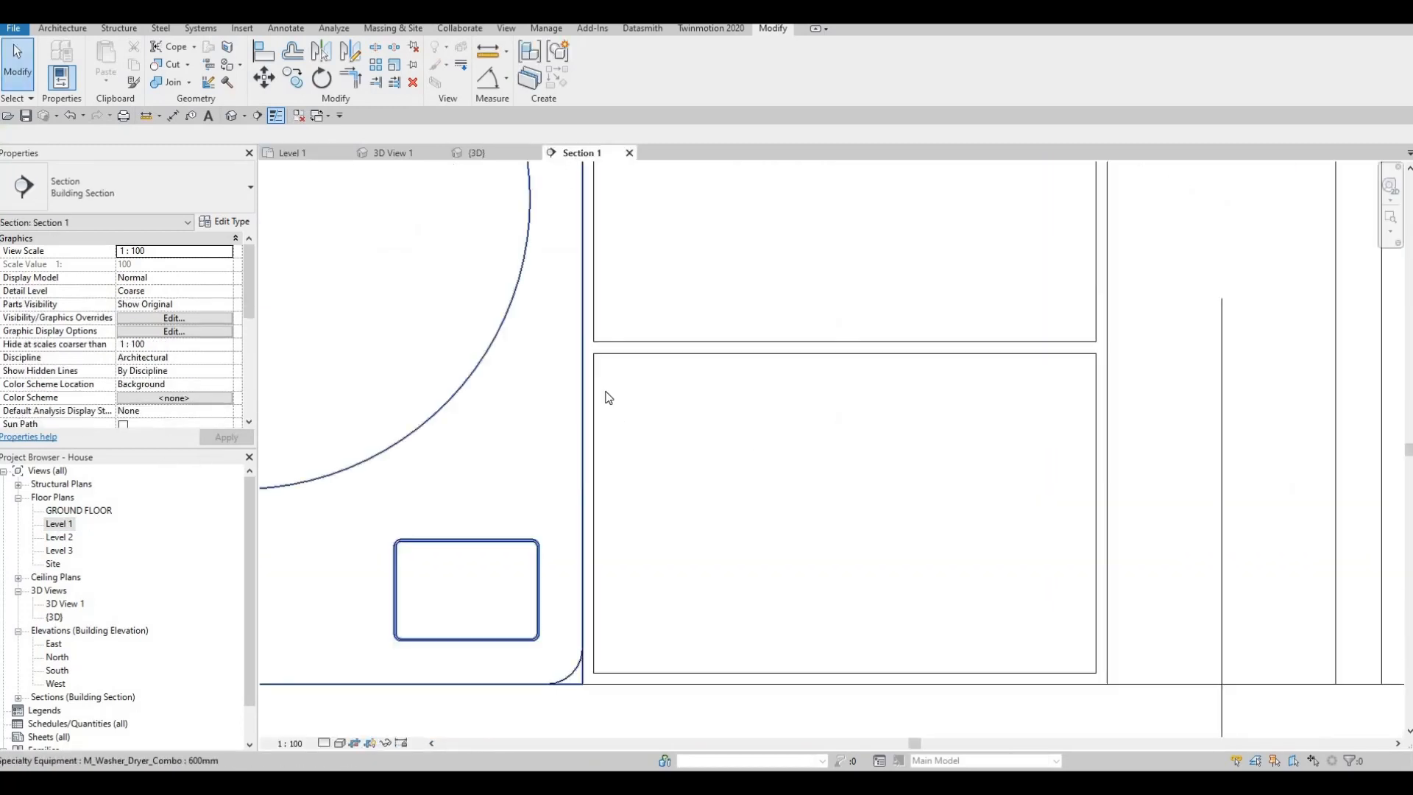
scroll(606, 395, "down", 3)
middle_click_drag(698, 480, 848, 526)
scroll(853, 522, "down", 2)
middle_click_drag(539, 446, 763, 489)
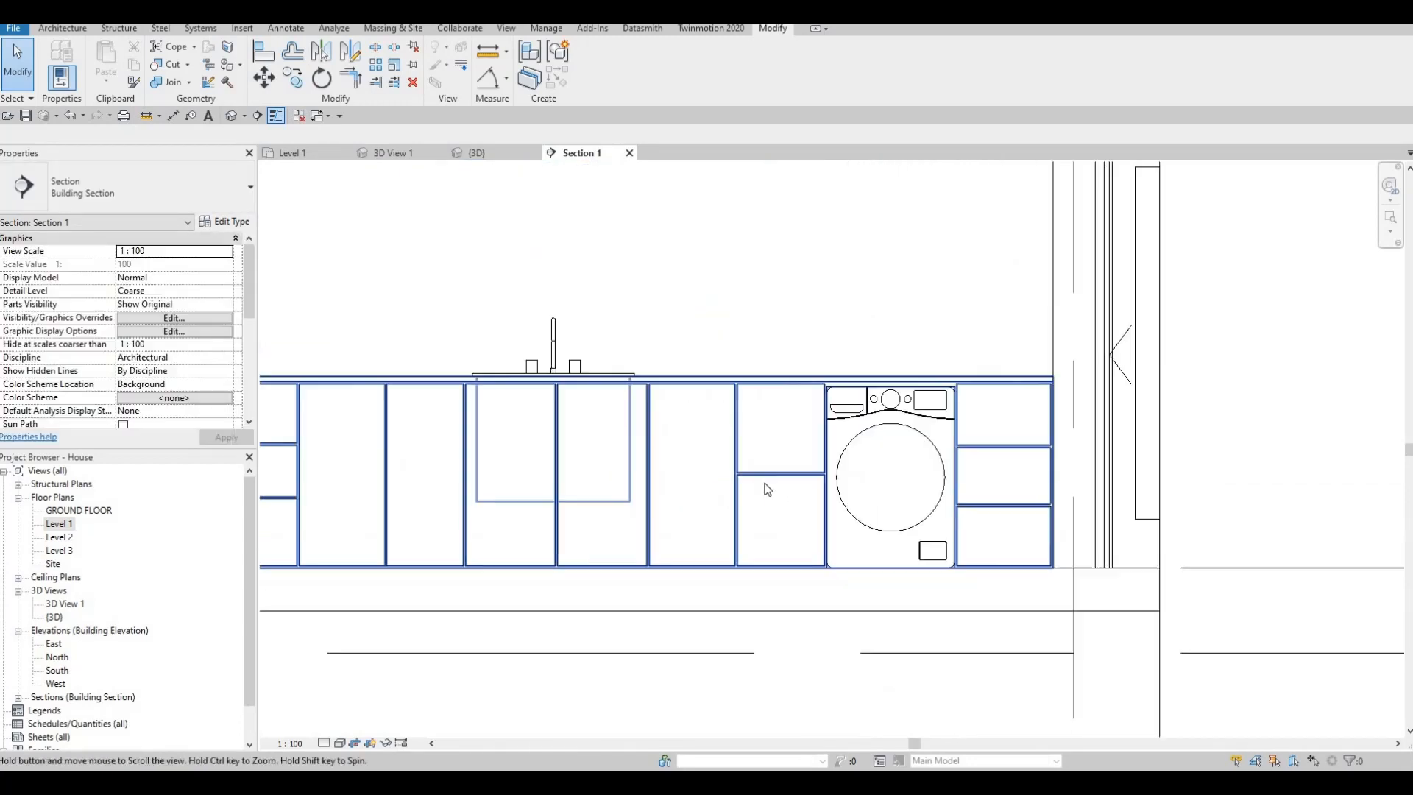
- Open an in-place generic model in Section 1 and start a new extrusion on the face of the exterior wall behind the counter
key("Escape")
double_click(646, 263)
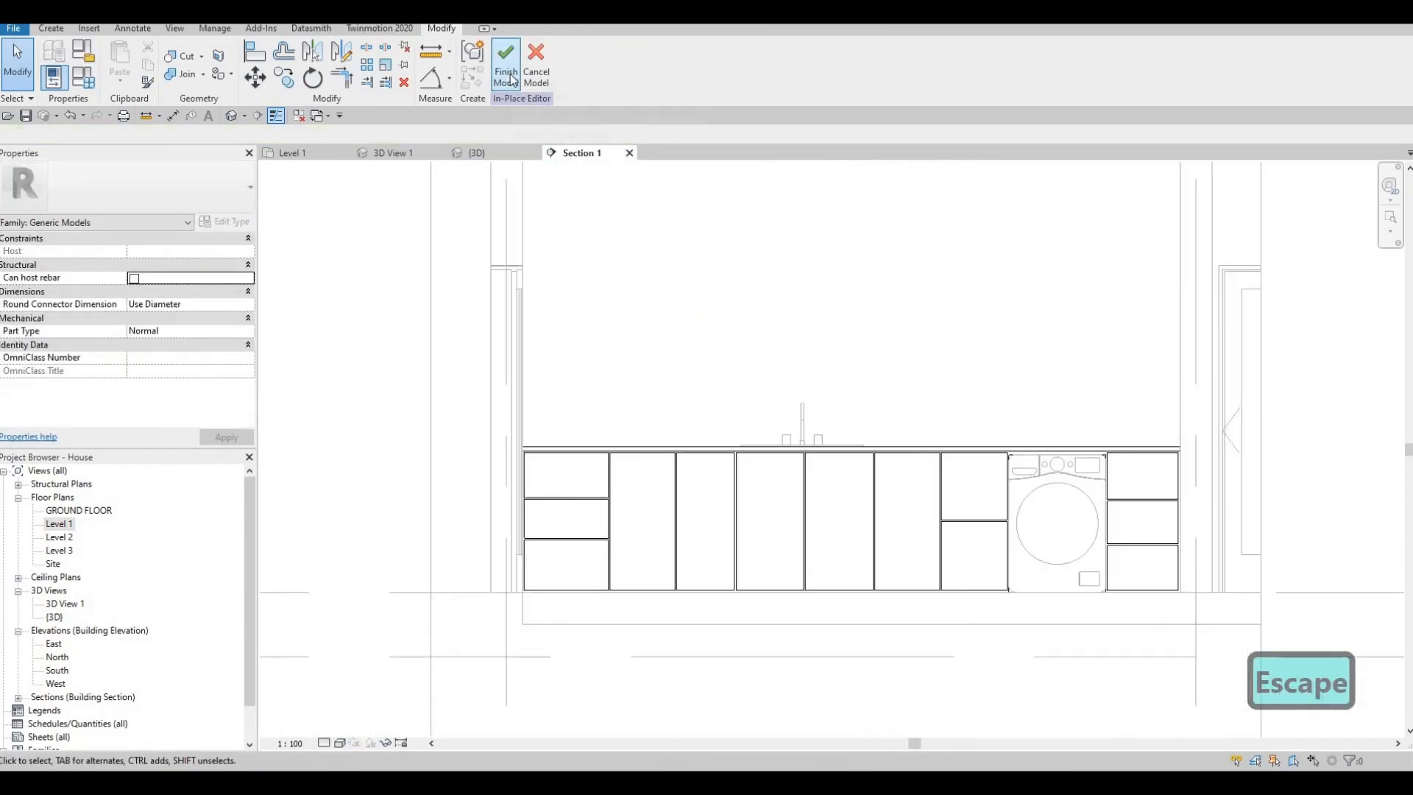
left_click(51, 28)
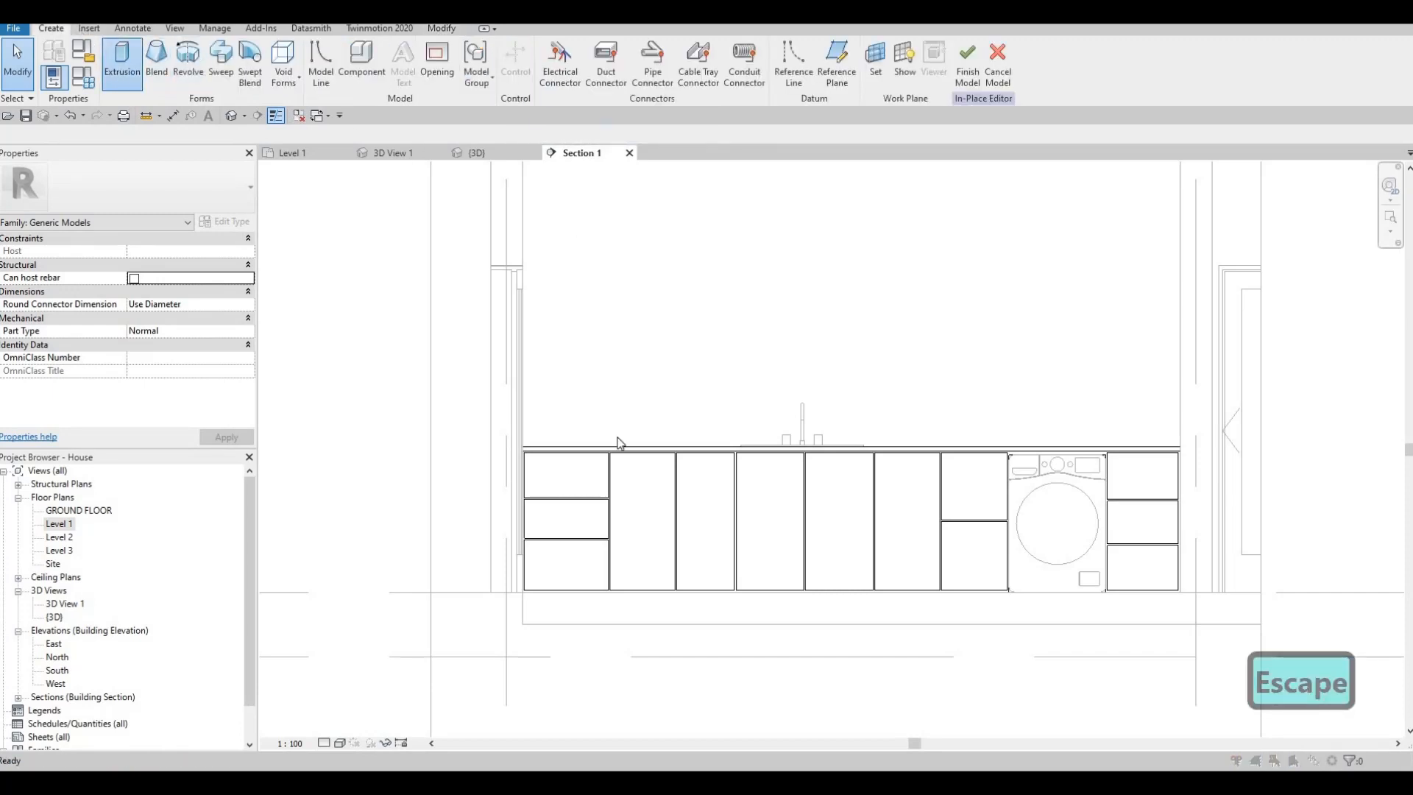
key("Return")
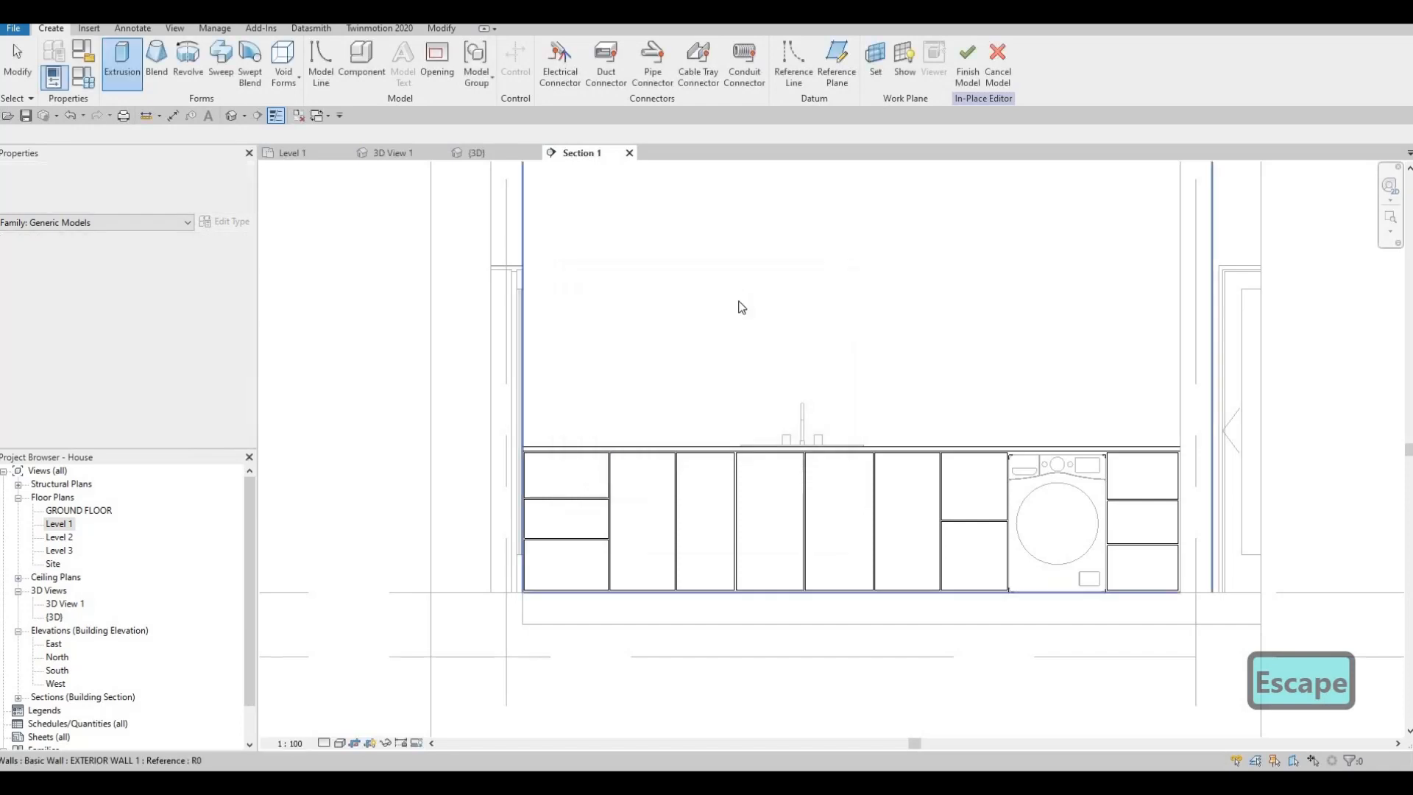
left_click(736, 299)
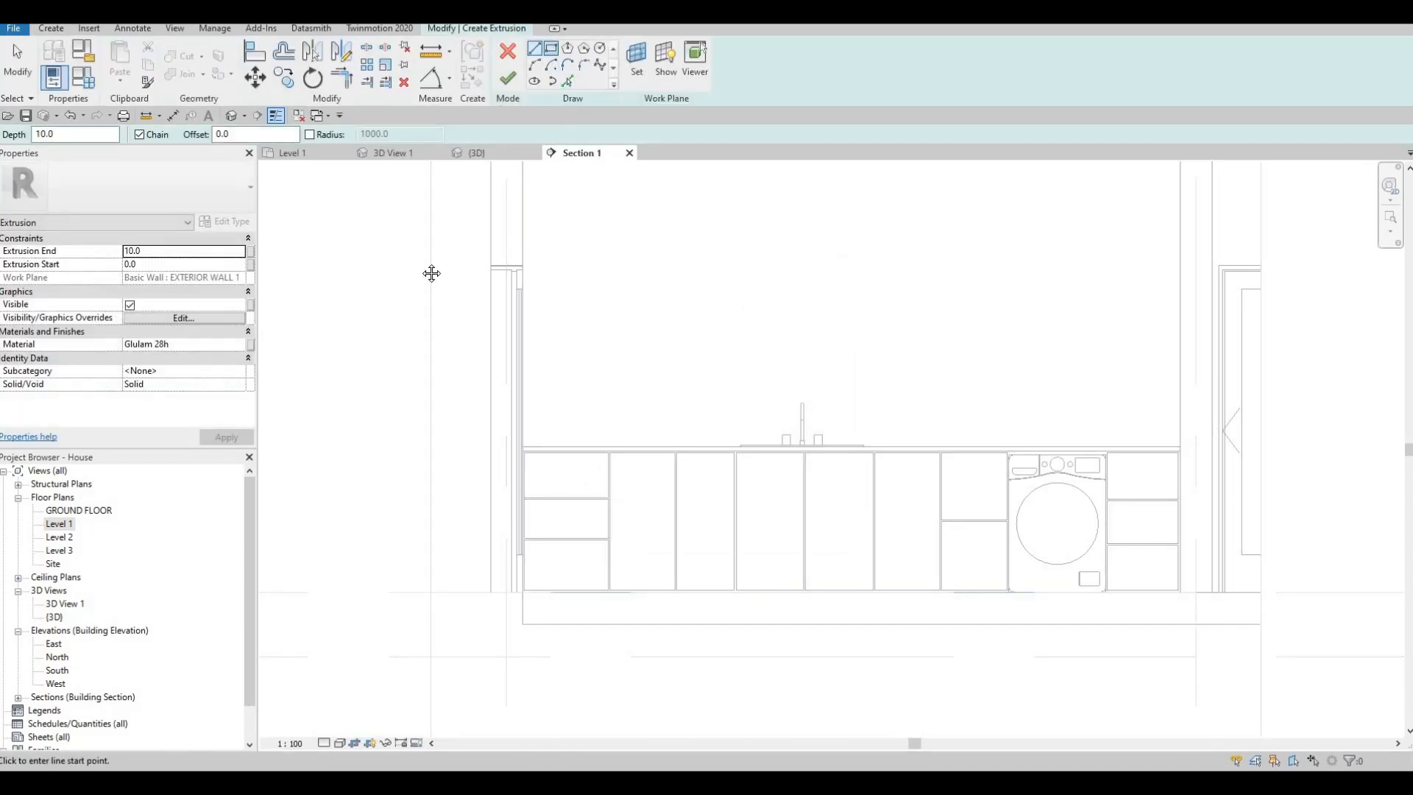
- Sketch a rectangle on the wall above the sink, spanning the full width between the two side walls
left_click(550, 49)
middle_click_drag(545, 195, 434, 247)
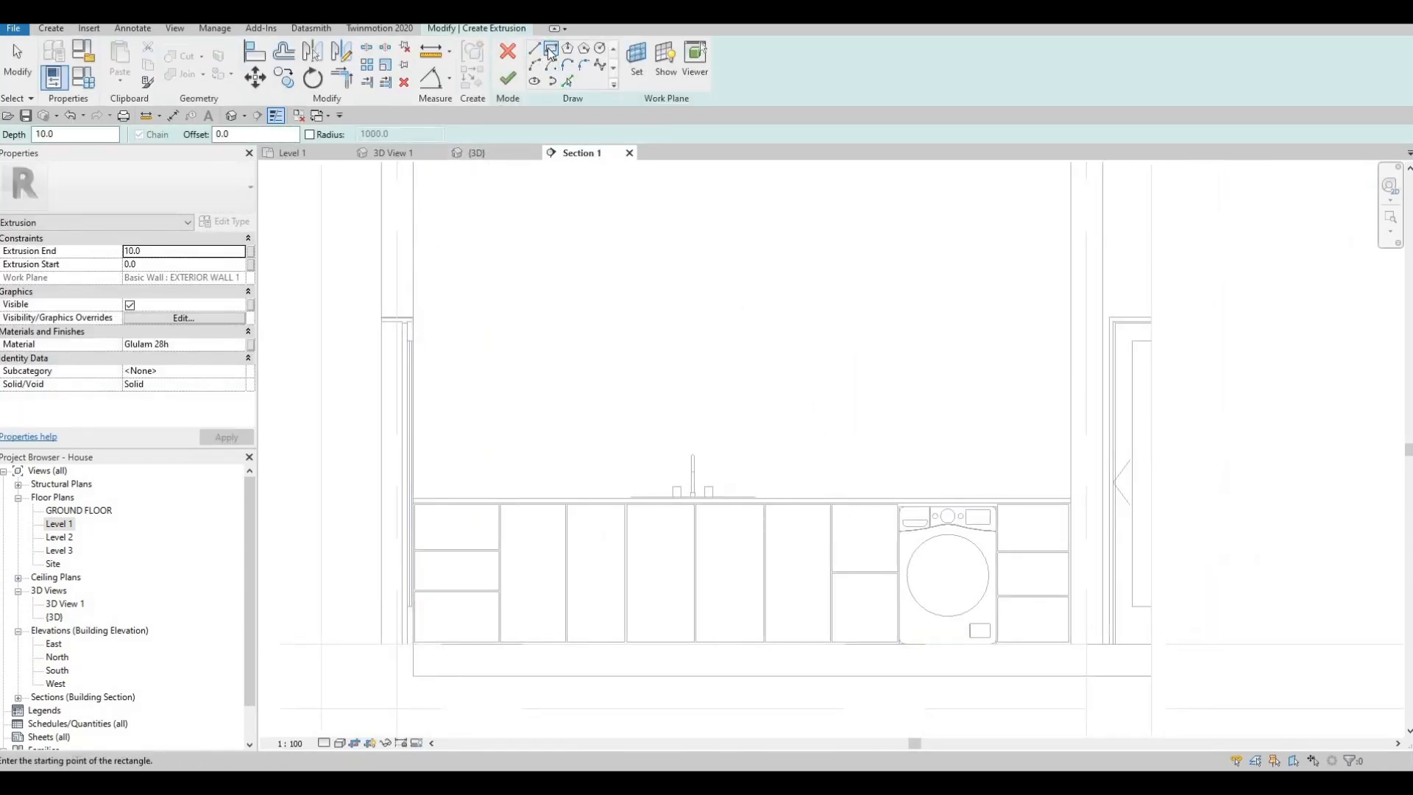
left_click(414, 197)
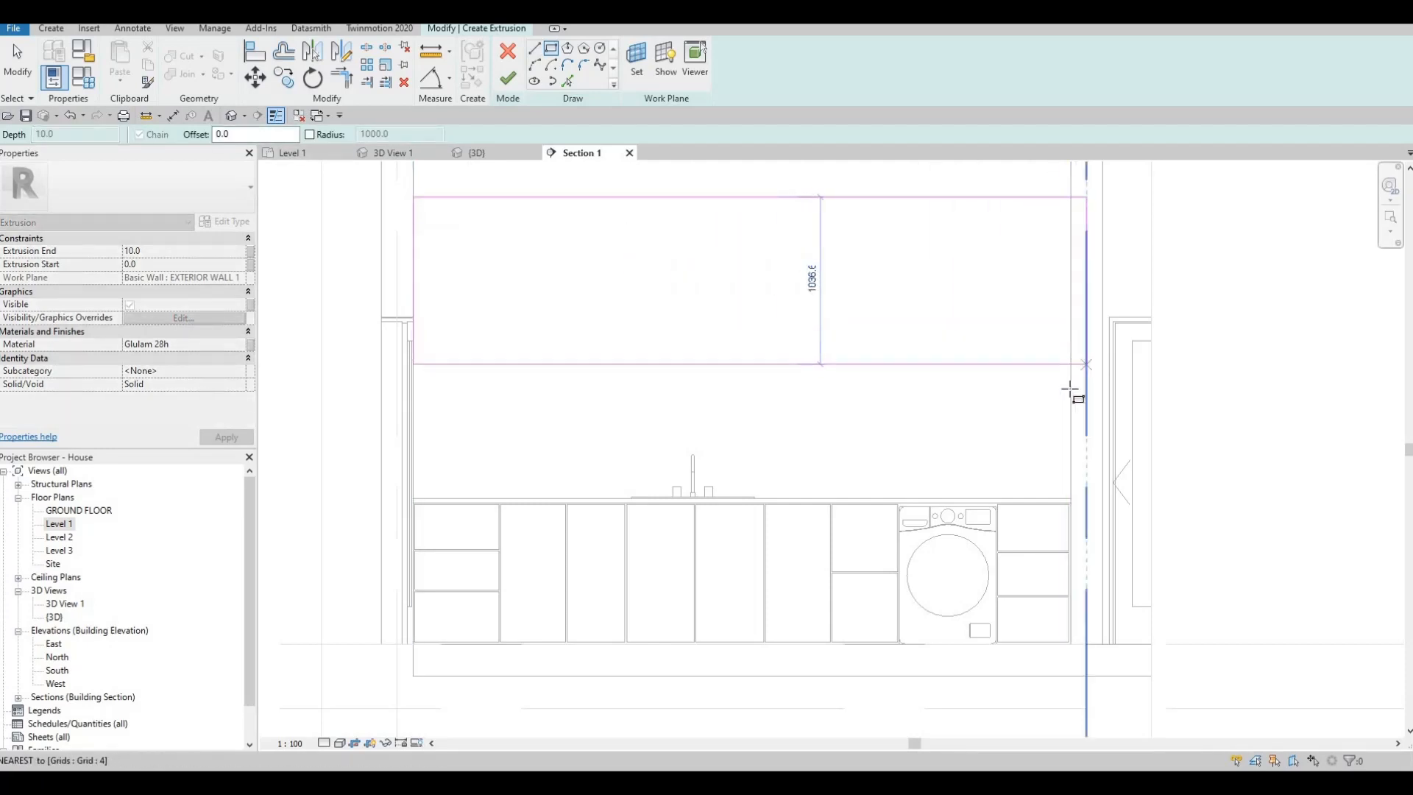
left_click(1071, 388)
key("Escape")
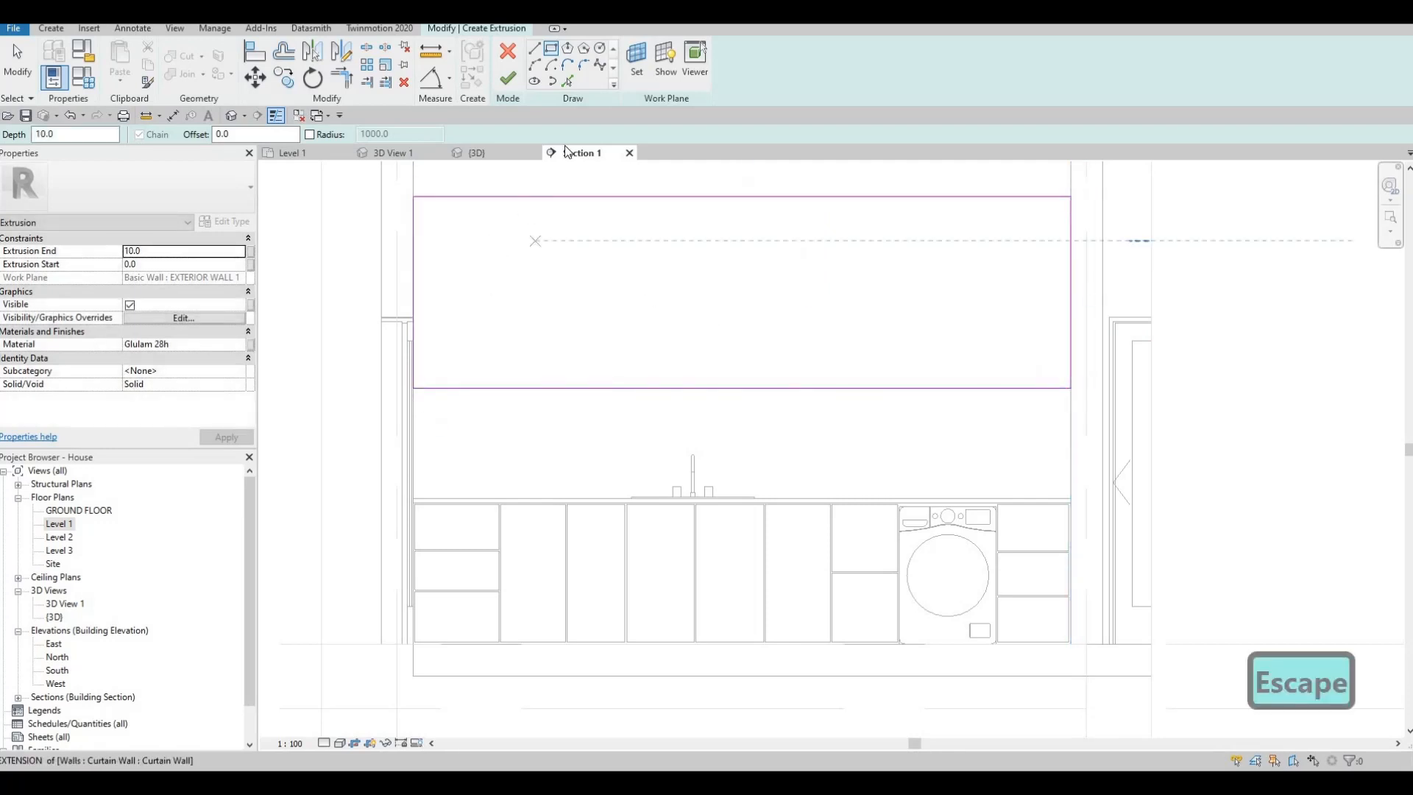
- Sketch a second rectangle inside the first with a 25 mm offset to form a frame
middle_click_drag(565, 170, 560, 202)
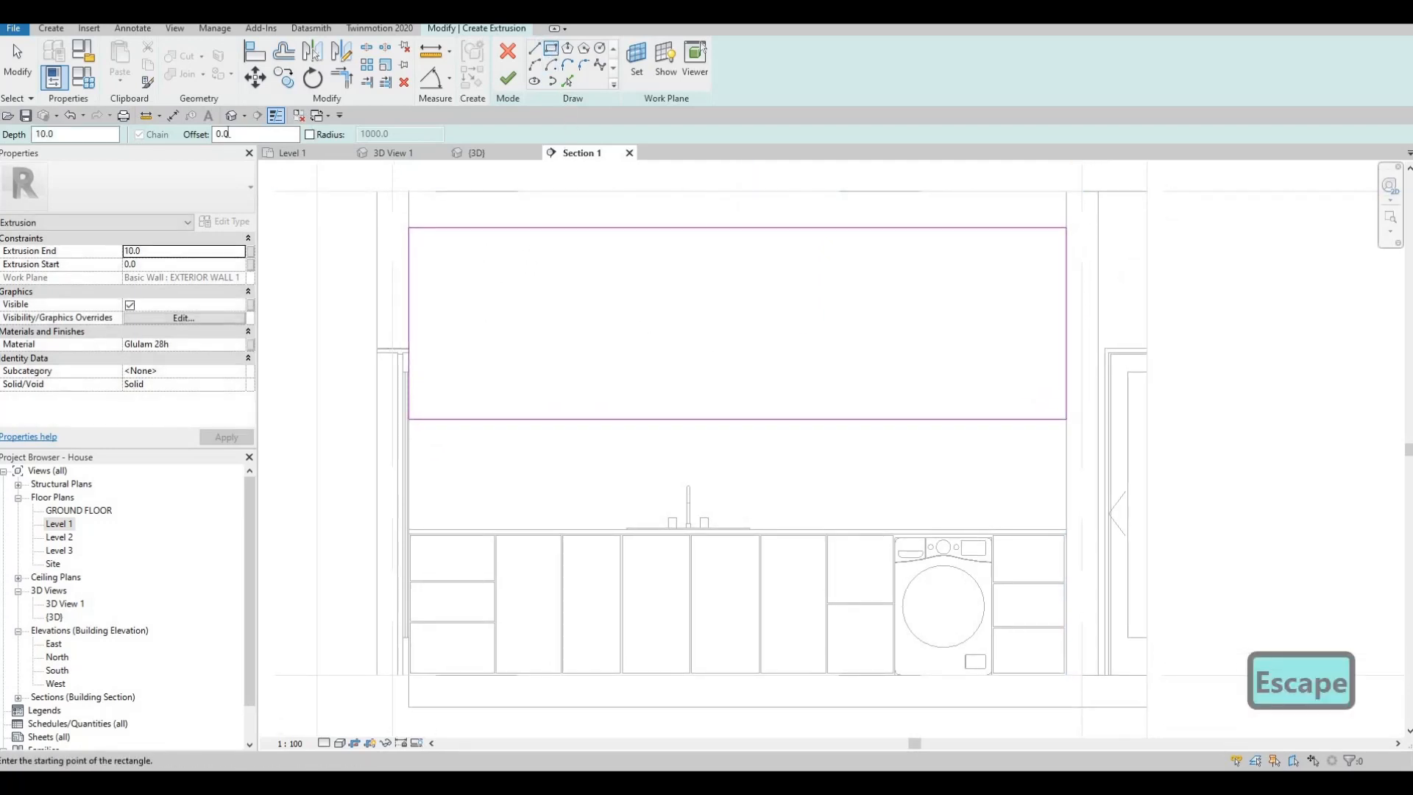
type("25")
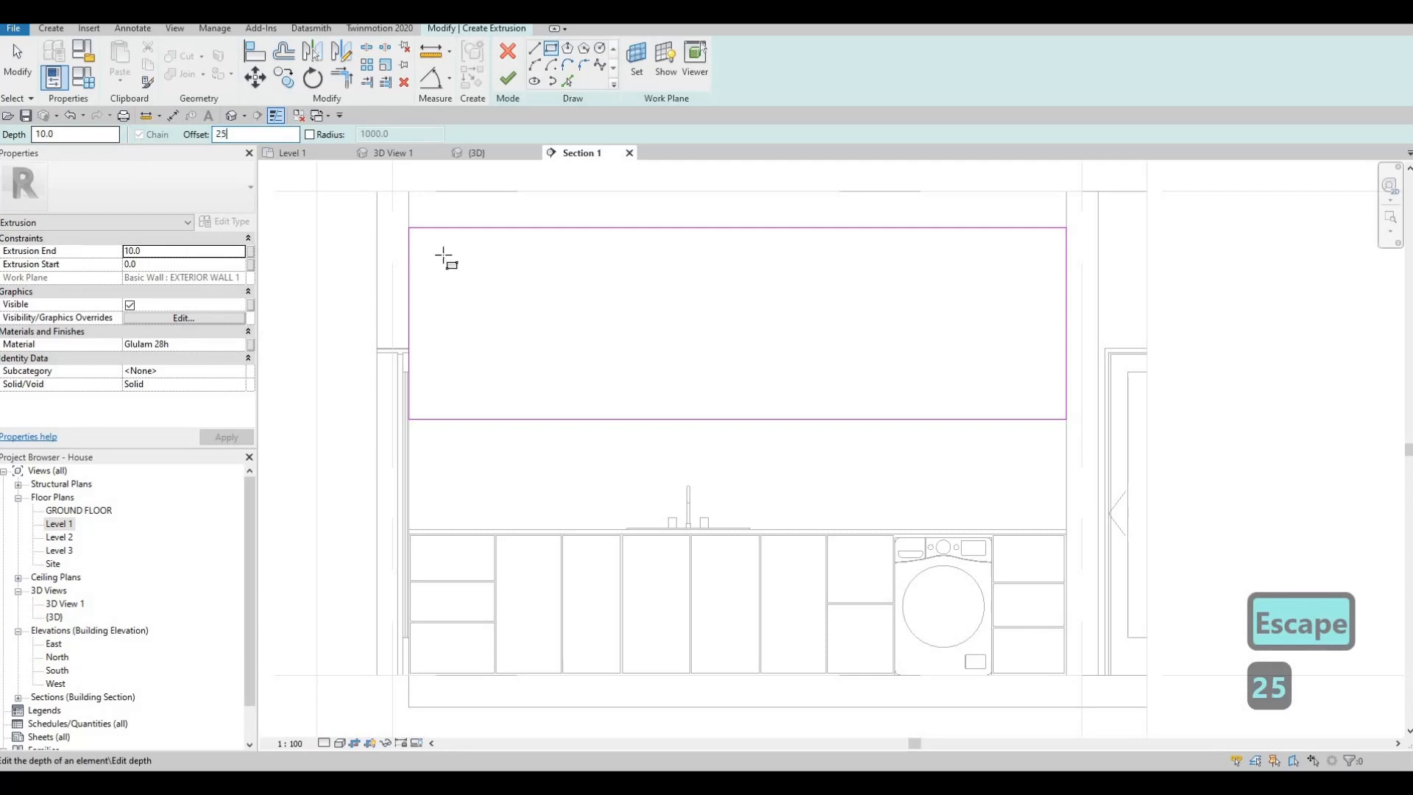
left_click(412, 232)
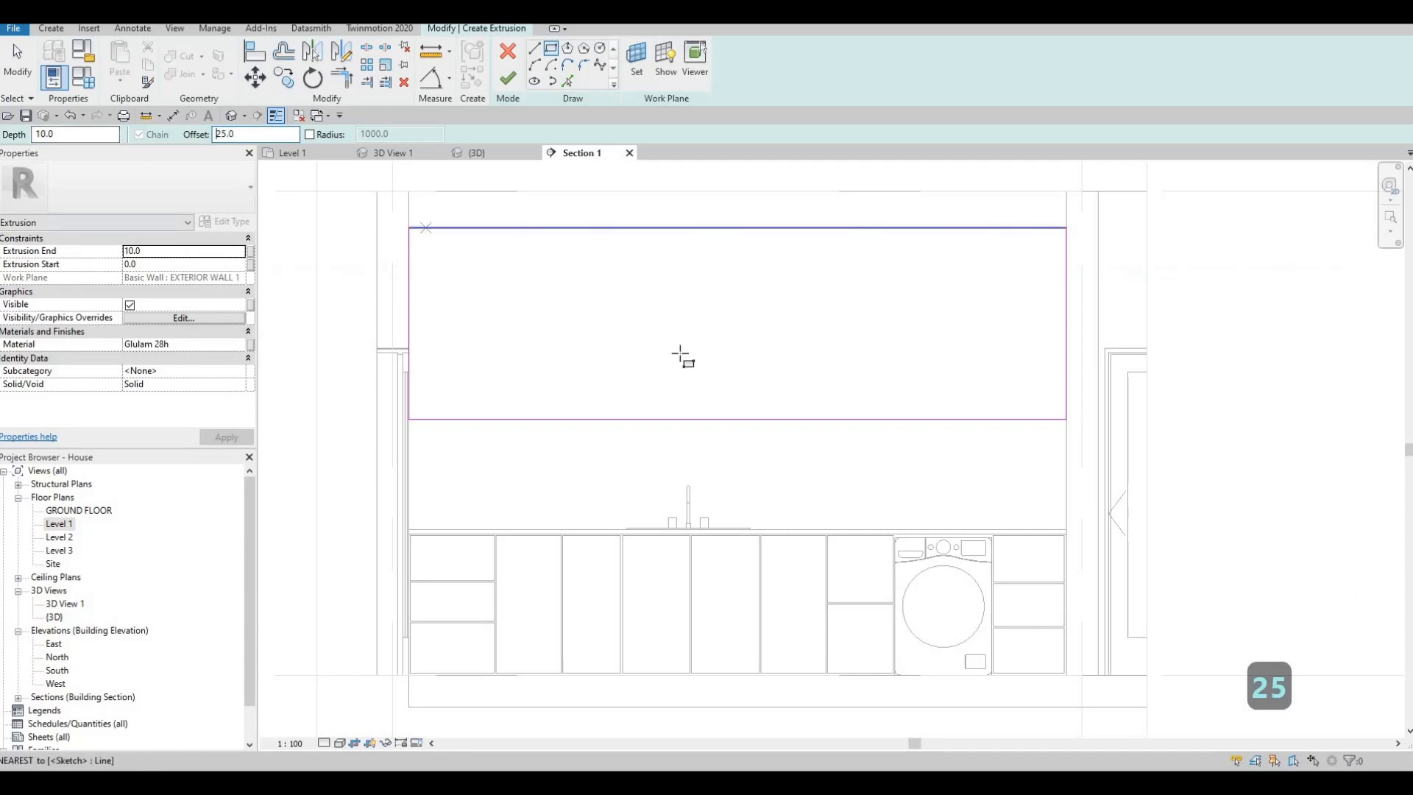
left_click(1066, 420)
key("Escape")
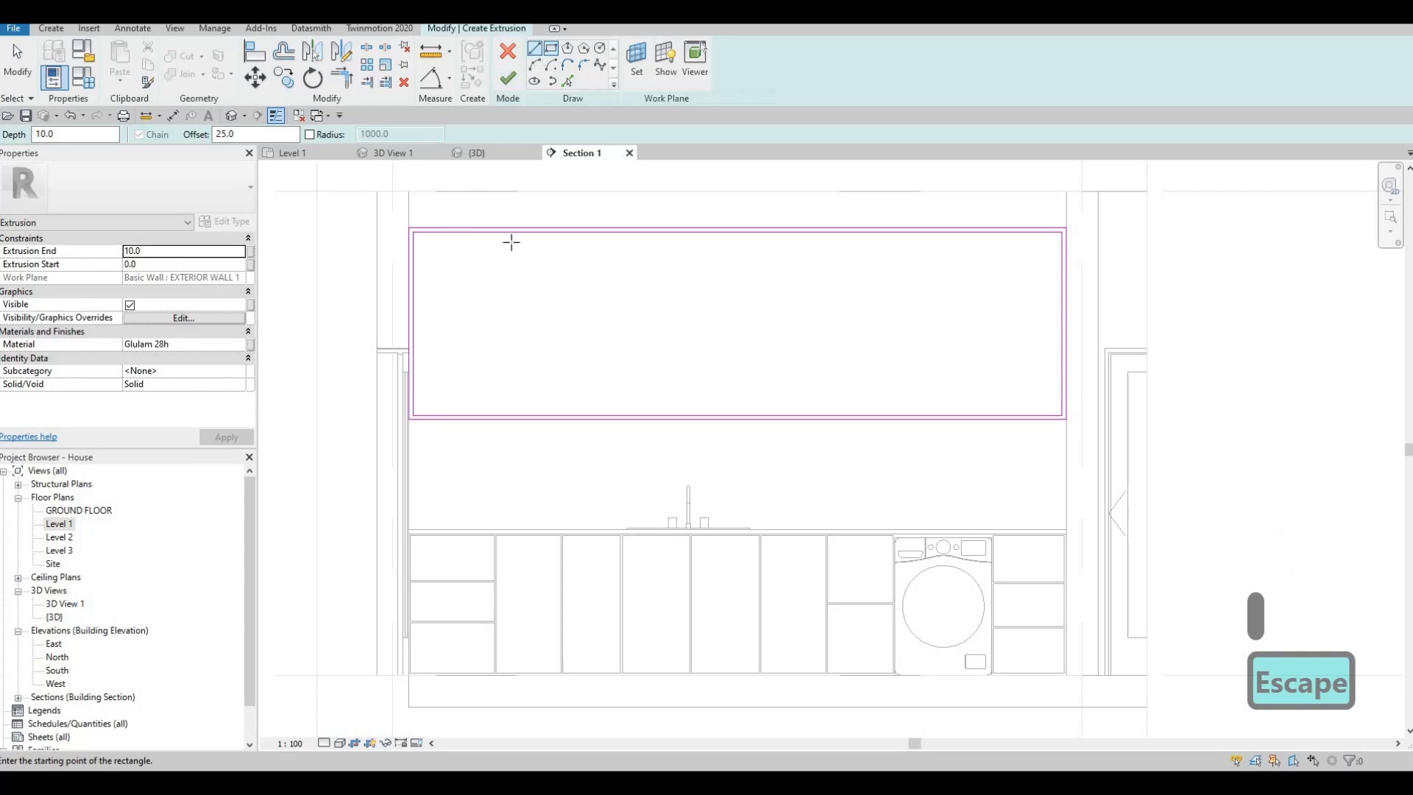
- Draw a vertical and a horizontal divider line from the inner rectangle's edge midpoints, keeping the 25 mm offset
left_click(737, 232)
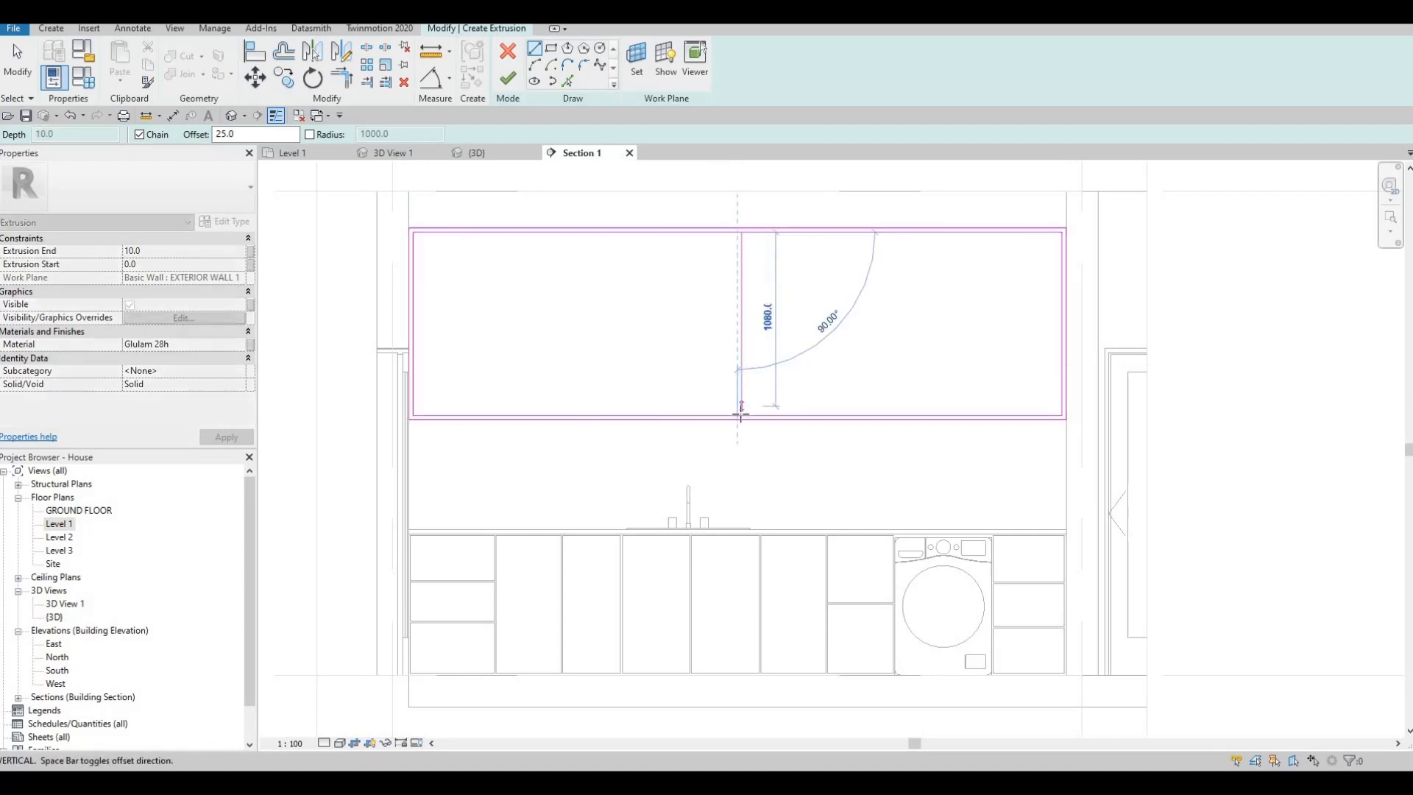
left_click(737, 414)
key("Escape")
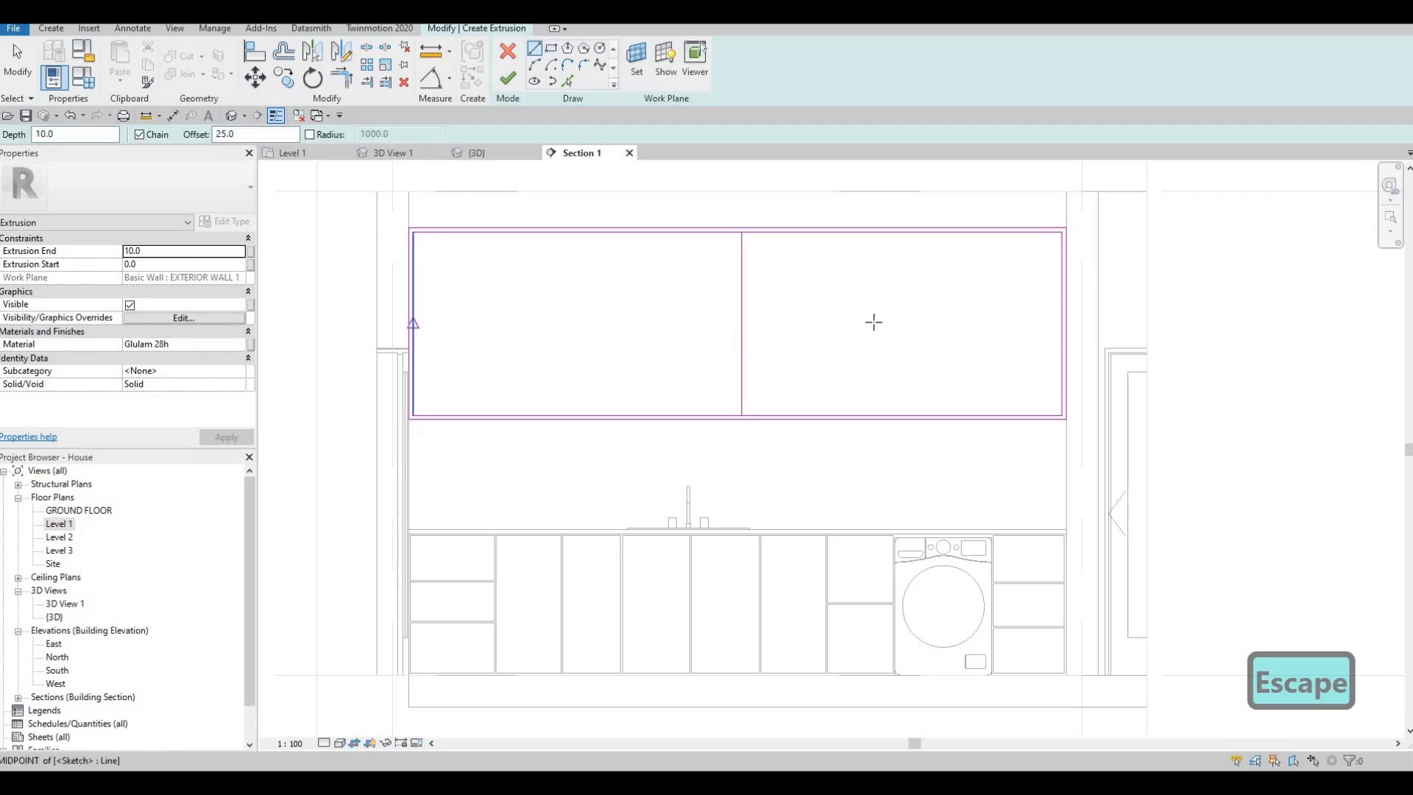
left_click(413, 322)
left_click(1061, 321)
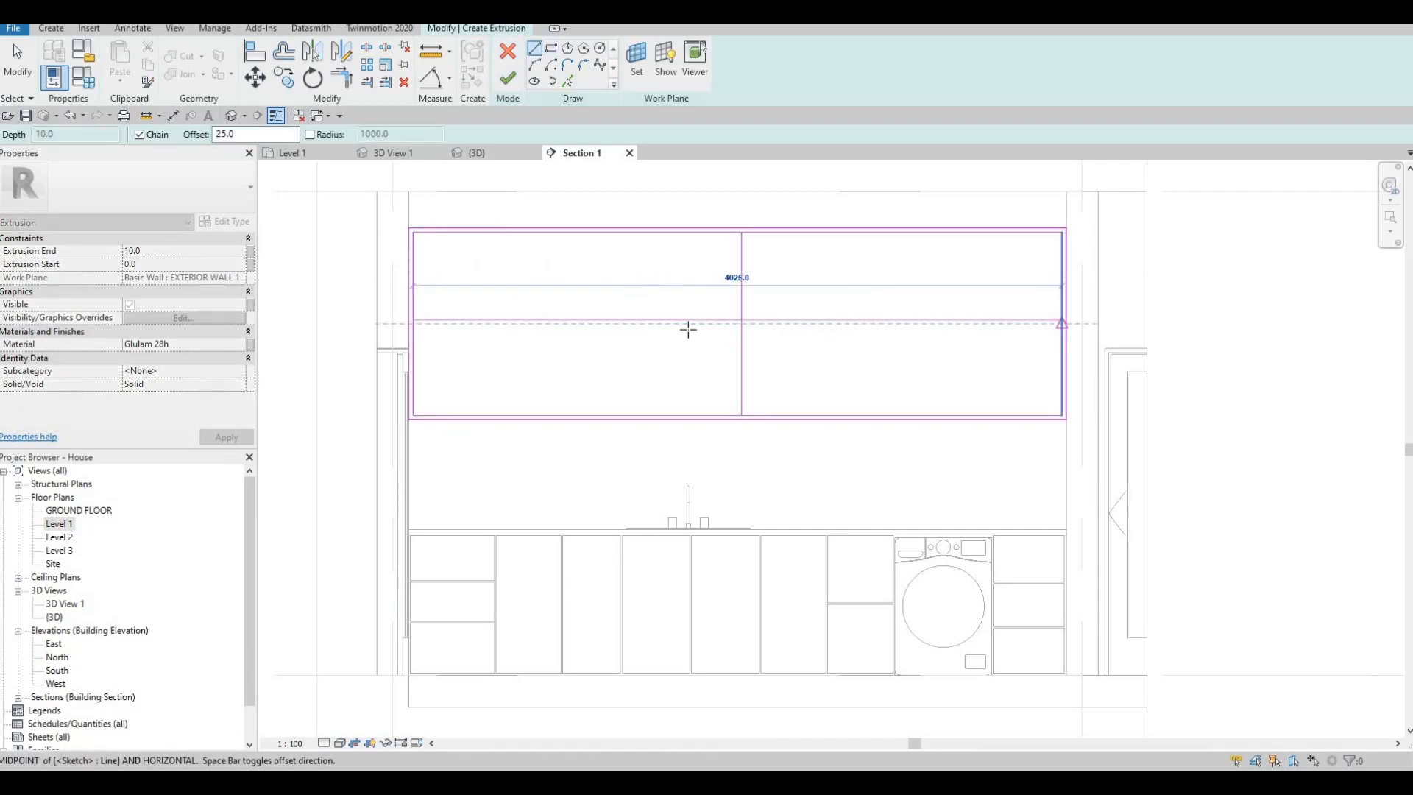
key("Escape")
- Double the vertical and horizontal divider lines with parallel copies offset 25 mm using Pick Lines
left_click(567, 81)
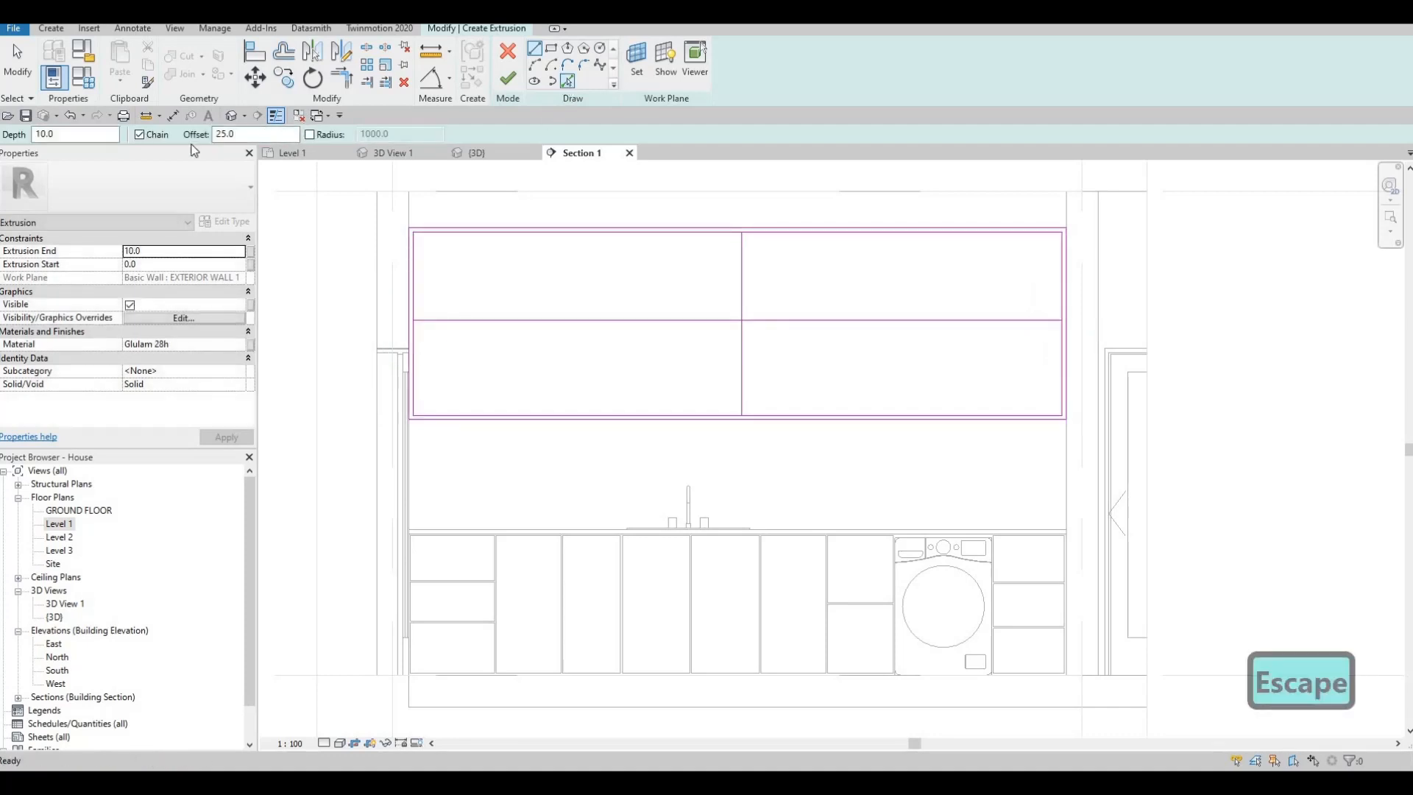
left_click_drag(212, 135, 133, 136)
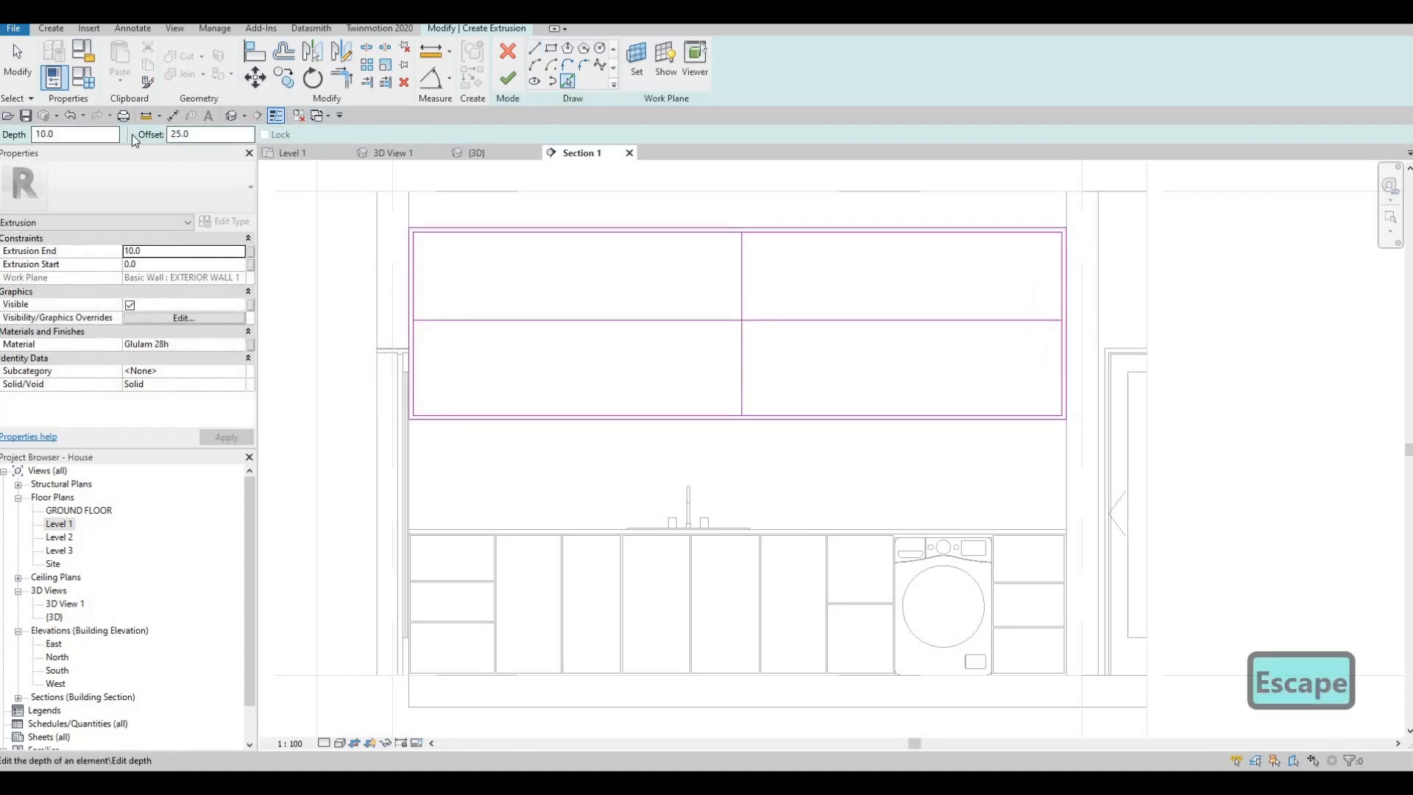
key("Escape")
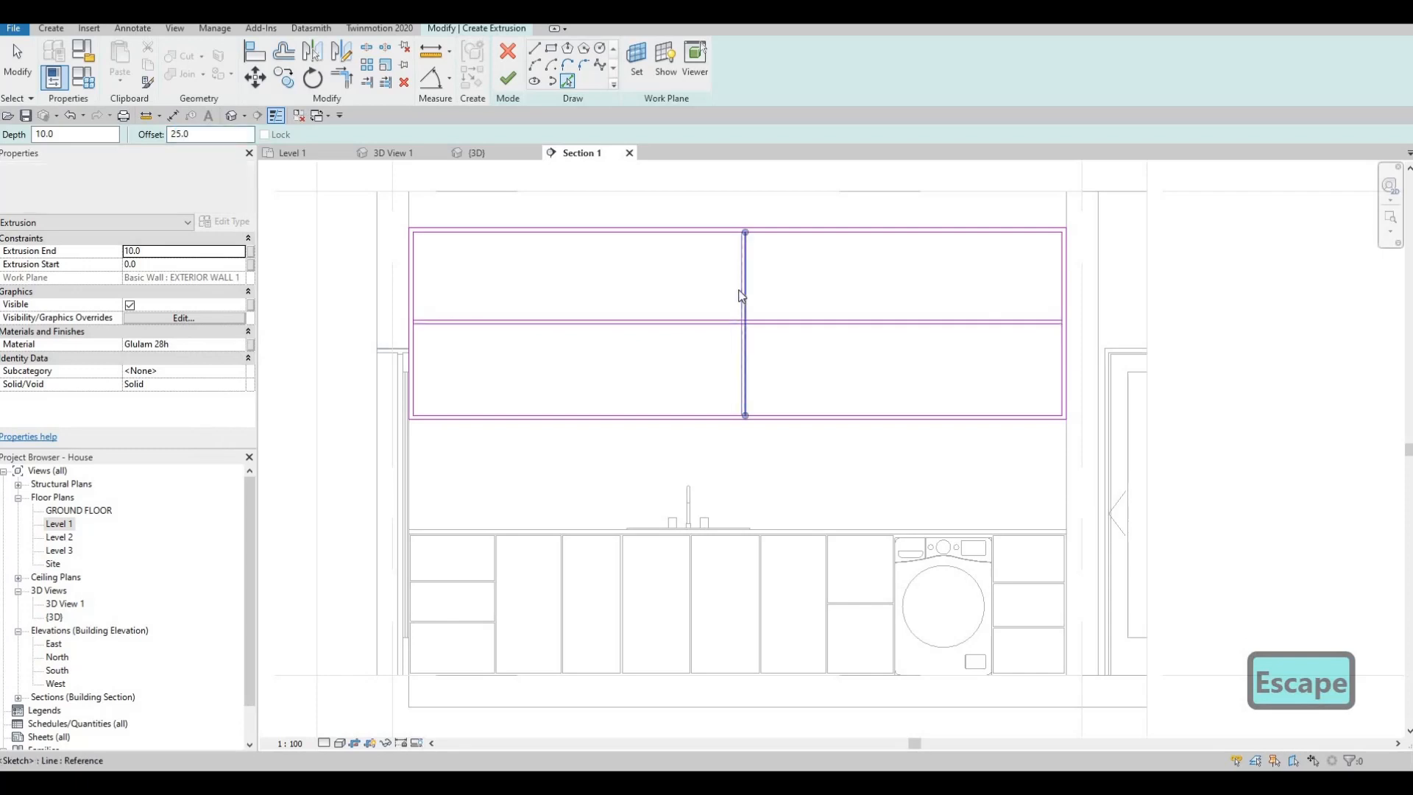
- Split a vertical and a horizontal divider line inside the small square where the paired dividers cross
key("Escape")
key("Escape")
key("s")
key("l")
scroll(756, 226, "up", 5)
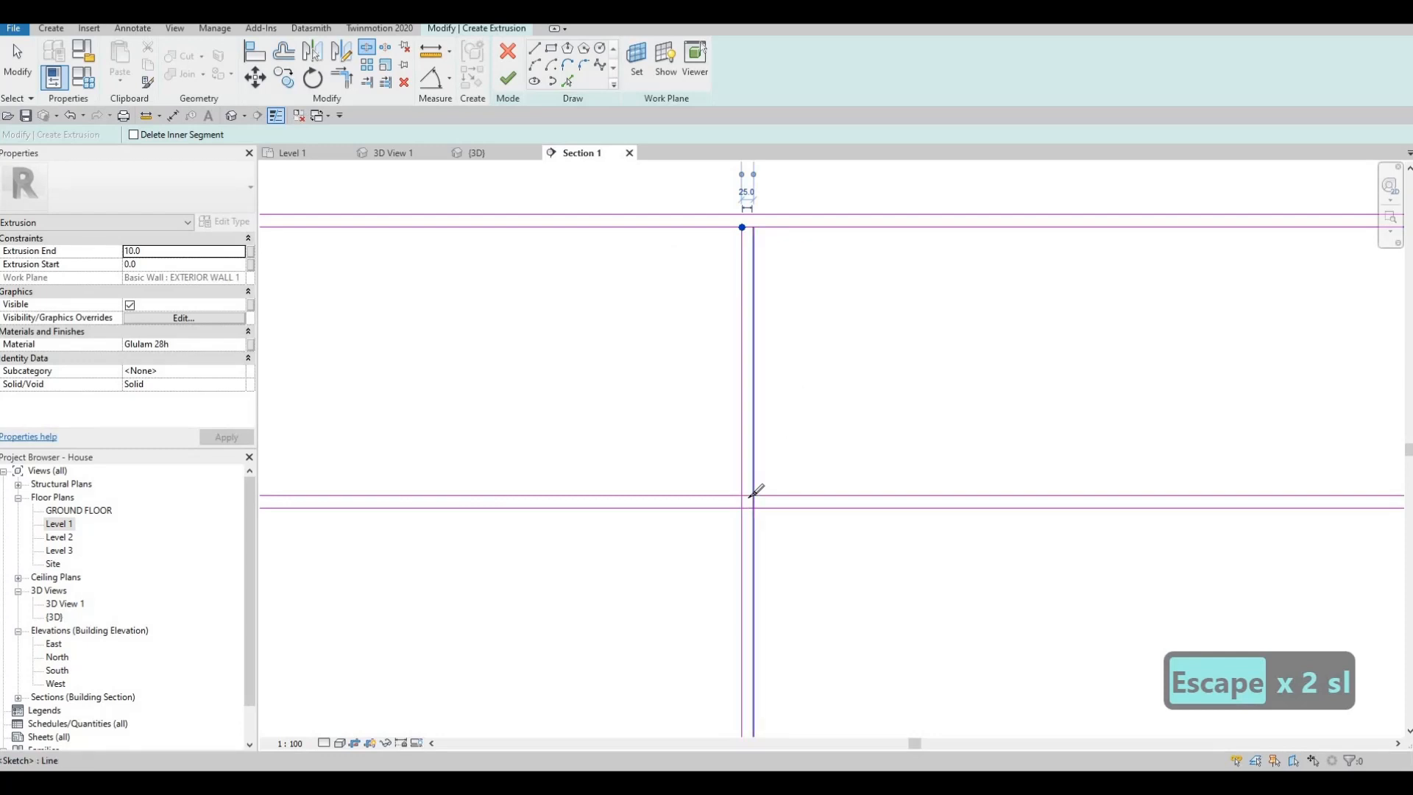
scroll(754, 496, "up", 2)
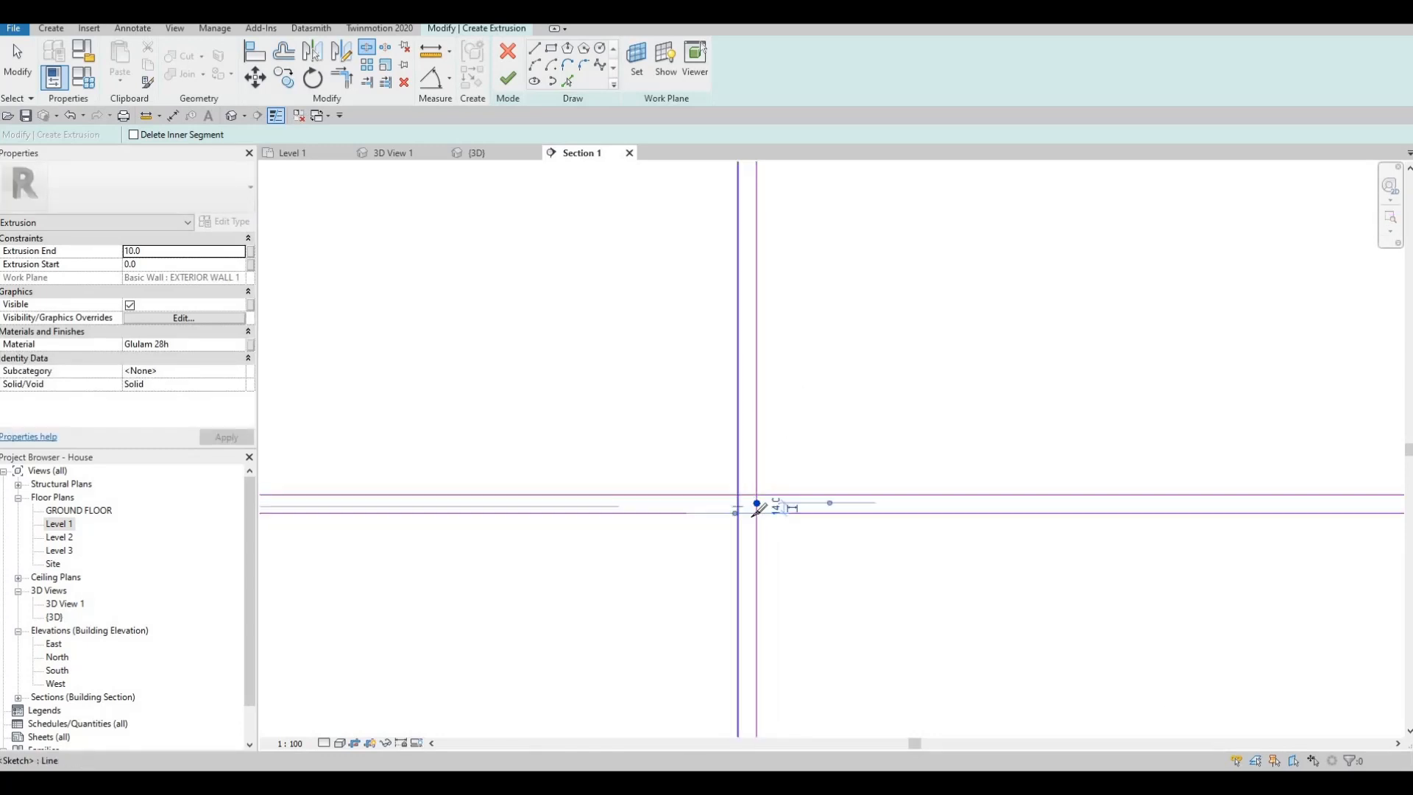
left_click(738, 507)
left_click(751, 514)
- Split the inner rectangle's side edge on the washing machine side and its lower edge between the paired divider lines
scroll(719, 503, "down", 3)
middle_click_drag(964, 521, 593, 477)
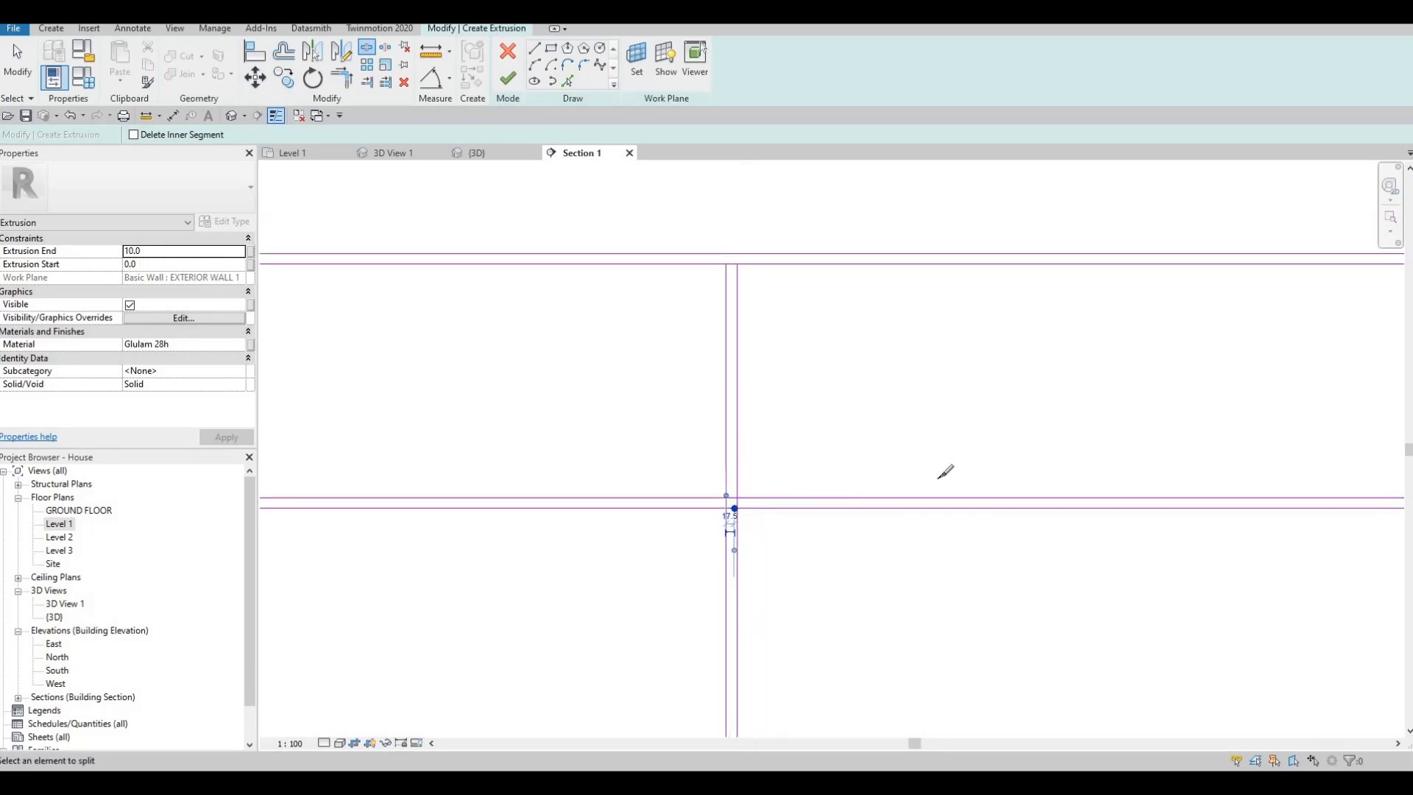
middle_click_drag(1124, 449, 1047, 460)
scroll(1050, 457, "up", 4)
left_click(1044, 464)
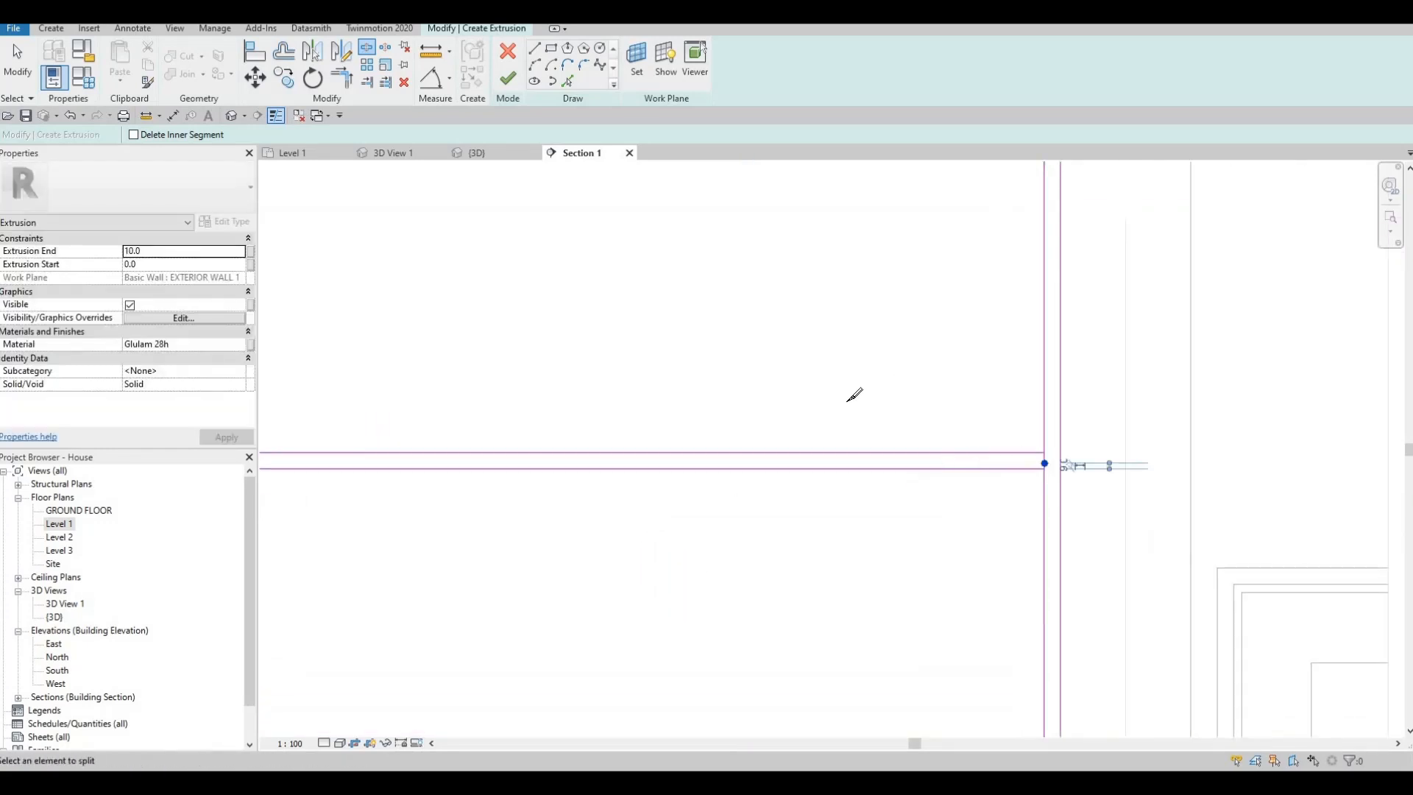
scroll(925, 473, "down", 5)
middle_click_drag(323, 679, 570, 511)
scroll(588, 482, "up", 4)
left_click(566, 514)
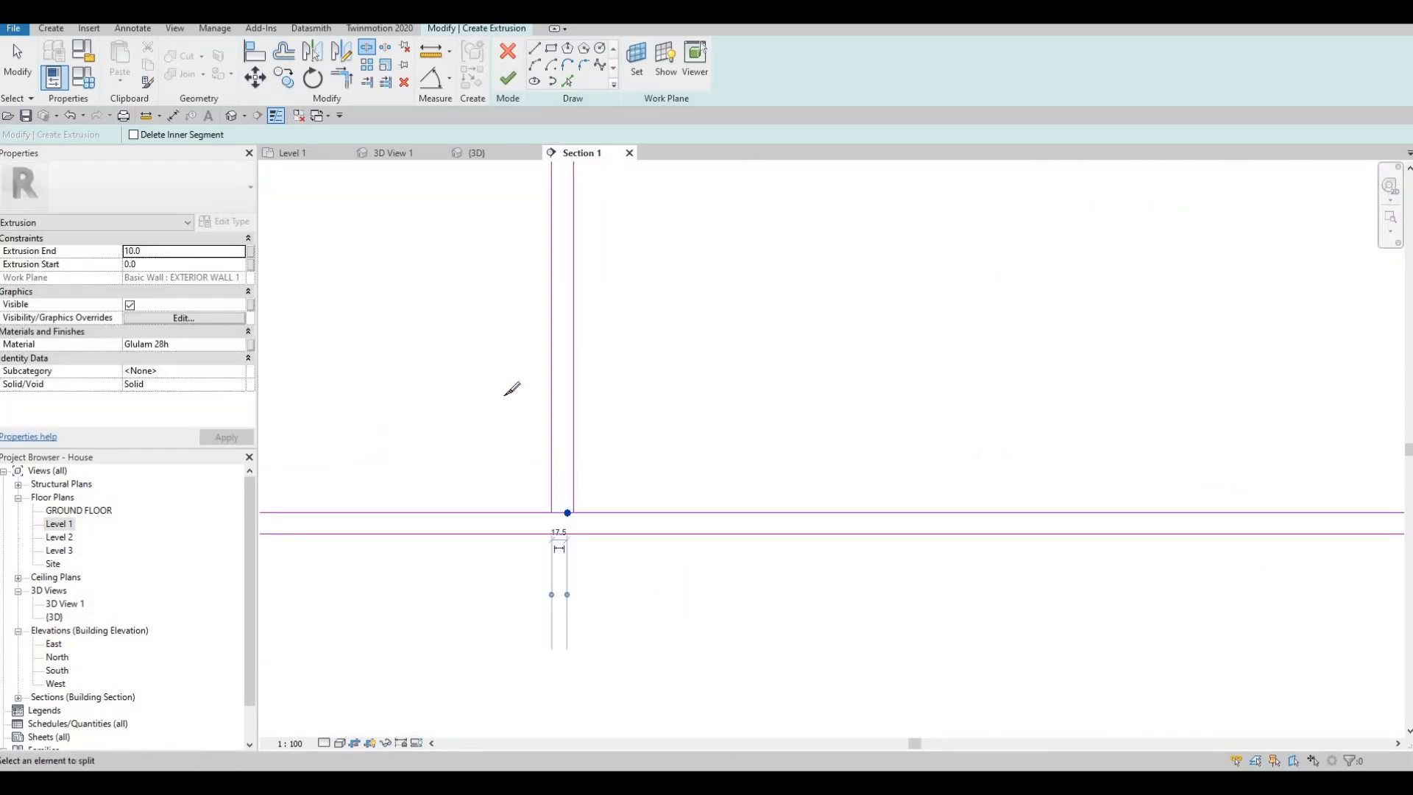
- Split the inner rectangle's side edge opposite the washing machine side between the paired horizontal divider lines
scroll(647, 438, "down", 2)
scroll(581, 404, "down", 3)
mouse_move(353, 338)
middle_mouse_down()
mouse_move(652, 399)
mouse_move(524, 353)
middle_mouse_up()
scroll(530, 387, "up", 3)
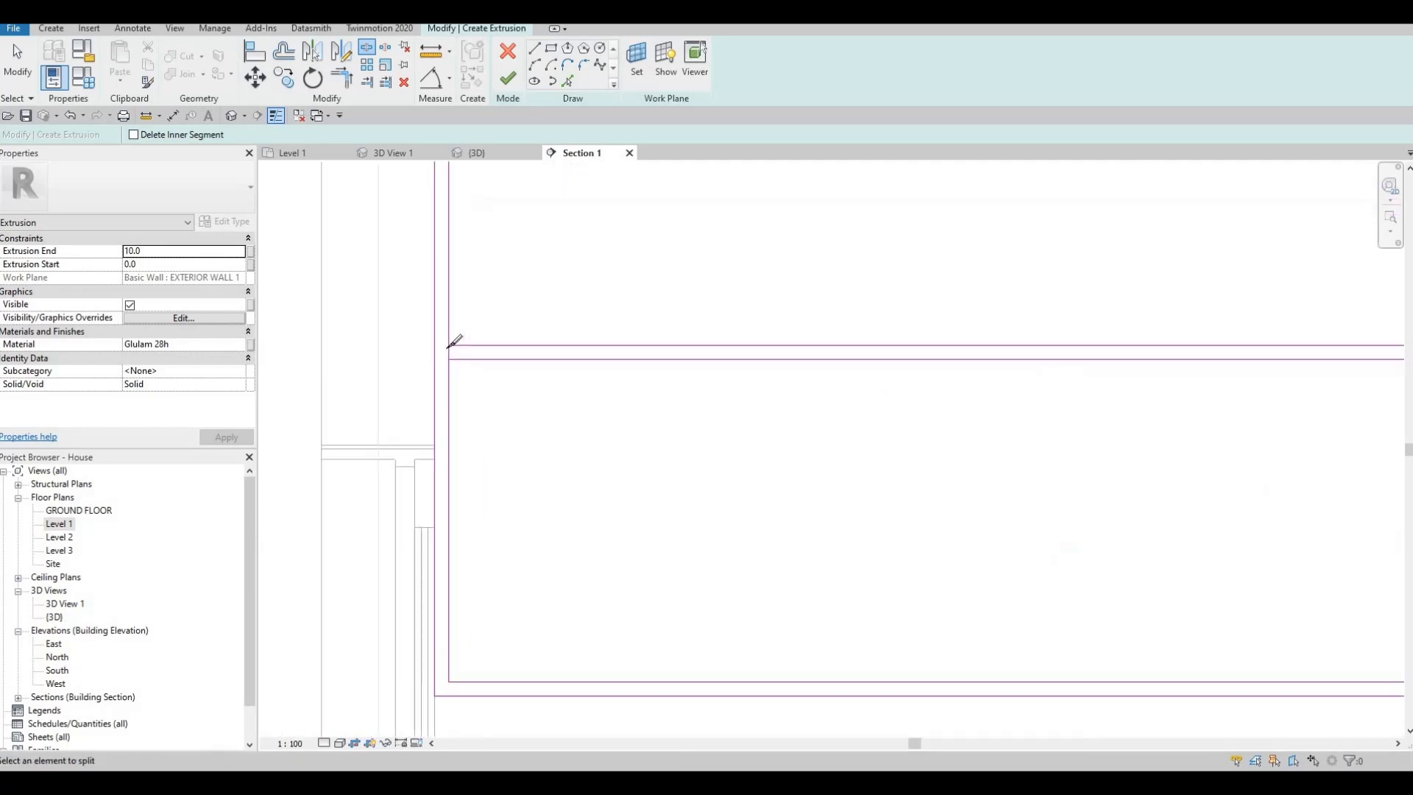
scroll(450, 347, "up", 3)
left_click(452, 351)
- Trim the split side edge opposite the washing machine side into corners with the paired horizontal dividers
key("Escape")
key("Escape")
key("t")
key("r")
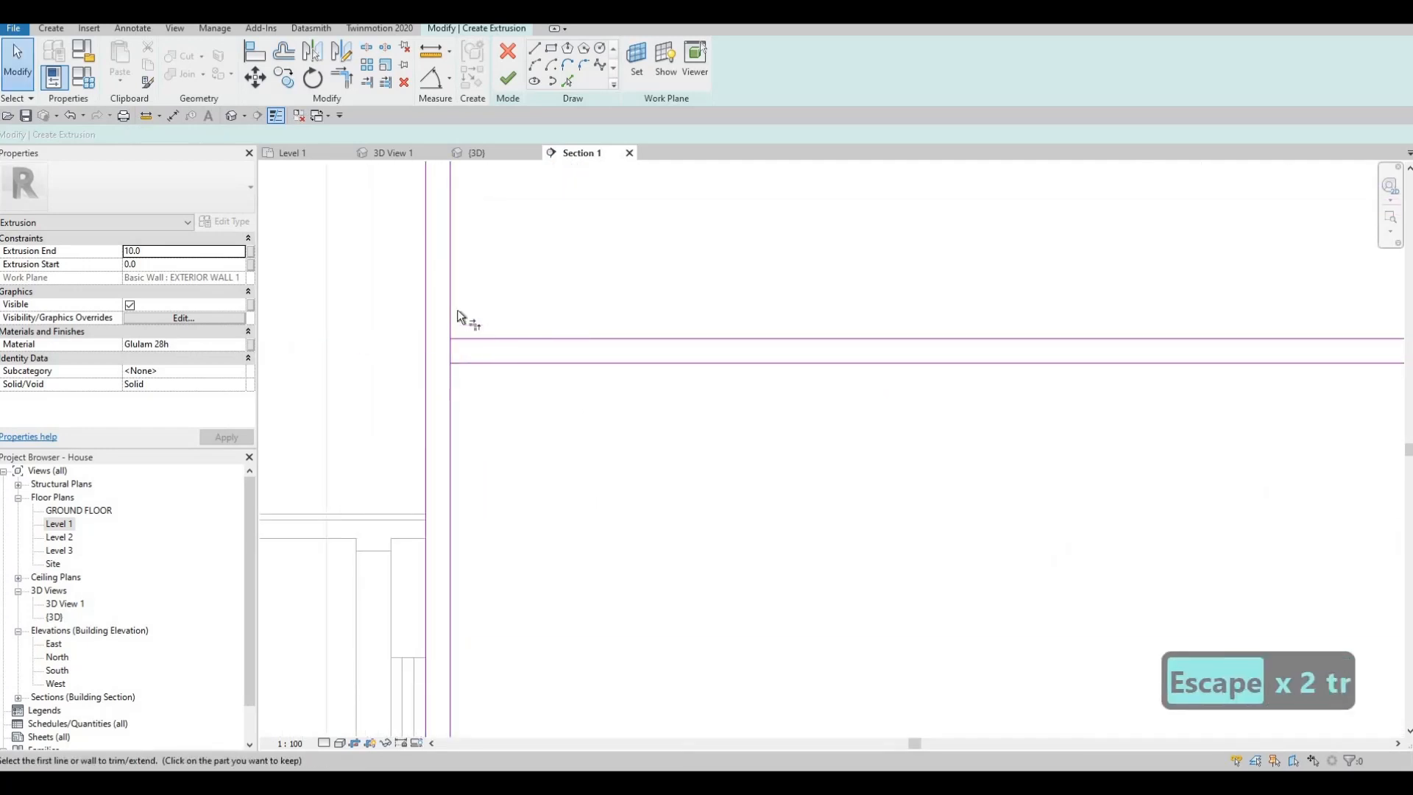
left_click(450, 303)
left_click(451, 325)
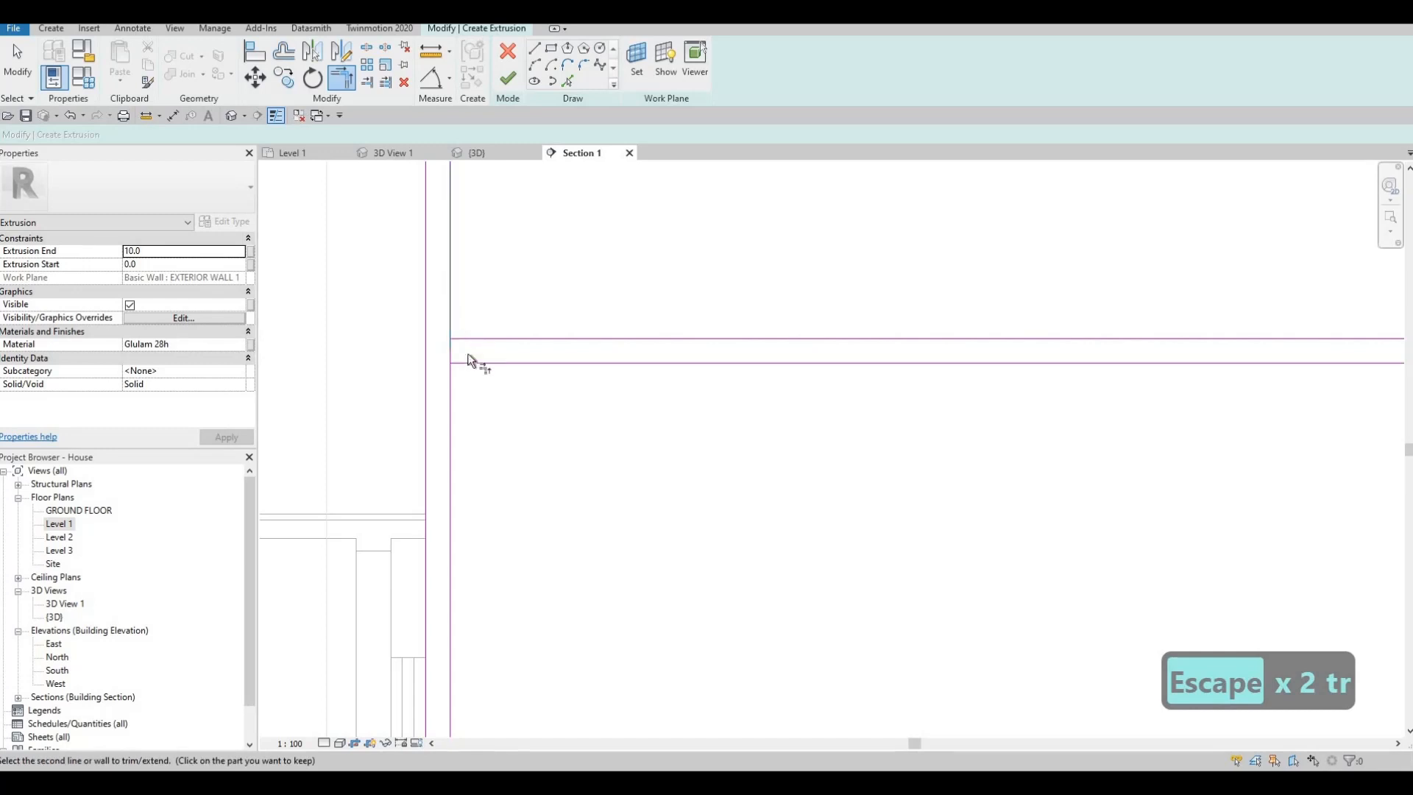
left_click(454, 377)
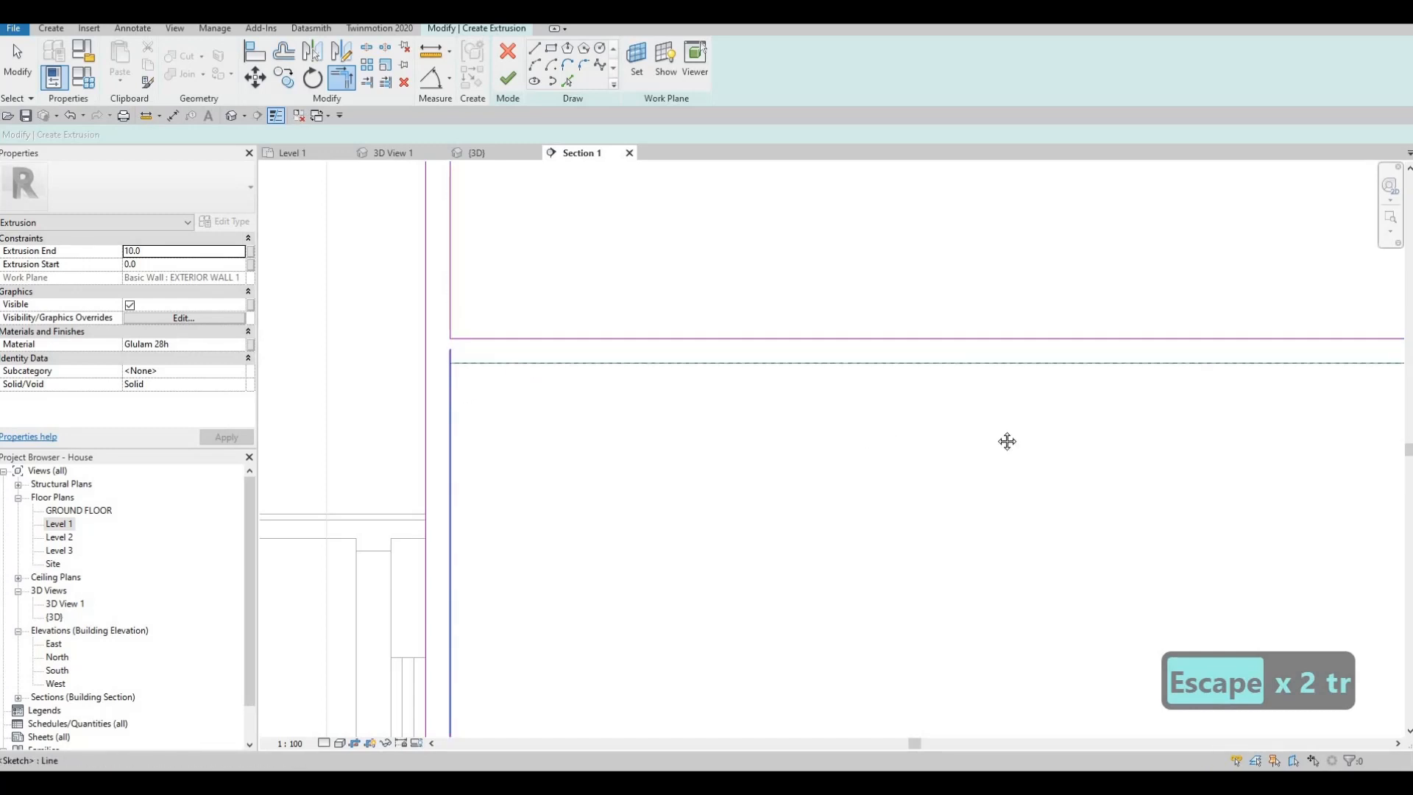
- Trim the paired vertical and horizontal dividers into four open corners at their central crossing
scroll(915, 383, "down", 4)
scroll(1095, 315, "up", 3)
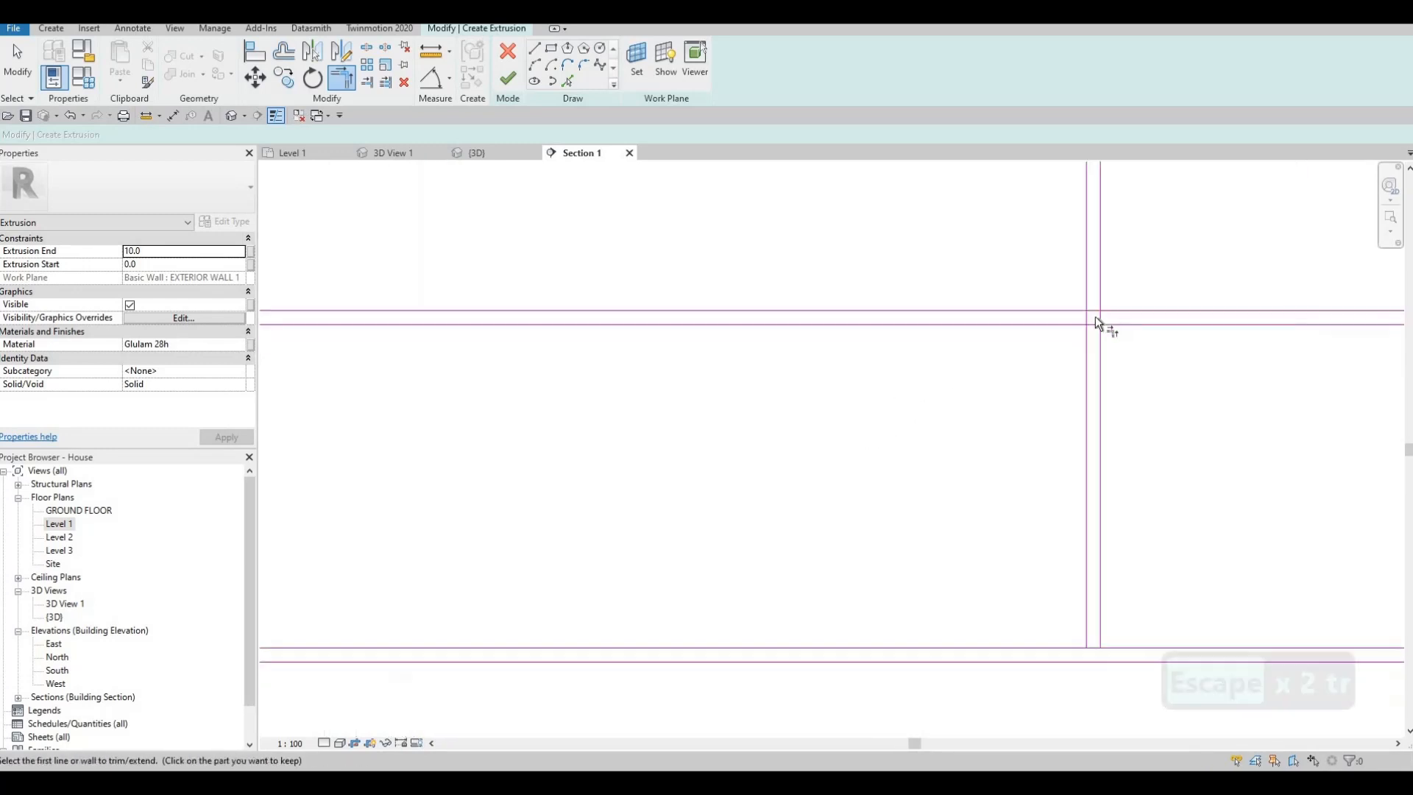
left_click(1133, 333)
left_click(1153, 333)
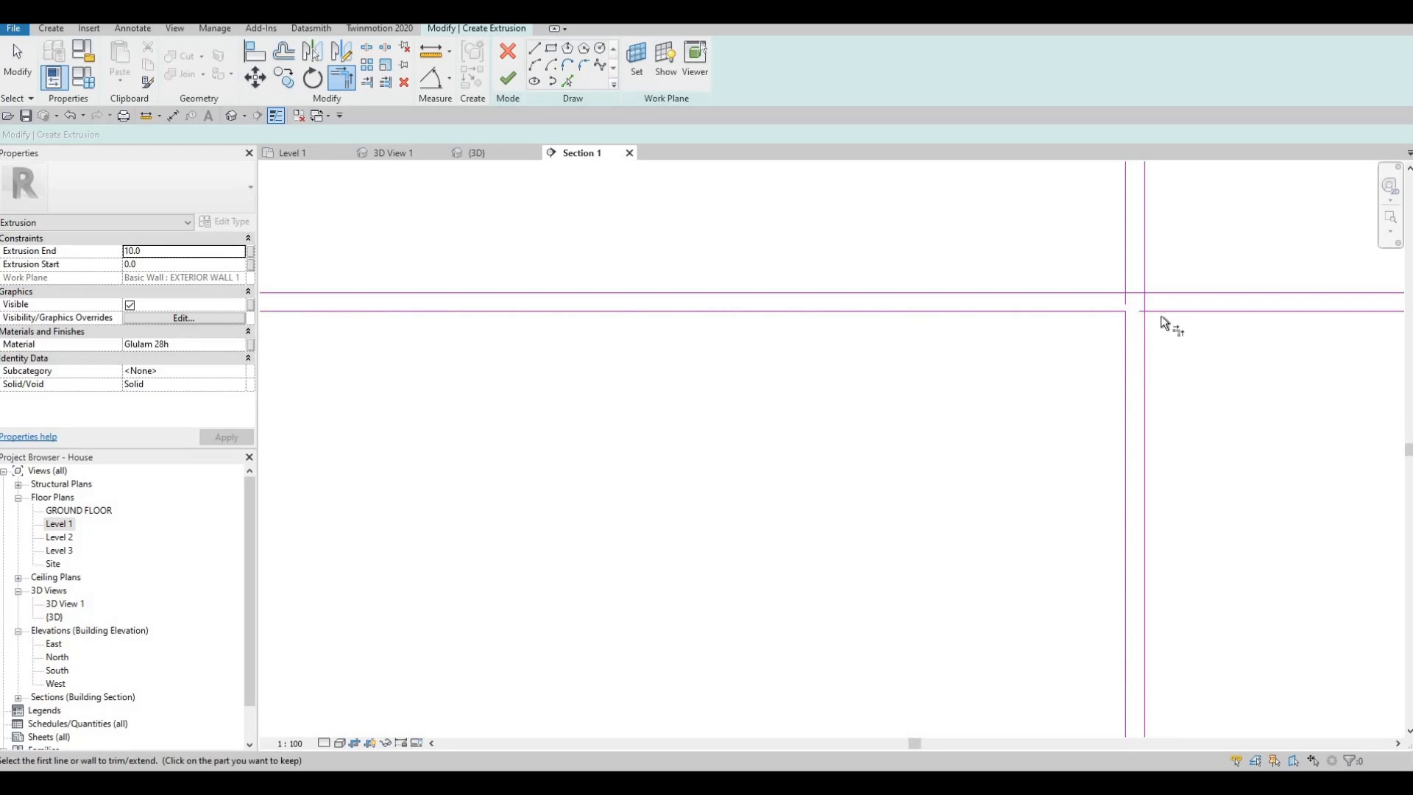
left_click(1137, 277)
left_click(1107, 292)
left_click(1131, 273)
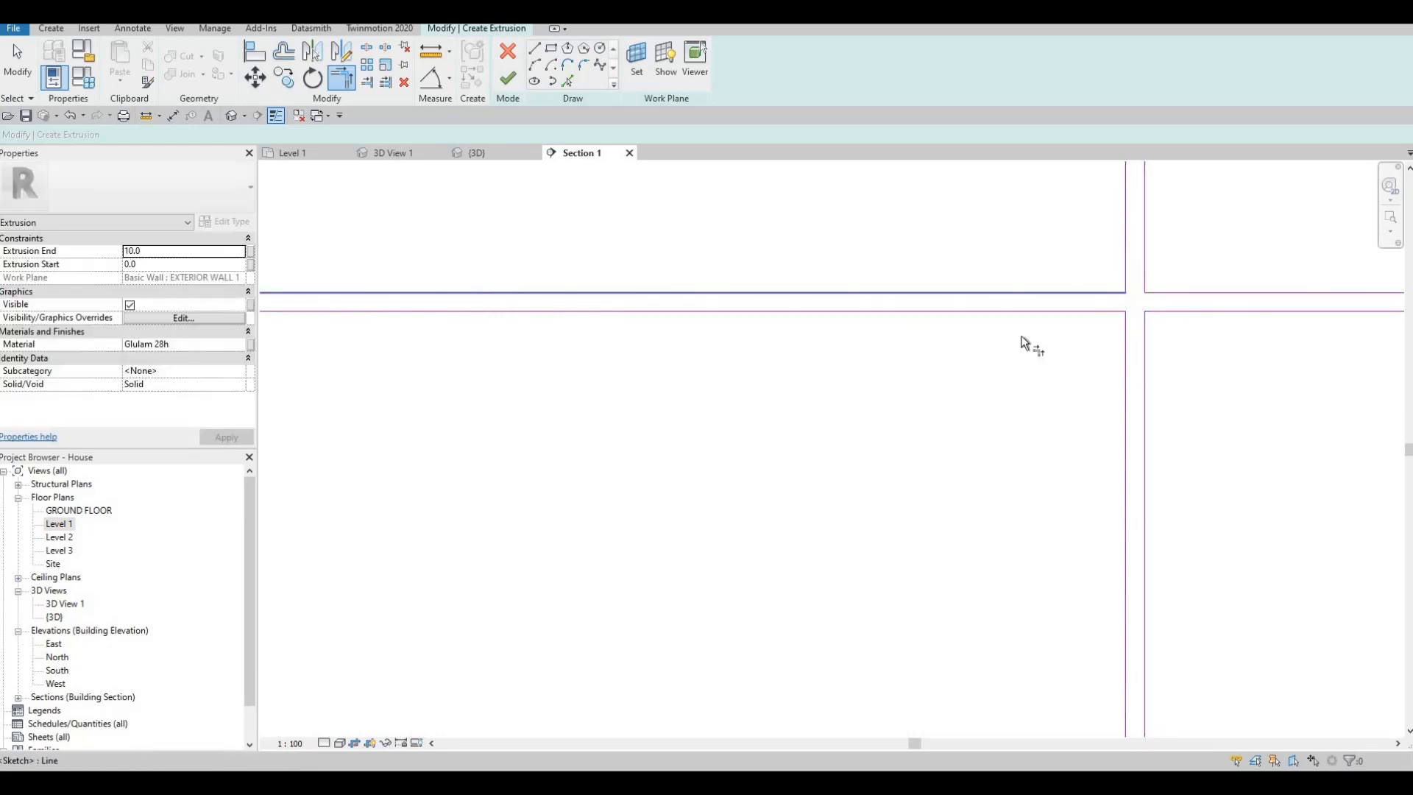
- Trim the paired vertical dividers into corners with the inner rectangle's upper edge
middle_click_drag(999, 196, 950, 245)
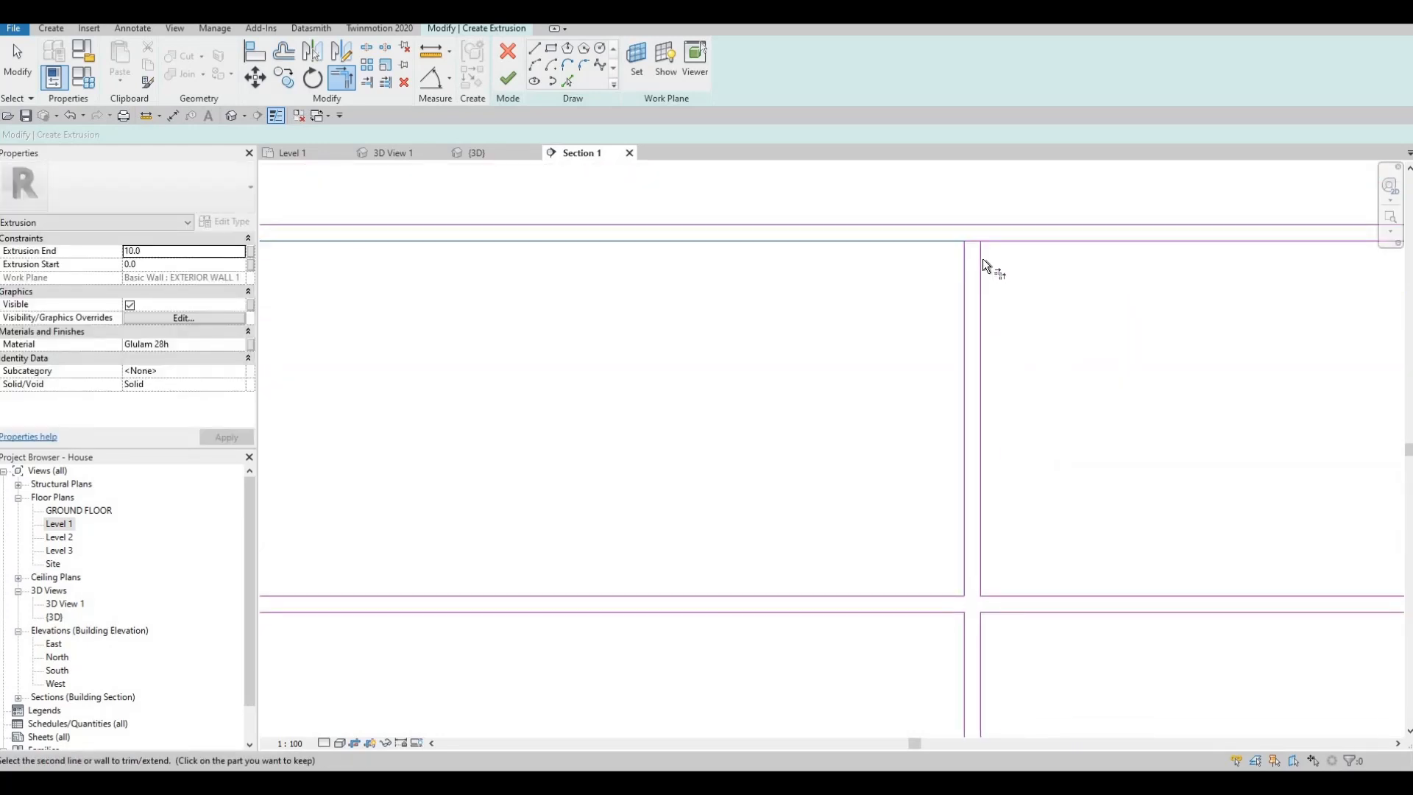
left_click(981, 256)
left_click(1006, 242)
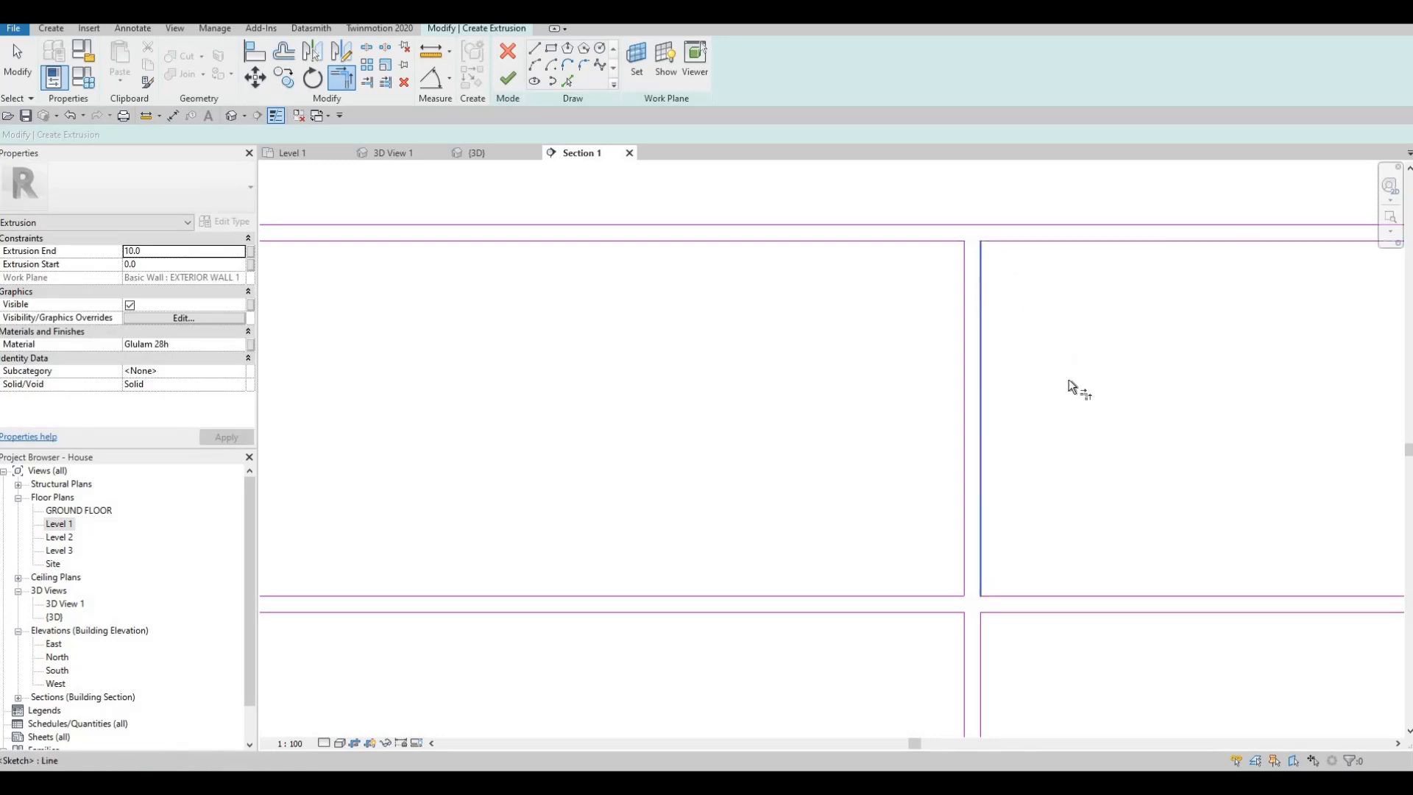
- Trim the paired horizontal dividers into corners with the inner rectangle's side edge on the washing machine side
middle_click_drag(1165, 450, 663, 368)
scroll(662, 368, "down", 2)
middle_click_drag(1332, 460, 1189, 418)
left_click(1203, 419)
left_click(1230, 398)
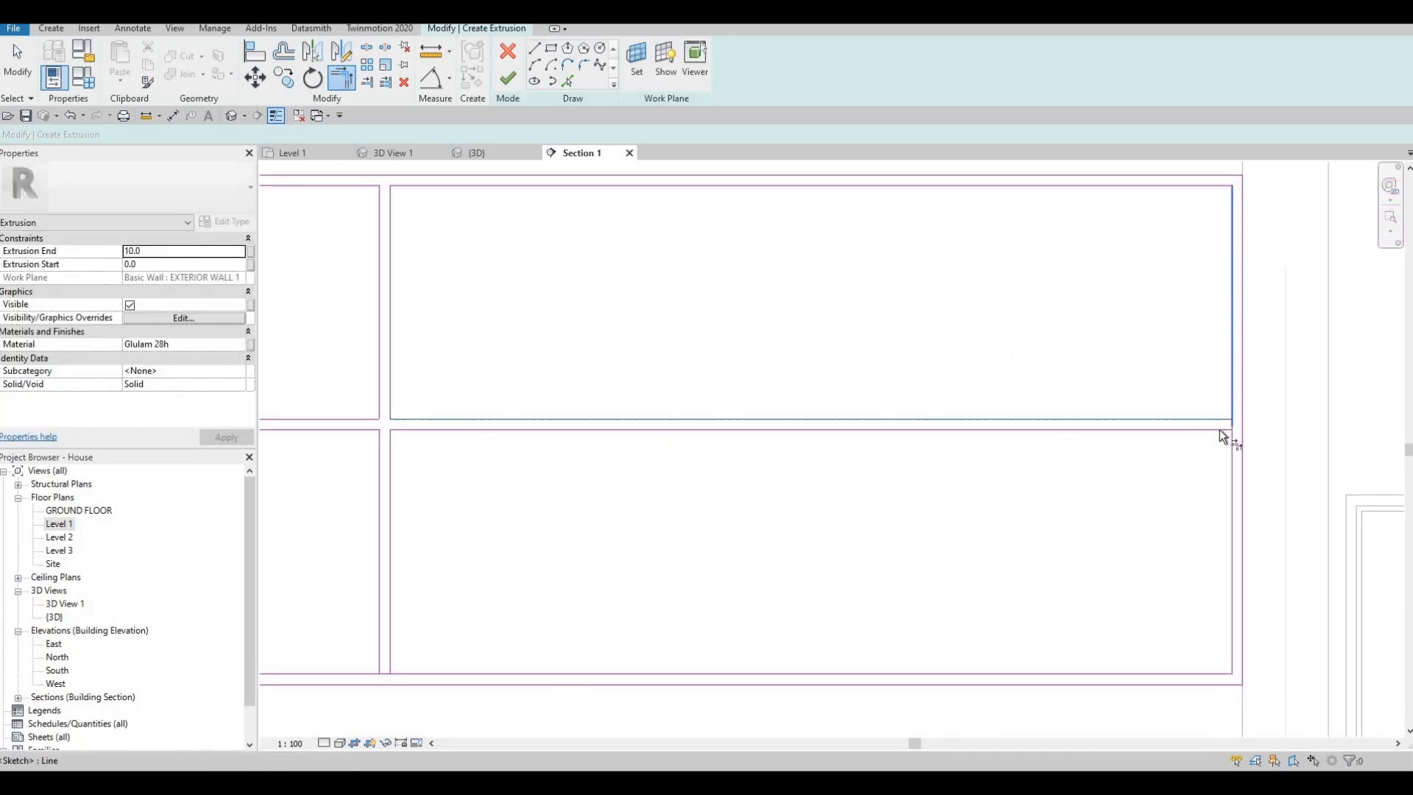
left_click(1224, 431)
left_click(1231, 456)
- Trim the paired vertical dividers into corners with the inner rectangle's lower edge
middle_click_drag(680, 527, 920, 446)
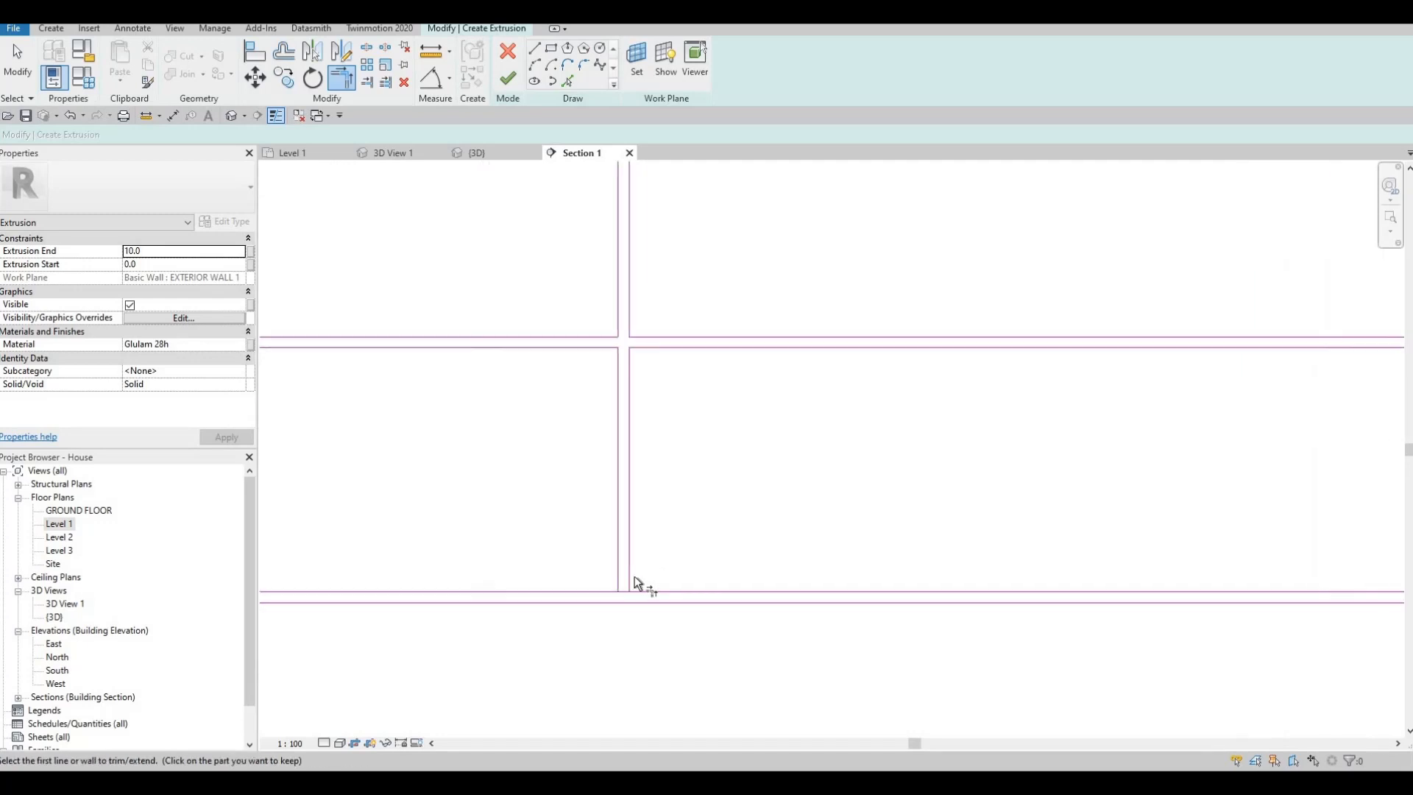
left_click(631, 580)
left_click(636, 591)
left_click(619, 579)
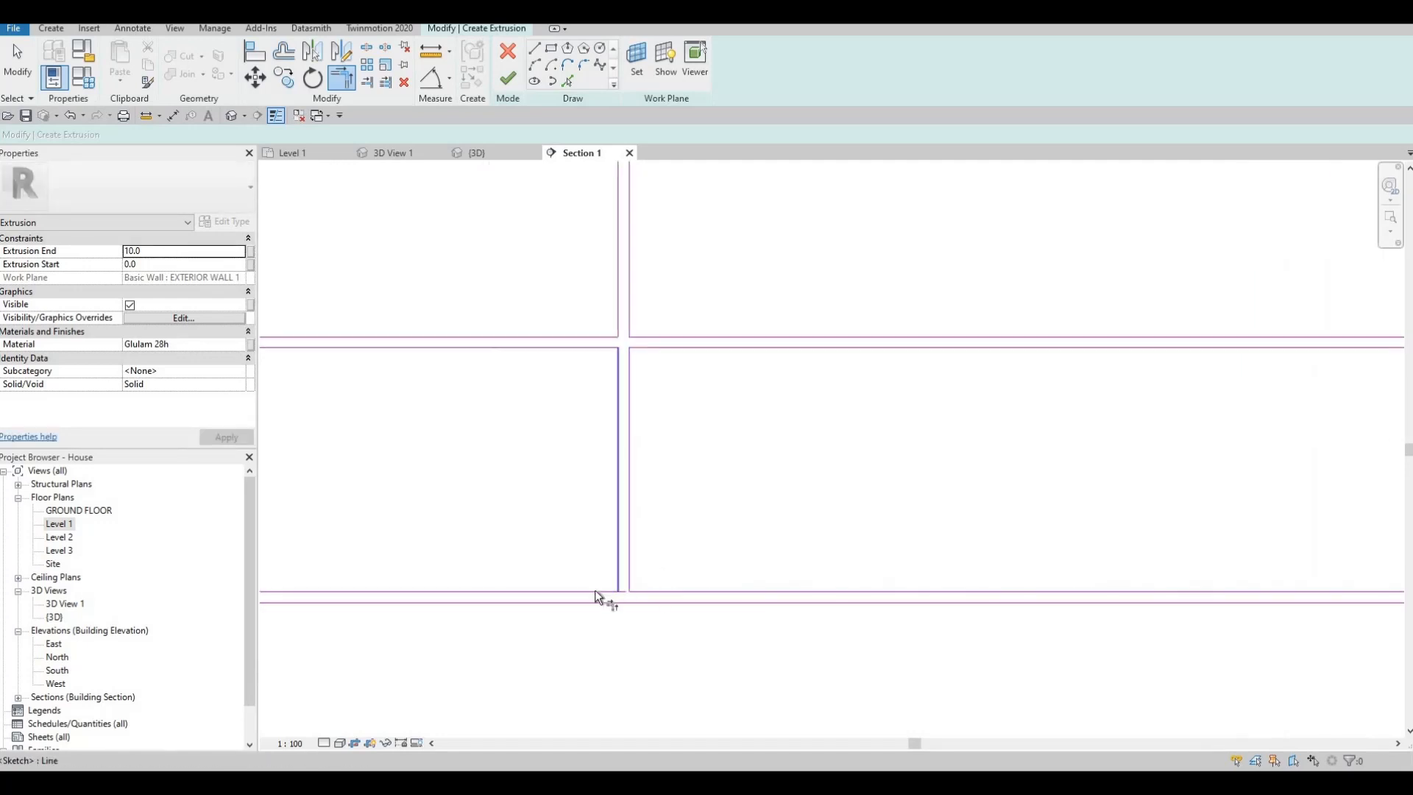
left_click(611, 591)
- Finish the four-compartment shelf frame's extrusion sketch and show it in the {3D} view
scroll(649, 513, "down", 2)
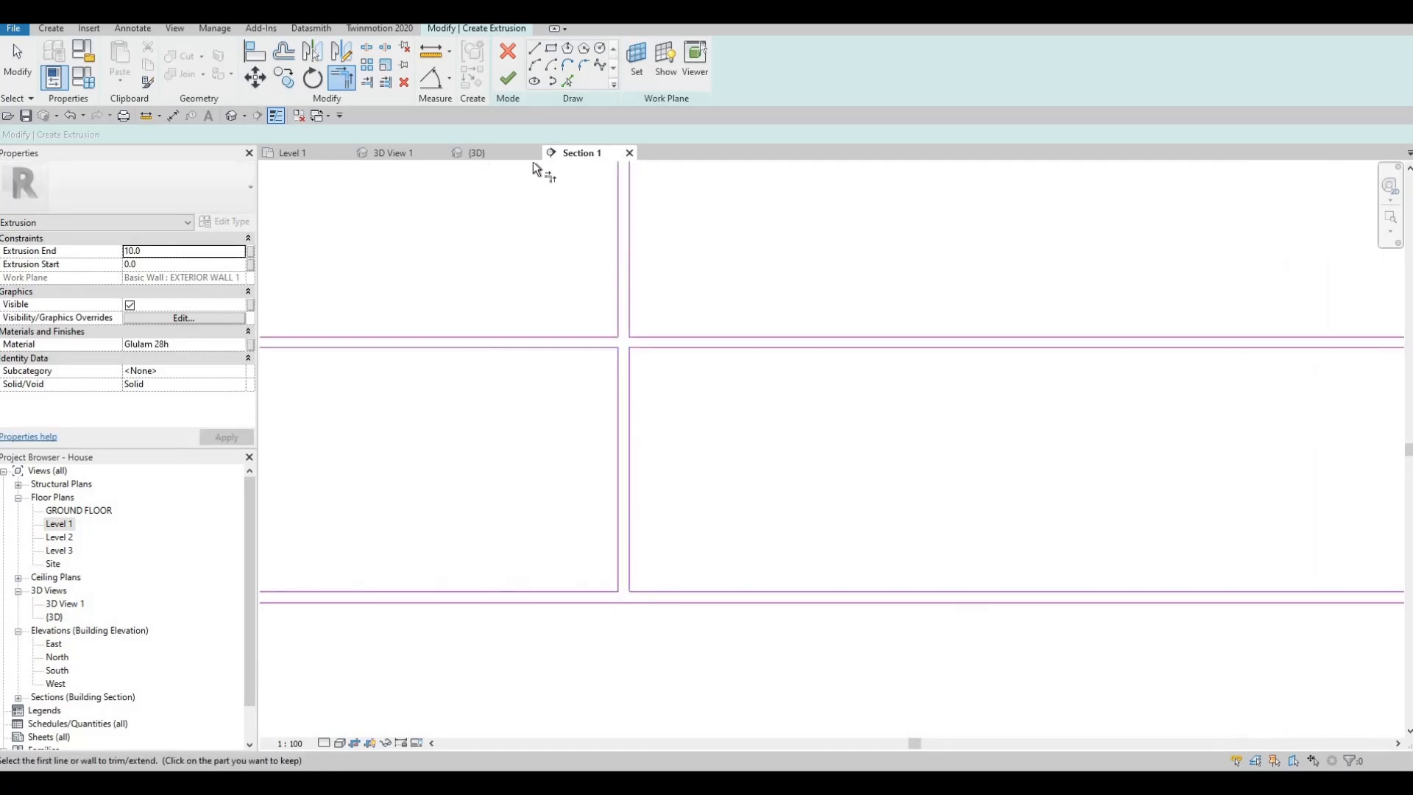
left_click(507, 78)
left_click(472, 153)
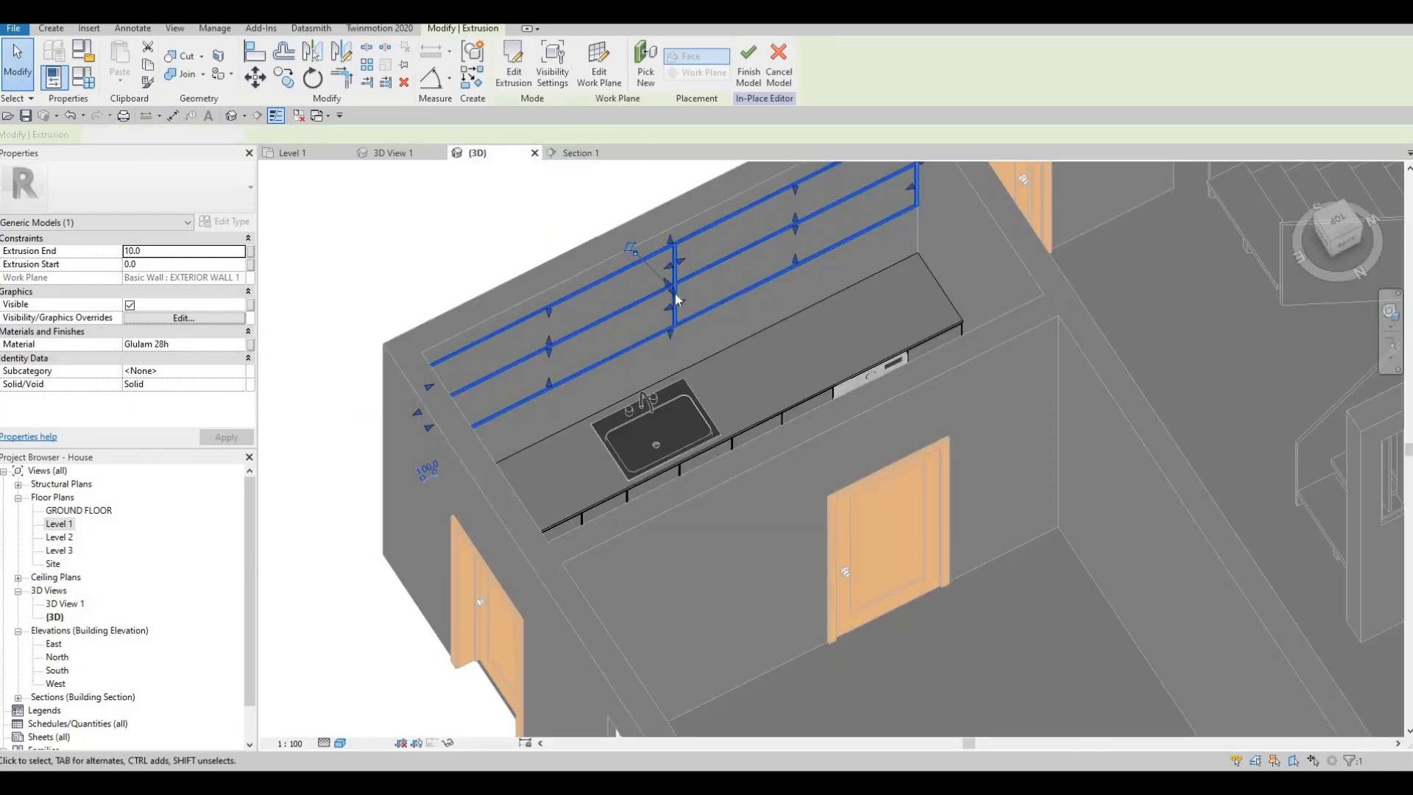
- Stretch the shelf frame's extrusion outward from the wall over the counter and finish the in-place model
left_click_drag(674, 294, 820, 401)
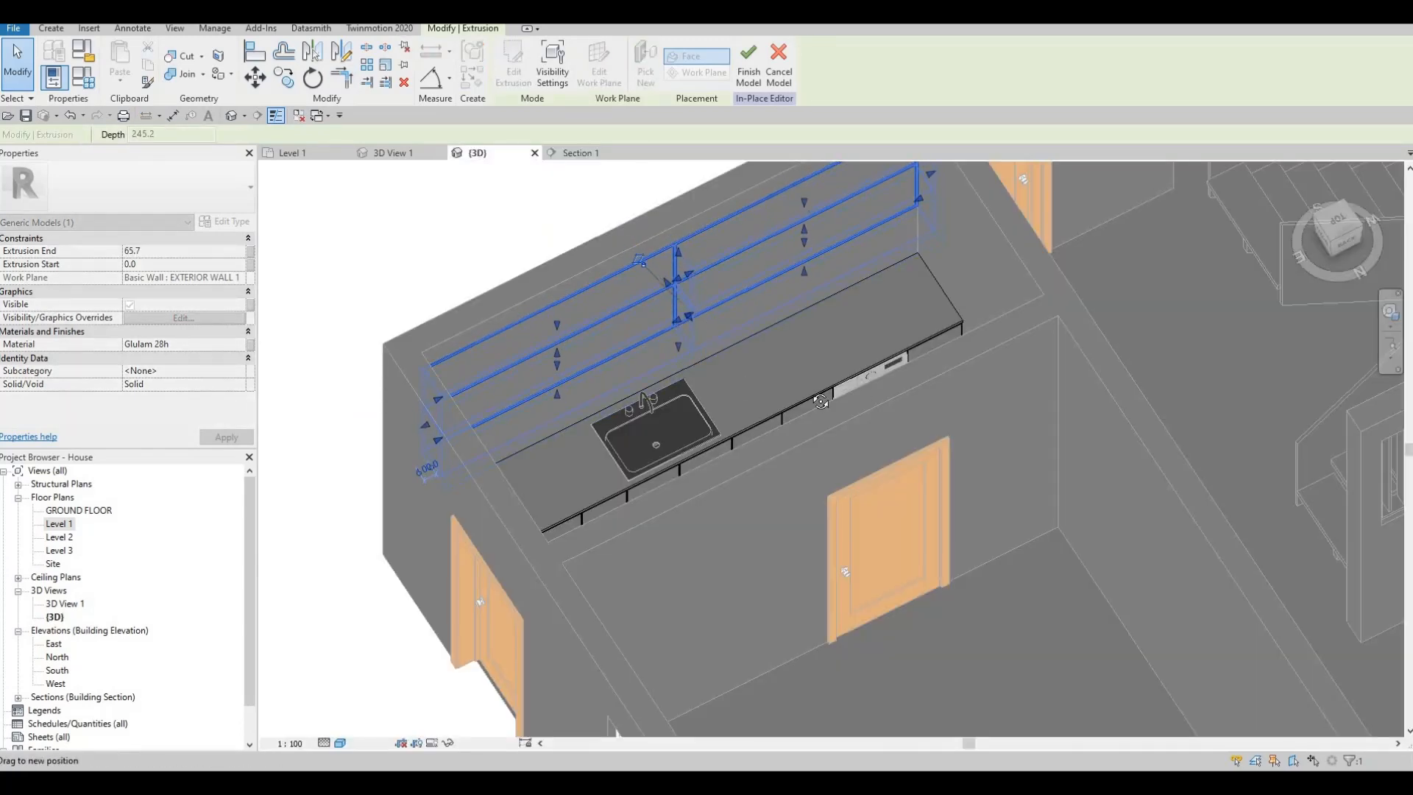
middle_click_drag(820, 401, 894, 351, "shift")
left_click_drag(808, 312, 709, 311)
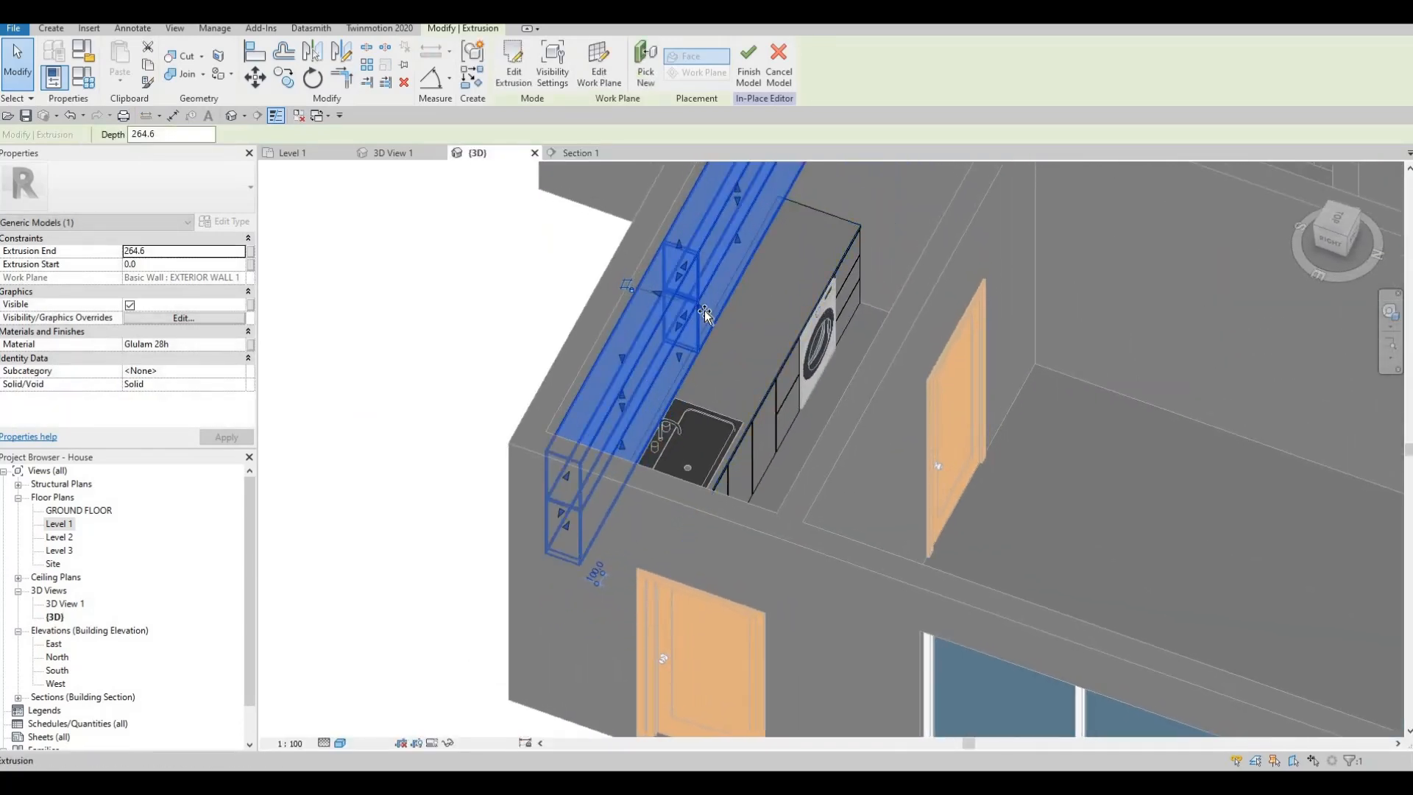
key("Escape")
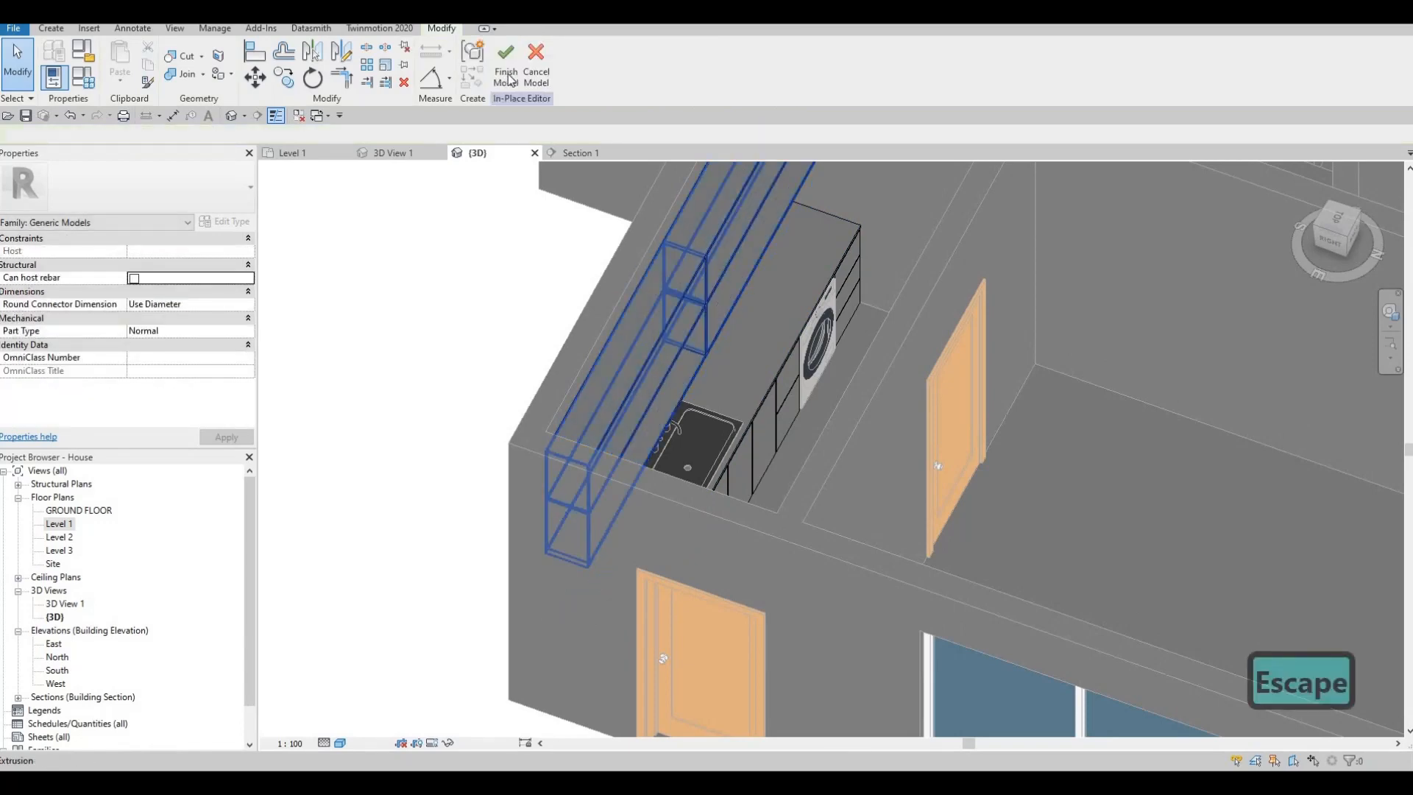
left_click(507, 77)
scroll(630, 372, "down", 4)
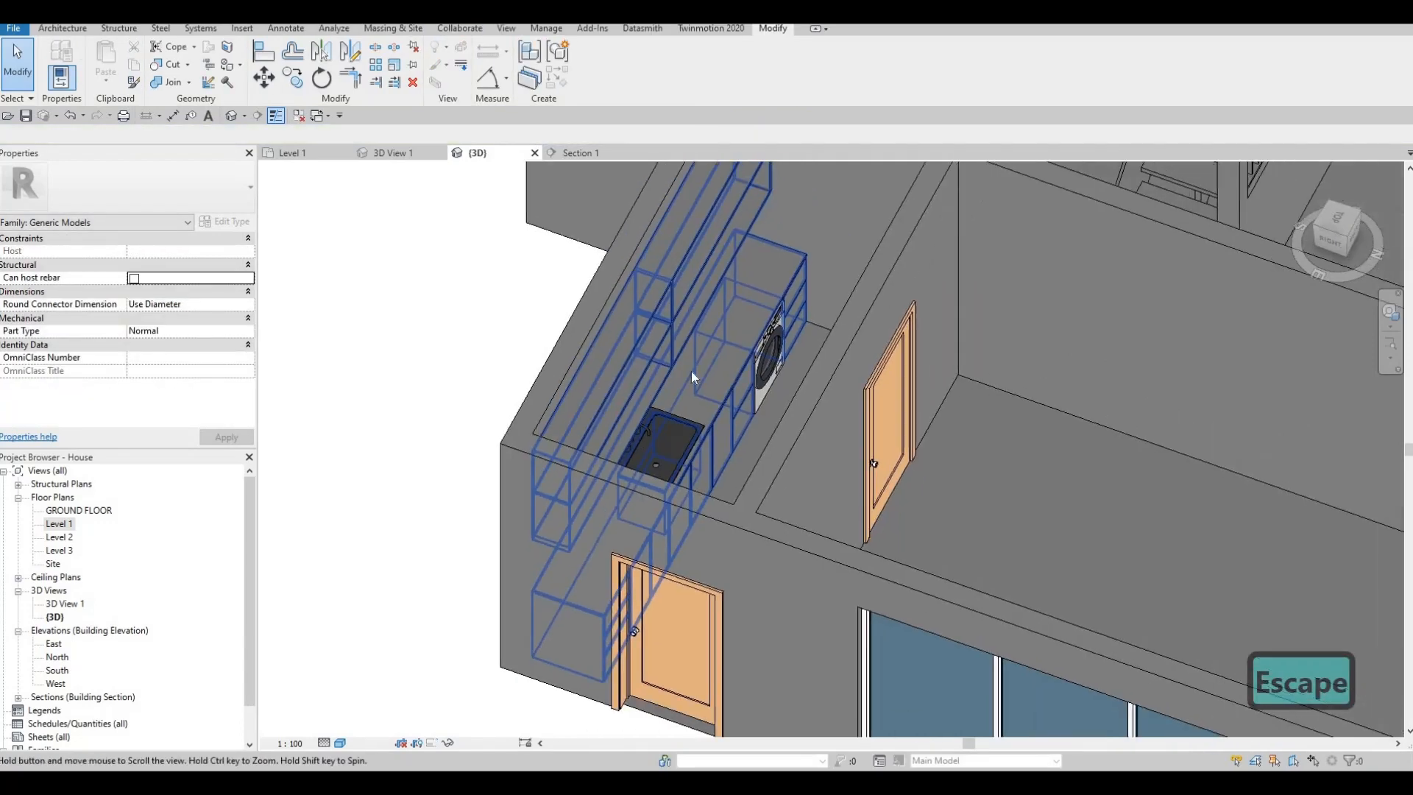
scroll(680, 427, "down", 4)
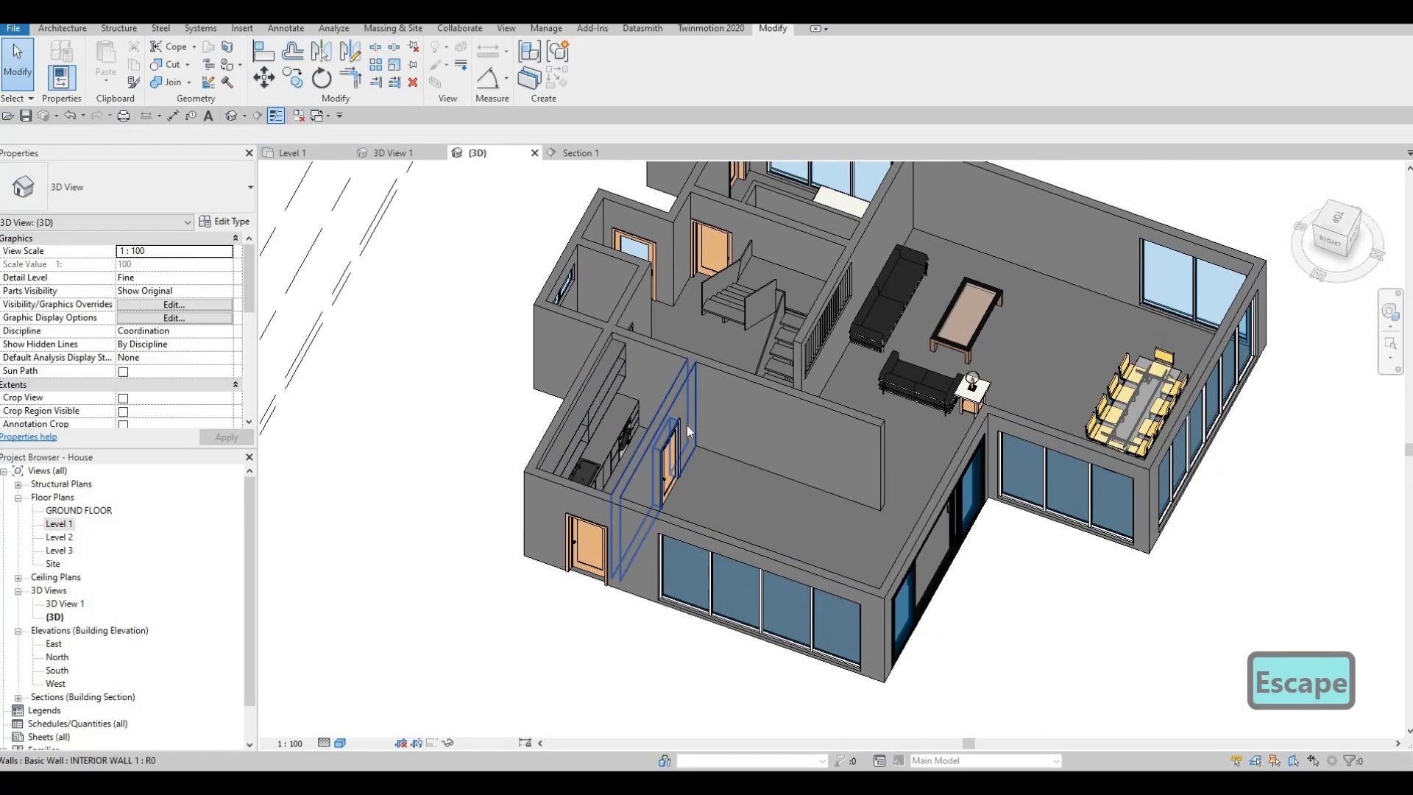